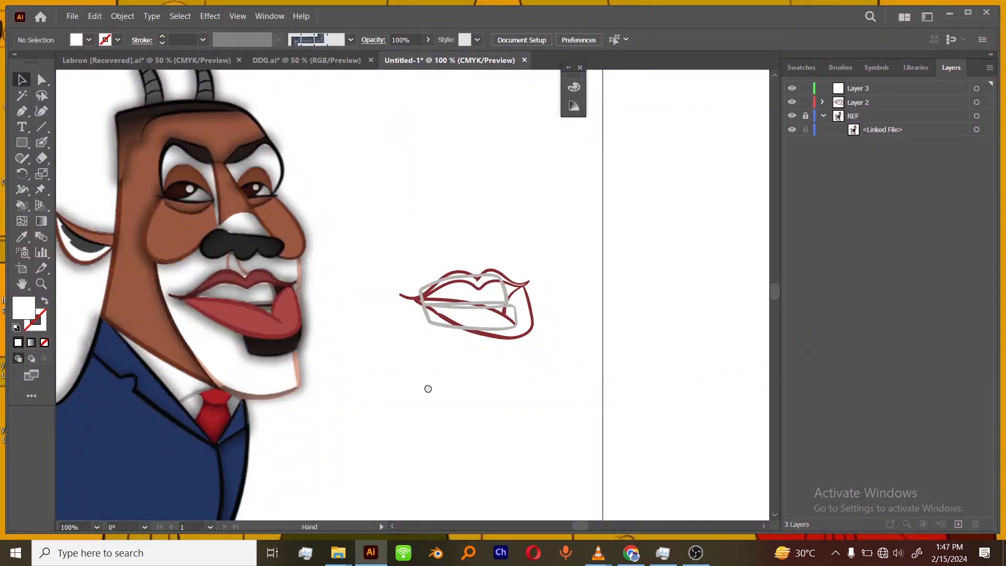
- Examine the goat-horned caricature reference and the mouth line art drawn beside it
{"action": "left_click_drag", "start_coordinate": [427, 387], "coordinate": [490, 396]}
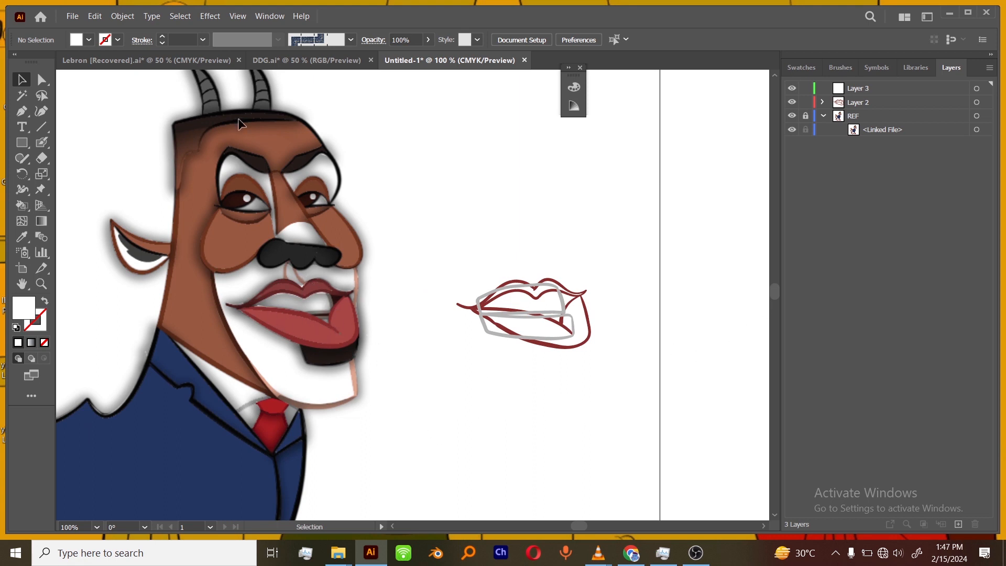
{"action": "left_click_drag", "start_coordinate": [293, 186], "coordinate": [351, 243]}
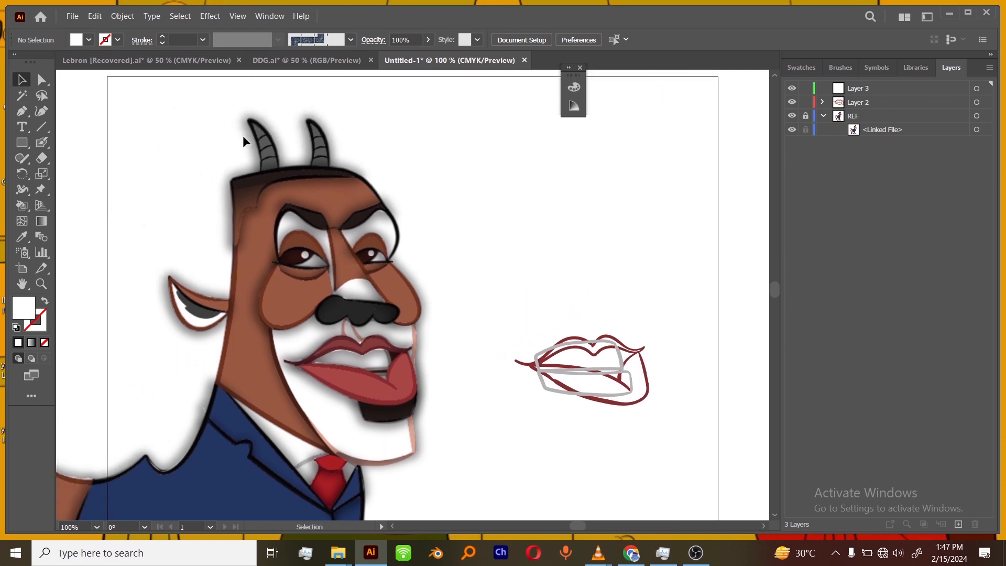
{"action": "left_click_drag", "start_coordinate": [152, 108], "coordinate": [383, 296]}
{"action": "left_click_drag", "start_coordinate": [452, 438], "coordinate": [485, 412]}
{"action": "left_click_drag", "start_coordinate": [580, 414], "coordinate": [519, 379]}
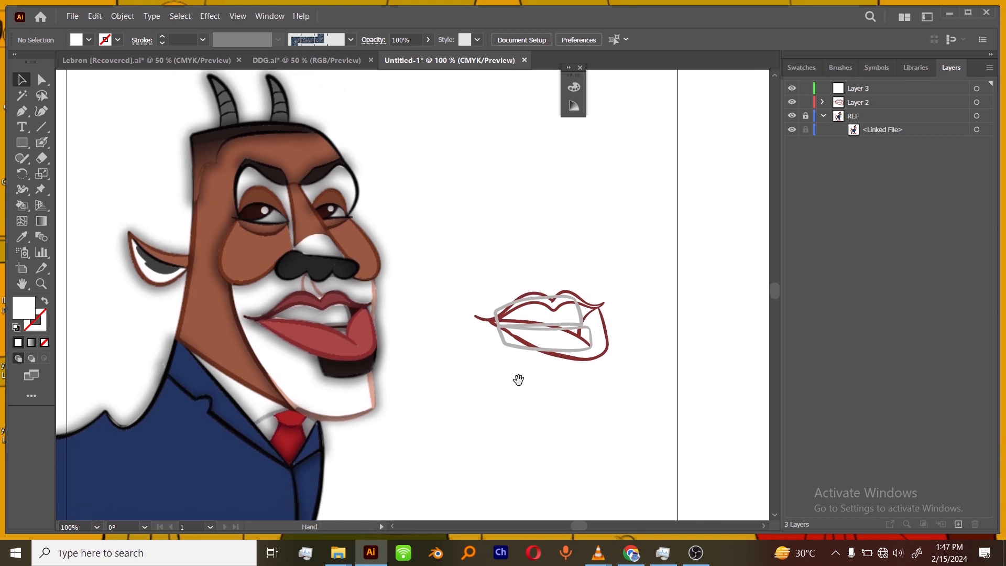
{"action": "left_click_drag", "start_coordinate": [603, 392], "coordinate": [568, 373]}
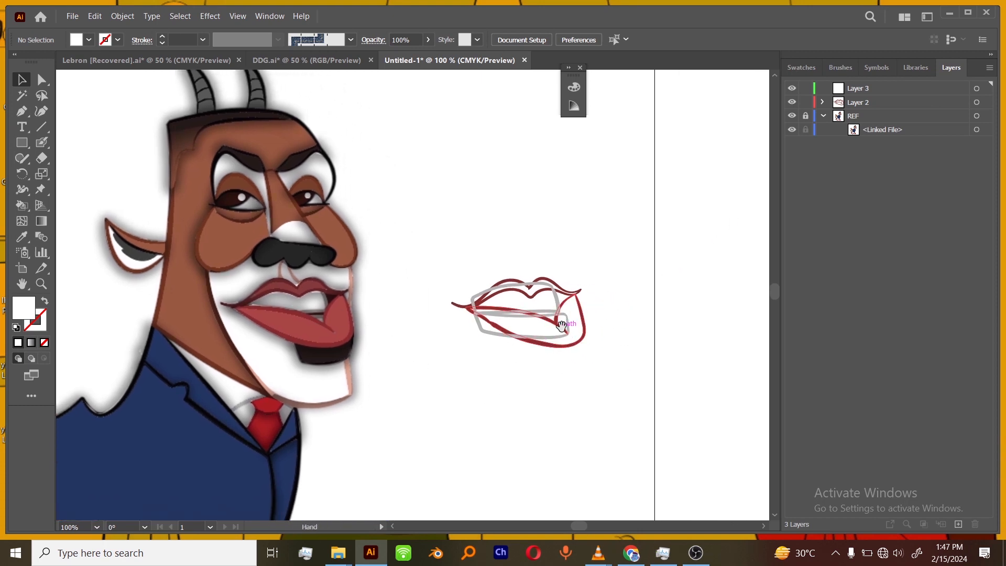
{"action": "left_click_drag", "start_coordinate": [568, 342], "coordinate": [531, 342]}
{"action": "left_click_drag", "start_coordinate": [577, 252], "coordinate": [409, 361]}
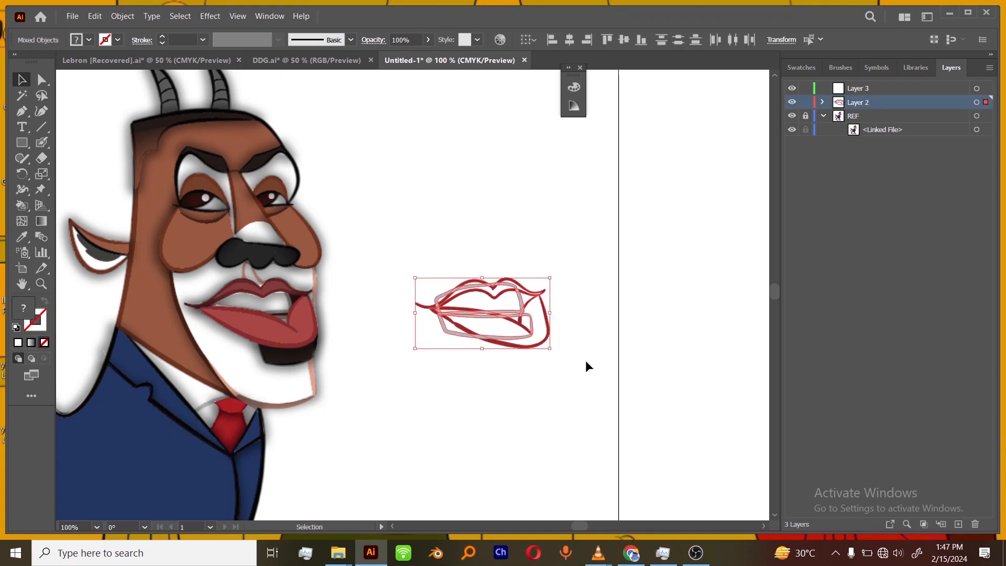
{"action": "left_click", "coordinate": [586, 362]}
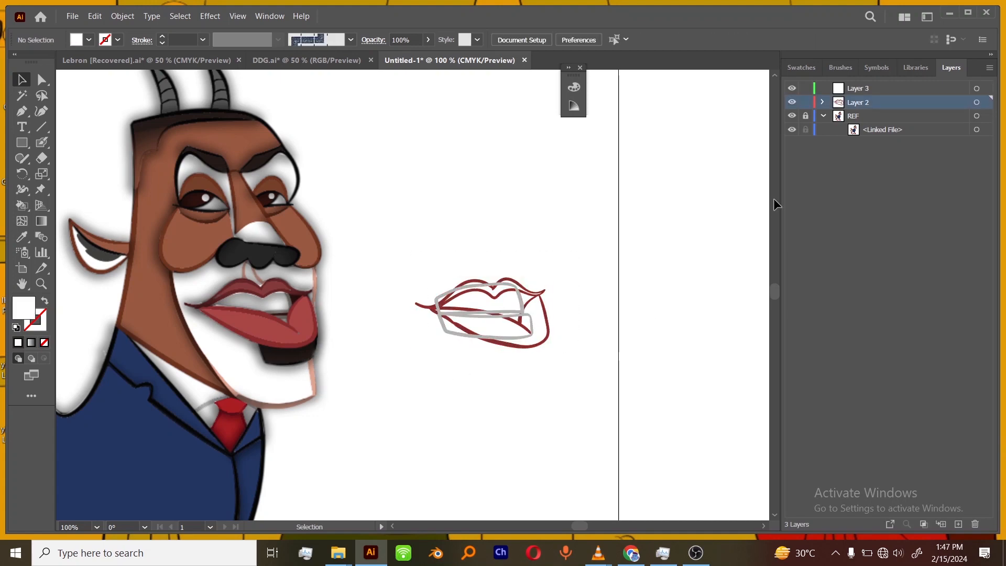
- Collapse and unlock the REF layer, and expand Layer 2 to list the separate mouth parts
{"action": "left_click", "coordinate": [823, 116]}
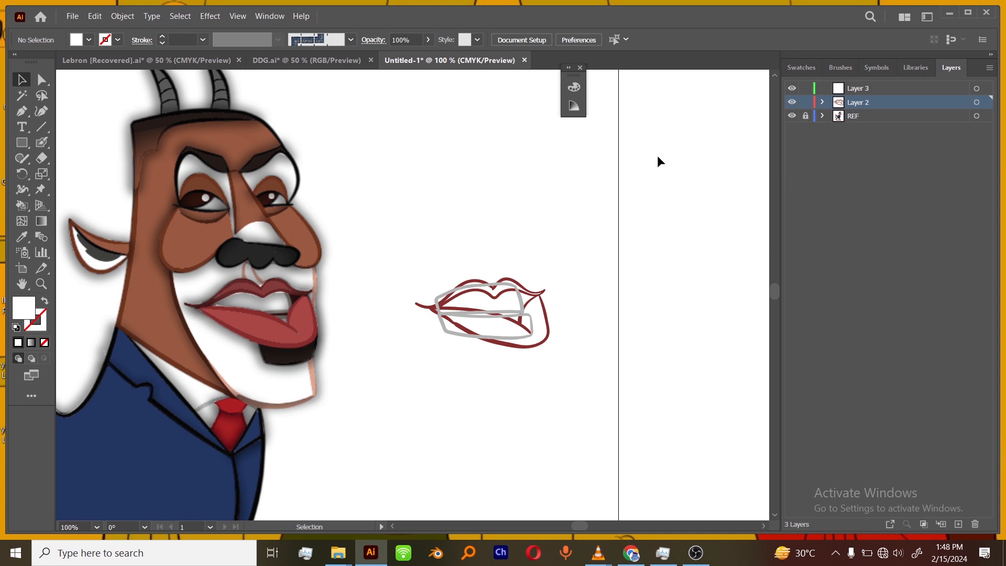
{"action": "left_click", "coordinate": [806, 116]}
{"action": "left_click", "coordinate": [823, 103]}
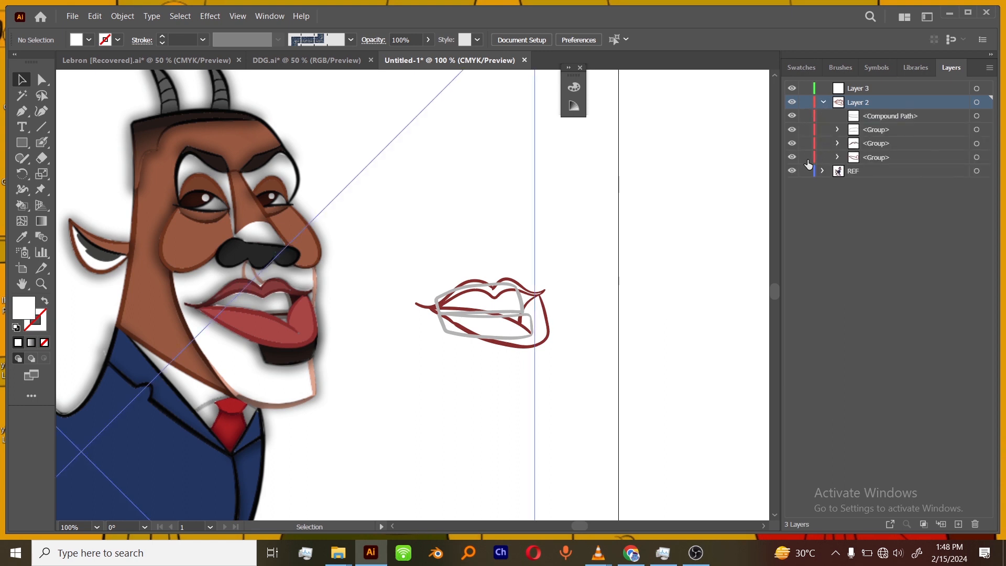
- Isolate the lower lip group in Layer 2 by hiding the other mouth parts, and check it on the canvas
{"action": "left_click", "coordinate": [793, 130]}
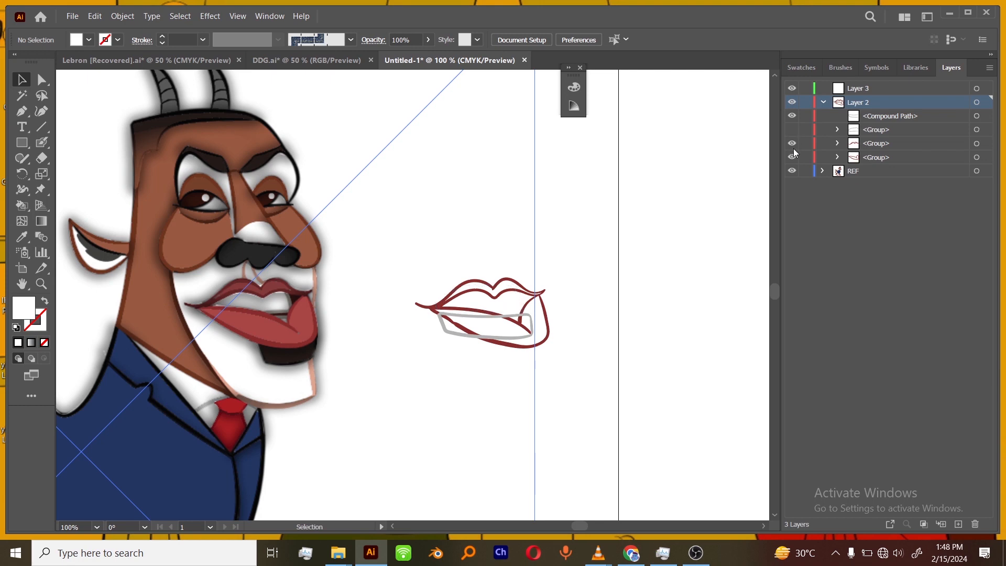
{"action": "left_click", "coordinate": [792, 143]}
{"action": "left_click", "coordinate": [792, 115]}
{"action": "key", "text": "space"}
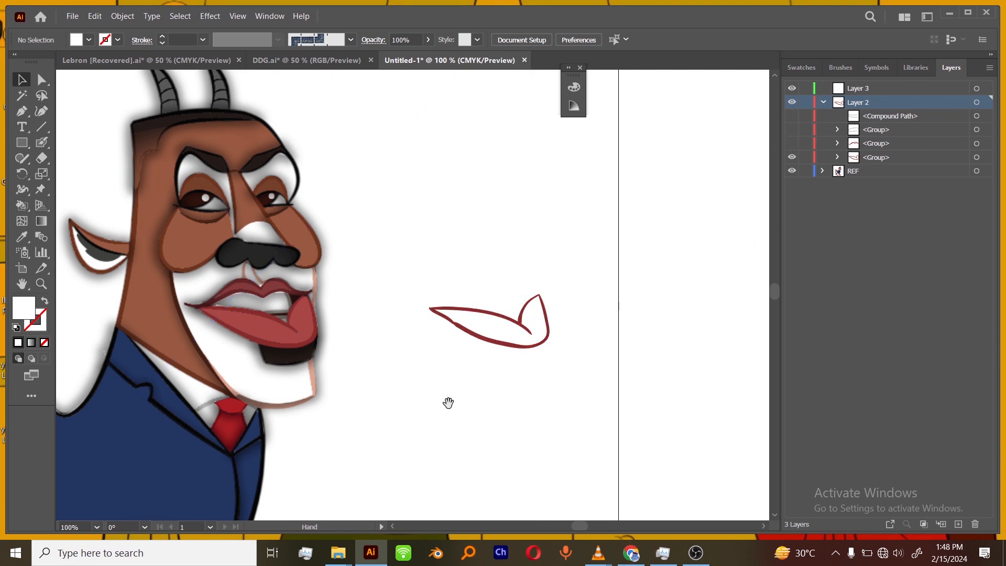
{"action": "left_click_drag", "start_coordinate": [448, 402], "coordinate": [471, 404]}
{"action": "left_click", "coordinate": [862, 158]}
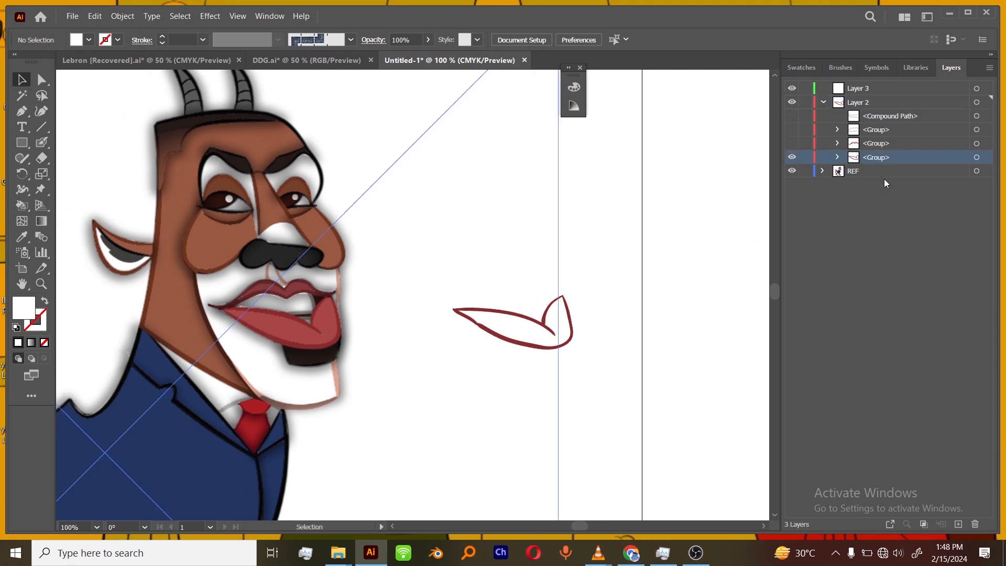
{"action": "left_click", "coordinate": [978, 157]}
{"action": "left_click", "coordinate": [658, 340]}
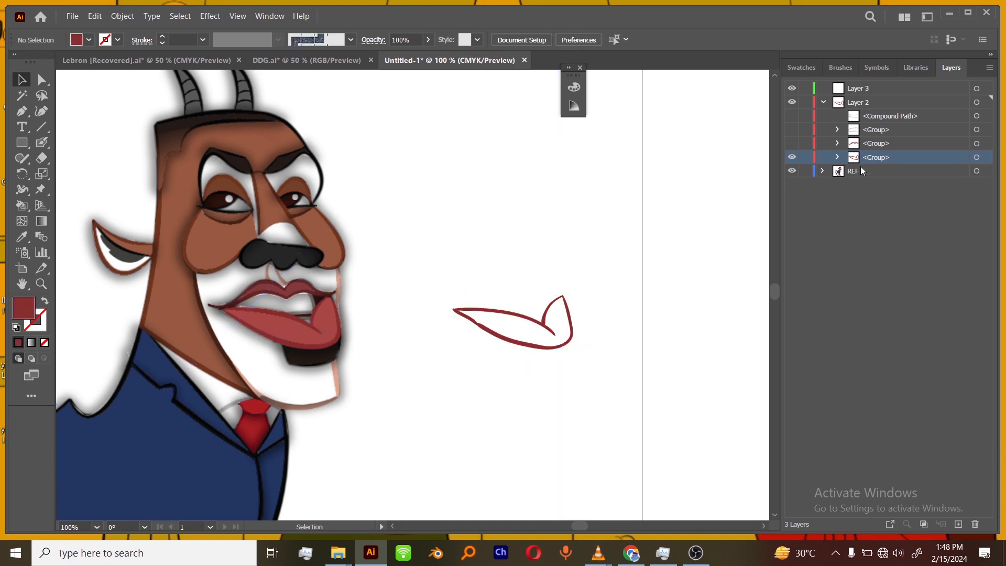
- Inspect the upper lip, upper teeth and lower teeth one at a time by switching the visibility of Layer 2's parts
{"action": "left_click", "coordinate": [792, 143]}
{"action": "left_click", "coordinate": [792, 157]}
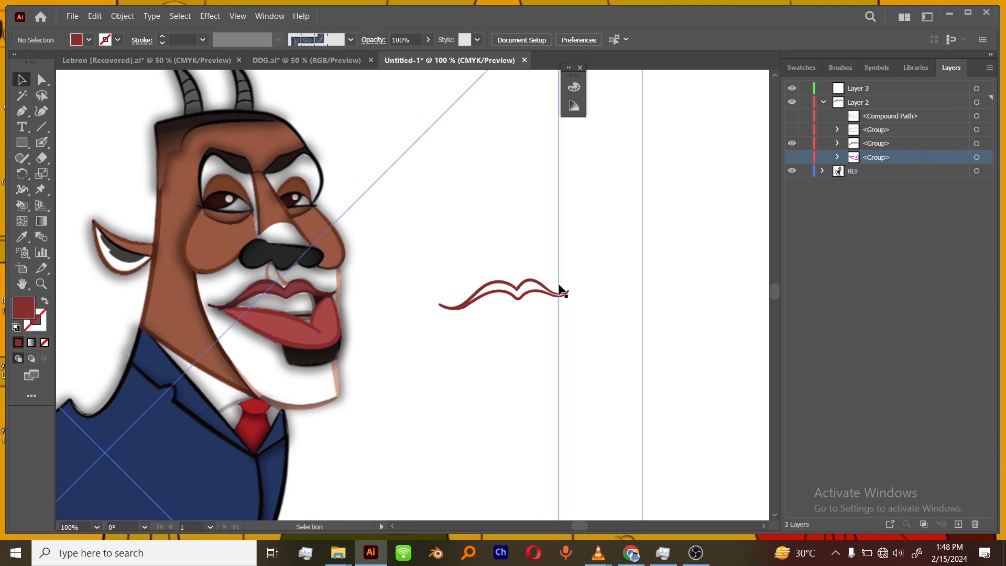
{"action": "left_click", "coordinate": [792, 130]}
{"action": "left_click", "coordinate": [792, 143]}
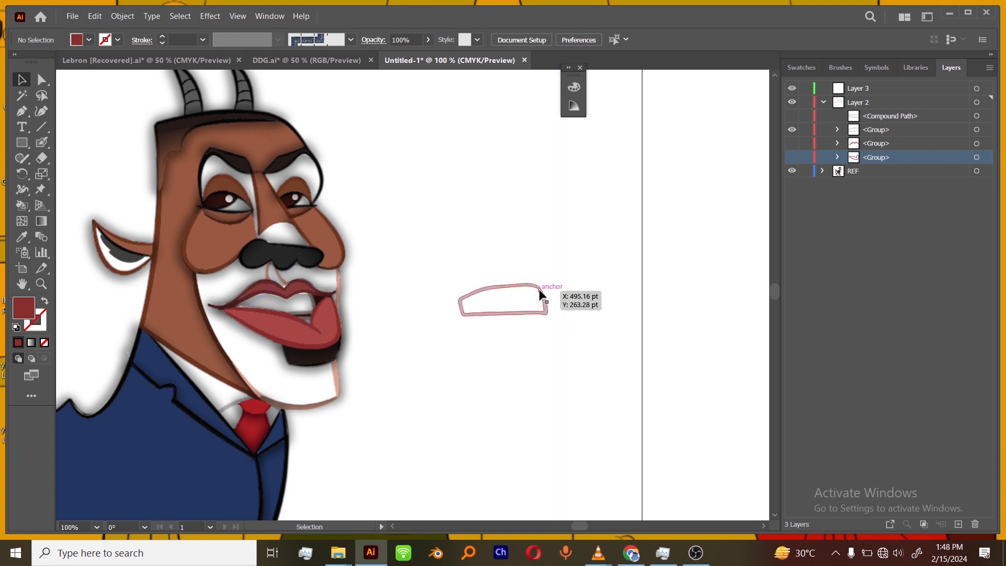
{"action": "left_click", "coordinate": [792, 116]}
{"action": "left_click", "coordinate": [792, 130]}
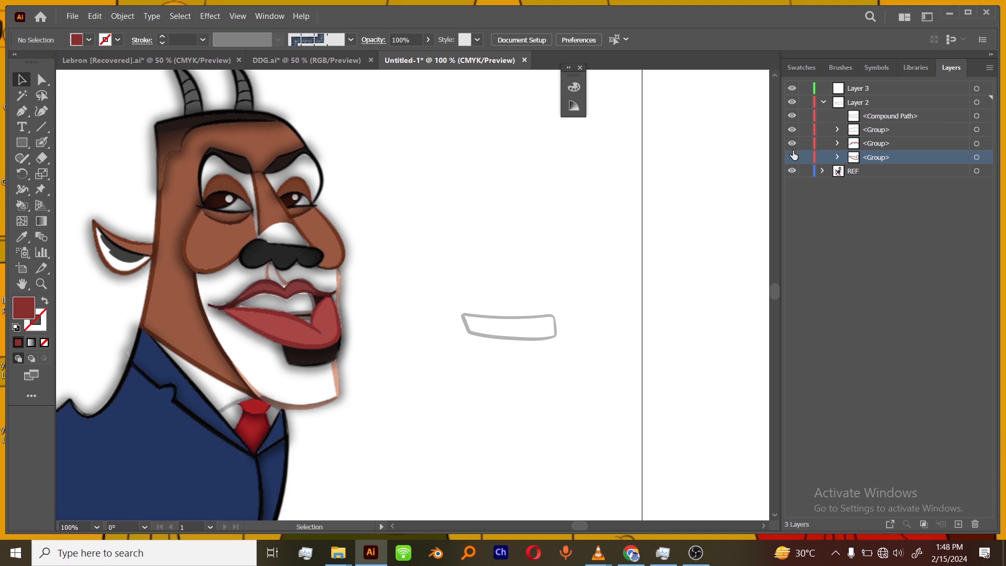
- Show all the mouth parts in Layer 2 again and make Layer 3 the active layer
{"action": "left_click_drag", "start_coordinate": [792, 130], "coordinate": [792, 157]}
{"action": "left_click", "coordinate": [859, 103]}
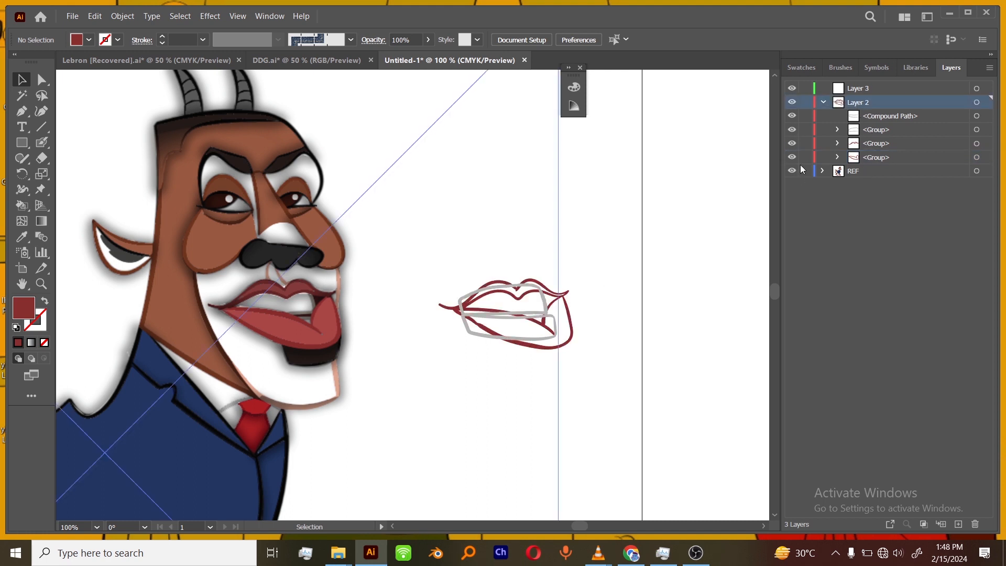
{"action": "left_click", "coordinate": [872, 89]}
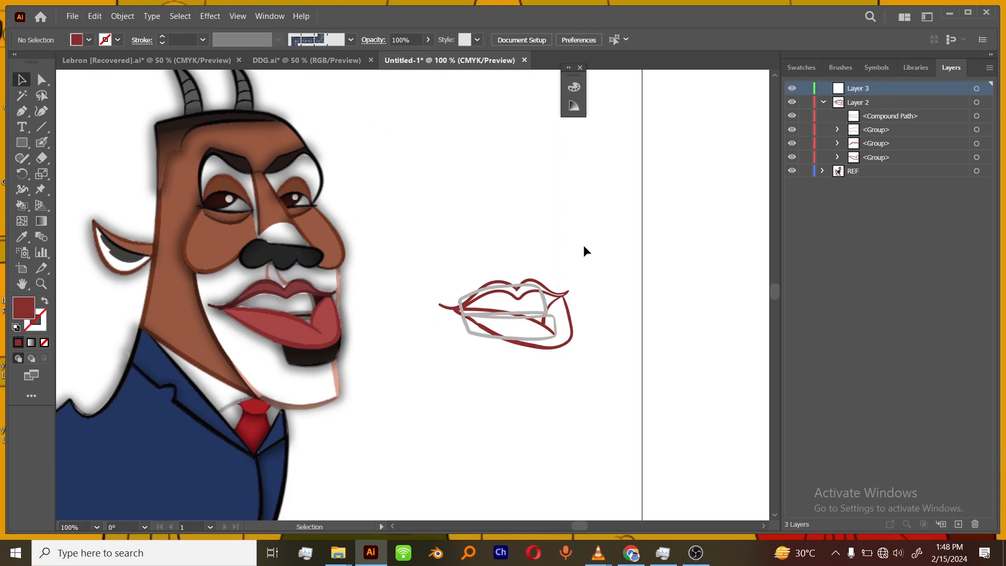
- Switch to the DDG.ai document, check what the Character layer holds by toggling its visibility, and expand it
{"action": "left_click", "coordinate": [313, 60]}
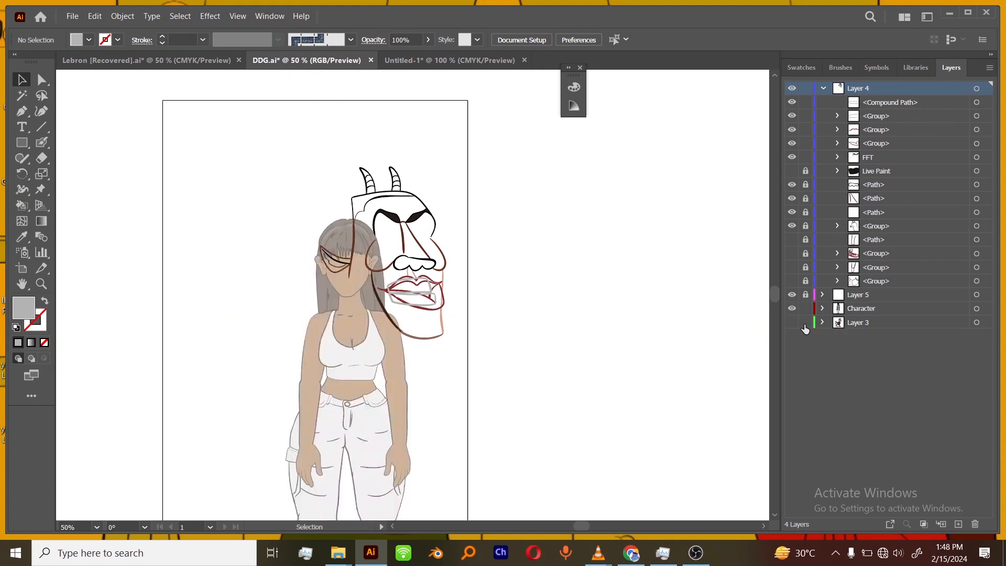
{"action": "left_click", "coordinate": [792, 308]}
{"action": "left_click", "coordinate": [792, 309]}
{"action": "left_click", "coordinate": [792, 308]}
{"action": "left_click", "coordinate": [822, 308]}
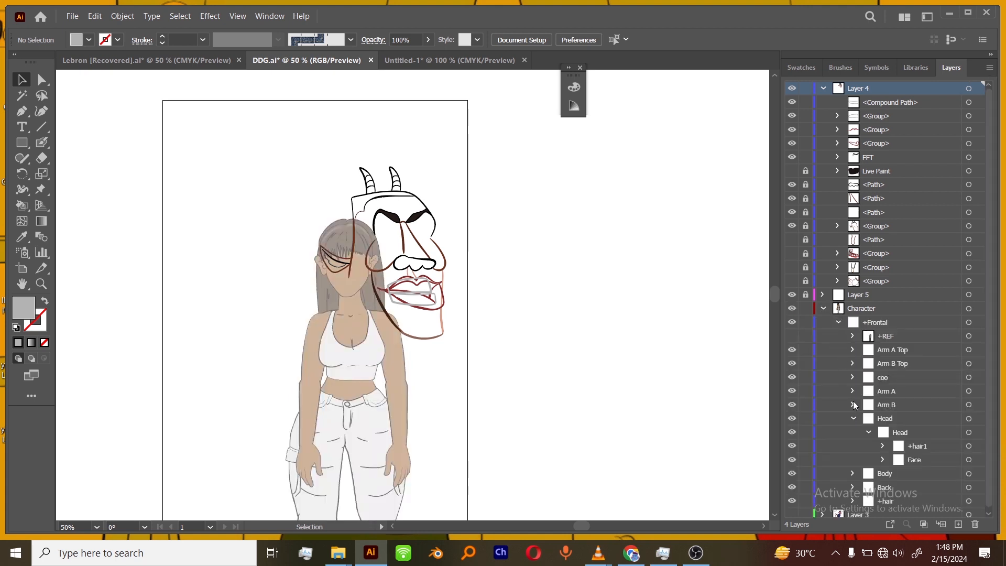
- Inspect the nested Head group with its +hair1 and Face sublayers, and collapse it again
{"action": "left_click", "coordinate": [854, 418]}
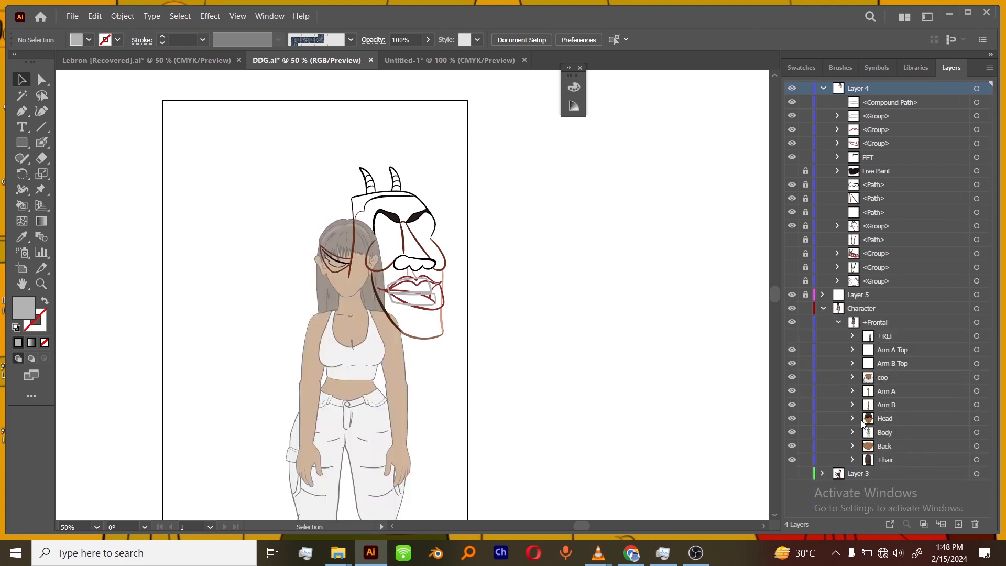
{"action": "left_click", "coordinate": [854, 418]}
{"action": "left_click", "coordinate": [908, 439]}
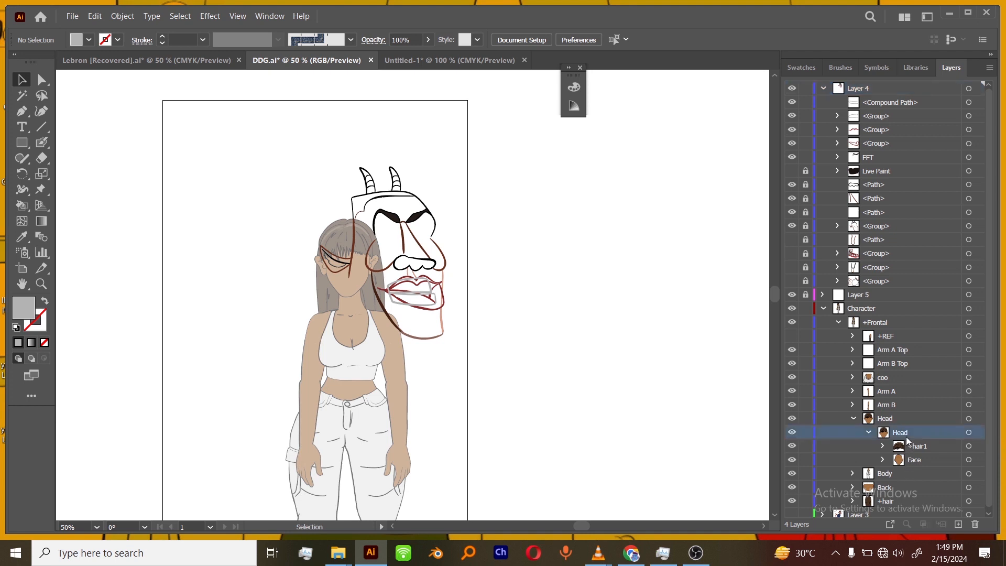
{"action": "left_click", "coordinate": [854, 419]}
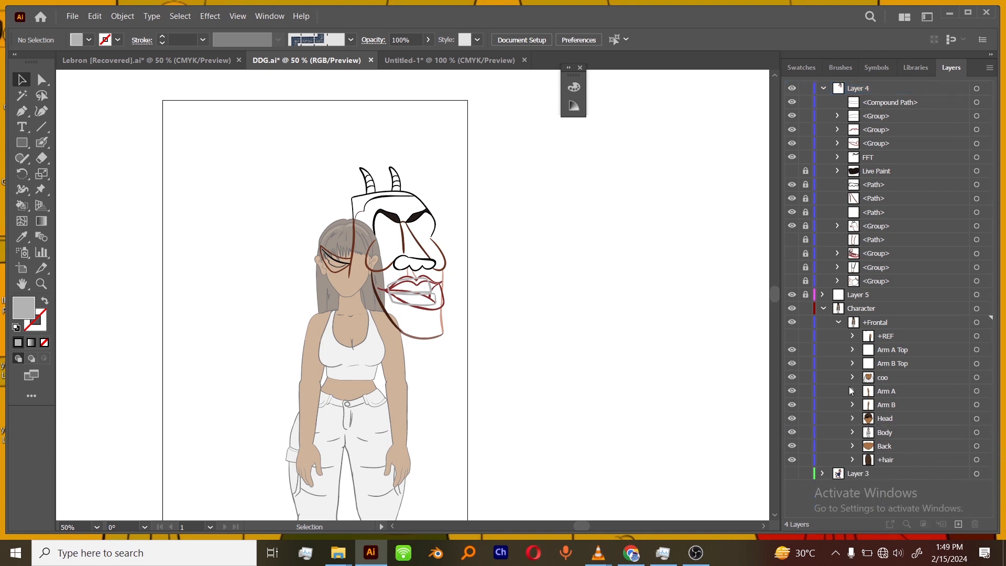
- Collapse the Character layer and check the contents of Layer 5
{"action": "left_click", "coordinate": [825, 309]}
{"action": "left_click", "coordinate": [824, 296]}
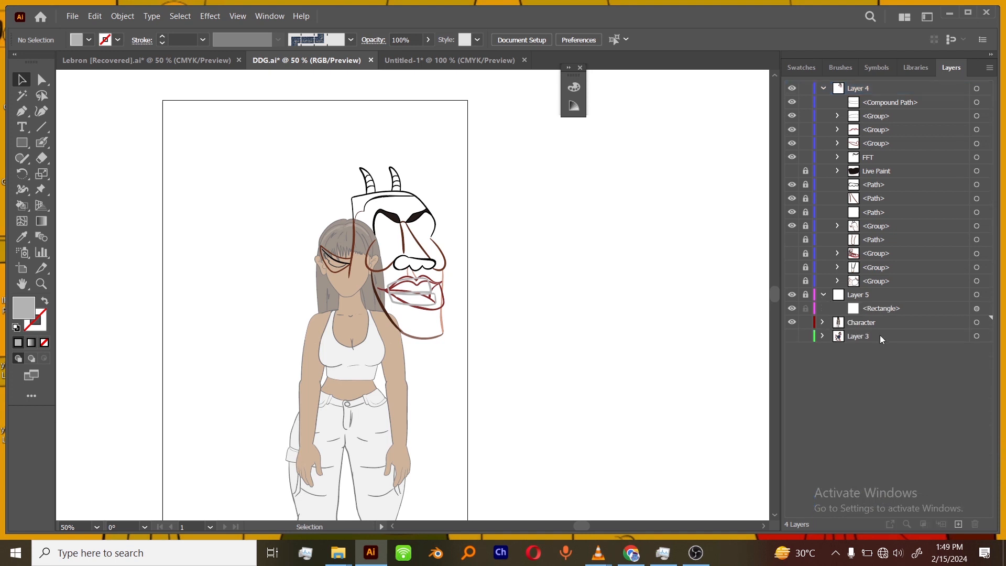
{"action": "left_click", "coordinate": [823, 295]}
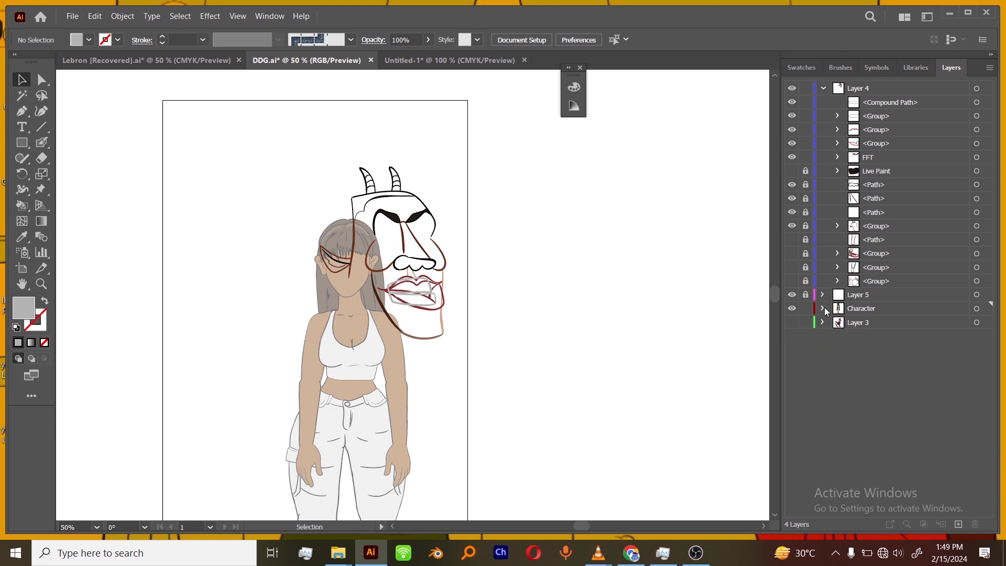
- Expand the Character layer down through both Head levels and select the Face sublayer
{"action": "left_click", "coordinate": [824, 308]}
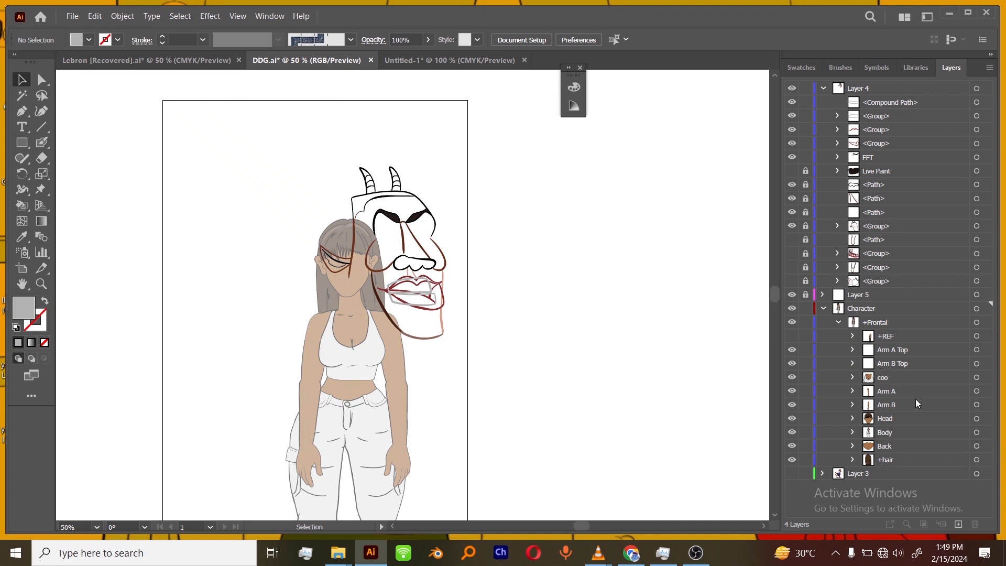
{"action": "left_click", "coordinate": [898, 379]}
{"action": "left_click", "coordinate": [899, 419]}
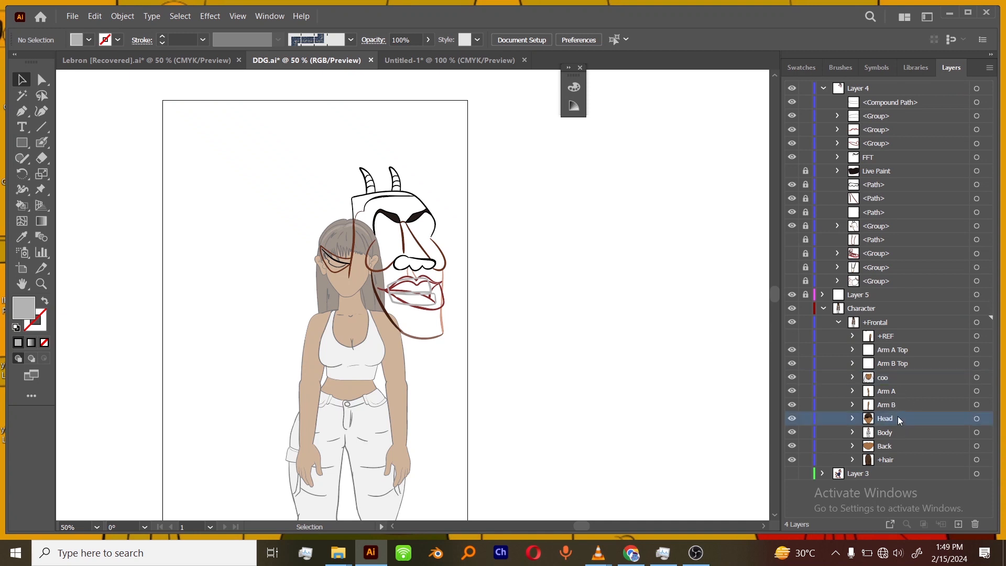
{"action": "left_click", "coordinate": [853, 419]}
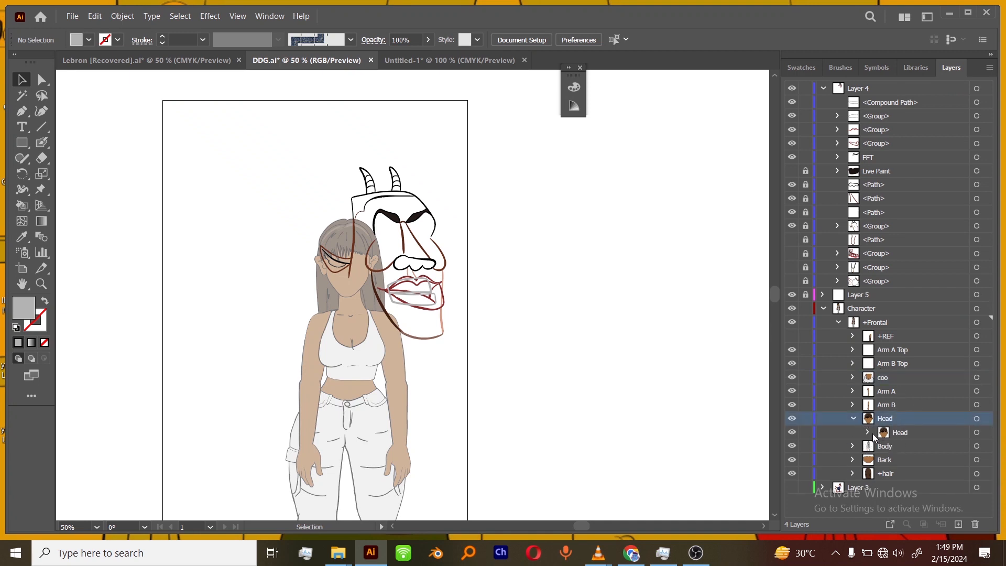
{"action": "left_click", "coordinate": [868, 432]}
{"action": "left_click", "coordinate": [924, 459]}
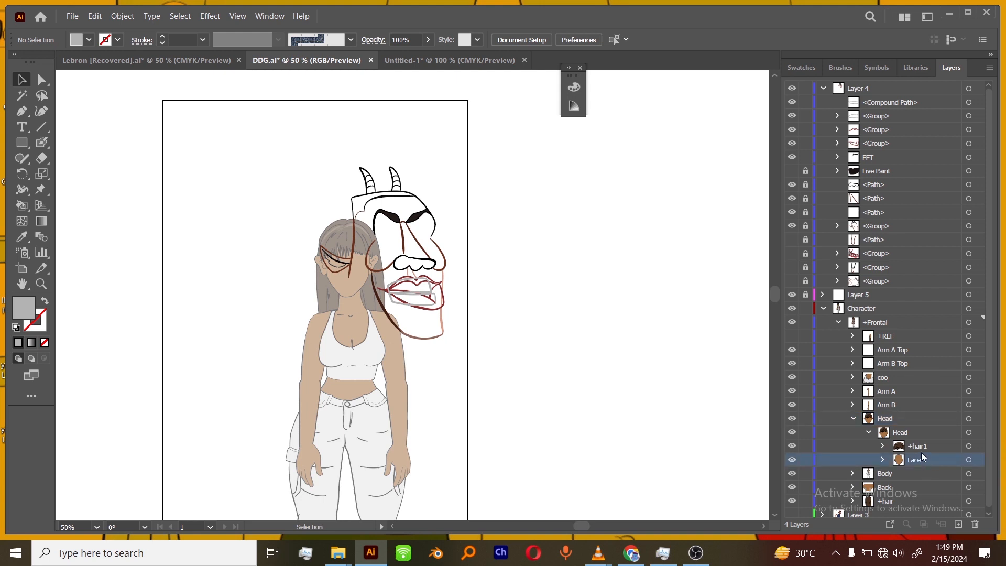
{"action": "scroll", "coordinate": [992, 472], "scroll_direction": "down", "scroll_amount": 1}
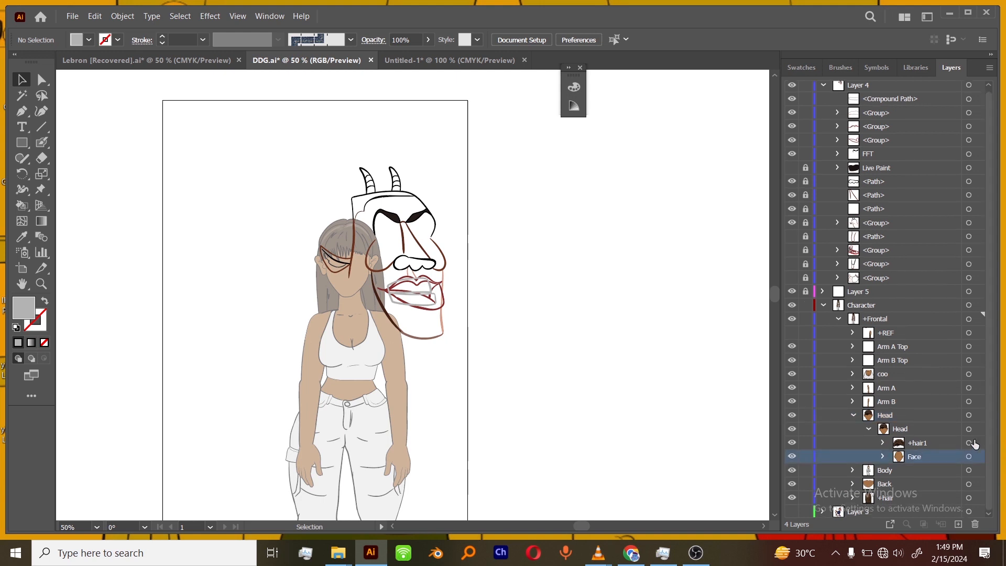
- Switch to the Lebron [Recovered].ai document and view the basketball player's head at 200% zoom
{"action": "left_click", "coordinate": [158, 60]}
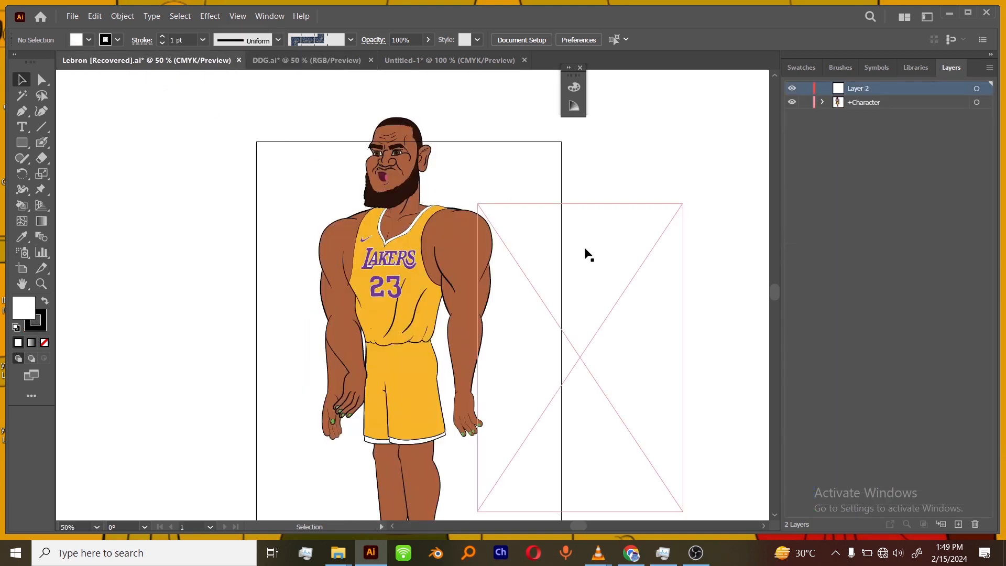
{"action": "key", "text": "ctrl+="}
{"action": "key", "text": "ctrl+="}
{"action": "left_click_drag", "start_coordinate": [509, 178], "coordinate": [562, 410]}
{"action": "key", "text": "ctrl+="}
{"action": "key", "text": "ctrl+="}
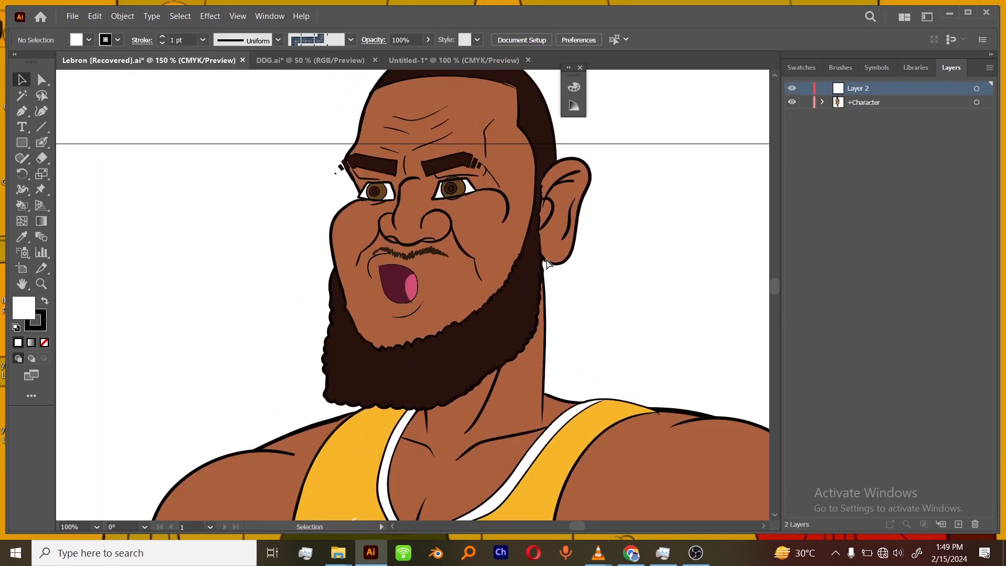
{"action": "left_click_drag", "start_coordinate": [622, 189], "coordinate": [634, 254]}
- Expand +Character, +Right side, Head and FFT to examine how the facial features are layered beside +Face
{"action": "left_click", "coordinate": [823, 102]}
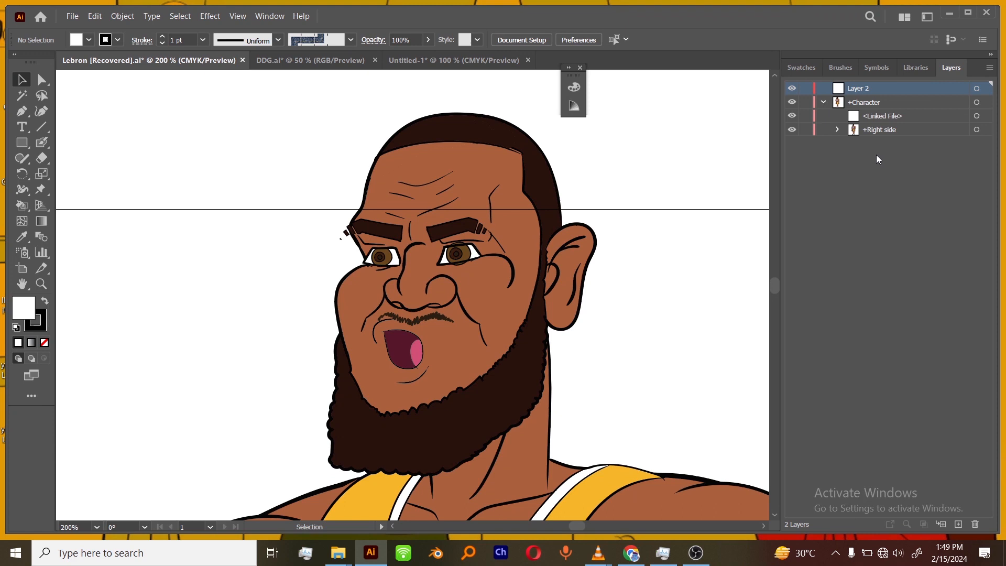
{"action": "left_click", "coordinate": [838, 129]}
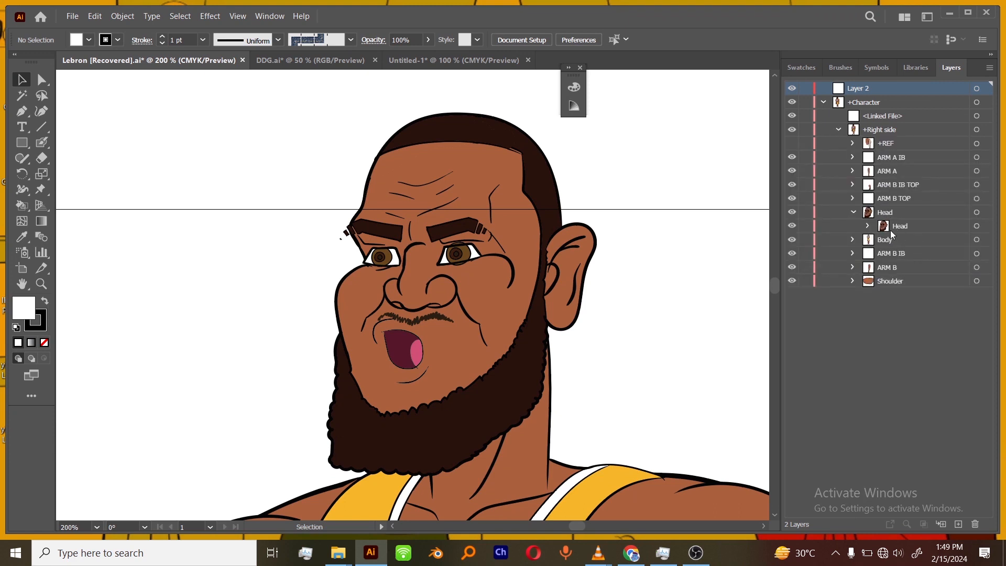
{"action": "left_click", "coordinate": [921, 255]}
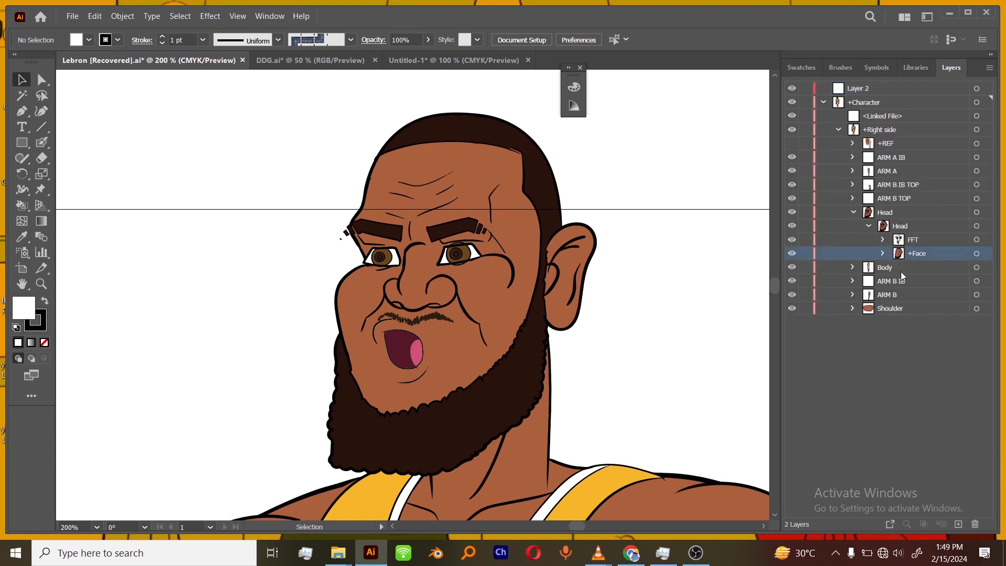
{"action": "left_click", "coordinate": [888, 240]}
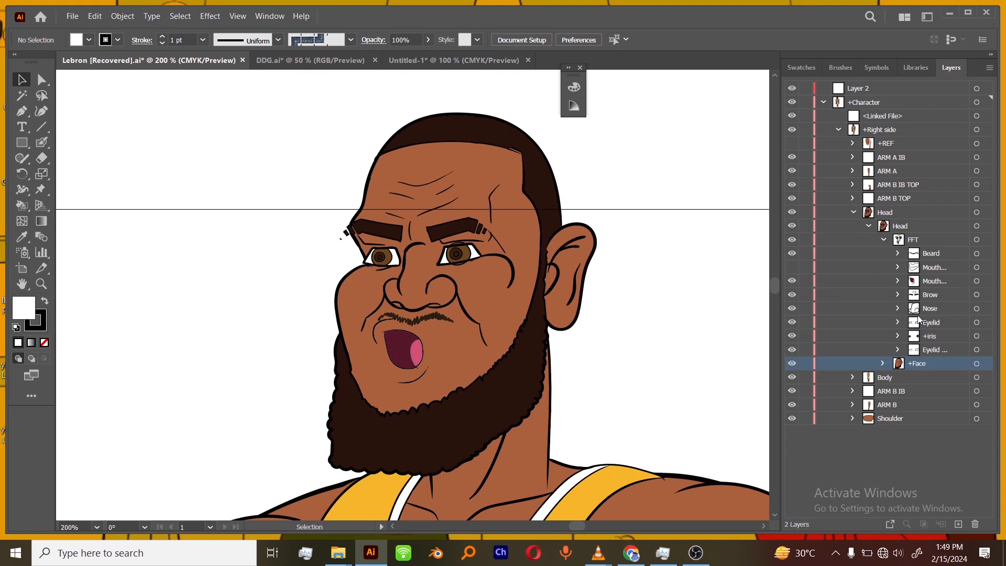
- Copy the basketball player's visible Mouth group from the Lebron document into the Untitled-1 document beside the goat caricature
{"action": "left_click", "coordinate": [976, 281]}
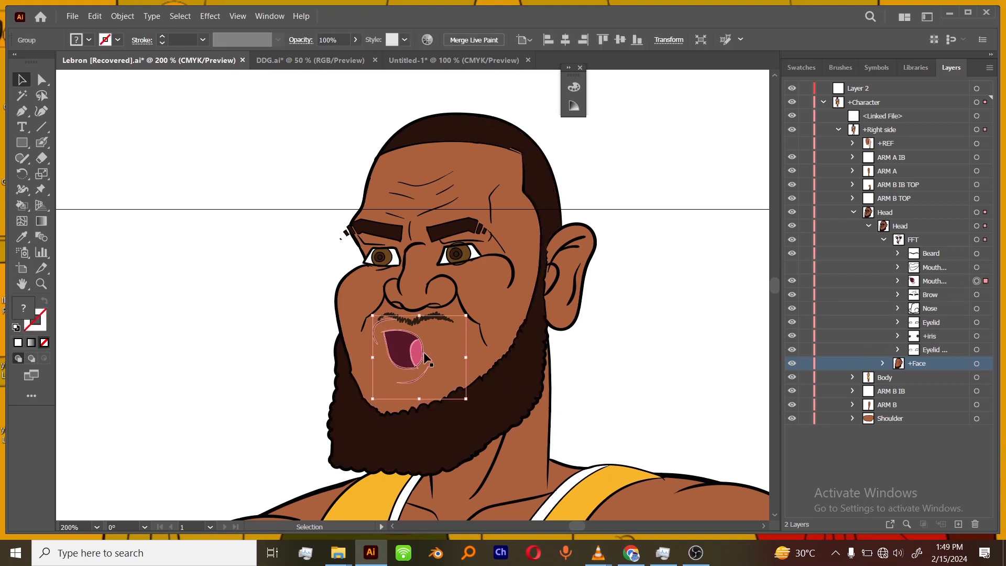
{"action": "left_click_drag", "start_coordinate": [423, 351], "coordinate": [671, 276]}
- Reflect the pasted mouth horizontally, enlarge it and place it above the red lips outline beside the goat character
{"action": "right_click", "coordinate": [672, 277]}
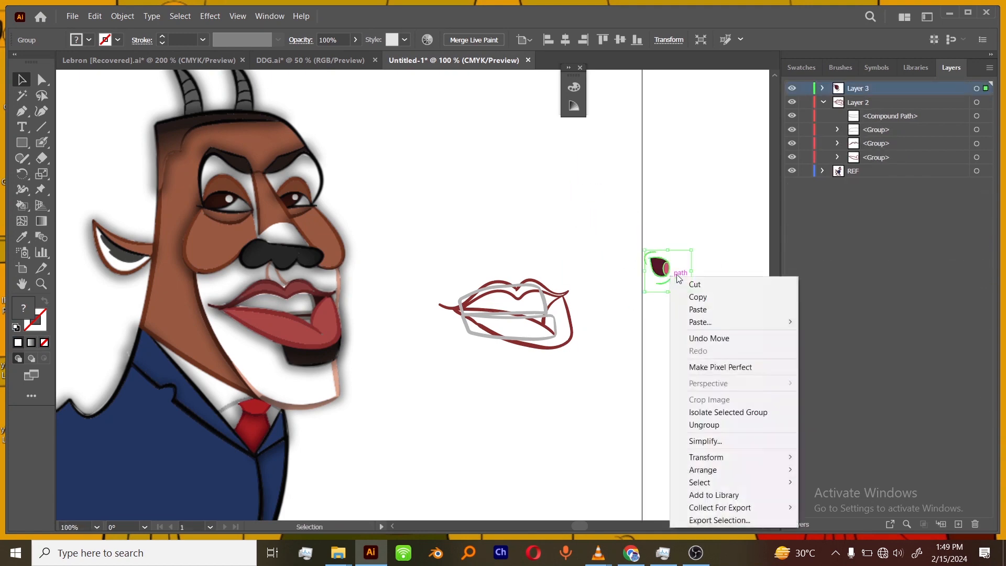
{"action": "mouse_move", "coordinate": [755, 458]}
{"action": "left_click", "coordinate": [831, 499]}
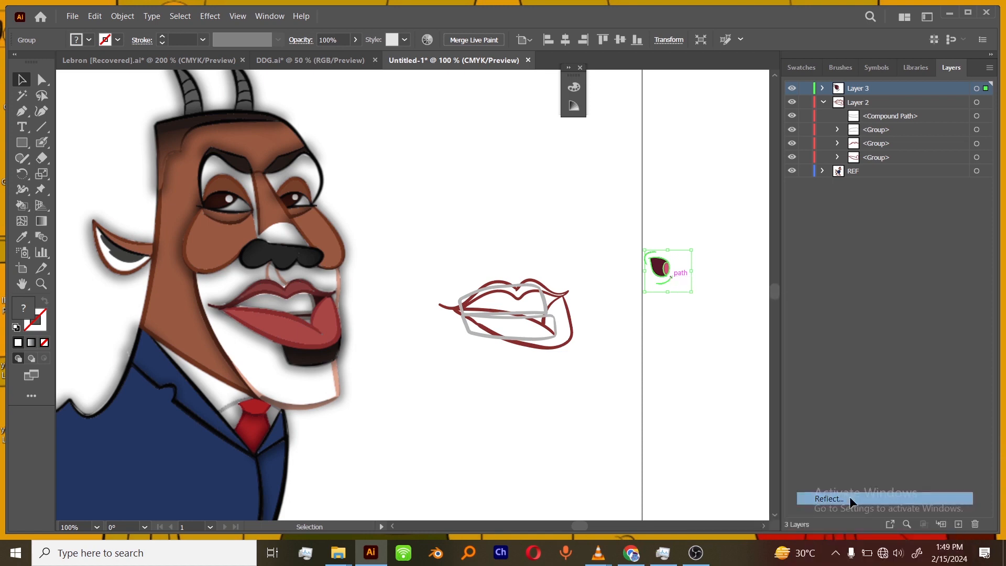
{"action": "key", "text": "Return"}
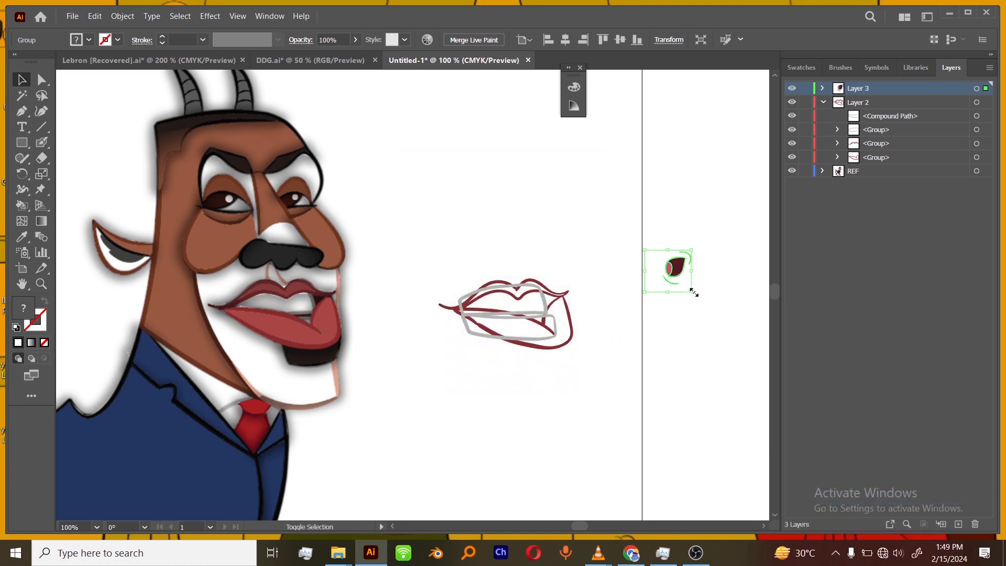
{"action": "left_click_drag", "start_coordinate": [692, 291], "coordinate": [730, 337]}
{"action": "left_click_drag", "start_coordinate": [692, 271], "coordinate": [634, 210]}
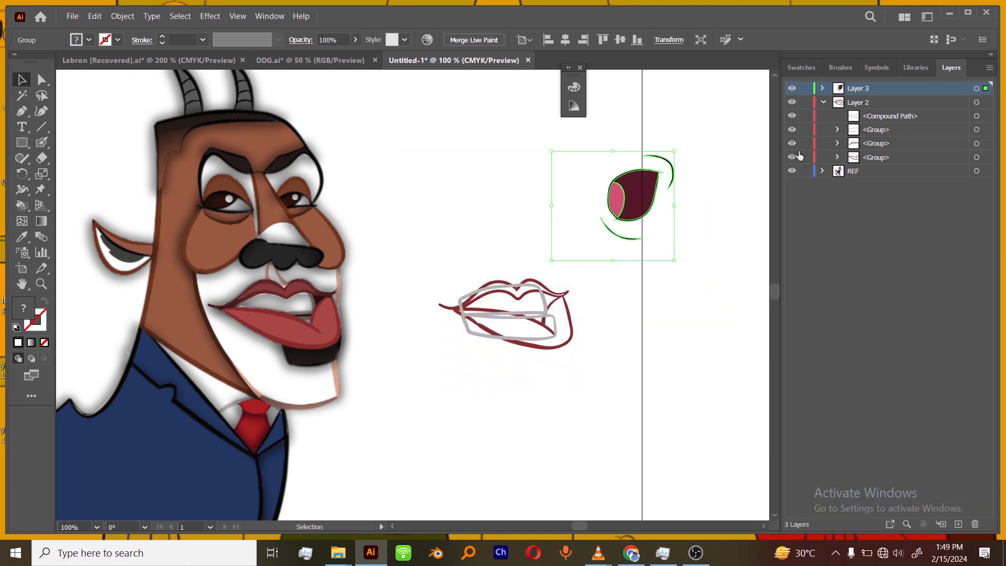
- Expand Layer 3 and Mouth Angry, preview the W-oo and R mouth shapes, and leave only Neutral showing
{"action": "left_click", "coordinate": [823, 88]}
{"action": "left_click", "coordinate": [839, 103]}
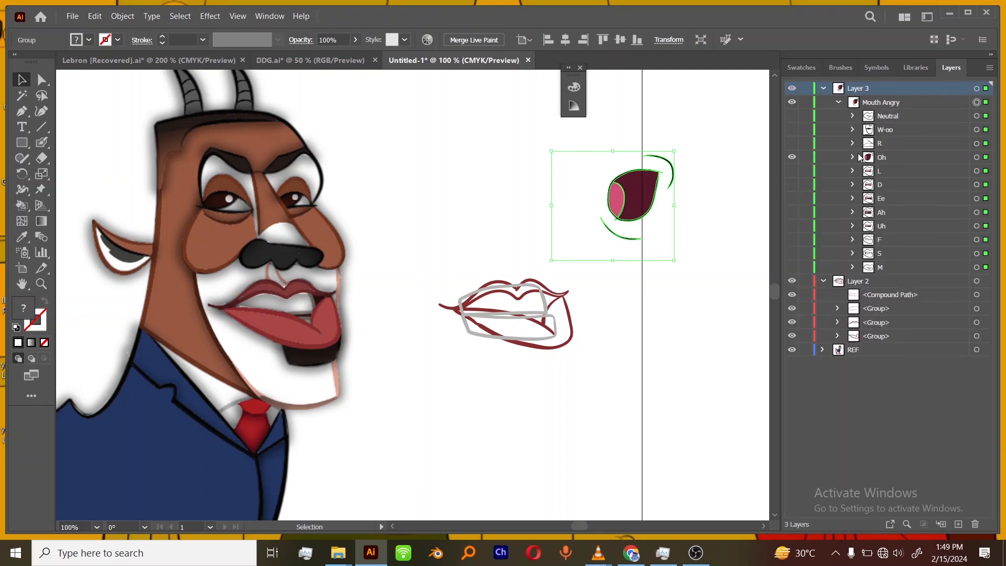
{"action": "left_click", "coordinate": [792, 157]}
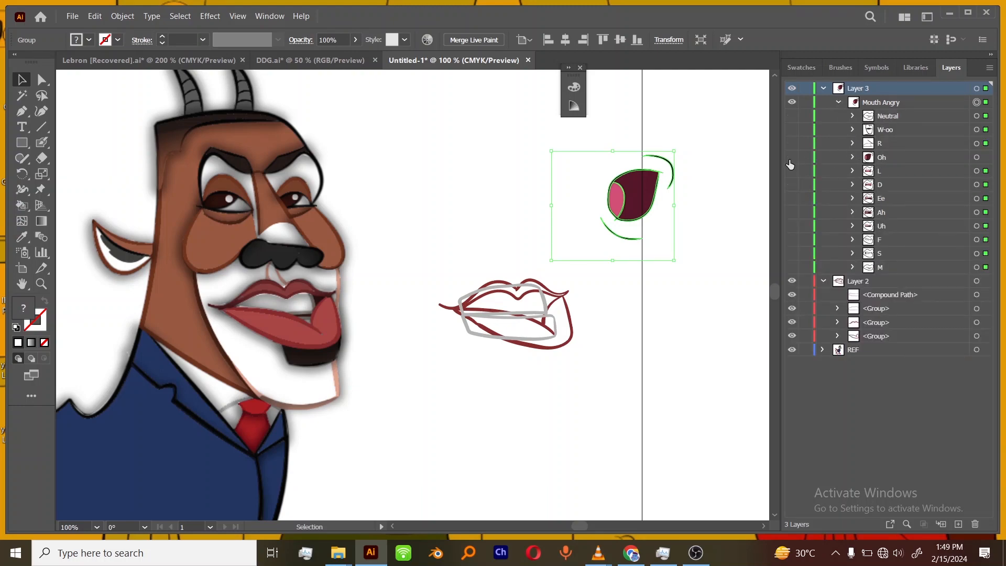
{"action": "left_click", "coordinate": [792, 116]}
{"action": "left_click", "coordinate": [792, 130]}
{"action": "left_click", "coordinate": [792, 116]}
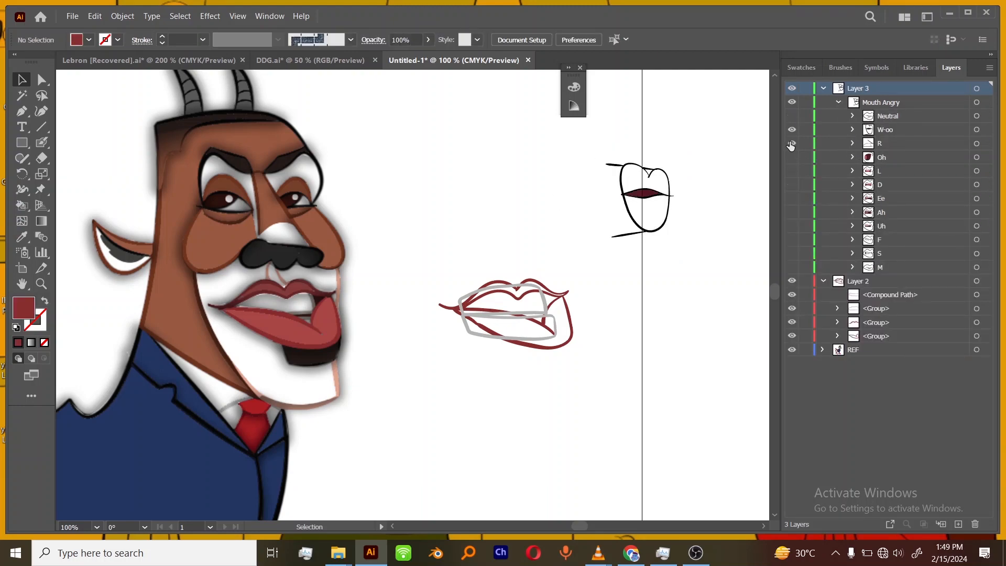
{"action": "left_click", "coordinate": [792, 143]}
{"action": "left_click", "coordinate": [792, 129]}
{"action": "left_click", "coordinate": [792, 147]}
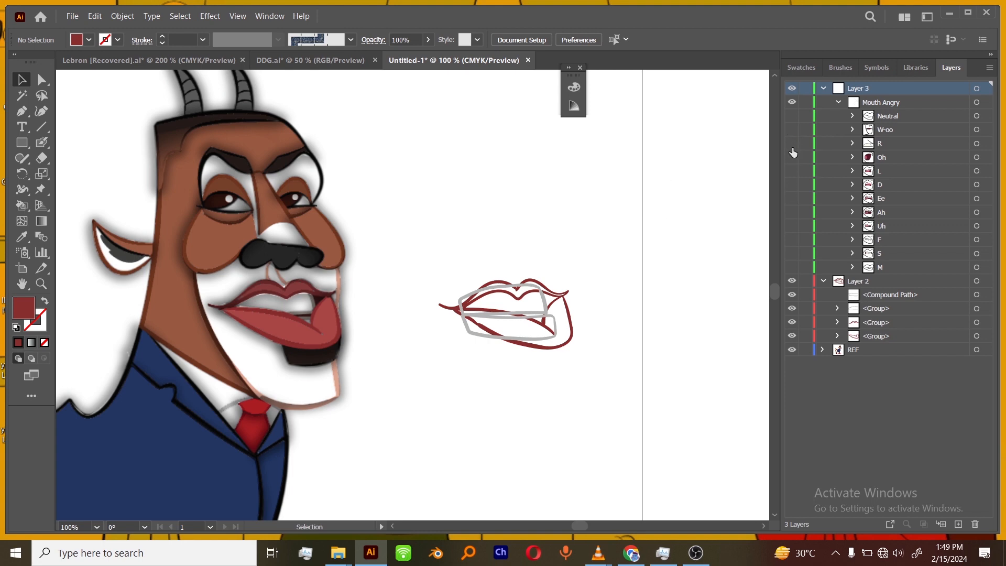
{"action": "left_click", "coordinate": [792, 116]}
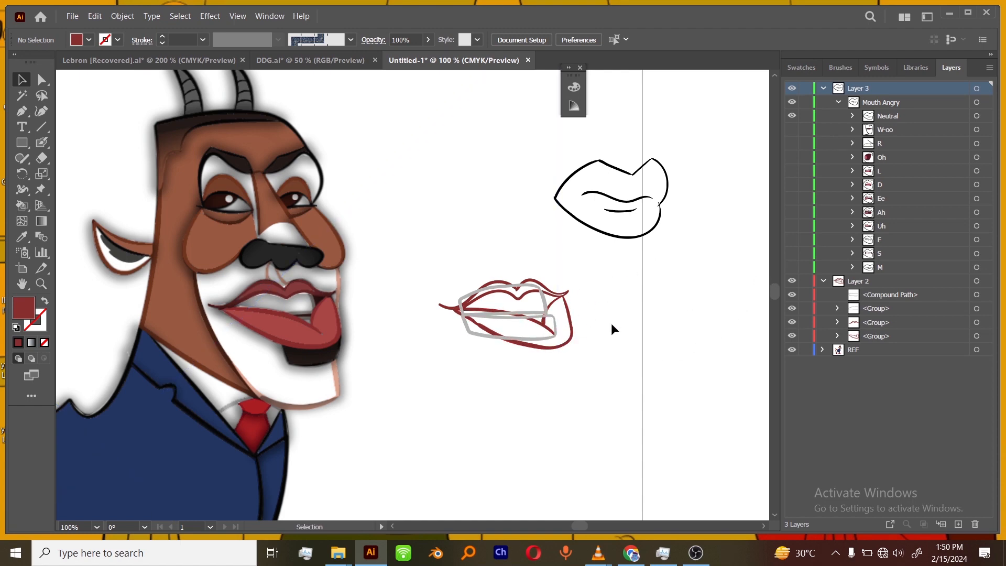
- Group all the lip and teeth paths of Layer 2 and move the group into Mouth Angry above Neutral
{"action": "left_click", "coordinate": [870, 296]}
{"action": "left_click", "coordinate": [875, 336], "text": "shift"}
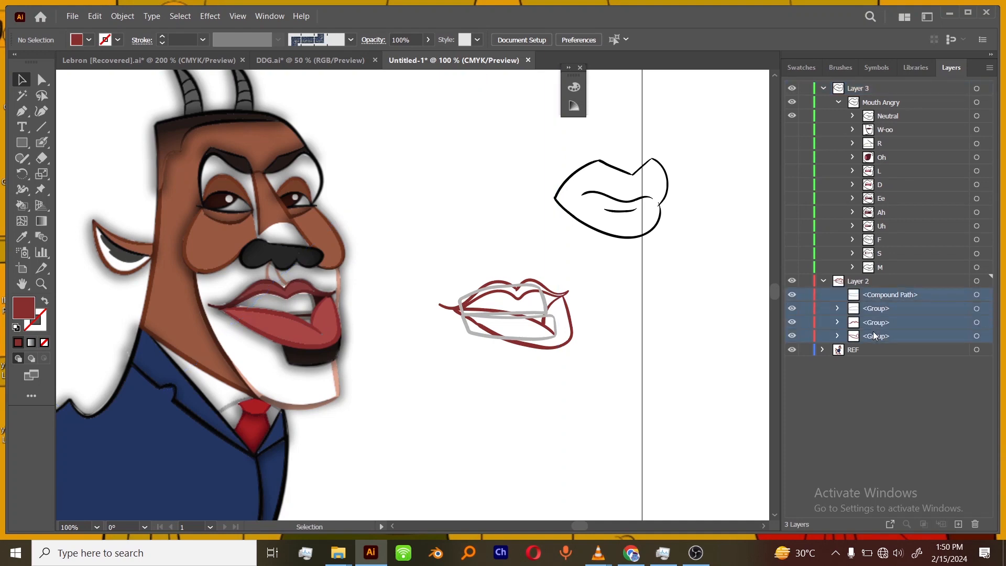
{"action": "left_click", "coordinate": [976, 281]}
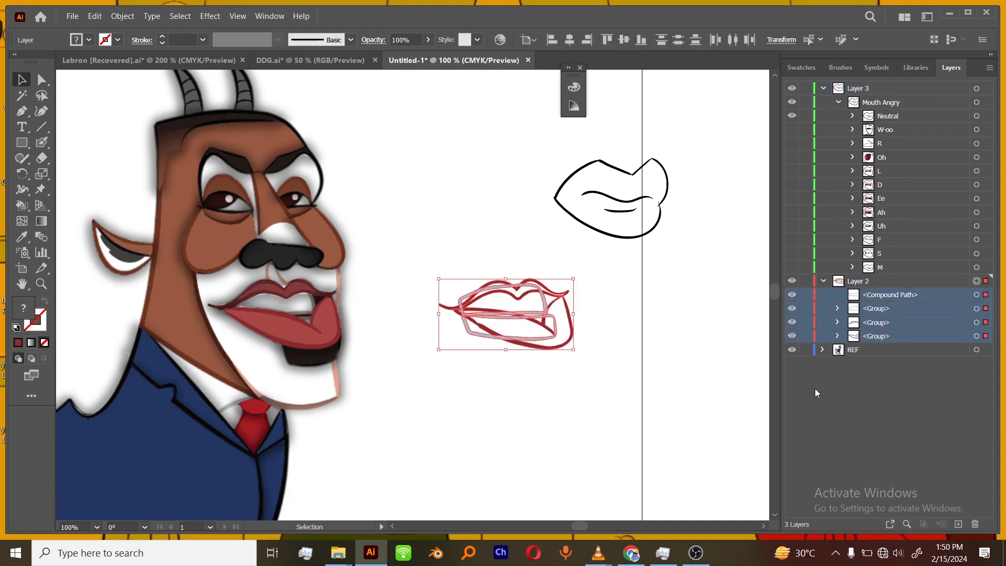
{"action": "key", "text": "ctrl+g"}
{"action": "left_click_drag", "start_coordinate": [864, 296], "coordinate": [877, 104]}
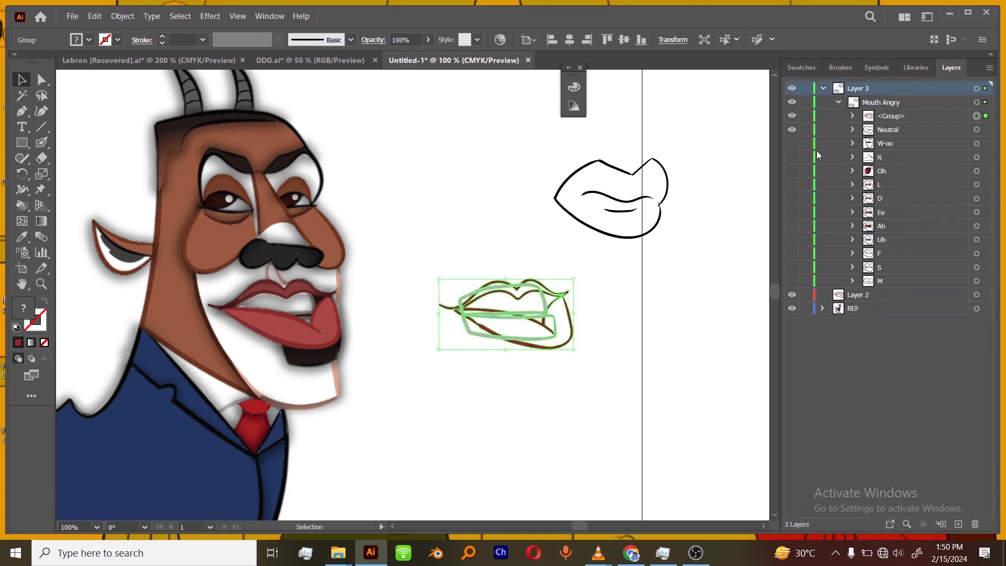
- Open the Mouth Angry group in isolation mode with both the new lips group and Neutral showing
{"action": "left_click", "coordinate": [793, 130]}
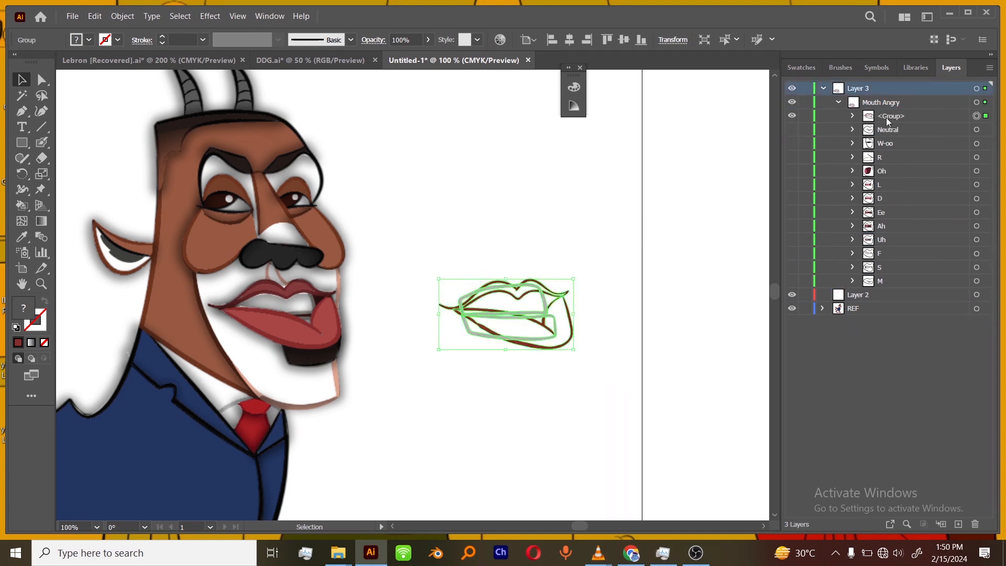
{"action": "left_click", "coordinate": [792, 130]}
{"action": "left_click", "coordinate": [891, 102]}
{"action": "left_click", "coordinate": [989, 68]}
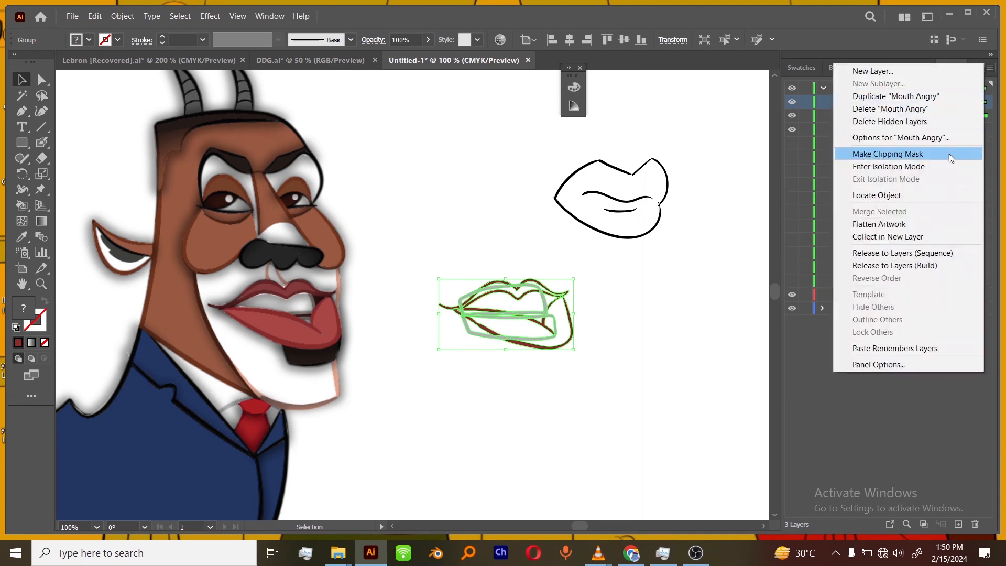
{"action": "left_click", "coordinate": [907, 166]}
{"action": "key", "text": "ctrl+equal"}
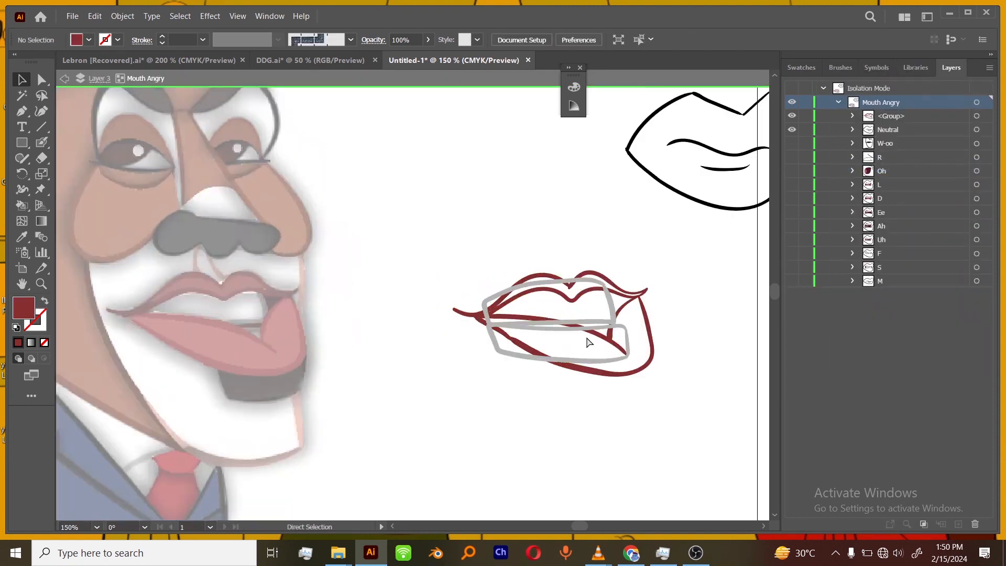
{"action": "key", "text": "ctrl+equal"}
{"action": "left_click_drag", "start_coordinate": [683, 364], "coordinate": [485, 409]}
{"action": "key", "text": "ctrl+minus"}
{"action": "left_click_drag", "start_coordinate": [607, 352], "coordinate": [645, 331]}
{"action": "key", "text": "ctrl+minus"}
{"action": "key", "text": "ctrl+minus"}
- Move the lips group and the Neutral mouth together horizontally so the lips sit right beside the goat's face
{"action": "left_click", "coordinate": [978, 116]}
{"action": "left_click", "coordinate": [976, 130], "text": "shift"}
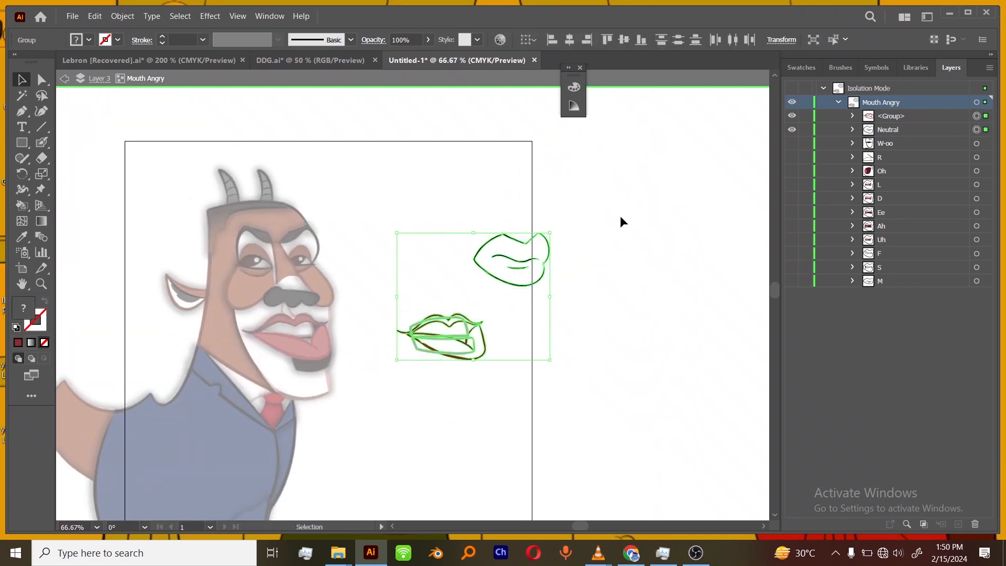
{"action": "left_click_drag", "start_coordinate": [516, 289], "coordinate": [444, 287]}
{"action": "left_click", "coordinate": [540, 388]}
{"action": "key", "text": "ctrl+equal"}
{"action": "key", "text": "ctrl+equal"}
{"action": "key", "text": "ctrl+equal"}
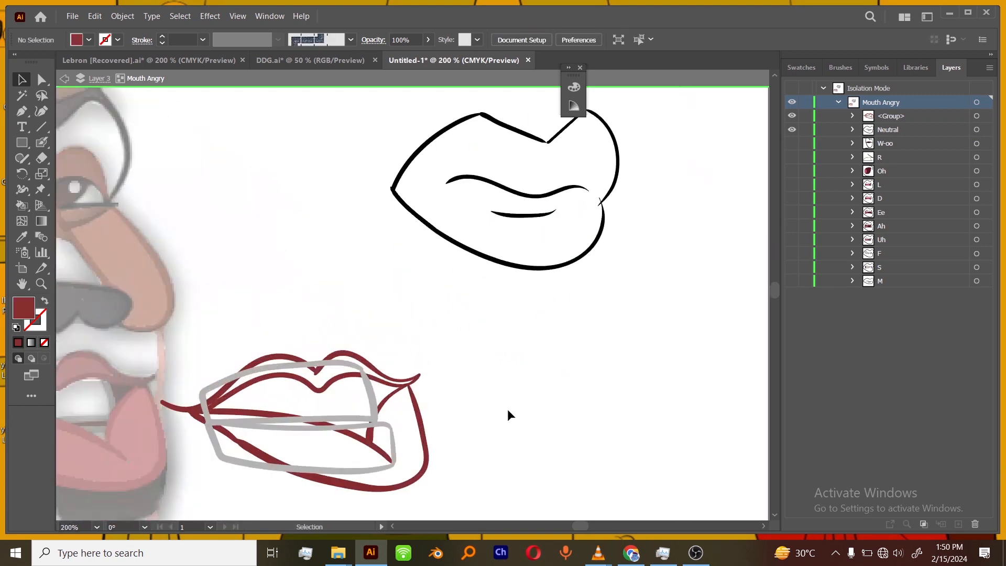
{"action": "left_click_drag", "start_coordinate": [485, 424], "coordinate": [568, 400]}
{"action": "key", "text": "ctrl+minus"}
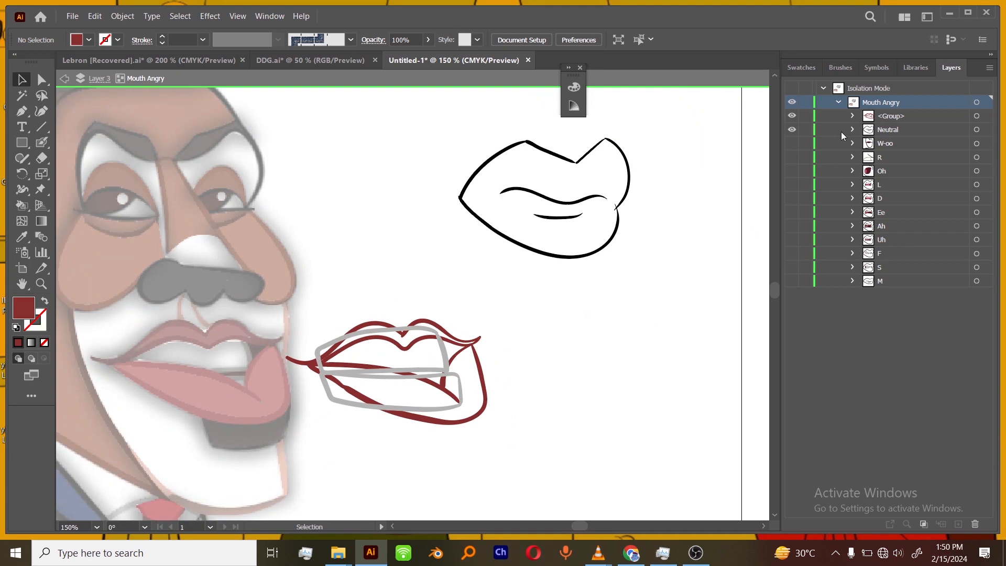
- Expand the new lips group to show its sub-objects and leave isolation mode
{"action": "left_click", "coordinate": [853, 116]}
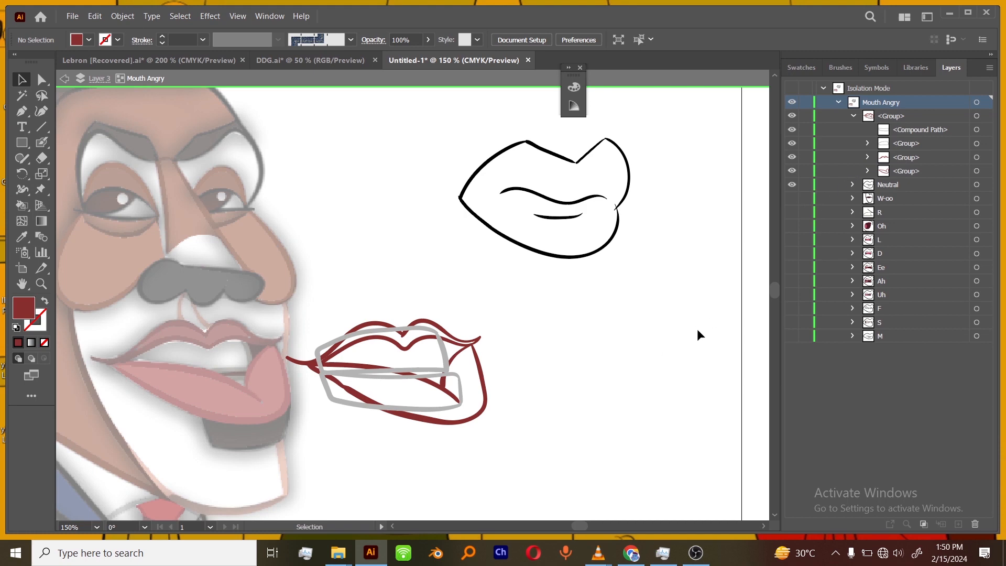
{"action": "key", "text": "Escape"}
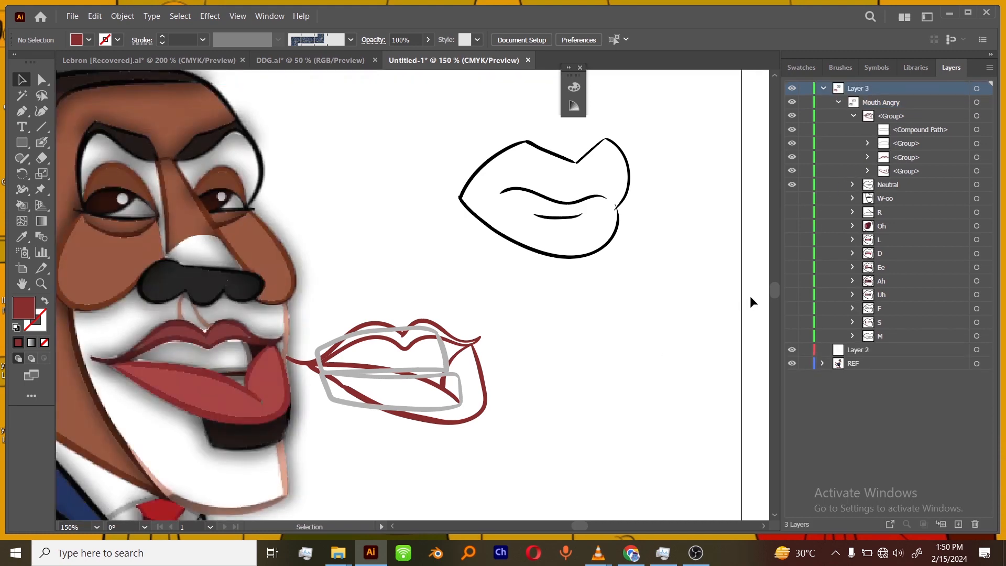
- Sample the lower lip's red from the goat reference and fill the lower lip group with it using Live Paint
{"action": "key", "text": "ctrl+minus"}
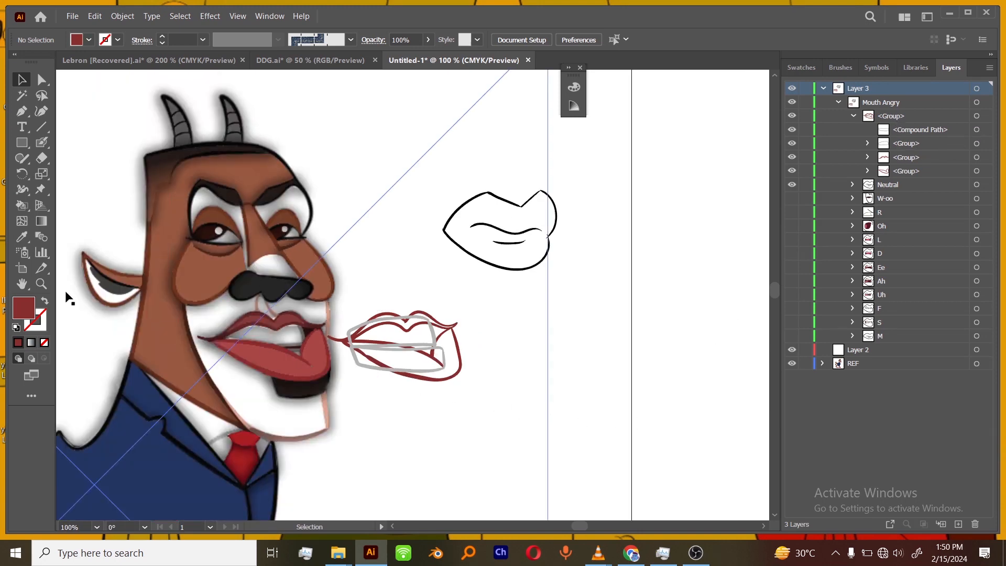
{"action": "key", "text": "i"}
{"action": "left_click", "coordinate": [294, 356]}
{"action": "key", "text": "k"}
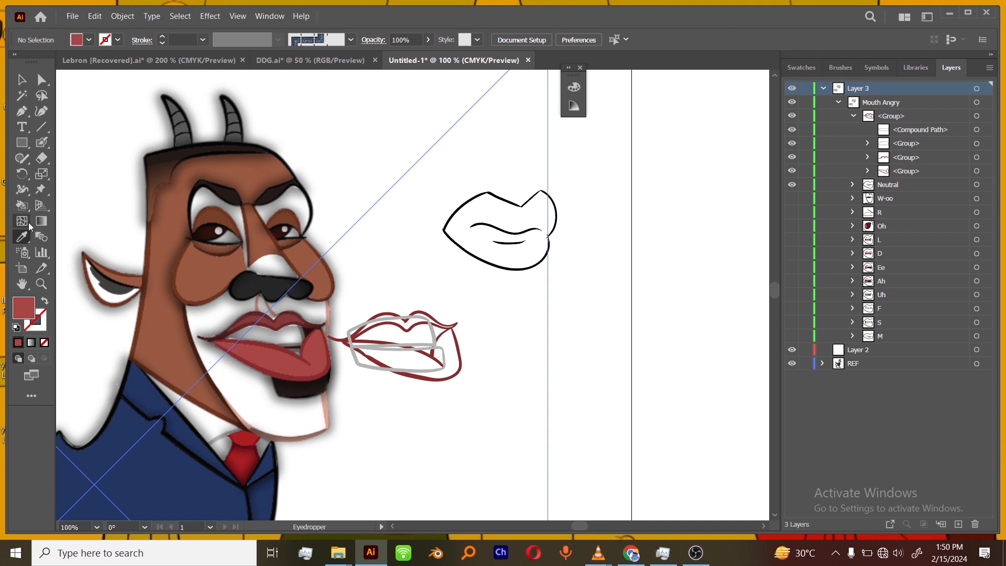
{"action": "key", "text": "ctrl+semicolon"}
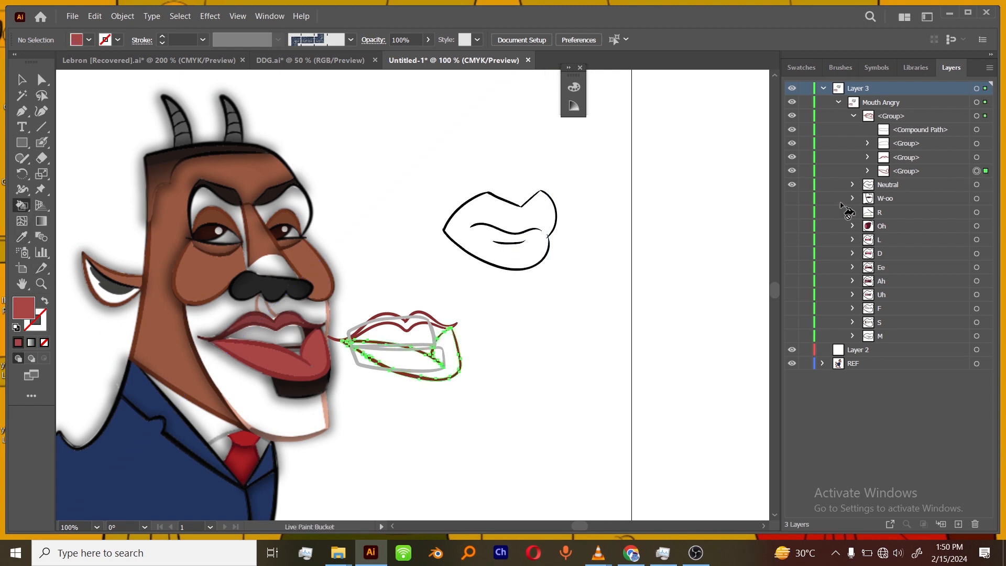
{"action": "left_click", "coordinate": [448, 368]}
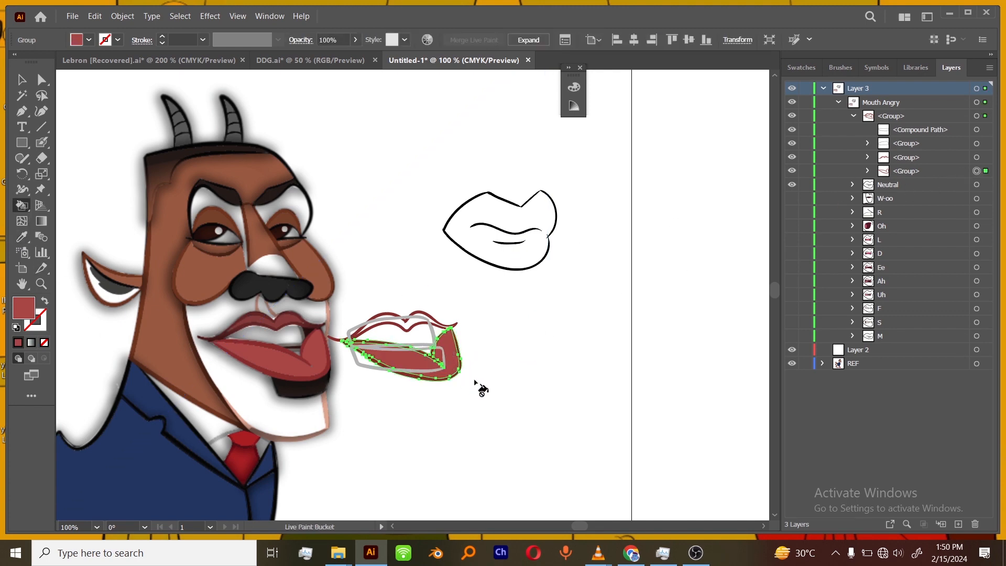
{"action": "left_click", "coordinate": [977, 157]}
{"action": "key", "text": "ctrl+equal"}
{"action": "key", "text": "ctrl+equal"}
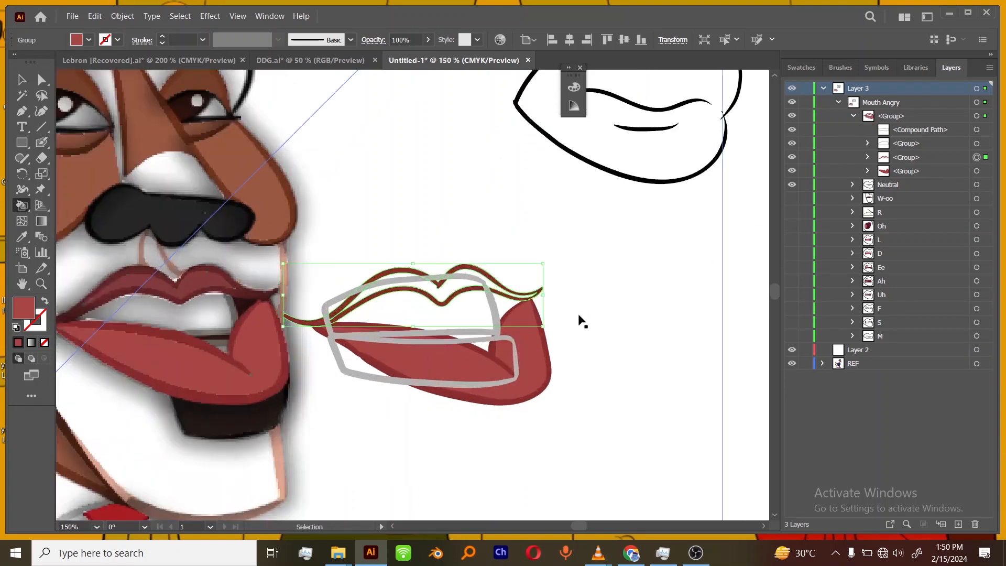
{"action": "key", "text": "ctrl+minus"}
{"action": "key", "text": "ctrl+minus"}
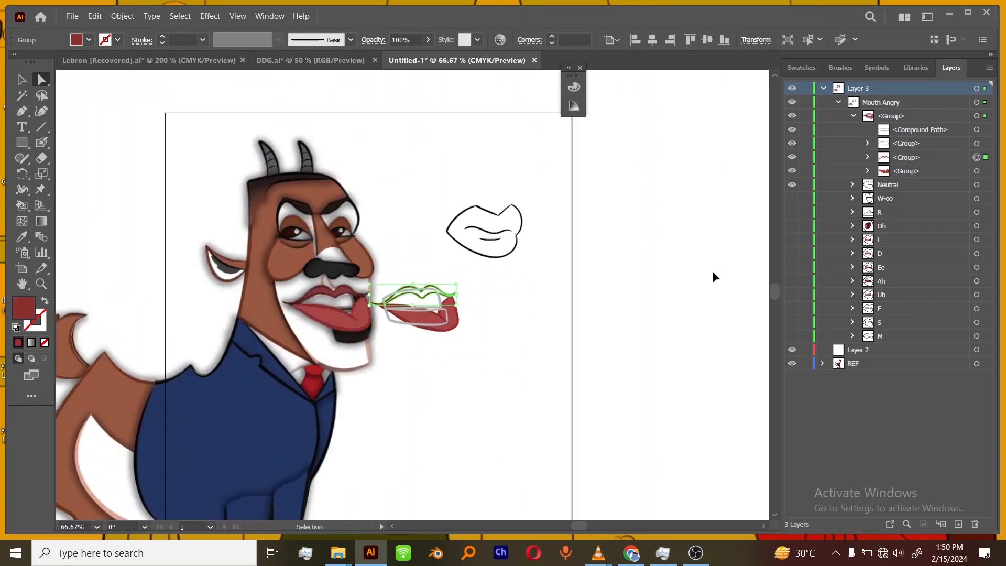
{"action": "left_click", "coordinate": [704, 283]}
- Sample the upper lip's darker red from the goat reference and fill the upper lip group with it using Live Paint
{"action": "key", "text": "ctrl+plus"}
{"action": "key", "text": "ctrl+plus"}
{"action": "key", "text": "ctrl+plus"}
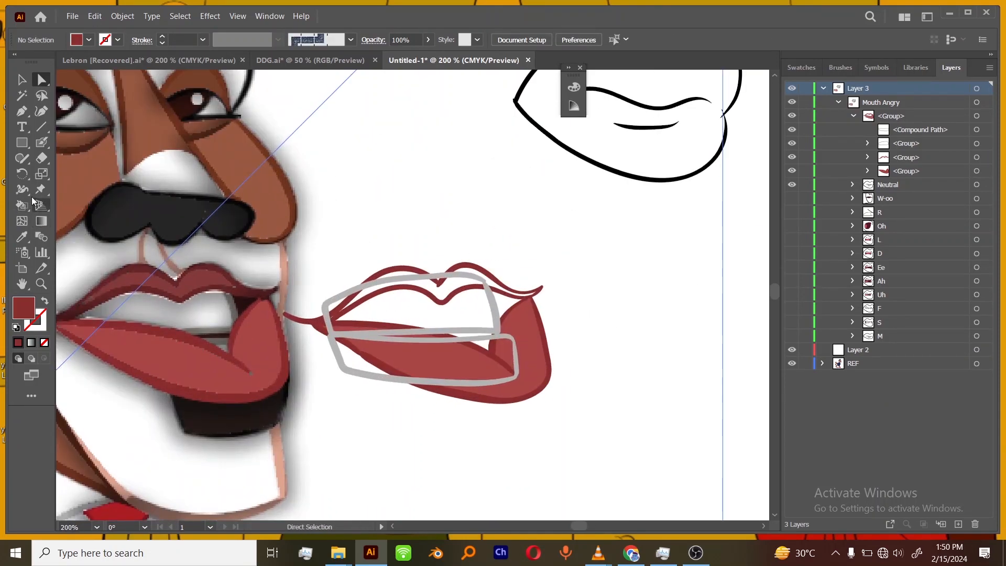
{"action": "left_click", "coordinate": [26, 239]}
{"action": "left_click", "coordinate": [138, 282]}
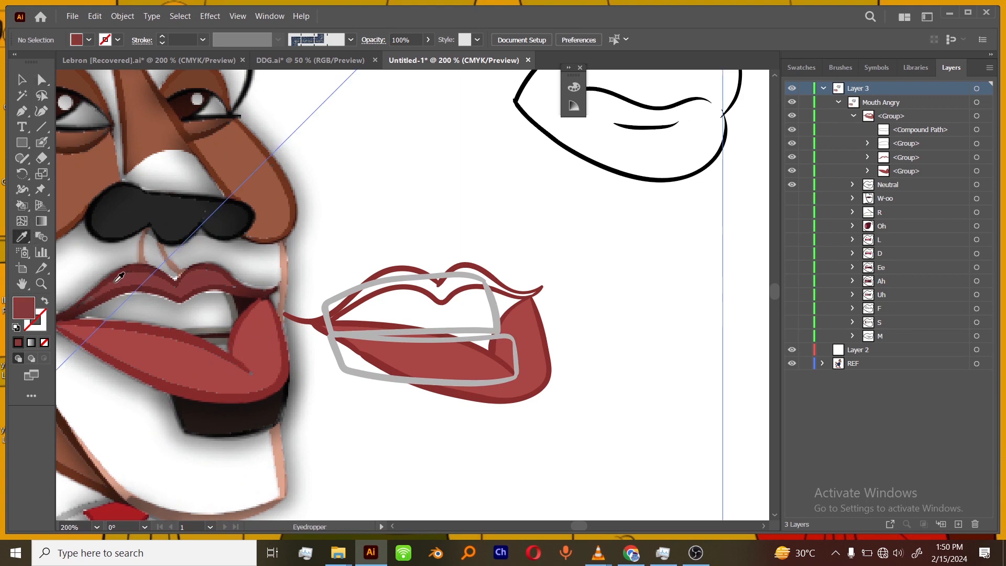
{"action": "left_click", "coordinate": [22, 206]}
{"action": "left_click", "coordinate": [977, 129]}
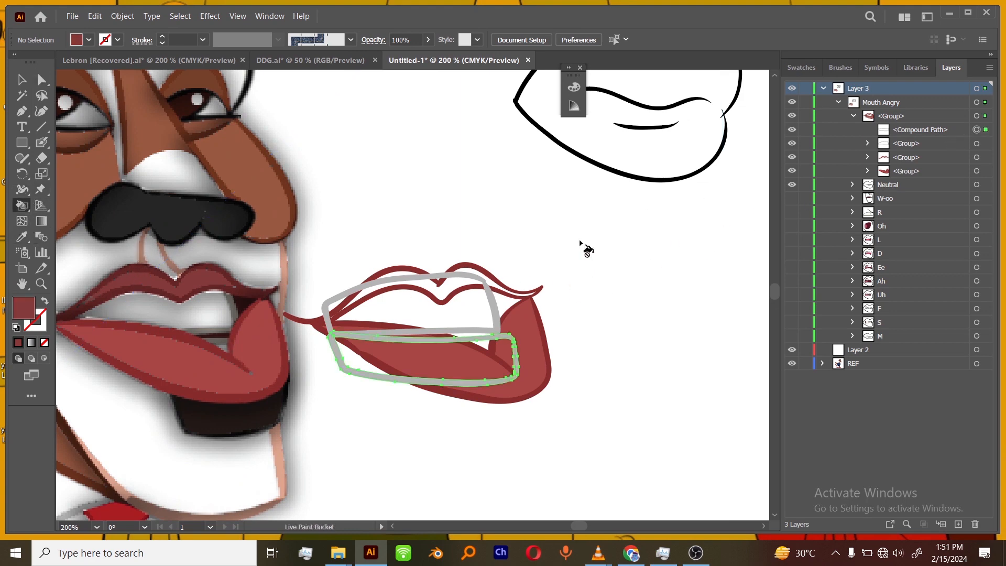
{"action": "left_click", "coordinate": [977, 157]}
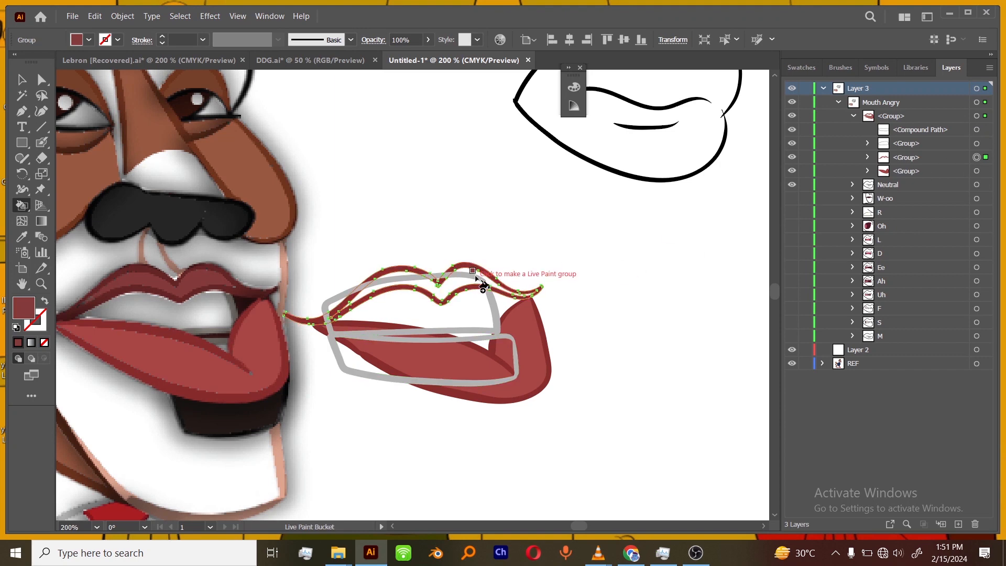
{"action": "left_click", "coordinate": [469, 285]}
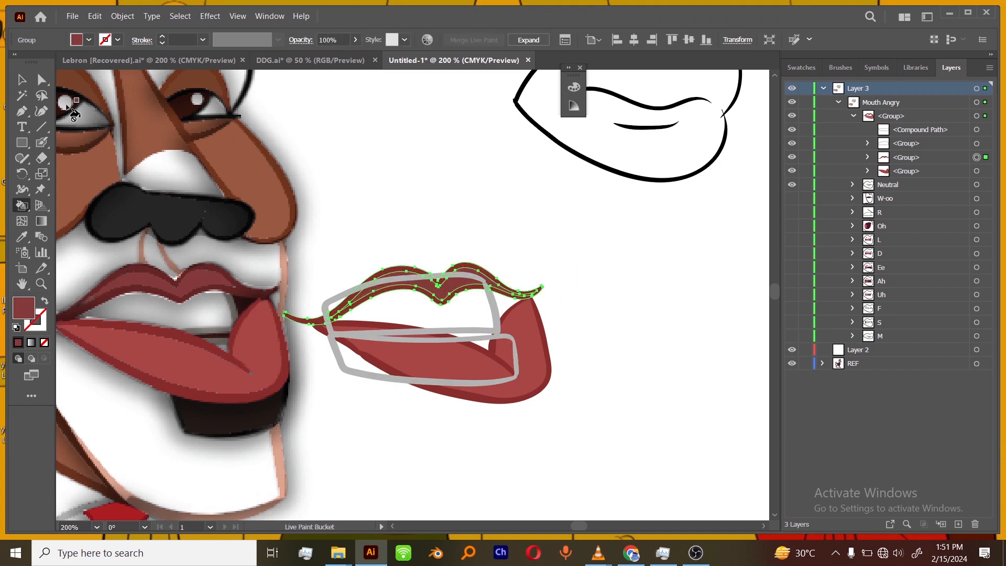
- Deselect the artwork and lock the REF layer so that the reference image cannot be selected
{"action": "left_click", "coordinate": [42, 79]}
{"action": "left_click", "coordinate": [533, 202]}
{"action": "key", "text": "ctrl+minus"}
{"action": "key", "text": "ctrl+minus"}
{"action": "key", "text": "ctrl+minus"}
{"action": "key", "text": "ctrl+minus"}
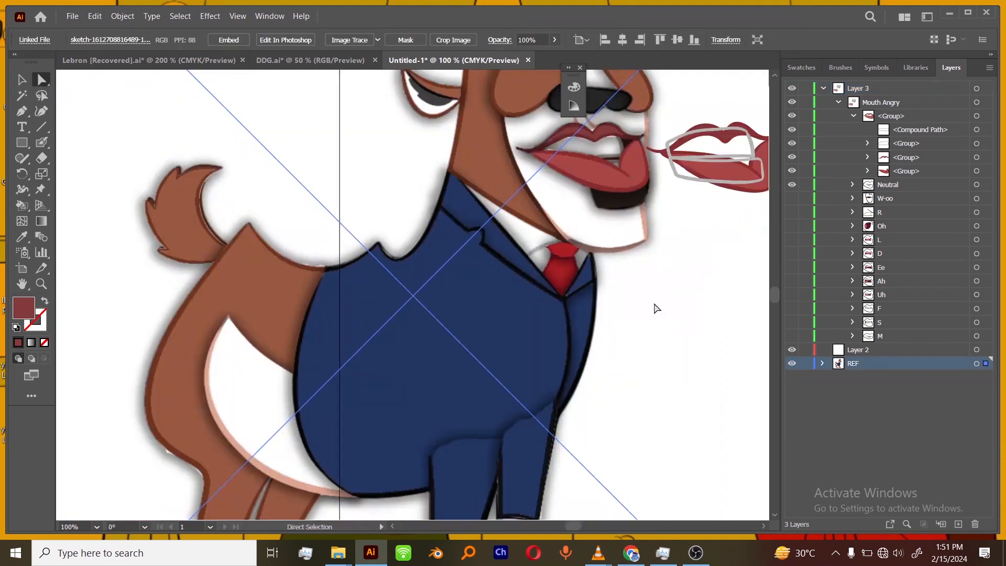
{"action": "left_click", "coordinate": [685, 291]}
{"action": "key", "text": "ctrl+plus"}
{"action": "key", "text": "ctrl+plus"}
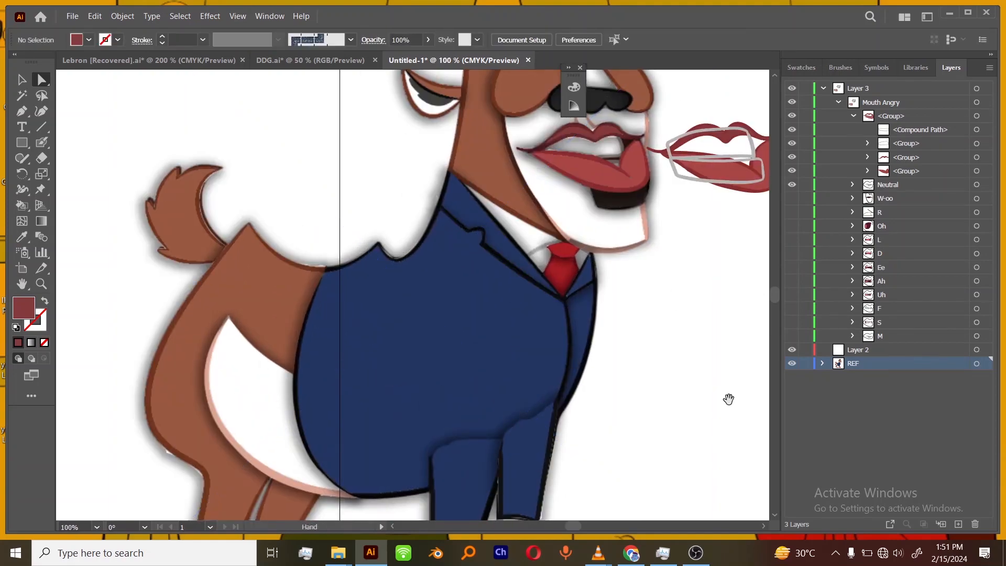
{"action": "left_click", "coordinate": [806, 363]}
{"action": "left_click_drag", "start_coordinate": [585, 361], "coordinate": [467, 403]}
{"action": "key", "text": "ctrl+plus"}
{"action": "left_click_drag", "start_coordinate": [681, 214], "coordinate": [442, 375]}
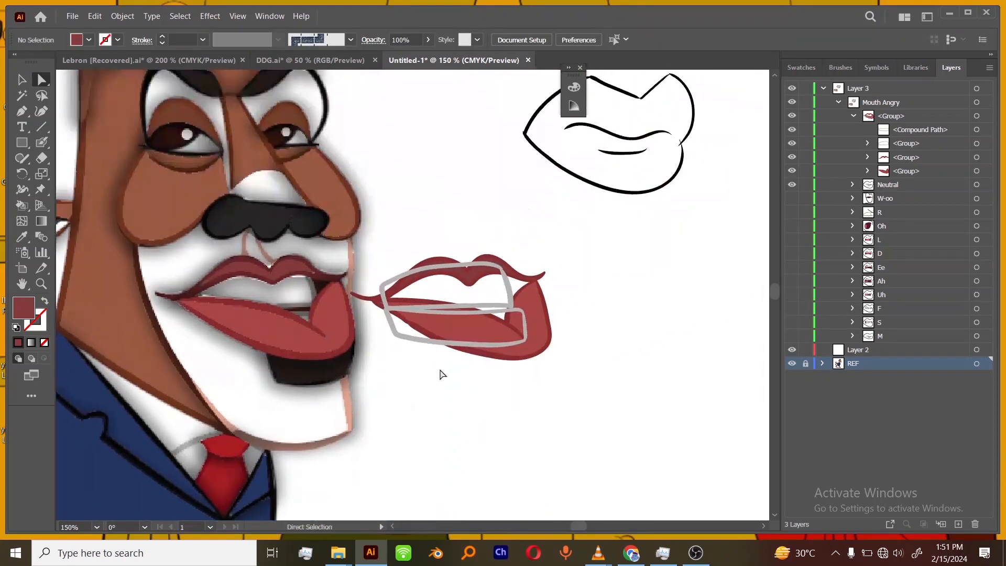
- Sample the light grey of the teeth from the reference and fill the upper teeth group with it using Live Paint
{"action": "key", "text": "ctrl+plus"}
{"action": "key", "text": "ctrl+plus"}
{"action": "key", "text": "ctrl+plus"}
{"action": "key", "text": "i"}
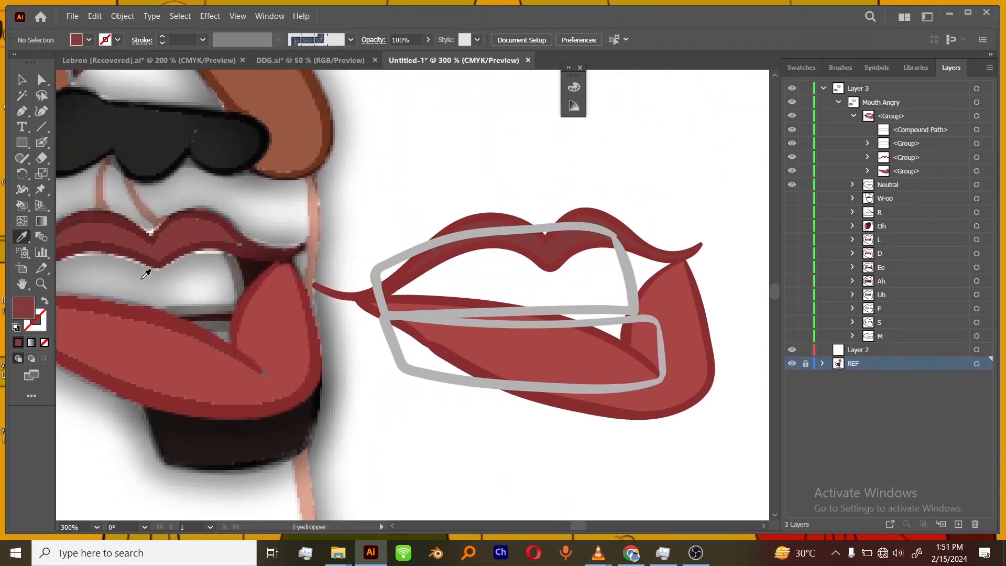
{"action": "left_click", "coordinate": [184, 282]}
{"action": "key", "text": "k"}
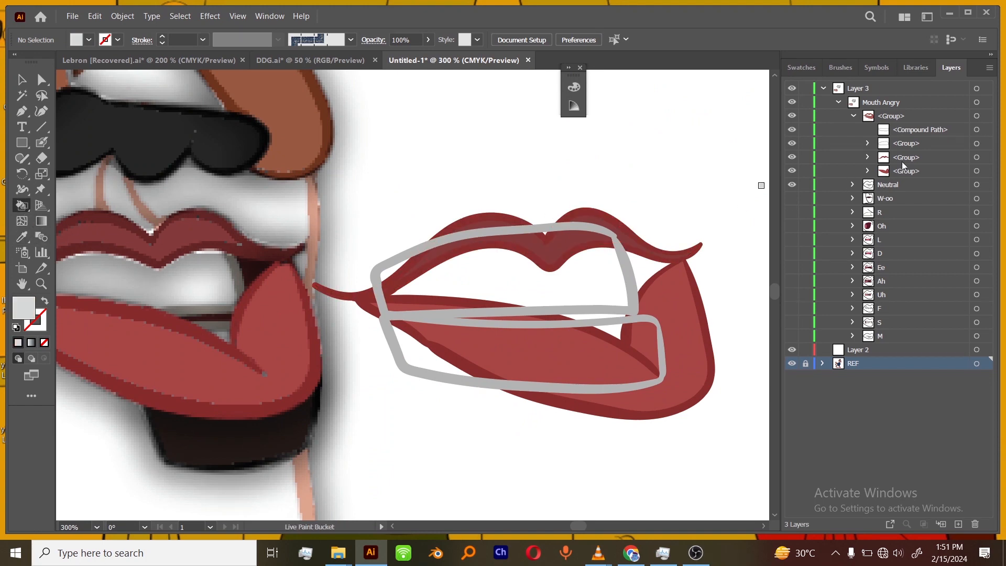
{"action": "left_click", "coordinate": [977, 143]}
{"action": "left_click", "coordinate": [608, 301]}
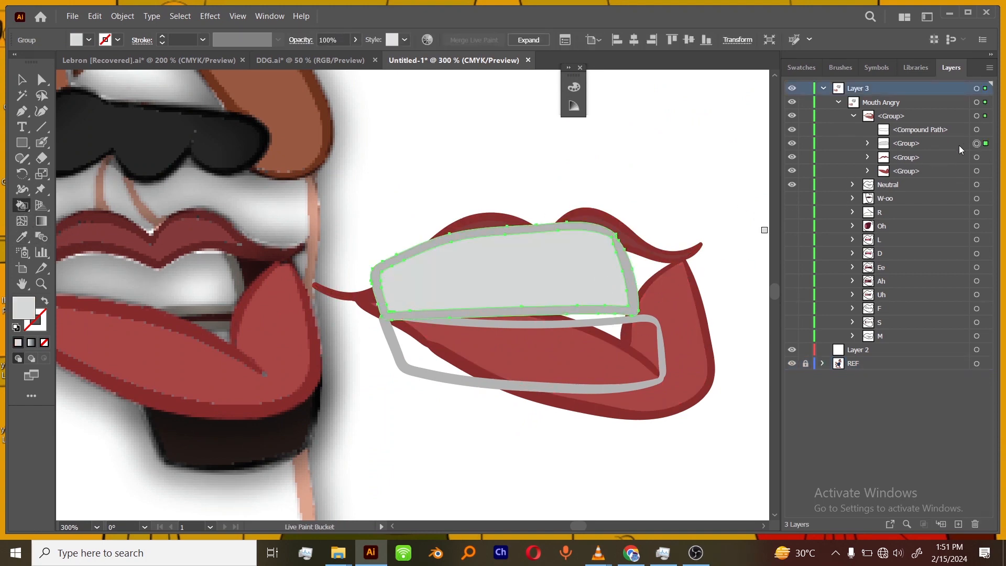
- Fill the lower teeth compound path with the same sampled grey using Live Paint and deselect the artwork
{"action": "left_click", "coordinate": [977, 130]}
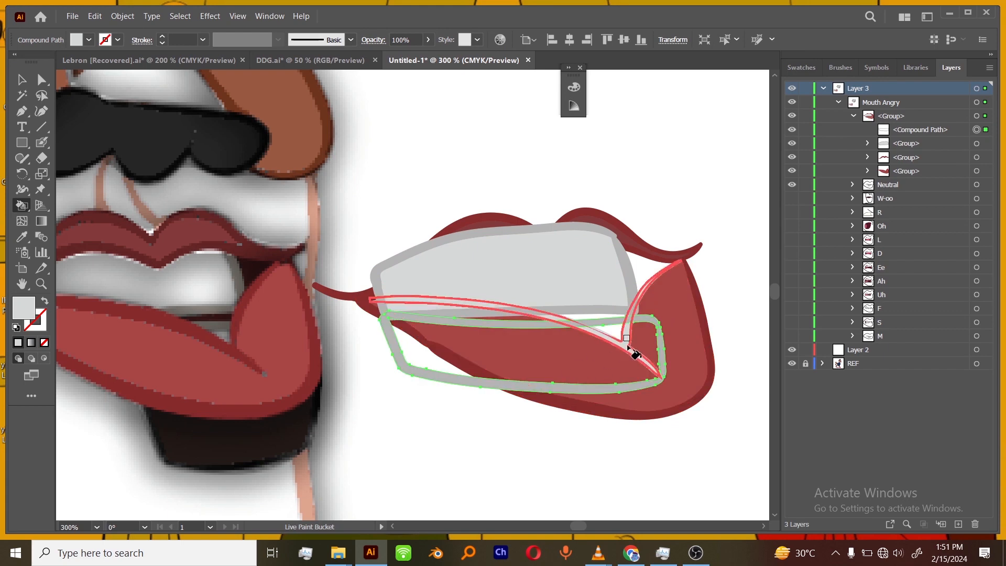
{"action": "left_click", "coordinate": [619, 334]}
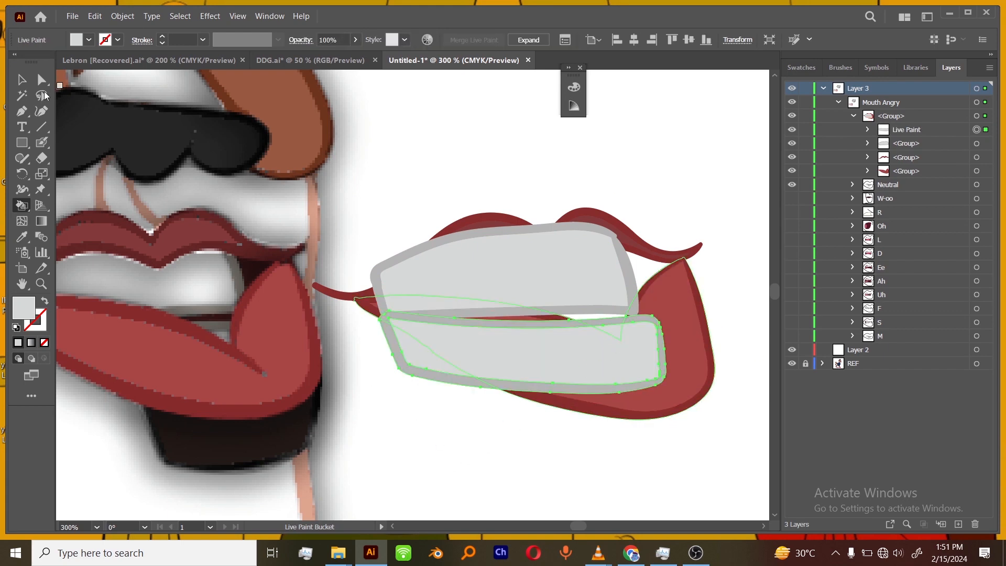
{"action": "key", "text": "a"}
{"action": "left_click", "coordinate": [490, 423]}
{"action": "key", "text": "ctrl+minus"}
{"action": "key", "text": "ctrl+minus"}
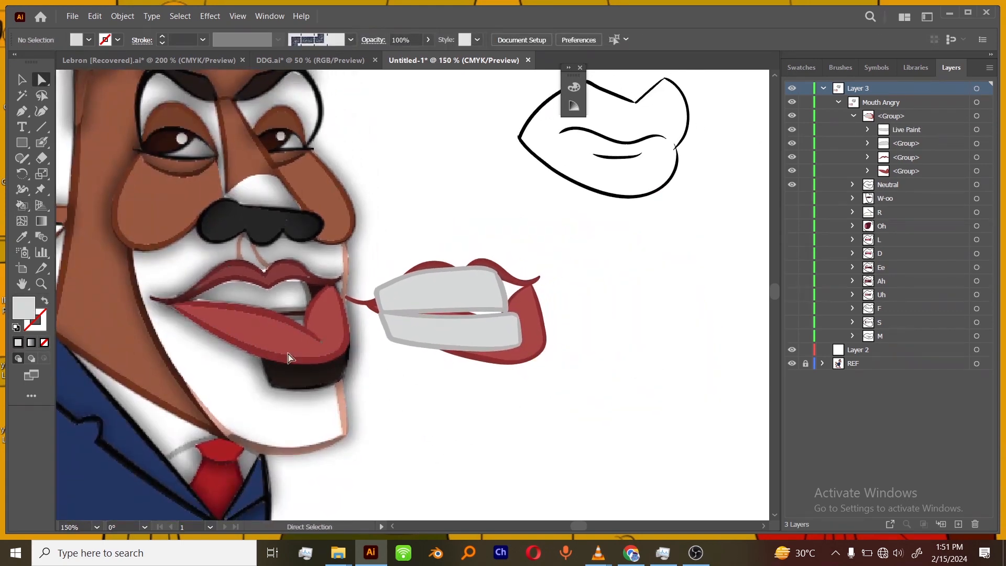
- Sample a lighter grey from the reference teeth and refill both the upper and lower teeth with it
{"action": "left_click", "coordinate": [21, 240]}
{"action": "left_click", "coordinate": [295, 297]}
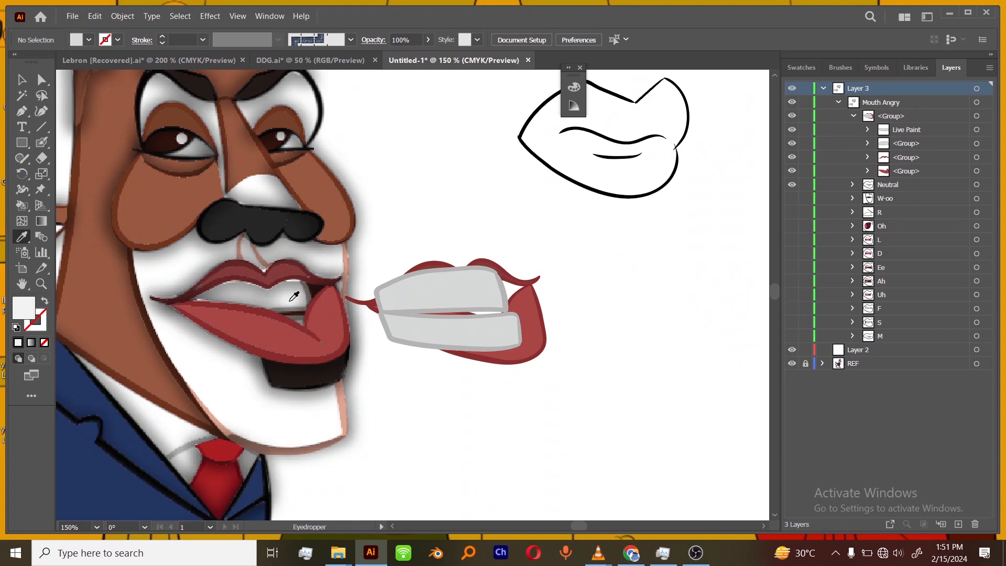
{"action": "key", "text": "k"}
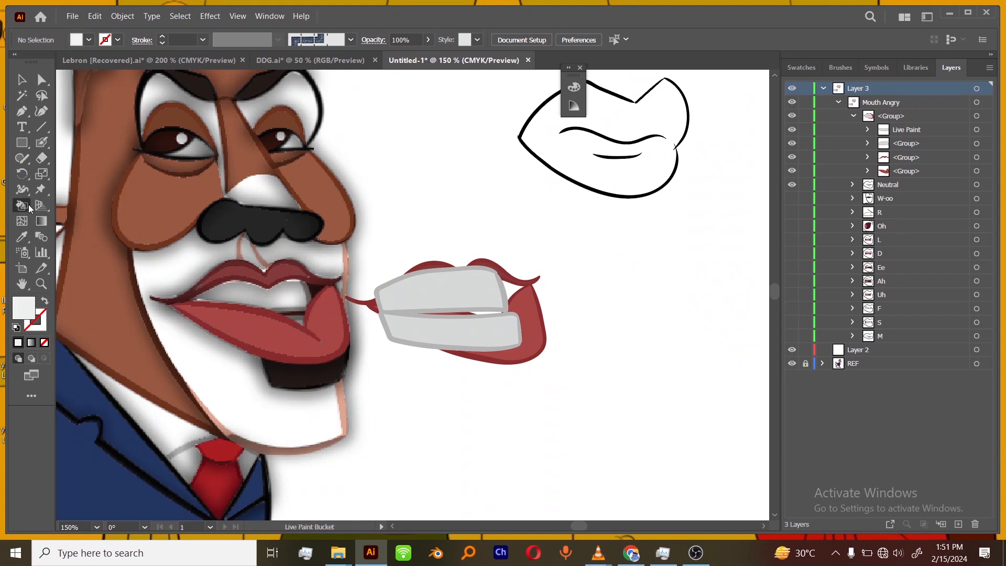
{"action": "left_click", "coordinate": [456, 292]}
{"action": "left_click", "coordinate": [450, 337]}
- Sample white from the blank canvas and darken the Live Paint fill colour to light grey #EFEFEF
{"action": "key", "text": "i"}
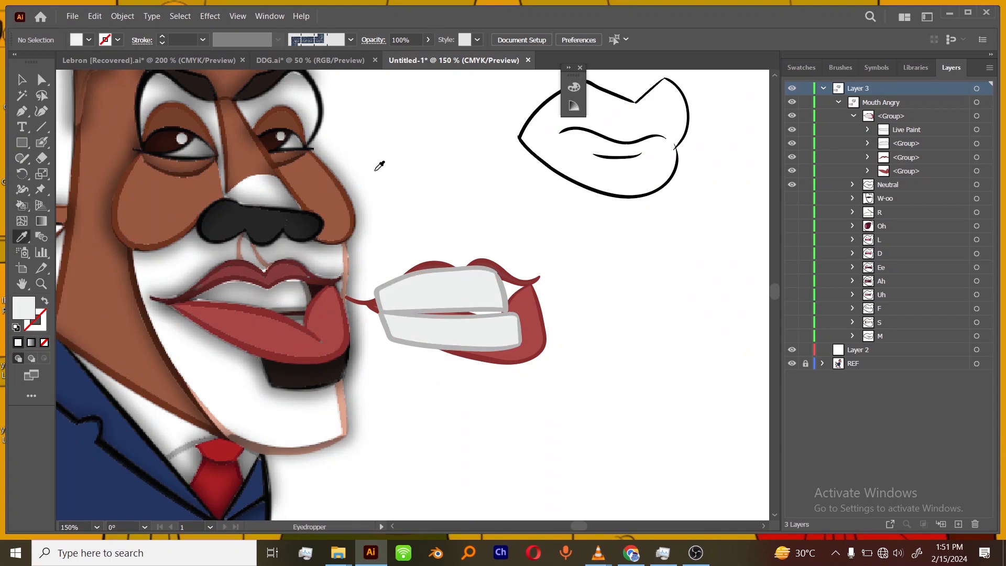
{"action": "left_click", "coordinate": [378, 162]}
{"action": "double_click", "coordinate": [27, 313]}
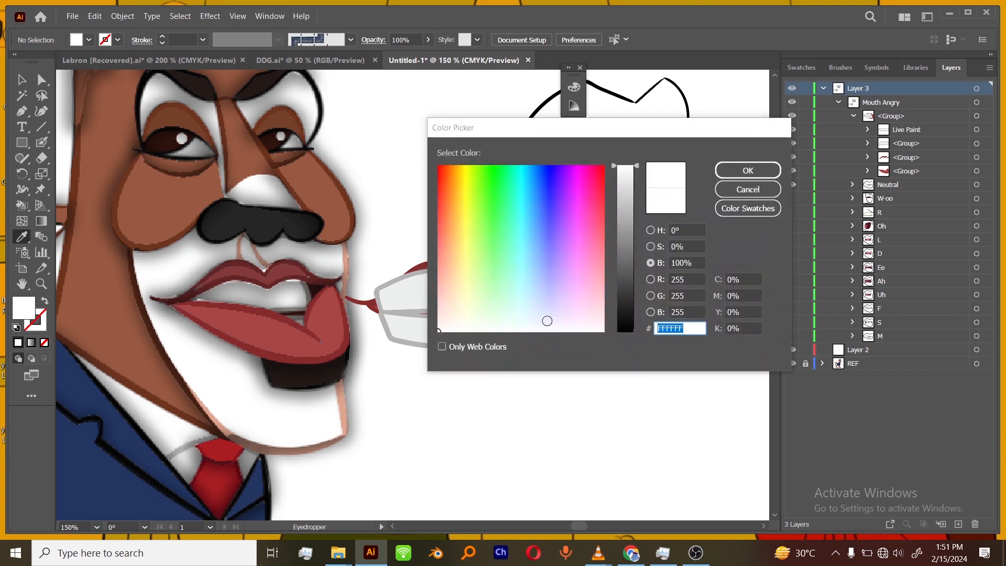
{"action": "left_click_drag", "start_coordinate": [633, 179], "coordinate": [633, 185]}
{"action": "left_click", "coordinate": [748, 169]}
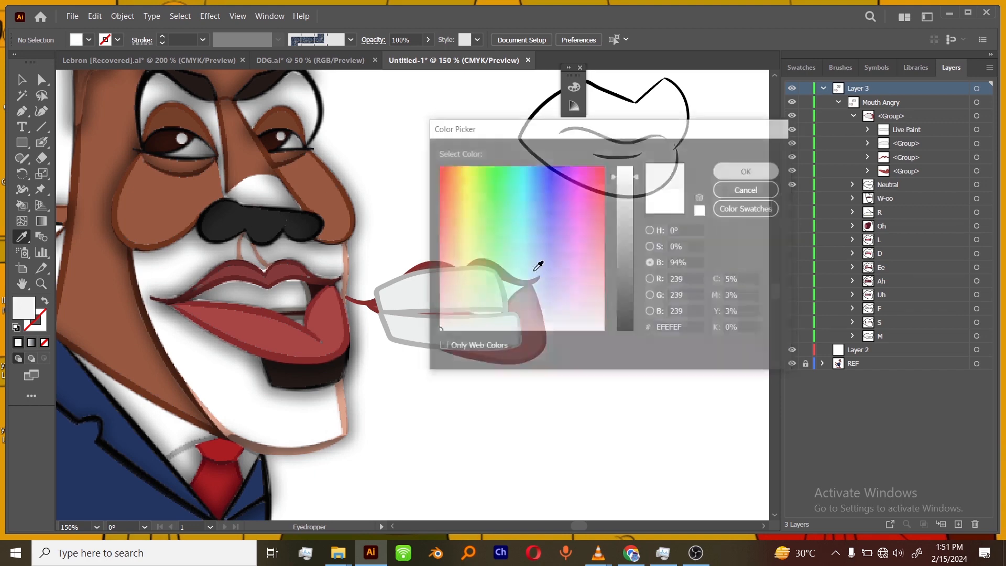
{"action": "key", "text": "k"}
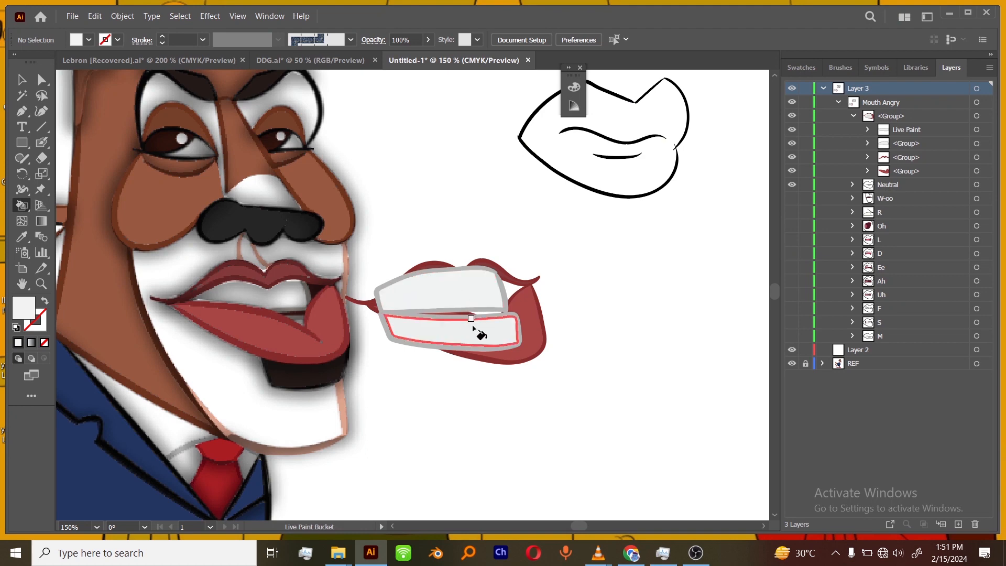
- Move both teeth objects beneath the two lip groups in the mouth group's stacking order
{"action": "key", "text": "ctrl+minus"}
{"action": "left_click_drag", "start_coordinate": [571, 406], "coordinate": [570, 404]}
{"action": "key", "text": "ctrl+plus"}
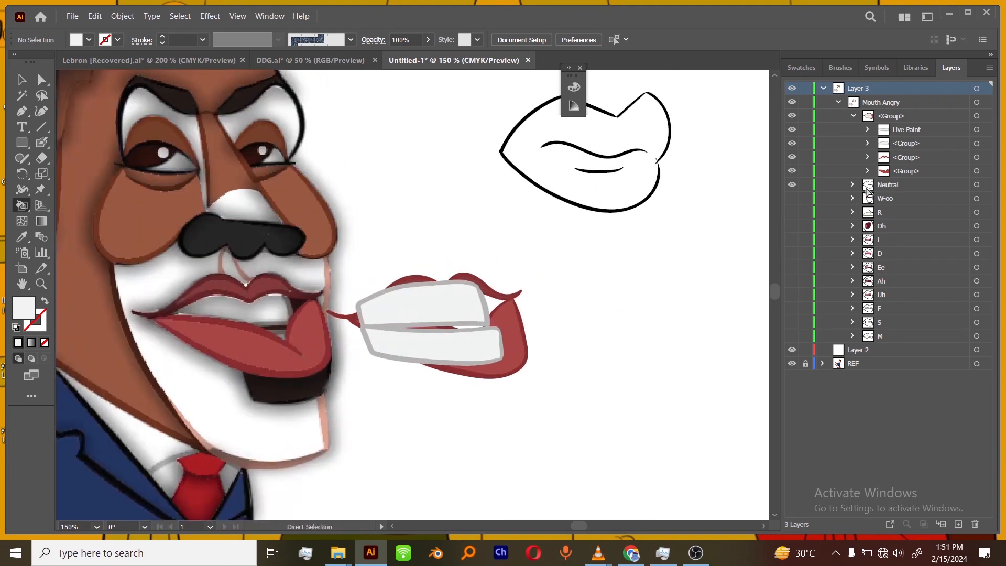
{"action": "left_click", "coordinate": [898, 135]}
{"action": "left_click", "coordinate": [902, 145], "text": "shift"}
{"action": "left_click_drag", "start_coordinate": [910, 160], "coordinate": [910, 188]}
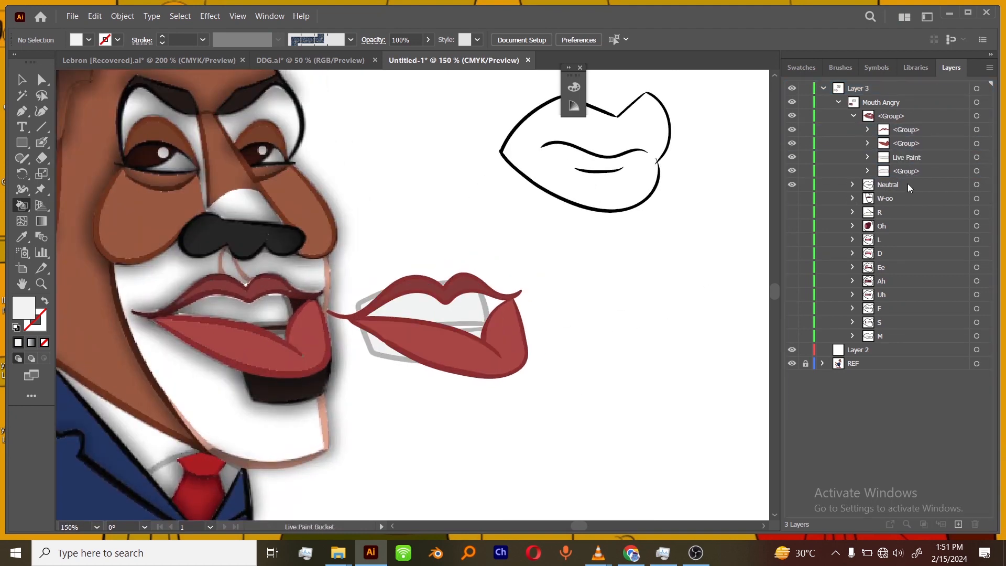
- Identify the upper teeth group and place it above the lower teeth in the stacking order
{"action": "left_click", "coordinate": [977, 173]}
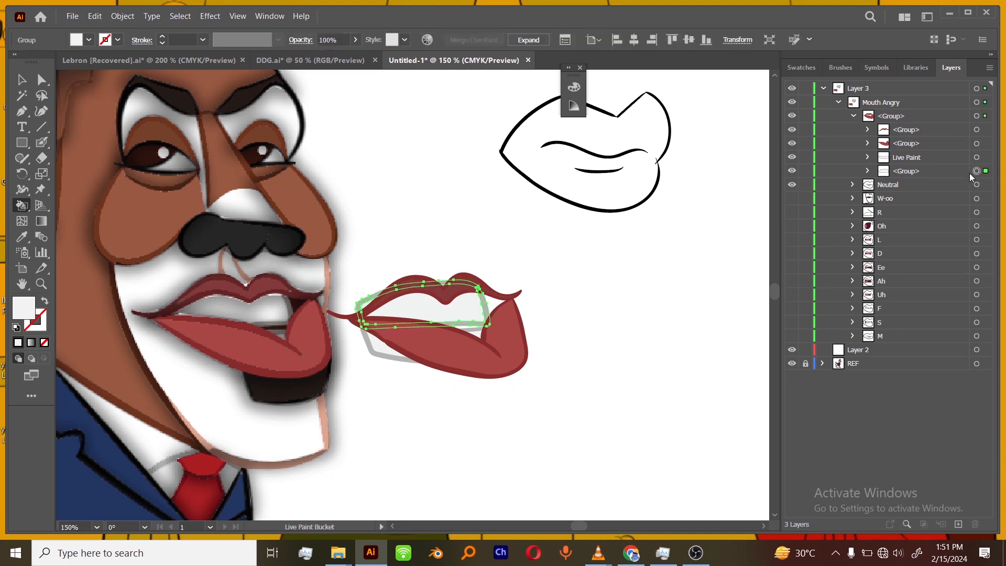
{"action": "left_click_drag", "start_coordinate": [924, 175], "coordinate": [936, 165]}
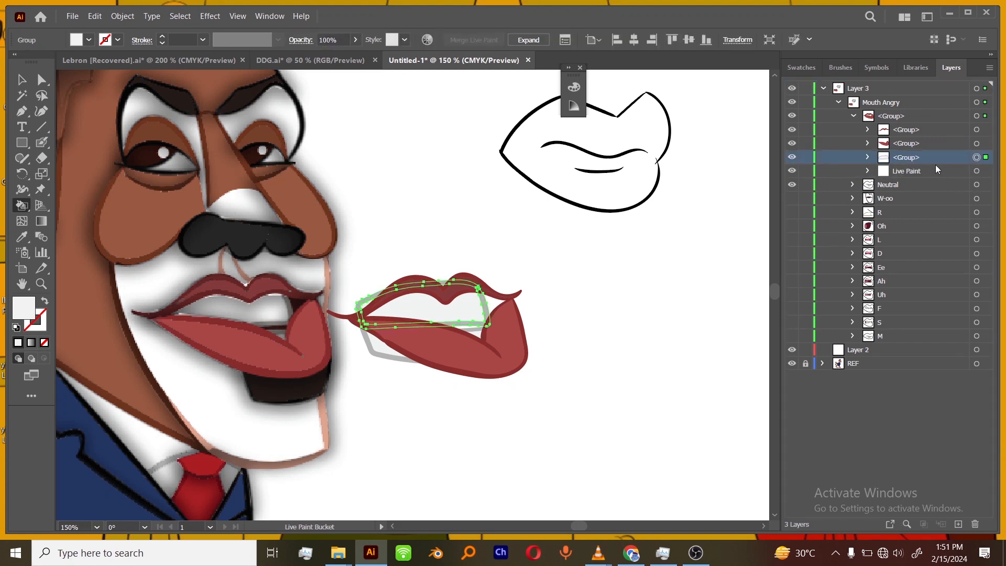
- Turn the lower teeth's Live Paint object into a regular group, check the two lip groups by selecting each, and deselect
{"action": "left_click", "coordinate": [977, 172]}
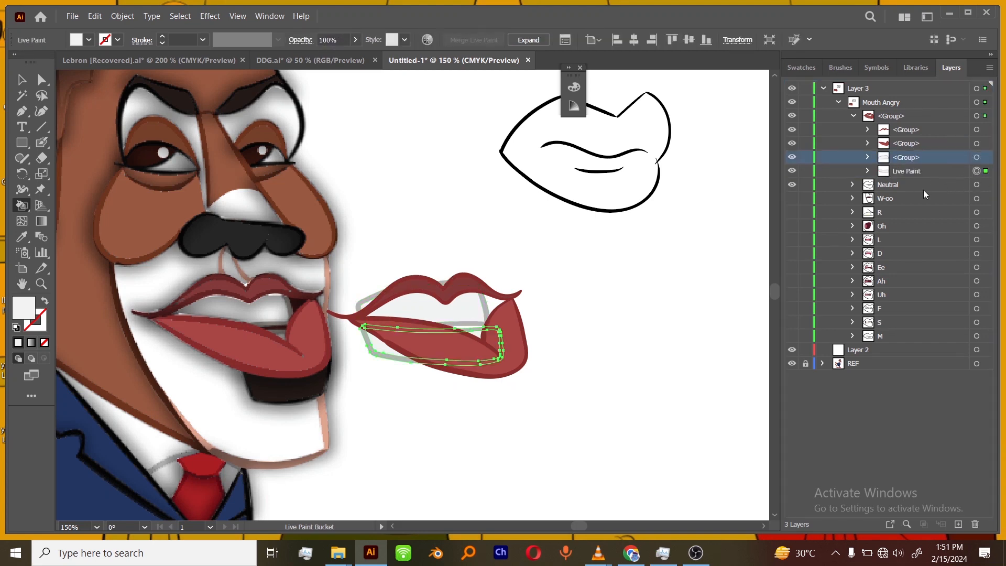
{"action": "left_click", "coordinate": [977, 145]}
{"action": "left_click", "coordinate": [910, 143]}
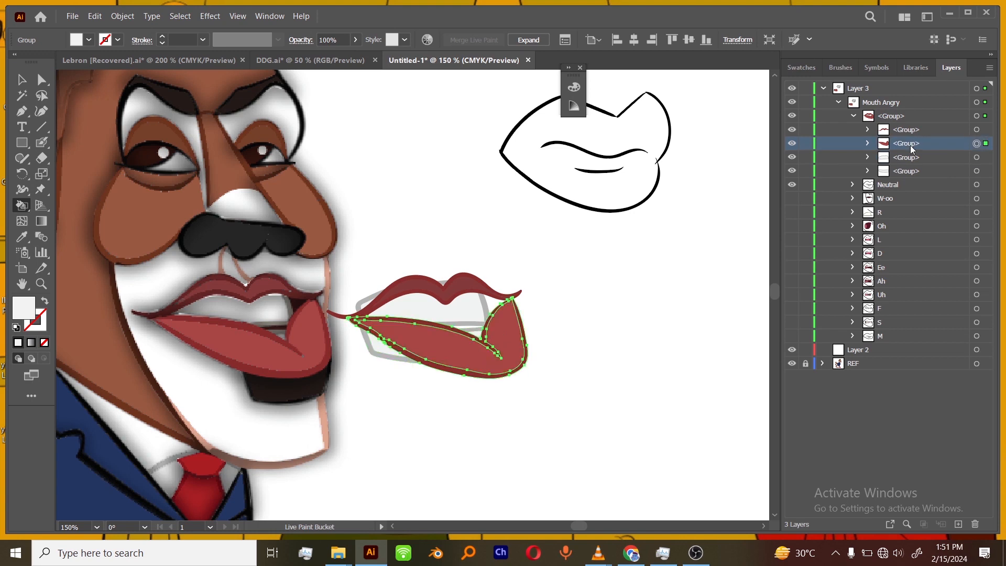
{"action": "left_click", "coordinate": [976, 130]}
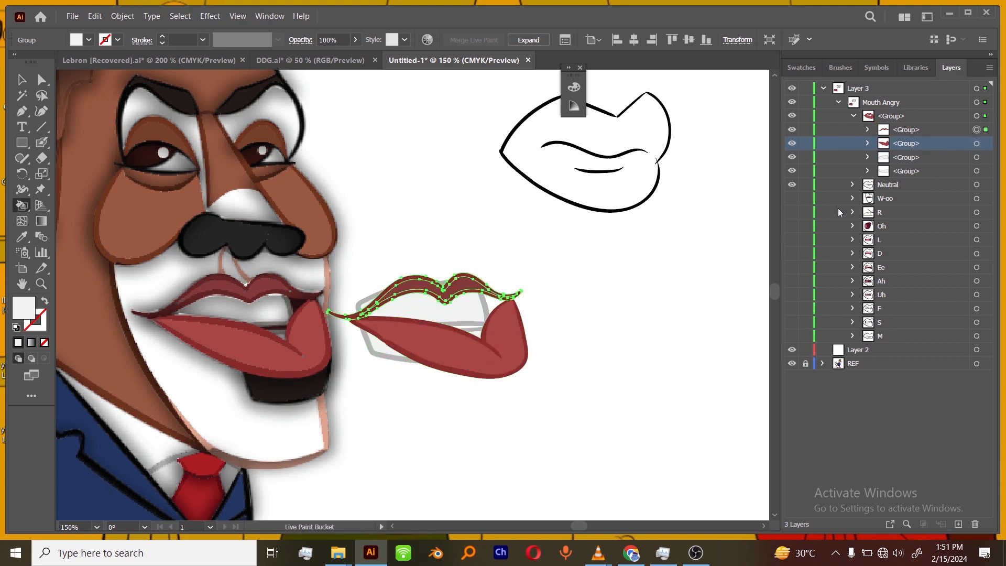
{"action": "key", "text": "a"}
{"action": "left_click", "coordinate": [678, 312]}
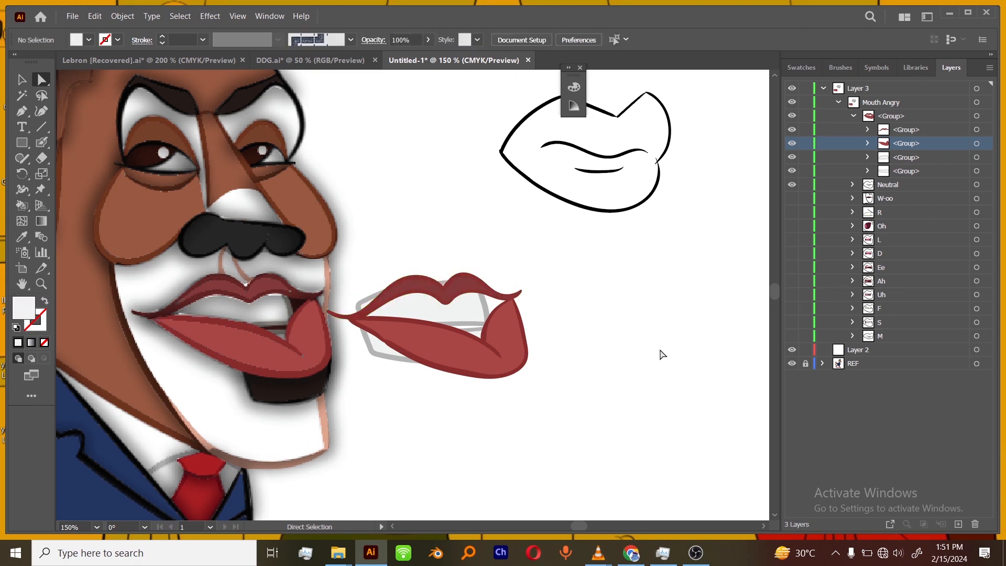
- Duplicate the collapsed mouth group inside Mouth Angry, hide the top copy and deselect the artwork
{"action": "key", "text": "ctrl+="}
{"action": "left_click_drag", "start_coordinate": [596, 411], "coordinate": [613, 399]}
{"action": "key", "text": "ctrl+minus"}
{"action": "key", "text": "ctrl+="}
{"action": "left_click", "coordinate": [854, 116]}
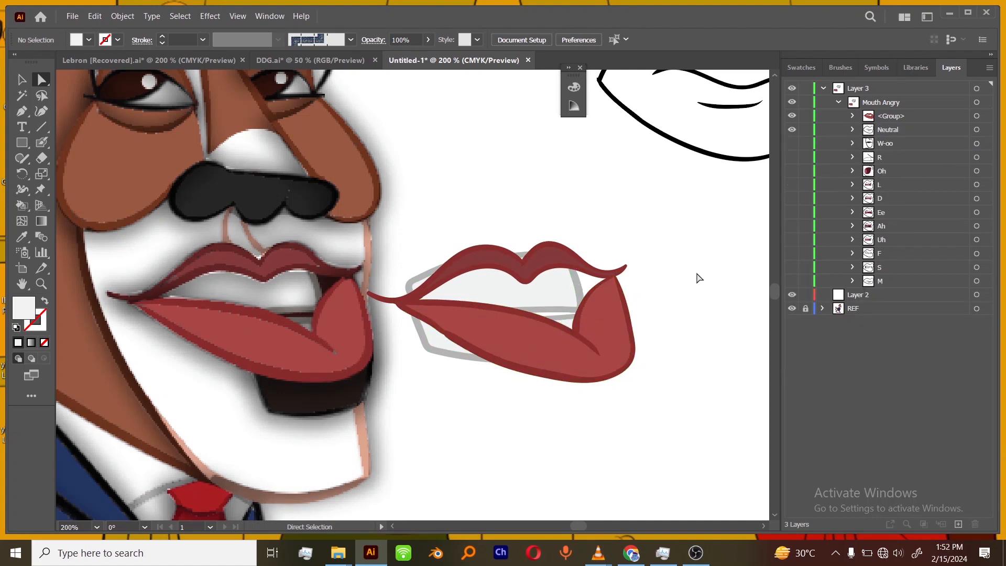
{"action": "left_click", "coordinate": [891, 122]}
{"action": "left_click_drag", "start_coordinate": [891, 118], "coordinate": [893, 127], "text": "alt"}
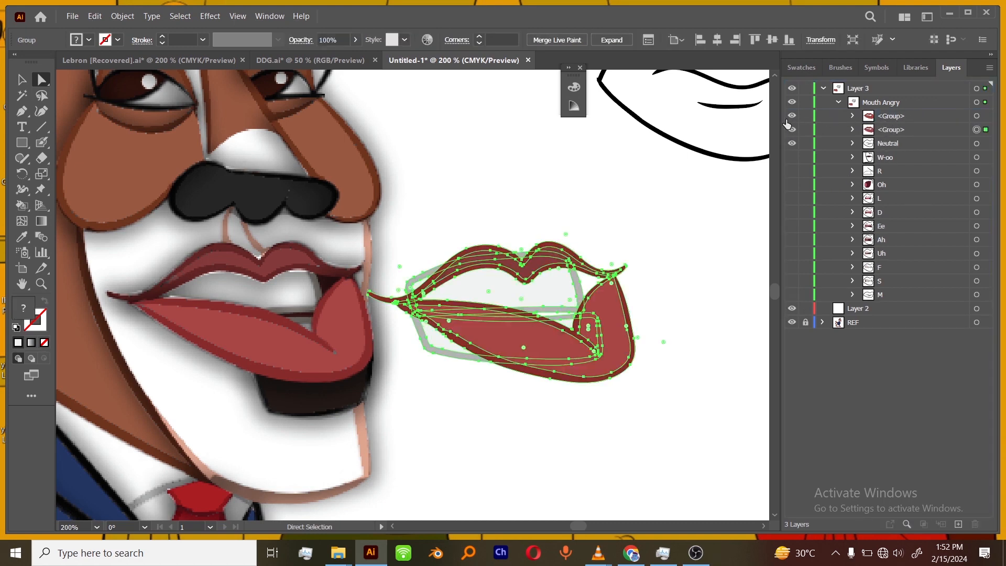
{"action": "left_click", "coordinate": [890, 120]}
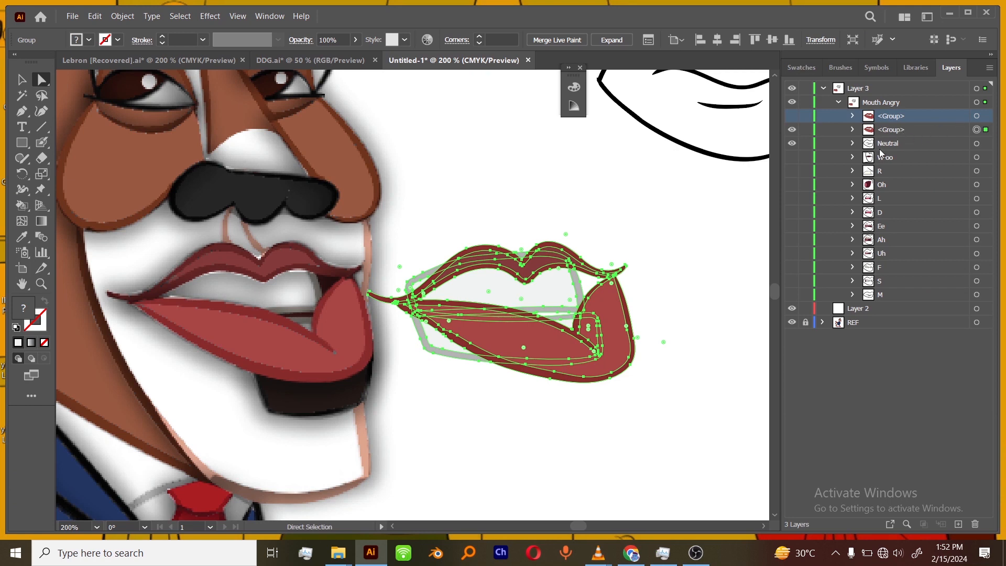
{"action": "left_click", "coordinate": [659, 404]}
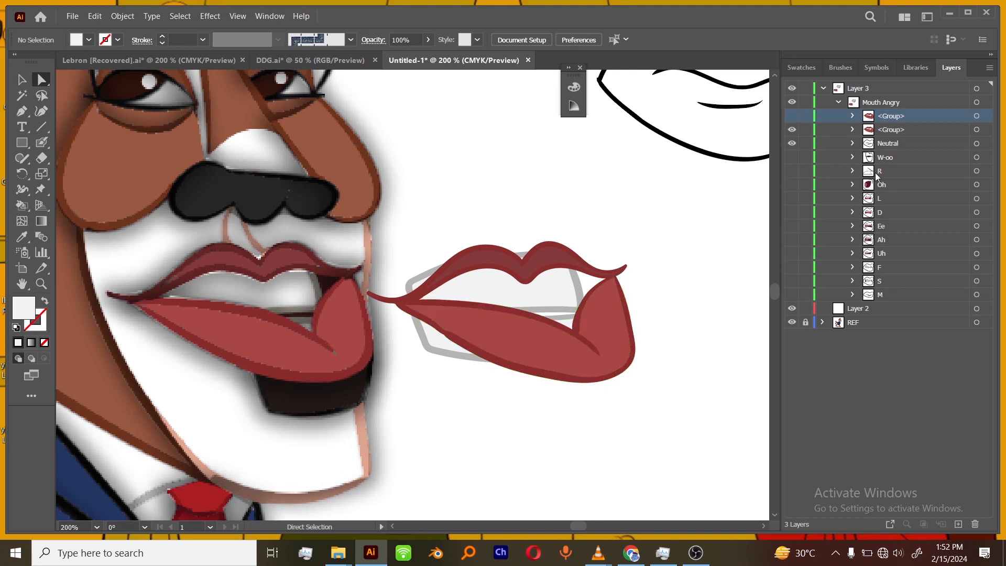
- Start Puppet Warp on the visible copy's lower lip and replace its two body pins with pins on the right tip and inner fold
{"action": "left_click", "coordinate": [853, 129]}
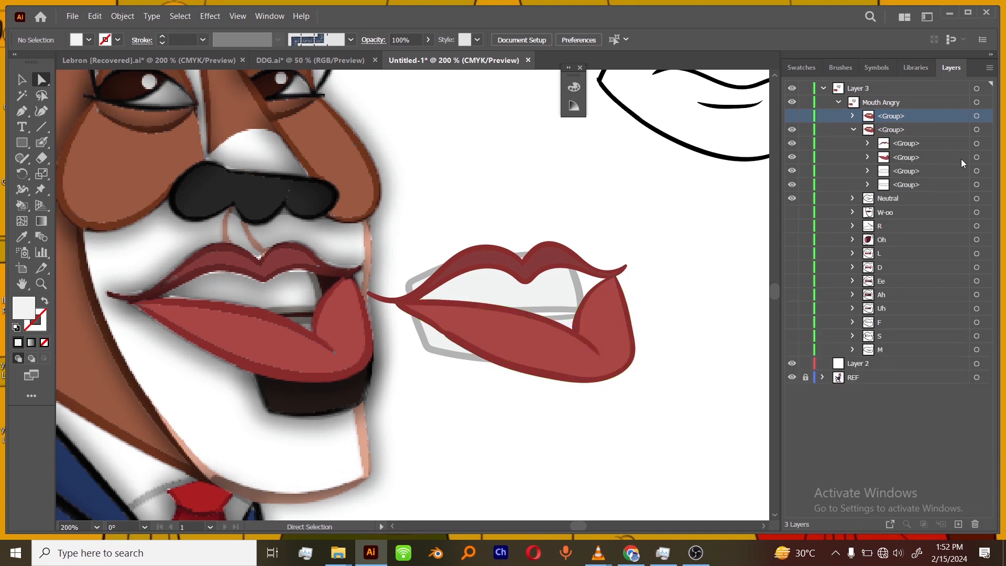
{"action": "left_click", "coordinate": [977, 157]}
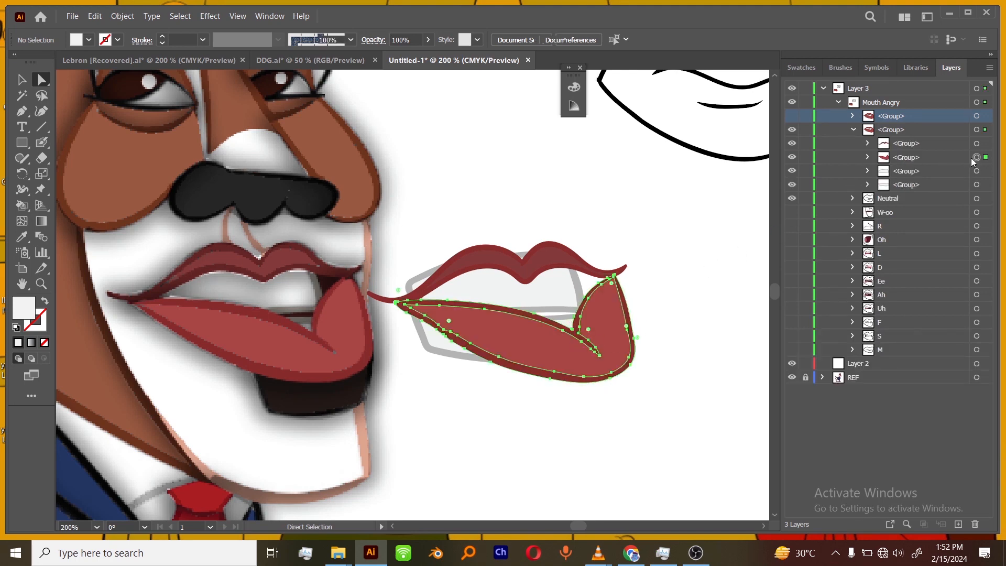
{"action": "left_click", "coordinate": [40, 189]}
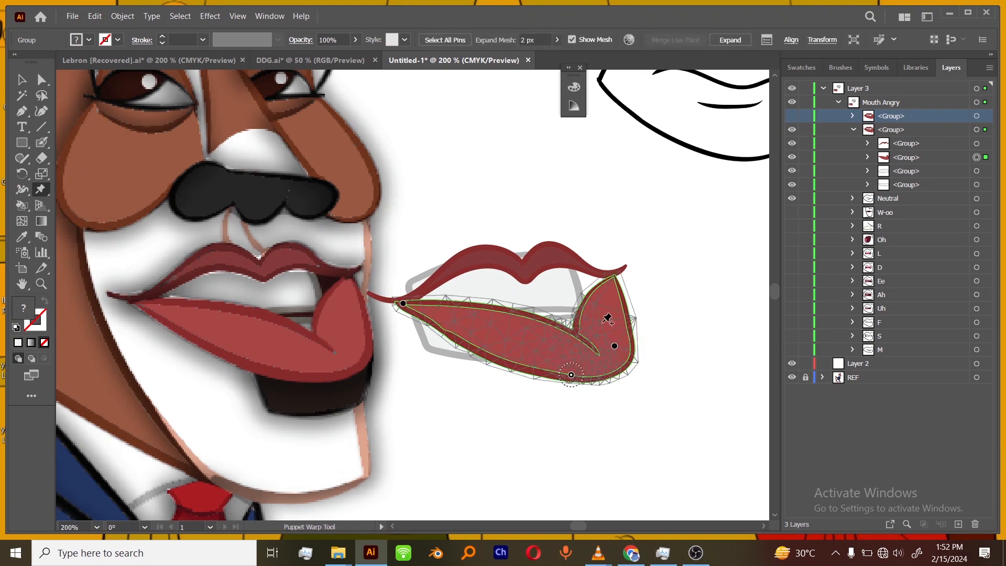
{"action": "left_click", "coordinate": [615, 347]}
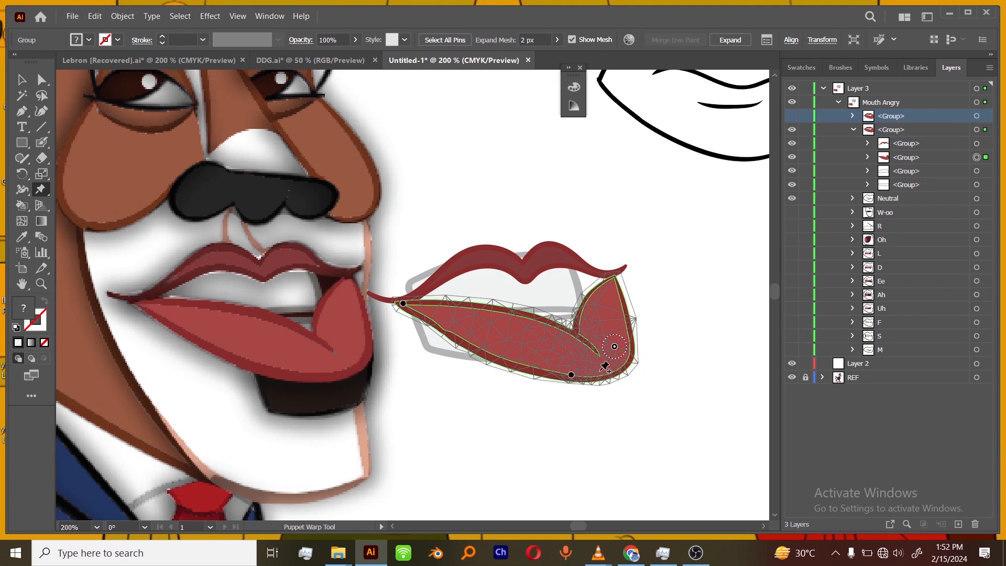
{"action": "key", "text": "Delete"}
{"action": "left_click", "coordinate": [571, 376]}
{"action": "key", "text": "Delete"}
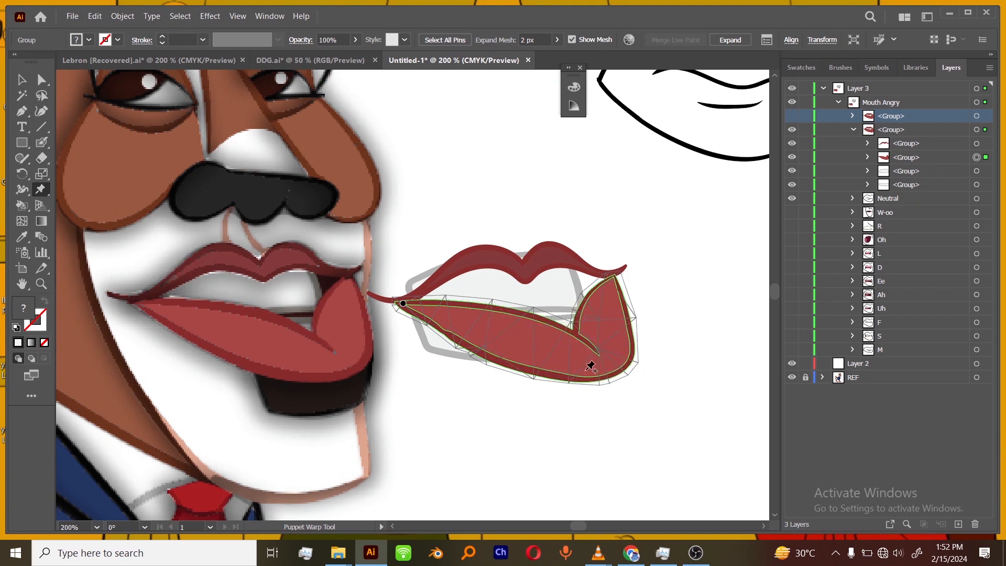
{"action": "left_click", "coordinate": [615, 279]}
{"action": "left_click", "coordinate": [587, 354]}
- Try to warp the lower lip up and inward from its fold pin, with and without extra pins, undoing each attempt
{"action": "left_click_drag", "start_coordinate": [586, 353], "coordinate": [580, 346]}
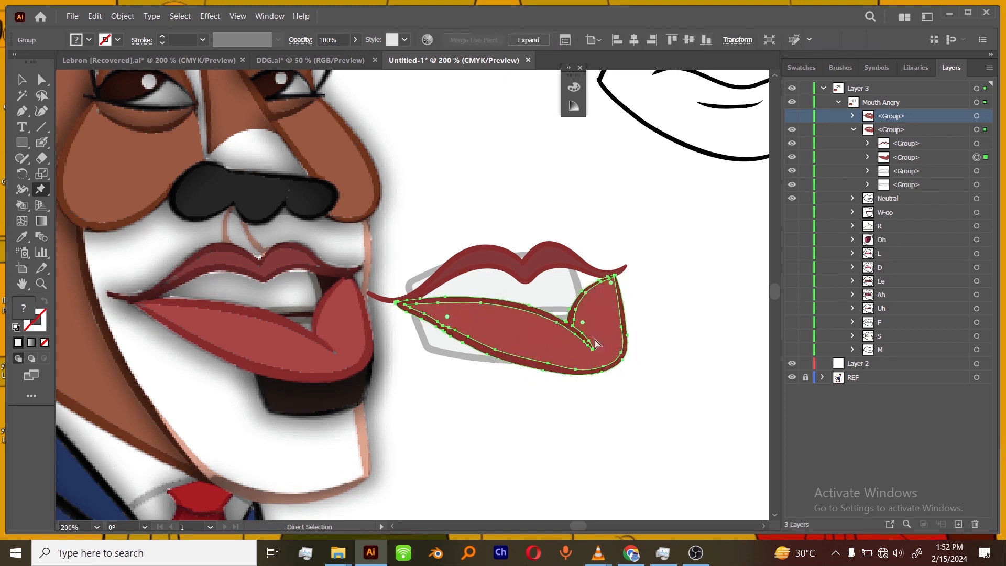
{"action": "key", "text": "ctrl+z"}
{"action": "left_click", "coordinate": [473, 341]}
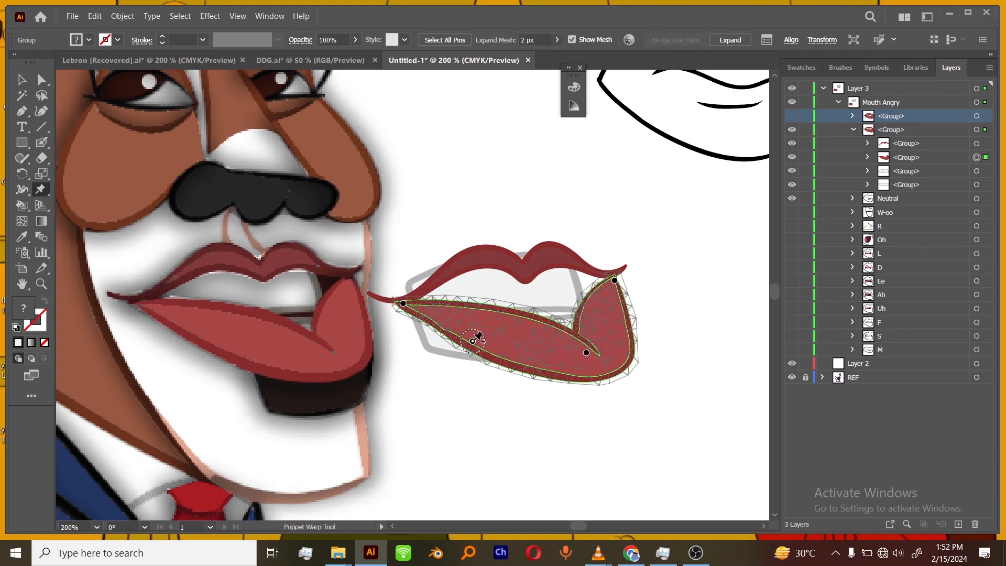
{"action": "left_click", "coordinate": [622, 321]}
{"action": "mouse_move", "coordinate": [587, 353]}
{"action": "left_mouse_down"}
{"action": "mouse_move", "coordinate": [571, 334]}
{"action": "mouse_move", "coordinate": [576, 341]}
{"action": "left_mouse_up"}
{"action": "key", "text": "ctrl+z"}
{"action": "key", "text": "ctrl+z"}
{"action": "left_click_drag", "start_coordinate": [587, 354], "coordinate": [578, 343]}
{"action": "key", "text": "ctrl+z"}
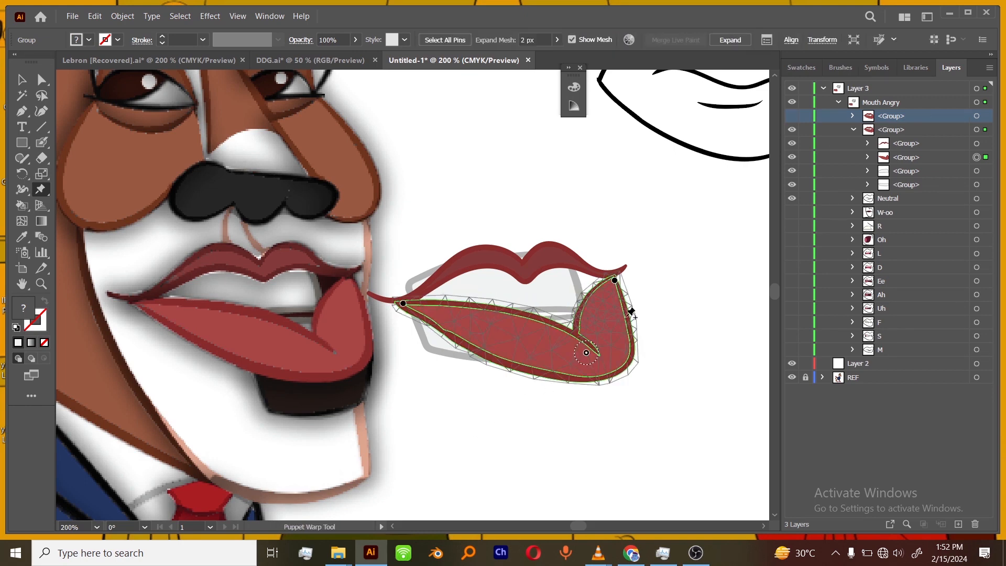
- Start Puppet Warp on the upper lip, remove the pin on its right peak, and pin the right tip, left tip and left mouth corner
{"action": "left_click", "coordinate": [976, 143]}
{"action": "left_click", "coordinate": [25, 191]}
{"action": "left_click", "coordinate": [42, 191]}
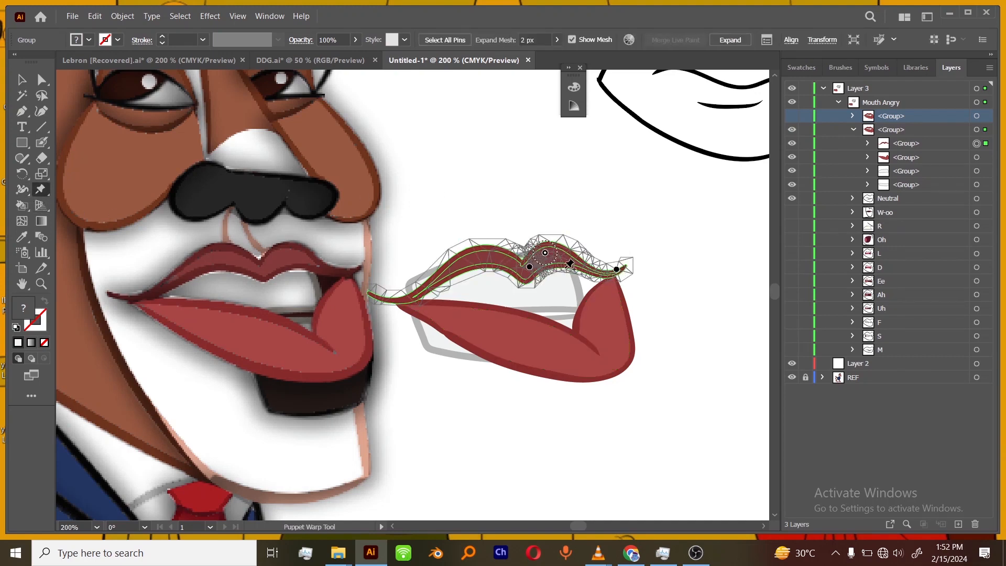
{"action": "key", "text": "Delete"}
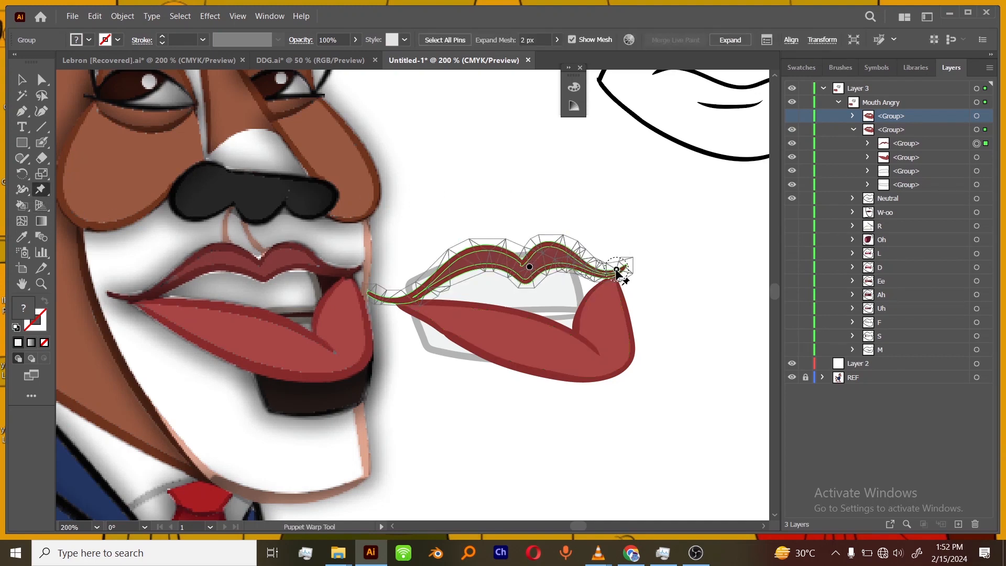
{"action": "left_click", "coordinate": [619, 272]}
{"action": "left_click", "coordinate": [374, 294]}
{"action": "left_click", "coordinate": [408, 300]}
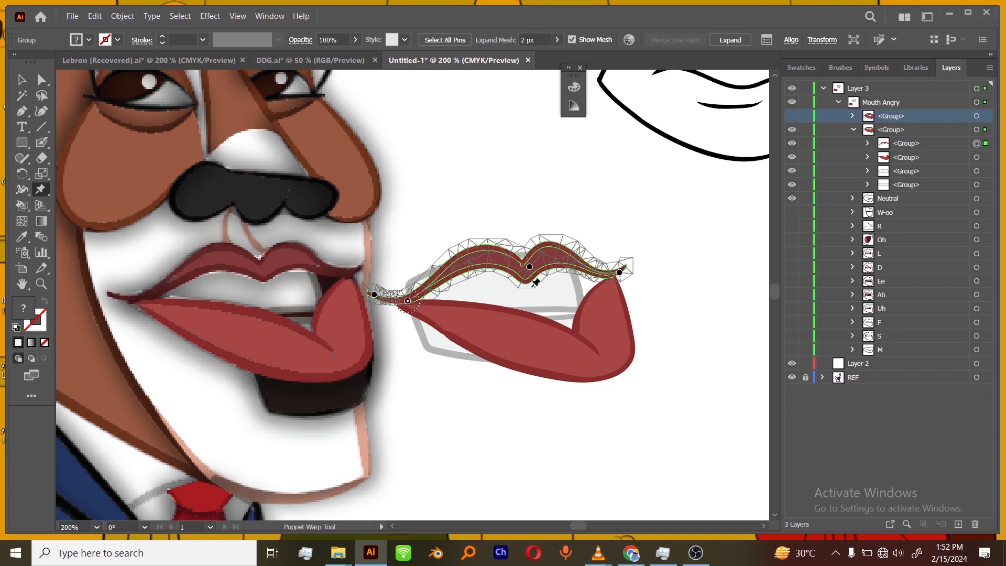
- Add a Puppet Warp pin just inside the upper lip's right tip and shift the centre-dip pin slightly up and left
{"action": "left_click", "coordinate": [601, 273]}
{"action": "left_click_drag", "start_coordinate": [529, 267], "coordinate": [519, 274]}
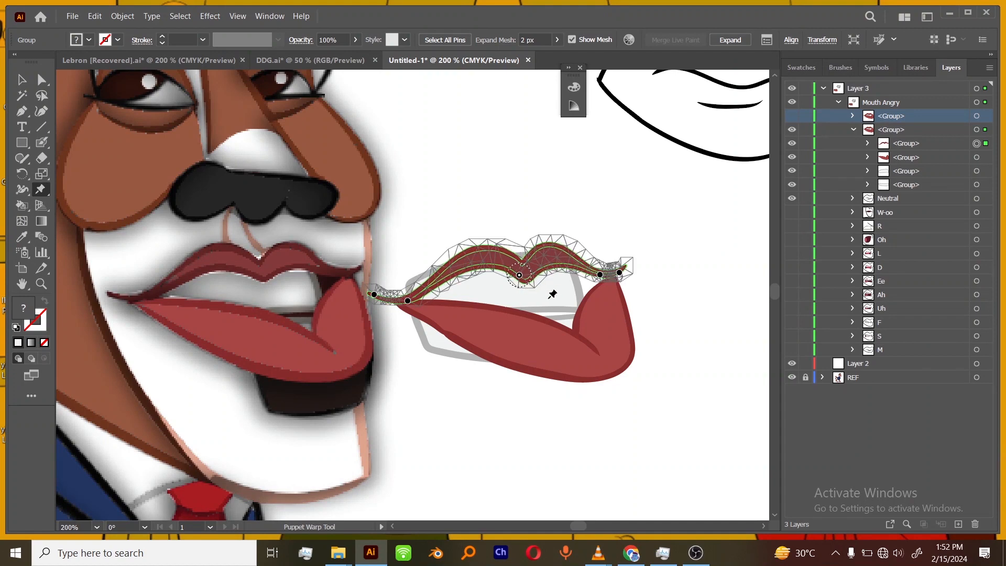
{"action": "left_click_drag", "start_coordinate": [519, 275], "coordinate": [524, 263]}
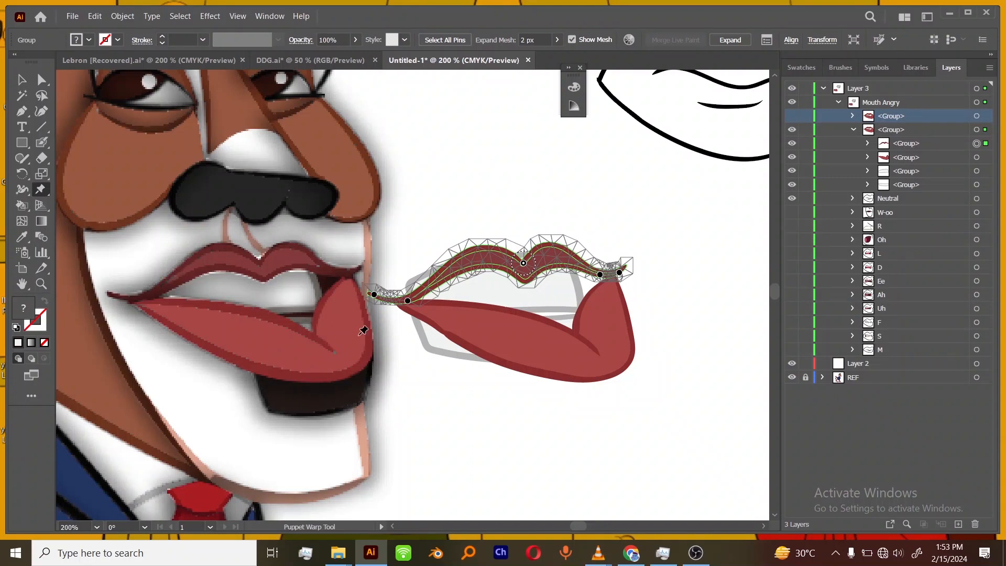
- Try to lower the upper lip's centre dip and to warp the lower lip up from its fold pin, undoing each attempt
{"action": "left_click", "coordinate": [41, 79]}
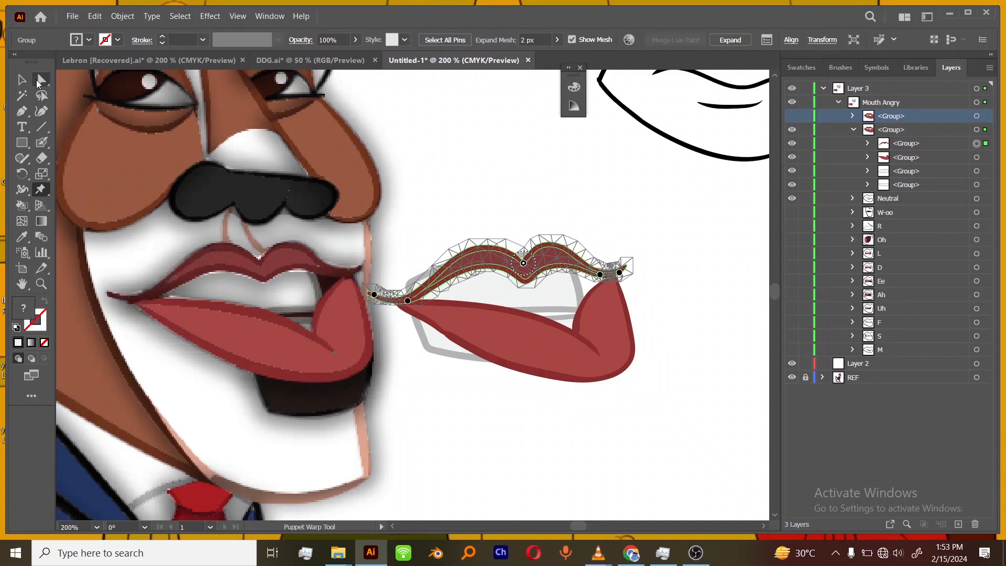
{"action": "left_click", "coordinate": [42, 189]}
{"action": "left_click_drag", "start_coordinate": [524, 263], "coordinate": [527, 273]}
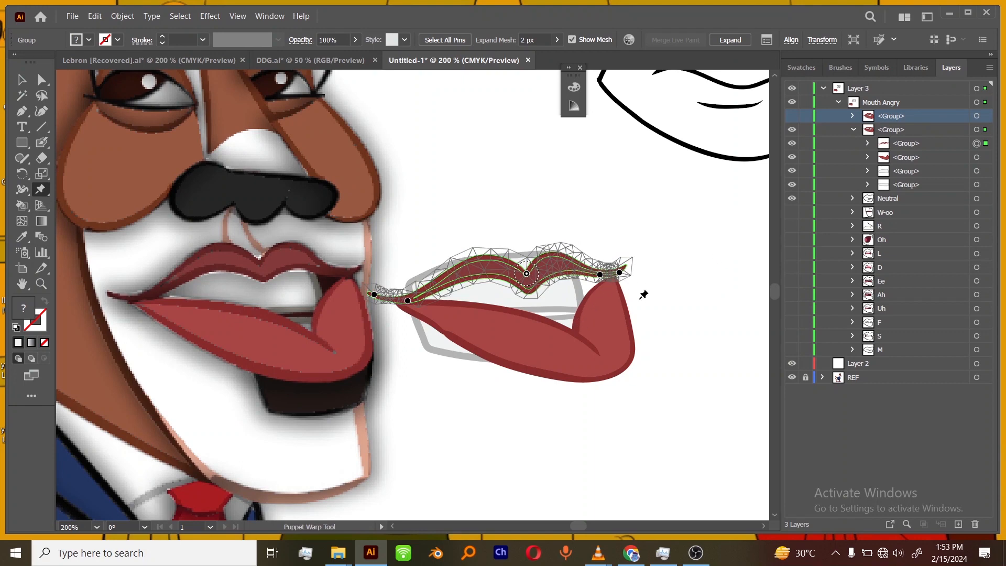
{"action": "key", "text": "ctrl+z"}
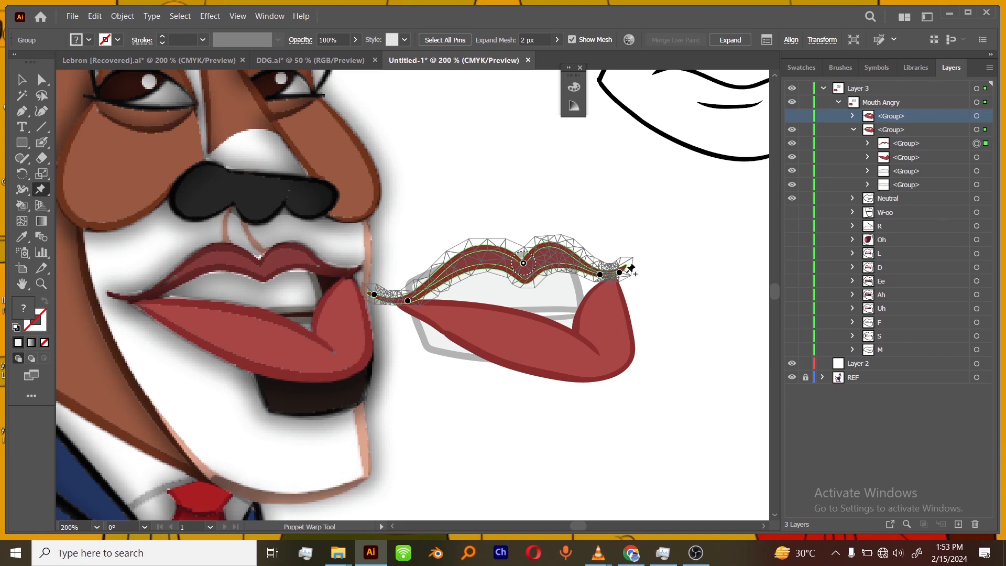
{"action": "left_click", "coordinate": [977, 158]}
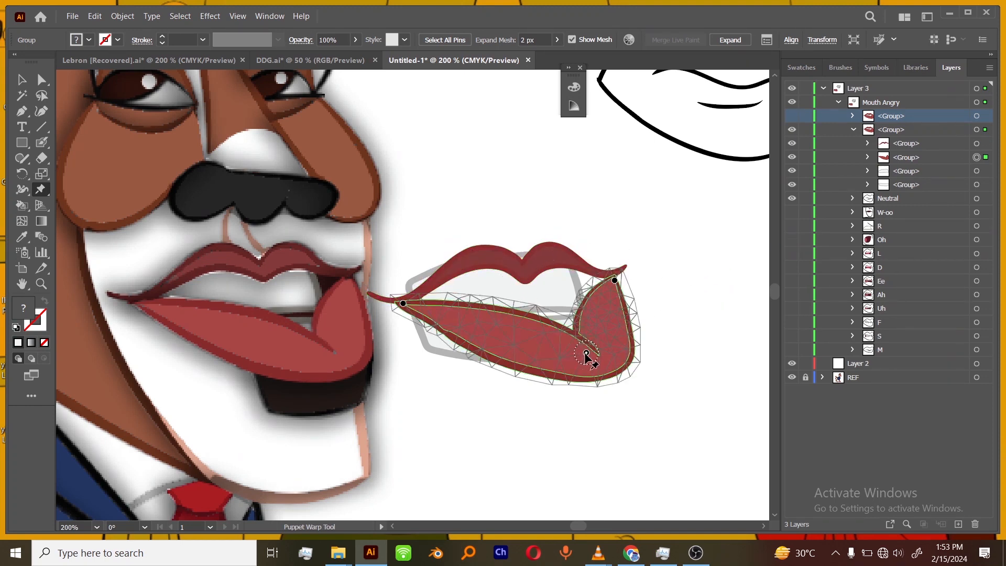
{"action": "left_click_drag", "start_coordinate": [587, 354], "coordinate": [580, 338]}
{"action": "key", "text": "ctrl+z"}
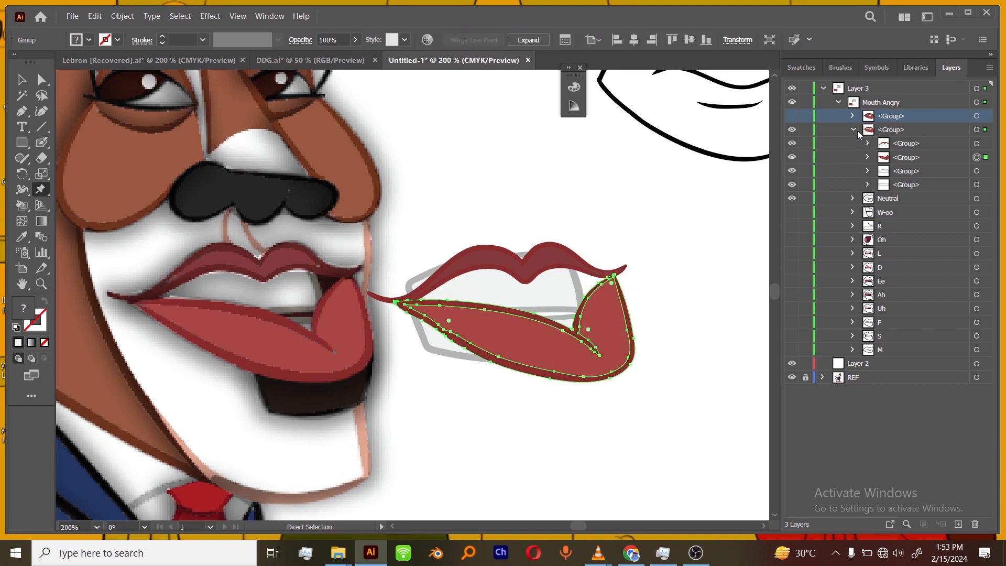
- Collapse the visible mouth group, duplicate it inside Mouth Angry and hide the upper of the two copies
{"action": "left_click", "coordinate": [854, 129]}
{"action": "left_click_drag", "start_coordinate": [885, 131], "coordinate": [887, 138], "text": "alt"}
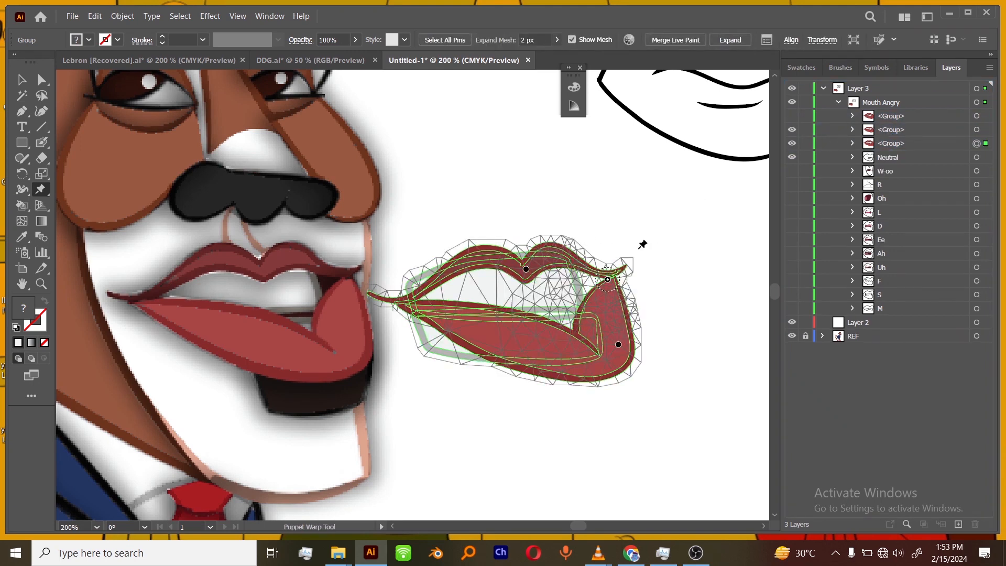
{"action": "left_click", "coordinate": [792, 130]}
{"action": "left_click", "coordinate": [884, 136]}
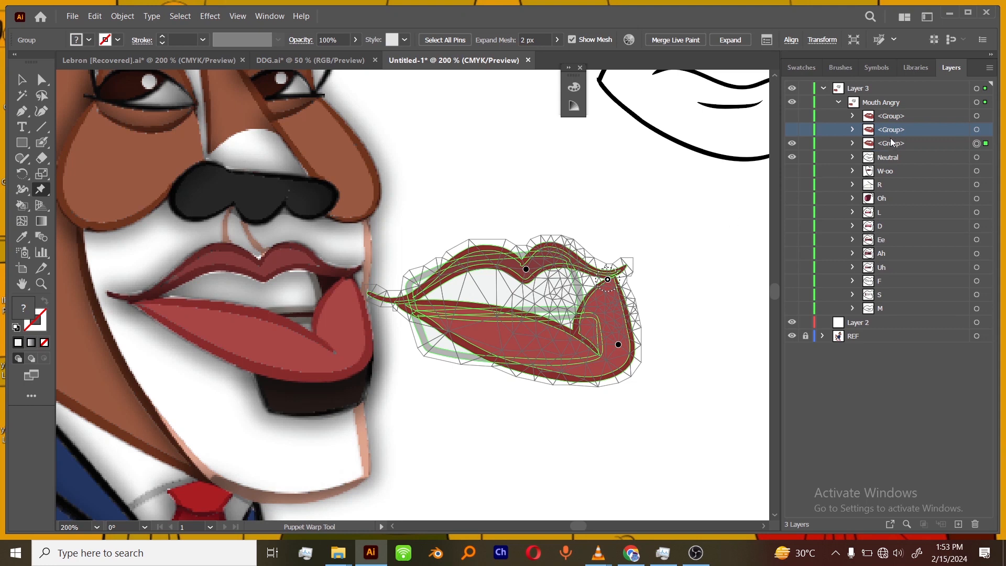
- Puppet-warp the visible copy's lower lip up and inward from its fold pin, and add pins on its upper edge and right lobe
{"action": "left_click", "coordinate": [893, 143]}
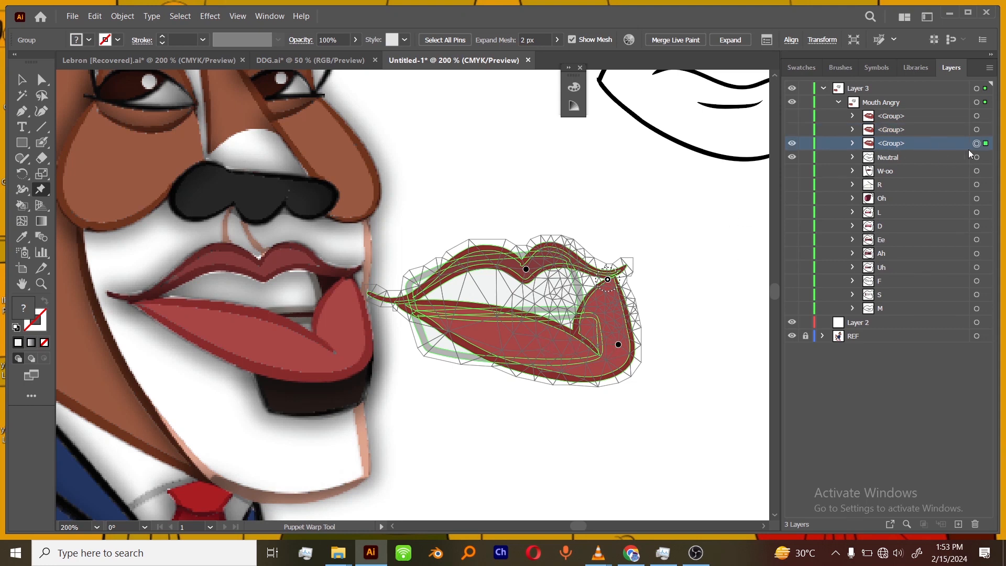
{"action": "left_click", "coordinate": [853, 143]}
{"action": "left_click", "coordinate": [985, 171]}
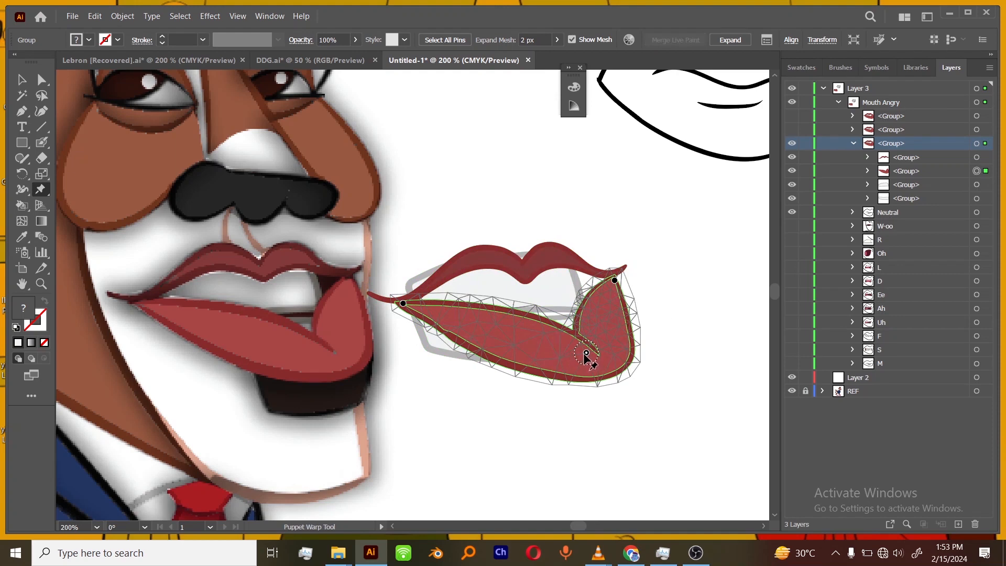
{"action": "left_click_drag", "start_coordinate": [586, 354], "coordinate": [573, 330]}
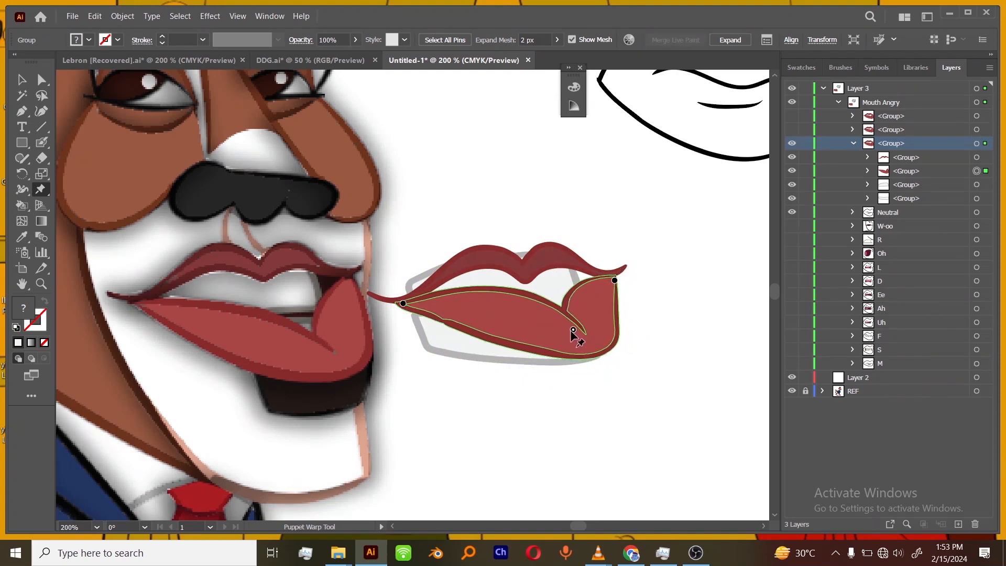
{"action": "left_click", "coordinate": [516, 298]}
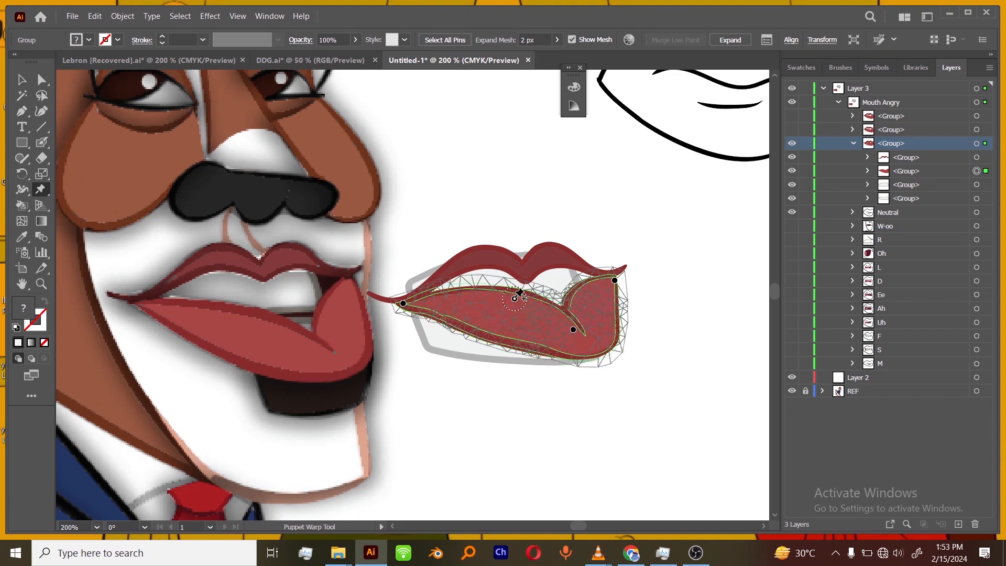
{"action": "left_click_drag", "start_coordinate": [515, 298], "coordinate": [511, 301]}
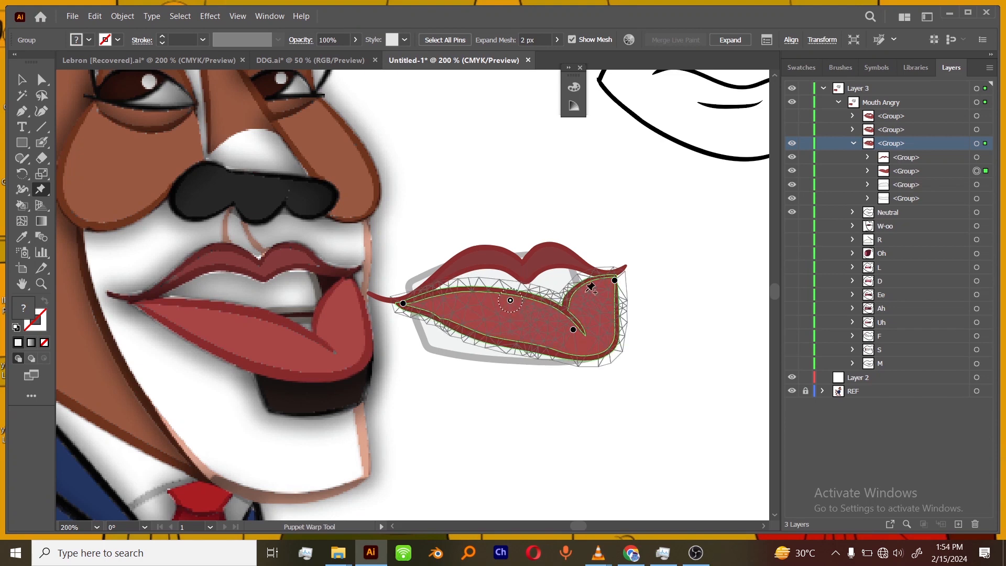
{"action": "left_click", "coordinate": [584, 293]}
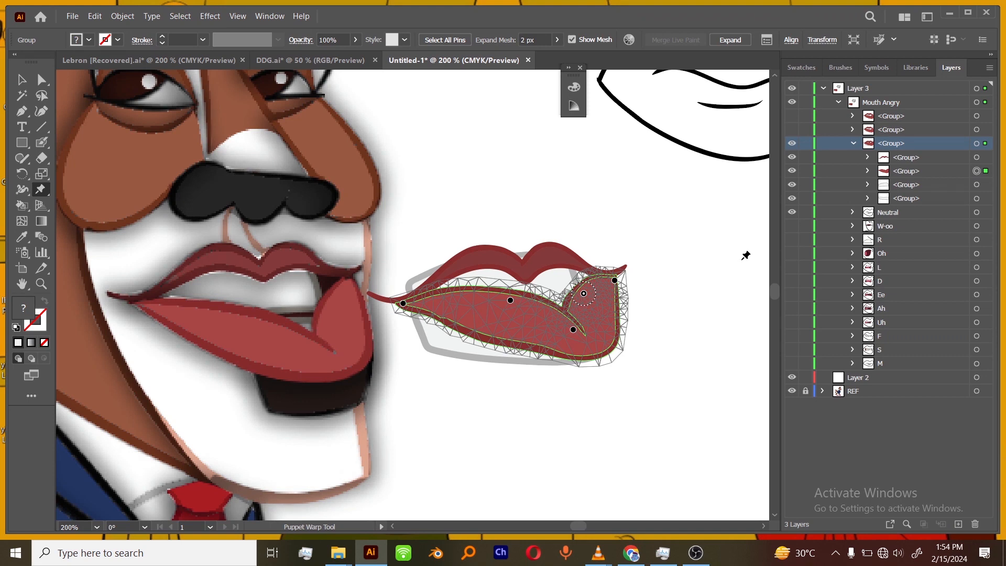
- Lower the upper lip's centre dip slightly and raise the lower lip's right lobe, upper edge and fold to narrow the mouth opening
{"action": "left_click", "coordinate": [976, 158]}
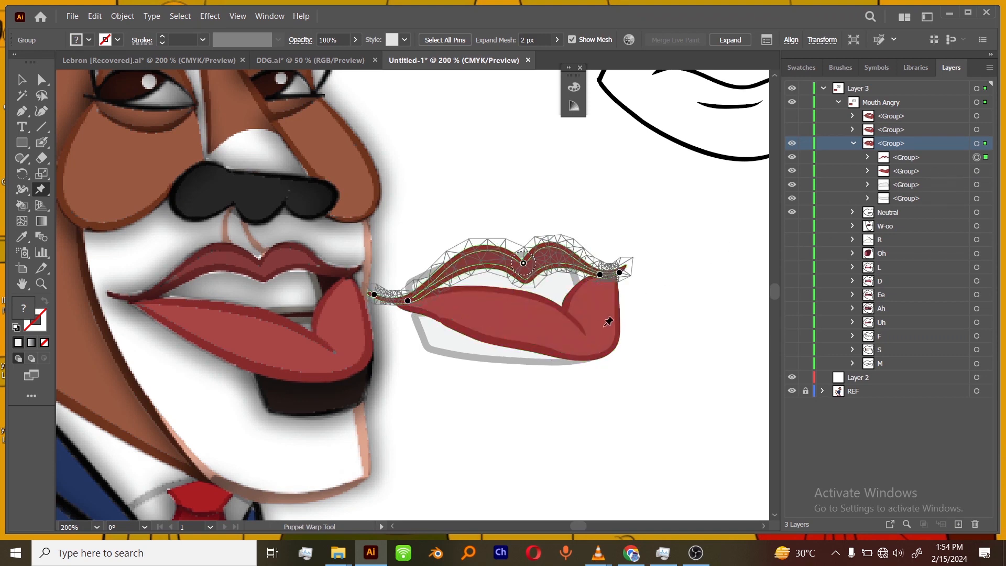
{"action": "left_click_drag", "start_coordinate": [524, 263], "coordinate": [526, 268]}
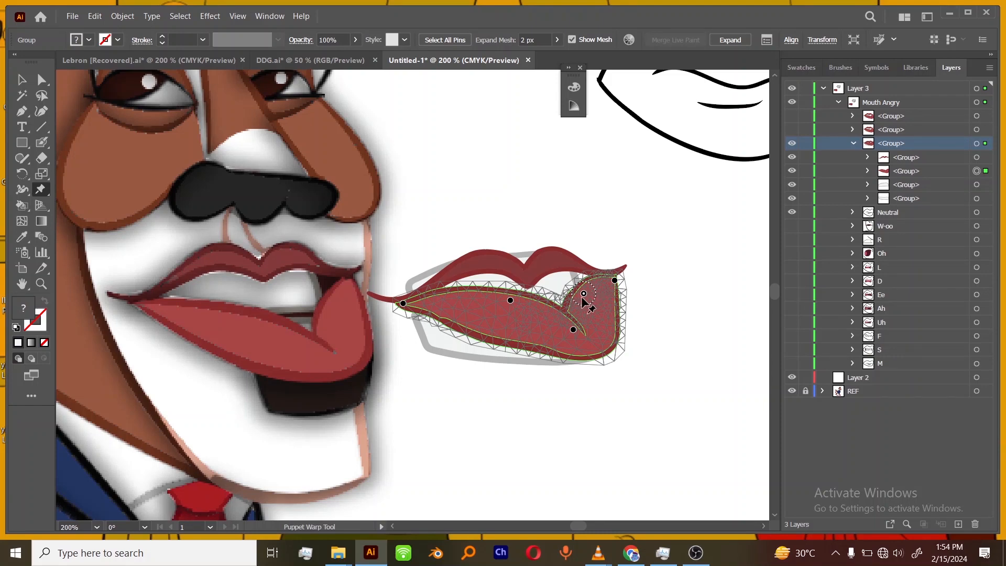
{"action": "left_click_drag", "start_coordinate": [582, 292], "coordinate": [582, 287]}
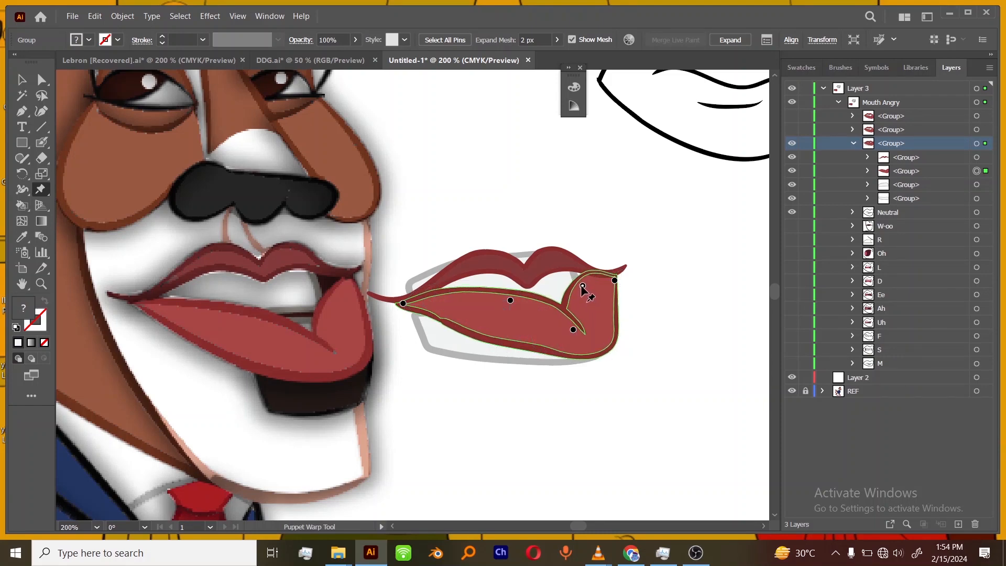
{"action": "left_click_drag", "start_coordinate": [511, 301], "coordinate": [508, 293]}
{"action": "left_click_drag", "start_coordinate": [573, 330], "coordinate": [582, 284]}
{"action": "key", "text": "ctrl+z"}
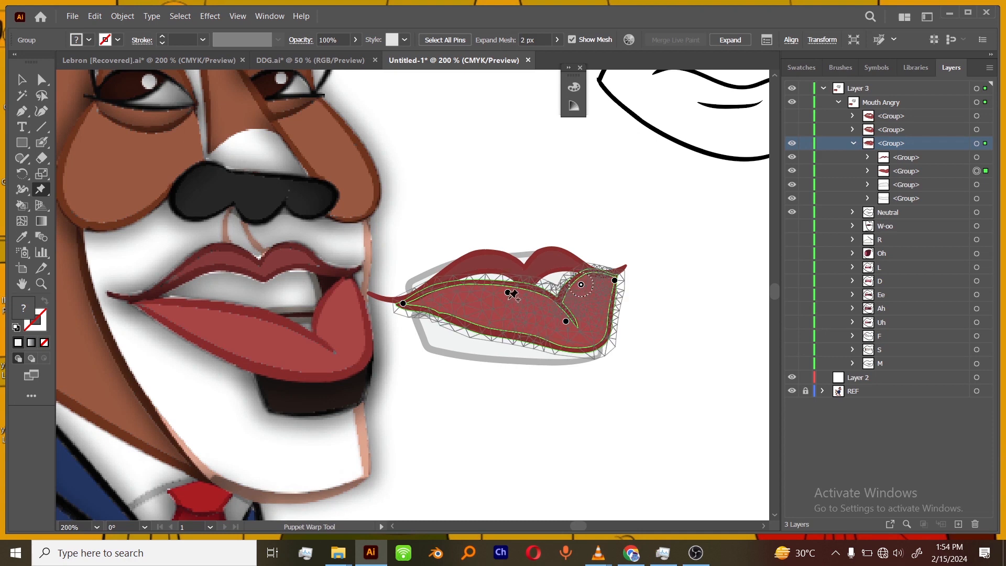
{"action": "left_click_drag", "start_coordinate": [508, 293], "coordinate": [508, 292]}
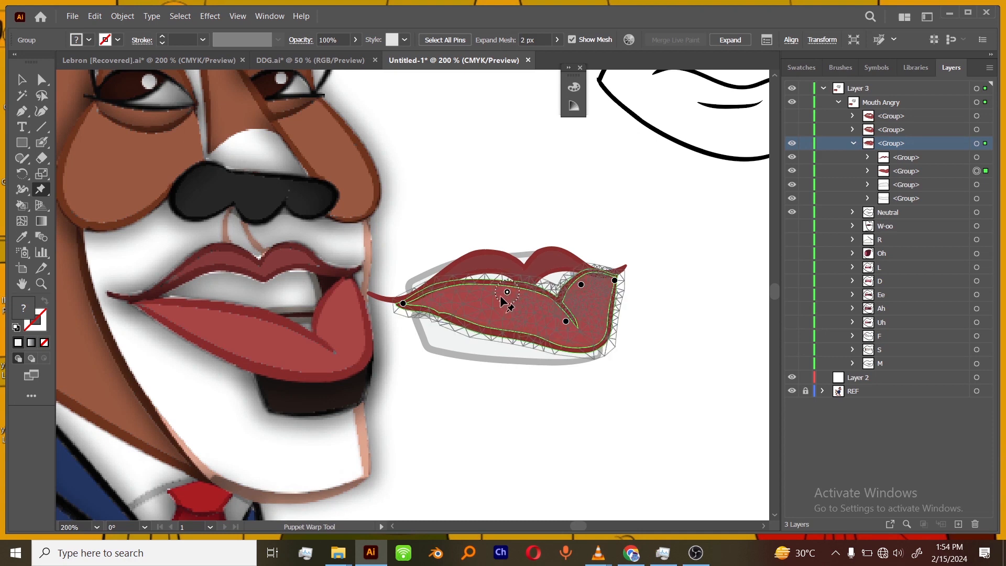
- Pin the lower lip's upper-left and bottom edges, pull its fold and right lobe inward to the left, and deselect the artwork
{"action": "left_click_drag", "start_coordinate": [447, 285], "coordinate": [479, 281]}
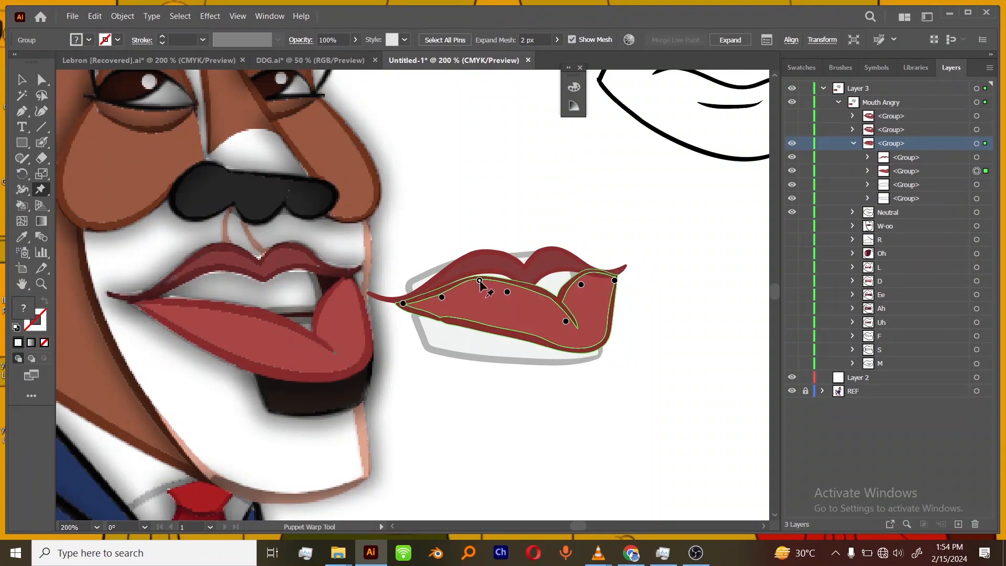
{"action": "left_click", "coordinate": [506, 286]}
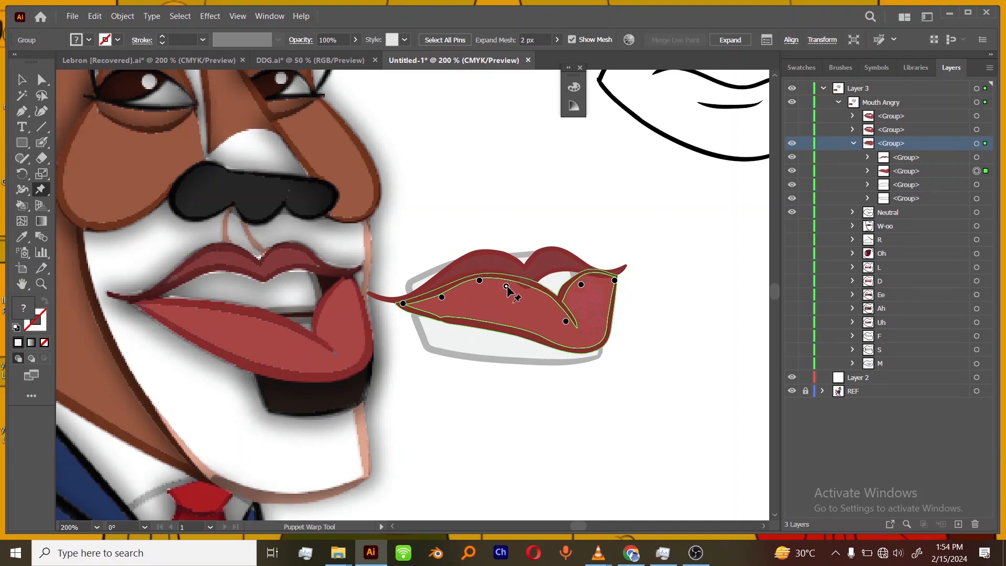
{"action": "left_click_drag", "start_coordinate": [566, 322], "coordinate": [553, 319]}
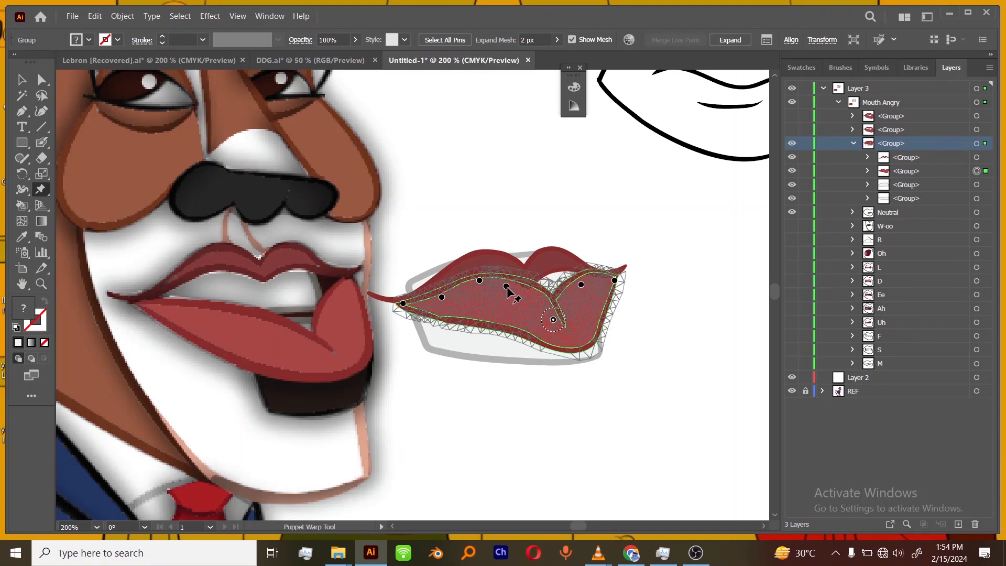
{"action": "left_click_drag", "start_coordinate": [506, 286], "coordinate": [499, 285]}
{"action": "left_click", "coordinate": [507, 327]}
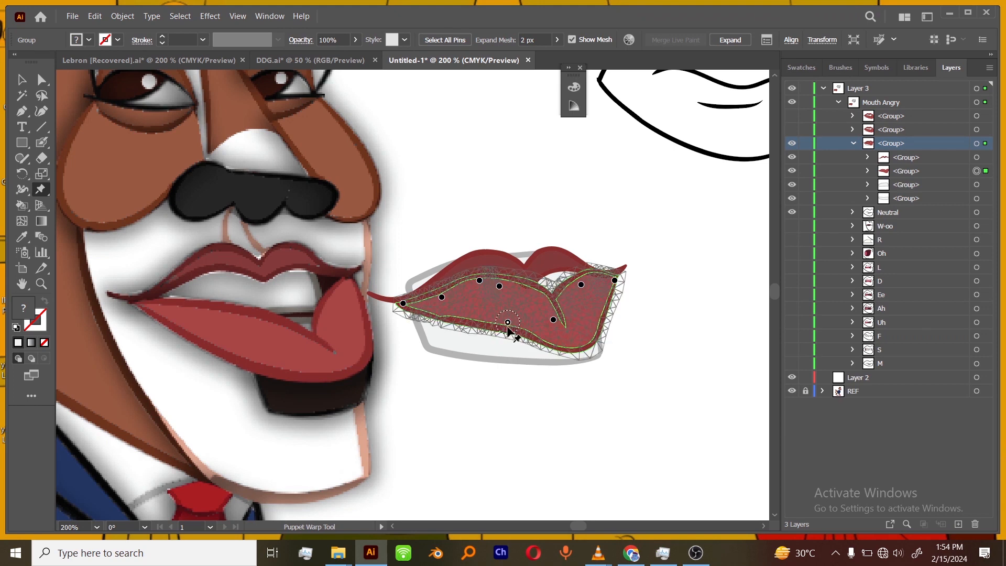
{"action": "left_click_drag", "start_coordinate": [582, 285], "coordinate": [565, 285]}
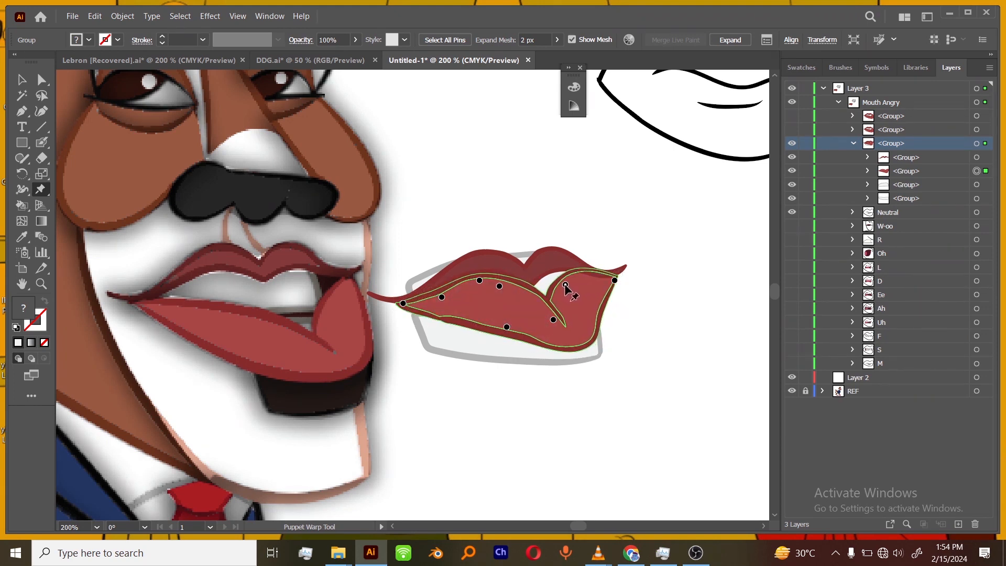
{"action": "left_click", "coordinate": [24, 82]}
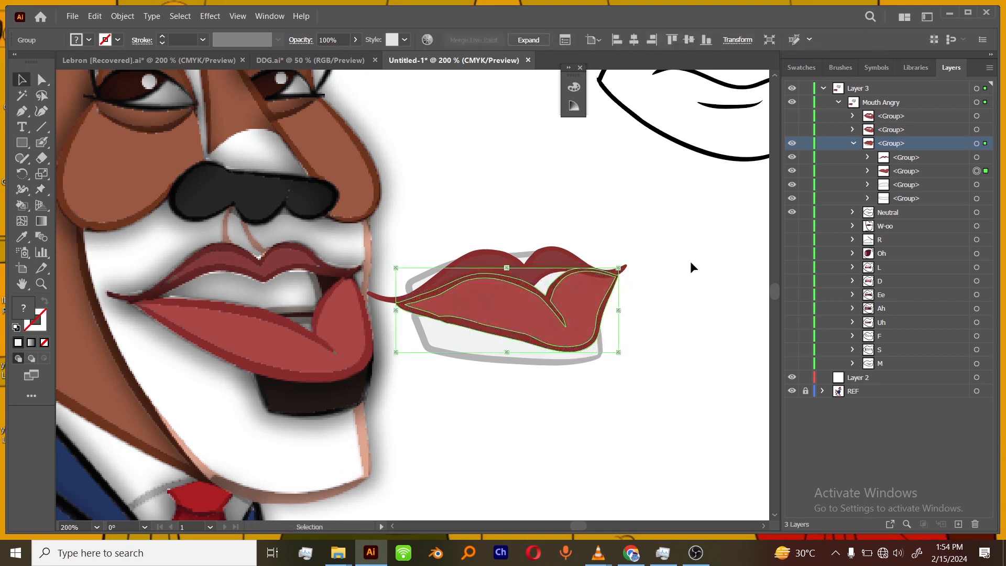
{"action": "left_click", "coordinate": [691, 278]}
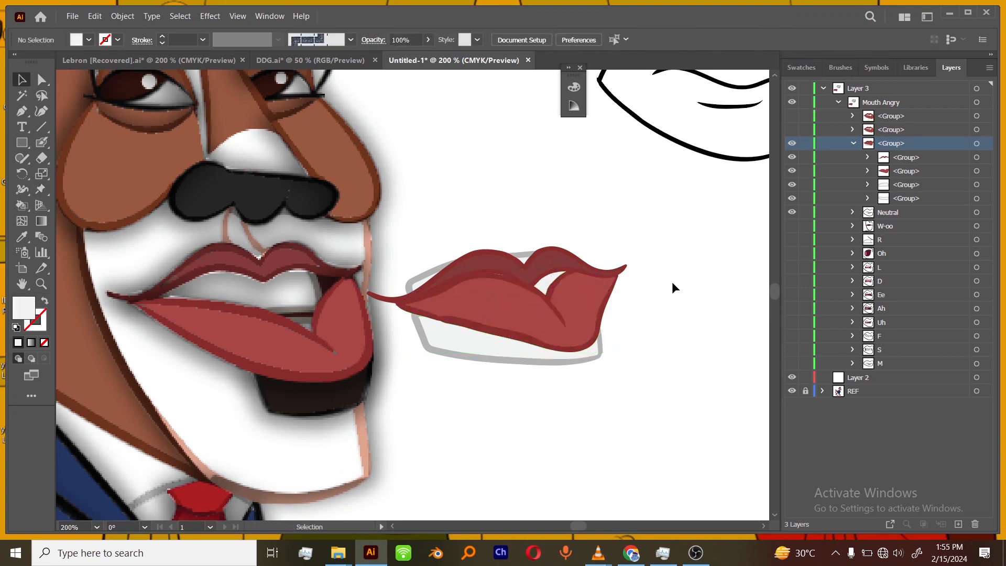
- Select the upper and lower teeth groups and erase the parts sticking out beyond the lips' left and bottom edges, leaving the artwork deselected
{"action": "left_click", "coordinate": [978, 158]}
{"action": "left_click", "coordinate": [655, 363]}
{"action": "left_click", "coordinate": [978, 185]}
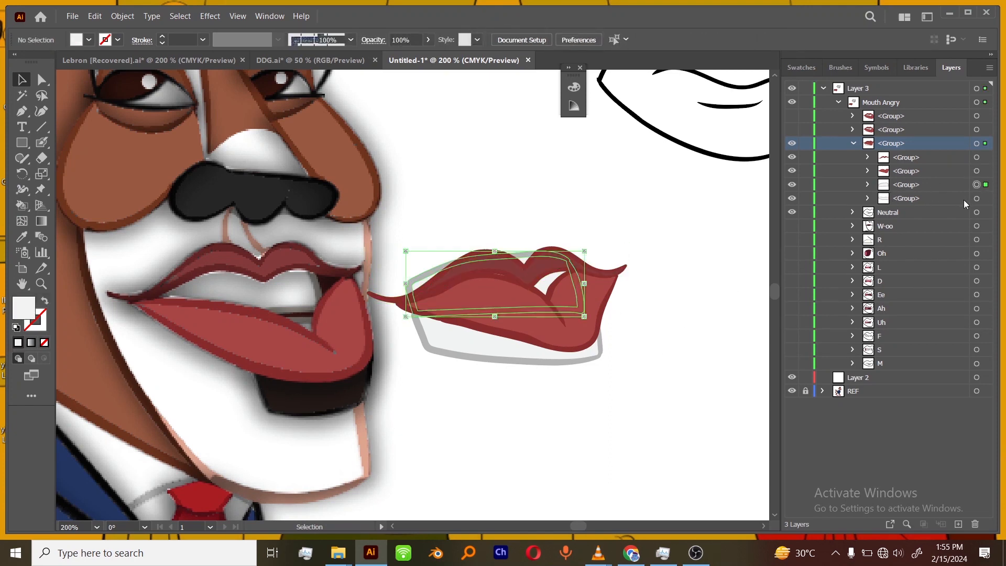
{"action": "left_click", "coordinate": [654, 361]}
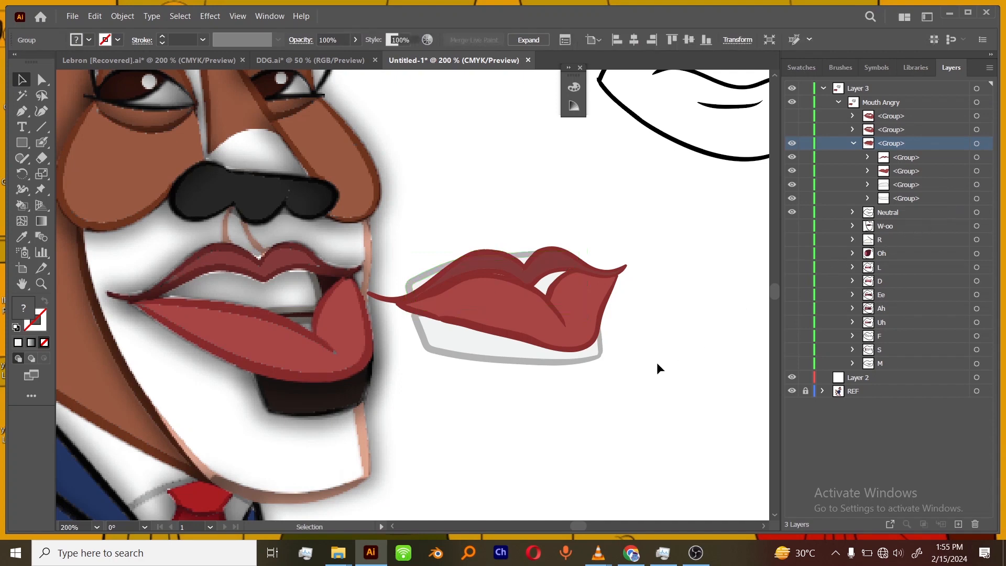
{"action": "left_click", "coordinate": [978, 184]}
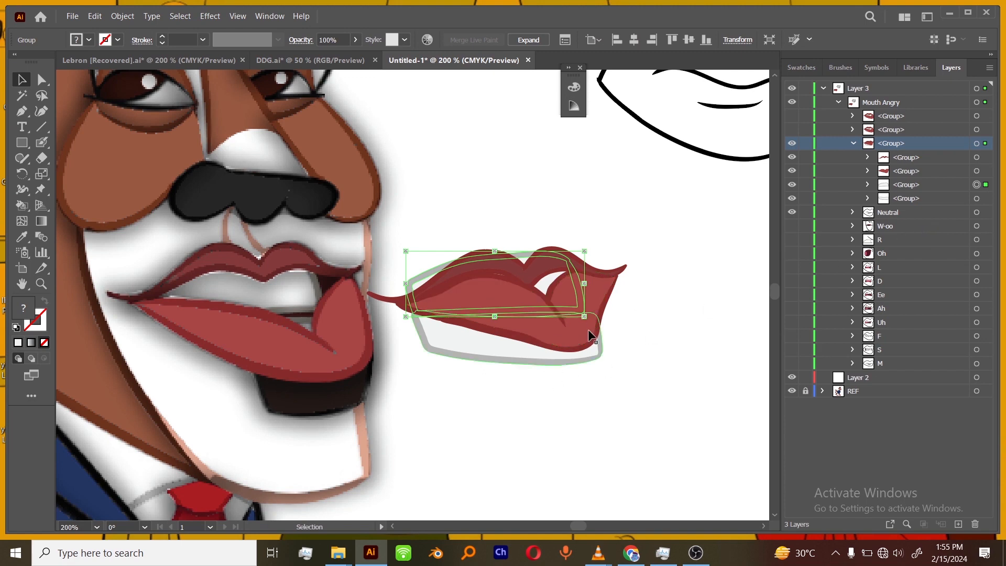
{"action": "left_click", "coordinate": [978, 198], "text": "shift"}
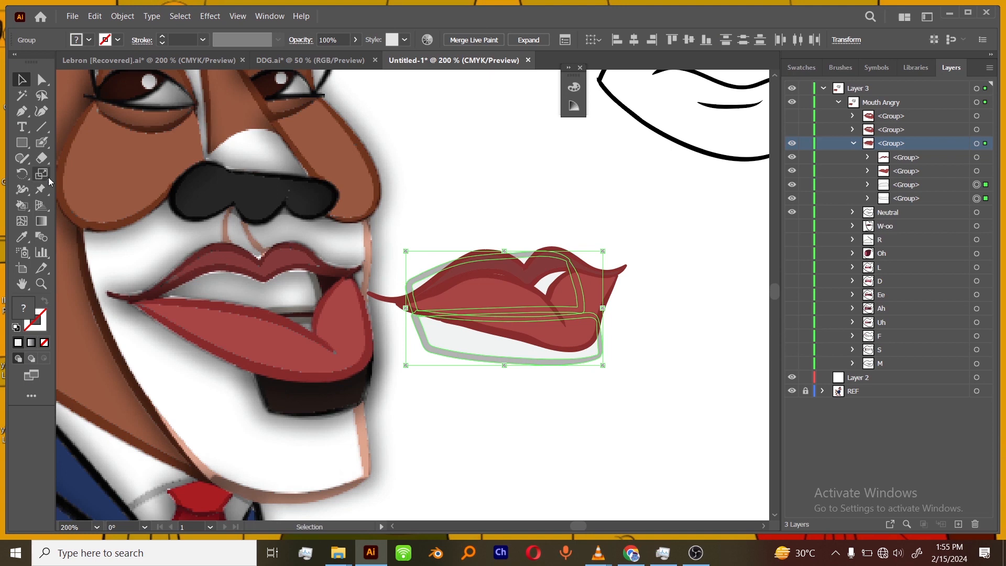
{"action": "left_click", "coordinate": [42, 158]}
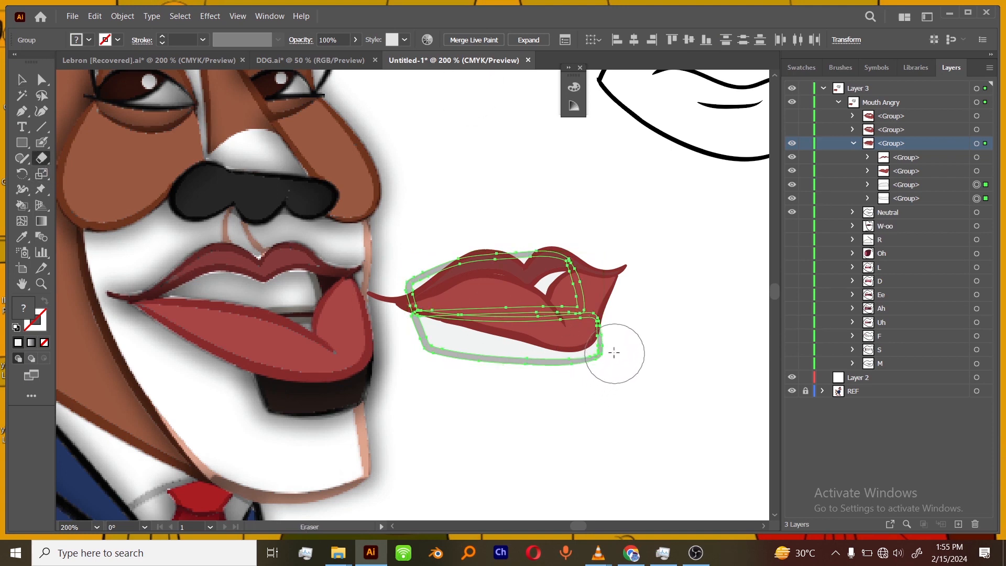
{"action": "mouse_move", "coordinate": [615, 353]}
{"action": "left_mouse_down"}
{"action": "mouse_move", "coordinate": [574, 369]}
{"action": "mouse_move", "coordinate": [412, 329]}
{"action": "mouse_move", "coordinate": [395, 297]}
{"action": "mouse_move", "coordinate": [401, 277]}
{"action": "mouse_move", "coordinate": [446, 232]}
{"action": "left_mouse_up"}
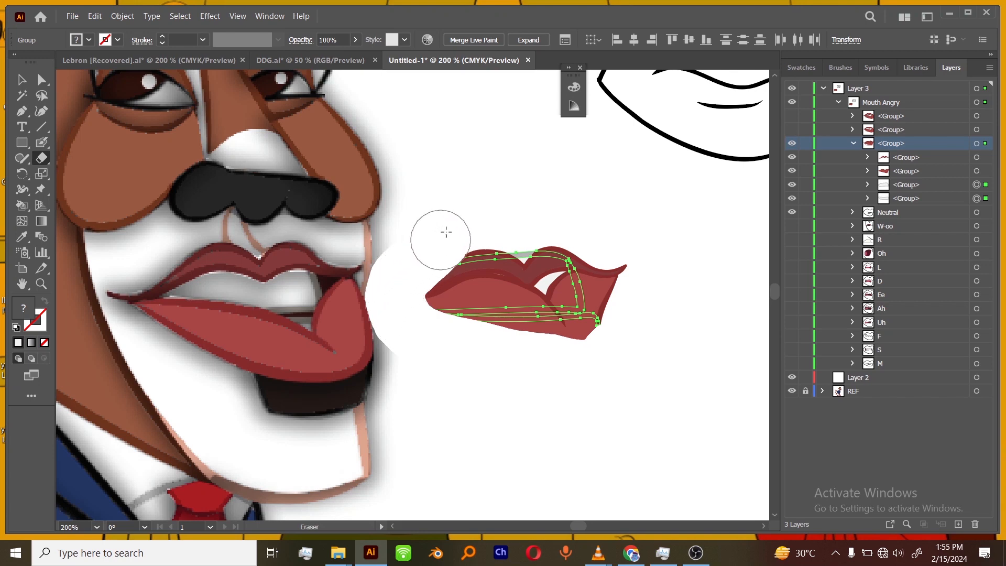
{"action": "key", "text": "ctrl+z"}
{"action": "key", "text": "a"}
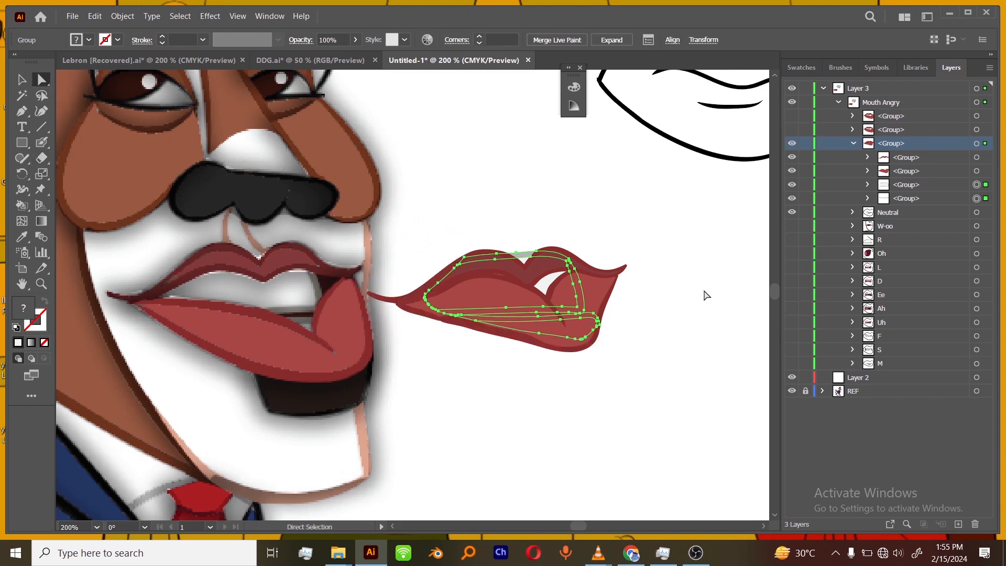
{"action": "left_click", "coordinate": [706, 296]}
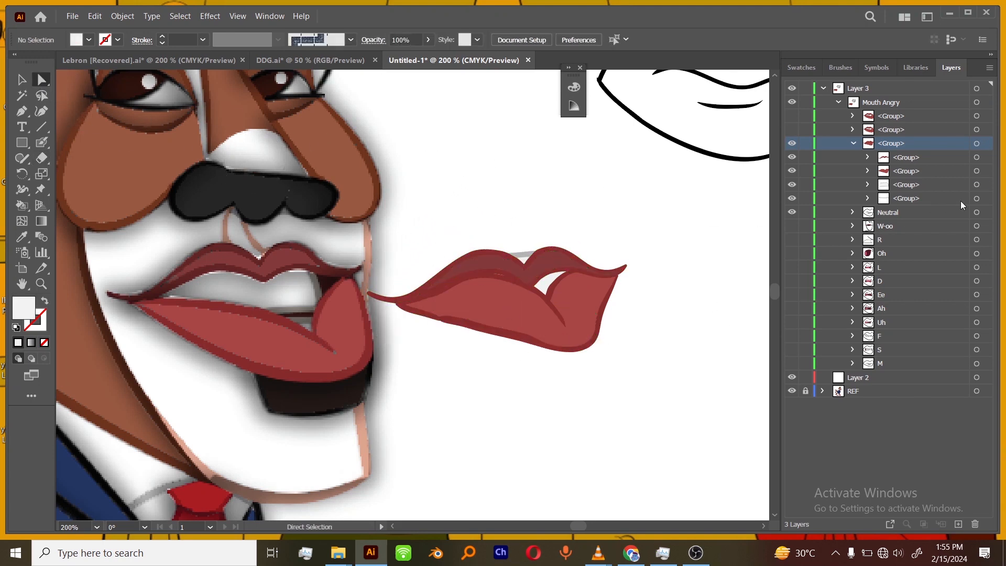
- Select the upper and lower teeth groups and erase the part showing above the upper lip's centre dip, then deselect the artwork
{"action": "left_click", "coordinate": [977, 184]}
{"action": "left_click", "coordinate": [977, 198], "text": "shift"}
{"action": "left_click", "coordinate": [43, 143]}
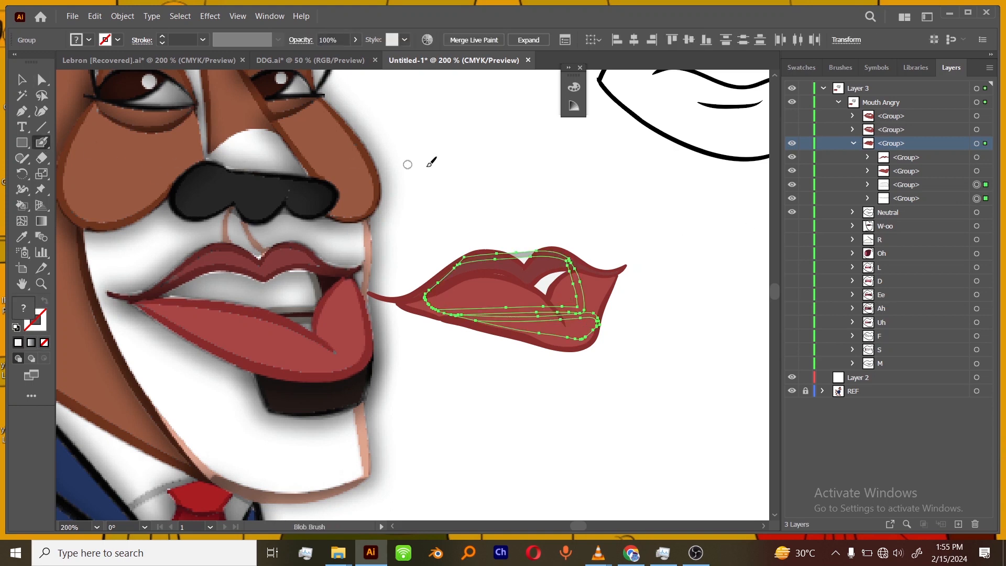
{"action": "key", "text": "shift+e"}
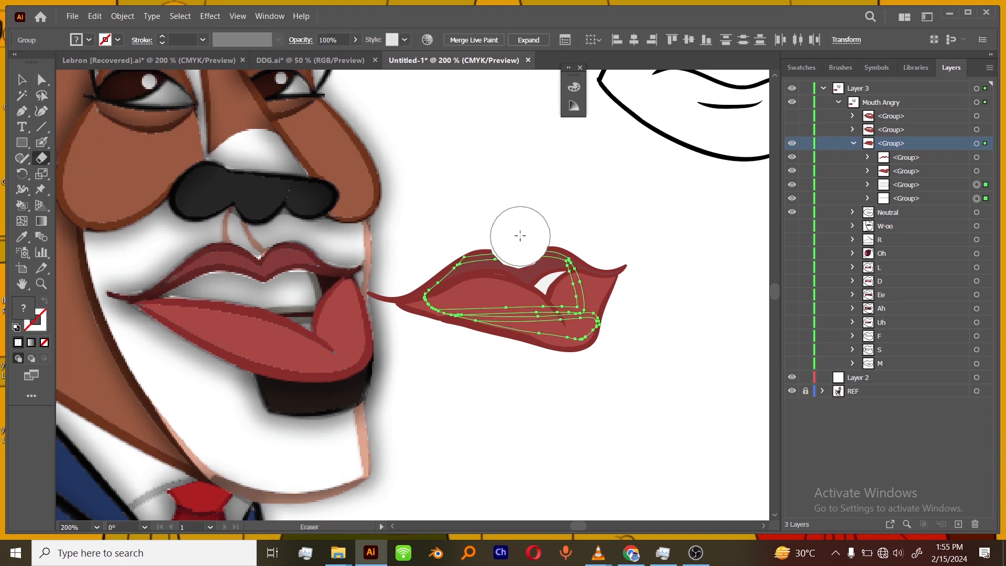
{"action": "key", "text": "a"}
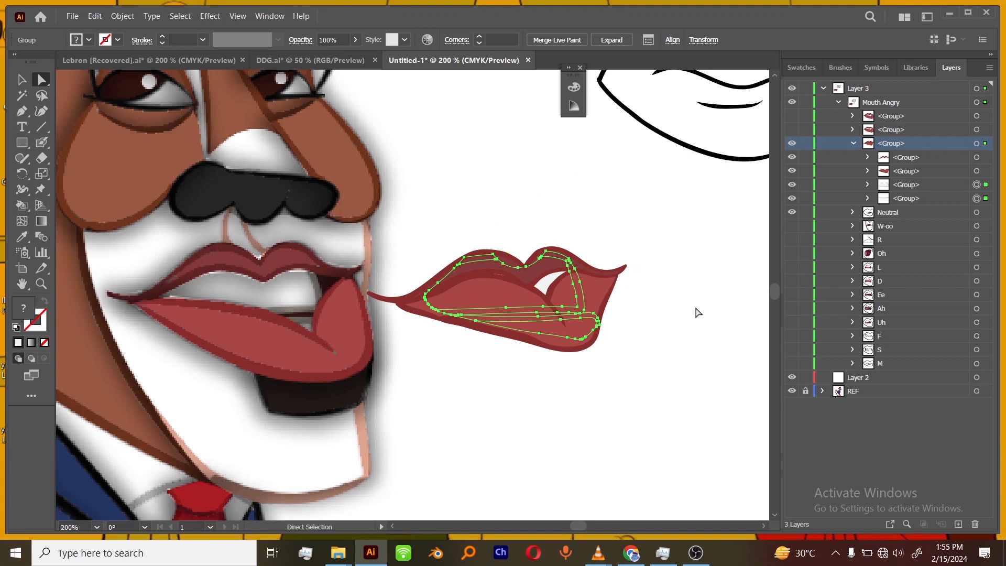
{"action": "left_click", "coordinate": [697, 312]}
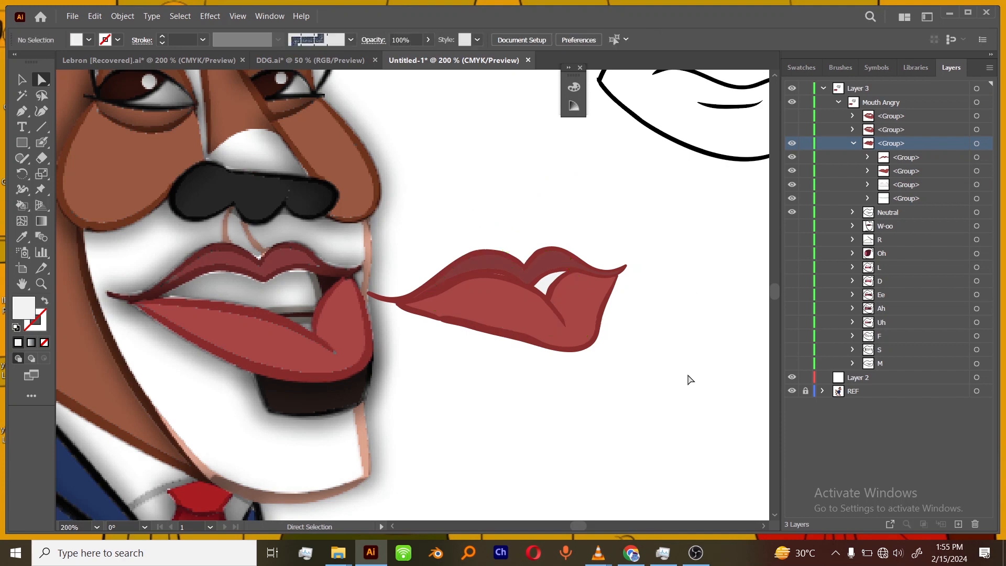
- Copy the finished lips-and-teeth group into the Neutral group and delete the four old sketch paths inside it
{"action": "left_click", "coordinate": [854, 144]}
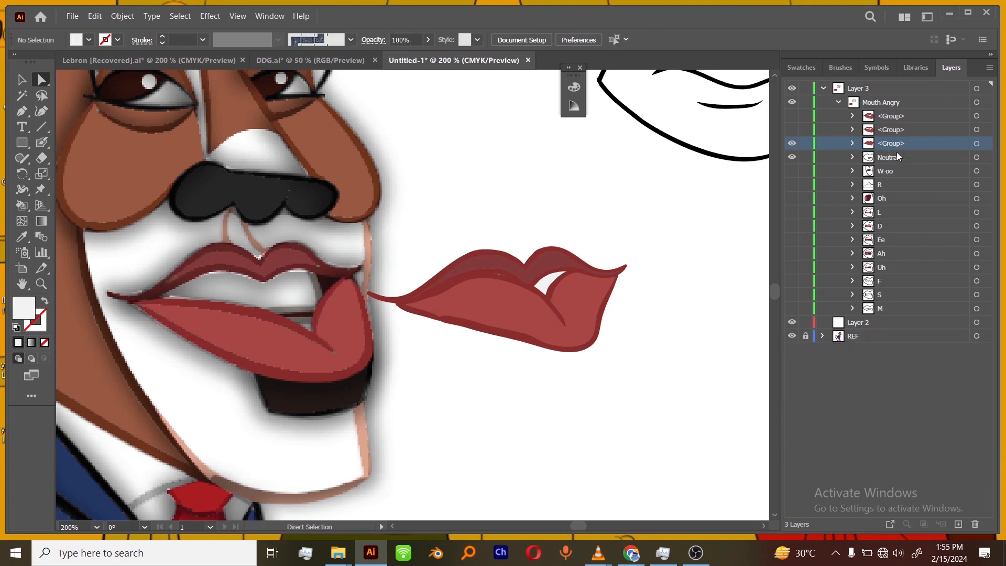
{"action": "left_click", "coordinate": [854, 156]}
{"action": "left_click", "coordinate": [898, 148], "text": "alt"}
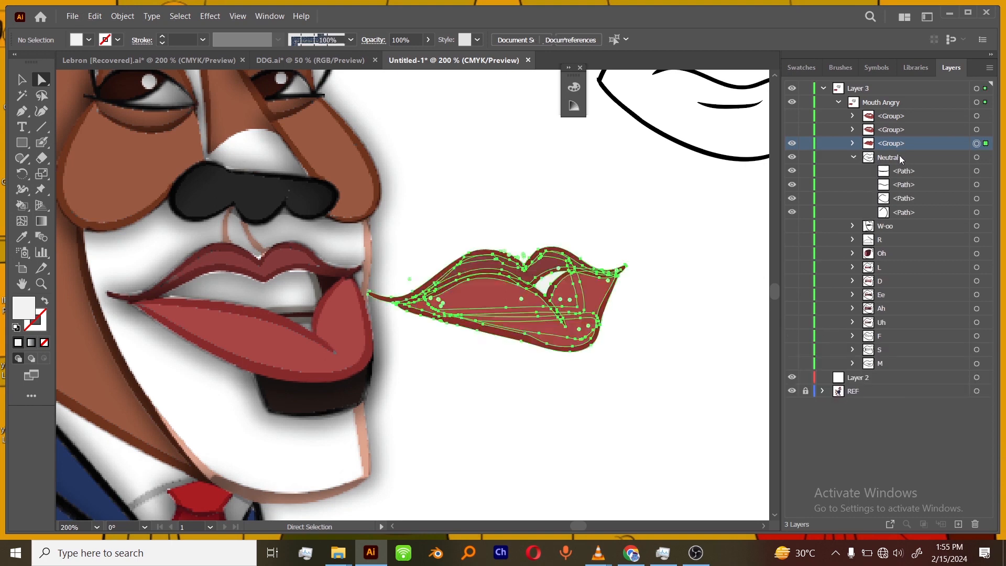
{"action": "left_click_drag", "start_coordinate": [899, 157], "coordinate": [899, 158]}
{"action": "left_click", "coordinate": [901, 187]}
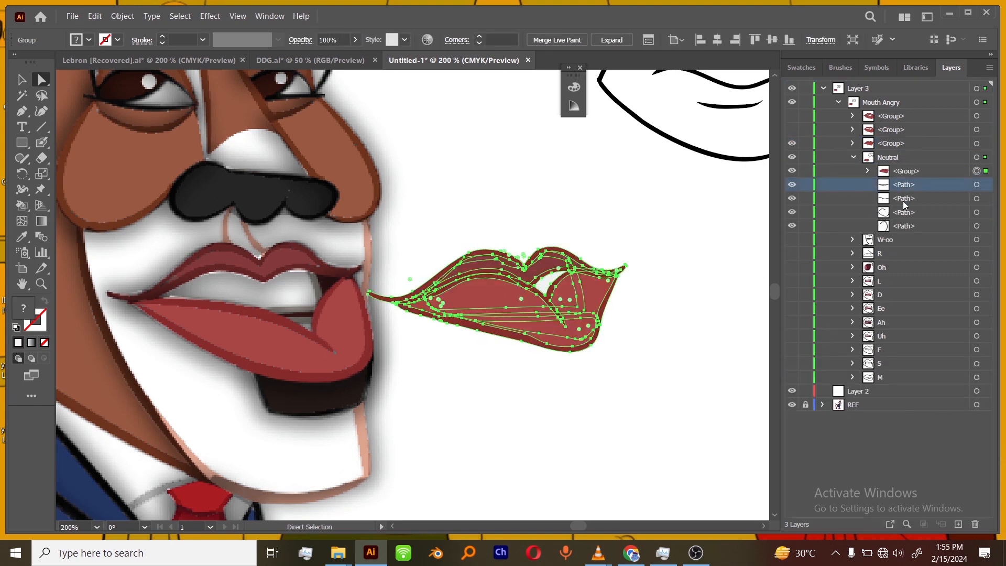
{"action": "left_click", "coordinate": [905, 226], "text": "shift"}
{"action": "left_click", "coordinate": [976, 525]}
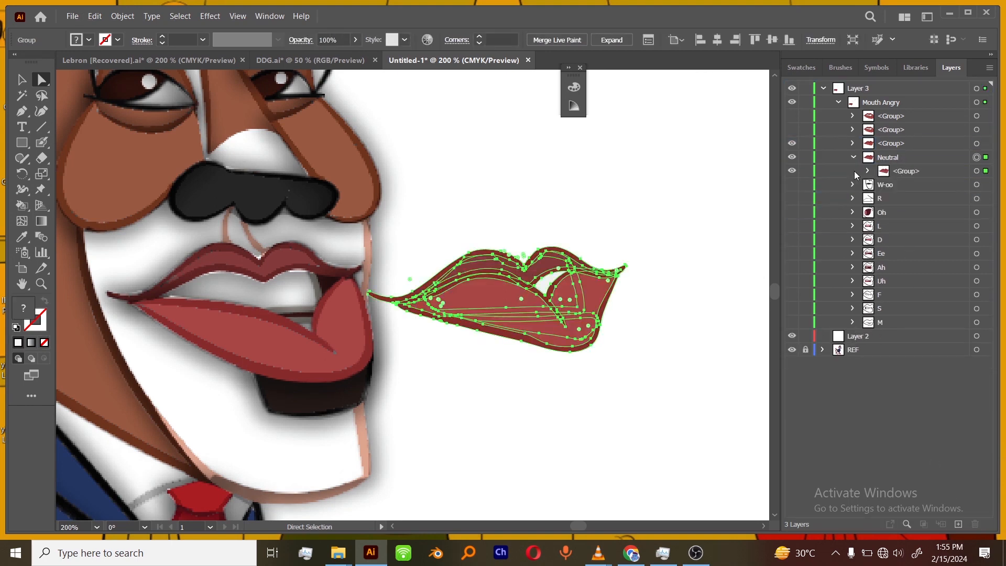
{"action": "left_click", "coordinate": [854, 158]}
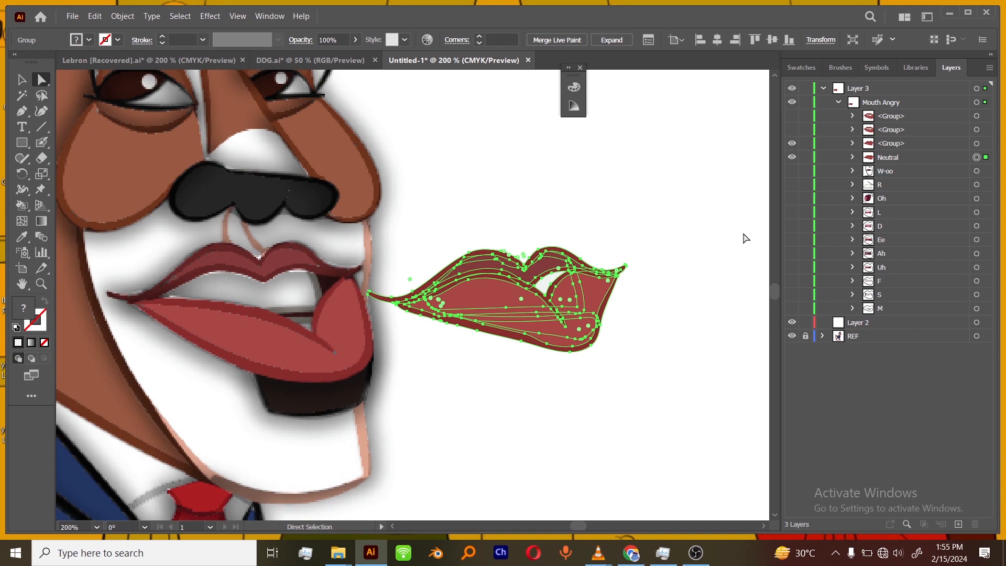
- Delete the redundant lips-and-teeth group directly above Neutral, keeping the Neutral mouth shown
{"action": "left_click", "coordinate": [793, 157]}
{"action": "left_click", "coordinate": [793, 171]}
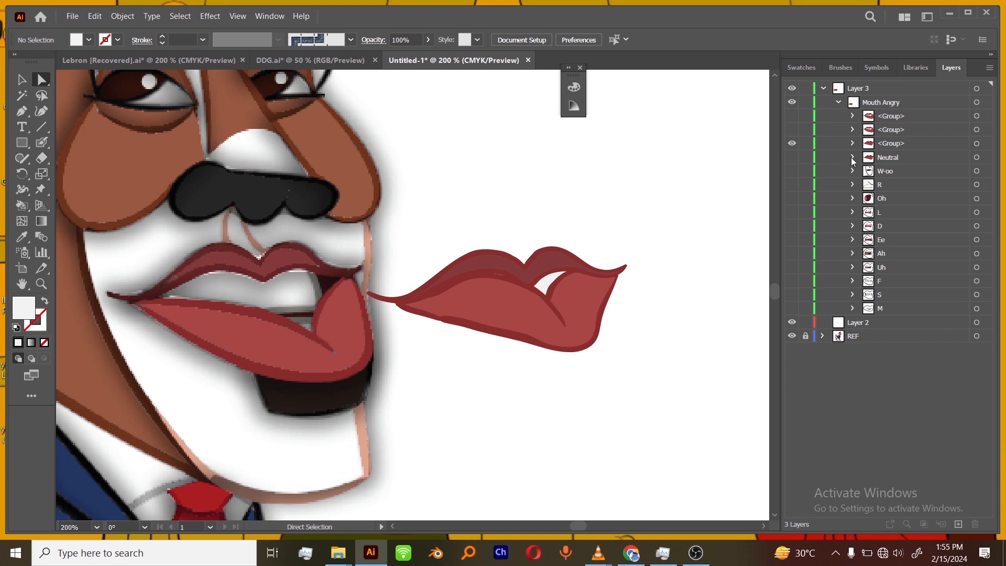
{"action": "left_click", "coordinate": [792, 160]}
{"action": "left_click", "coordinate": [886, 143]}
{"action": "left_click", "coordinate": [976, 525]}
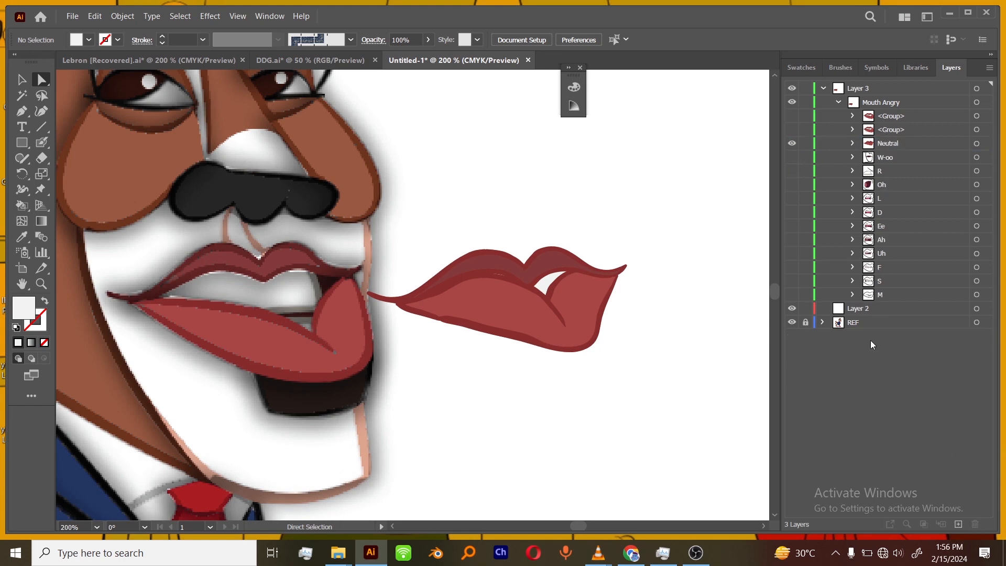
- Hide the Neutral mouth, show the W-oo group and select its Live Paint sketch beside the goat
{"action": "left_click", "coordinate": [792, 145]}
{"action": "left_click", "coordinate": [792, 144]}
{"action": "left_click", "coordinate": [792, 158]}
{"action": "left_click", "coordinate": [792, 143]}
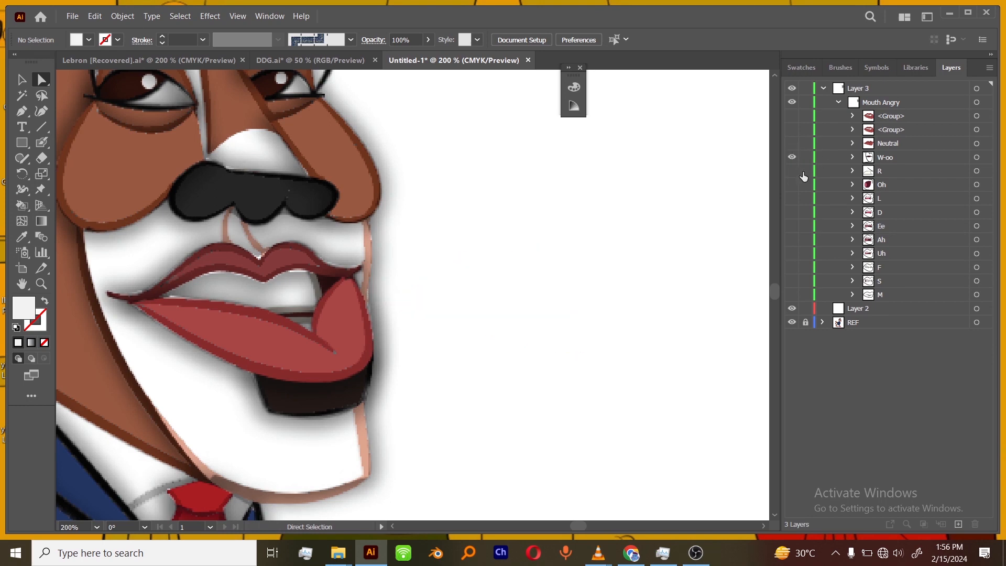
{"action": "left_click", "coordinate": [853, 158]}
{"action": "left_click_drag", "start_coordinate": [649, 288], "coordinate": [580, 415]}
{"action": "left_click", "coordinate": [978, 157]}
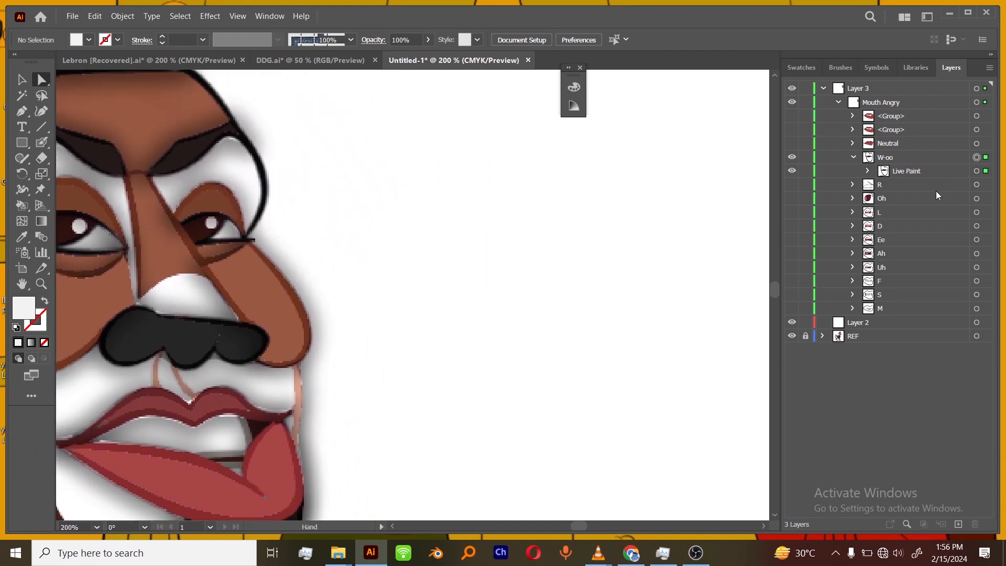
{"action": "key", "text": "ctrl+minus"}
{"action": "key", "text": "ctrl+minus"}
{"action": "key", "text": "ctrl+minus"}
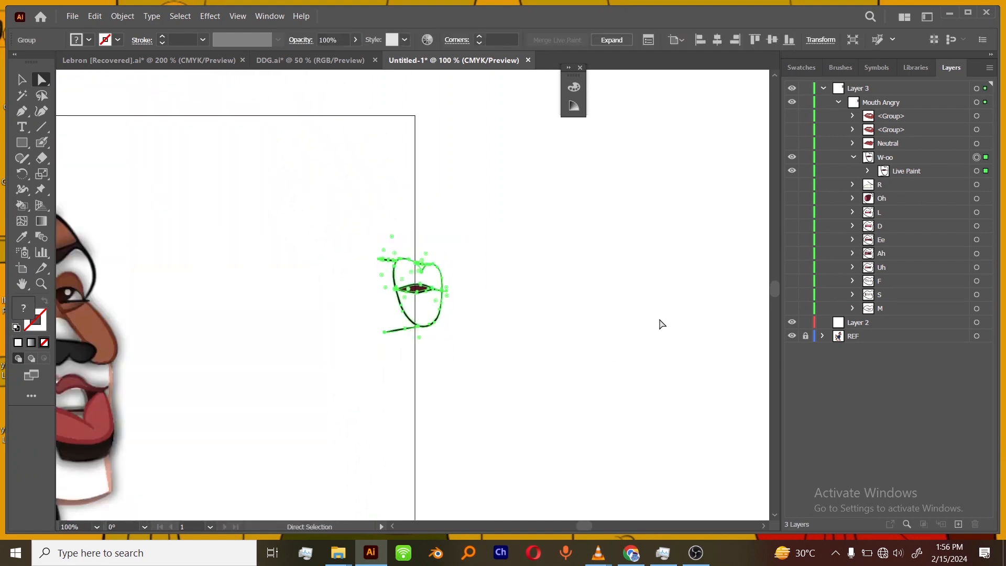
{"action": "left_click_drag", "start_coordinate": [476, 423], "coordinate": [631, 351]}
{"action": "left_click", "coordinate": [22, 81]}
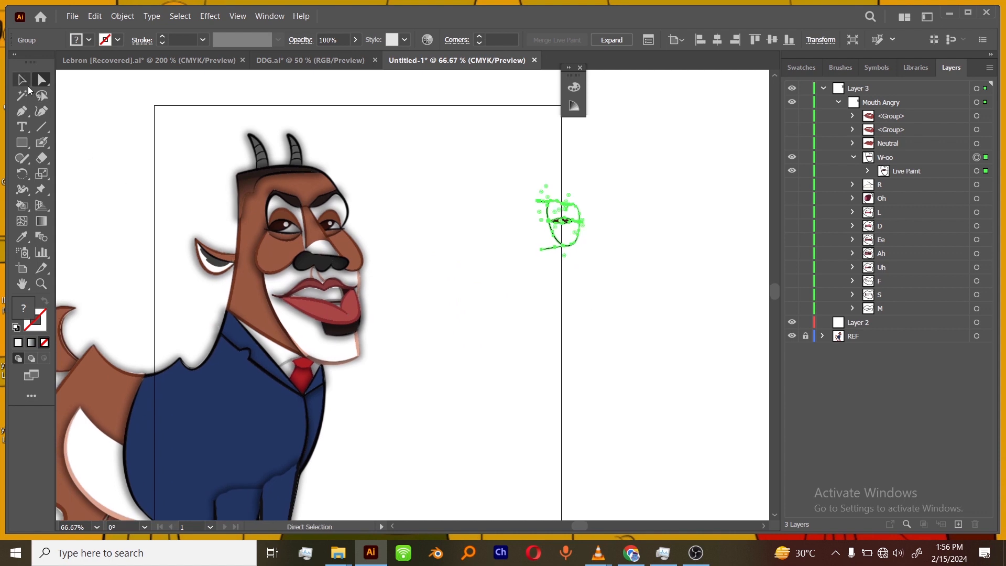
{"action": "left_click", "coordinate": [853, 157]}
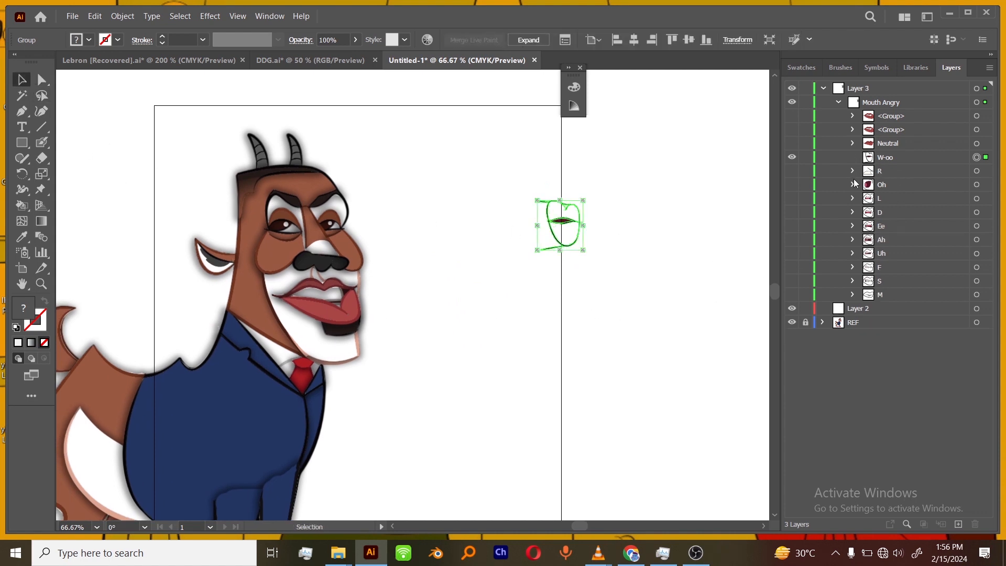
- Show the mouth groups from R through M and select all of their sketches together
{"action": "left_click_drag", "start_coordinate": [793, 173], "coordinate": [792, 294]}
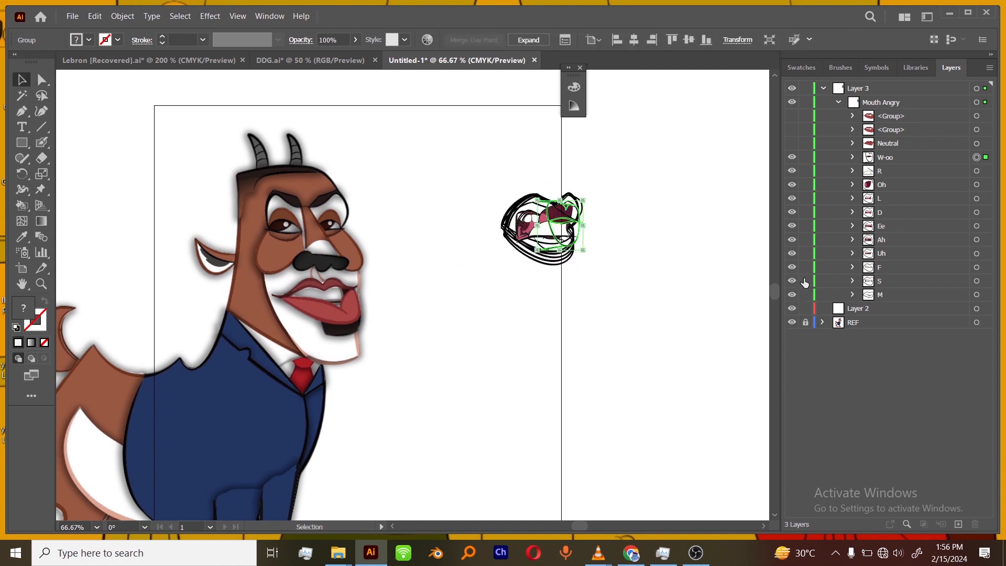
{"action": "left_click", "coordinate": [977, 171]}
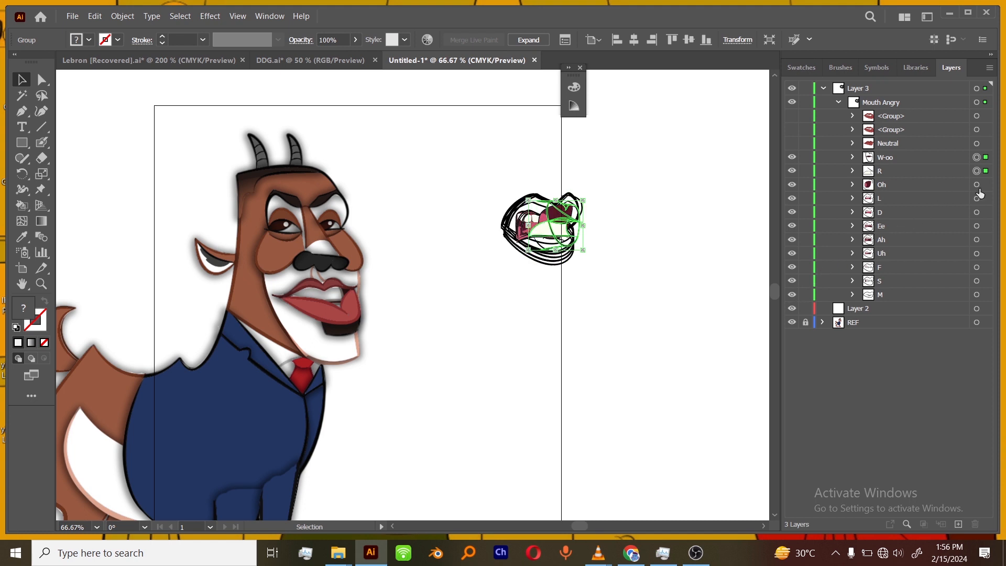
{"action": "left_click", "coordinate": [977, 184], "text": "shift"}
{"action": "left_click", "coordinate": [977, 198], "text": "shift"}
{"action": "left_click", "coordinate": [977, 213], "text": "shift"}
{"action": "left_click", "coordinate": [977, 225], "text": "shift"}
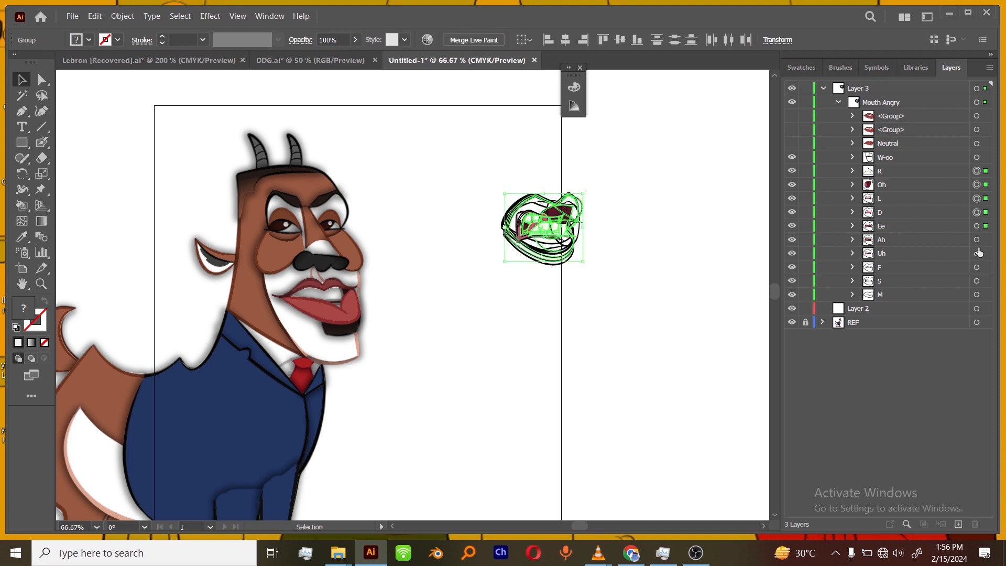
{"action": "left_click", "coordinate": [977, 240], "text": "shift"}
{"action": "left_click", "coordinate": [977, 253], "text": "shift"}
{"action": "left_click", "coordinate": [978, 267], "text": "shift"}
{"action": "left_click", "coordinate": [978, 281], "text": "shift"}
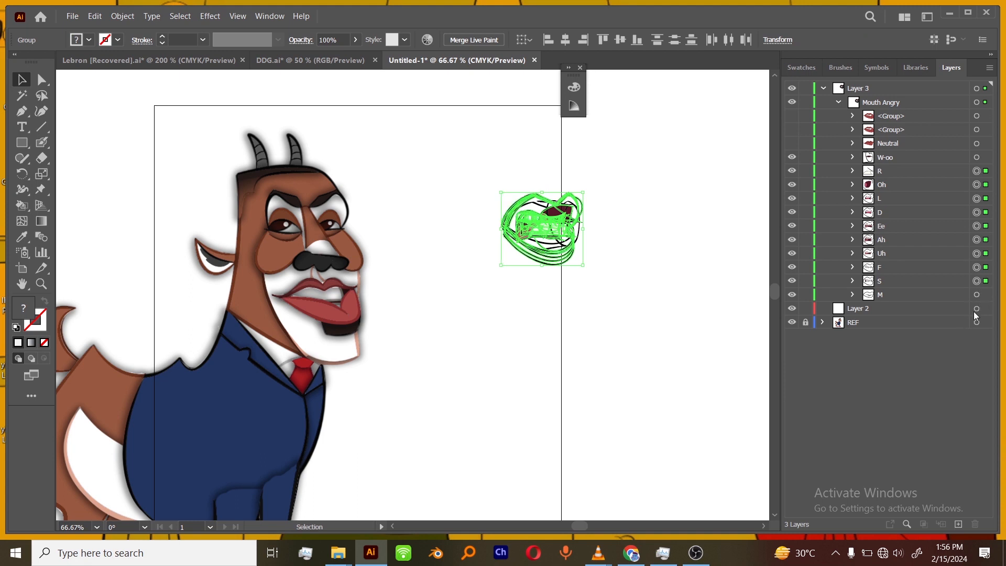
{"action": "left_click", "coordinate": [977, 295], "text": "shift"}
- Add W-oo to the selection, move all the mouth sketches closer to the goat's face, show Neutral and deselect the artwork
{"action": "left_click_drag", "start_coordinate": [562, 235], "coordinate": [479, 238]}
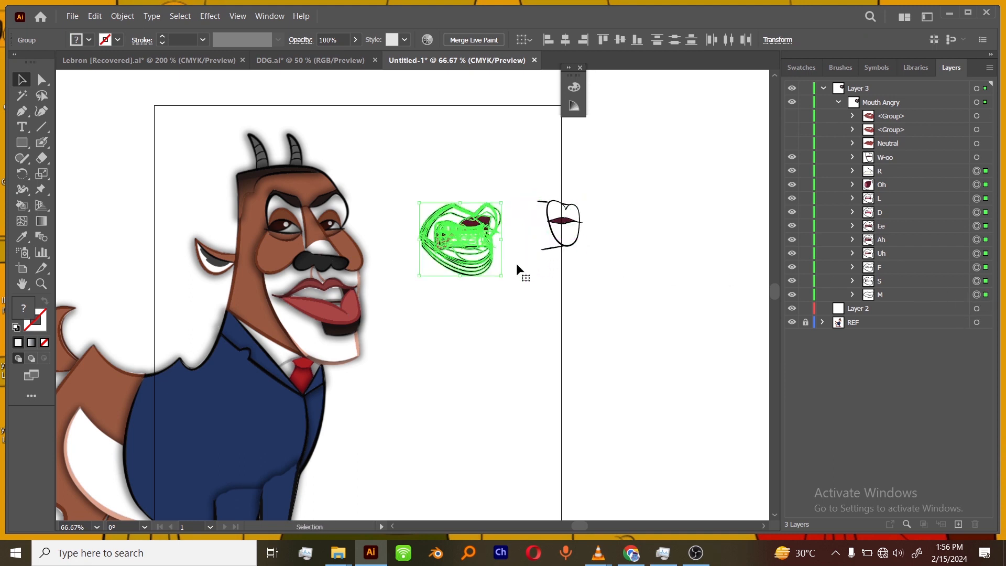
{"action": "key", "text": "ctrl+z"}
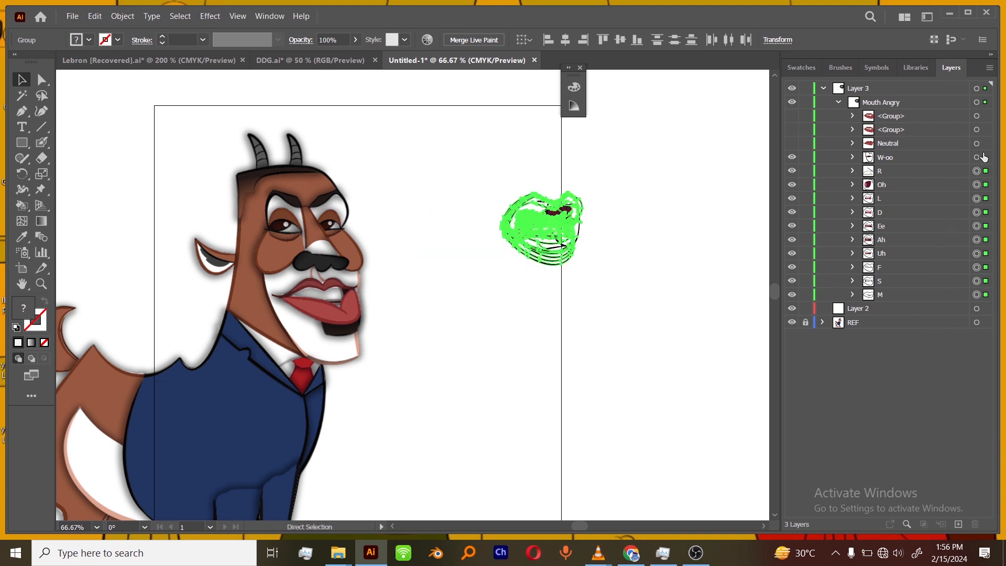
{"action": "left_click", "coordinate": [978, 157], "text": "shift"}
{"action": "left_click_drag", "start_coordinate": [562, 249], "coordinate": [470, 243]}
{"action": "left_click", "coordinate": [792, 143]}
{"action": "left_click", "coordinate": [756, 253]}
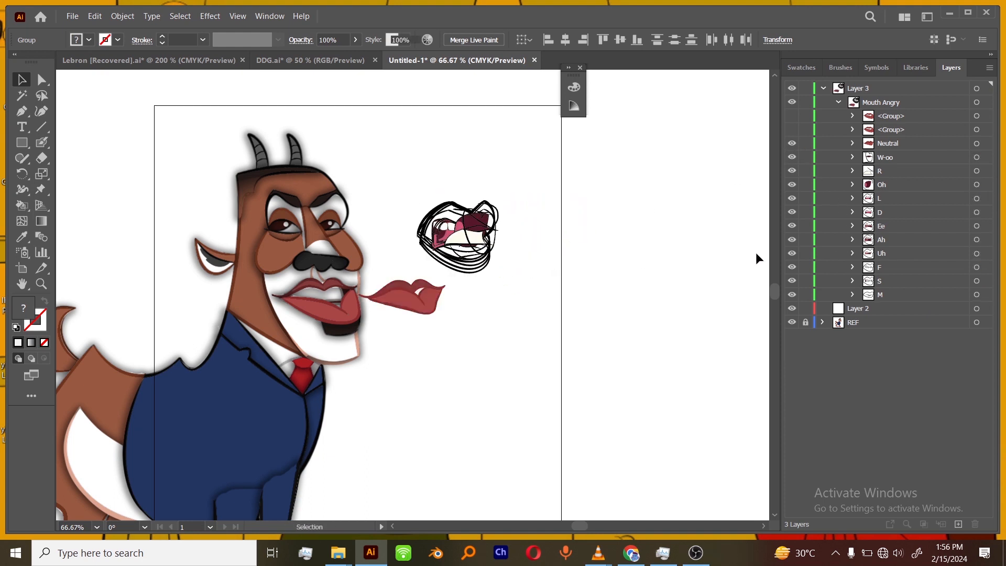
- Hide Neutral and the mouth sketches from R through M, leaving only the W-oo sketch shown beside the goat's face
{"action": "left_click_drag", "start_coordinate": [797, 157], "coordinate": [795, 294]}
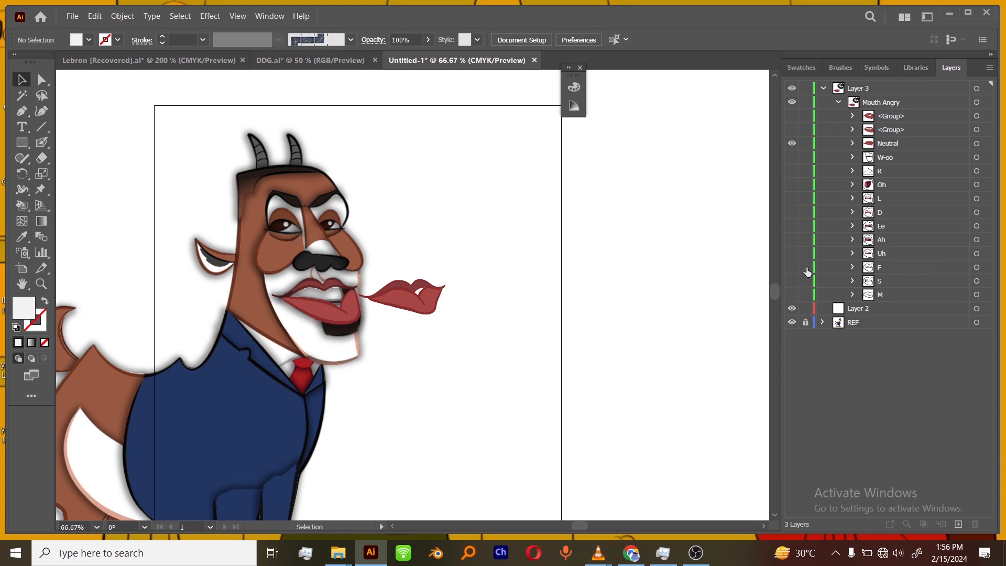
{"action": "left_click", "coordinate": [792, 158]}
{"action": "left_click", "coordinate": [792, 143]}
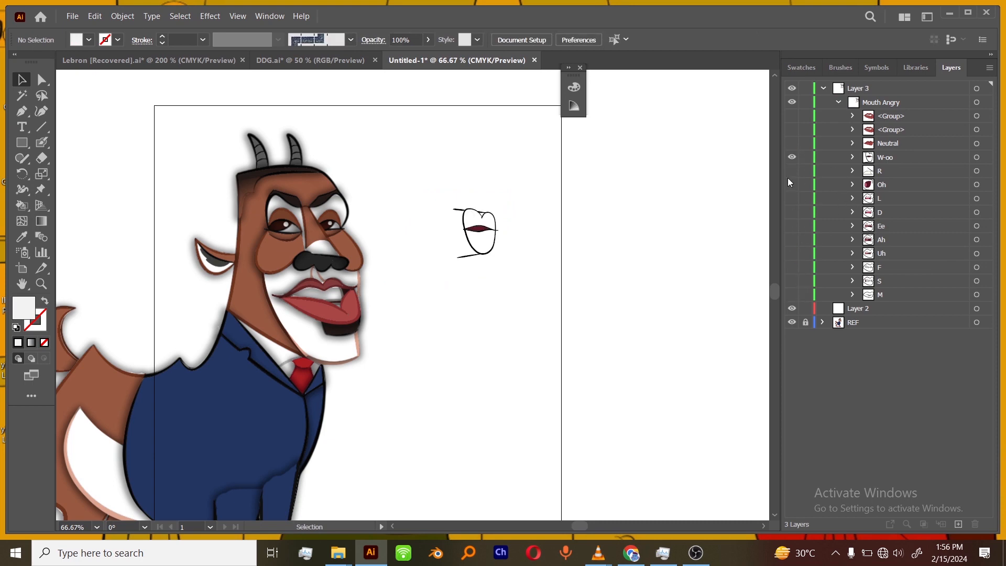
{"action": "key", "text": "ctrl+="}
{"action": "key", "text": "ctrl+="}
{"action": "key", "text": "ctrl+="}
{"action": "left_click_drag", "start_coordinate": [469, 391], "coordinate": [495, 423]}
{"action": "key", "text": "ctrl+-"}
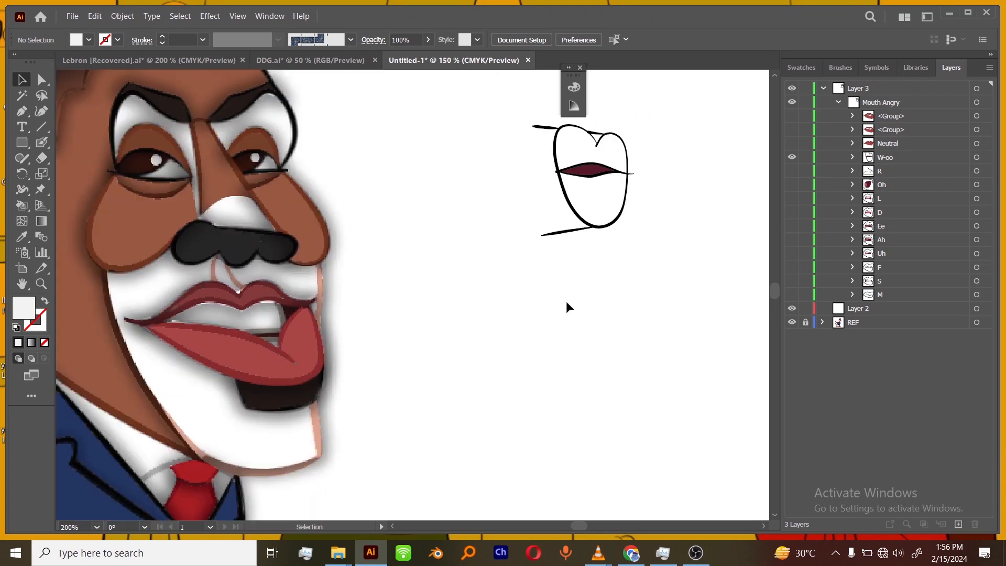
{"action": "left_click_drag", "start_coordinate": [591, 195], "coordinate": [597, 212]}
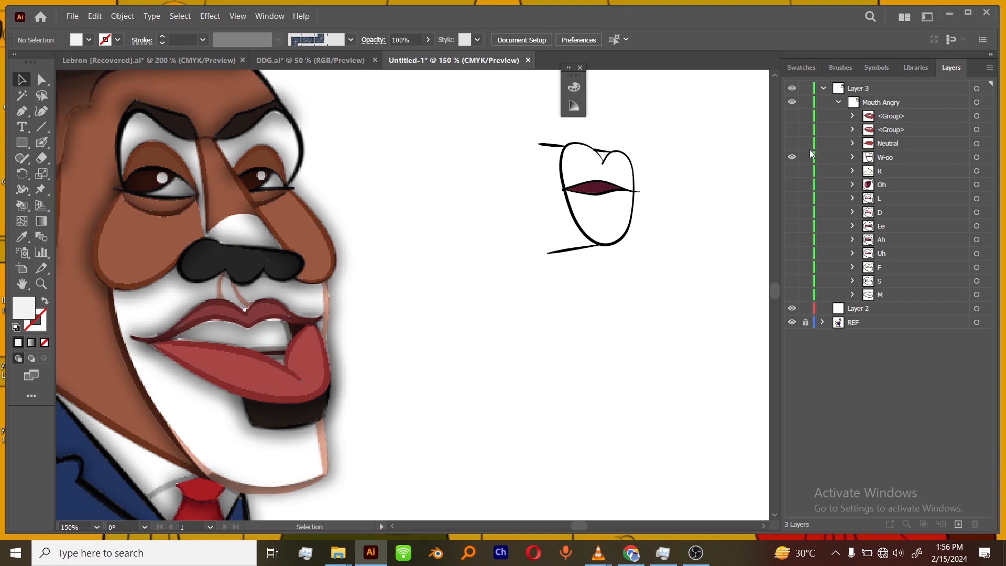
- Duplicate the second lips-and-teeth group to between Neutral and W-oo, leaving only the duplicate shown and deselected
{"action": "left_click", "coordinate": [792, 131]}
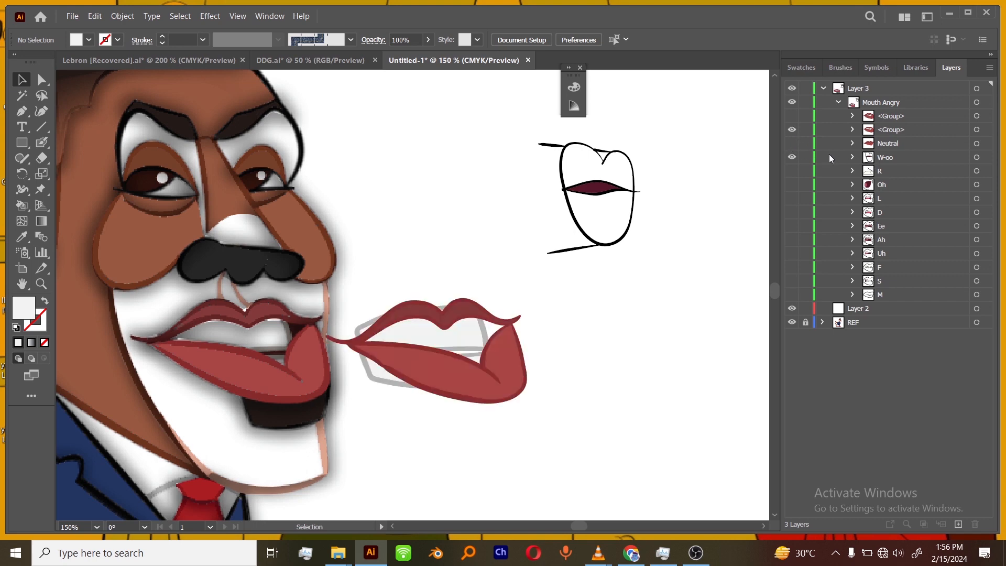
{"action": "left_click", "coordinate": [866, 135]}
{"action": "left_click_drag", "start_coordinate": [887, 136], "coordinate": [886, 152]}
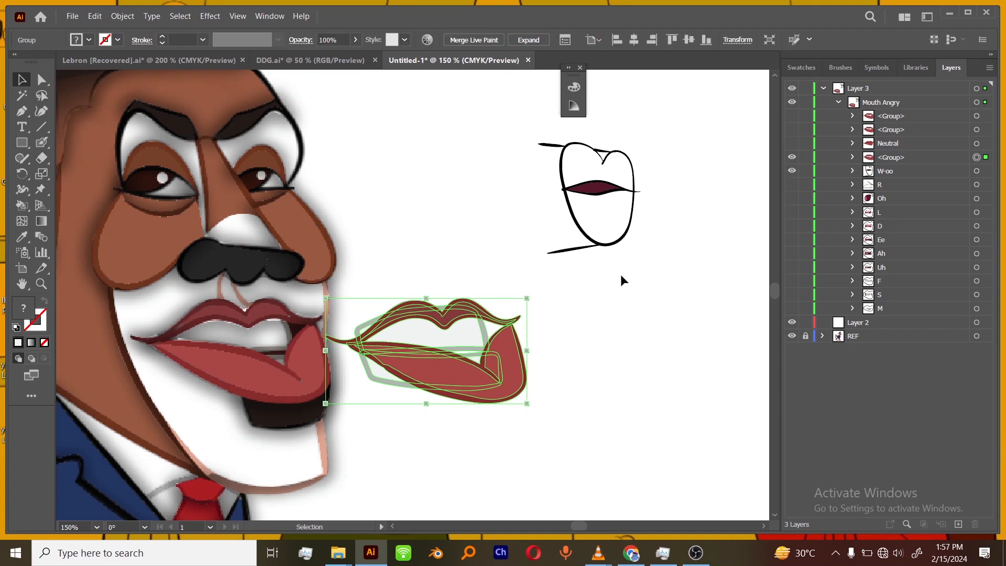
{"action": "left_click", "coordinate": [587, 343]}
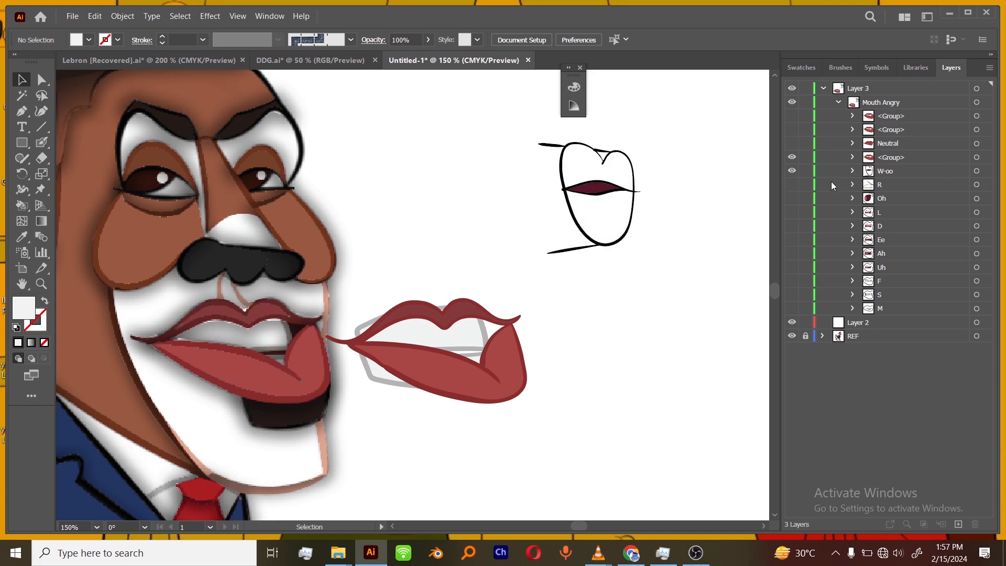
- Start a Puppet Warp on the upper lip of the lips-and-teeth copy above W-oo and remove the pin just inside its right corner
{"action": "left_click", "coordinate": [851, 171]}
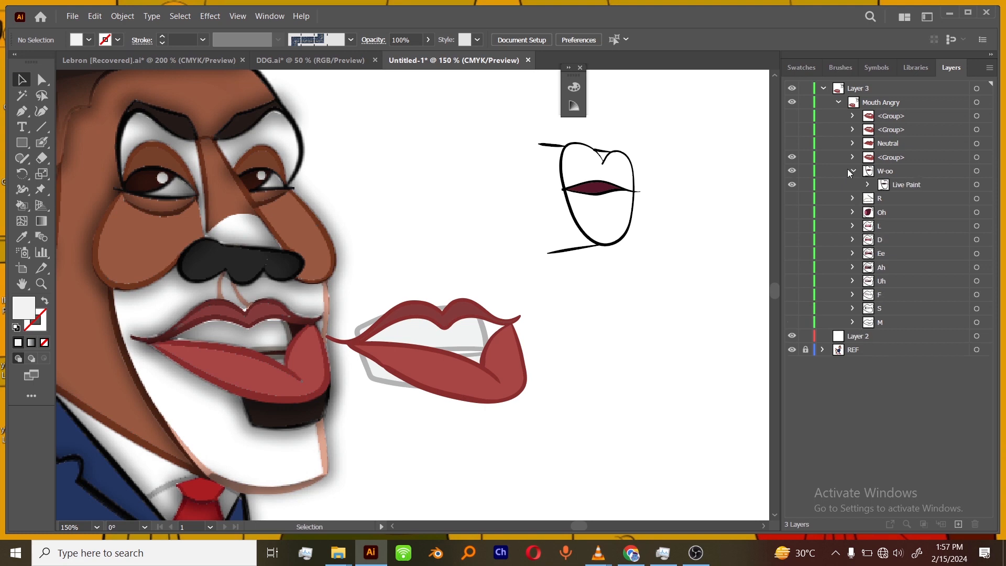
{"action": "left_click", "coordinate": [852, 171]}
{"action": "left_click", "coordinate": [853, 157]}
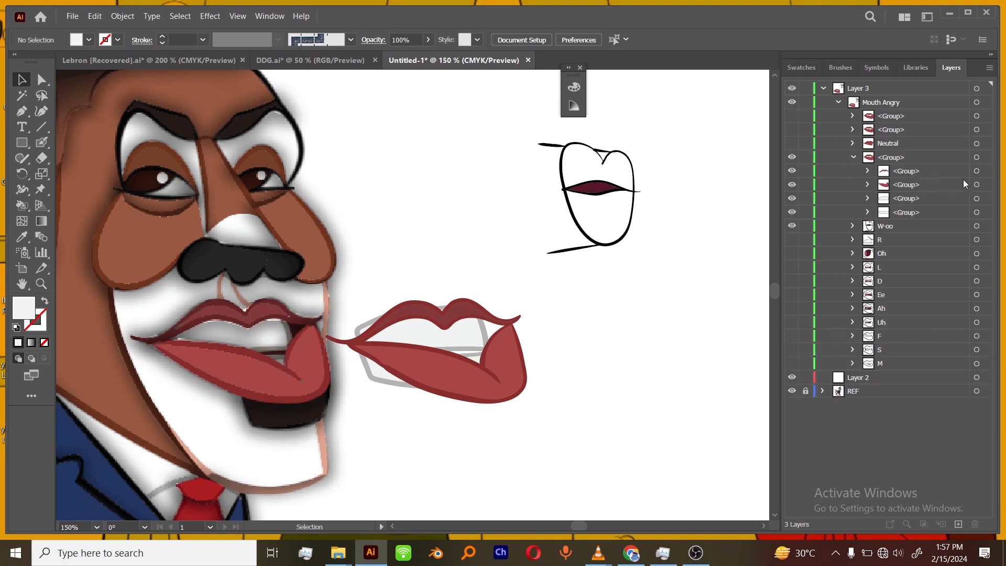
{"action": "left_click", "coordinate": [977, 172]}
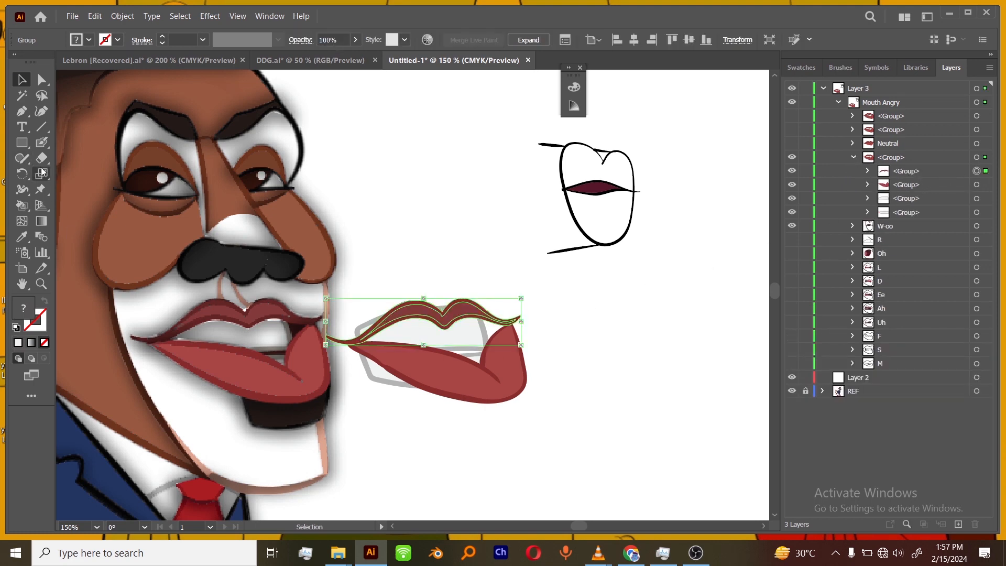
{"action": "left_click", "coordinate": [41, 189]}
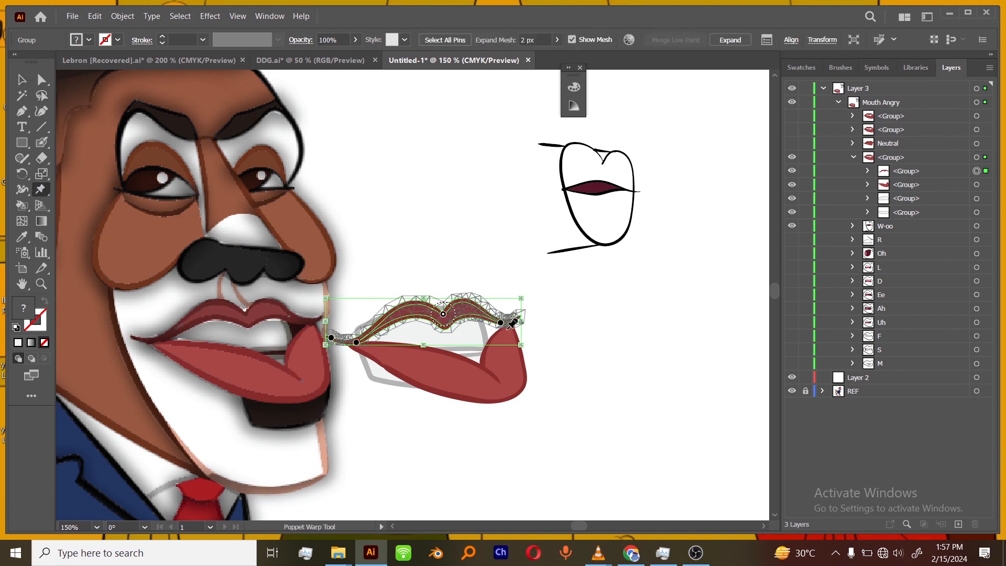
{"action": "left_click", "coordinate": [501, 323]}
{"action": "key", "text": "Delete"}
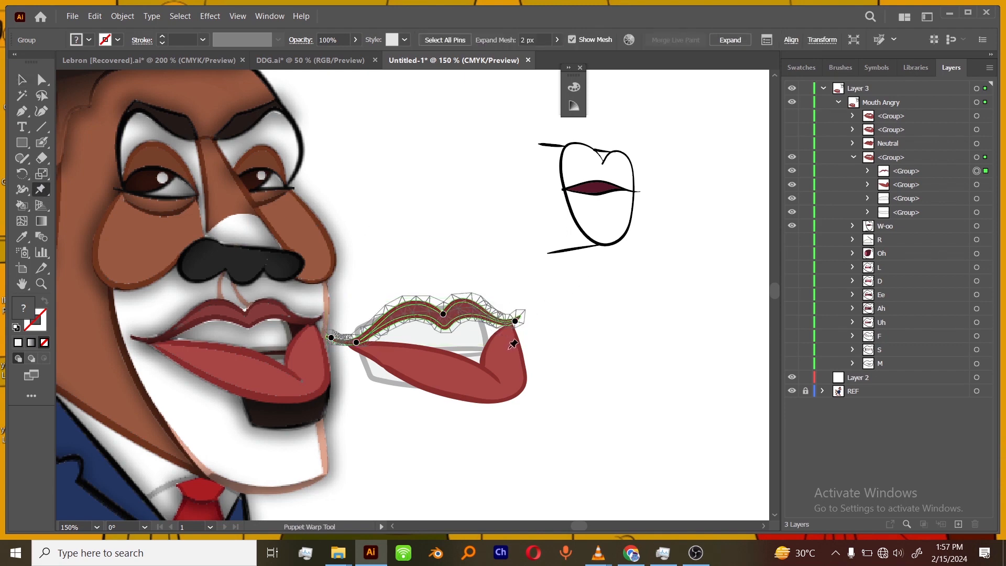
- Remove the upper lip's outermost left pin and pull both corner pins inward to narrow the lip
{"action": "left_click", "coordinate": [357, 343]}
{"action": "key", "text": "Delete"}
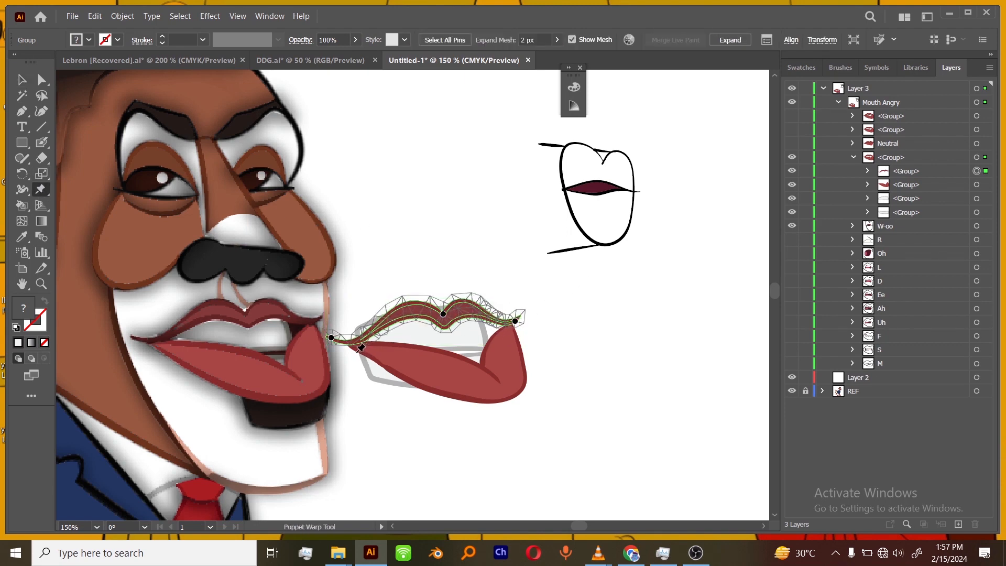
{"action": "key", "text": "ctrl+z"}
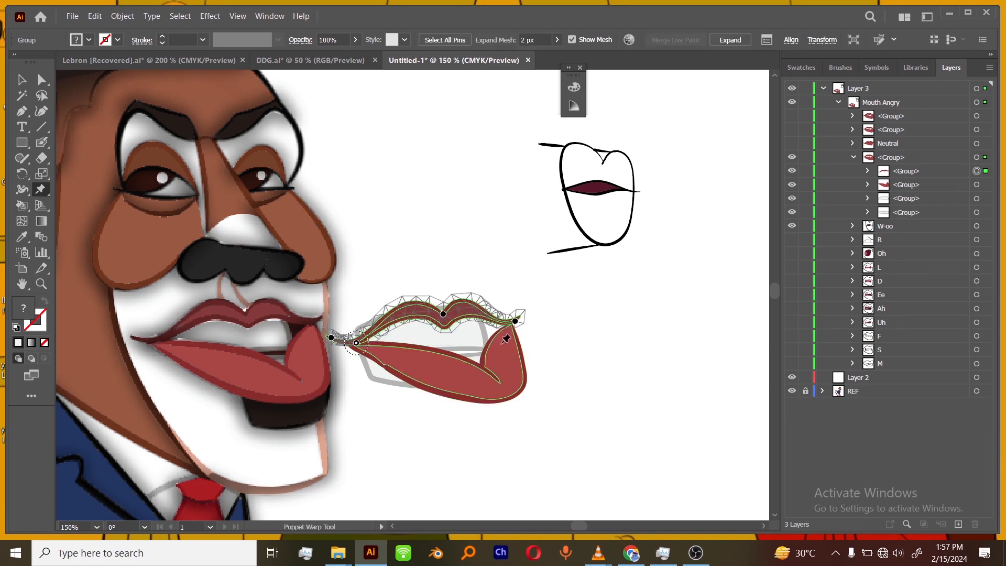
{"action": "left_click", "coordinate": [332, 339]}
{"action": "key", "text": "Delete"}
{"action": "left_click_drag", "start_coordinate": [357, 343], "coordinate": [374, 343]}
{"action": "left_click", "coordinate": [515, 321]}
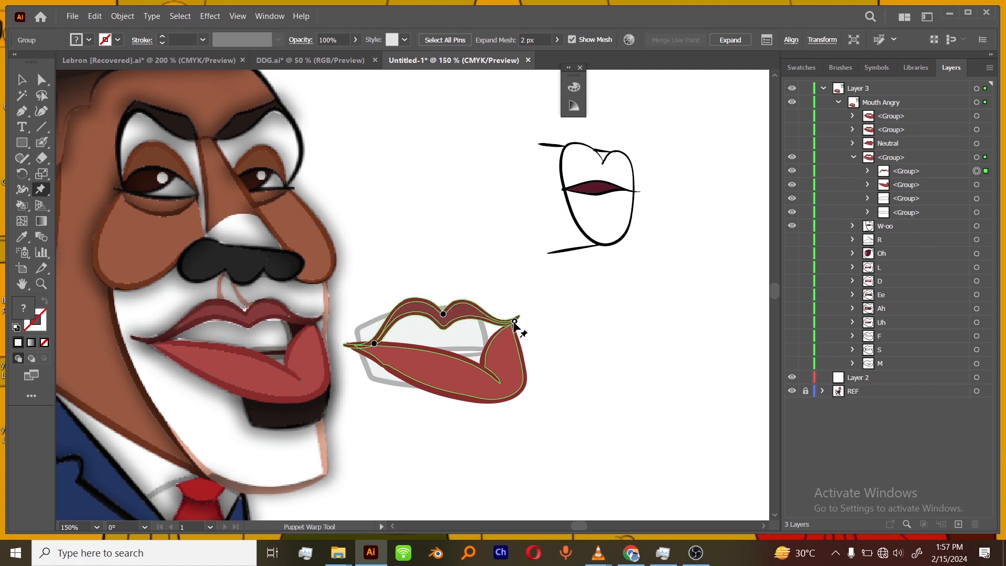
{"action": "left_click_drag", "start_coordinate": [515, 321], "coordinate": [493, 327]}
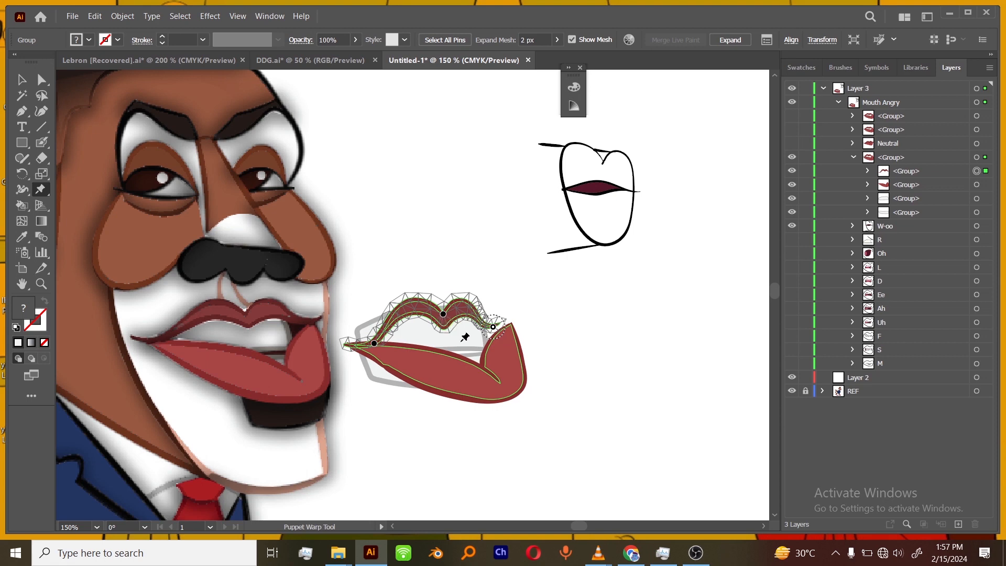
- Puppet-warp the lower lip narrower by moving its two corner pins and its fold pin inward to match the upper lip
{"action": "left_click", "coordinate": [978, 185]}
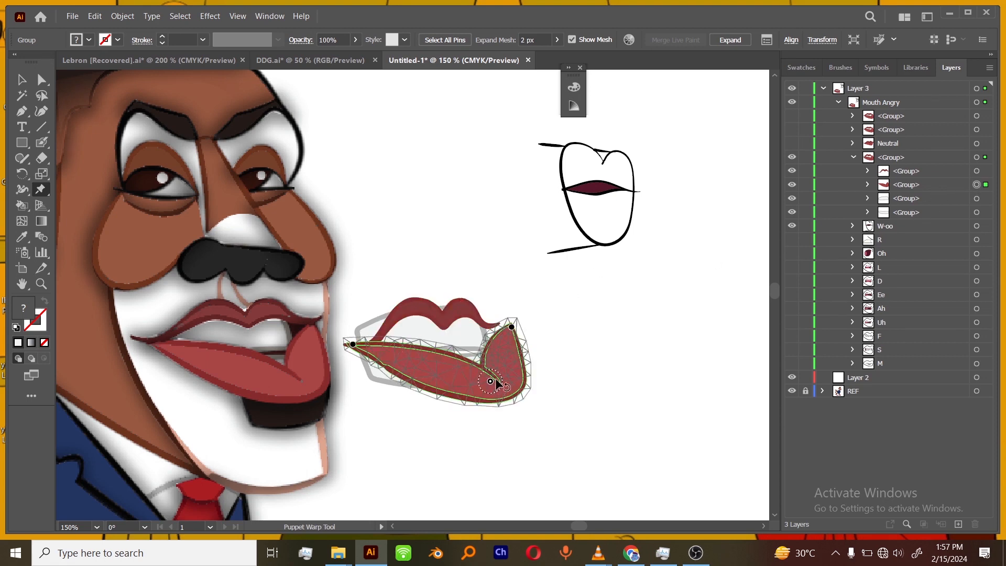
{"action": "left_click_drag", "start_coordinate": [512, 327], "coordinate": [499, 328]}
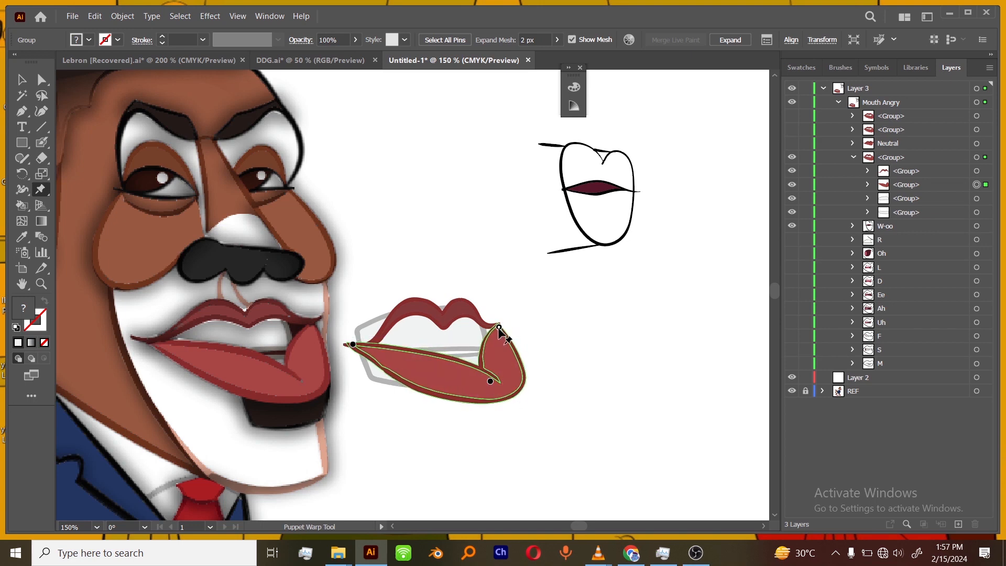
{"action": "left_click_drag", "start_coordinate": [353, 345], "coordinate": [371, 347]}
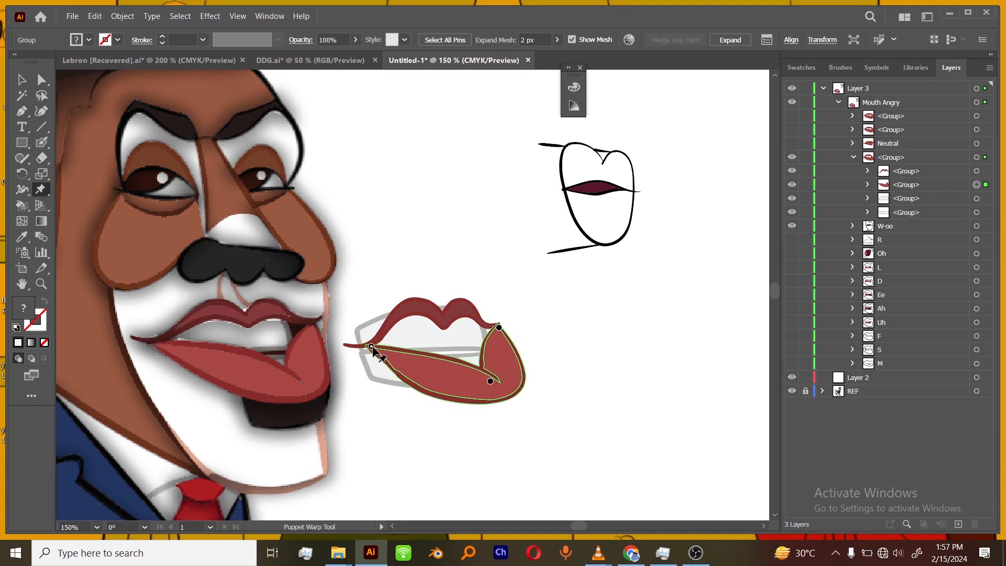
{"action": "left_click_drag", "start_coordinate": [490, 382], "coordinate": [470, 382]}
{"action": "left_click", "coordinate": [438, 360]}
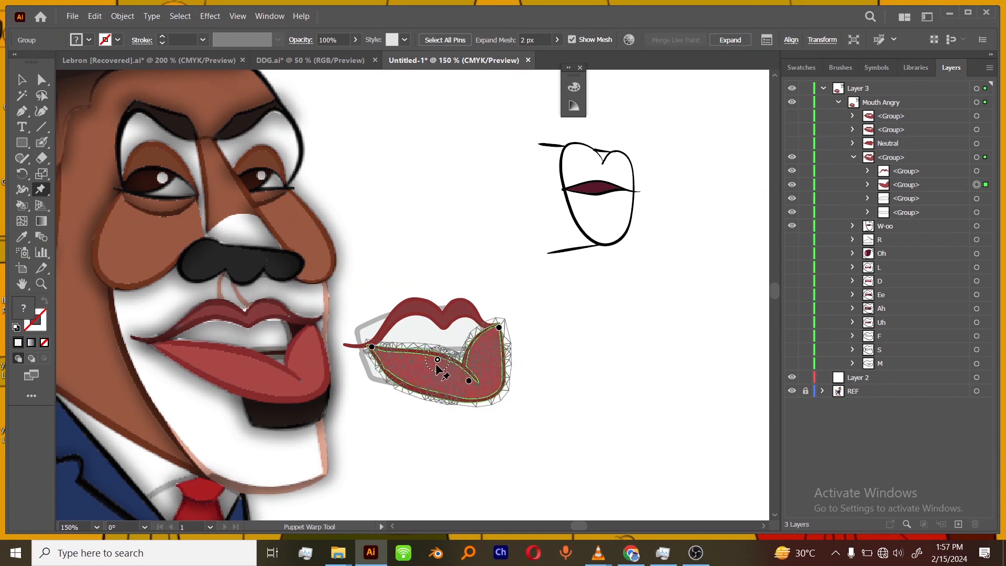
{"action": "left_click_drag", "start_coordinate": [372, 347], "coordinate": [373, 345]}
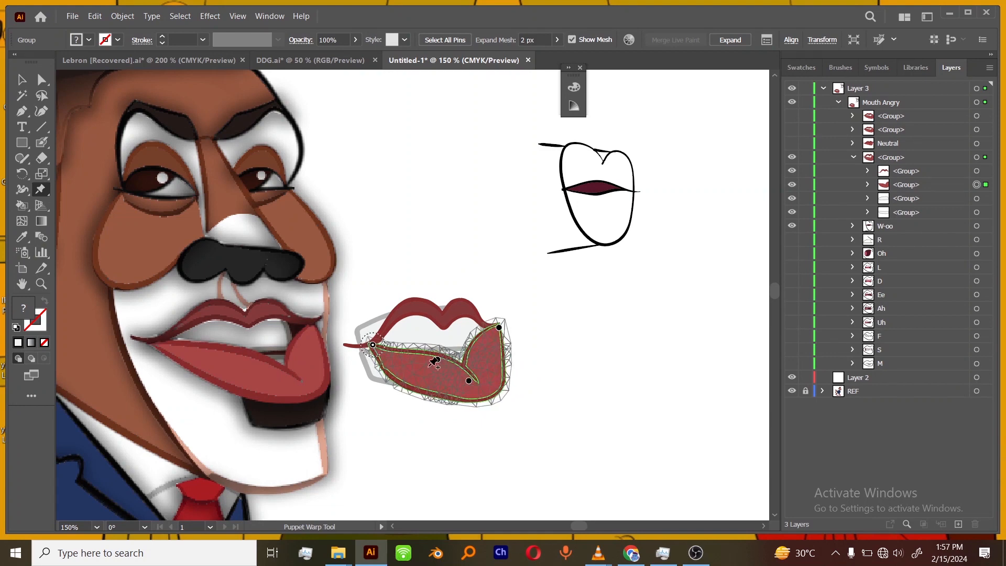
- Replace the lower lip's middle pin with several pins along its inner edge and reshape it into a rounder, shallower curve
{"action": "left_click_drag", "start_coordinate": [438, 359], "coordinate": [466, 368]}
{"action": "key", "text": "ctrl+z"}
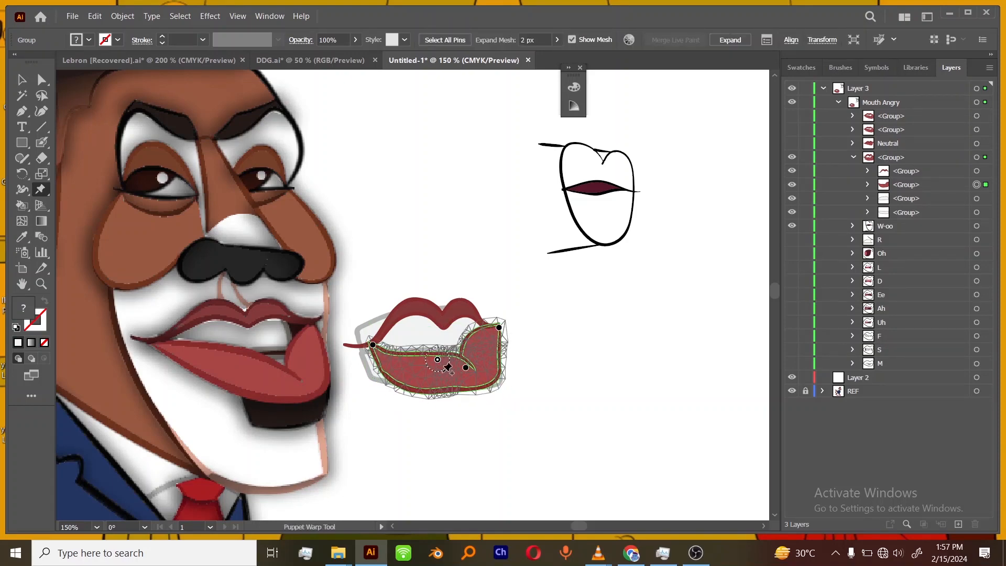
{"action": "left_click", "coordinate": [438, 359]}
{"action": "key", "text": "Delete"}
{"action": "left_click_drag", "start_coordinate": [407, 341], "coordinate": [429, 352]}
{"action": "left_click", "coordinate": [480, 341]}
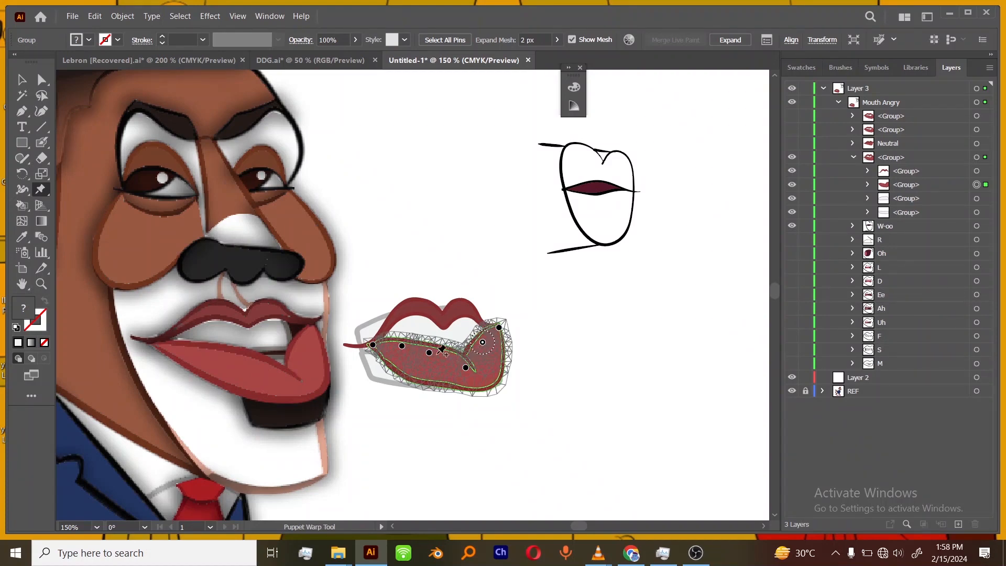
{"action": "mouse_move", "coordinate": [429, 353]}
{"action": "left_mouse_down"}
{"action": "mouse_move", "coordinate": [401, 350]}
{"action": "mouse_move", "coordinate": [421, 361]}
{"action": "left_mouse_up"}
{"action": "left_click_drag", "start_coordinate": [499, 327], "coordinate": [402, 349]}
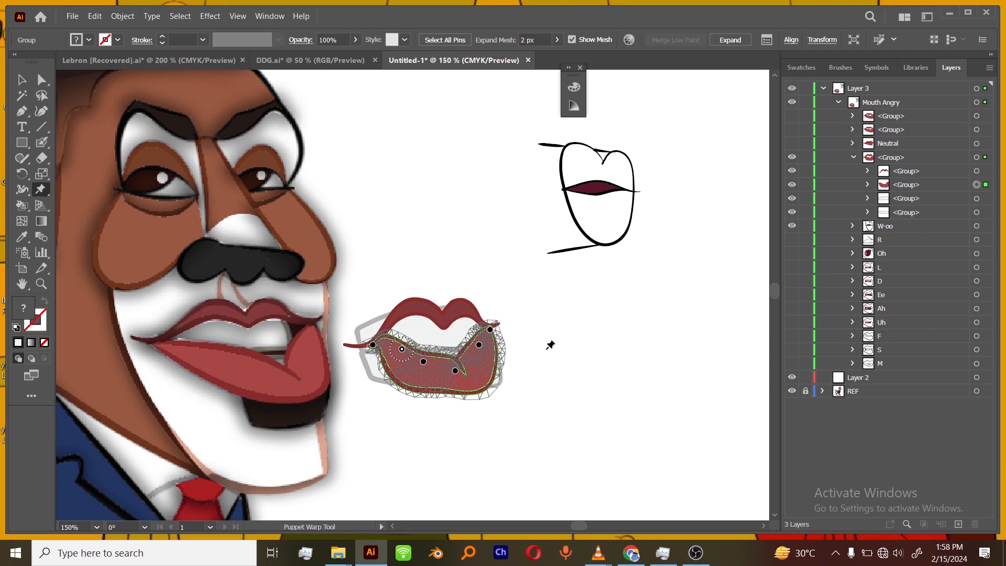
- Pull the upper lip's corner pins further inward and add a pin on its left arch to refine the curve
{"action": "left_click", "coordinate": [977, 171]}
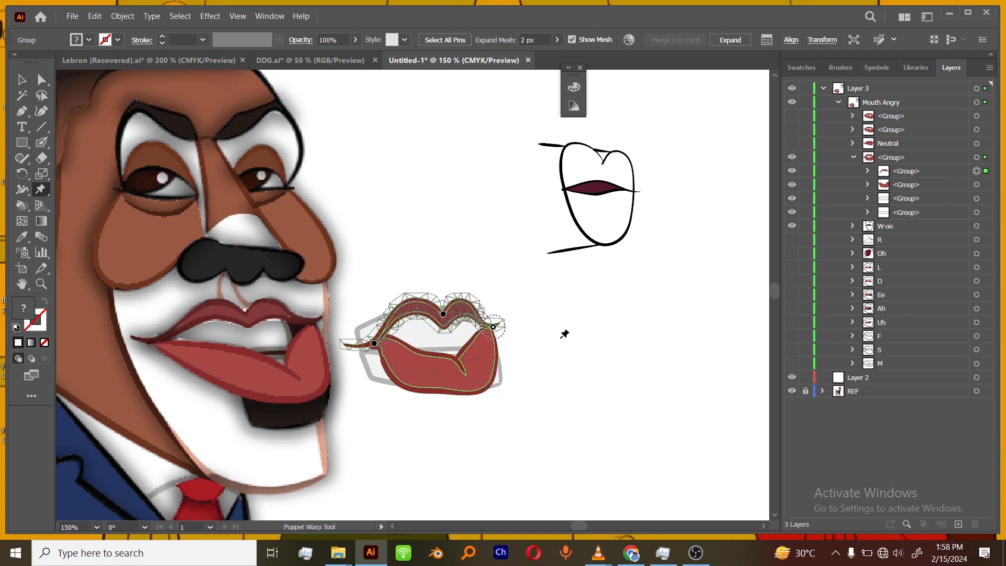
{"action": "left_click_drag", "start_coordinate": [373, 344], "coordinate": [384, 341]}
{"action": "left_click_drag", "start_coordinate": [495, 330], "coordinate": [486, 328]}
{"action": "left_click", "coordinate": [406, 318]}
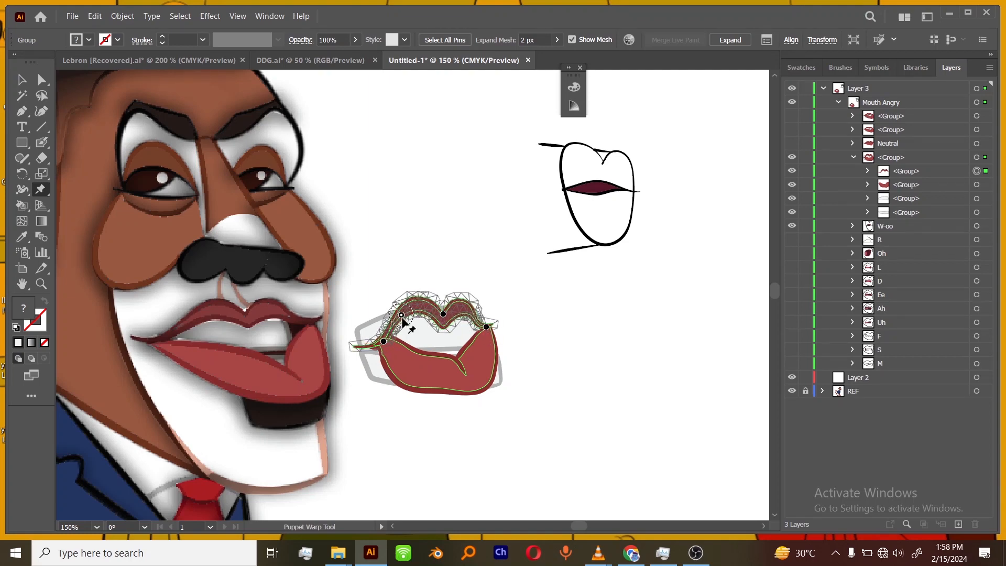
{"action": "left_click_drag", "start_coordinate": [405, 318], "coordinate": [405, 318]}
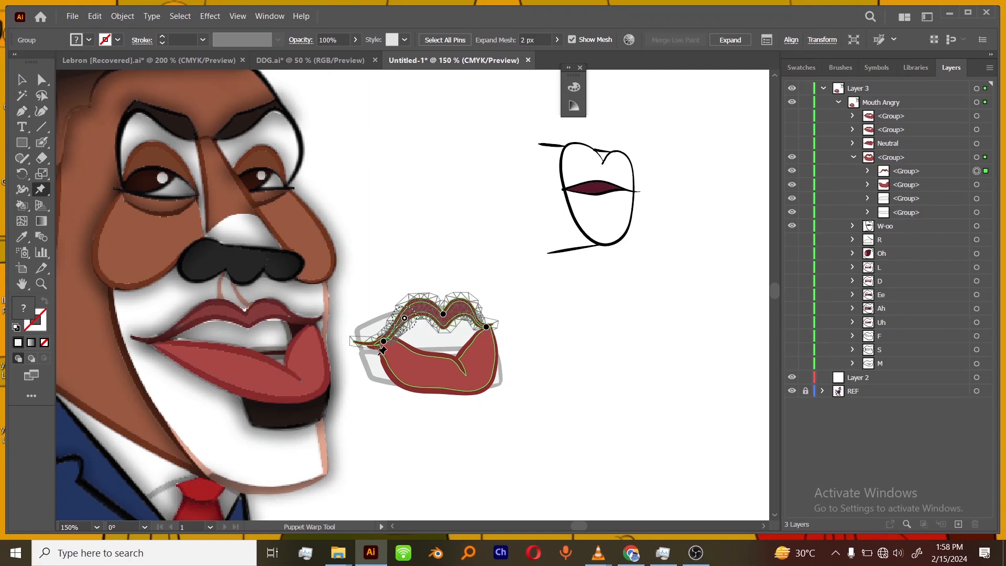
- Adjust the lower lip's warp pins so its corners meet the upper lip and its fold sits lower, finishing with everything deselected
{"action": "left_click", "coordinate": [977, 184]}
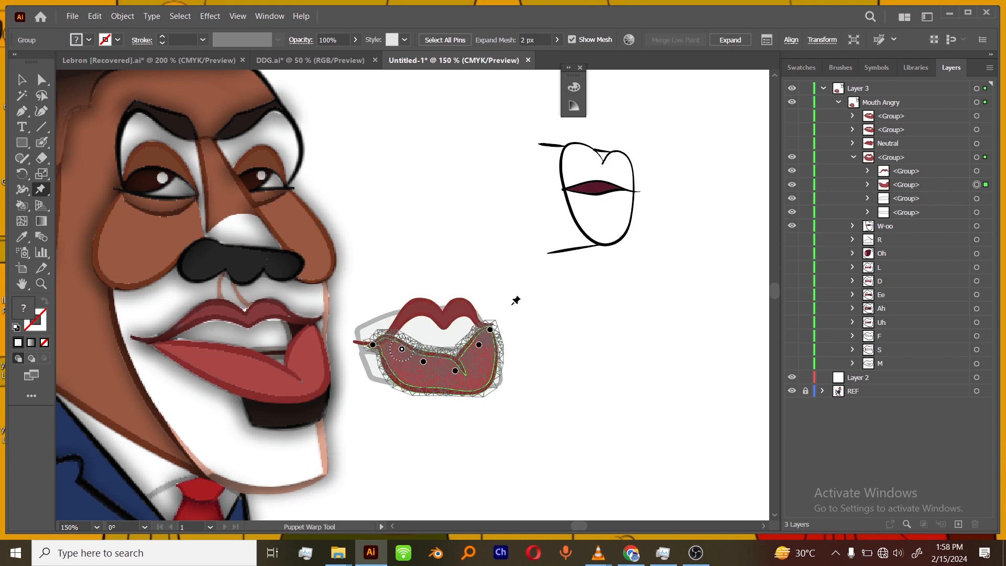
{"action": "left_click", "coordinate": [379, 342]}
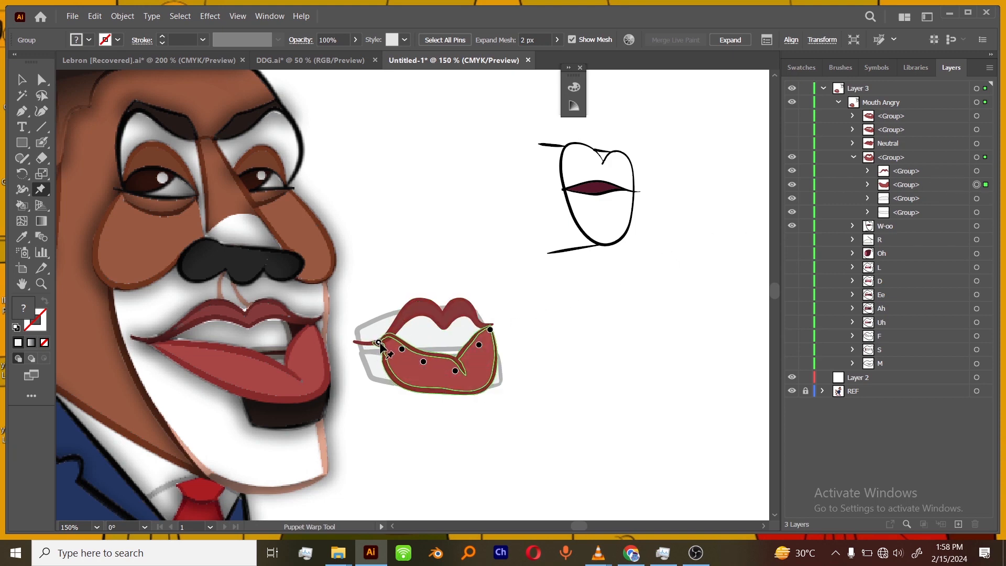
{"action": "left_click", "coordinate": [402, 349]}
{"action": "left_click_drag", "start_coordinate": [402, 349], "coordinate": [425, 363]}
{"action": "left_click_drag", "start_coordinate": [490, 329], "coordinate": [452, 374]}
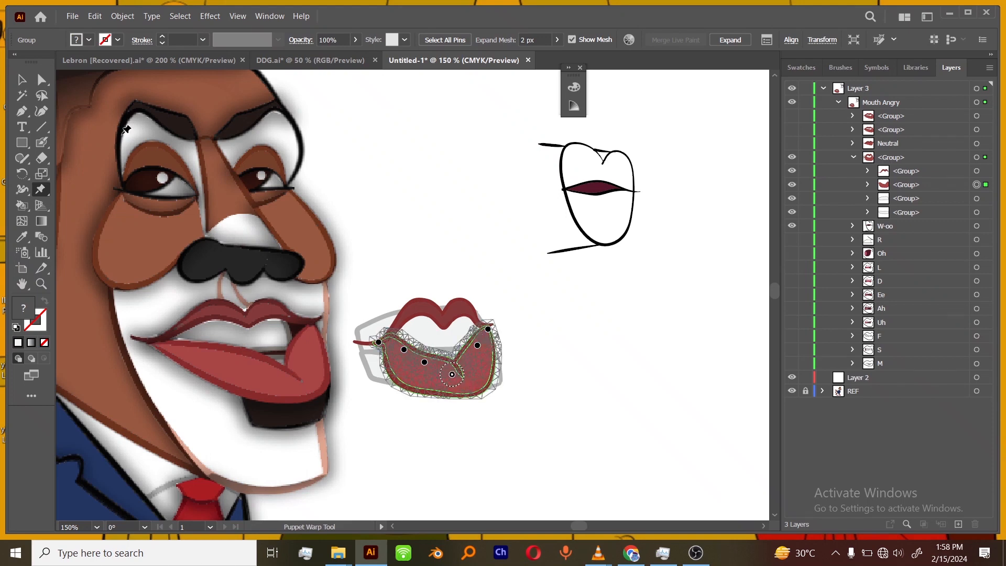
{"action": "left_click", "coordinate": [21, 80]}
{"action": "left_click", "coordinate": [545, 355]}
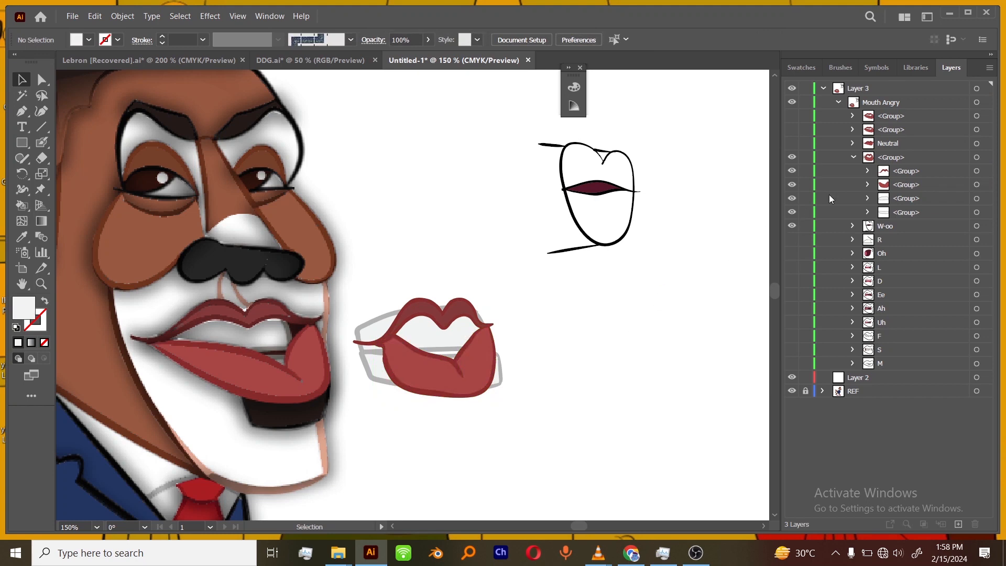
- Highlight the collapsed lips-and-teeth copy and sample the dark maroon mouth interior from the W-oo sketch as the fill color
{"action": "left_click", "coordinate": [854, 158]}
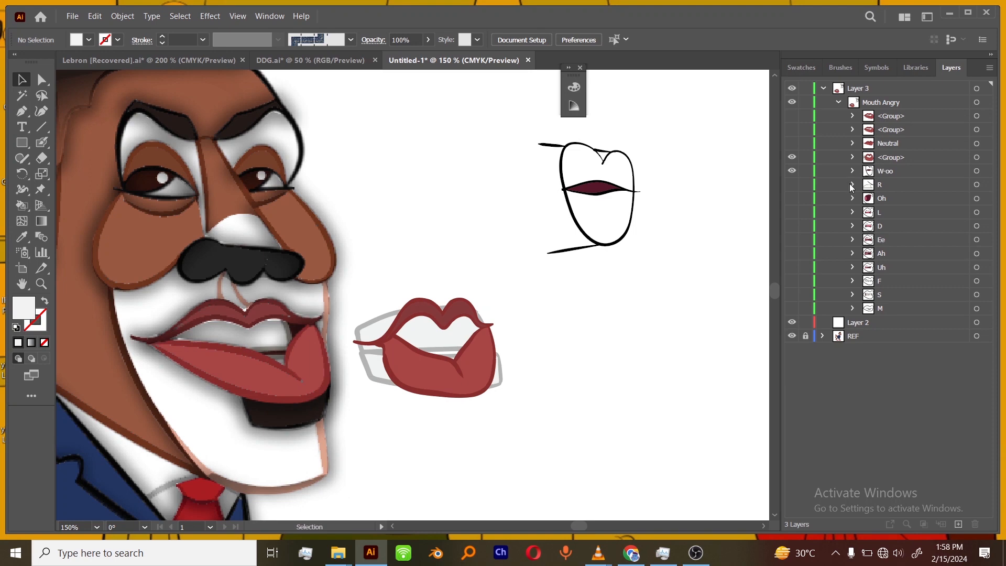
{"action": "left_click", "coordinate": [887, 159]}
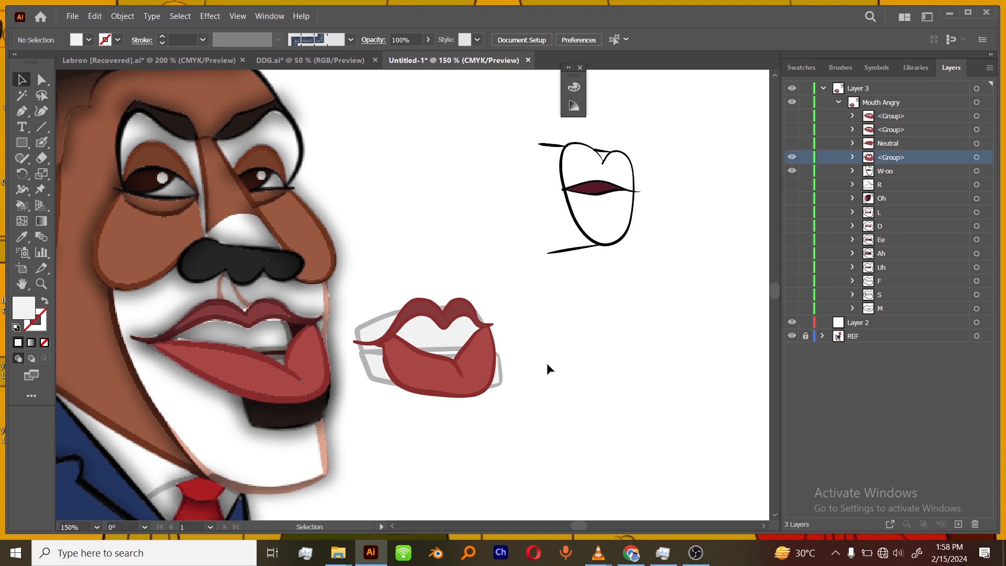
{"action": "key", "text": "ctrl+="}
{"action": "key", "text": "ctrl+="}
{"action": "key", "text": "ctrl+minus"}
{"action": "key", "text": "ctrl+minus"}
{"action": "scroll", "coordinate": [597, 400], "scroll_direction": "up", "scroll_amount": 2}
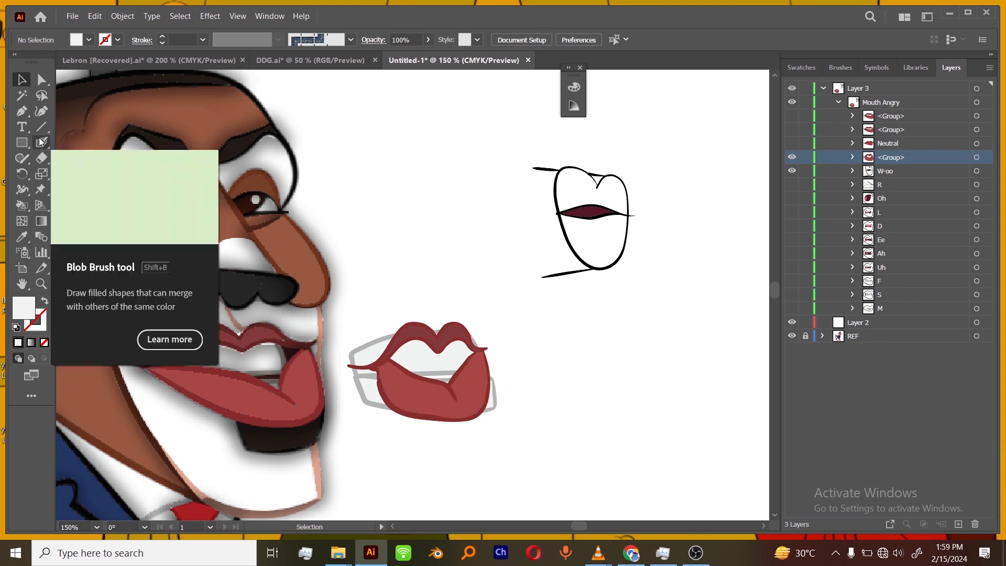
{"action": "left_click", "coordinate": [22, 239]}
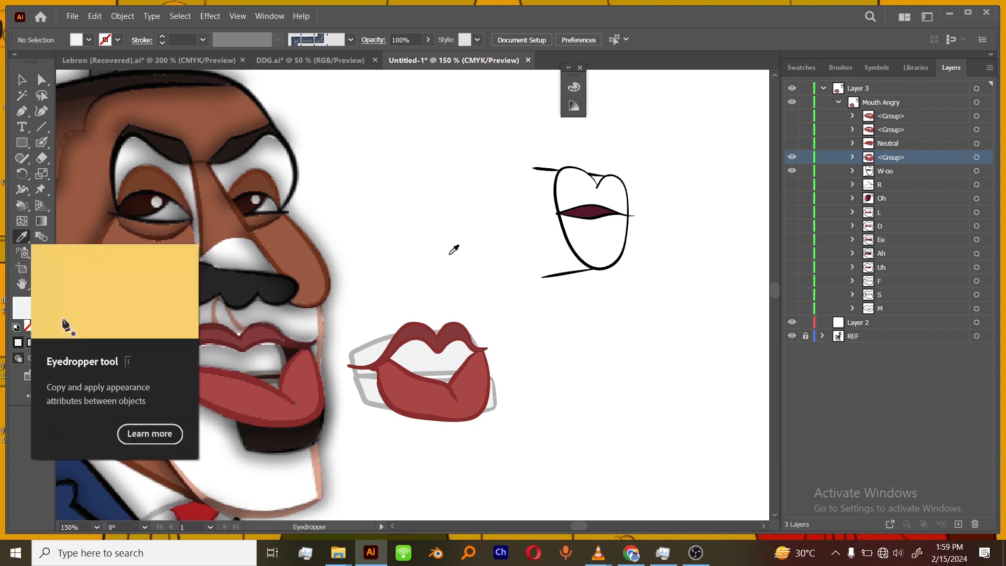
{"action": "left_click", "coordinate": [592, 208]}
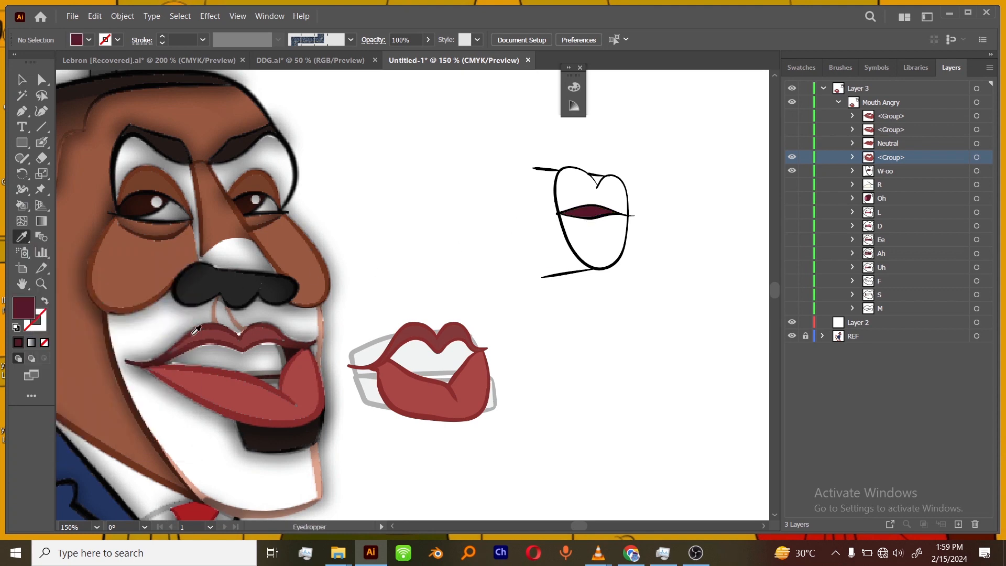
- Lock the warped lips group and W-oo, and paint over the mouth opening in dark maroon with the Blob Brush
{"action": "left_click", "coordinate": [42, 142]}
{"action": "key", "text": "ctrl+plus"}
{"action": "key", "text": "ctrl+plus"}
{"action": "left_click_drag", "start_coordinate": [518, 432], "coordinate": [543, 347]}
{"action": "left_click", "coordinate": [806, 157]}
{"action": "left_click", "coordinate": [806, 171]}
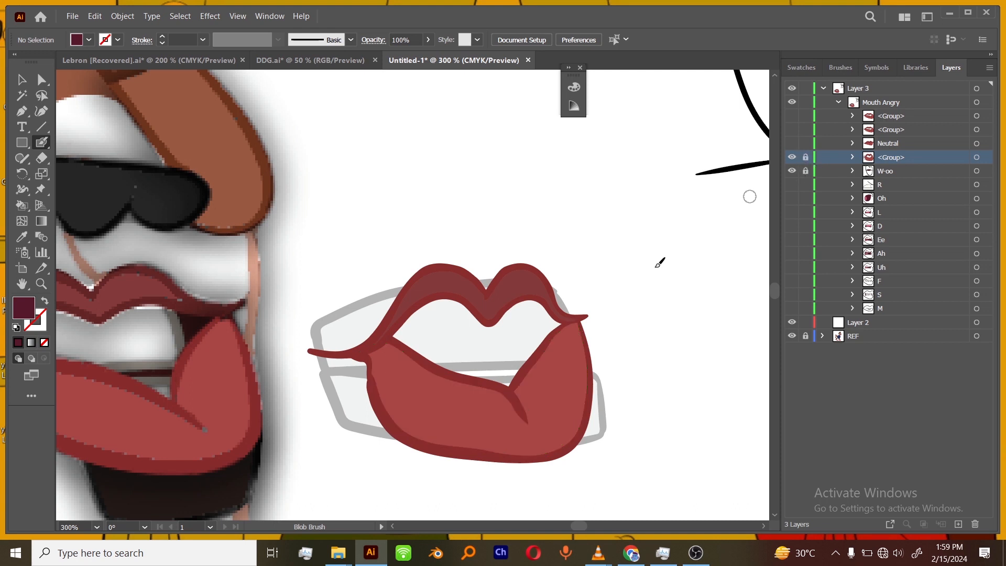
{"action": "mouse_move", "coordinate": [419, 309]}
{"action": "left_mouse_down"}
{"action": "mouse_move", "coordinate": [453, 299]}
{"action": "mouse_move", "coordinate": [445, 371]}
{"action": "mouse_move", "coordinate": [419, 304]}
{"action": "mouse_move", "coordinate": [405, 340]}
{"action": "mouse_move", "coordinate": [438, 319]}
{"action": "mouse_move", "coordinate": [446, 376]}
{"action": "mouse_move", "coordinate": [432, 369]}
{"action": "mouse_move", "coordinate": [465, 314]}
{"action": "mouse_move", "coordinate": [489, 369]}
{"action": "mouse_move", "coordinate": [485, 327]}
{"action": "mouse_move", "coordinate": [532, 303]}
{"action": "mouse_move", "coordinate": [561, 339]}
{"action": "mouse_move", "coordinate": [550, 326]}
{"action": "mouse_move", "coordinate": [505, 384]}
{"action": "mouse_move", "coordinate": [507, 369]}
{"action": "mouse_move", "coordinate": [483, 362]}
{"action": "mouse_move", "coordinate": [452, 377]}
{"action": "mouse_move", "coordinate": [484, 366]}
{"action": "mouse_move", "coordinate": [441, 341]}
{"action": "mouse_move", "coordinate": [463, 354]}
{"action": "left_mouse_up"}
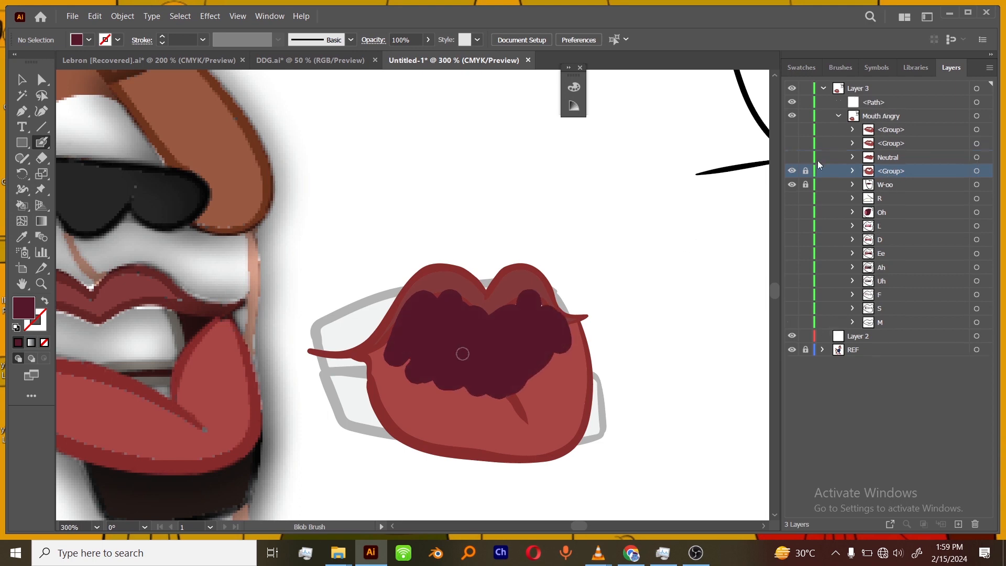
- Unlock the lips group and W-oo, and move the painted maroon shape to the bottom of the lips group
{"action": "left_click", "coordinate": [805, 172]}
{"action": "left_click", "coordinate": [805, 184]}
{"action": "left_click", "coordinate": [853, 171]}
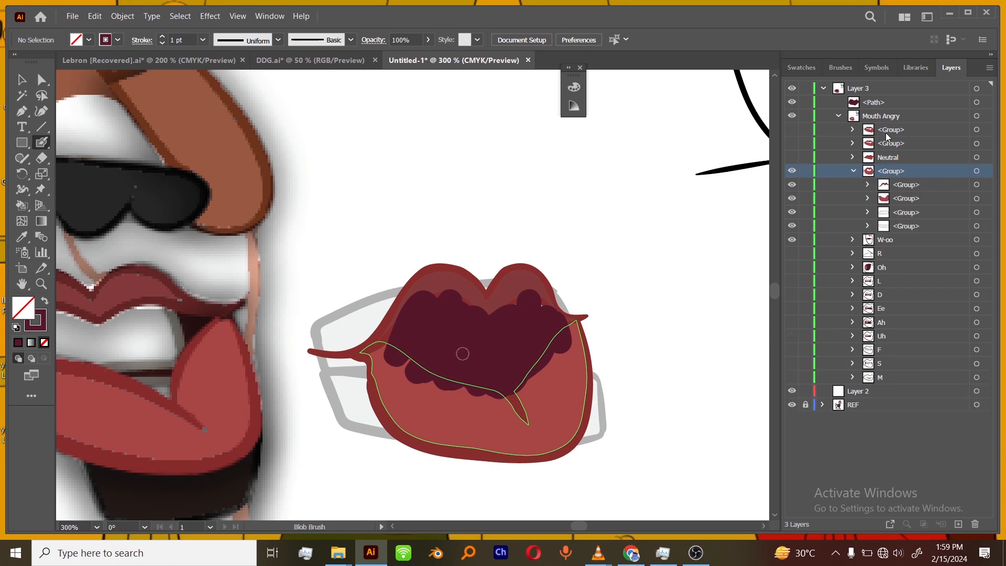
{"action": "left_click_drag", "start_coordinate": [881, 103], "coordinate": [918, 233]}
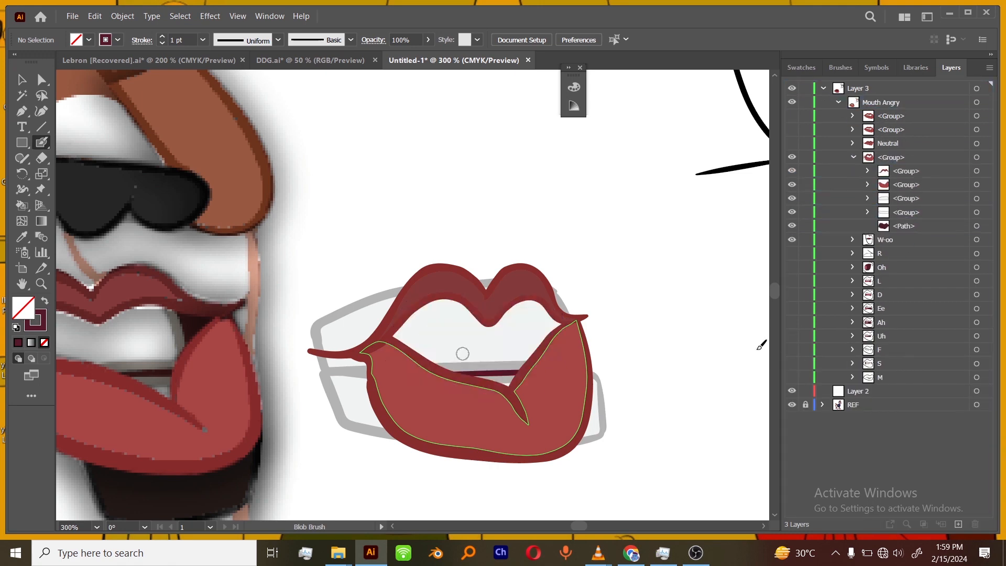
- Delete the two teeth groups from the warped lips group, leaving the lips and the maroon interior
{"action": "left_click", "coordinate": [905, 203]}
{"action": "left_click", "coordinate": [905, 211], "text": "shift"}
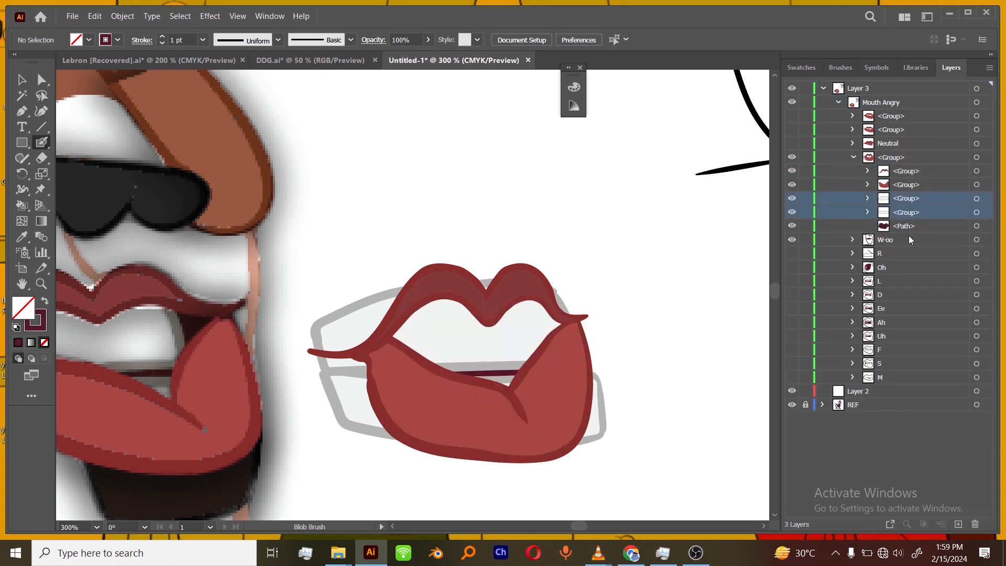
{"action": "left_click", "coordinate": [975, 524]}
{"action": "key", "text": "v"}
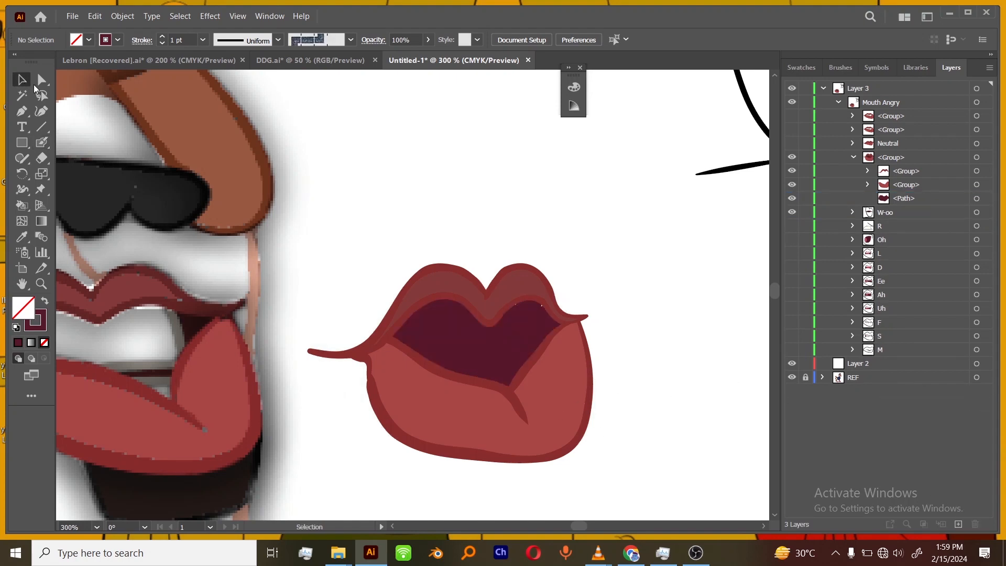
- Compare the maroon-filled lips group with the Neutral mouth by toggling their visibility
{"action": "key", "text": "ctrl+minus"}
{"action": "key", "text": "ctrl+minus"}
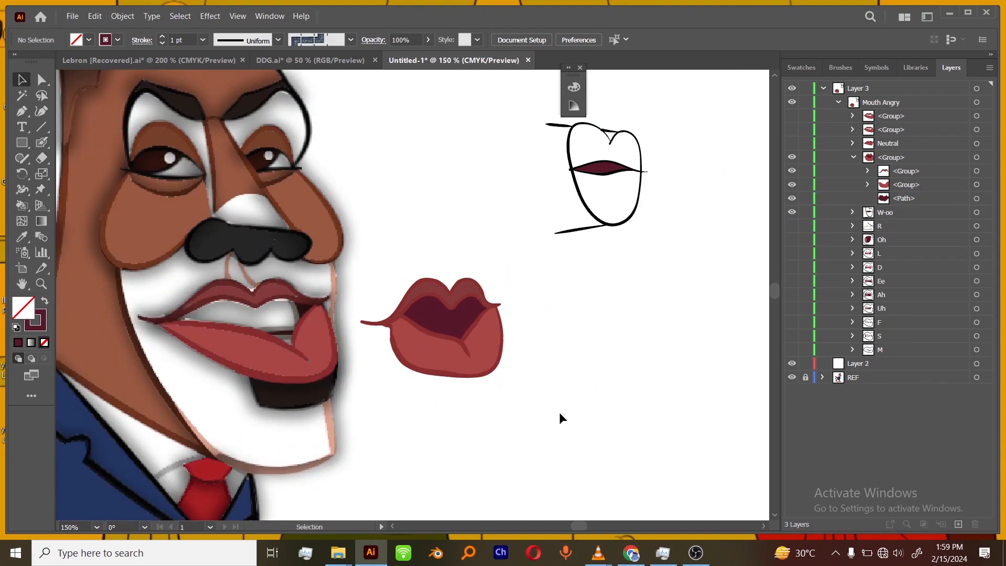
{"action": "key", "text": "ctrl+plus"}
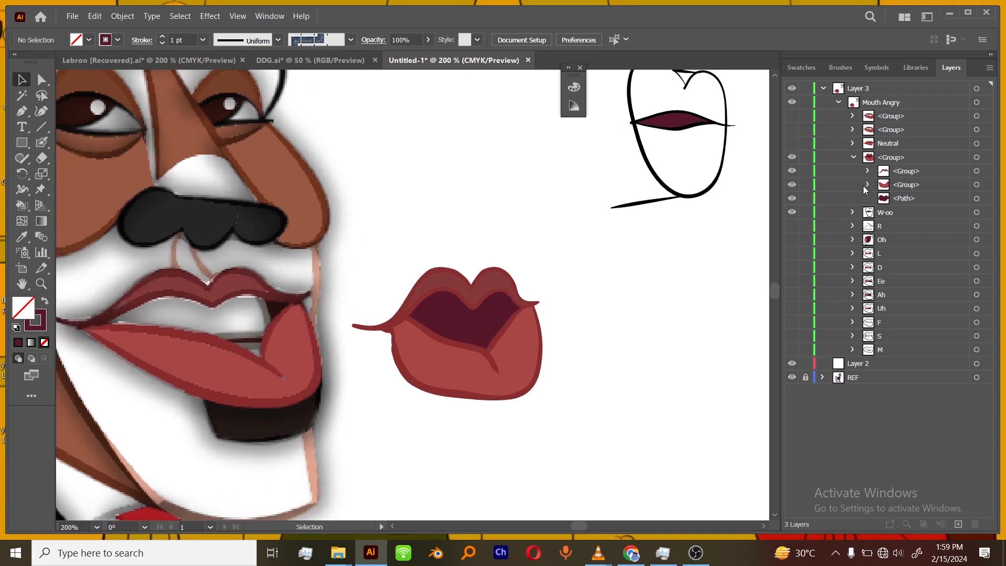
{"action": "left_click", "coordinate": [852, 158]}
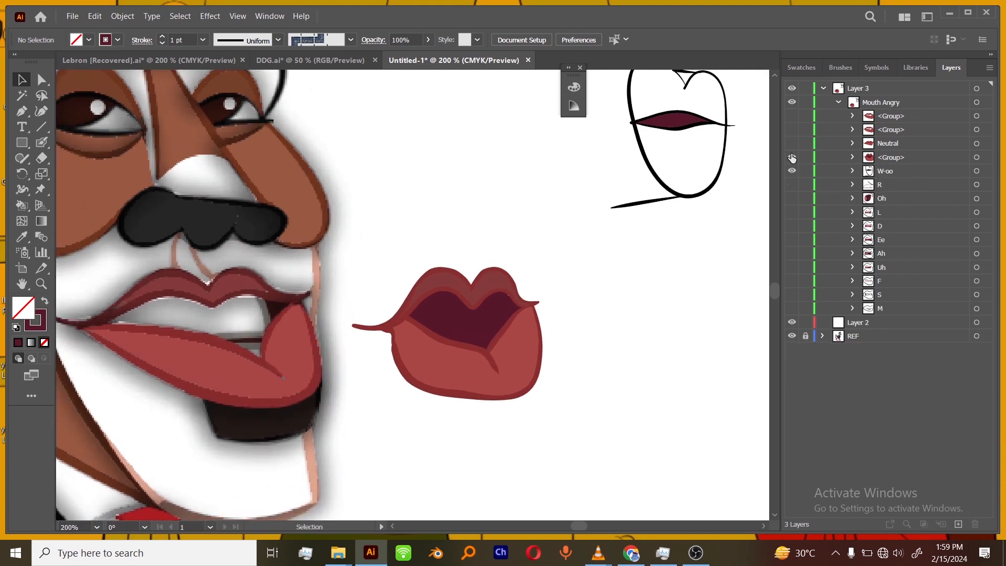
{"action": "left_click", "coordinate": [792, 157]}
{"action": "left_click", "coordinate": [792, 144]}
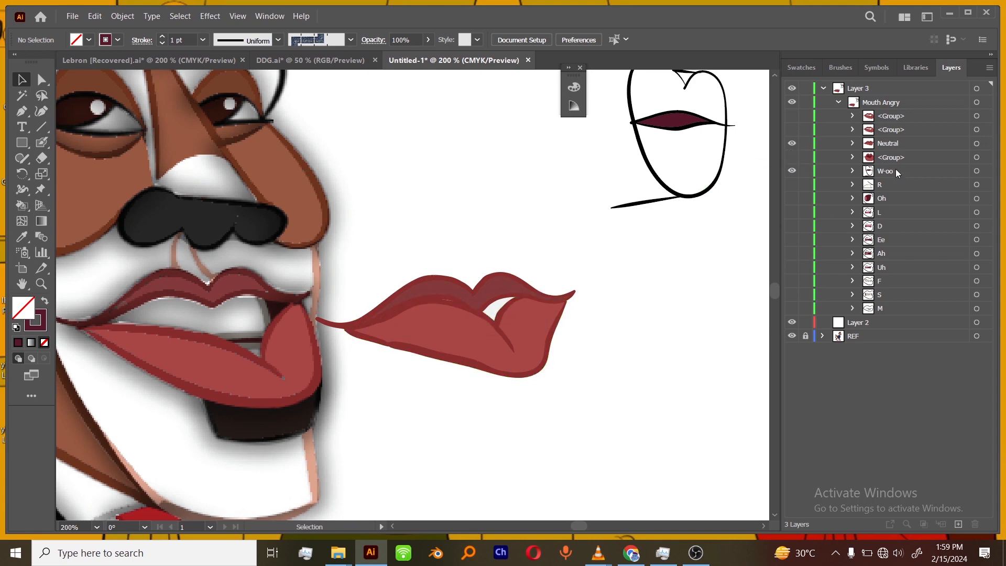
{"action": "left_click", "coordinate": [792, 157]}
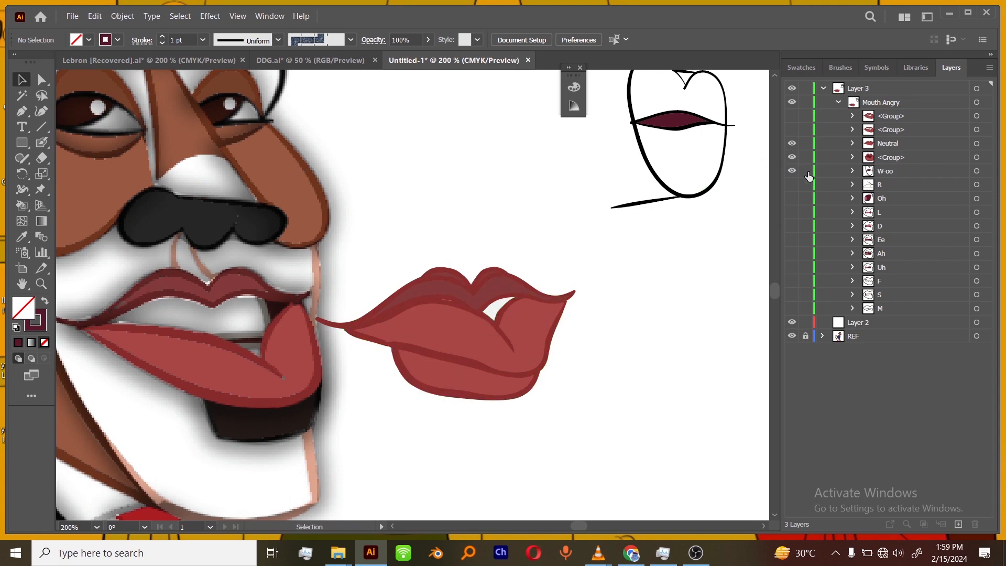
- Move the finished lips group into W-oo and delete the old Live Paint sketch from it
{"action": "left_click", "coordinate": [904, 186]}
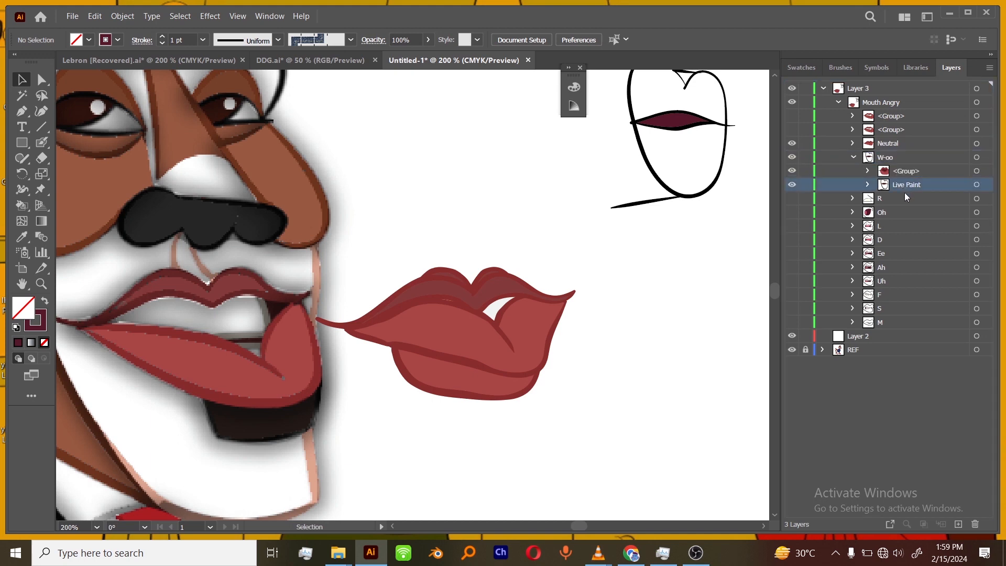
{"action": "left_click", "coordinate": [976, 524]}
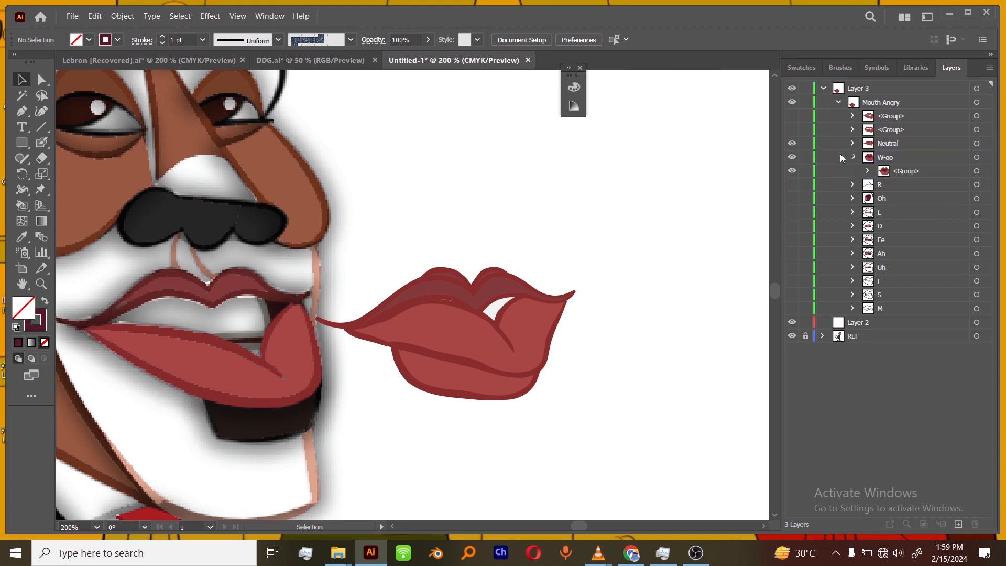
{"action": "left_click", "coordinate": [841, 157]}
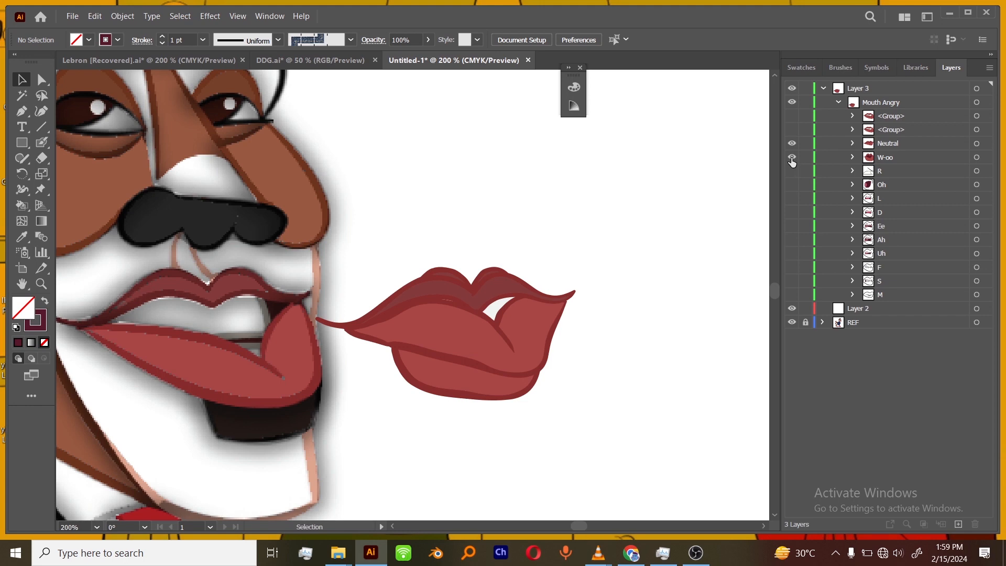
- Compare W-oo with Neutral by switching their visibility, leaving only W-oo shown
{"action": "left_click", "coordinate": [793, 157]}
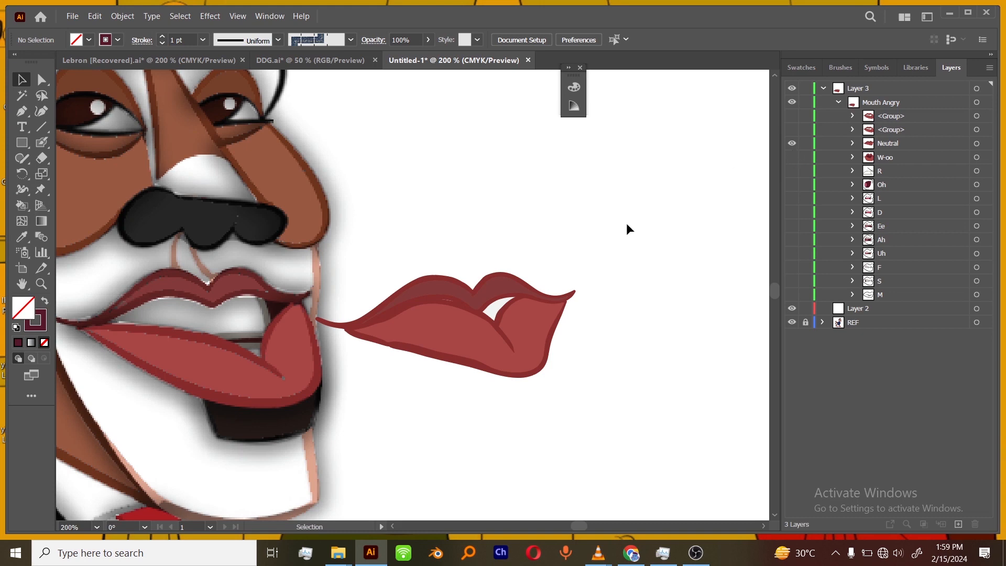
{"action": "left_click", "coordinate": [792, 157]}
{"action": "left_click", "coordinate": [792, 143]}
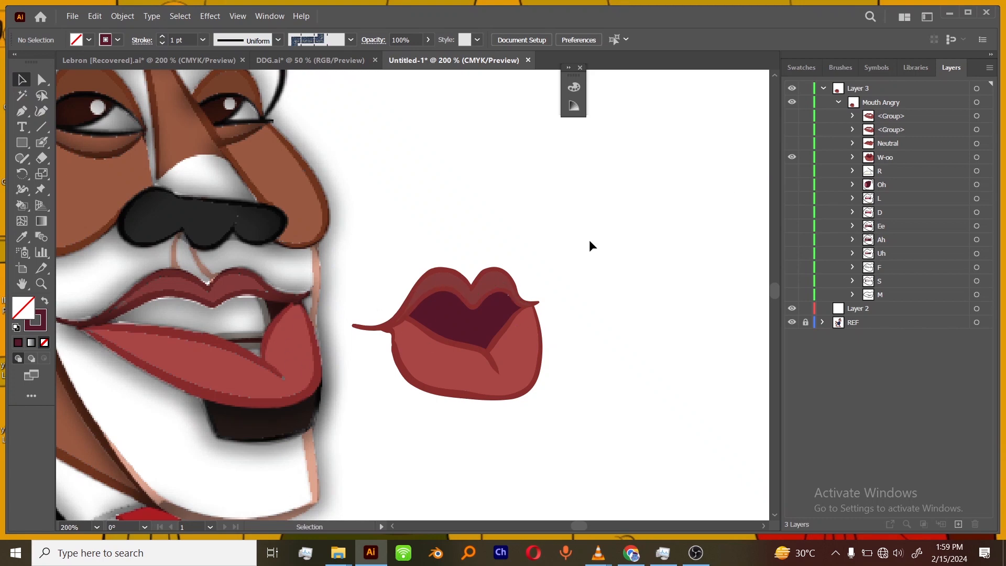
- Show the R sketch in place of W-oo, and add a visible copy of the open lips-and-teeth group directly above R
{"action": "left_click", "coordinate": [792, 171]}
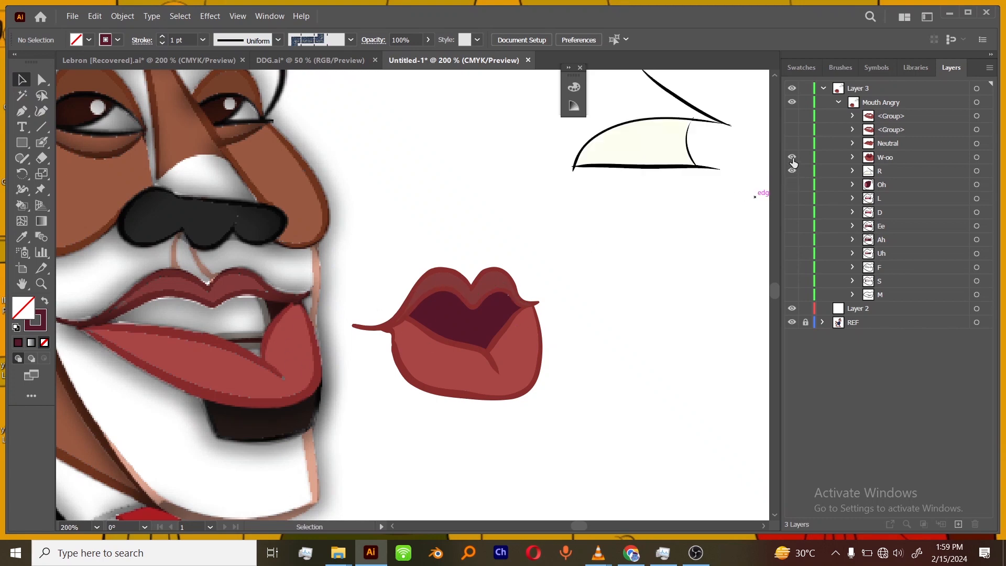
{"action": "left_click", "coordinate": [792, 158]}
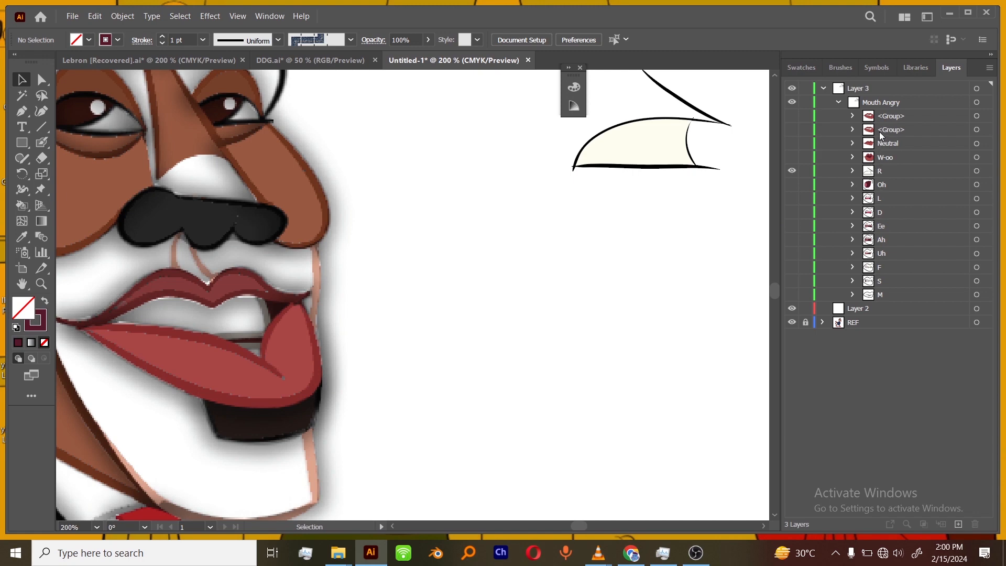
{"action": "mouse_move", "coordinate": [882, 136]}
{"action": "left_mouse_down"}
{"action": "mouse_move", "coordinate": [902, 139]}
{"action": "mouse_move", "coordinate": [882, 171]}
{"action": "left_mouse_up"}
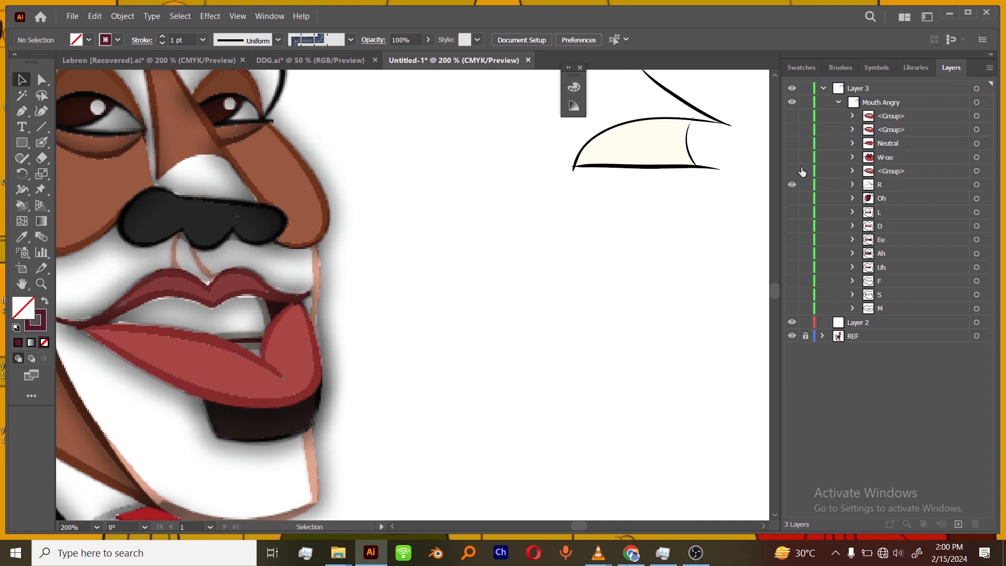
{"action": "left_click", "coordinate": [792, 171]}
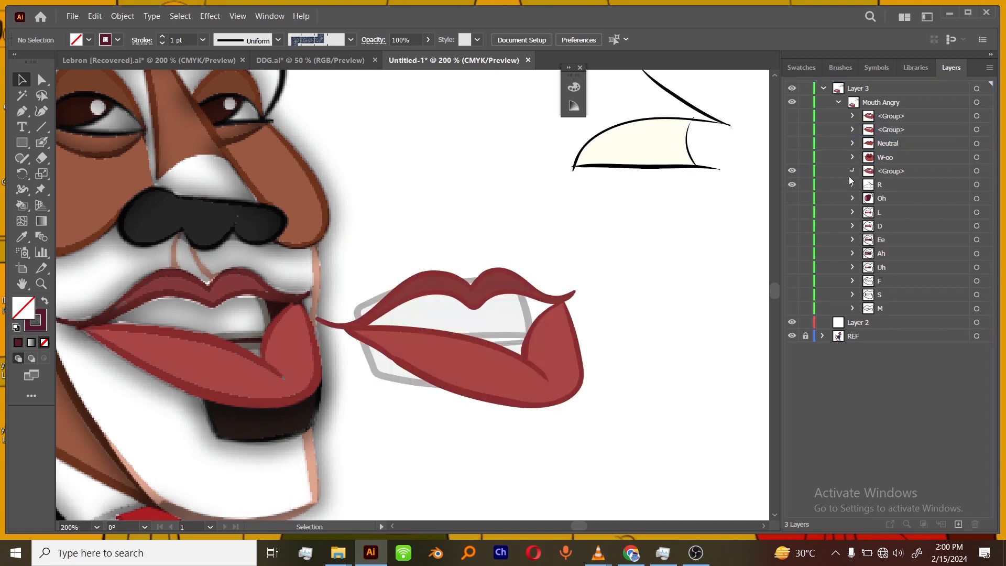
- Nudge the lower teeth group of the new lips copy up towards the upper teeth
{"action": "left_click", "coordinate": [852, 172]}
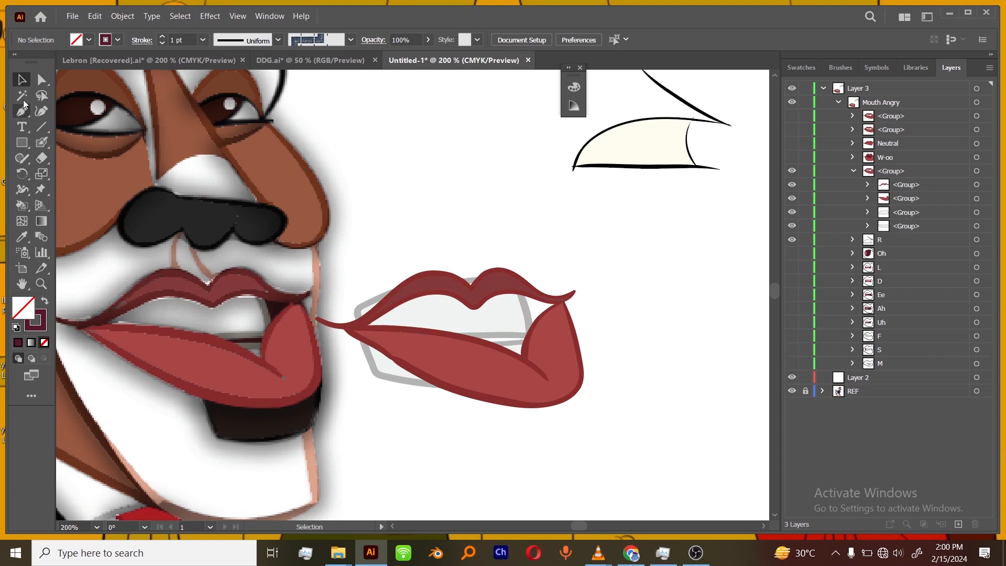
{"action": "left_click", "coordinate": [42, 79]}
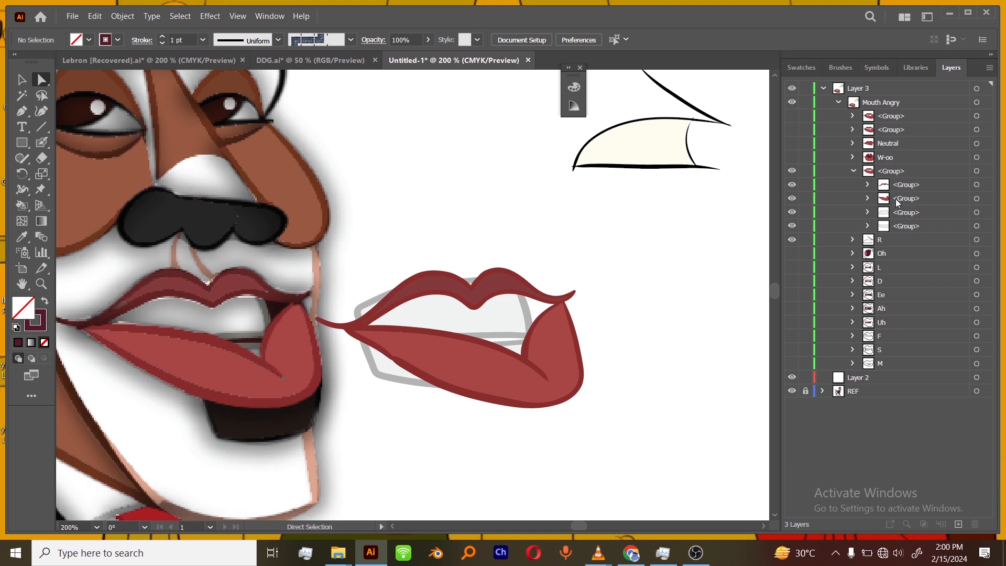
{"action": "left_click", "coordinate": [978, 224]}
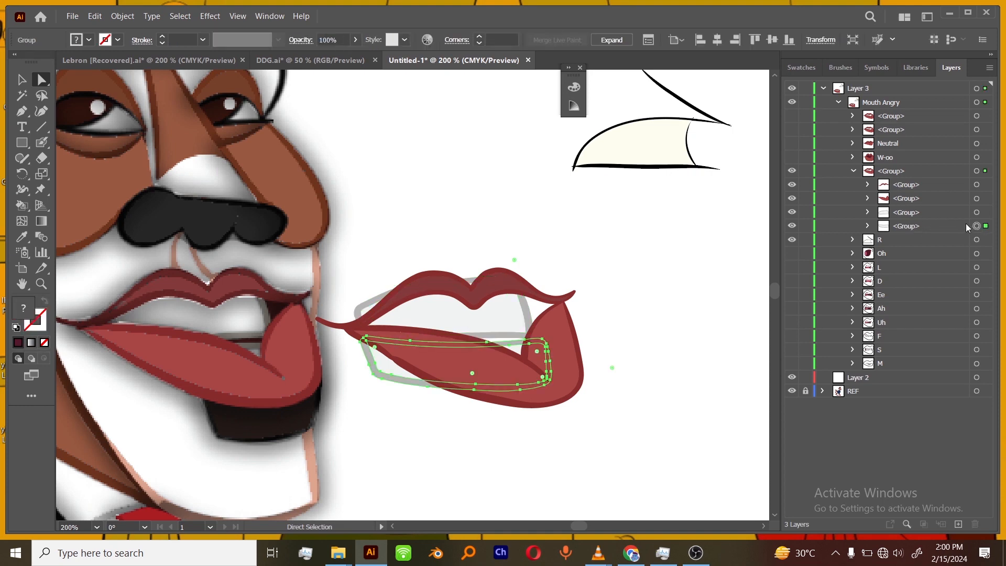
{"action": "key", "text": "Up"}
{"action": "key", "text": "Up"}
{"action": "key", "text": "Up"}
{"action": "key", "text": "Up"}
{"action": "key", "text": "Up"}
{"action": "key", "text": "Up"}
{"action": "key", "text": "Up"}
{"action": "key", "text": "Up"}
{"action": "key", "text": "Up"}
{"action": "key", "text": "Up"}
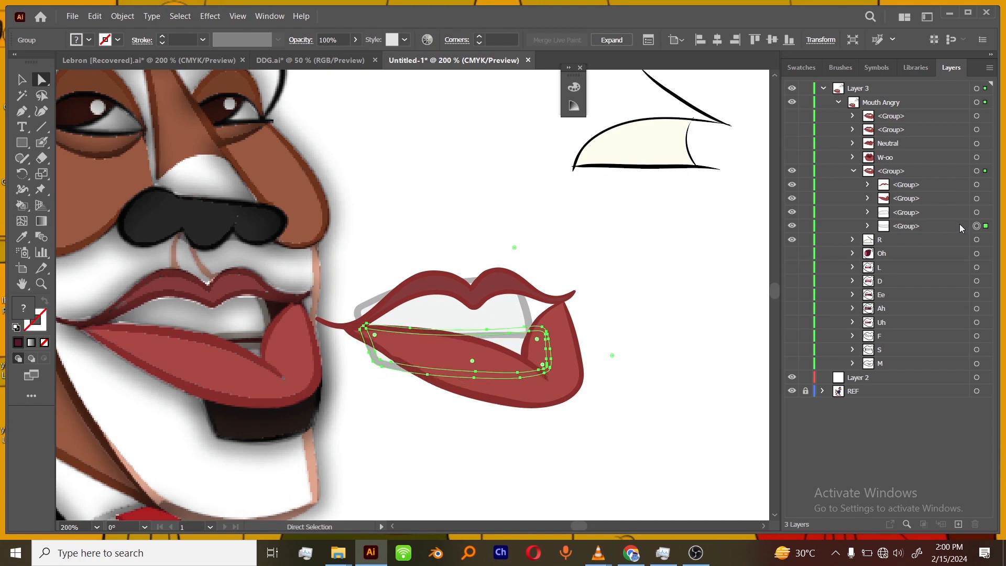
{"action": "left_click", "coordinate": [671, 377]}
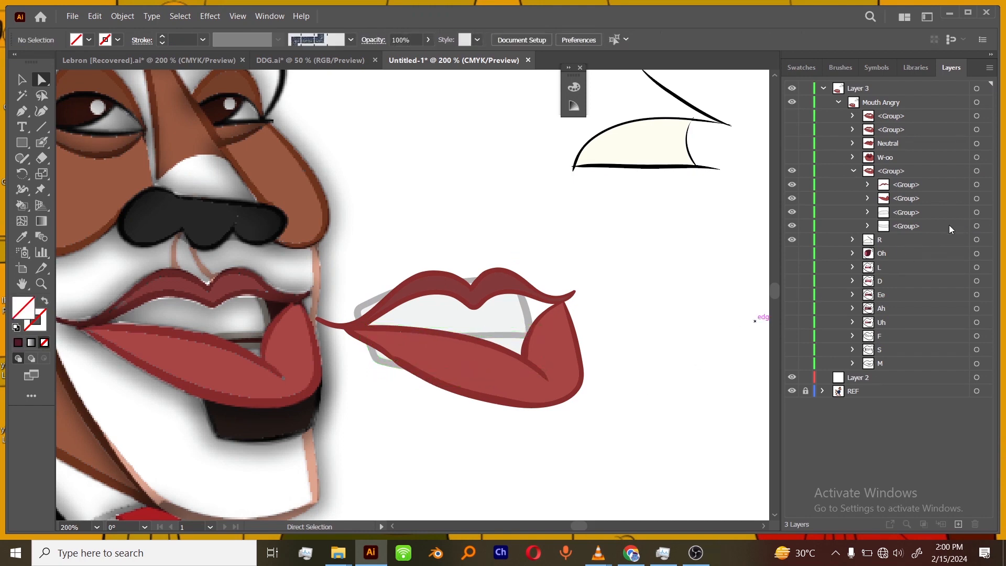
- Nudge the upper and lower teeth groups together slightly upward behind the lips
{"action": "left_click", "coordinate": [976, 226], "text": "shift"}
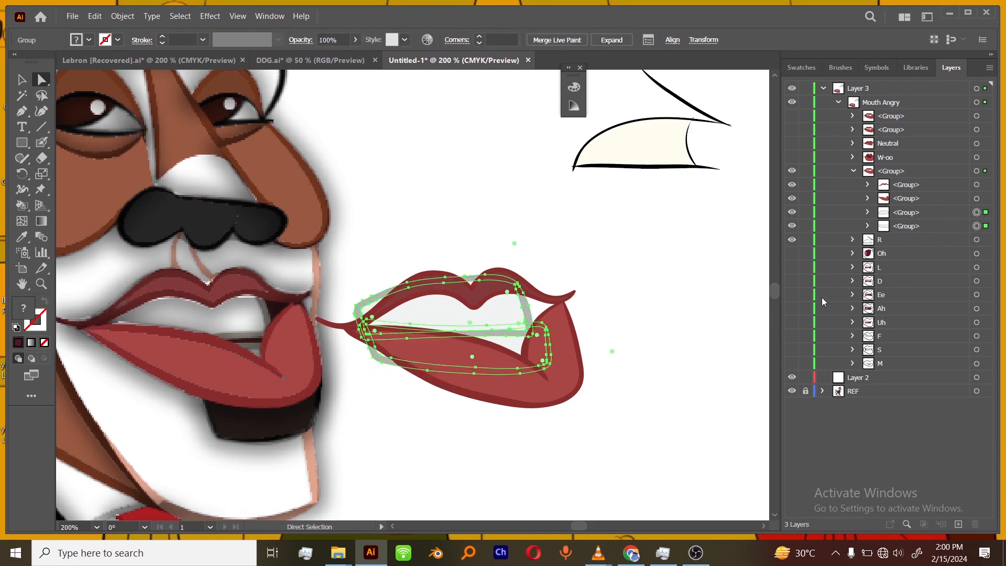
{"action": "key", "text": "Up"}
{"action": "key", "text": "Up"}
{"action": "key", "text": "Up"}
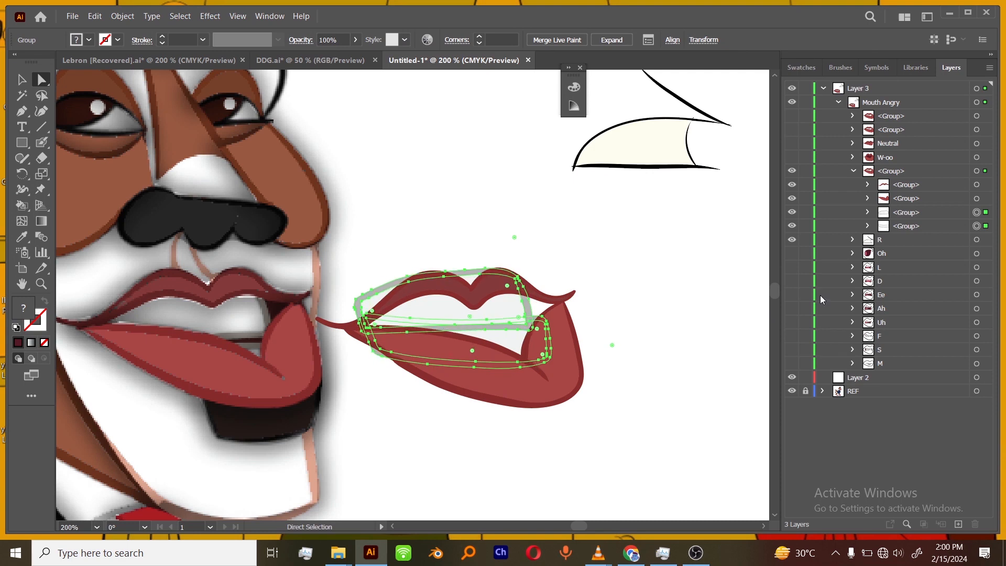
{"action": "left_click", "coordinate": [651, 366]}
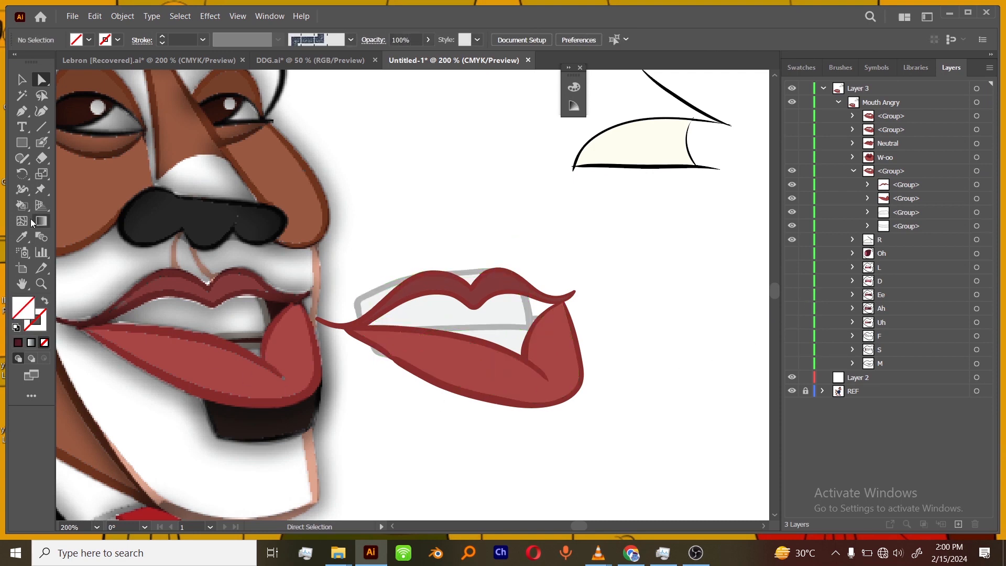
- Set the fill to dark maroon and paint over the gap at the mouth's right corner with the Blob Brush
{"action": "left_click", "coordinate": [27, 237]}
{"action": "left_click", "coordinate": [18, 342]}
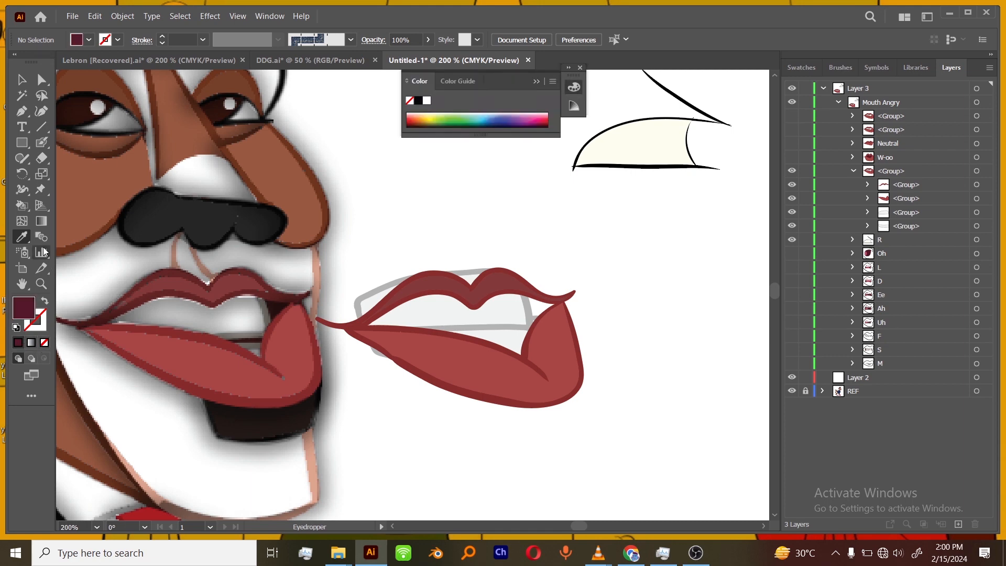
{"action": "left_click", "coordinate": [41, 142]}
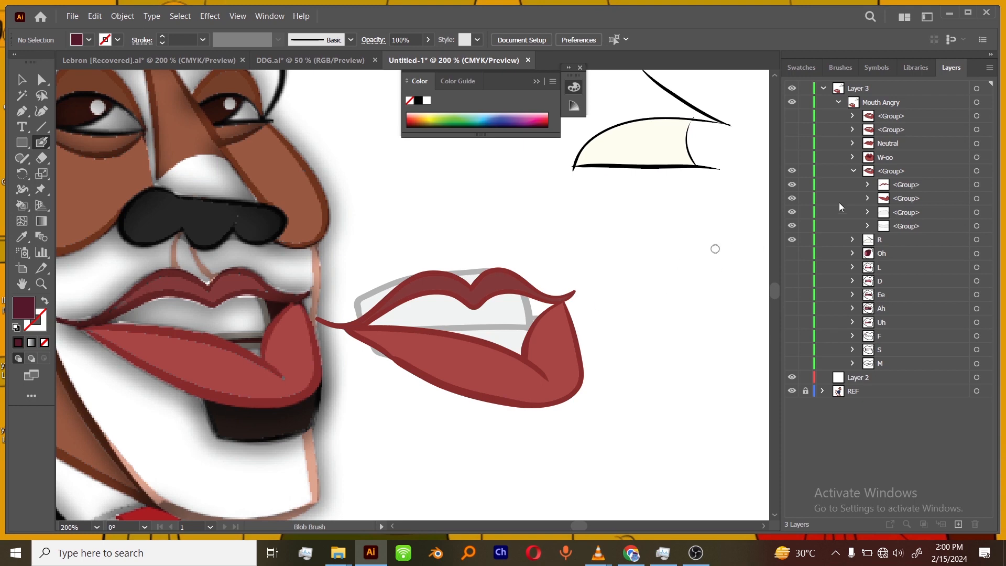
{"action": "mouse_move", "coordinate": [533, 307]}
{"action": "left_mouse_down"}
{"action": "mouse_move", "coordinate": [545, 302]}
{"action": "mouse_move", "coordinate": [536, 314]}
{"action": "left_mouse_up"}
{"action": "left_click_drag", "start_coordinate": [540, 305], "coordinate": [557, 308]}
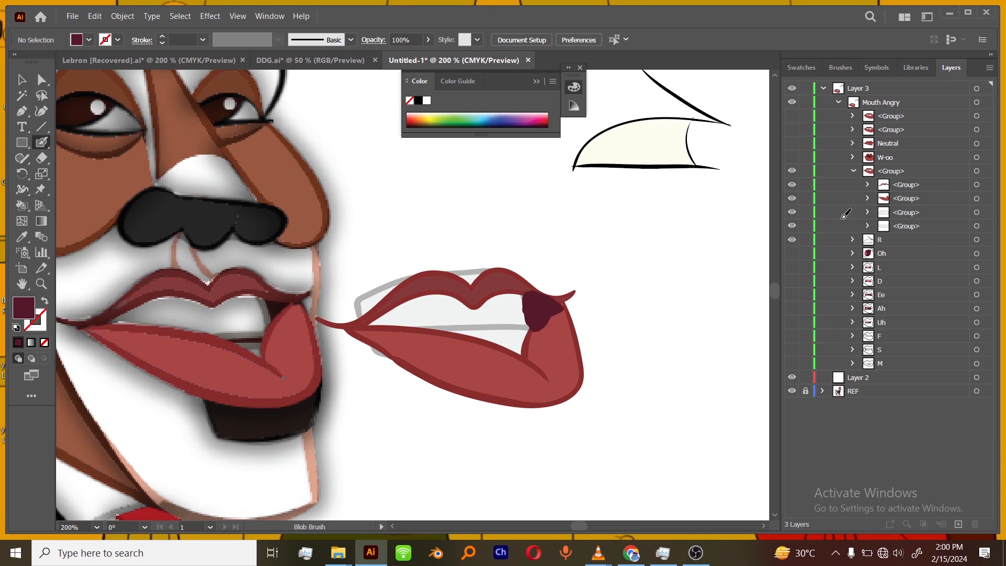
- Move the painted maroon shape to the bottom of the new lips group, beneath the teeth
{"action": "left_click", "coordinate": [886, 104]}
{"action": "left_click_drag", "start_coordinate": [886, 105], "coordinate": [894, 244]}
{"action": "key", "text": "v"}
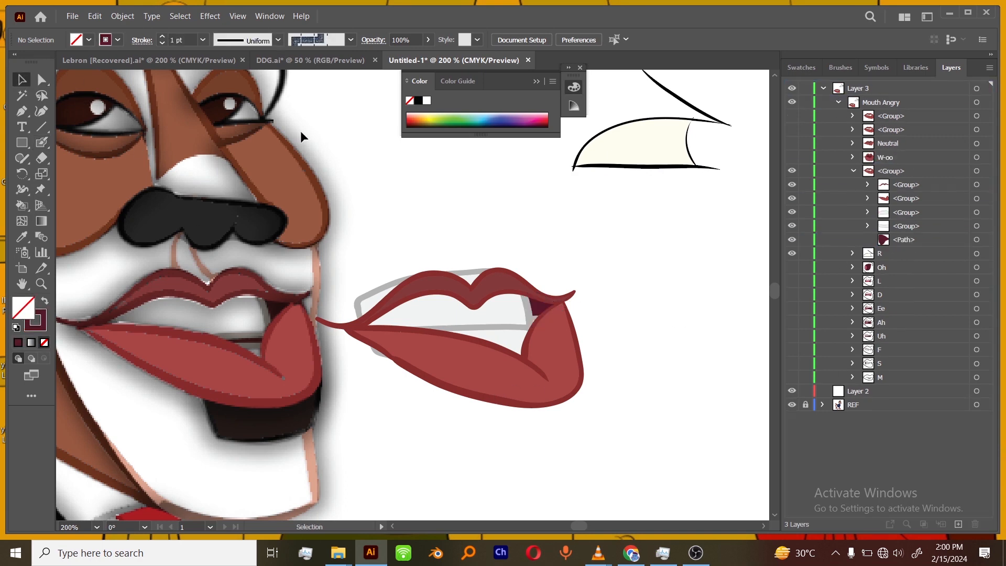
- Puppet Warp the upper lip, removing the outermost pin at each end and pulling both mouth corners slightly inward
{"action": "left_click", "coordinate": [977, 185]}
{"action": "left_click", "coordinate": [42, 192]}
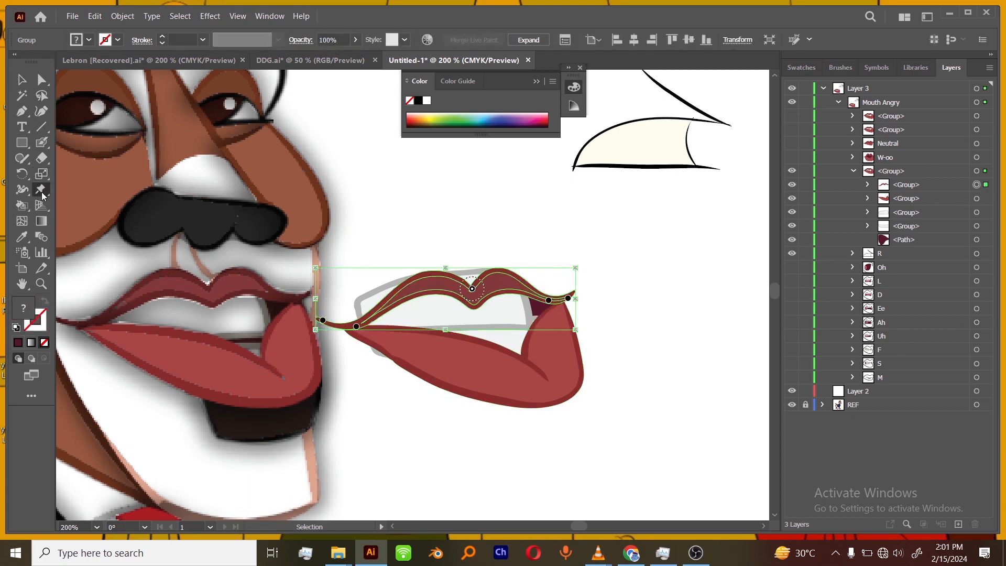
{"action": "left_click", "coordinate": [568, 298]}
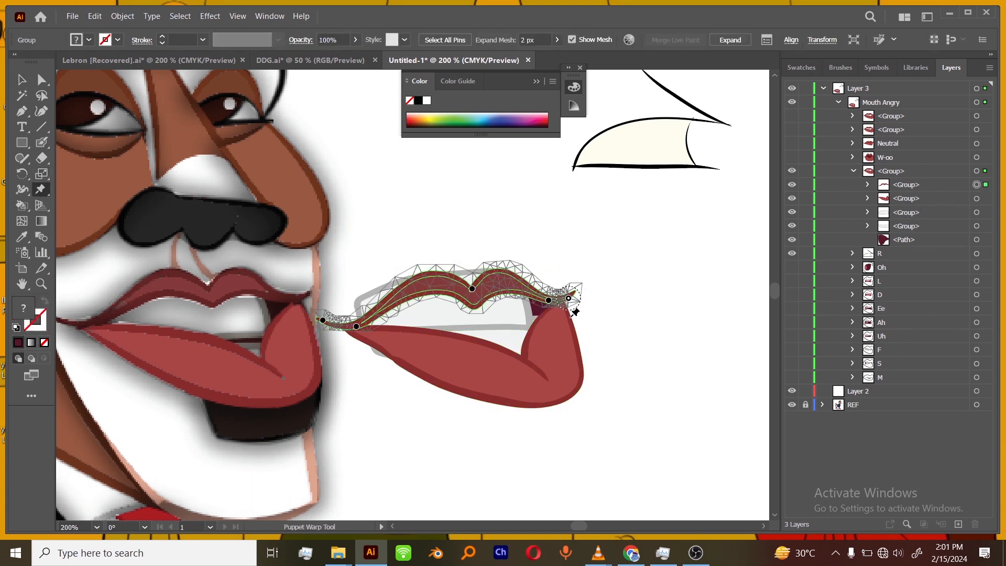
{"action": "key", "text": "Delete"}
{"action": "left_click_drag", "start_coordinate": [549, 300], "coordinate": [540, 301]}
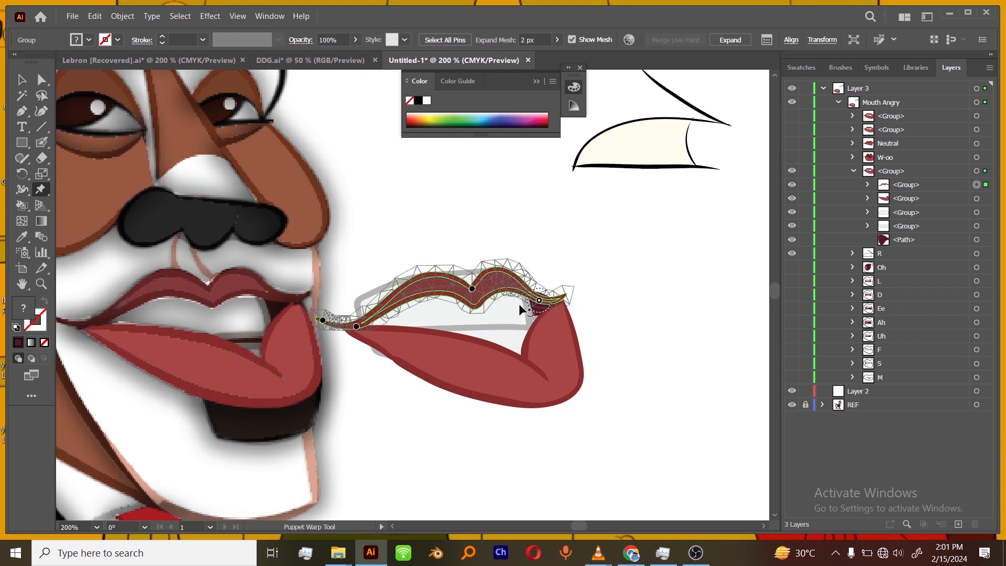
{"action": "left_click", "coordinate": [323, 320]}
{"action": "key", "text": "Delete"}
{"action": "left_click_drag", "start_coordinate": [357, 327], "coordinate": [375, 326]}
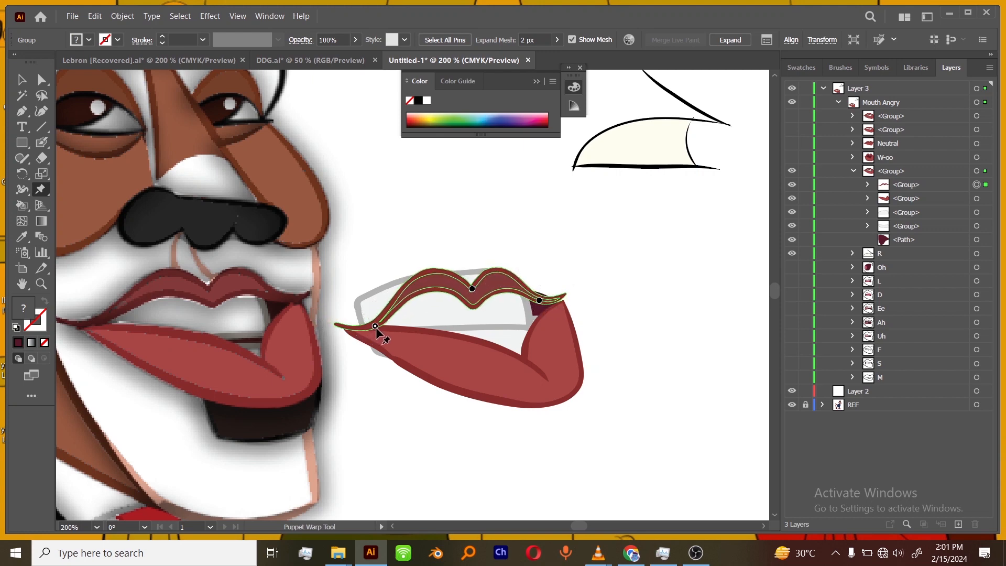
- Puppet Warp the lower lip narrower, pulling both corners and the inner fold pin inward to match the upper lip
{"action": "left_click", "coordinate": [977, 199]}
{"action": "left_click_drag", "start_coordinate": [563, 306], "coordinate": [557, 305]}
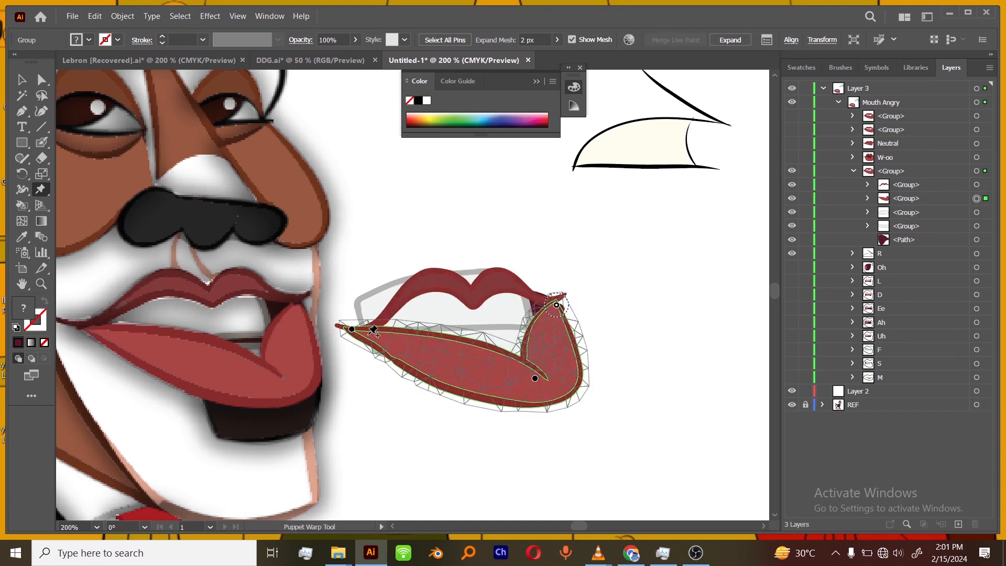
{"action": "left_click_drag", "start_coordinate": [351, 330], "coordinate": [364, 331]}
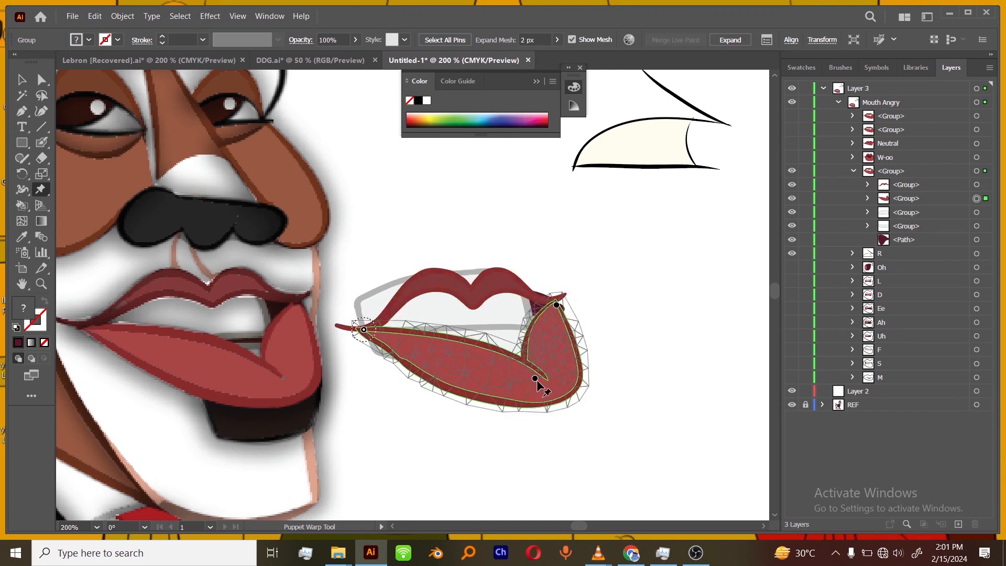
{"action": "left_click_drag", "start_coordinate": [535, 378], "coordinate": [523, 379]}
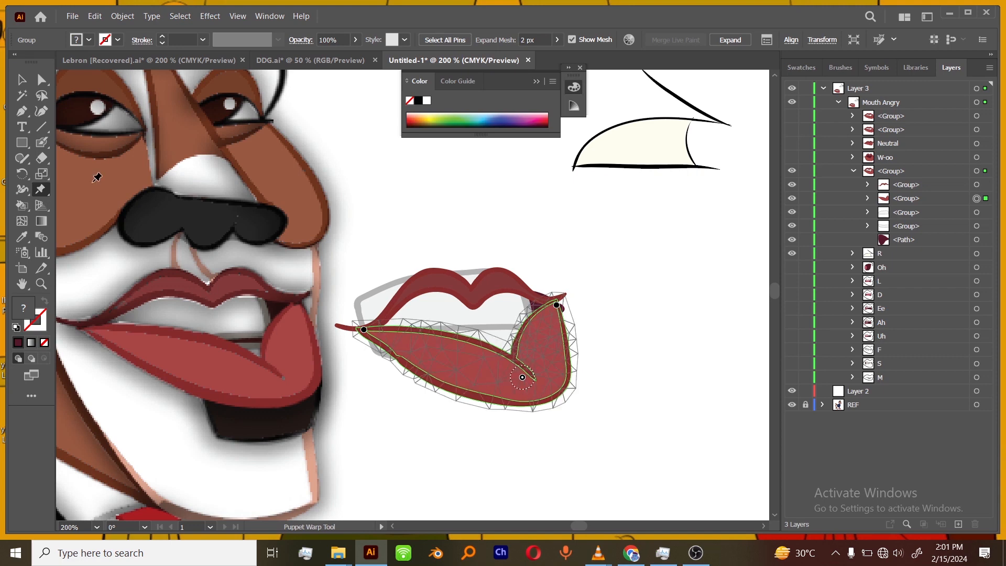
{"action": "key", "text": "v"}
{"action": "left_click", "coordinate": [671, 317]}
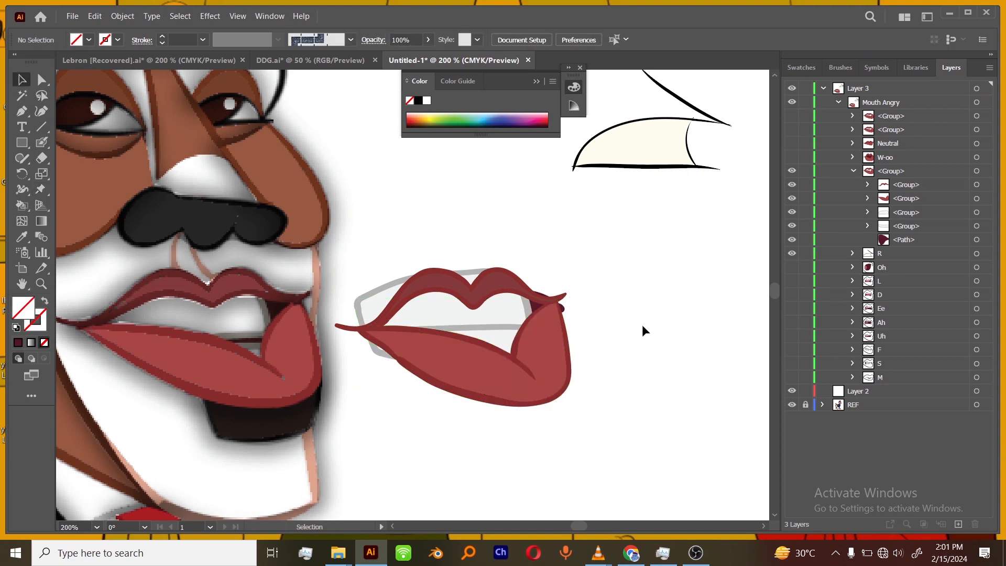
- Erase the parts of the dark maroon shape that stick out beyond the lips at the mouth's right corner
{"action": "left_click", "coordinate": [976, 241]}
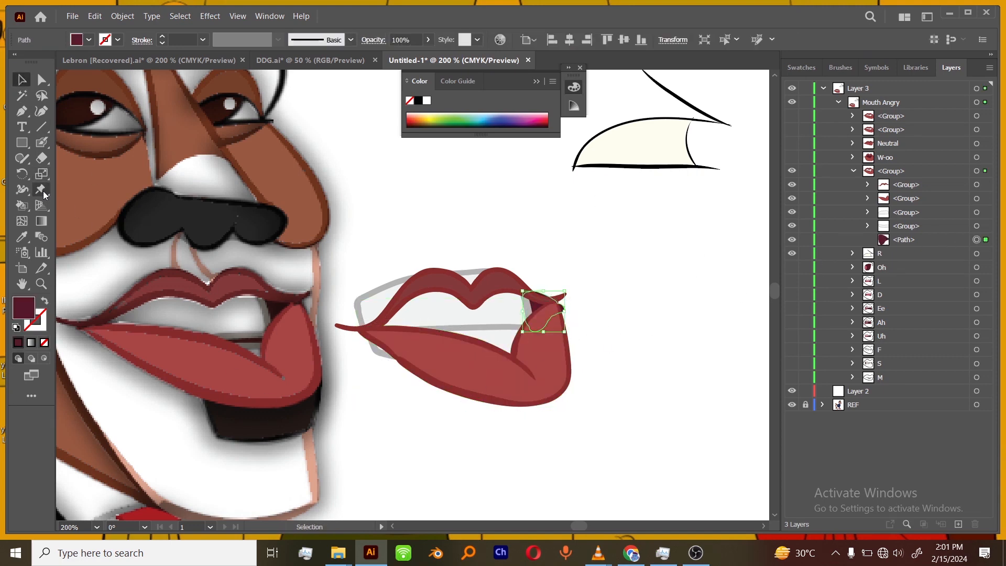
{"action": "left_click", "coordinate": [42, 158]}
{"action": "left_click", "coordinate": [578, 302]}
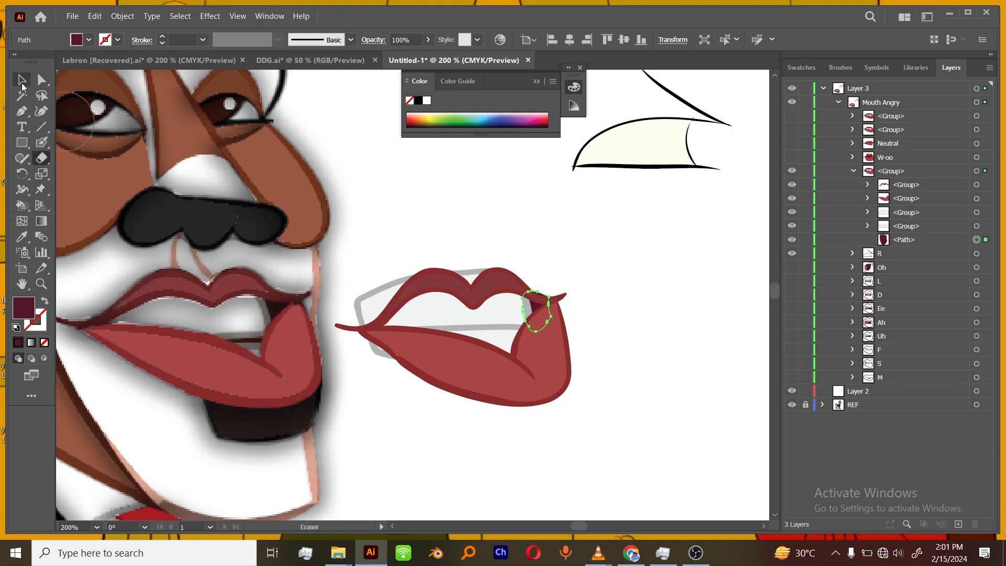
{"action": "key", "text": "v"}
{"action": "left_click", "coordinate": [650, 274]}
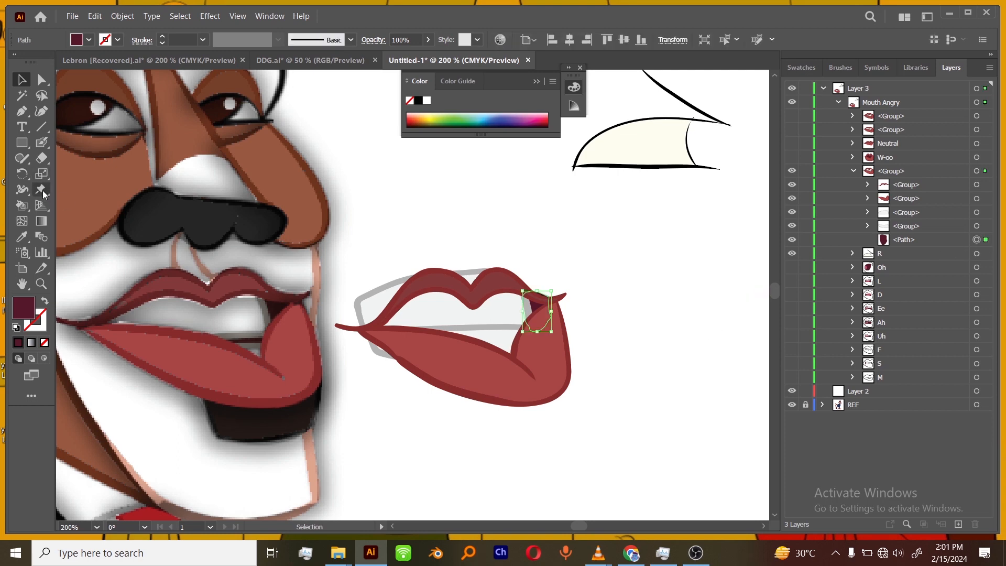
{"action": "left_click", "coordinate": [42, 157]}
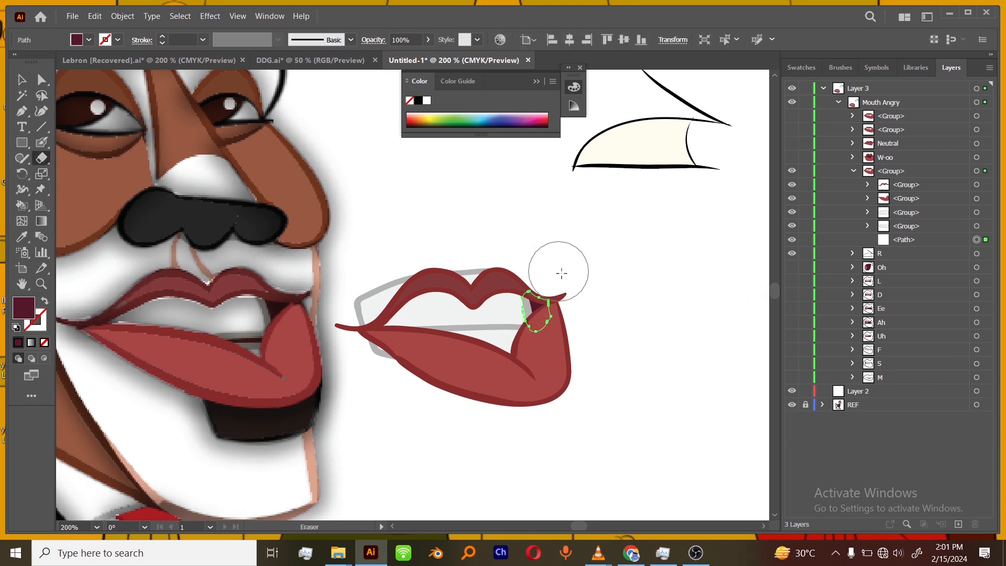
{"action": "key", "text": "v"}
{"action": "left_click", "coordinate": [648, 301]}
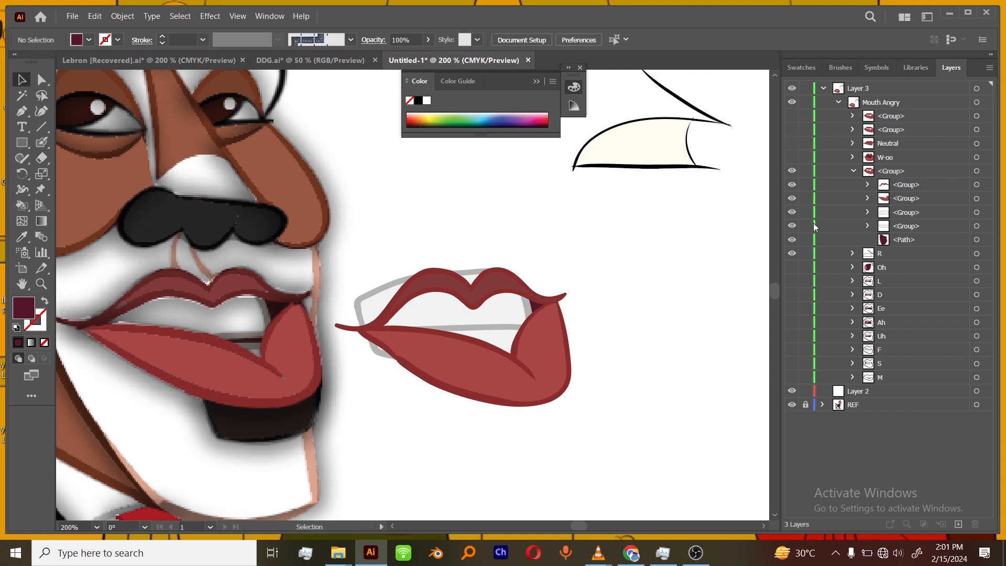
- Move the finished lips-and-teeth group into the R group and delete the Live Paint sketch there
{"action": "left_click", "coordinate": [895, 173]}
{"action": "left_click", "coordinate": [854, 171]}
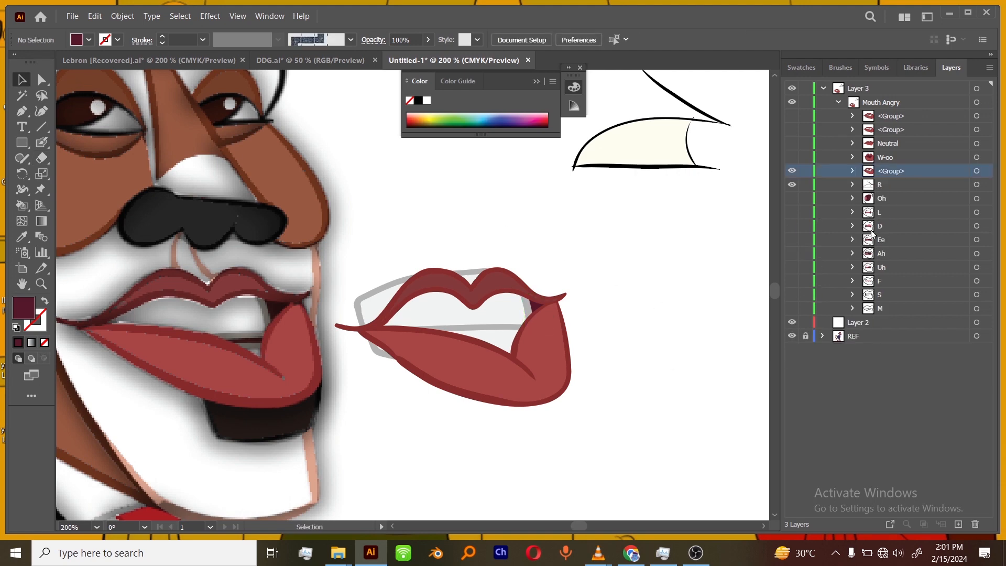
{"action": "left_click", "coordinate": [852, 184]}
{"action": "left_click", "coordinate": [907, 199]}
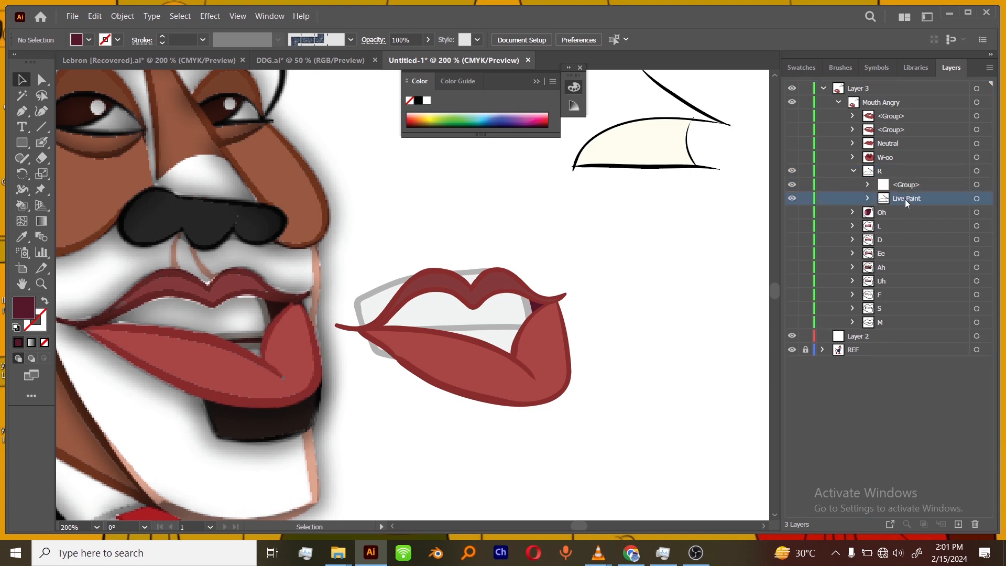
{"action": "left_click", "coordinate": [971, 521]}
{"action": "left_click", "coordinate": [853, 171]}
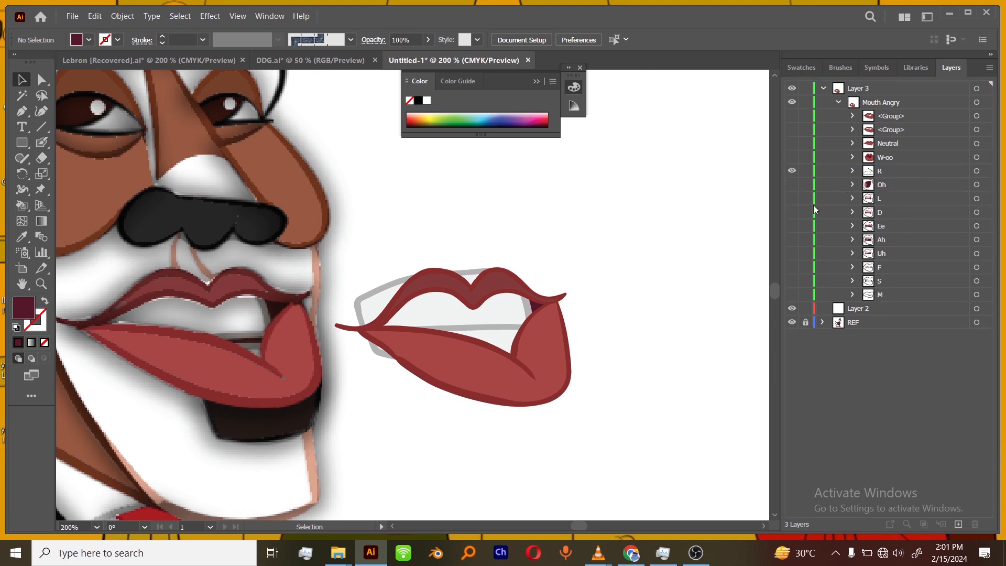
{"action": "left_click", "coordinate": [854, 171]}
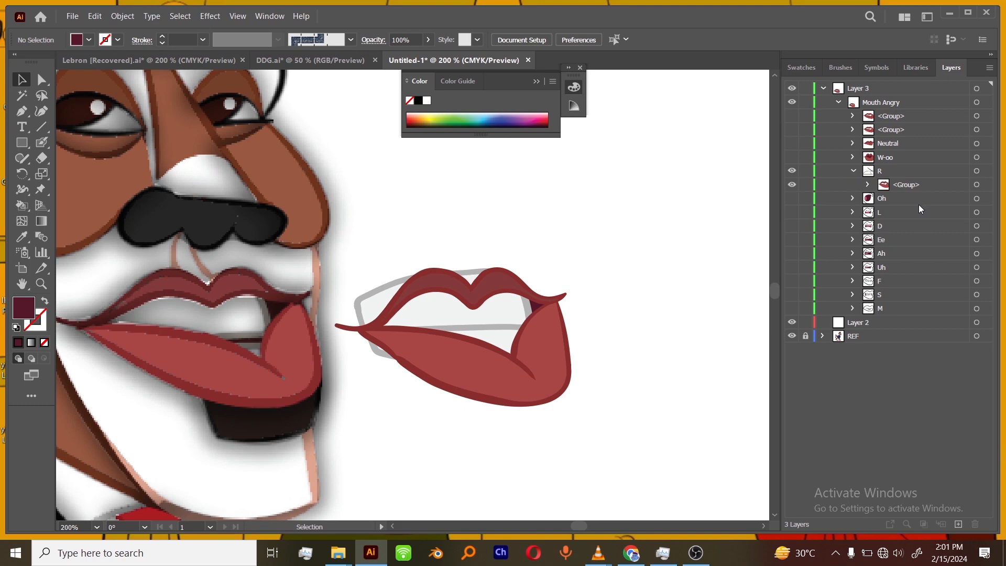
{"action": "left_click", "coordinate": [853, 171]}
- Hide the R mouth and show the Oh sketch together with the W-oo mouth
{"action": "left_click", "coordinate": [792, 185]}
{"action": "left_click", "coordinate": [792, 171]}
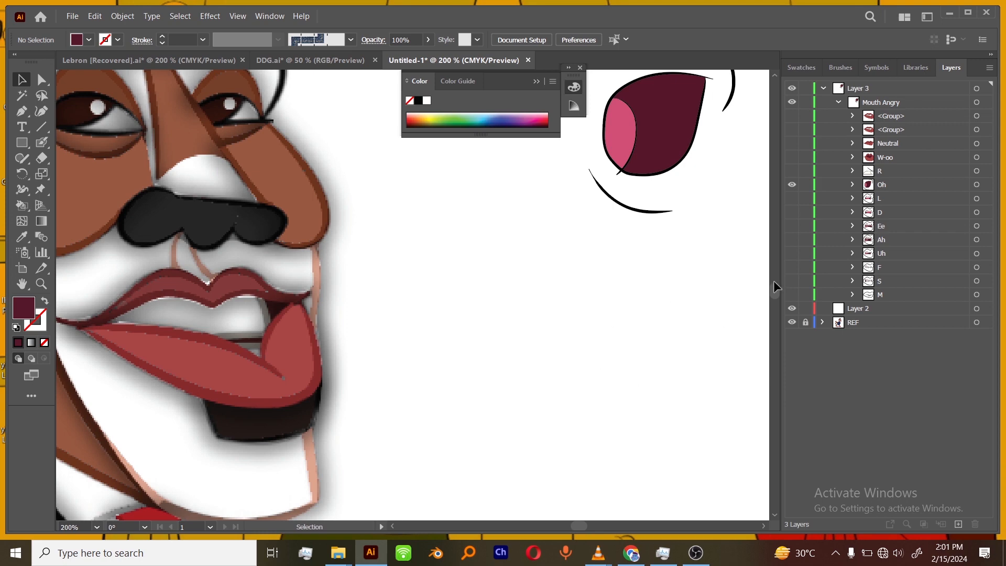
{"action": "left_click", "coordinate": [884, 146]}
{"action": "left_click", "coordinate": [885, 131]}
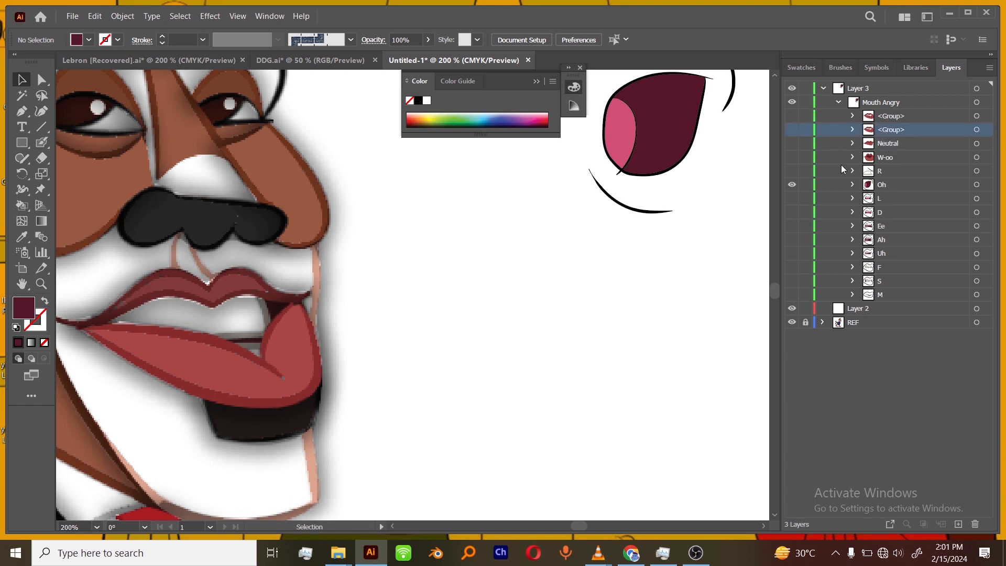
{"action": "left_click", "coordinate": [793, 158]}
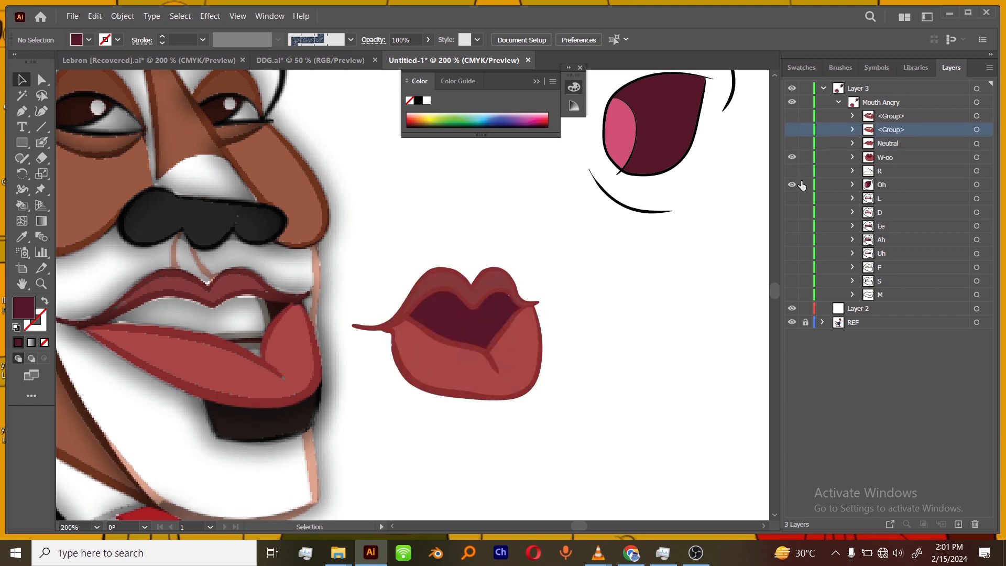
- Duplicate the lips group from W-oo to just above Oh and hide the W-oo mouth
{"action": "left_click", "coordinate": [879, 159]}
{"action": "left_click", "coordinate": [853, 157]}
{"action": "left_click", "coordinate": [906, 173]}
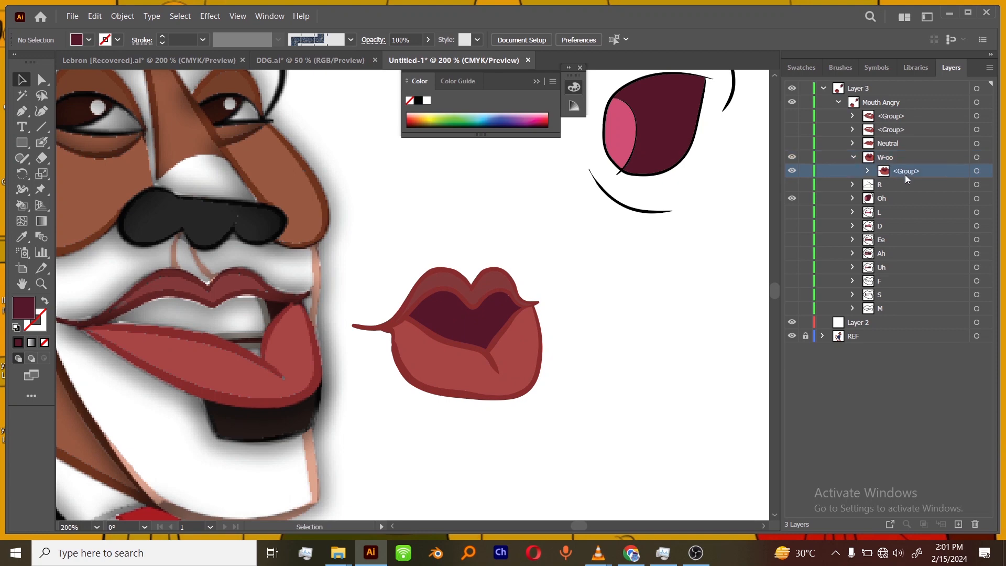
{"action": "left_click_drag", "start_coordinate": [904, 172], "coordinate": [904, 194], "text": "alt"}
{"action": "left_click", "coordinate": [854, 158]}
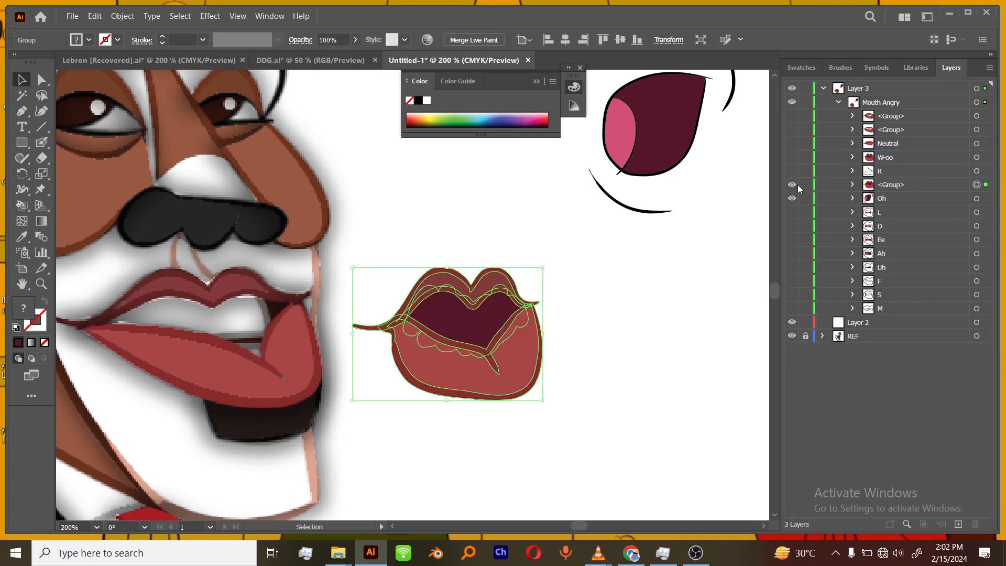
- Puppet Warp the copied lower lip, pulling its middle pins downward and its side pins outward to open the mouth wider
{"action": "left_click", "coordinate": [853, 185]}
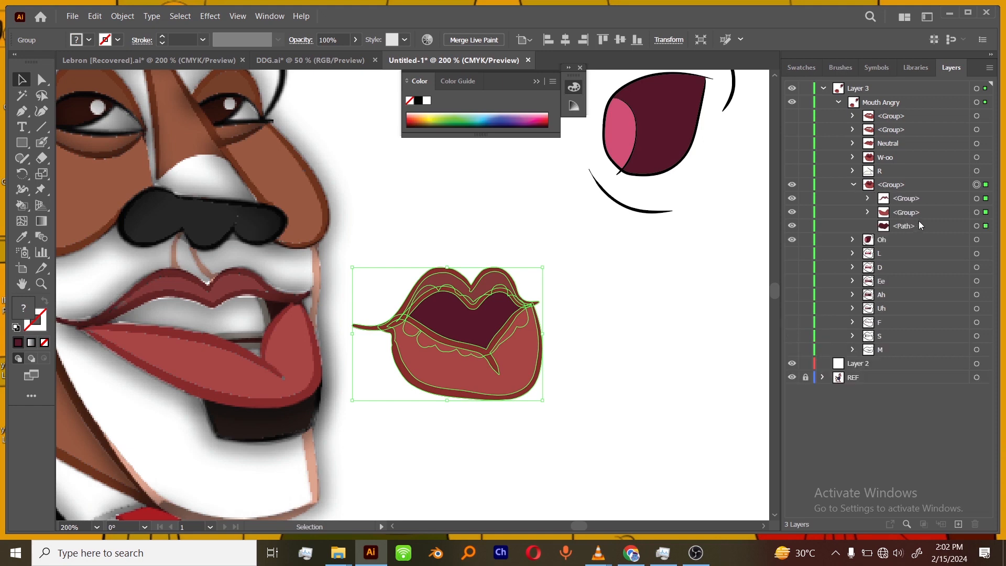
{"action": "left_click", "coordinate": [977, 198]}
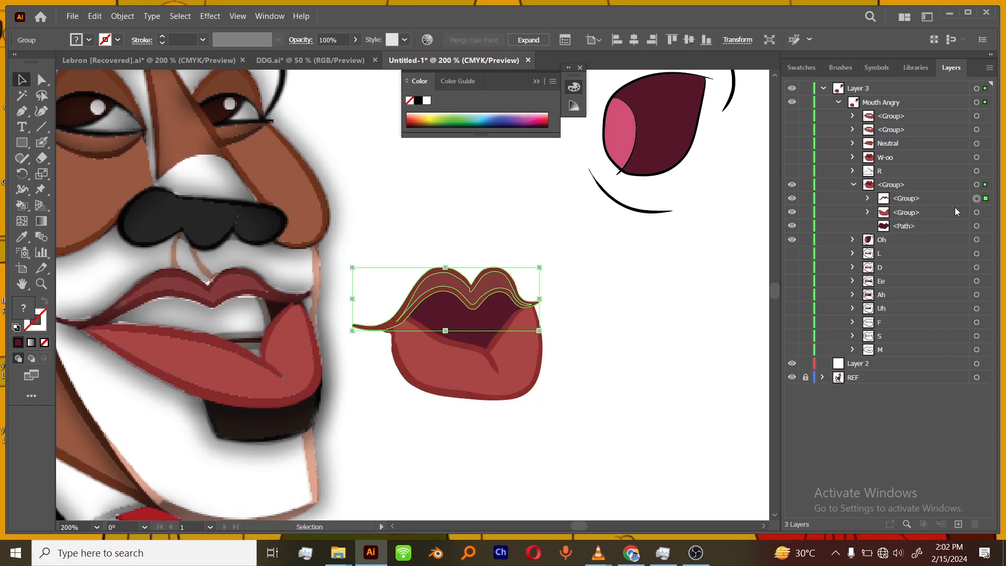
{"action": "left_click", "coordinate": [978, 213]}
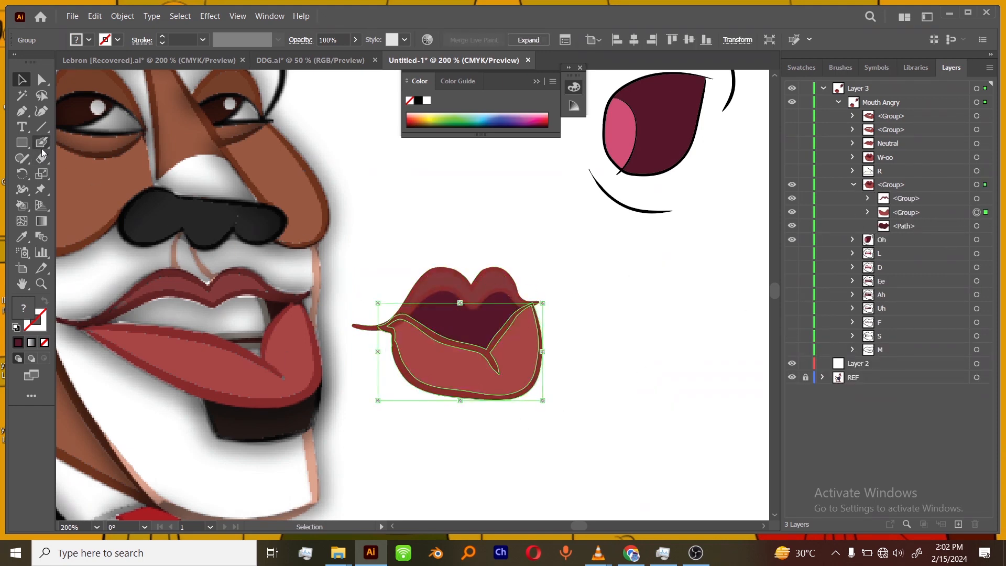
{"action": "left_click", "coordinate": [42, 191]}
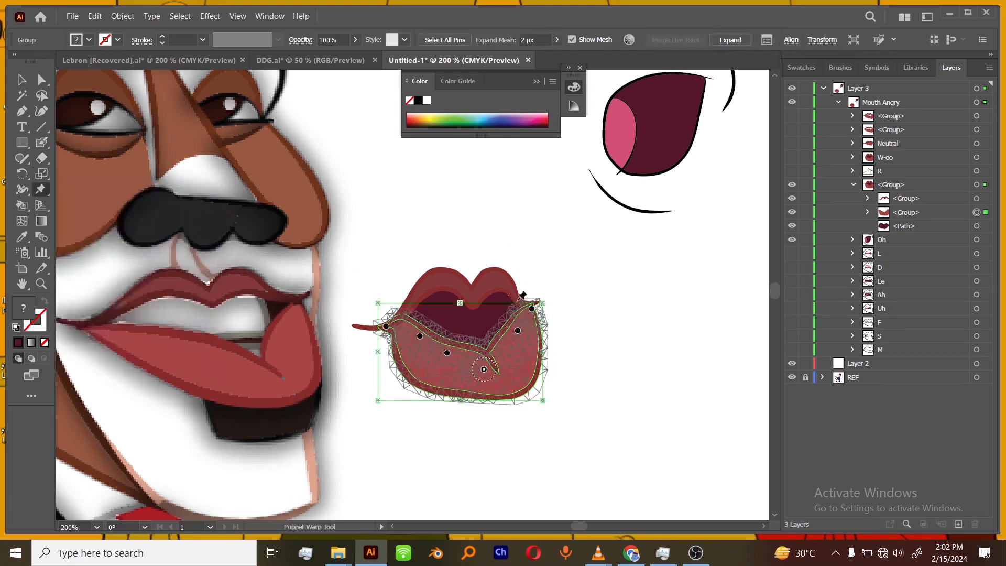
{"action": "left_click_drag", "start_coordinate": [483, 377], "coordinate": [484, 402]}
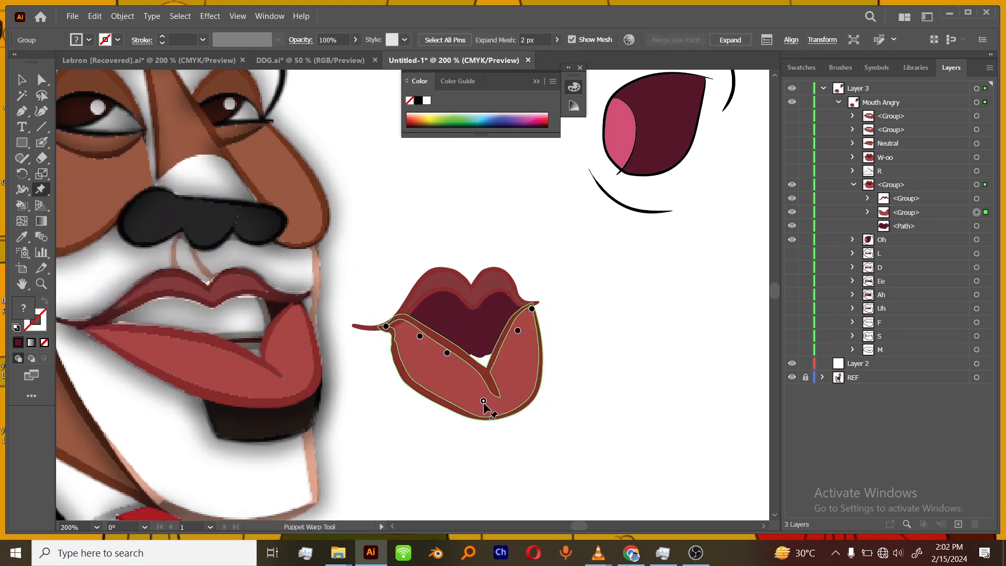
{"action": "left_click_drag", "start_coordinate": [448, 352], "coordinate": [435, 380]}
{"action": "left_click_drag", "start_coordinate": [420, 336], "coordinate": [410, 350]}
{"action": "left_click_drag", "start_coordinate": [519, 332], "coordinate": [526, 343]}
{"action": "left_click_drag", "start_coordinate": [532, 309], "coordinate": [534, 309]}
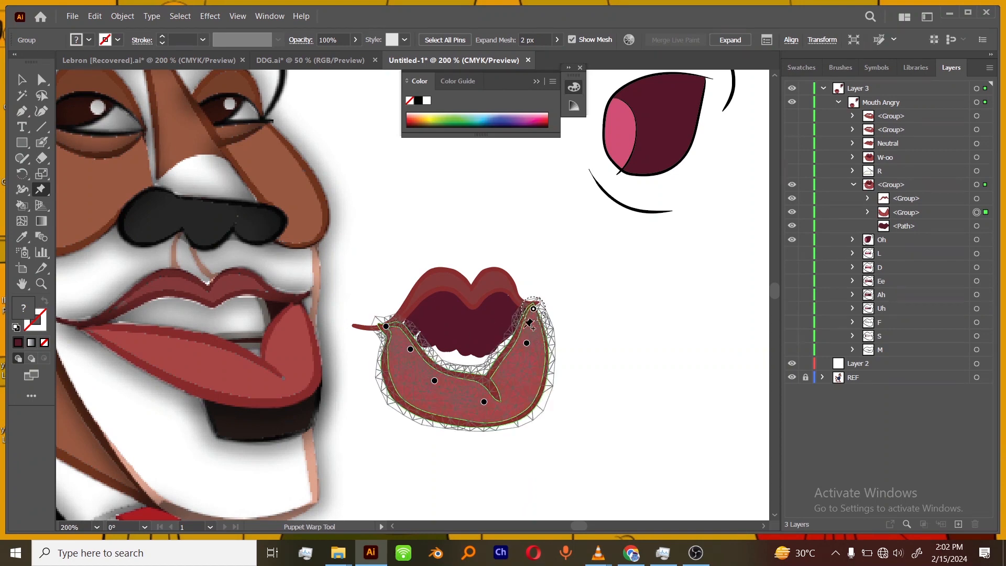
{"action": "left_click_drag", "start_coordinate": [435, 381], "coordinate": [484, 407]}
{"action": "key", "text": "v"}
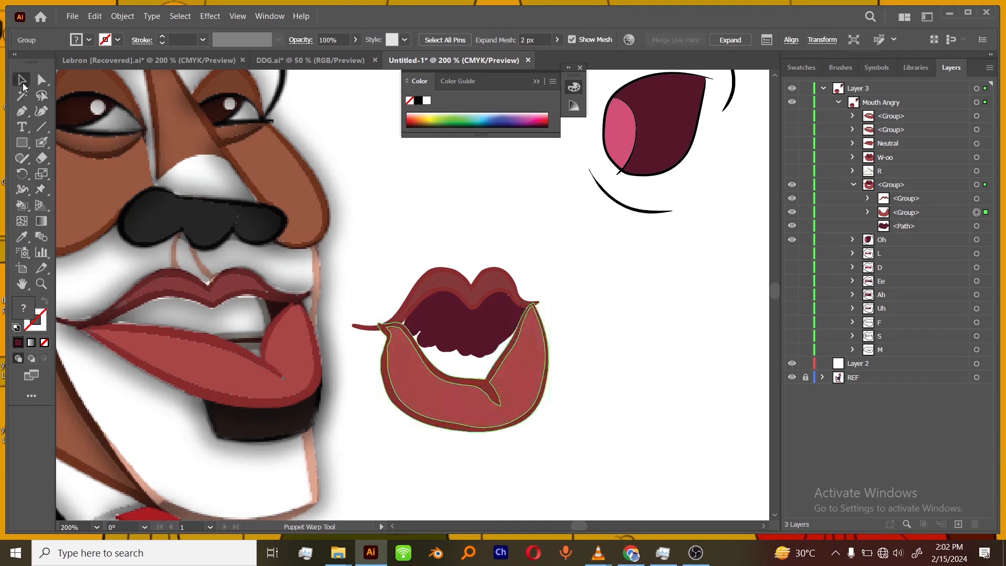
{"action": "left_click", "coordinate": [684, 354]}
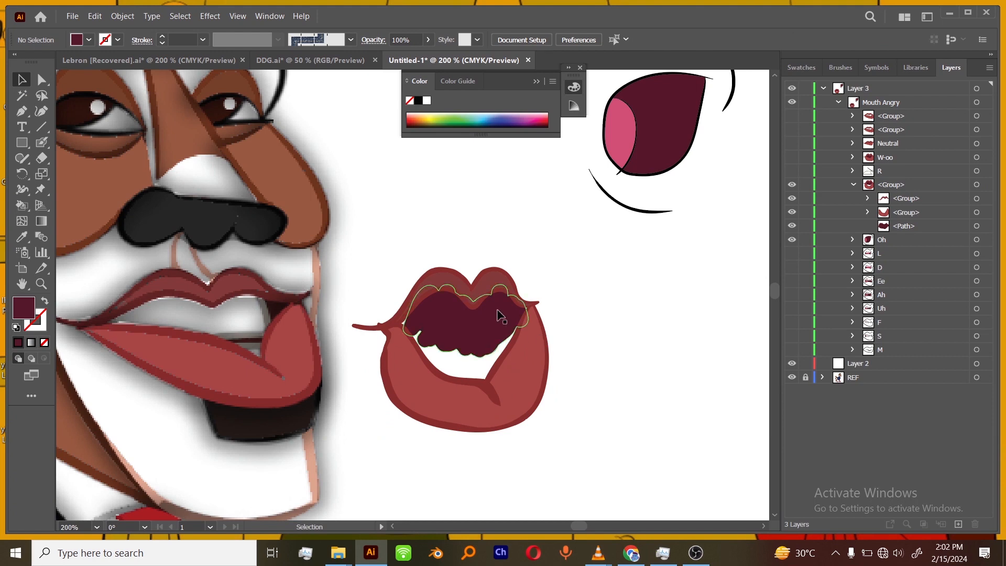
- Extend the dark maroon mouth interior with the Blob Brush to fill the gap above the lowered lip
{"action": "left_click", "coordinate": [41, 142]}
{"action": "mouse_move", "coordinate": [412, 330]}
{"action": "left_mouse_down"}
{"action": "mouse_move", "coordinate": [442, 359]}
{"action": "mouse_move", "coordinate": [433, 370]}
{"action": "mouse_move", "coordinate": [472, 361]}
{"action": "mouse_move", "coordinate": [452, 381]}
{"action": "mouse_move", "coordinate": [486, 352]}
{"action": "mouse_move", "coordinate": [488, 376]}
{"action": "mouse_move", "coordinate": [516, 337]}
{"action": "mouse_move", "coordinate": [513, 353]}
{"action": "mouse_move", "coordinate": [477, 360]}
{"action": "mouse_move", "coordinate": [472, 371]}
{"action": "mouse_move", "coordinate": [507, 346]}
{"action": "mouse_move", "coordinate": [524, 314]}
{"action": "mouse_move", "coordinate": [486, 382]}
{"action": "left_mouse_up"}
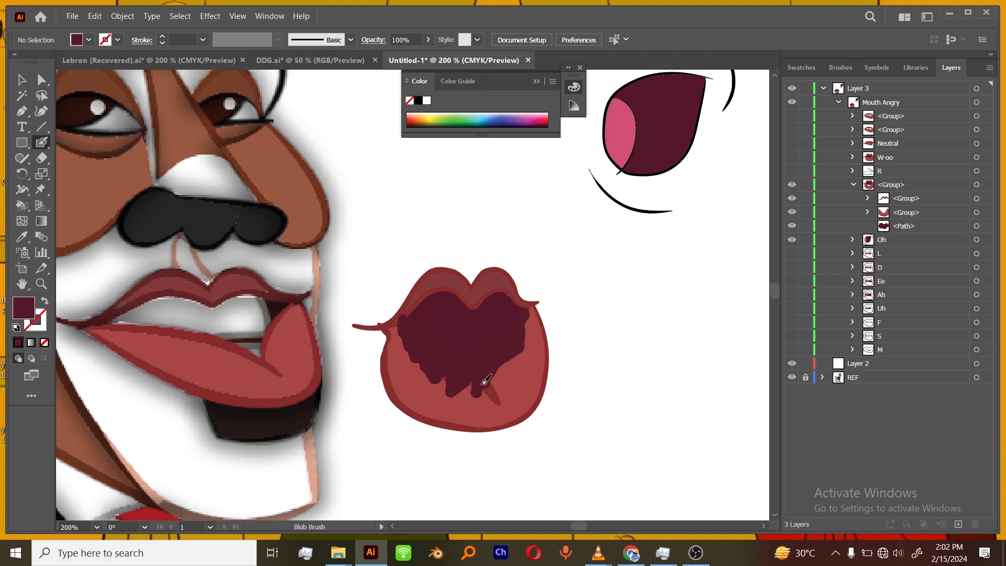
{"action": "left_click", "coordinate": [22, 79]}
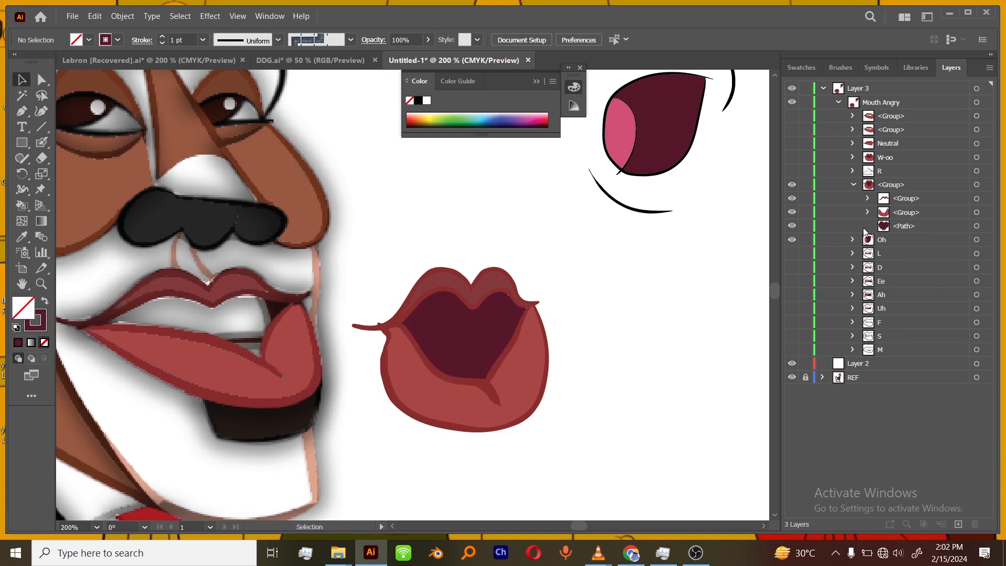
- Sample black from the Oh sketch's outline and draw two curved tongue lines inside the mouth with the Blob Brush
{"action": "key", "text": "i"}
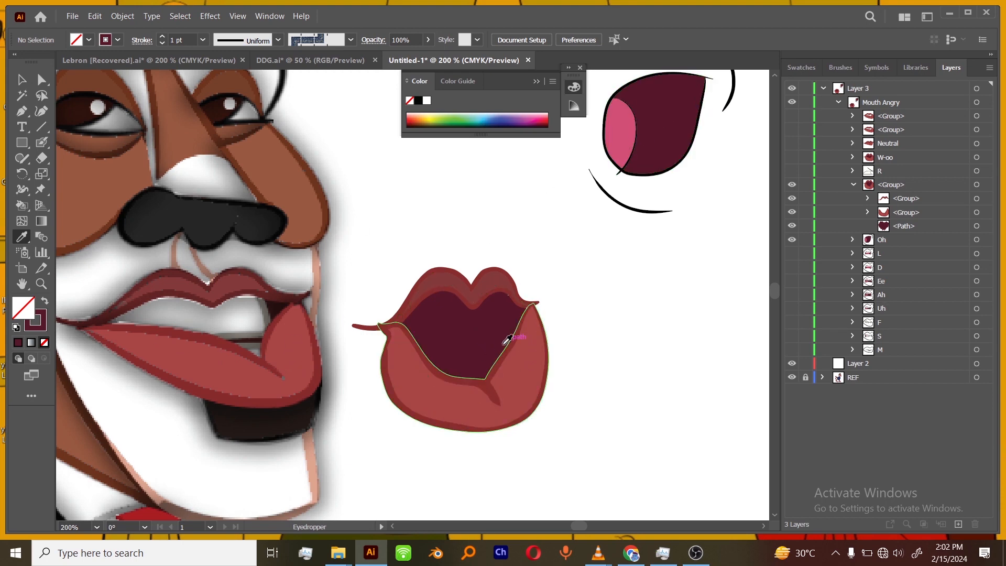
{"action": "left_click", "coordinate": [669, 167]}
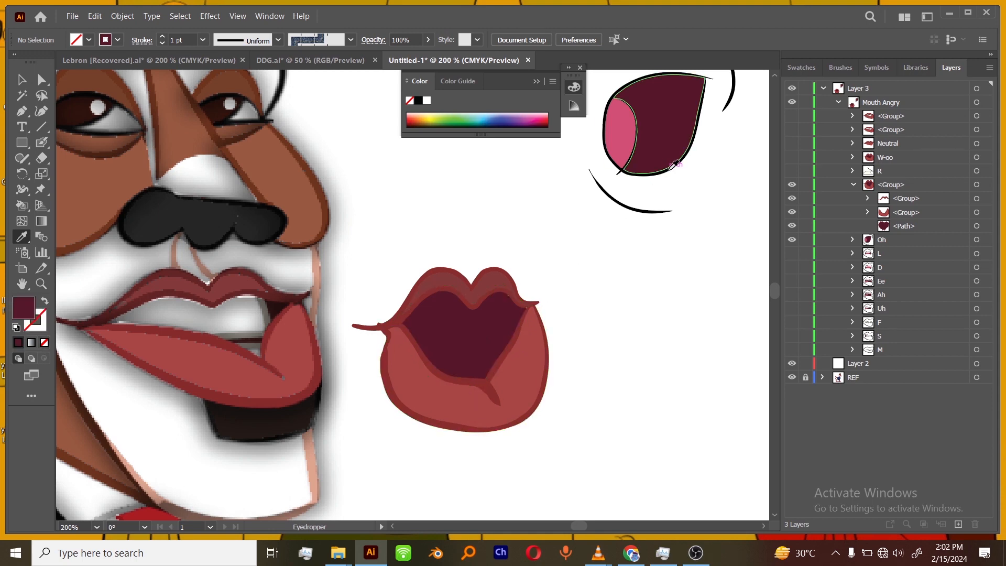
{"action": "left_click", "coordinate": [41, 143]}
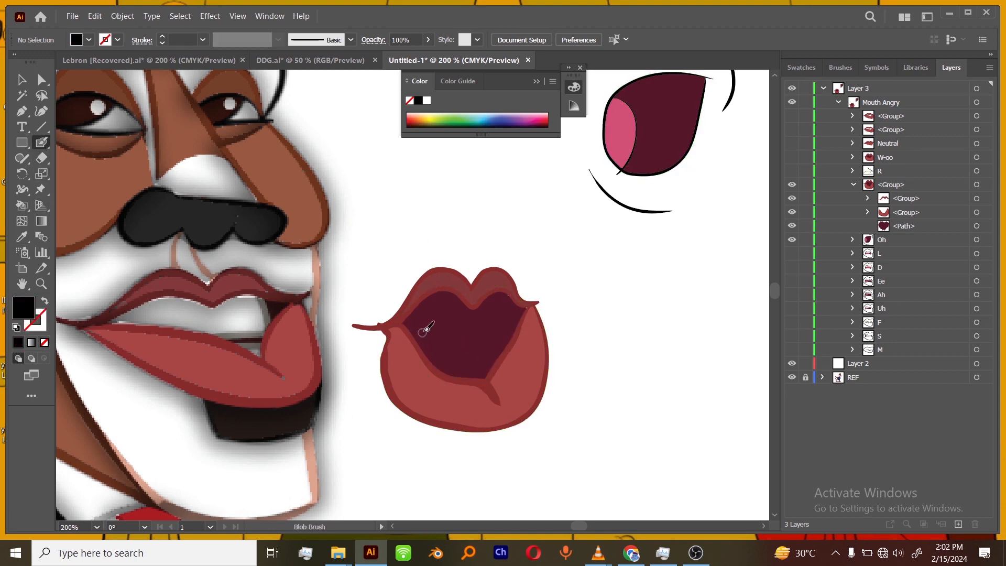
{"action": "mouse_move", "coordinate": [415, 333]}
{"action": "left_mouse_down"}
{"action": "mouse_move", "coordinate": [447, 363]}
{"action": "mouse_move", "coordinate": [464, 348]}
{"action": "mouse_move", "coordinate": [466, 378]}
{"action": "left_mouse_up"}
{"action": "key", "text": "shift+x"}
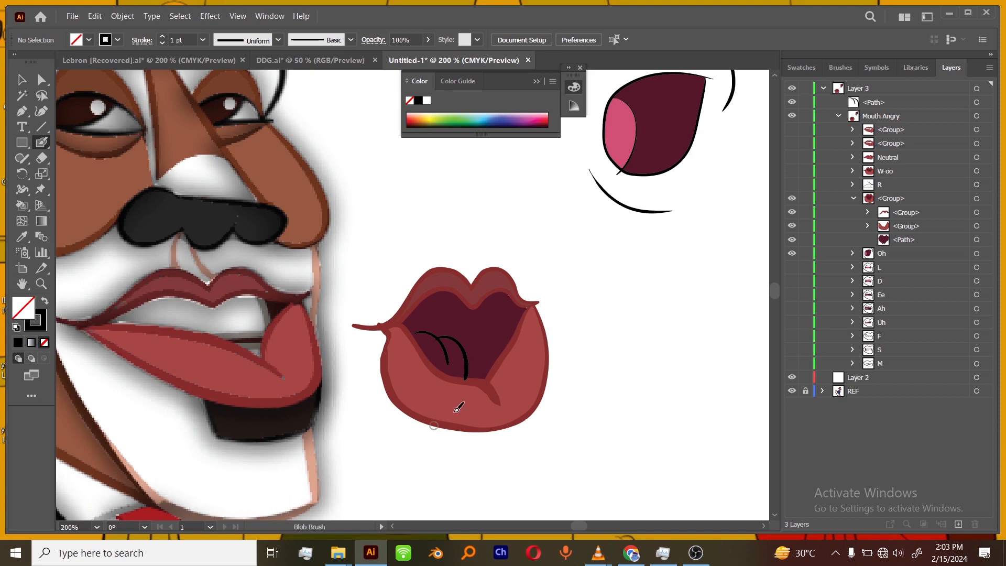
- Examine the black tongue lines and their ends at the lower lip up close
{"action": "key", "text": "ctrl+equal"}
{"action": "left_click", "coordinate": [977, 102]}
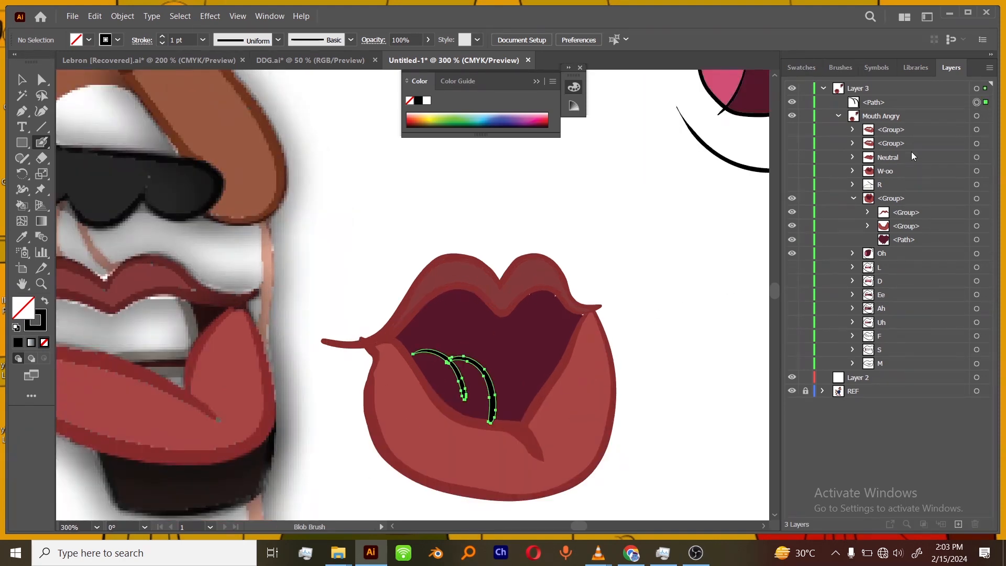
{"action": "key", "text": "ctrl+equal"}
{"action": "key", "text": "ctrl+equal"}
{"action": "left_click", "coordinate": [42, 158]}
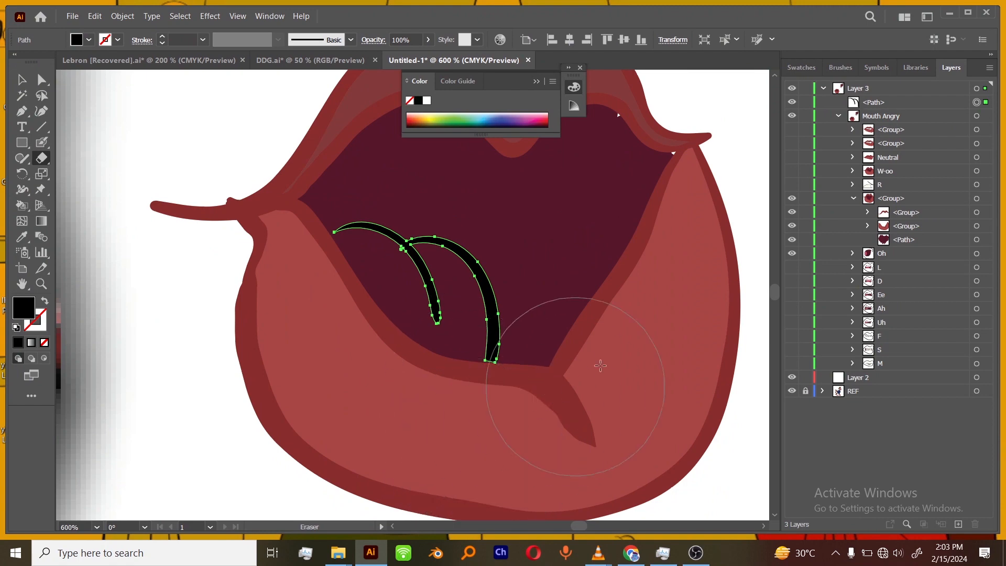
{"action": "key", "text": "ctrl+minus"}
{"action": "key", "text": "ctrl+minus"}
{"action": "key", "text": "ctrl+minus"}
{"action": "key", "text": "a"}
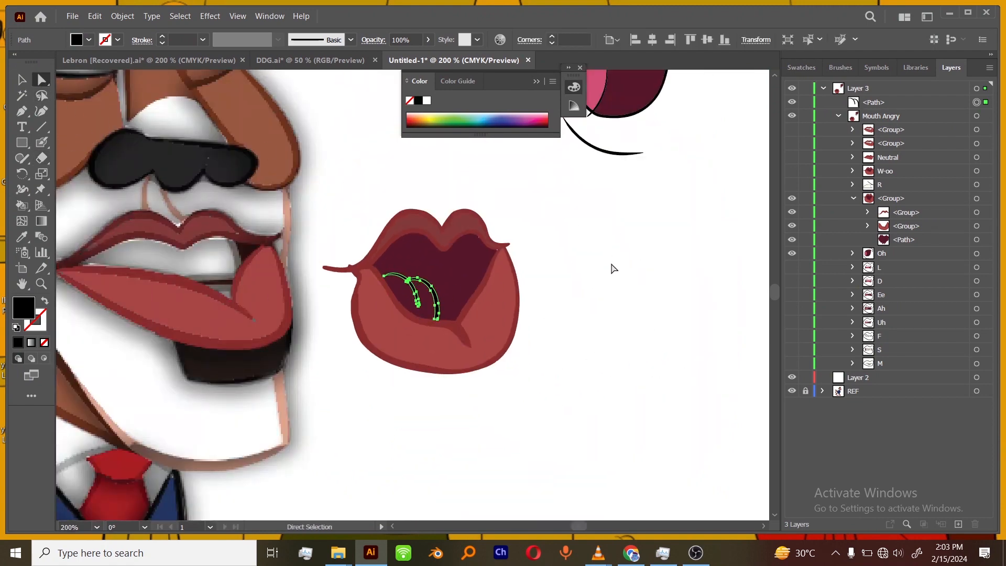
{"action": "left_click", "coordinate": [614, 268]}
{"action": "key", "text": "ctrl+plus"}
{"action": "key", "text": "ctrl+plus"}
{"action": "left_click_drag", "start_coordinate": [638, 332], "coordinate": [621, 350]}
{"action": "key", "text": "ctrl+minus"}
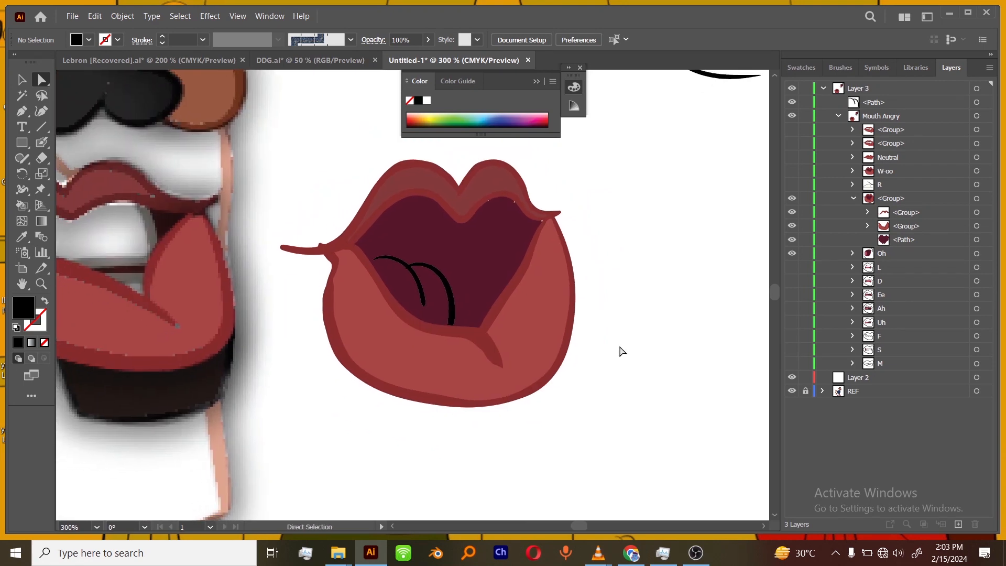
- Sample the pink of the Oh sketch's tongue and paint the tongue fill around the black tongue lines with the Blob Brush
{"action": "left_click", "coordinate": [24, 114]}
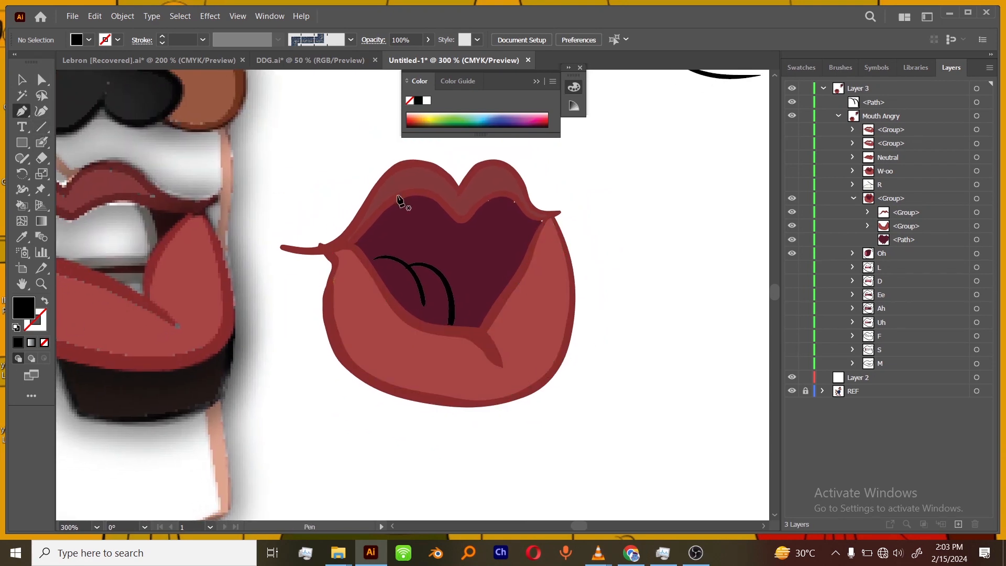
{"action": "left_click", "coordinate": [42, 143]}
{"action": "key", "text": "ctrl+minus"}
{"action": "scroll", "coordinate": [550, 281], "scroll_direction": "up", "scroll_amount": 3}
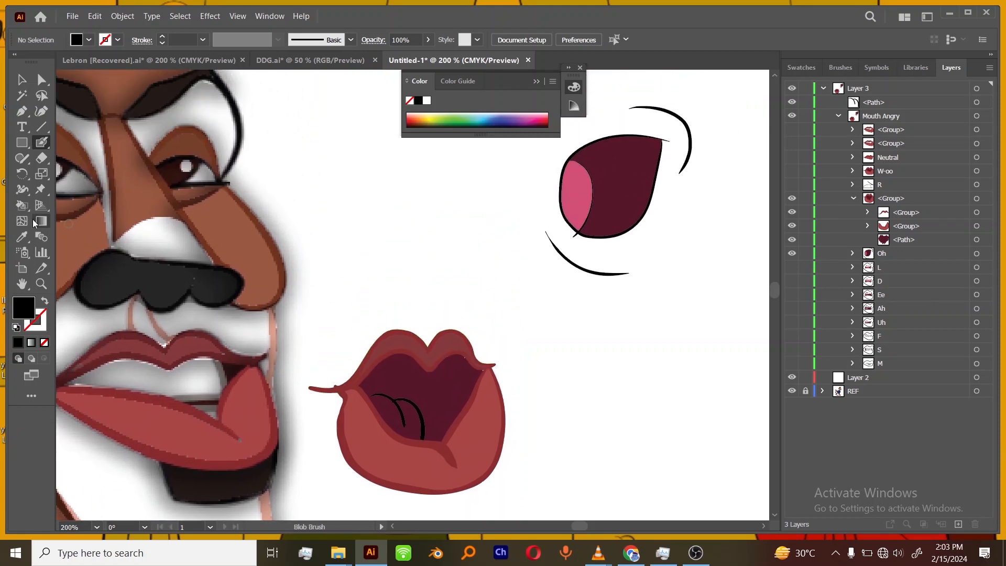
{"action": "key", "text": "i"}
{"action": "left_click", "coordinate": [577, 183]}
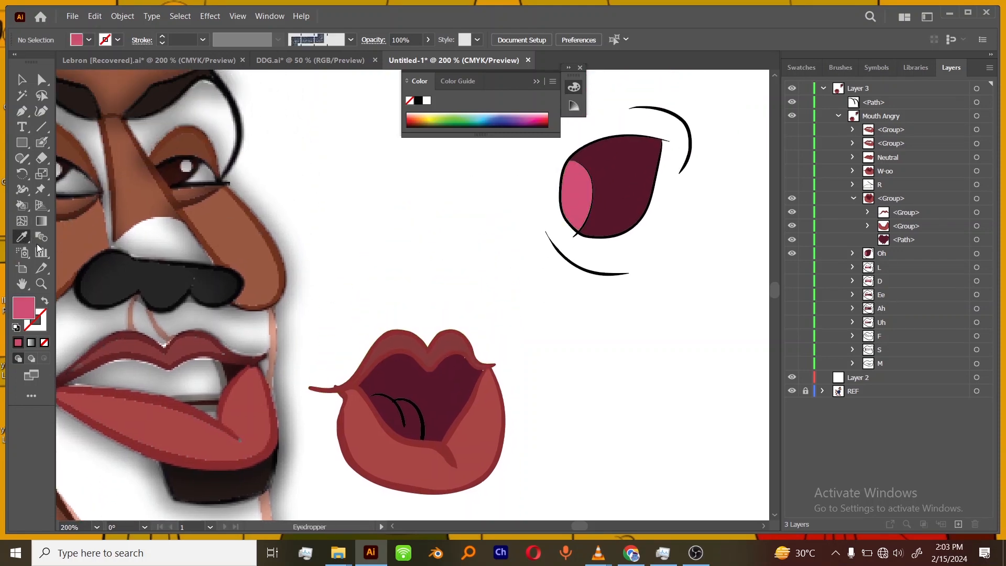
{"action": "left_click", "coordinate": [42, 143]}
{"action": "scroll", "coordinate": [494, 423], "scroll_direction": "up", "scroll_amount": 5}
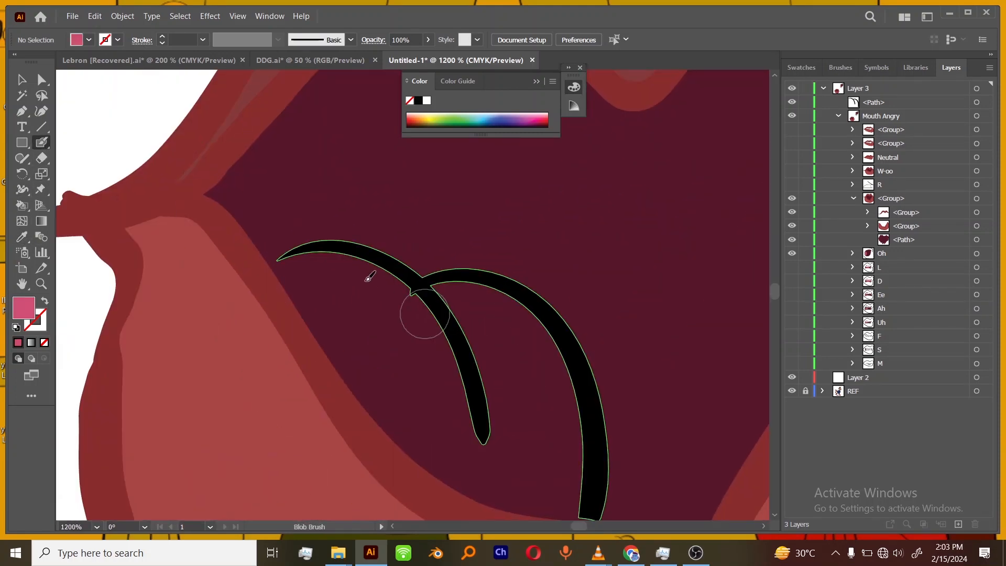
{"action": "mouse_move", "coordinate": [294, 256]}
{"action": "left_mouse_down"}
{"action": "mouse_move", "coordinate": [278, 283]}
{"action": "mouse_move", "coordinate": [375, 429]}
{"action": "mouse_move", "coordinate": [419, 472]}
{"action": "mouse_move", "coordinate": [488, 496]}
{"action": "mouse_move", "coordinate": [568, 488]}
{"action": "mouse_move", "coordinate": [562, 416]}
{"action": "left_mouse_up"}
{"action": "mouse_move", "coordinate": [510, 461]}
{"action": "left_mouse_down"}
{"action": "mouse_move", "coordinate": [567, 459]}
{"action": "mouse_move", "coordinate": [561, 359]}
{"action": "mouse_move", "coordinate": [543, 301]}
{"action": "mouse_move", "coordinate": [472, 238]}
{"action": "mouse_move", "coordinate": [424, 237]}
{"action": "mouse_move", "coordinate": [469, 274]}
{"action": "mouse_move", "coordinate": [502, 432]}
{"action": "mouse_move", "coordinate": [504, 374]}
{"action": "mouse_move", "coordinate": [478, 267]}
{"action": "mouse_move", "coordinate": [507, 299]}
{"action": "mouse_move", "coordinate": [542, 402]}
{"action": "mouse_move", "coordinate": [548, 459]}
{"action": "mouse_move", "coordinate": [479, 405]}
{"action": "mouse_move", "coordinate": [459, 411]}
{"action": "mouse_move", "coordinate": [427, 298]}
{"action": "mouse_move", "coordinate": [398, 256]}
{"action": "mouse_move", "coordinate": [320, 211]}
{"action": "mouse_move", "coordinate": [288, 224]}
{"action": "mouse_move", "coordinate": [370, 304]}
{"action": "mouse_move", "coordinate": [417, 389]}
{"action": "mouse_move", "coordinate": [395, 325]}
{"action": "mouse_move", "coordinate": [335, 242]}
{"action": "mouse_move", "coordinate": [361, 251]}
{"action": "left_mouse_up"}
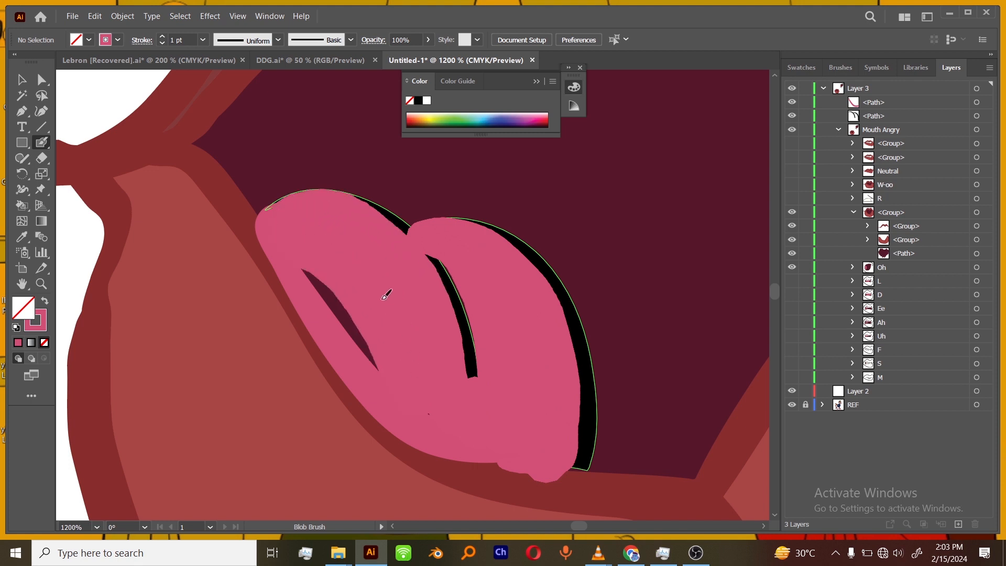
{"action": "mouse_move", "coordinate": [383, 298]}
{"action": "left_mouse_down"}
{"action": "mouse_move", "coordinate": [354, 311]}
{"action": "mouse_move", "coordinate": [313, 265]}
{"action": "left_mouse_up"}
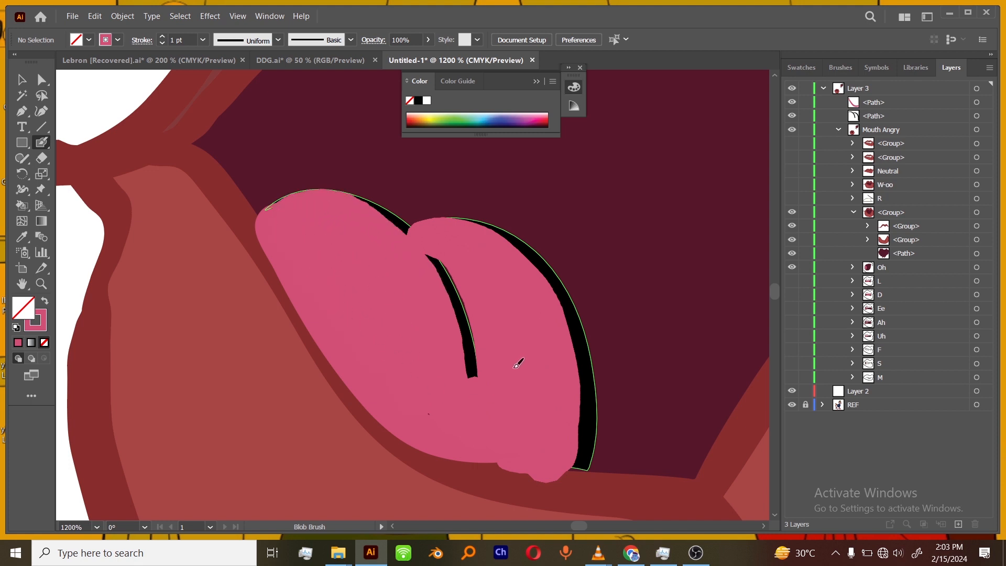
- Move the pink tongue fill beneath the black tongue lines in the stacking order
{"action": "key", "text": "ctrl+minus"}
{"action": "key", "text": "ctrl+minus"}
{"action": "key", "text": "ctrl+minus"}
{"action": "key", "text": "ctrl+minus"}
{"action": "key", "text": "v"}
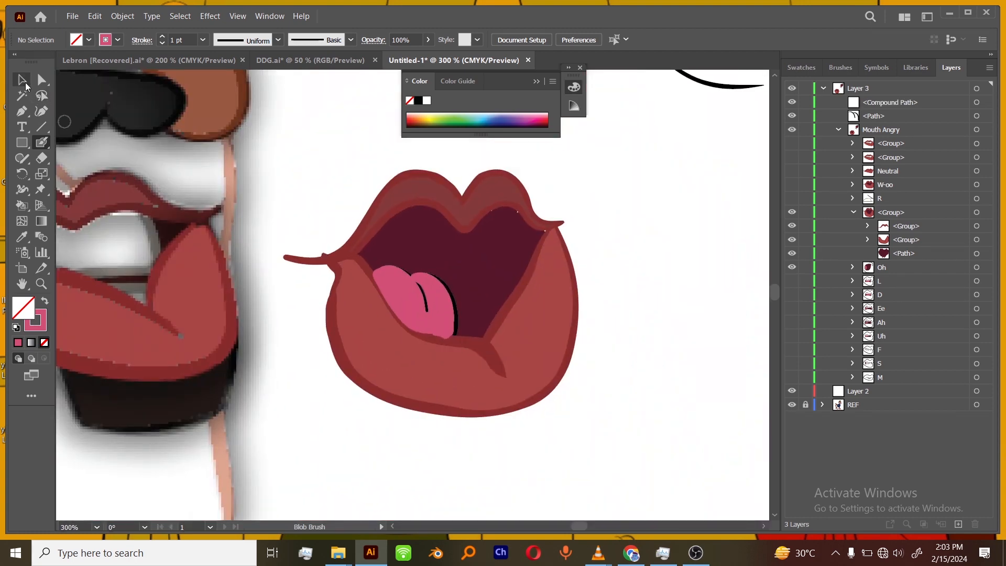
{"action": "left_click", "coordinate": [874, 105]}
{"action": "left_click_drag", "start_coordinate": [879, 114], "coordinate": [879, 126]}
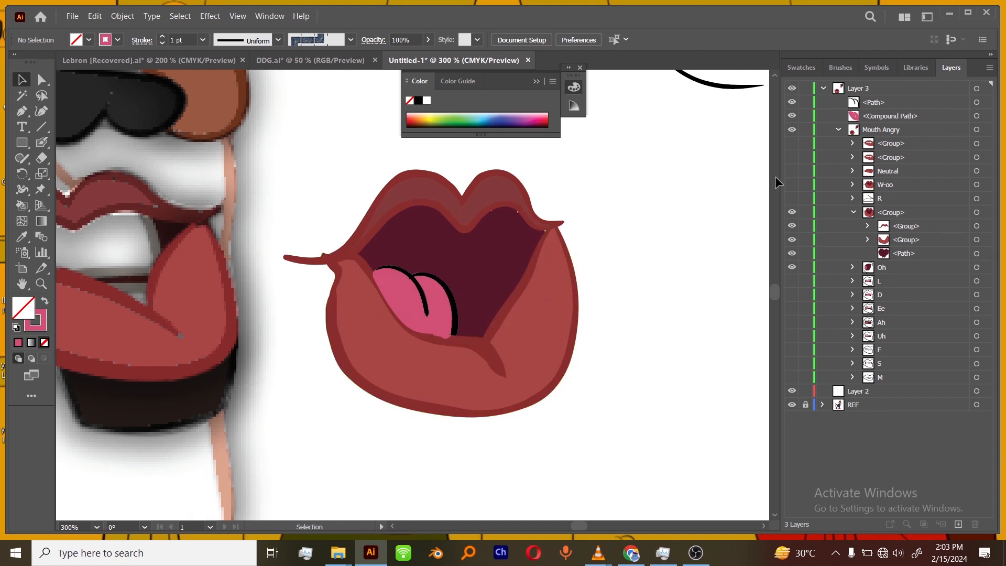
- Recolour the black tongue lines with the dark red sampled from the upper lip's outline
{"action": "left_click", "coordinate": [977, 102]}
{"action": "left_click", "coordinate": [22, 237]}
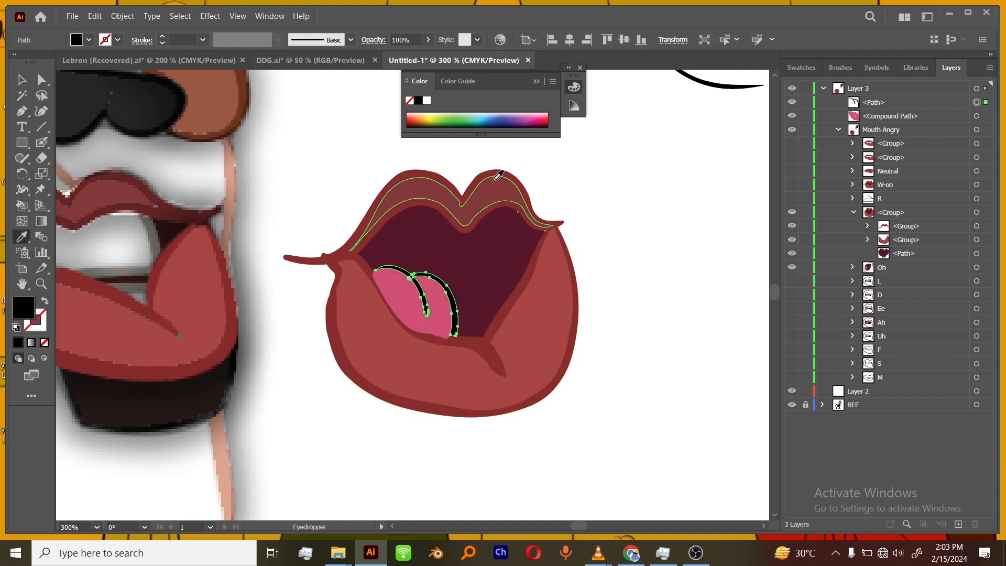
{"action": "left_click", "coordinate": [502, 173]}
{"action": "left_click", "coordinate": [41, 80]}
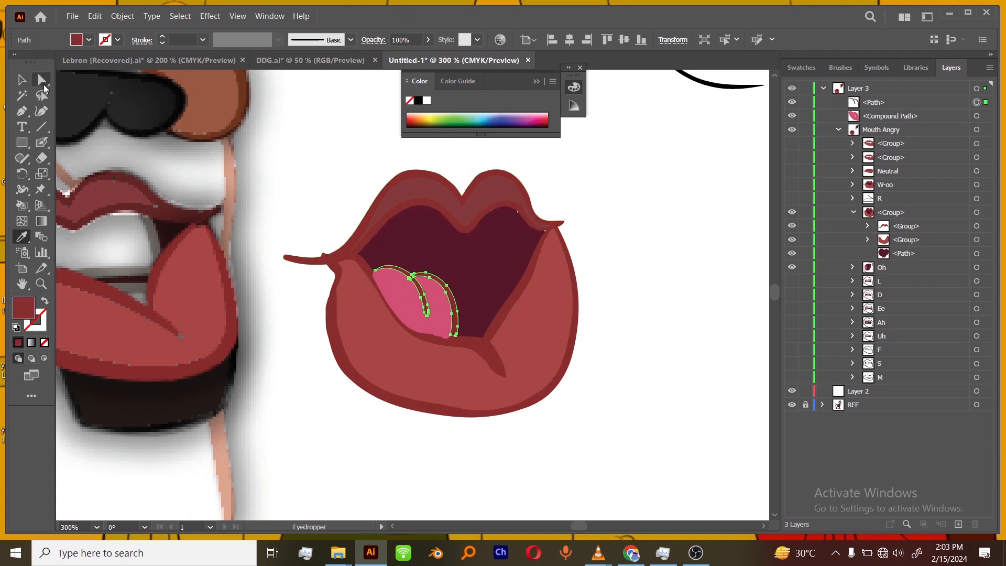
{"action": "left_click", "coordinate": [653, 288]}
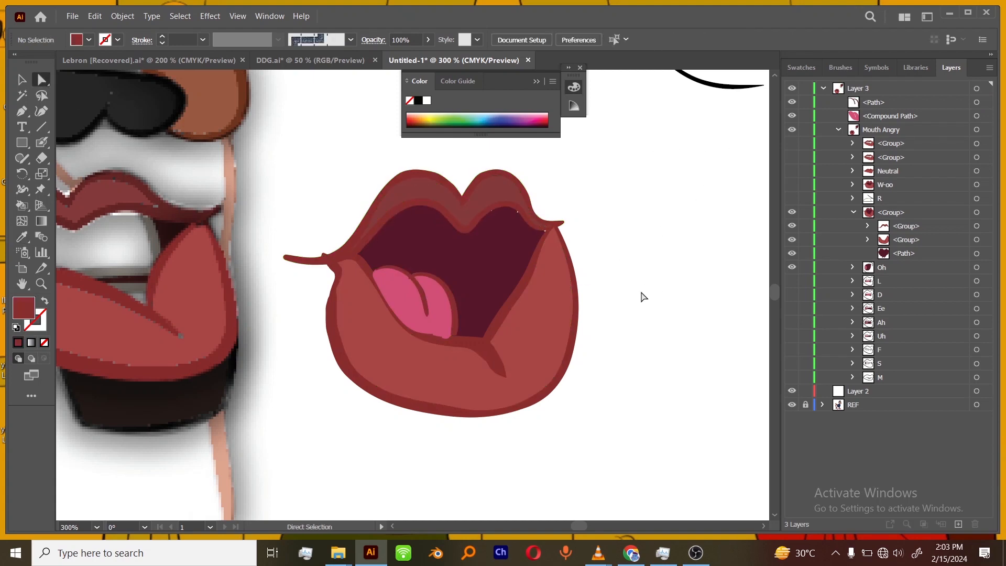
- Move the tongue lines and pink fill into the mouth group, between the lower lip and the maroon interior
{"action": "left_click", "coordinate": [888, 104]}
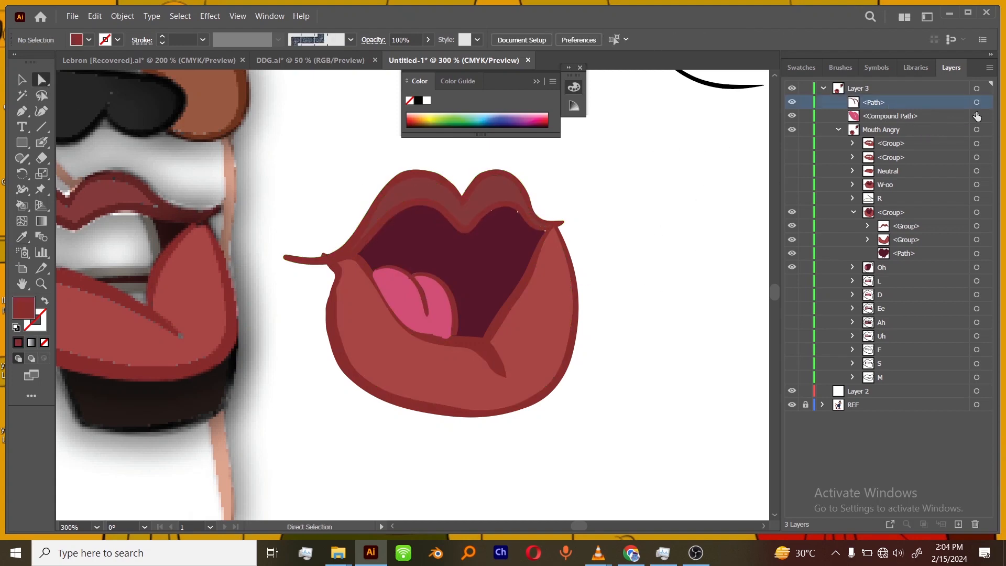
{"action": "left_click", "coordinate": [896, 117], "text": "shift"}
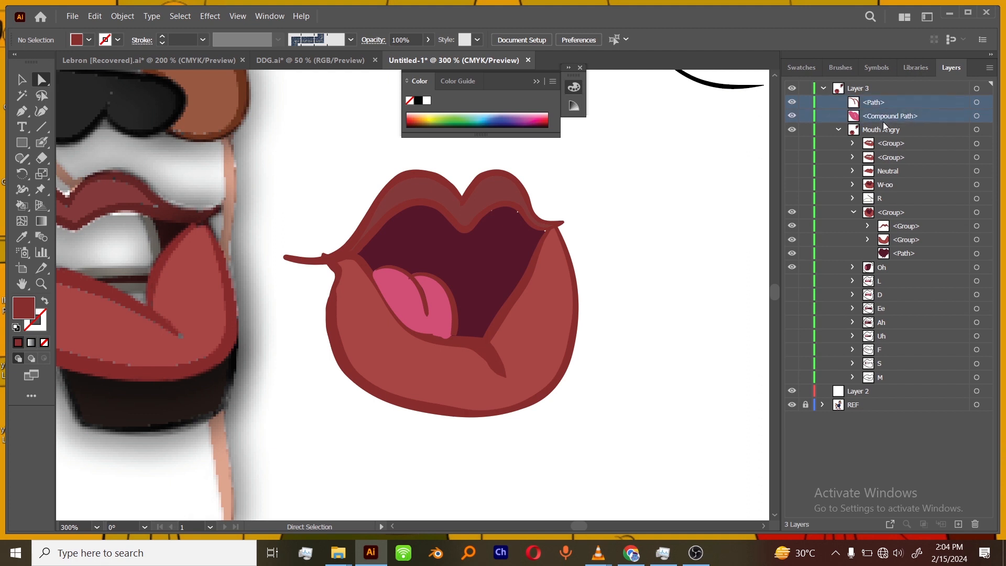
{"action": "left_click_drag", "start_coordinate": [882, 120], "coordinate": [904, 250]}
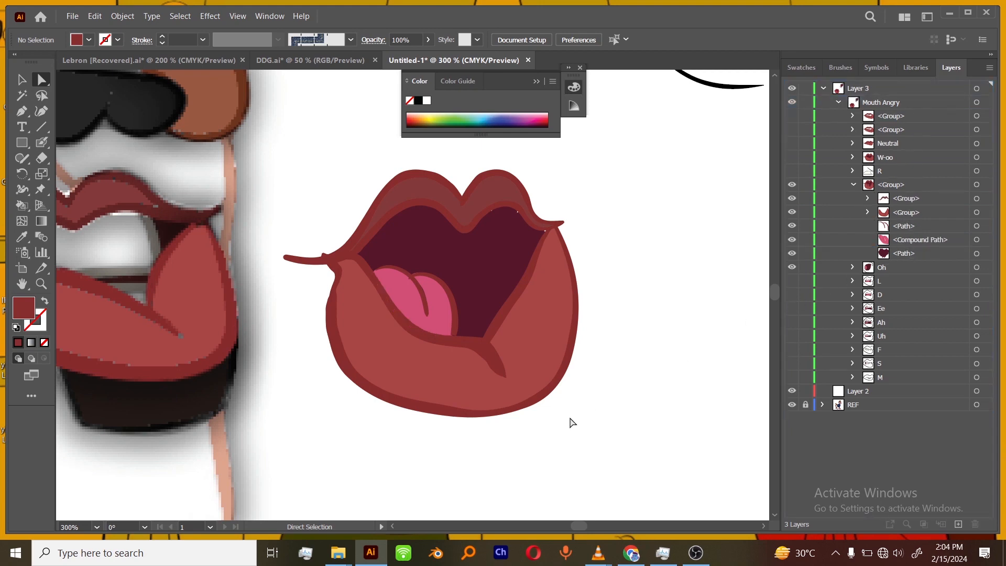
- Place the finished mouth group inside the Oh layer and delete the original Oh sketch from it
{"action": "key", "text": "ctrl+minus"}
{"action": "key", "text": "ctrl+minus"}
{"action": "key", "text": "ctrl+minus"}
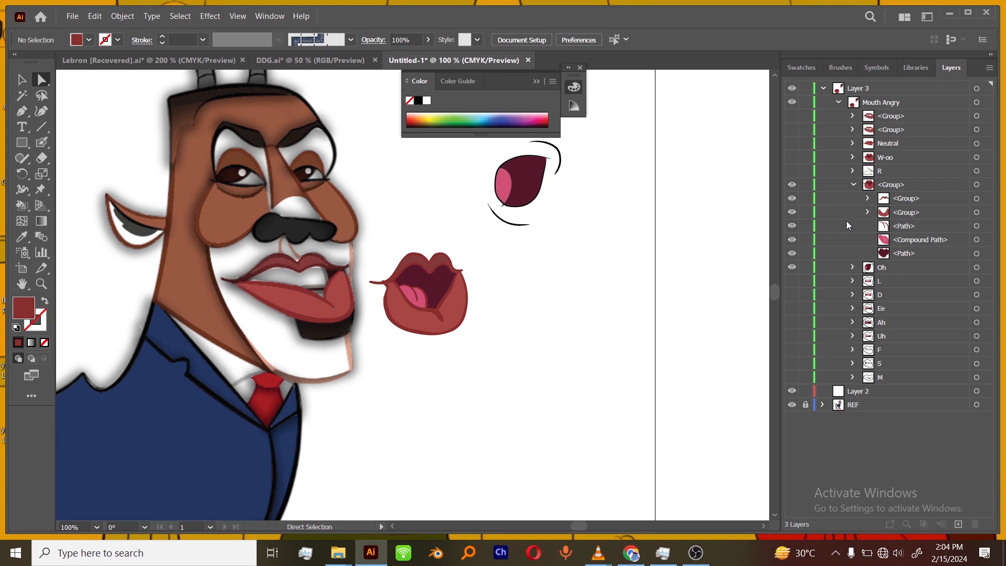
{"action": "left_click", "coordinate": [854, 188]}
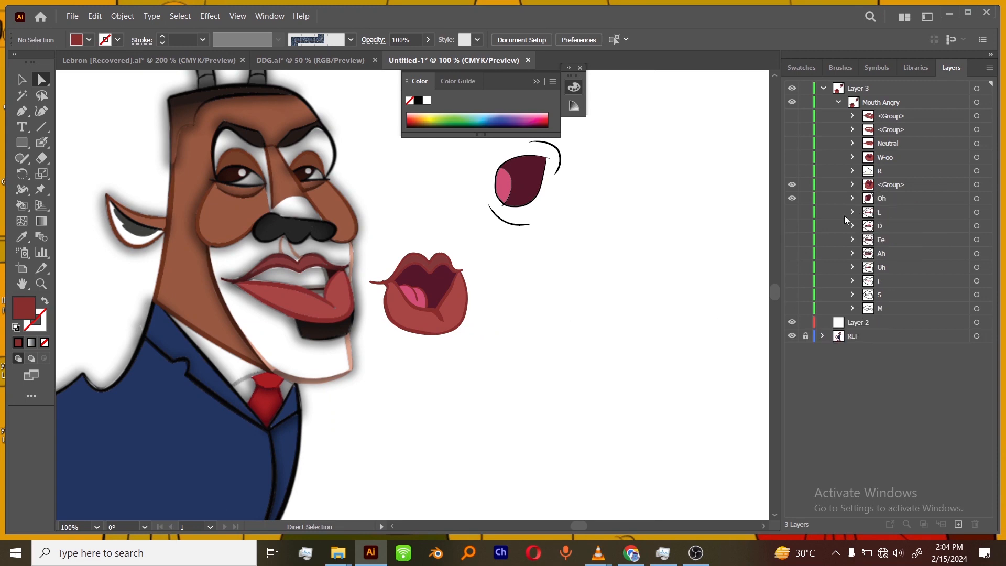
{"action": "left_click", "coordinate": [853, 198]}
{"action": "left_click_drag", "start_coordinate": [890, 186], "coordinate": [892, 204]}
{"action": "left_click", "coordinate": [902, 213]}
{"action": "left_click", "coordinate": [976, 525]}
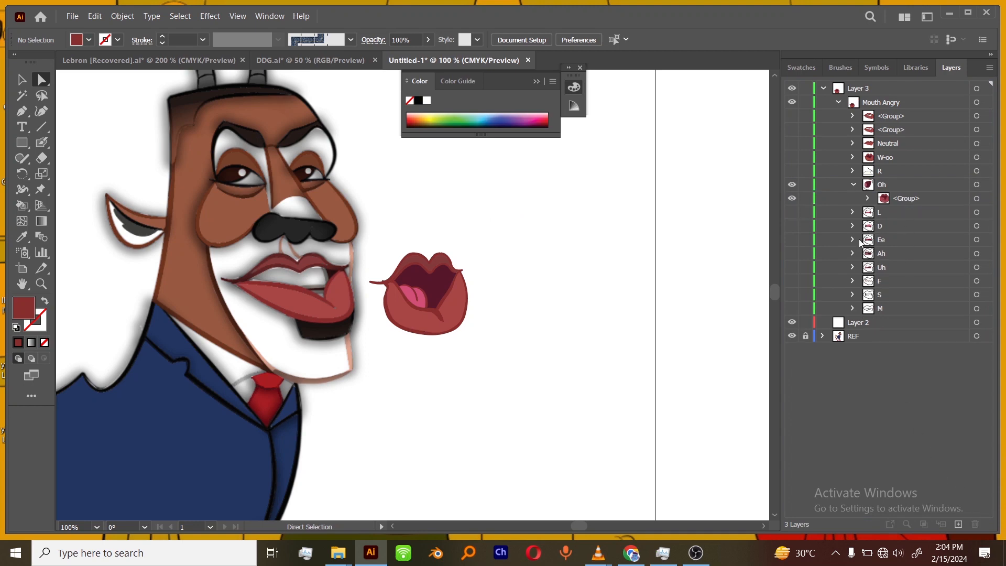
- Show the L sketch instead of Oh and place a visible copy of the lips-and-teeth group directly above L
{"action": "left_click", "coordinate": [854, 186]}
{"action": "left_click", "coordinate": [792, 198]}
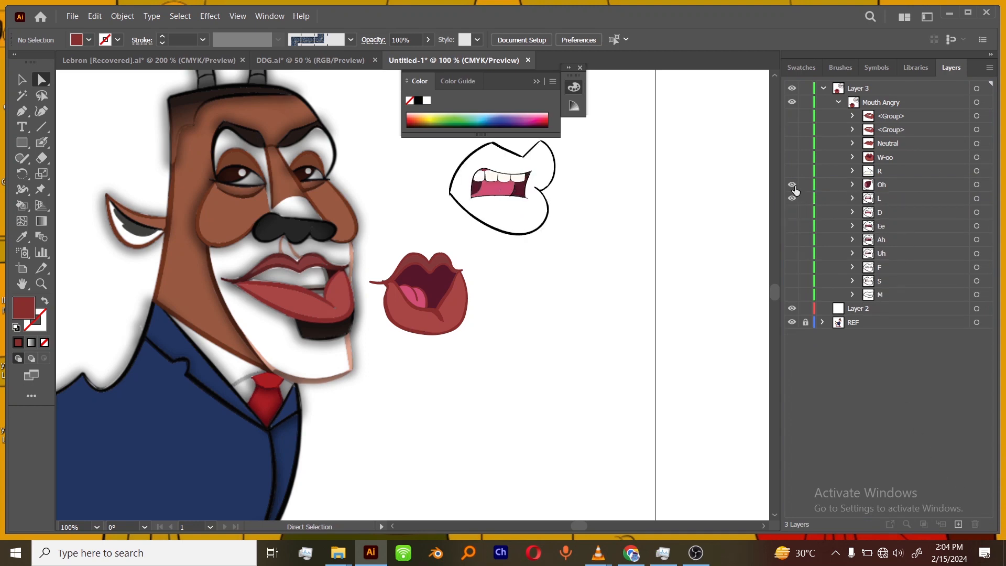
{"action": "left_click", "coordinate": [792, 185]}
{"action": "left_click", "coordinate": [868, 199]}
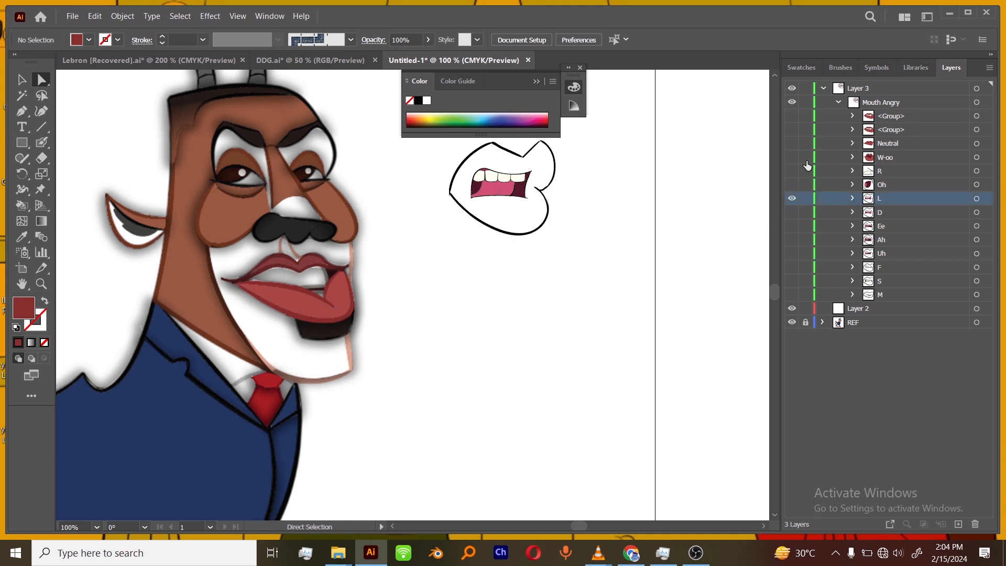
{"action": "left_click", "coordinate": [887, 133]}
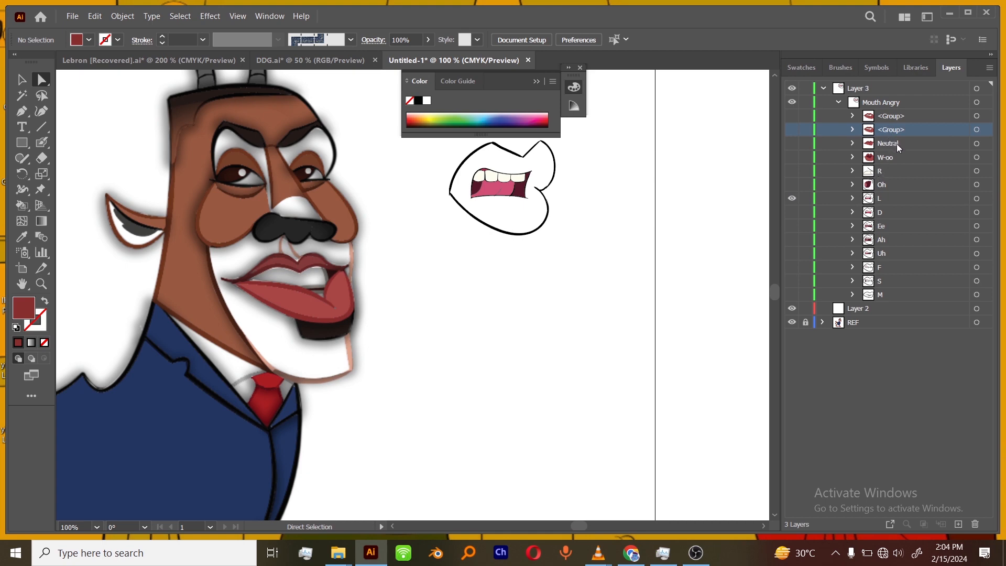
{"action": "left_click_drag", "start_coordinate": [894, 131], "coordinate": [892, 193]}
{"action": "left_click", "coordinate": [792, 199]}
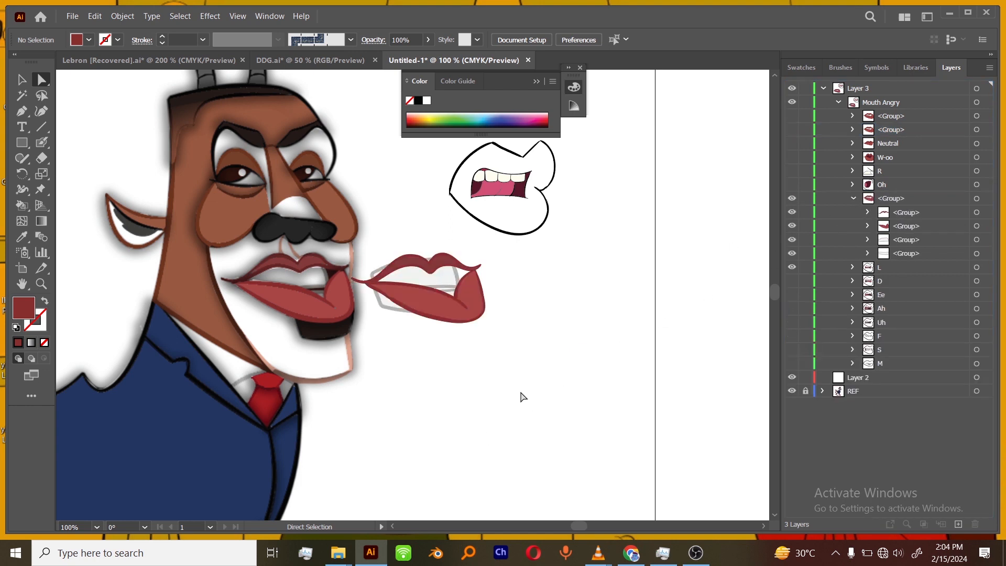
- Puppet Warp the copied upper lip, raising its middle pin and slightly lifting the inner pins near both mouth corners
{"action": "key", "text": "ctrl+="}
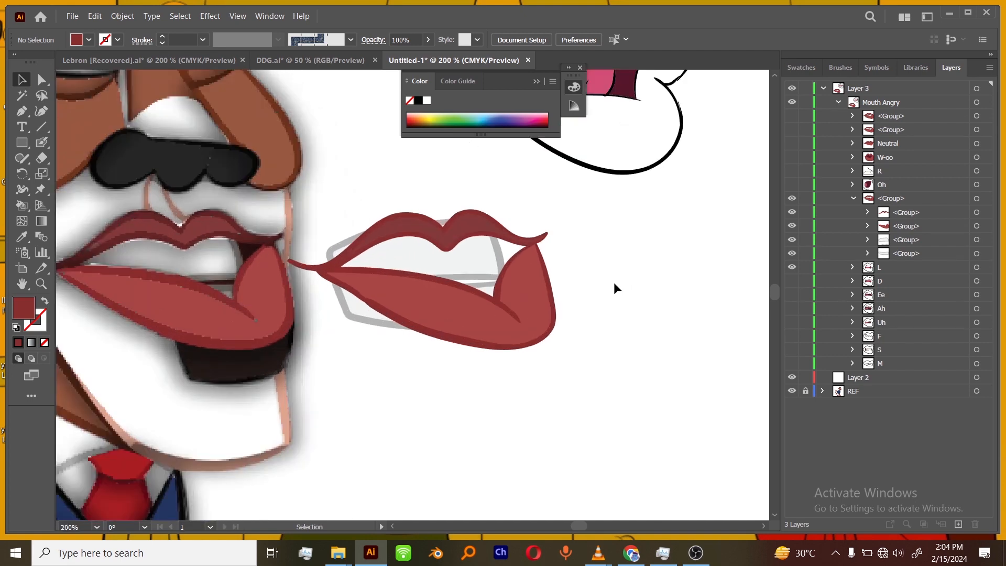
{"action": "key", "text": "ctrl+minus"}
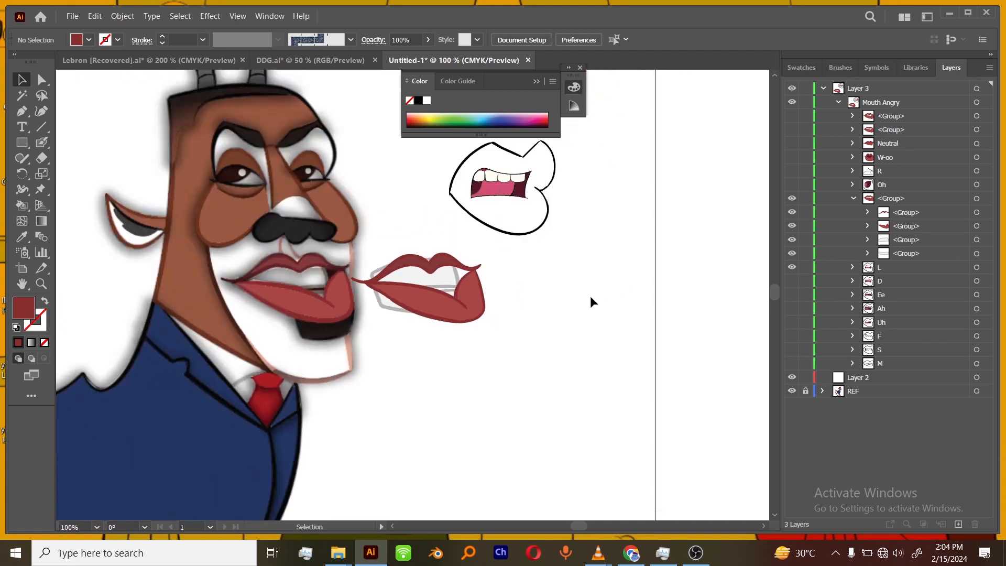
{"action": "key", "text": "ctrl+="}
{"action": "key", "text": "ctrl+="}
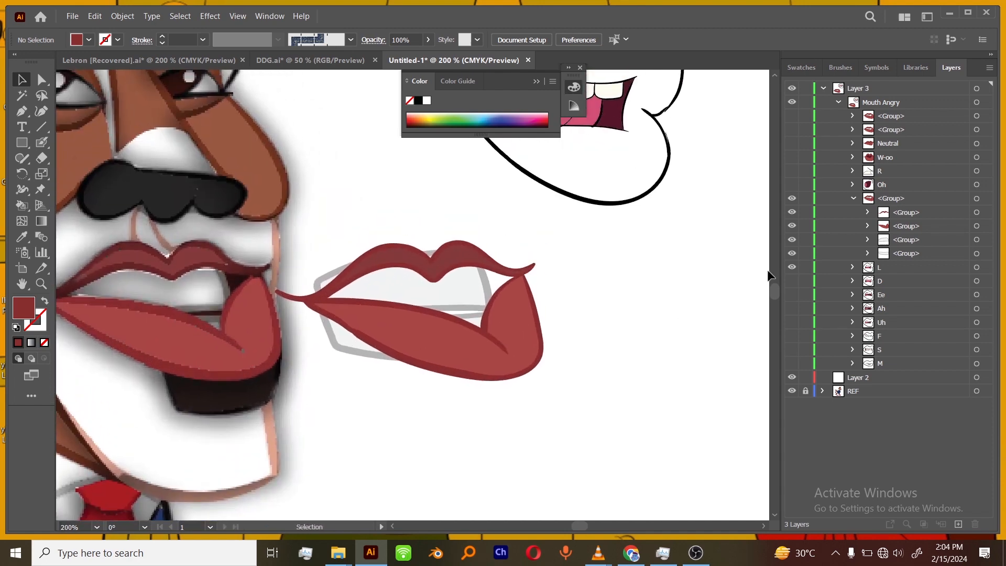
{"action": "left_click", "coordinate": [977, 213]}
{"action": "left_click", "coordinate": [41, 190]}
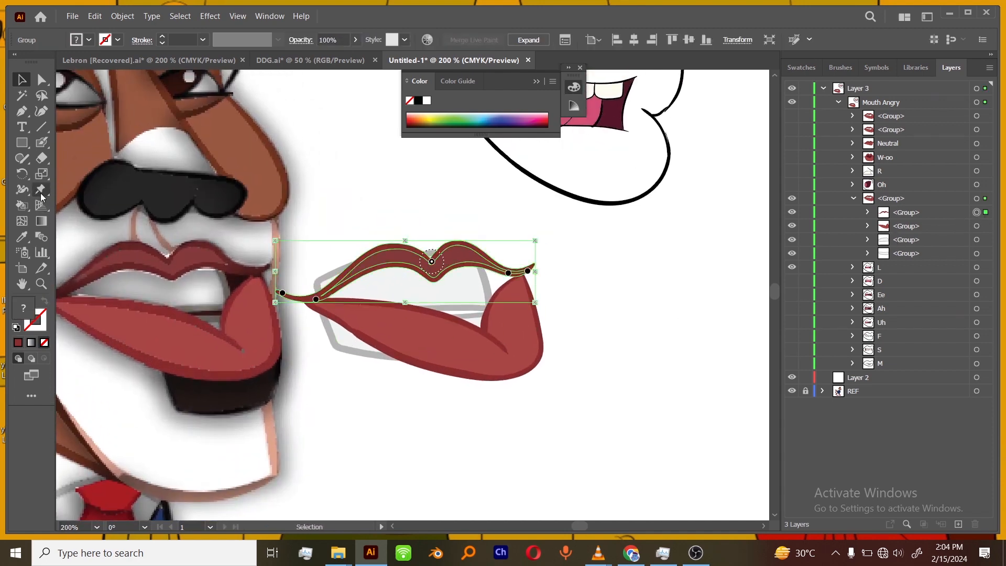
{"action": "left_click_drag", "start_coordinate": [432, 262], "coordinate": [432, 251]}
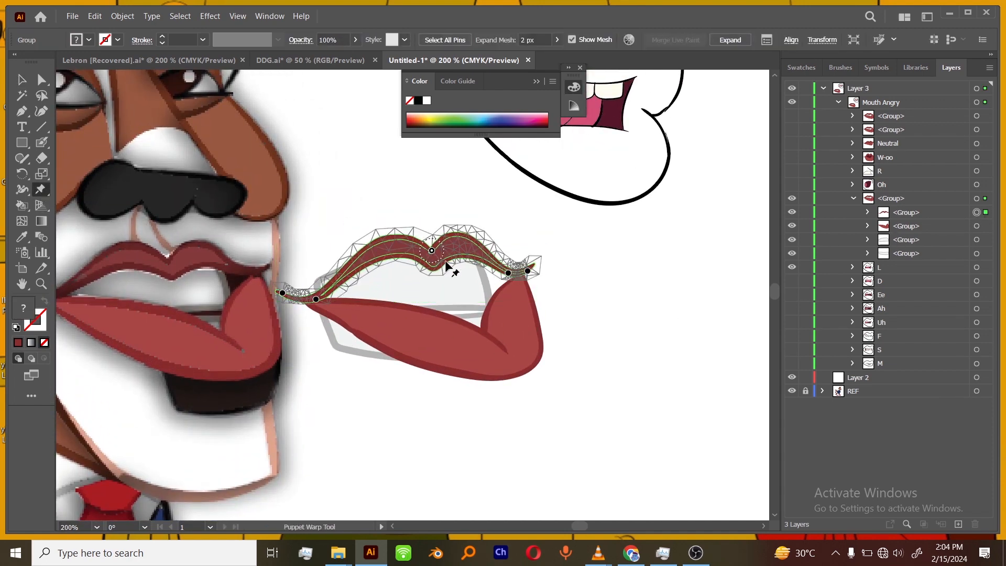
{"action": "left_click_drag", "start_coordinate": [508, 273], "coordinate": [508, 270]}
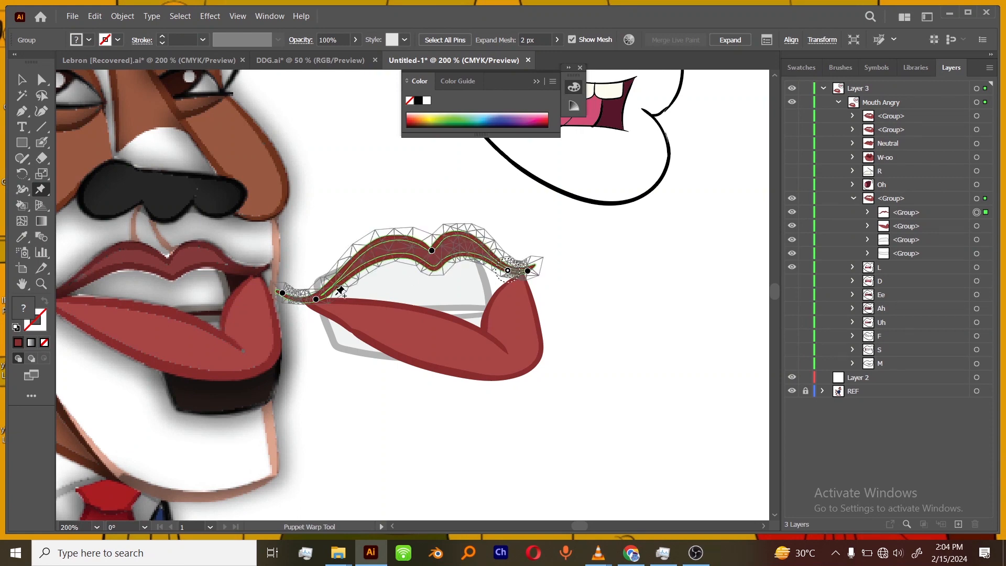
{"action": "left_click_drag", "start_coordinate": [316, 300], "coordinate": [316, 297]}
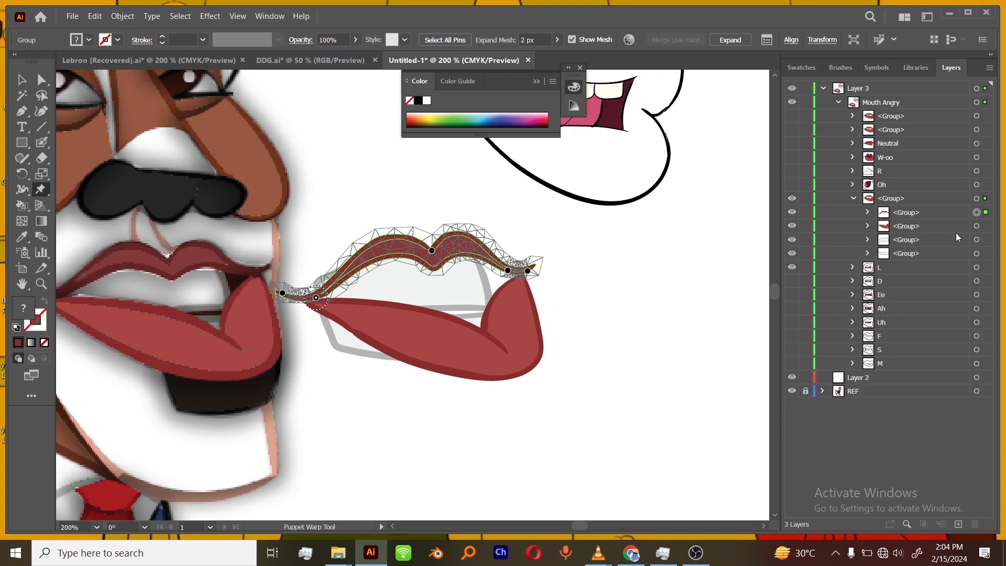
- Puppet Warp the copied lower lip, pulling its lower middle pin downward to open the mouth
{"action": "left_click", "coordinate": [978, 226]}
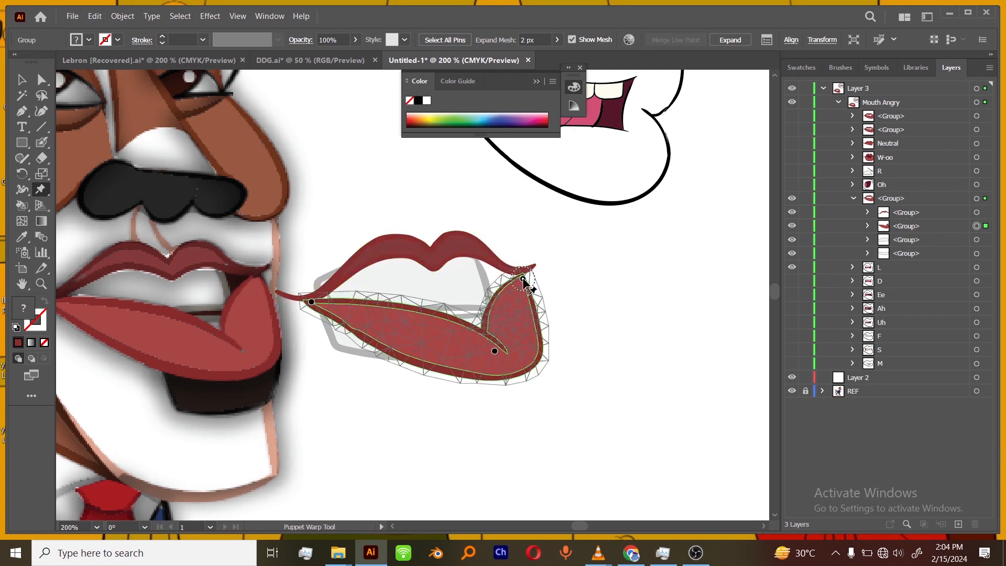
{"action": "left_click_drag", "start_coordinate": [495, 351], "coordinate": [496, 377]}
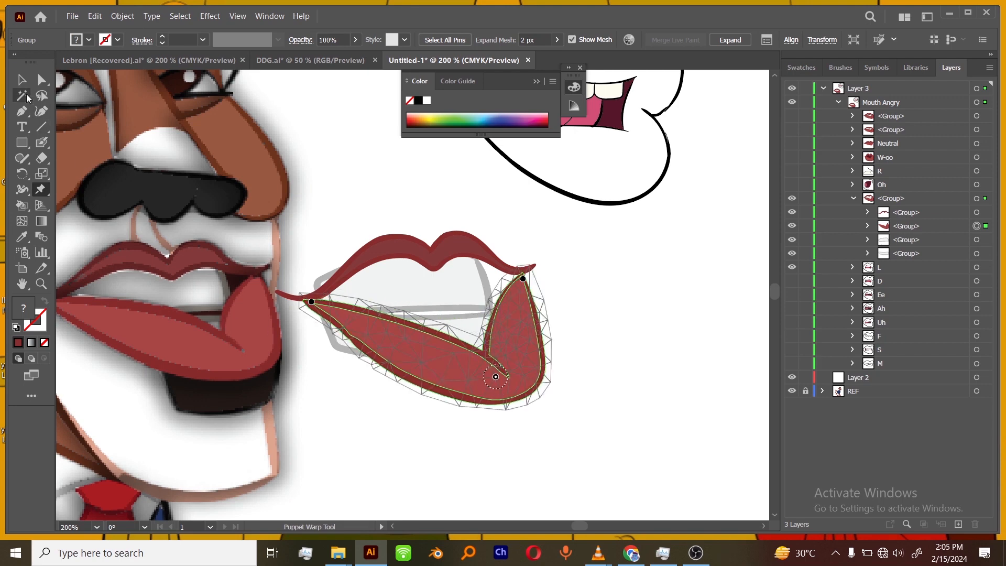
{"action": "left_click", "coordinate": [22, 79]}
- Nudge the upper teeth group upward behind the raised upper lip
{"action": "left_click", "coordinate": [977, 240]}
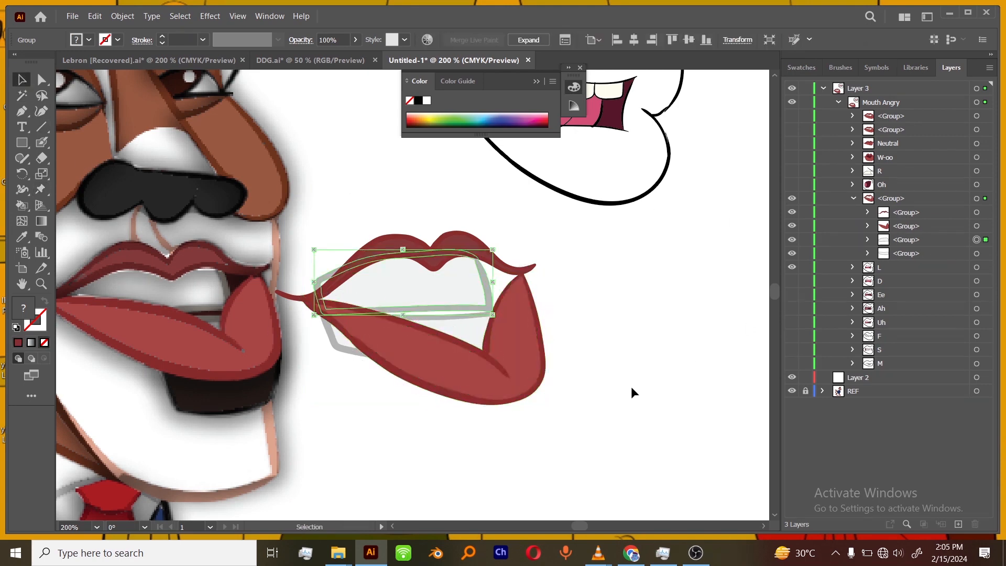
{"action": "key", "text": "Up"}
{"action": "key", "text": "Up"}
{"action": "key", "text": "Up"}
{"action": "key", "text": "Up"}
{"action": "key", "text": "Up"}
{"action": "key", "text": "Up"}
{"action": "key", "text": "Up"}
{"action": "key", "text": "Up"}
{"action": "key", "text": "Up"}
{"action": "key", "text": "Up"}
{"action": "key", "text": "Up"}
{"action": "key", "text": "Up"}
{"action": "key", "text": "Up"}
{"action": "key", "text": "Up"}
{"action": "key", "text": "Up"}
{"action": "key", "text": "Up"}
{"action": "key", "text": "Up"}
{"action": "key", "text": "Up"}
{"action": "key", "text": "Up"}
{"action": "key", "text": "Up"}
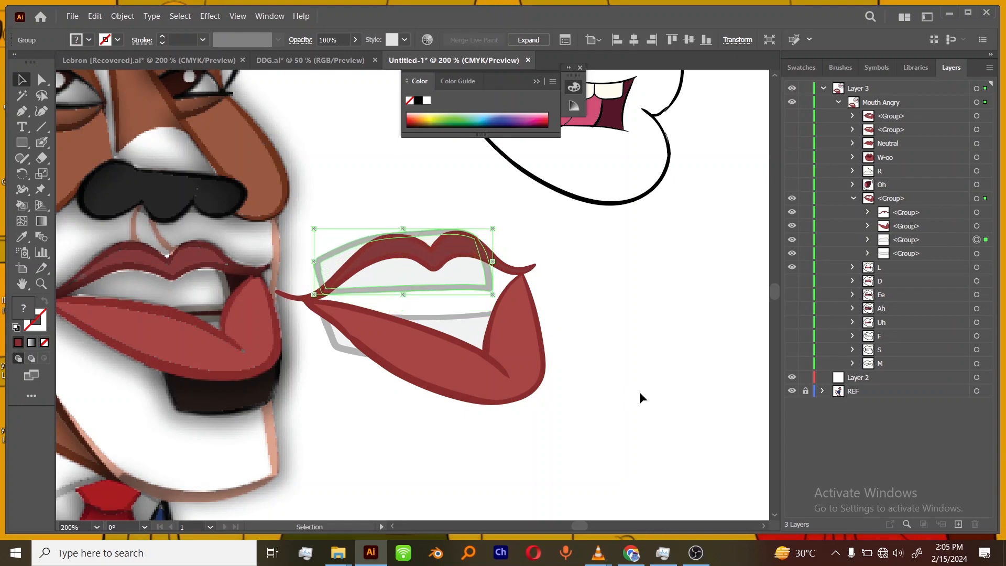
- Examine the finished Oh mouth and its layer contents with the L lips group hidden, and return to the L lips view
{"action": "left_click", "coordinate": [792, 185]}
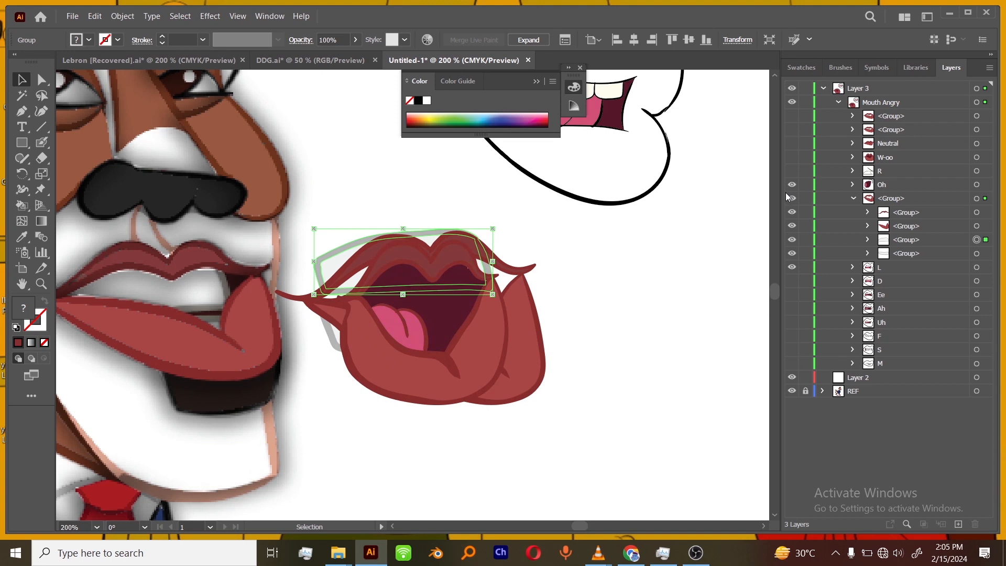
{"action": "left_click", "coordinate": [853, 198]}
{"action": "left_click", "coordinate": [792, 212]}
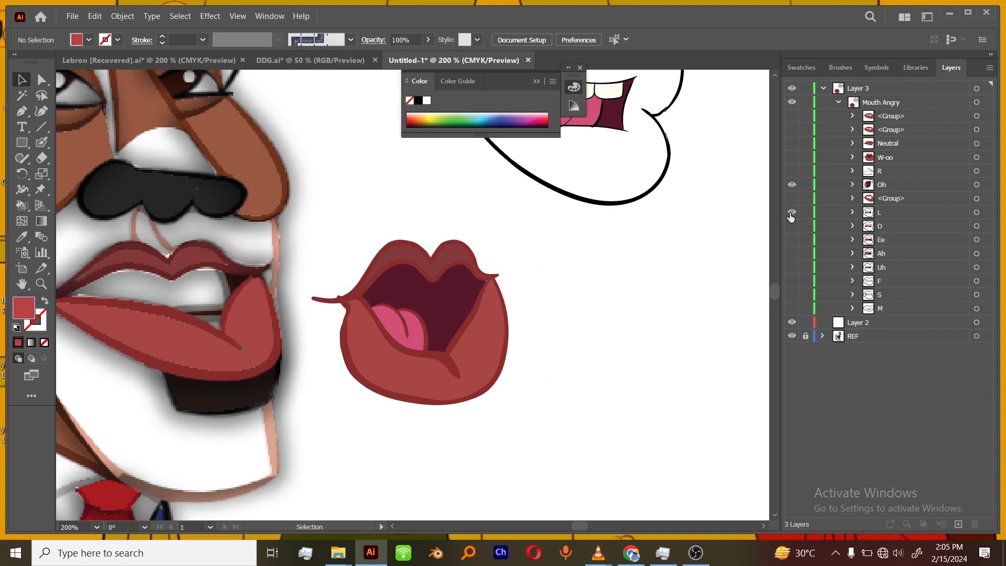
{"action": "left_click", "coordinate": [852, 199]}
{"action": "left_click", "coordinate": [852, 200]}
{"action": "left_click", "coordinate": [853, 185]}
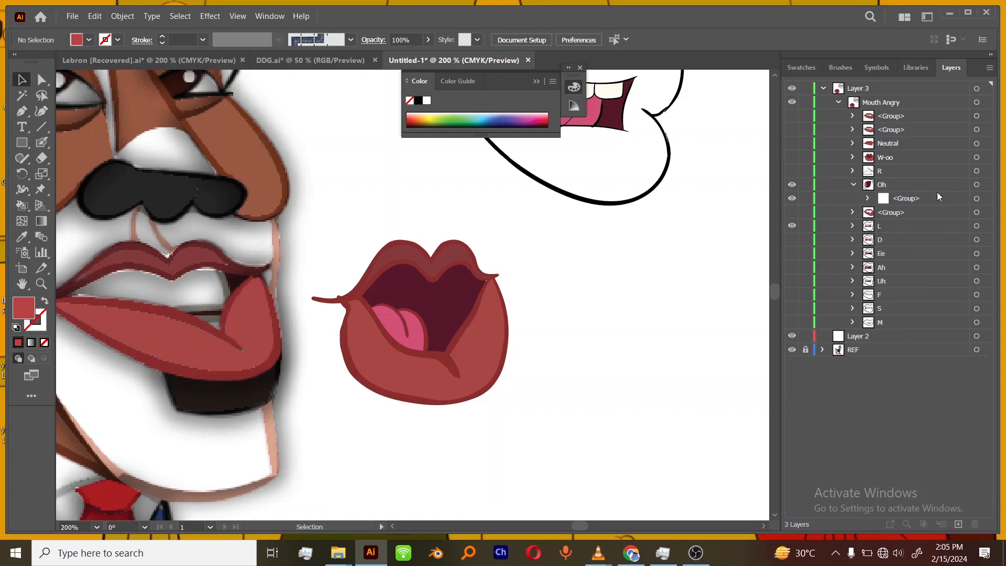
{"action": "left_click", "coordinate": [854, 185]}
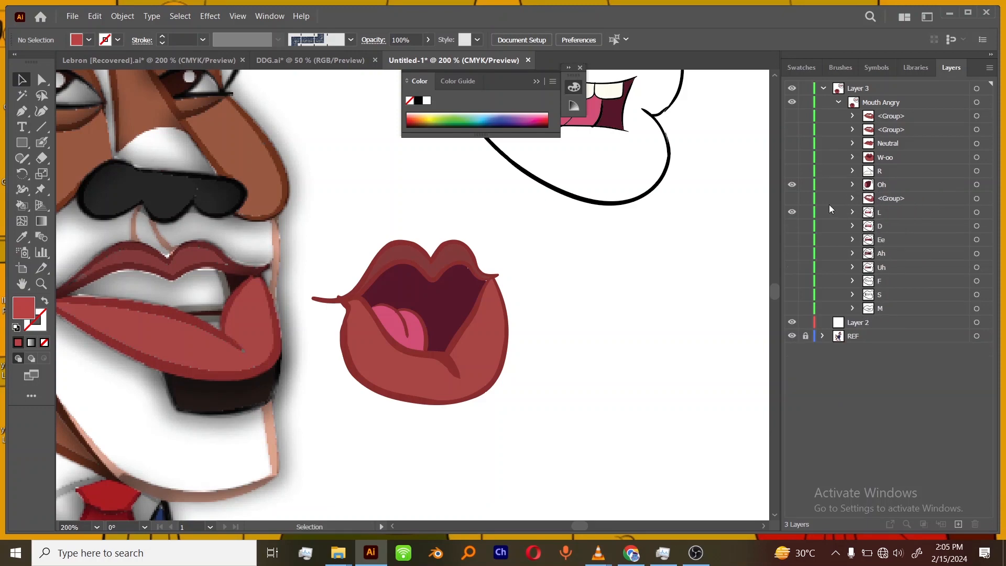
{"action": "left_click", "coordinate": [792, 185]}
{"action": "left_click", "coordinate": [792, 199]}
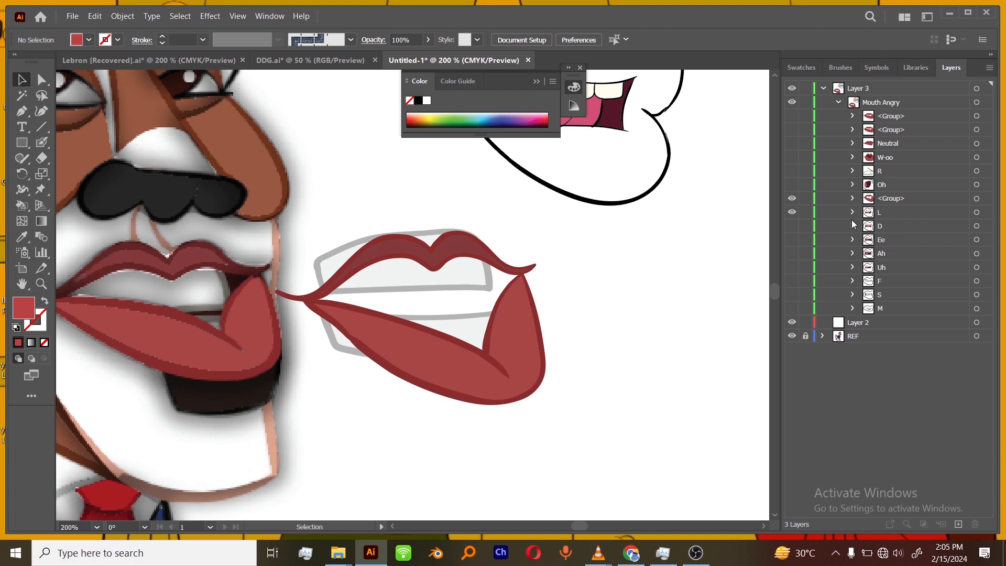
- Delete the lower teeth group from the lips copy above L
{"action": "left_click", "coordinate": [853, 198]}
{"action": "left_click", "coordinate": [914, 253]}
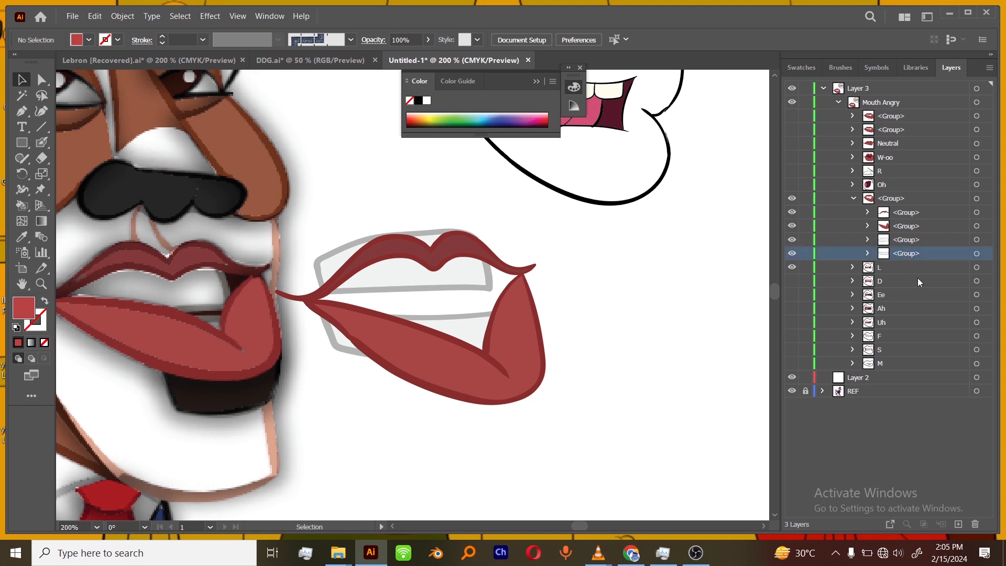
{"action": "left_click", "coordinate": [976, 525]}
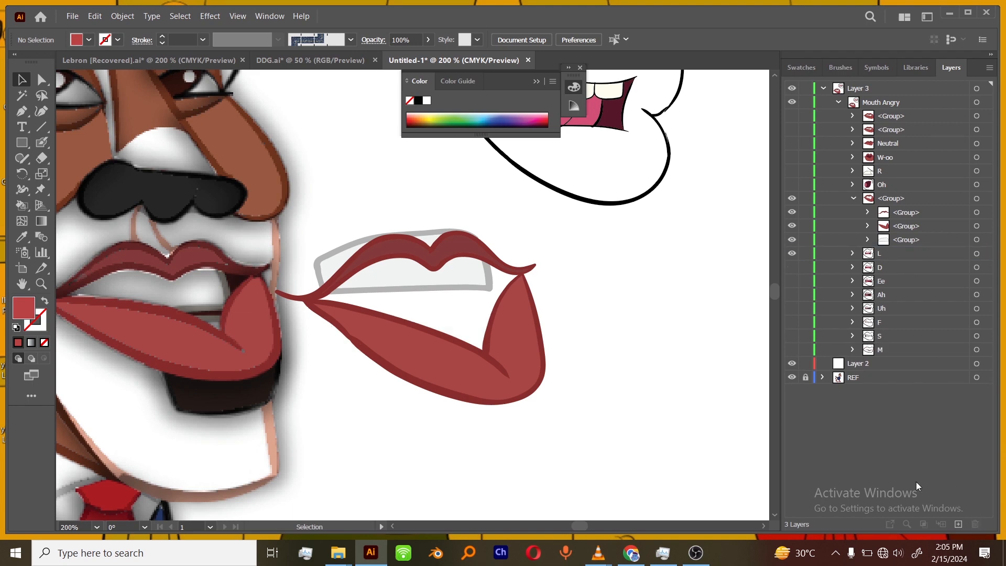
- Sample the dark red lip outline as the fill colour for the Blob Brush
{"action": "left_click", "coordinate": [22, 237]}
{"action": "key", "text": "ctrl+plus"}
{"action": "key", "text": "ctrl+plus"}
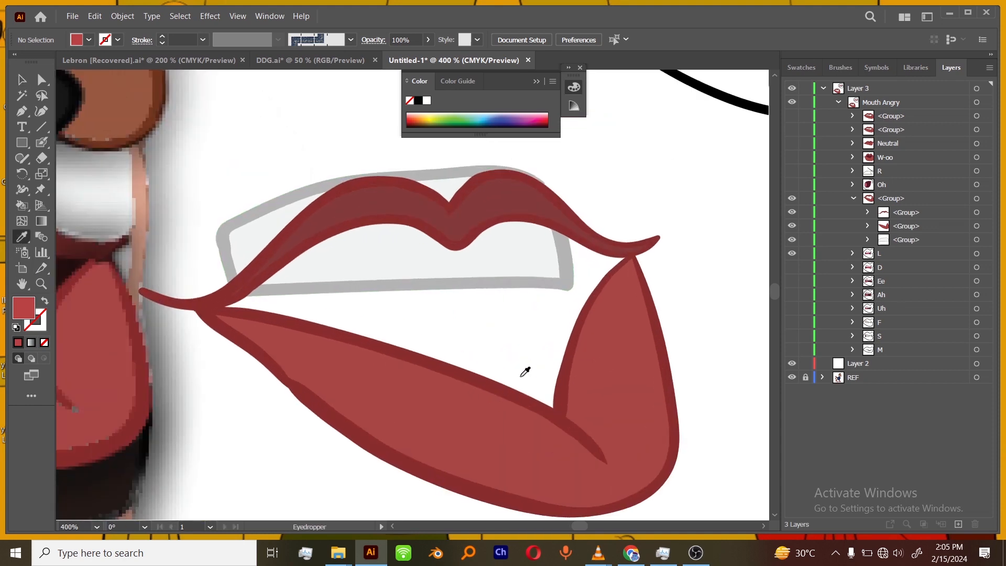
{"action": "left_click", "coordinate": [514, 398]}
{"action": "key", "text": "ctrl+minus"}
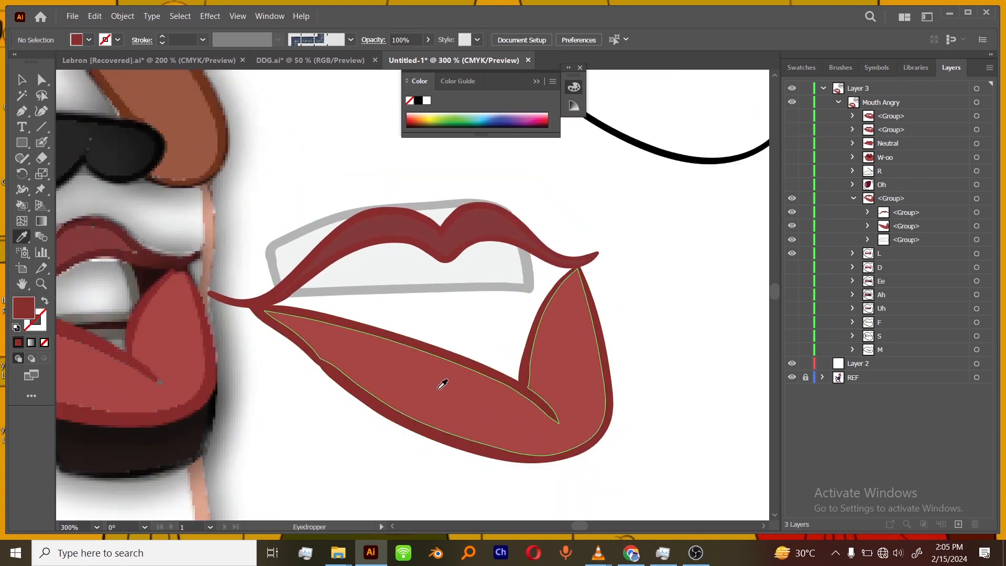
{"action": "key", "text": "shift+b"}
{"action": "left_click_drag", "start_coordinate": [521, 370], "coordinate": [589, 353]}
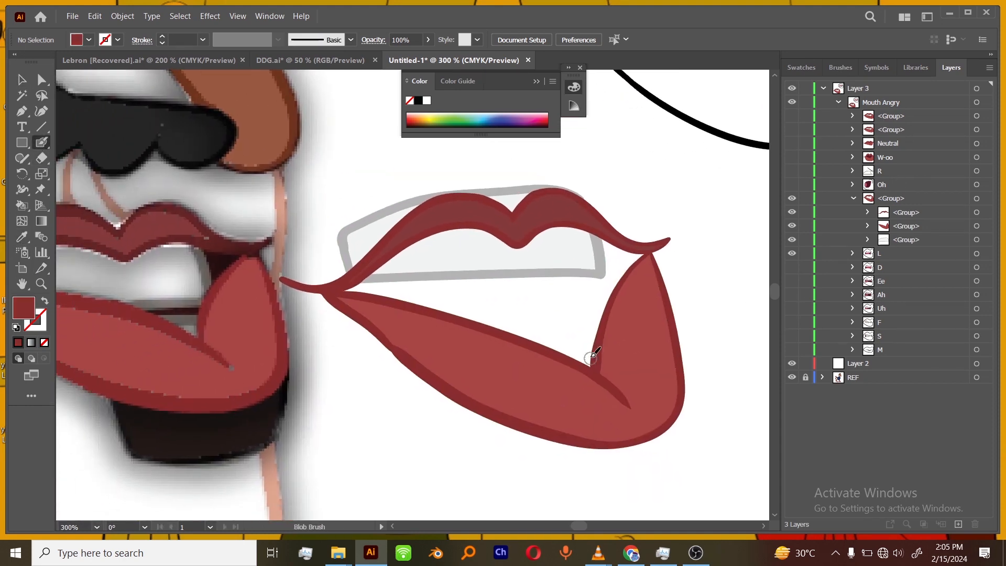
{"action": "key", "text": "ctrl+minus"}
{"action": "key", "text": "ctrl+minus"}
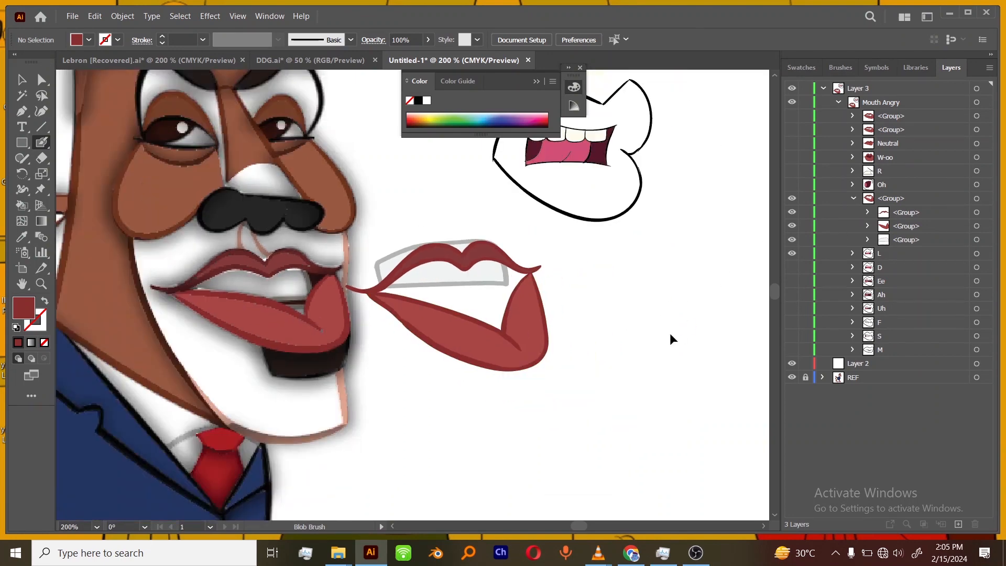
{"action": "scroll", "coordinate": [598, 391], "scroll_direction": "up", "scroll_amount": 2}
{"action": "key", "text": "ctrl+plus"}
{"action": "key", "text": "ctrl+plus"}
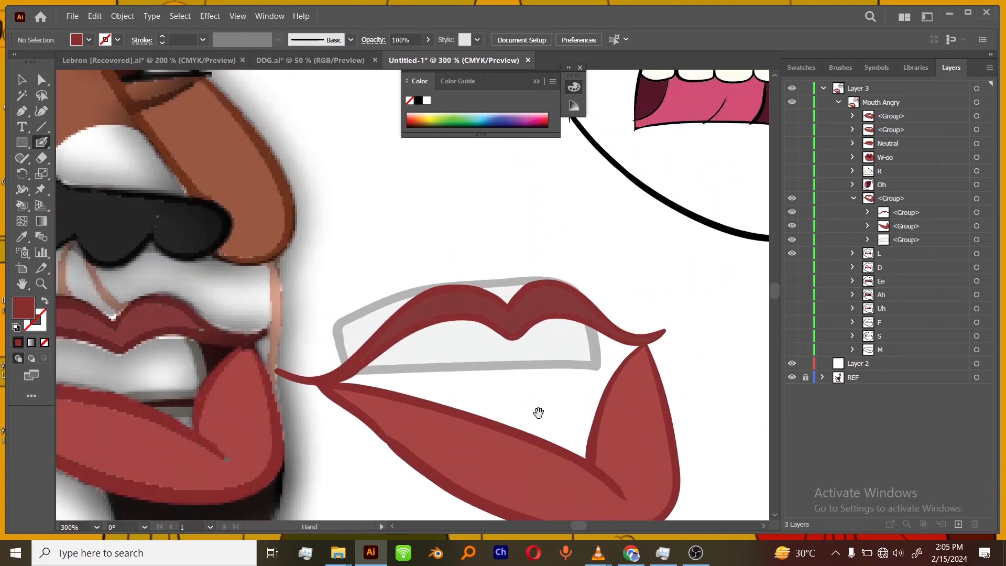
{"action": "left_click_drag", "start_coordinate": [539, 414], "coordinate": [546, 331]}
{"action": "key", "text": "ctrl+minus"}
{"action": "scroll", "coordinate": [589, 263], "scroll_direction": "up", "scroll_amount": 1}
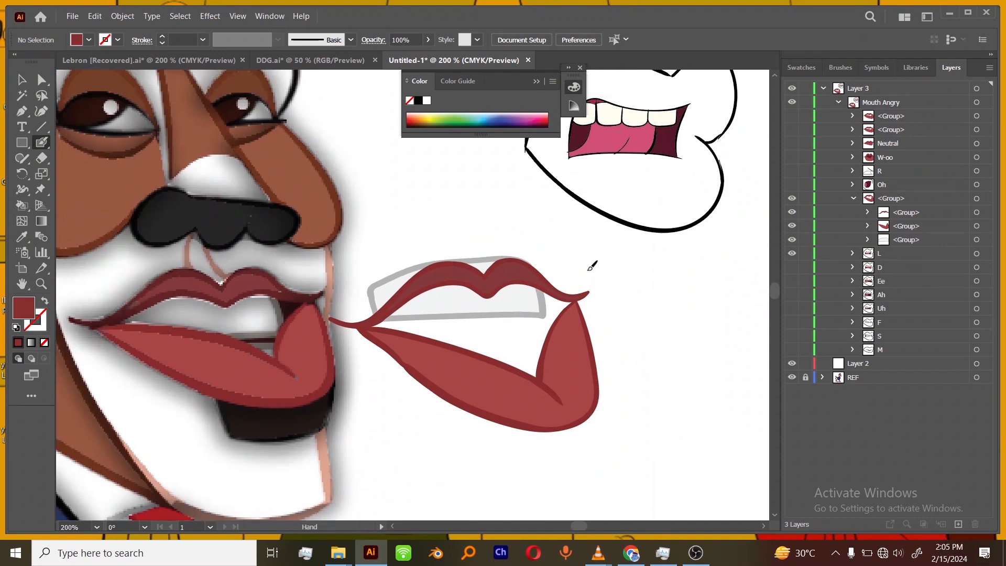
- Try to draw a dark red tongue outline with the Blob Brush, running from the upper teeth down over the lower lip
{"action": "key", "text": "ctrl+plus"}
{"action": "mouse_move", "coordinate": [563, 311]}
{"action": "left_mouse_down"}
{"action": "mouse_move", "coordinate": [540, 362]}
{"action": "mouse_move", "coordinate": [455, 415]}
{"action": "left_mouse_up"}
{"action": "key", "text": "shift+x"}
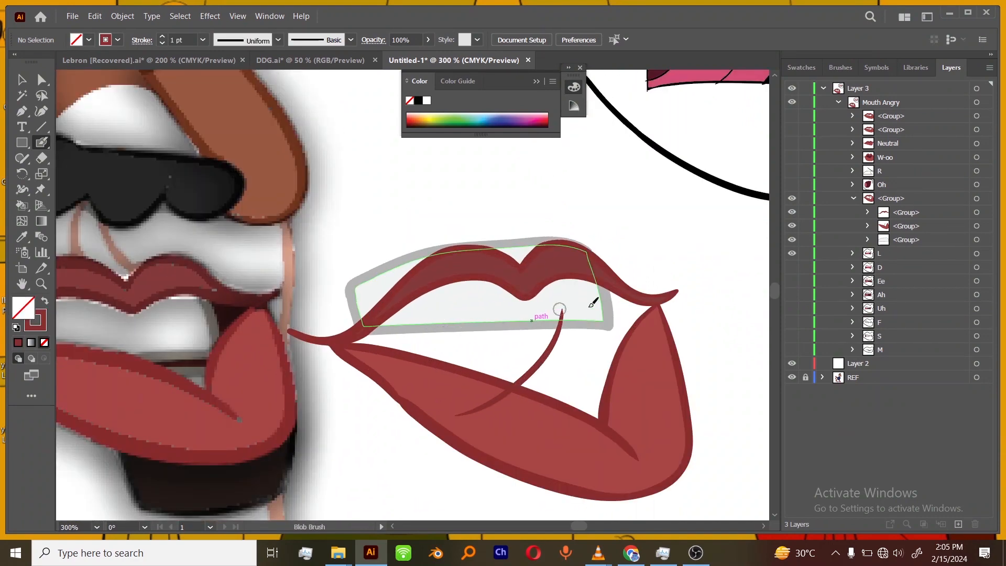
{"action": "key", "text": "ctrl+z"}
{"action": "mouse_move", "coordinate": [566, 308]}
{"action": "left_mouse_down"}
{"action": "mouse_move", "coordinate": [558, 346]}
{"action": "mouse_move", "coordinate": [516, 412]}
{"action": "mouse_move", "coordinate": [561, 323]}
{"action": "mouse_move", "coordinate": [461, 410]}
{"action": "left_mouse_up"}
{"action": "key", "text": "ctrl+z"}
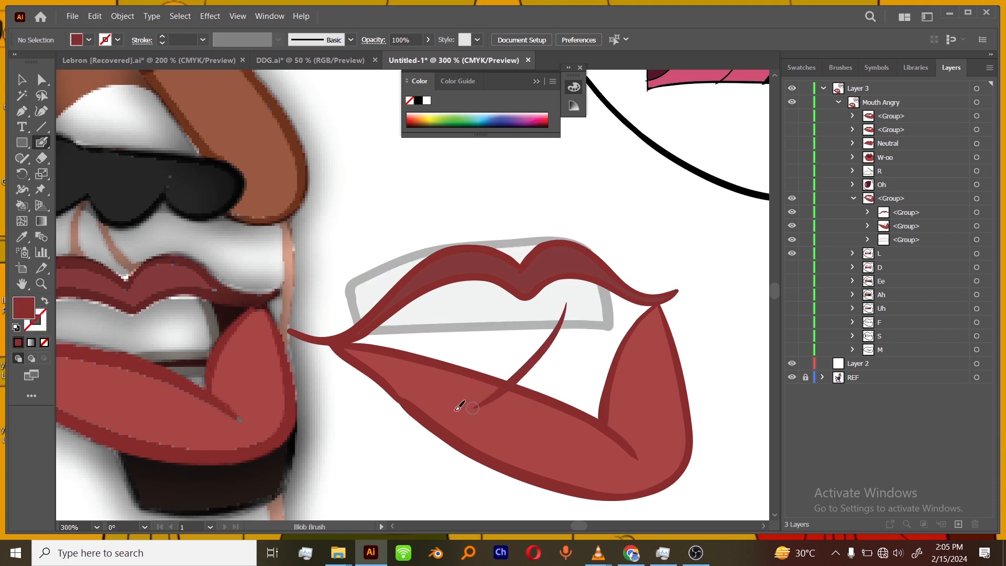
{"action": "key", "text": "ctrl+z"}
{"action": "left_click_drag", "start_coordinate": [565, 306], "coordinate": [511, 410]}
{"action": "mouse_move", "coordinate": [451, 314]}
{"action": "left_mouse_down"}
{"action": "mouse_move", "coordinate": [445, 344]}
{"action": "mouse_move", "coordinate": [403, 392]}
{"action": "mouse_move", "coordinate": [387, 383]}
{"action": "left_mouse_up"}
{"action": "key", "text": "ctrl+z"}
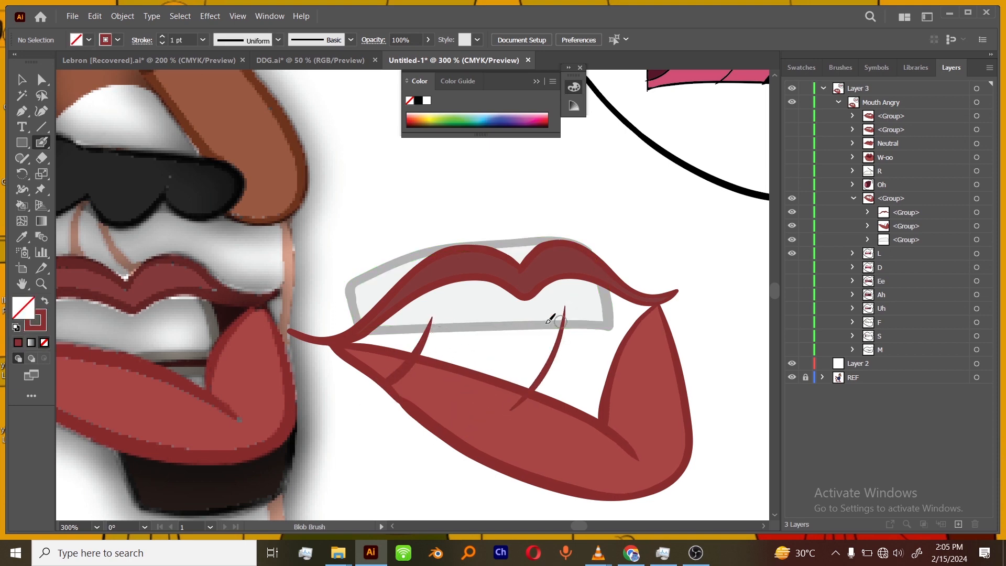
{"action": "key", "text": "ctrl+z"}
{"action": "left_click_drag", "start_coordinate": [444, 311], "coordinate": [413, 392]}
{"action": "mouse_move", "coordinate": [445, 313]}
{"action": "left_mouse_down"}
{"action": "mouse_move", "coordinate": [464, 304]}
{"action": "mouse_move", "coordinate": [570, 302]}
{"action": "mouse_move", "coordinate": [563, 326]}
{"action": "left_mouse_up"}
{"action": "mouse_move", "coordinate": [450, 312]}
{"action": "left_mouse_down"}
{"action": "mouse_move", "coordinate": [415, 386]}
{"action": "mouse_move", "coordinate": [469, 415]}
{"action": "mouse_move", "coordinate": [516, 412]}
{"action": "mouse_move", "coordinate": [541, 391]}
{"action": "left_mouse_up"}
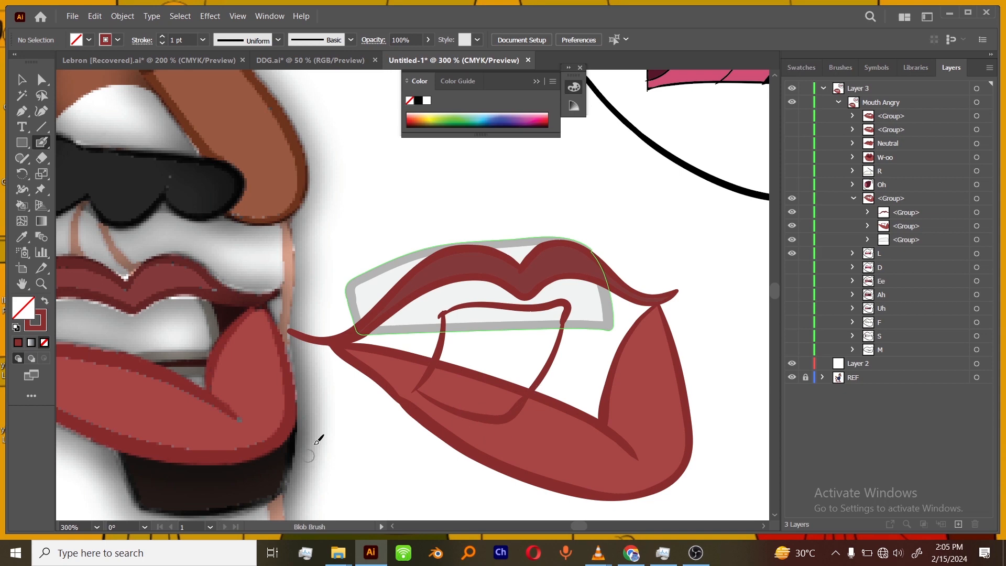
- Sample the pink tongue colour from the reference mouth for use with the Live Paint Bucket
{"action": "key", "text": "ctrl+minus"}
{"action": "left_click", "coordinate": [21, 239]}
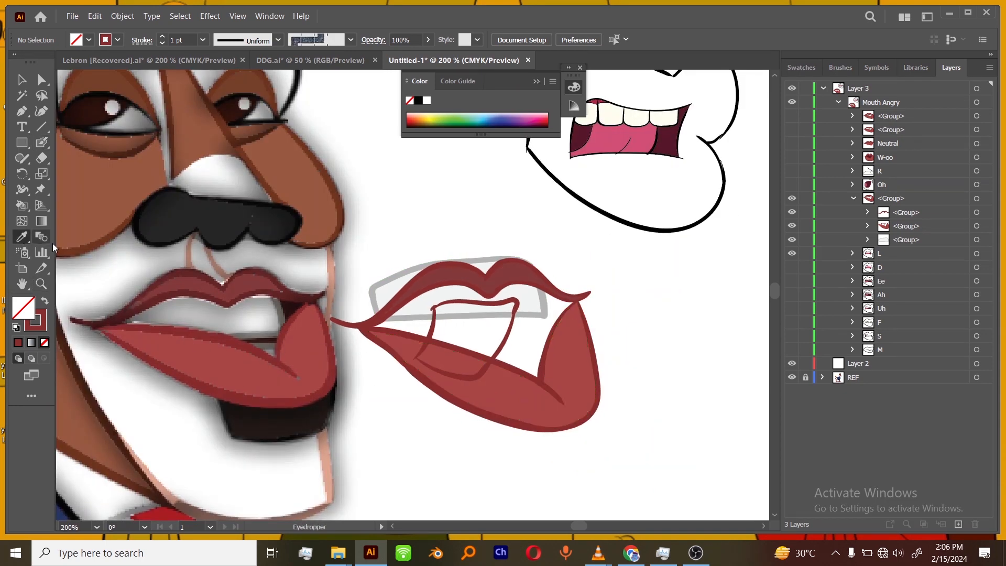
{"action": "left_click", "coordinate": [598, 136]}
{"action": "left_click", "coordinate": [22, 205]}
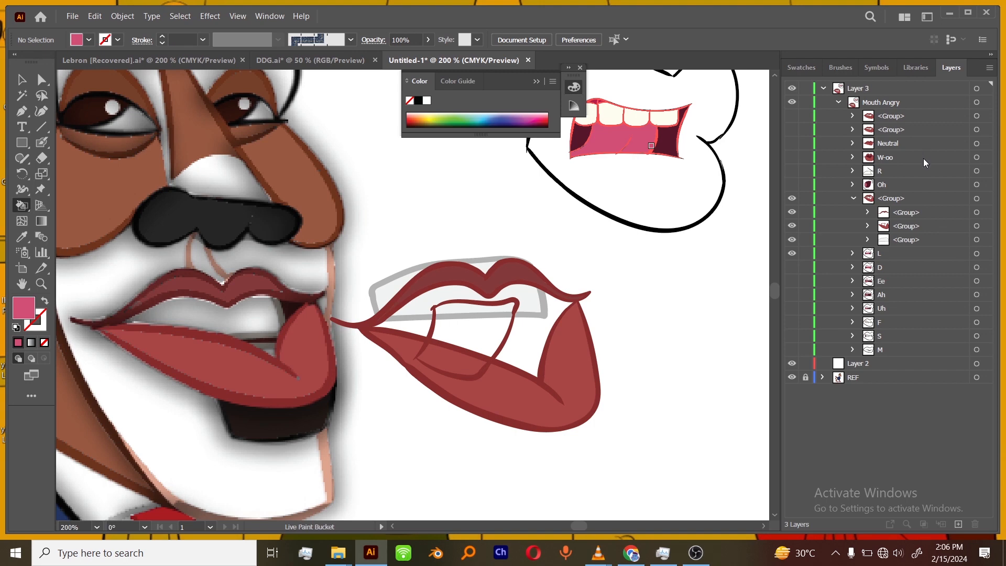
- Check the tongue strokes inside the lower lip's Live Paint object, and undo the tongue outline
{"action": "left_click", "coordinate": [42, 79]}
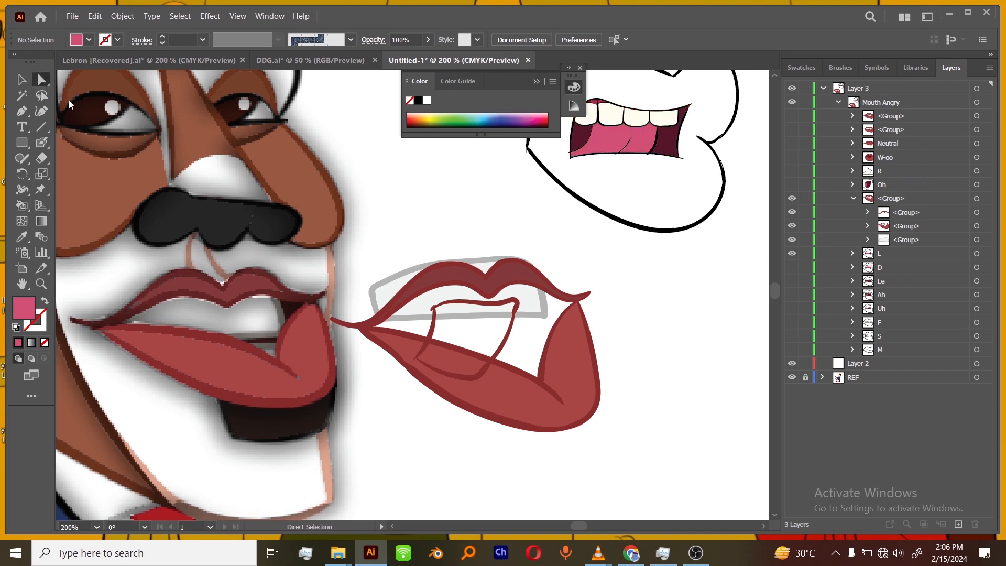
{"action": "left_click", "coordinate": [485, 374]}
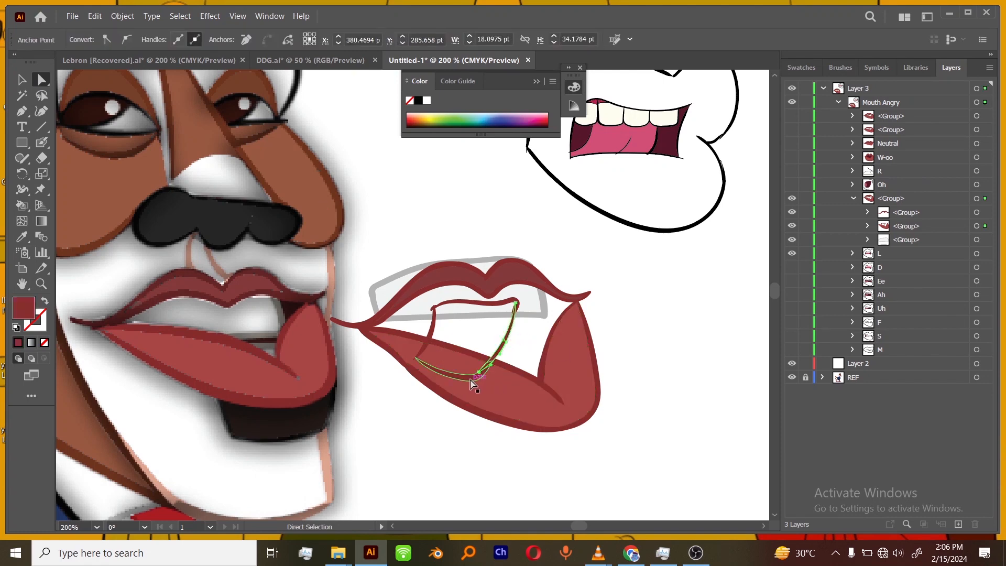
{"action": "left_click", "coordinate": [478, 390]}
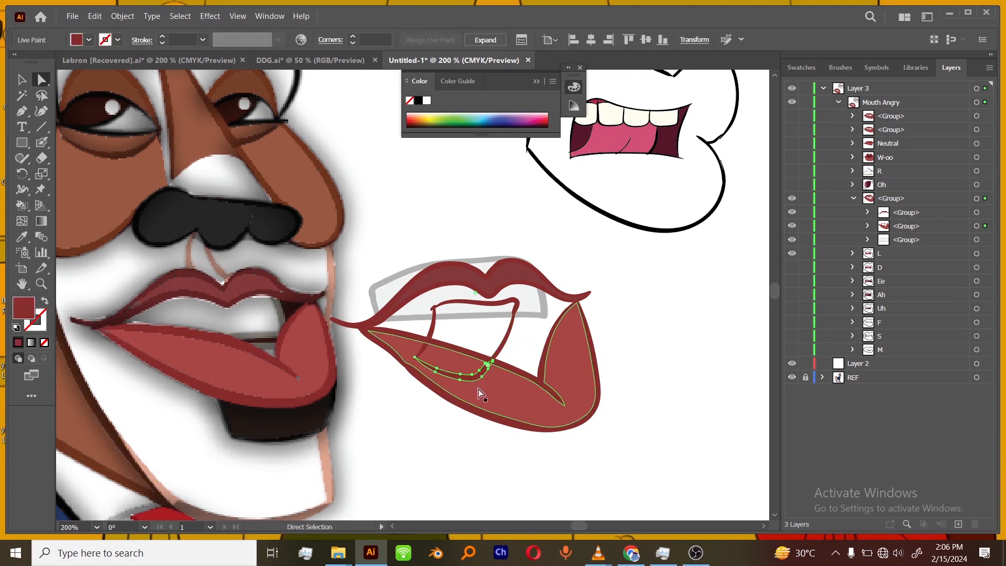
{"action": "left_click", "coordinate": [869, 226]}
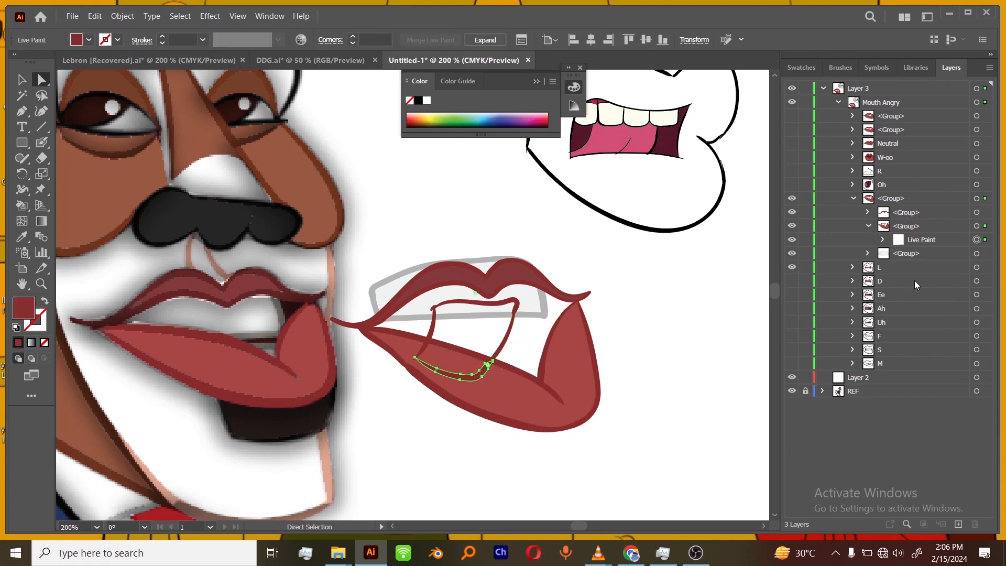
{"action": "left_click", "coordinate": [906, 241]}
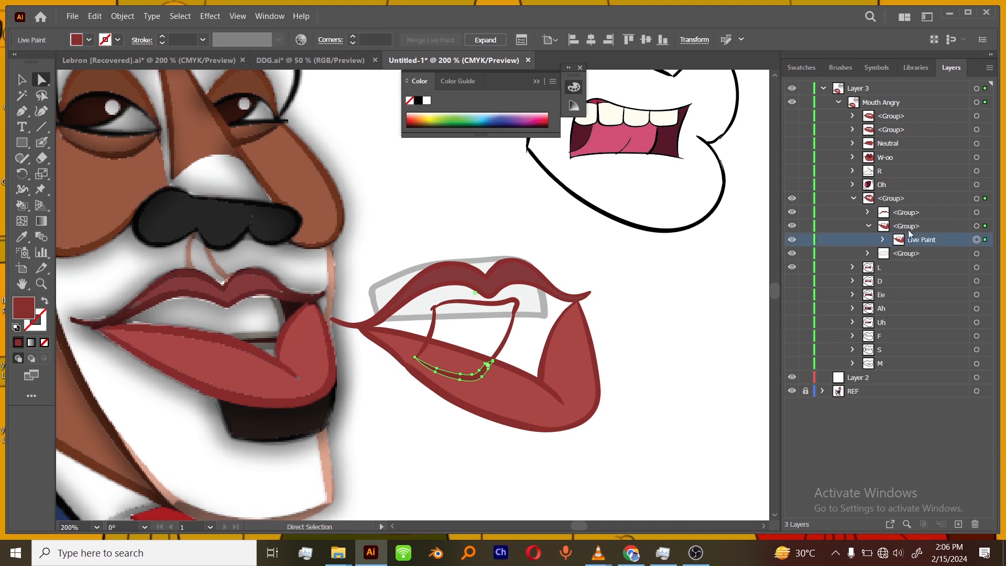
{"action": "key", "text": "Delete"}
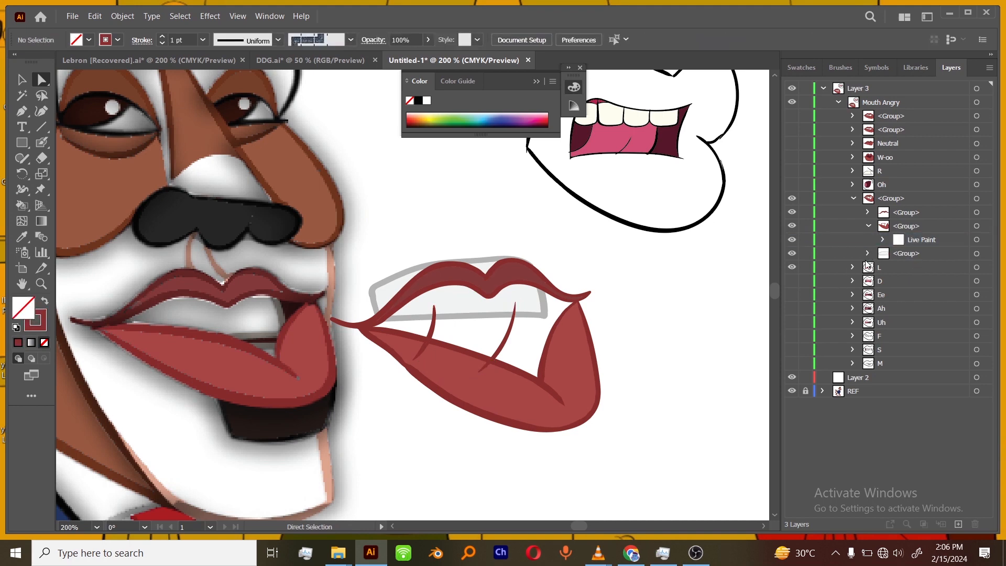
{"action": "key", "text": "shift+x"}
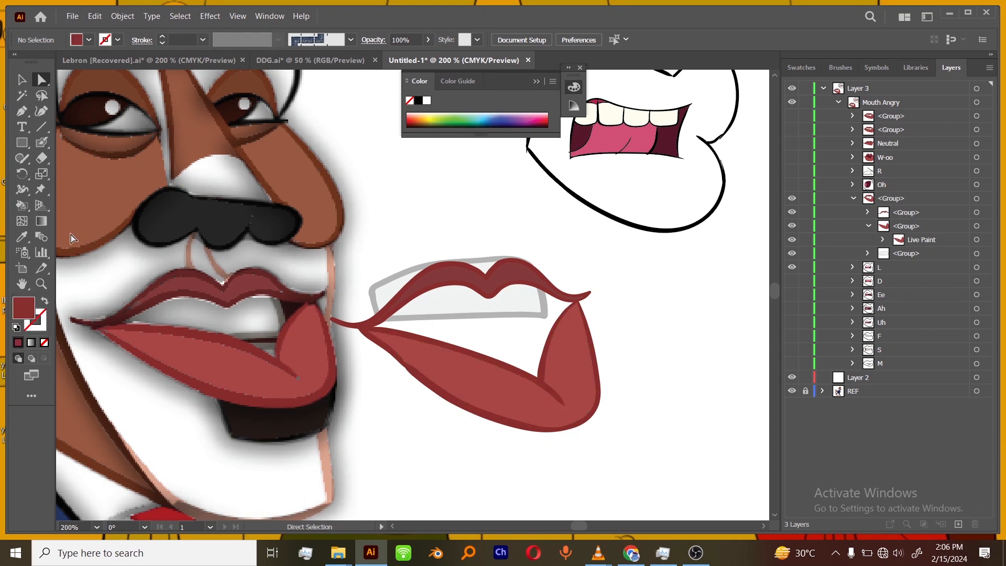
- Lock the lips-and-teeth group and draw a separate closed dark red tongue outline between the lips with the Blob Brush
{"action": "left_click", "coordinate": [22, 237]}
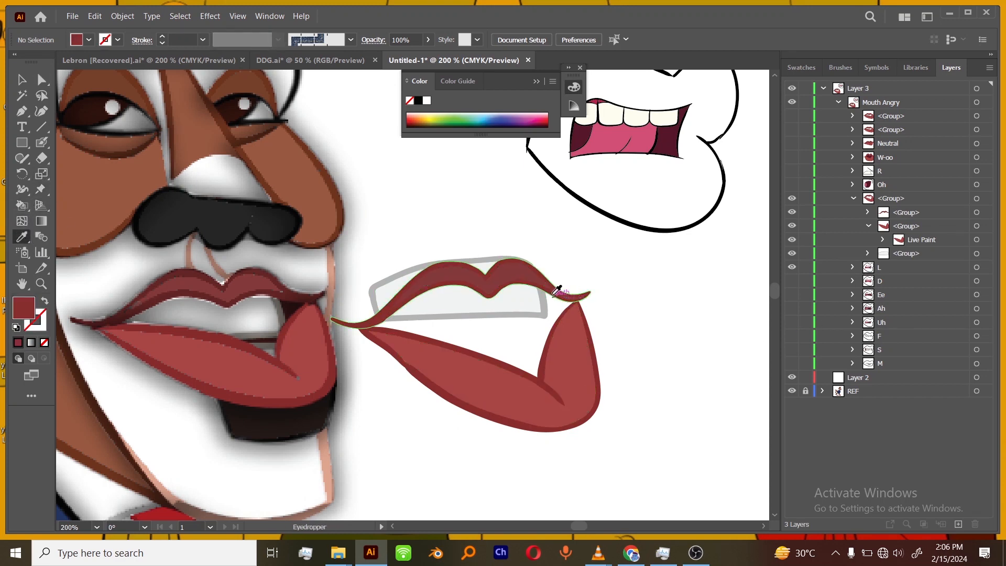
{"action": "left_click", "coordinate": [41, 142]}
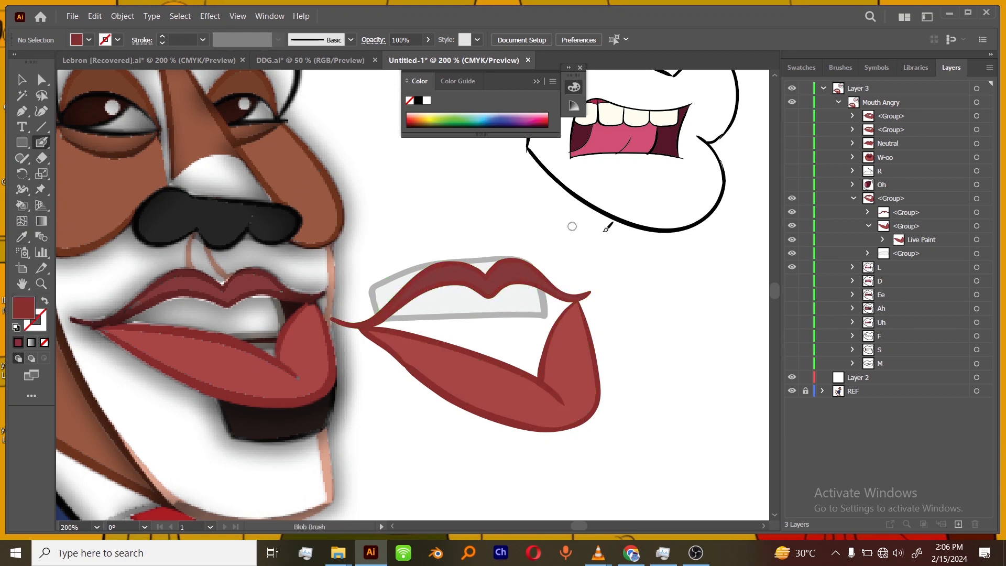
{"action": "left_click", "coordinate": [806, 199]}
{"action": "left_click_drag", "start_coordinate": [509, 305], "coordinate": [486, 358]}
{"action": "key", "text": "shift+x"}
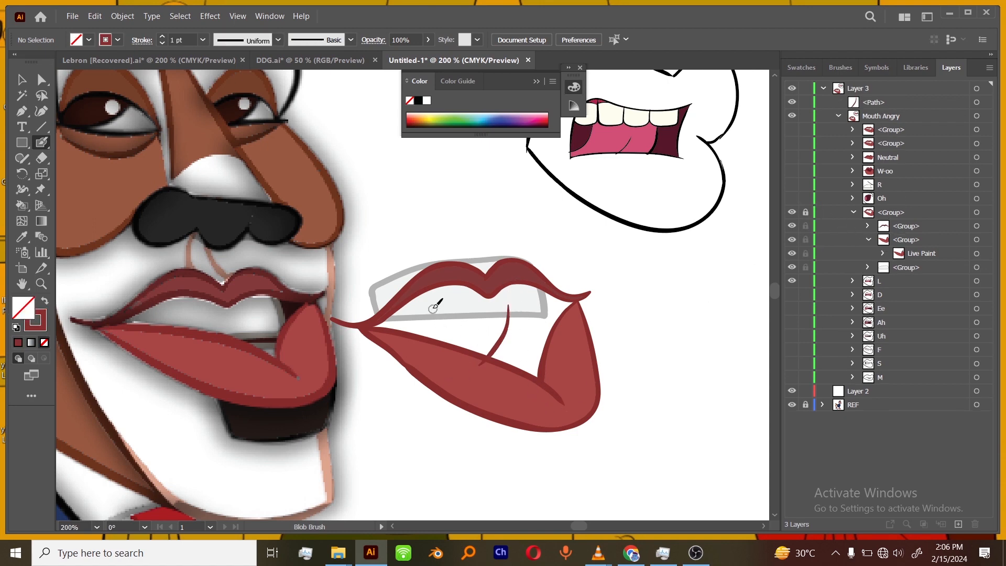
{"action": "left_click_drag", "start_coordinate": [434, 308], "coordinate": [426, 337]}
{"action": "mouse_move", "coordinate": [510, 307]}
{"action": "left_mouse_down"}
{"action": "mouse_move", "coordinate": [439, 300]}
{"action": "mouse_move", "coordinate": [419, 359]}
{"action": "mouse_move", "coordinate": [417, 347]}
{"action": "mouse_move", "coordinate": [442, 369]}
{"action": "mouse_move", "coordinate": [503, 357]}
{"action": "left_mouse_up"}
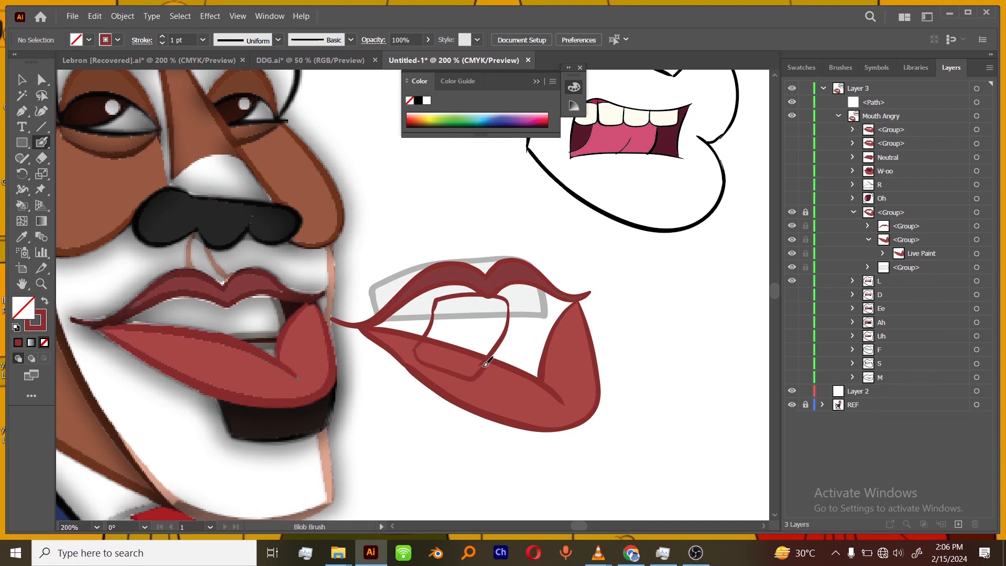
- Fill the tongue outline using the Live Paint Bucket with the pink sampled from the reference mouth's tongue, and deselect it
{"action": "left_click", "coordinate": [22, 237]}
{"action": "left_click", "coordinate": [624, 146]}
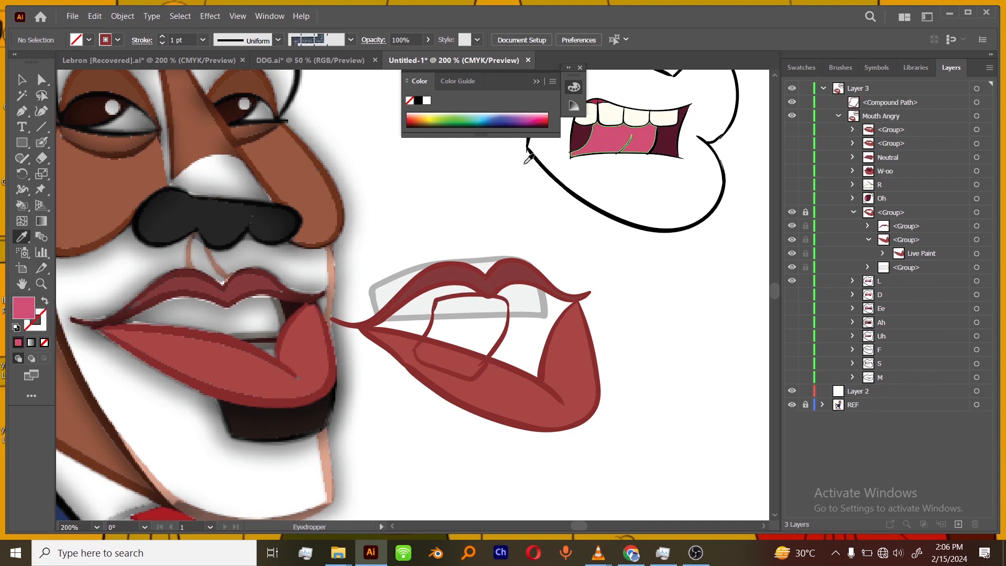
{"action": "left_click", "coordinate": [42, 142]}
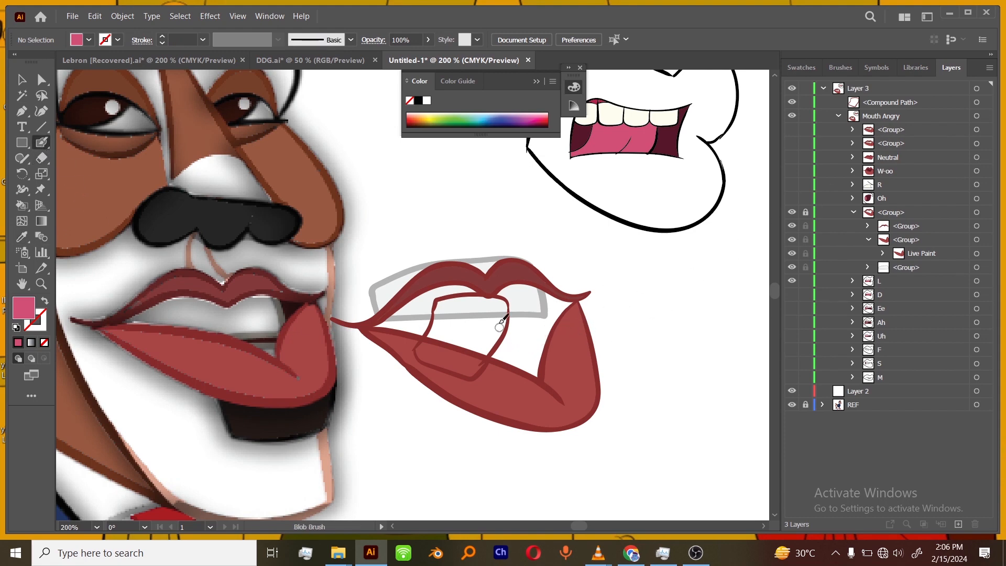
{"action": "left_click", "coordinate": [29, 207]}
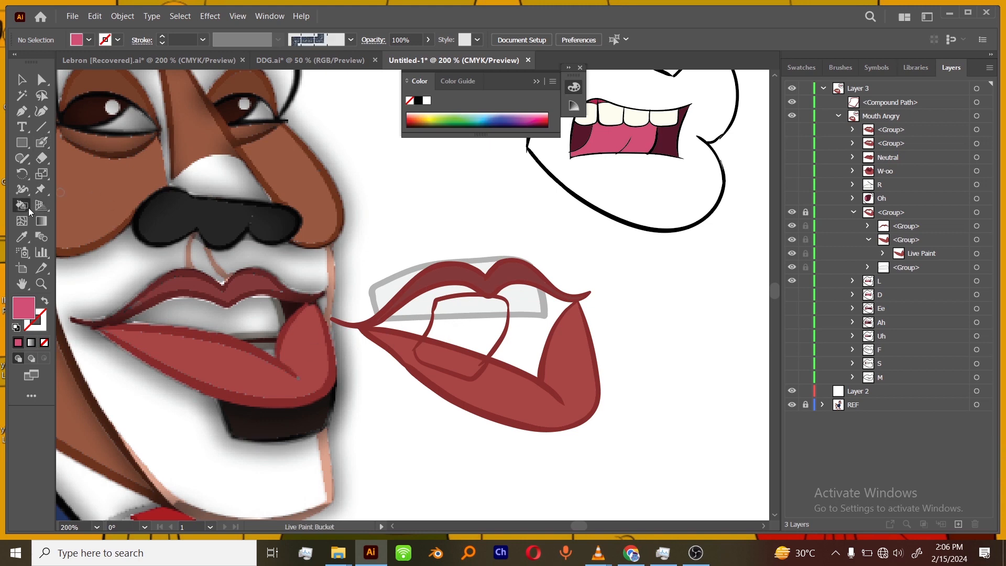
{"action": "left_click", "coordinate": [483, 331]}
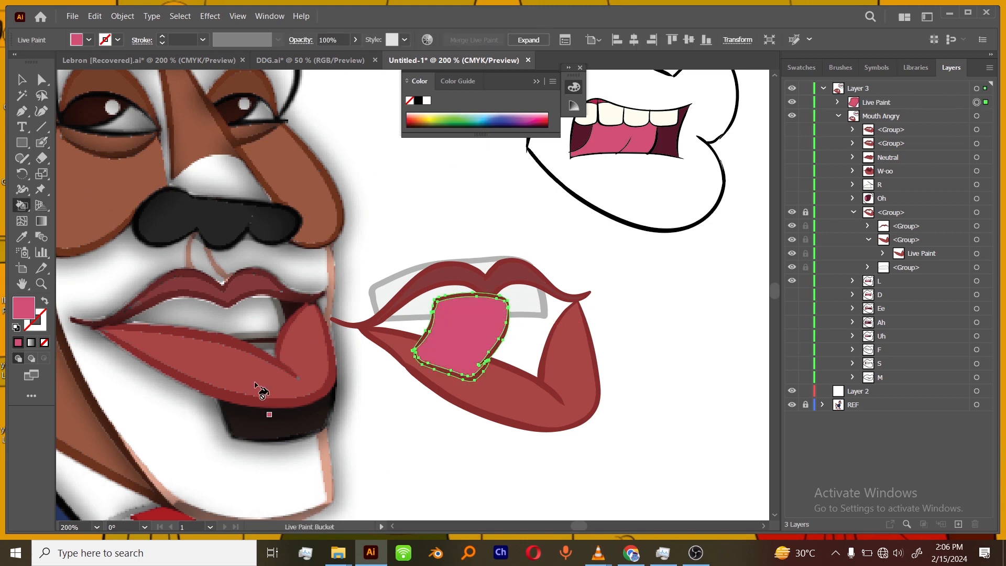
{"action": "key", "text": "v"}
{"action": "left_click", "coordinate": [649, 295]}
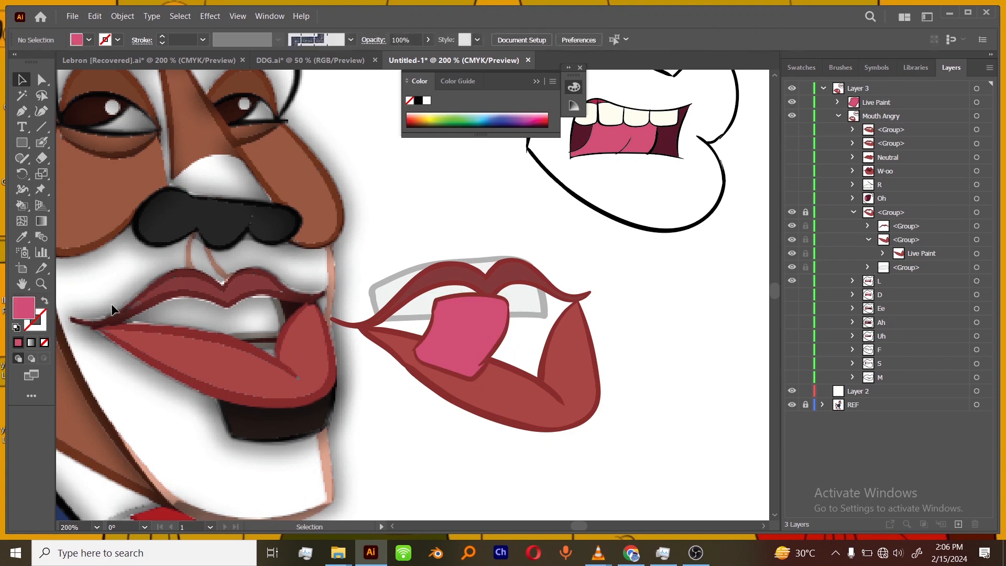
- Draw the centre crease on the tongue with the Blob Brush in the dark red sampled from the lip outline
{"action": "left_click", "coordinate": [41, 142]}
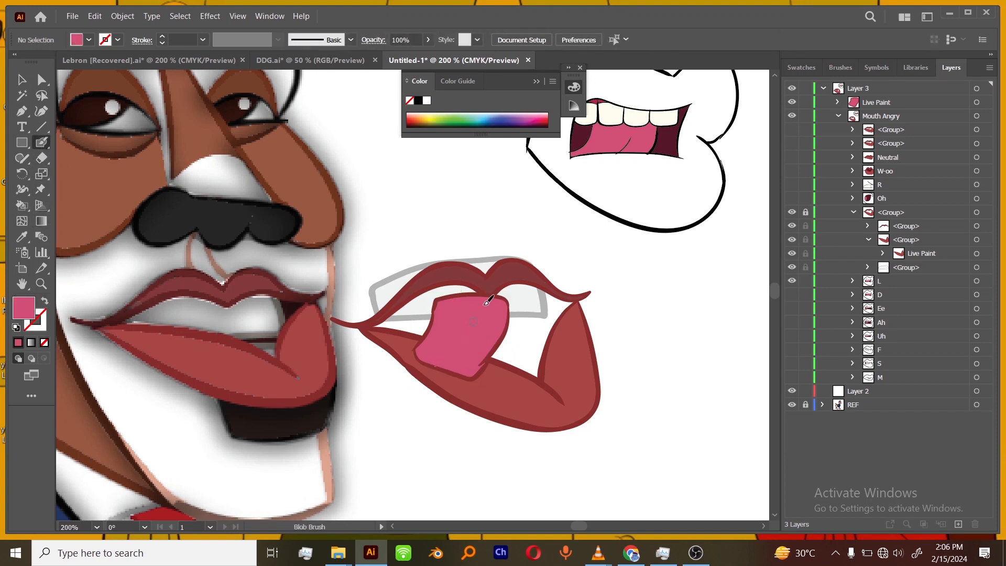
{"action": "key", "text": "shift+x"}
{"action": "left_click", "coordinate": [21, 237]}
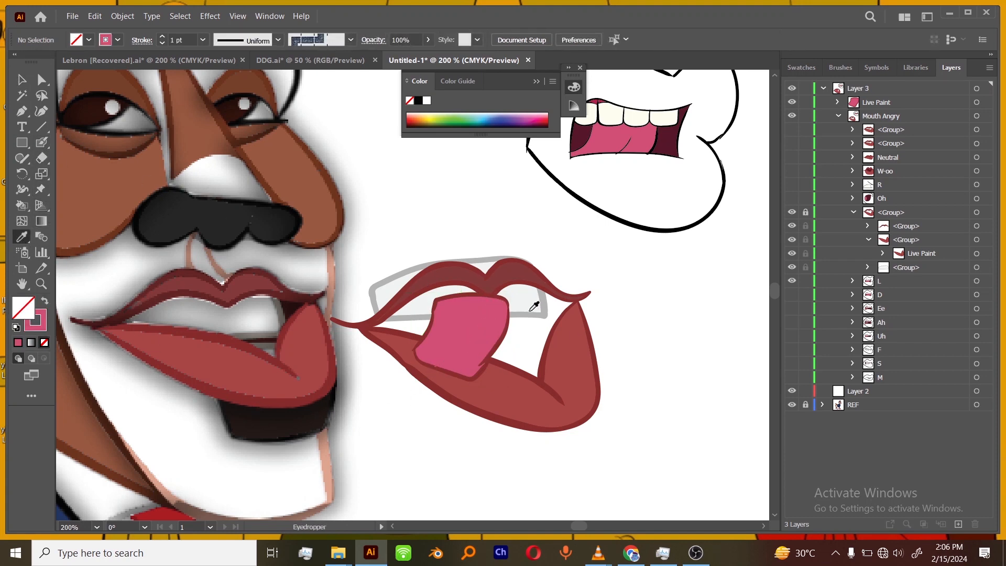
{"action": "left_click", "coordinate": [539, 355]}
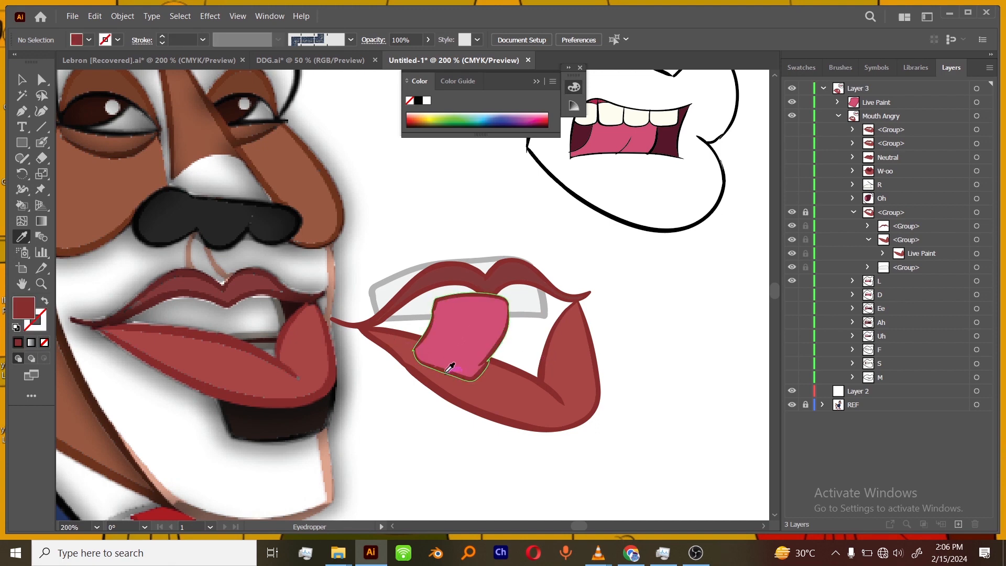
{"action": "left_click", "coordinate": [42, 142]}
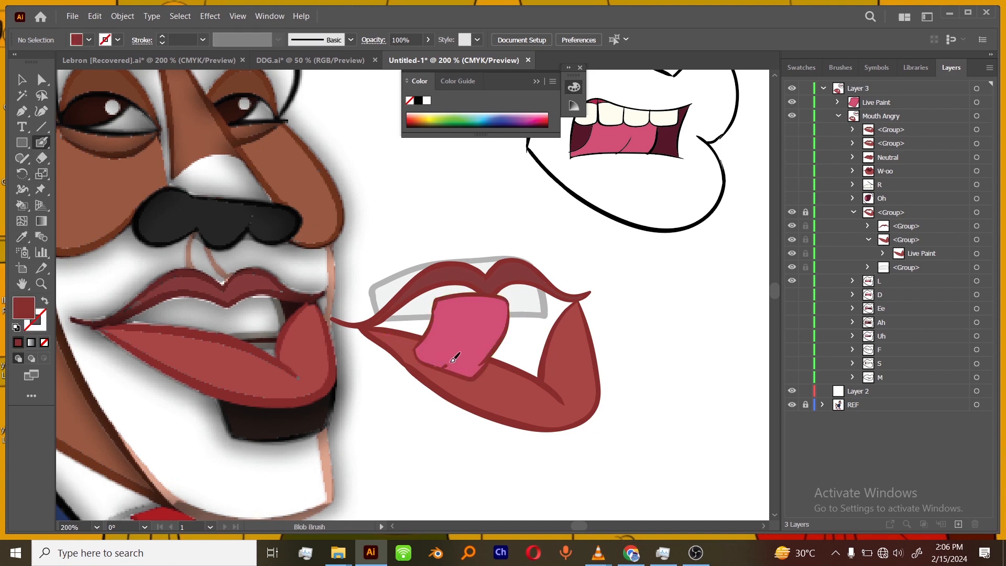
{"action": "left_click_drag", "start_coordinate": [446, 367], "coordinate": [472, 316]}
{"action": "key", "text": "ctrl+minus"}
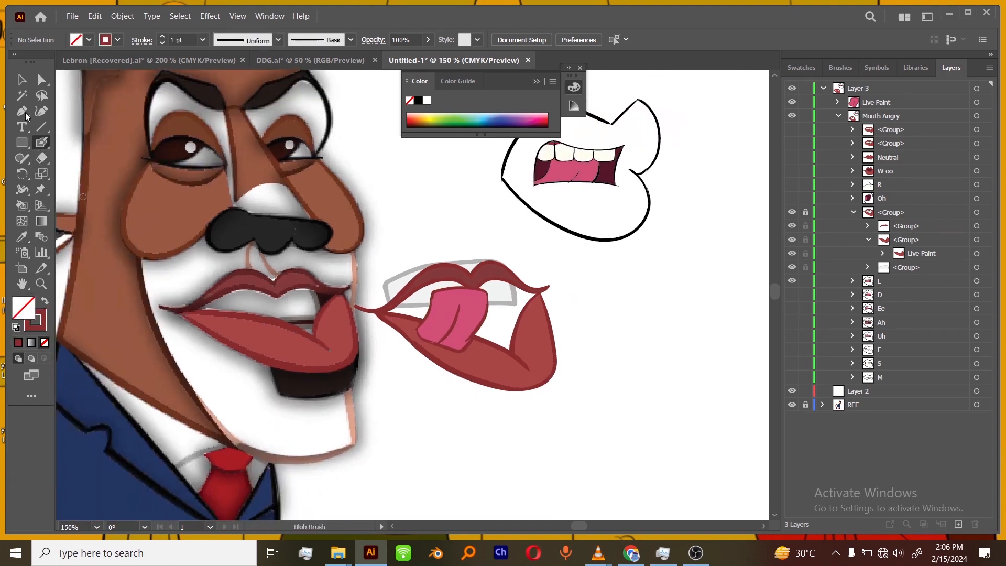
- Move the tongue's Live Paint object into the lips-and-teeth group, beneath the teeth and lower lip
{"action": "key", "text": "v"}
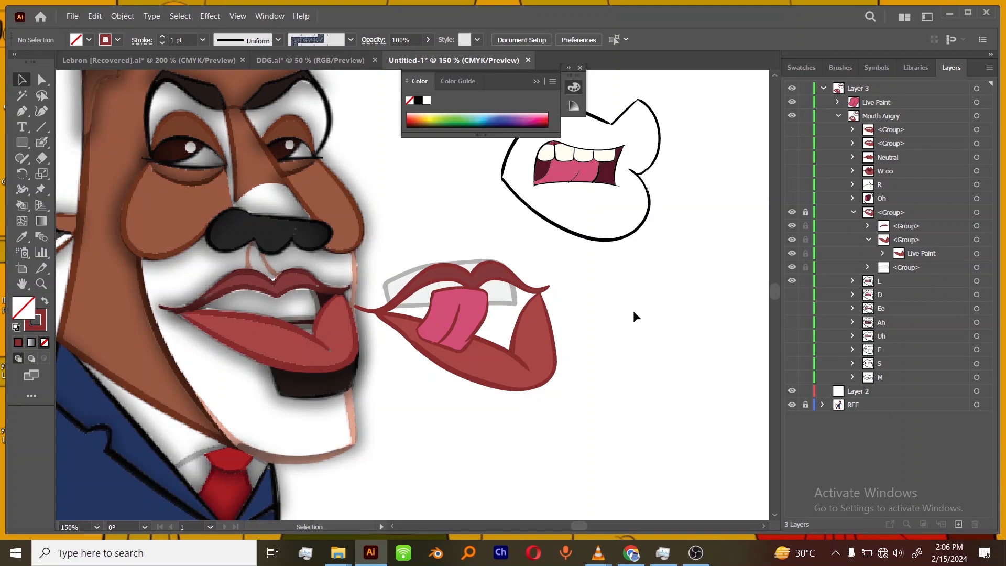
{"action": "left_click", "coordinate": [873, 106]}
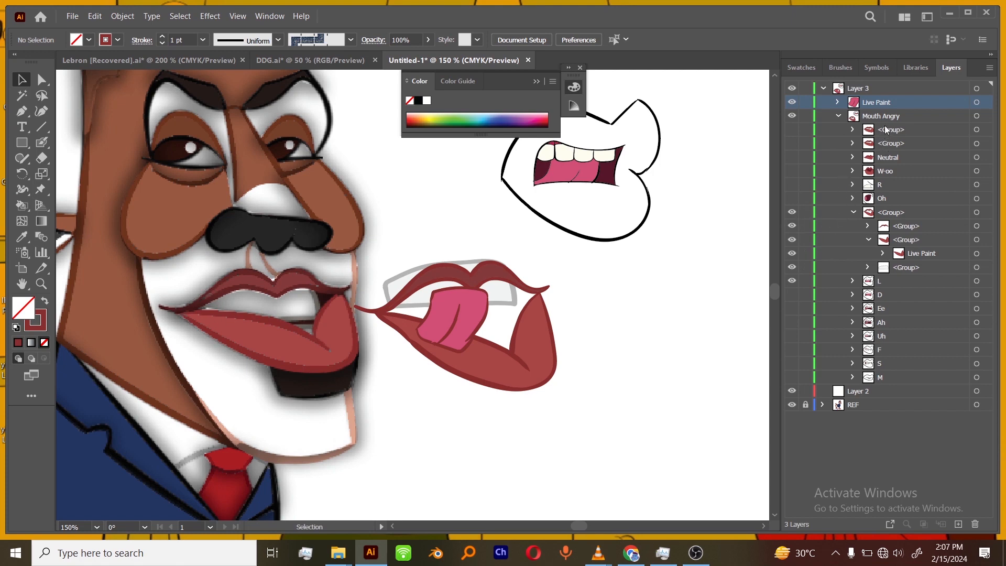
{"action": "left_click_drag", "start_coordinate": [886, 111], "coordinate": [909, 273]}
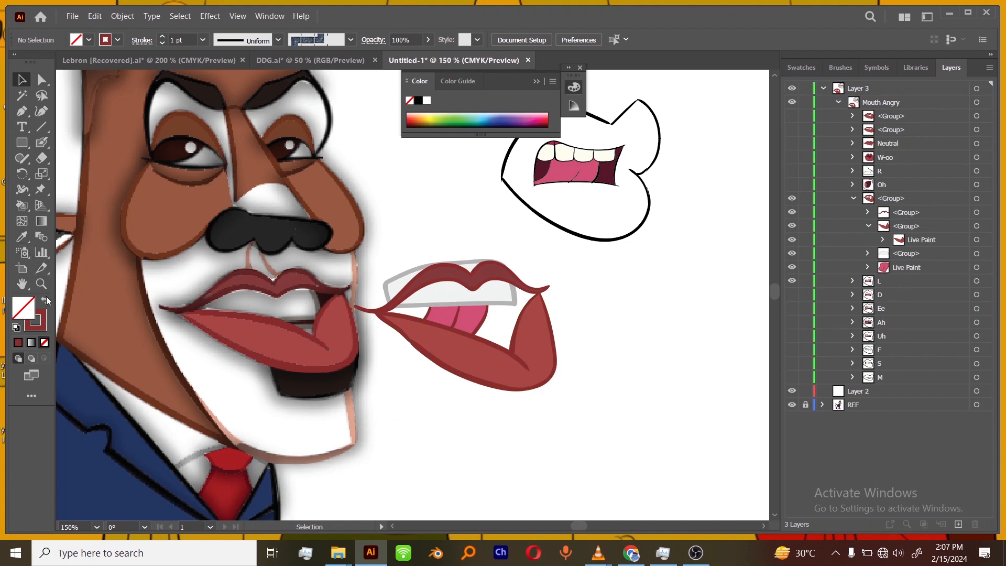
- Paint the mouth interior with the Blob Brush in maroon sampled from the reference mouth, and stack it beneath the tongue in the lips group
{"action": "left_click", "coordinate": [22, 236]}
{"action": "left_click", "coordinate": [555, 175]}
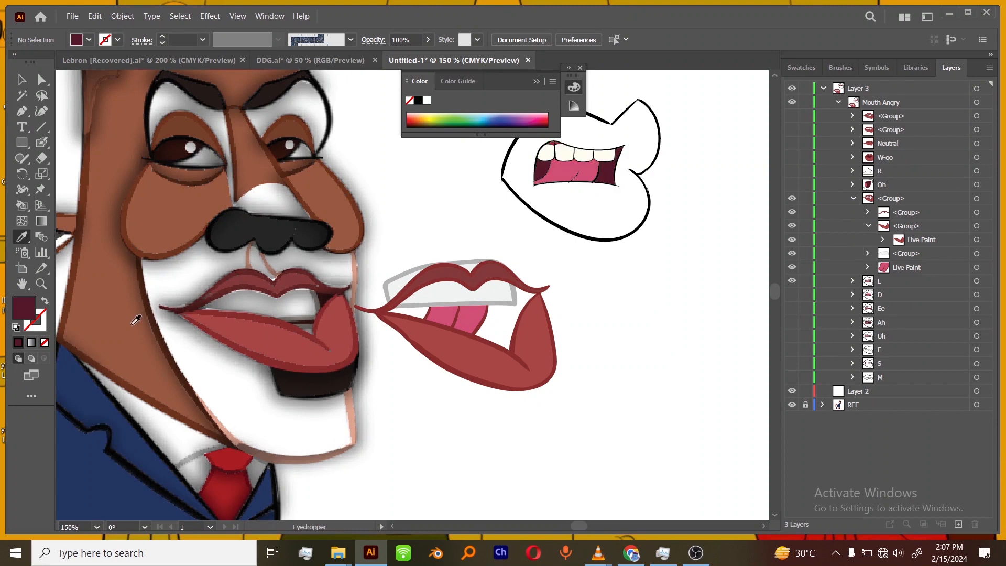
{"action": "left_click", "coordinate": [42, 143]}
{"action": "key", "text": "ctrl+plus"}
{"action": "key", "text": "ctrl+plus"}
{"action": "left_click_drag", "start_coordinate": [622, 387], "coordinate": [579, 349]}
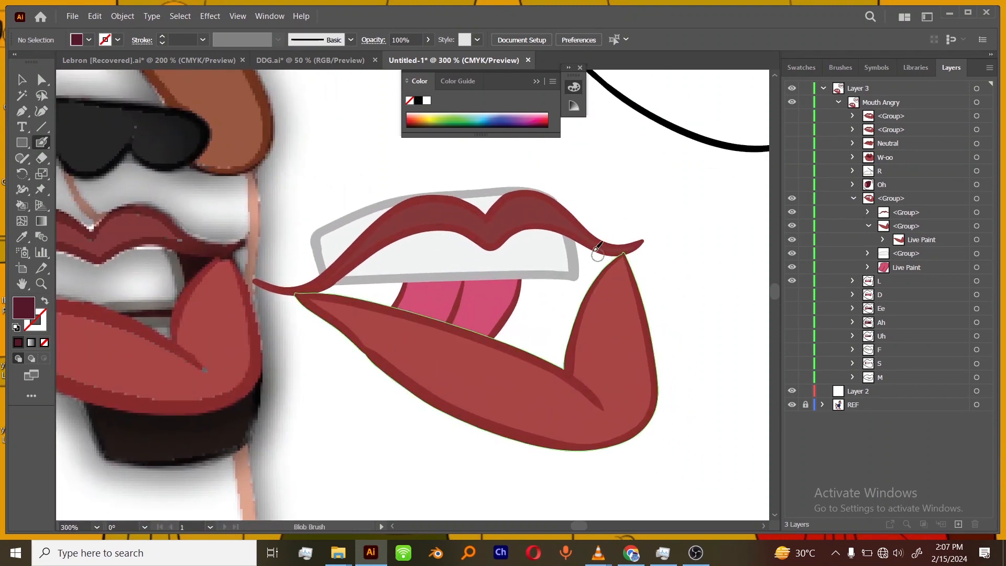
{"action": "mouse_move", "coordinate": [582, 241]}
{"action": "left_mouse_down"}
{"action": "mouse_move", "coordinate": [603, 281]}
{"action": "mouse_move", "coordinate": [571, 243]}
{"action": "mouse_move", "coordinate": [558, 370]}
{"action": "mouse_move", "coordinate": [532, 275]}
{"action": "mouse_move", "coordinate": [555, 353]}
{"action": "mouse_move", "coordinate": [414, 303]}
{"action": "mouse_move", "coordinate": [322, 291]}
{"action": "mouse_move", "coordinate": [370, 272]}
{"action": "mouse_move", "coordinate": [448, 267]}
{"action": "left_mouse_up"}
{"action": "mouse_move", "coordinate": [895, 107]}
{"action": "left_mouse_down"}
{"action": "mouse_move", "coordinate": [916, 178]}
{"action": "mouse_move", "coordinate": [918, 291]}
{"action": "left_mouse_up"}
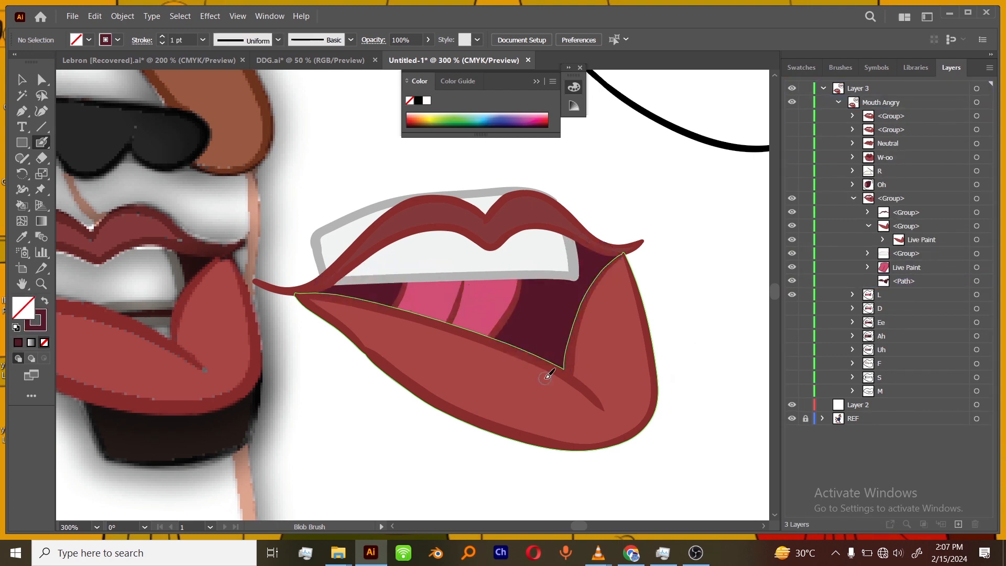
- Select the tongue's Live Paint object in the lips group and activate Puppet Warp on it
{"action": "left_click", "coordinate": [22, 80]}
{"action": "key", "text": "ctrl+minus"}
{"action": "key", "text": "ctrl+minus"}
{"action": "key", "text": "ctrl+minus"}
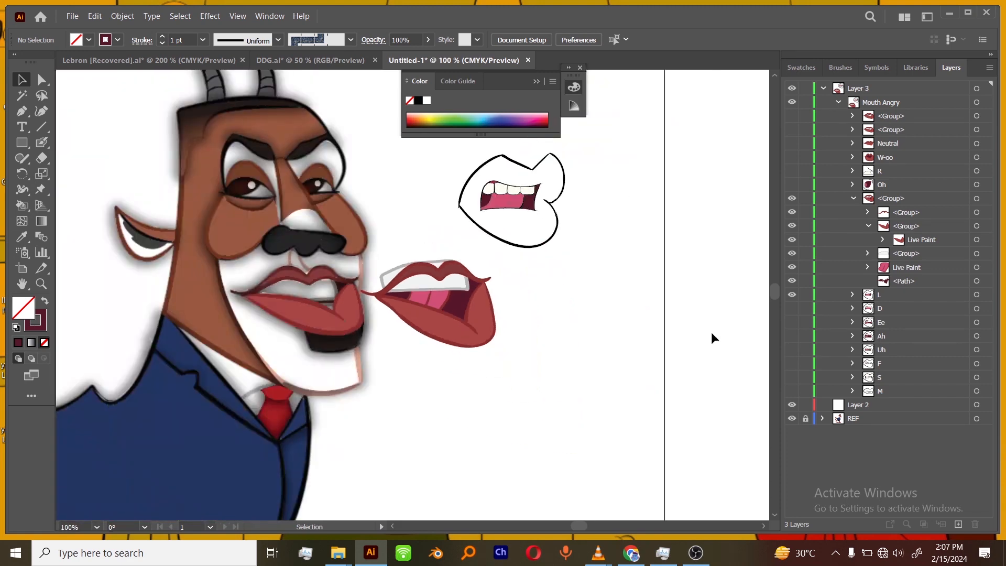
{"action": "key", "text": "ctrl+plus"}
{"action": "left_click", "coordinate": [977, 268]}
{"action": "key", "text": "ctrl+plus"}
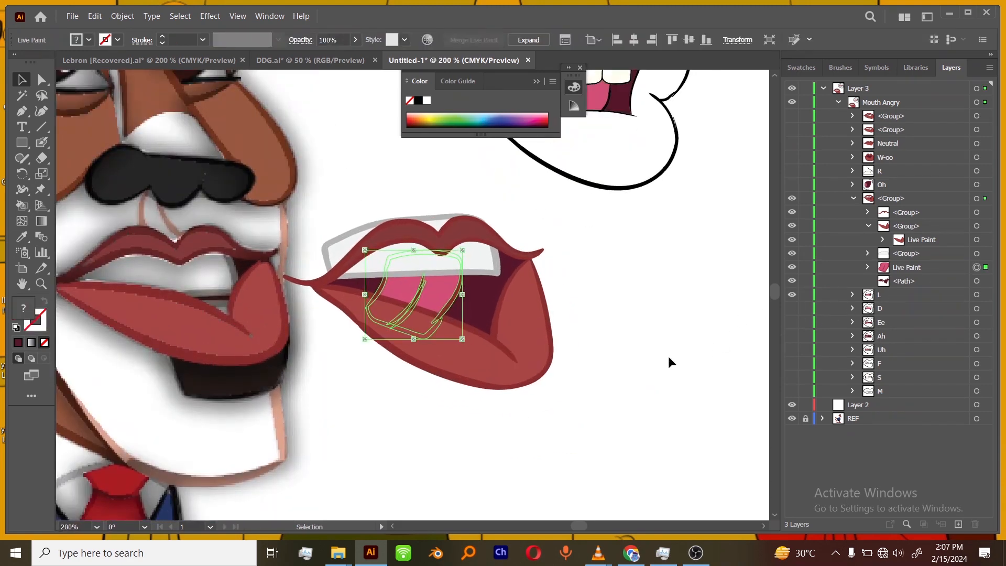
{"action": "left_click", "coordinate": [40, 193]}
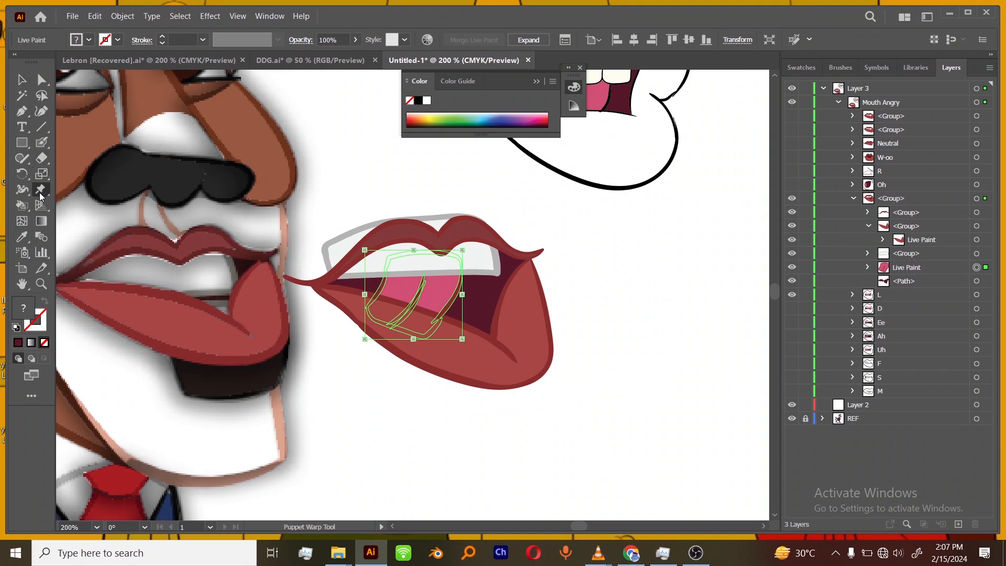
{"action": "left_click", "coordinate": [425, 280]}
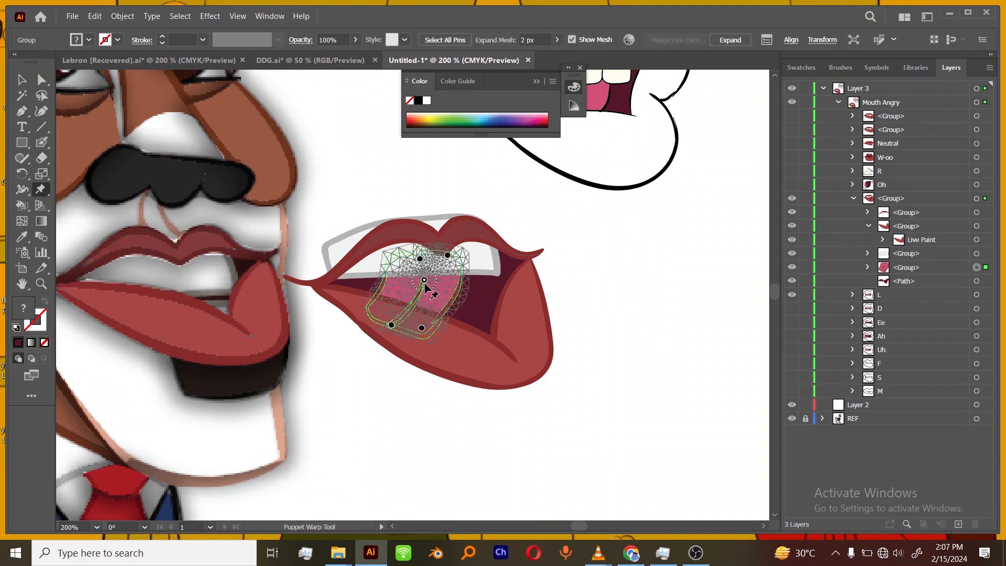
{"action": "left_click_drag", "start_coordinate": [425, 281], "coordinate": [440, 289]}
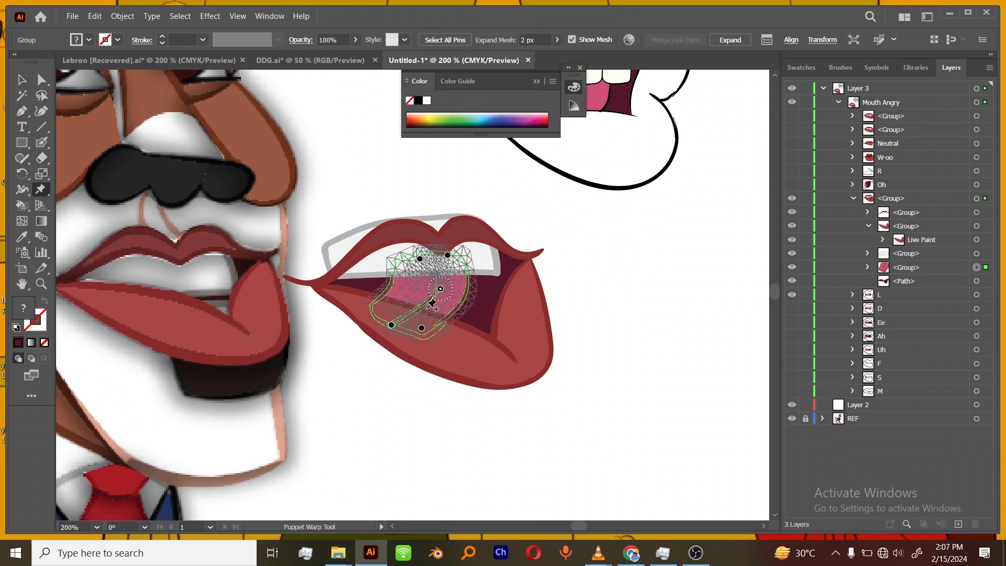
{"action": "key", "text": "ctrl+z"}
{"action": "key", "text": "ctrl+z"}
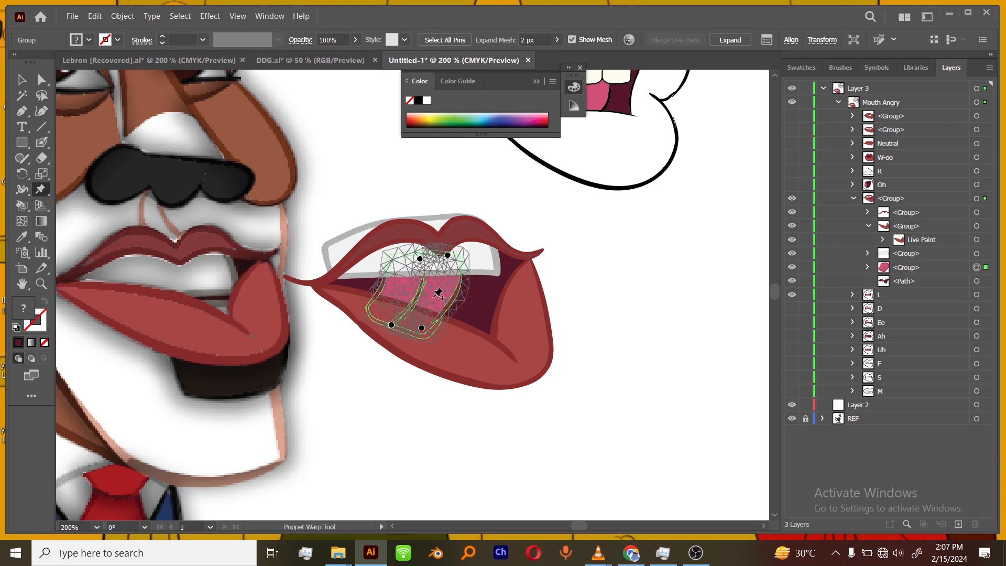
- Bend the tongue's centre crease slightly outward with a puppet warp pin near its middle, and deselect the tongue
{"action": "left_click_drag", "start_coordinate": [425, 306], "coordinate": [437, 304]}
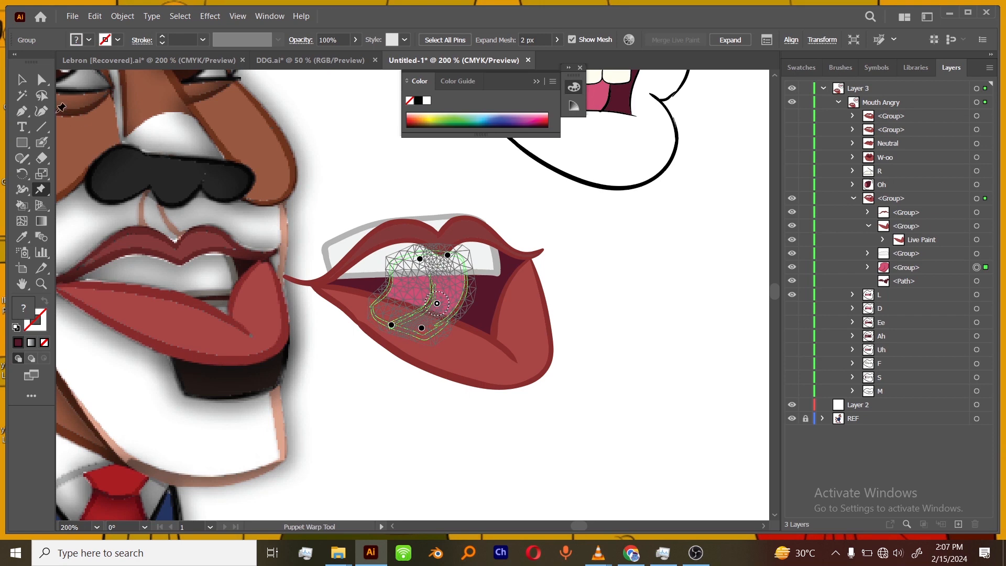
{"action": "key", "text": "v"}
{"action": "left_click", "coordinate": [634, 294]}
{"action": "key", "text": "ctrl+minus"}
{"action": "key", "text": "ctrl+minus"}
{"action": "key", "text": "ctrl+minus"}
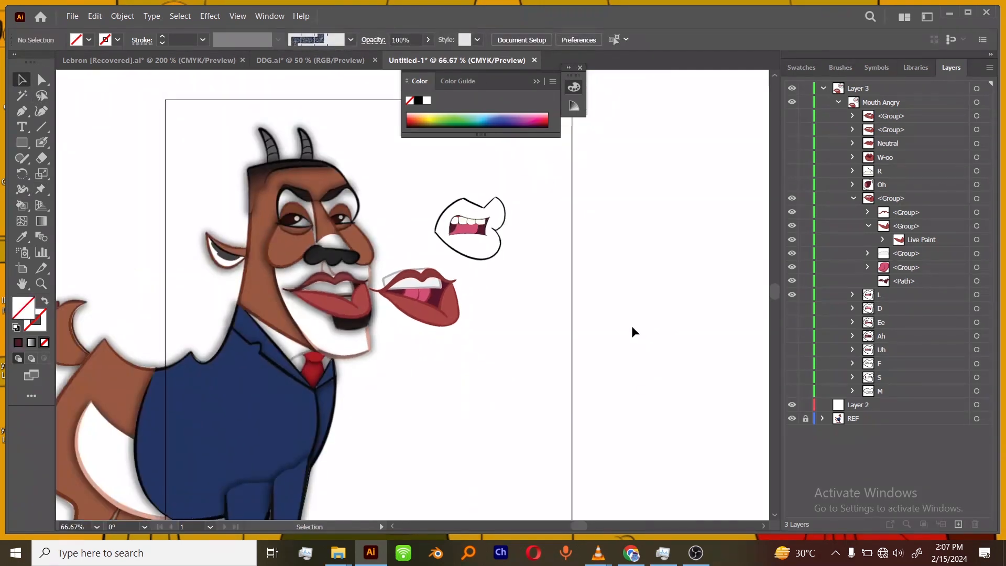
{"action": "key", "text": "ctrl+plus"}
{"action": "key", "text": "ctrl+plus"}
{"action": "key", "text": "ctrl+plus"}
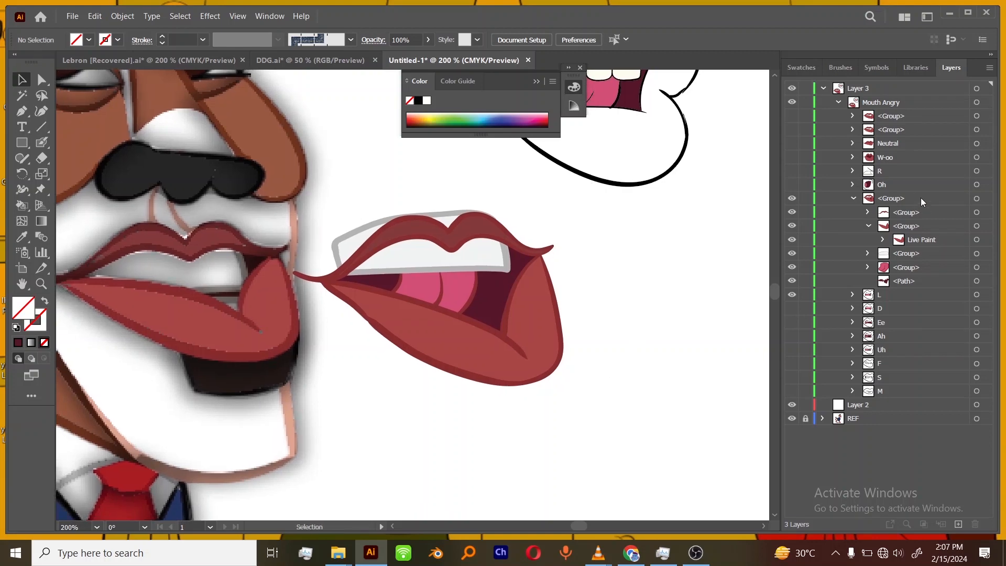
- Move the finished mouth group into L, and delete L's original sketched Live Paint mouth and outline path
{"action": "left_click", "coordinate": [854, 199]}
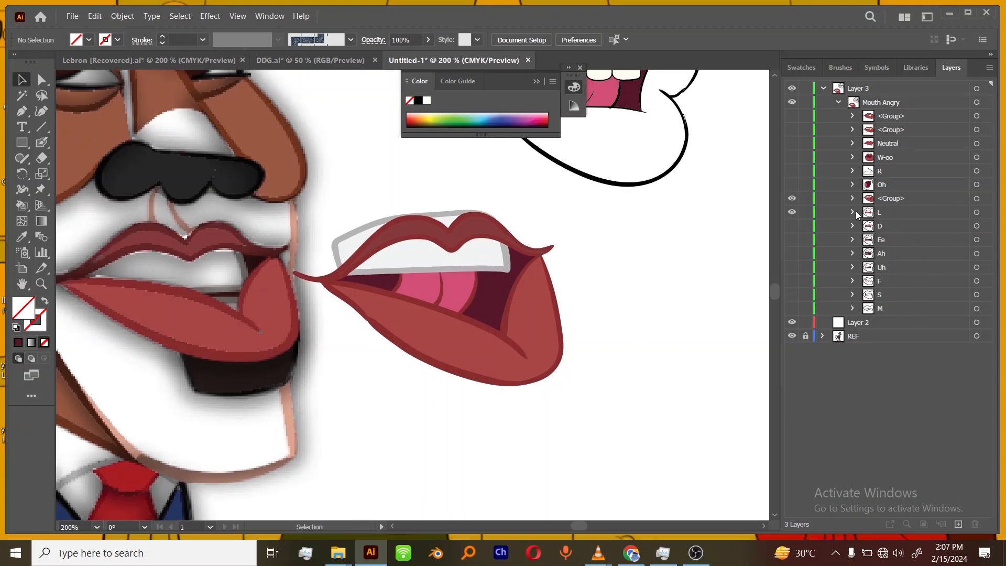
{"action": "left_click", "coordinate": [853, 213]}
{"action": "double_click", "coordinate": [897, 199]}
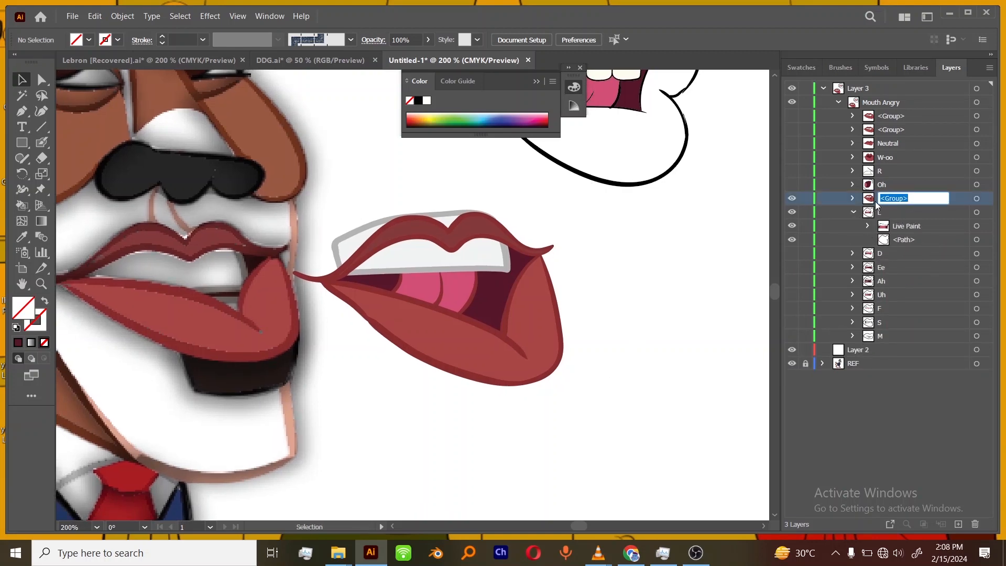
{"action": "left_click_drag", "start_coordinate": [876, 202], "coordinate": [884, 219]}
{"action": "left_click", "coordinate": [907, 232]}
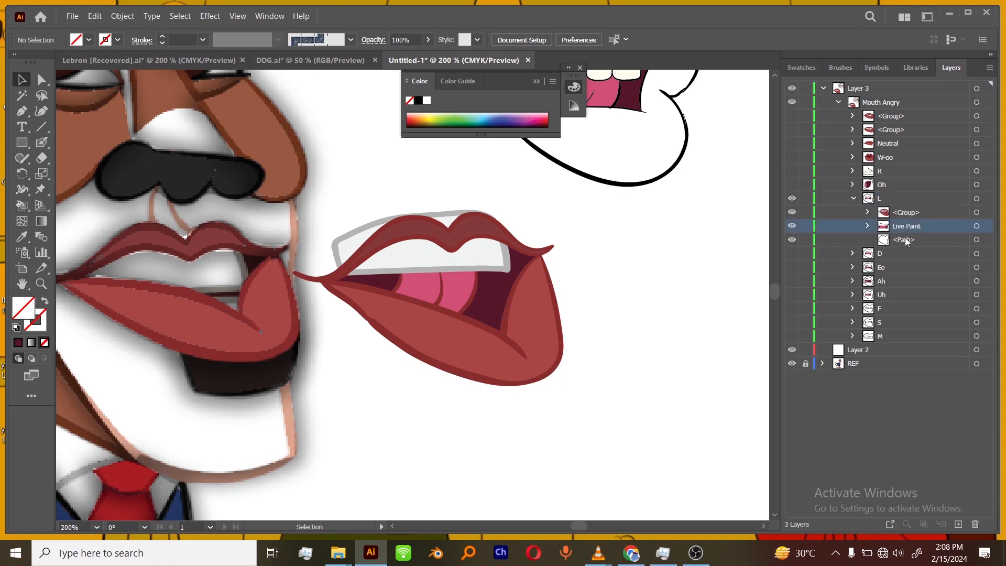
{"action": "left_click", "coordinate": [907, 241], "text": "shift"}
{"action": "left_click", "coordinate": [976, 525]}
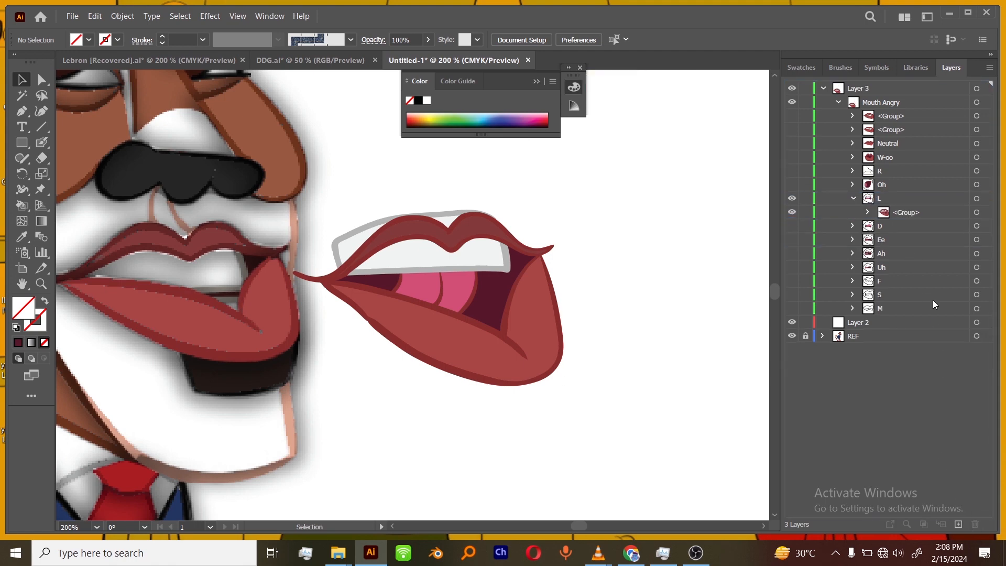
{"action": "left_click", "coordinate": [853, 199]}
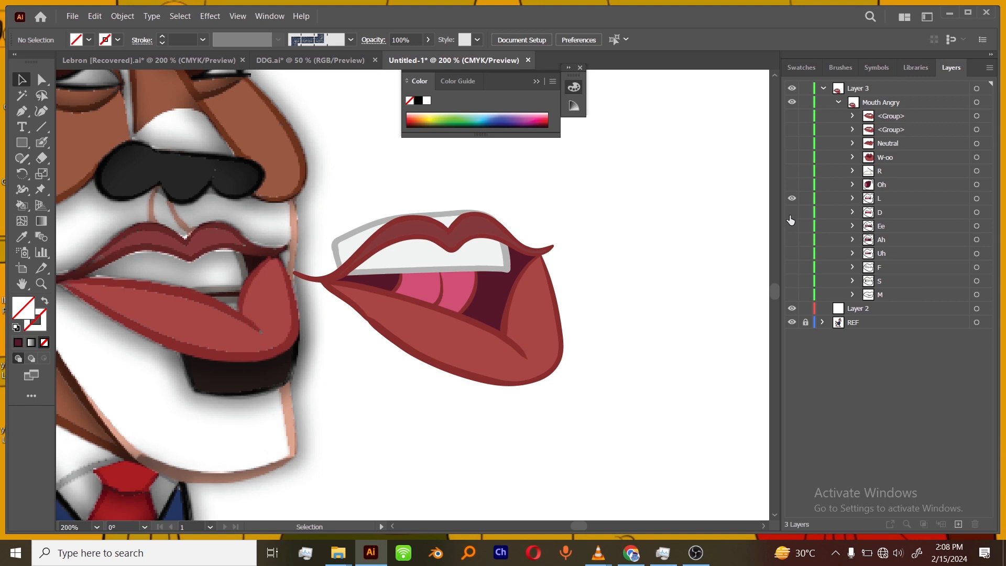
- Hide mouth L, show the sketched mouth D, and expand D's contents
{"action": "left_click", "coordinate": [792, 212]}
{"action": "left_click", "coordinate": [792, 198]}
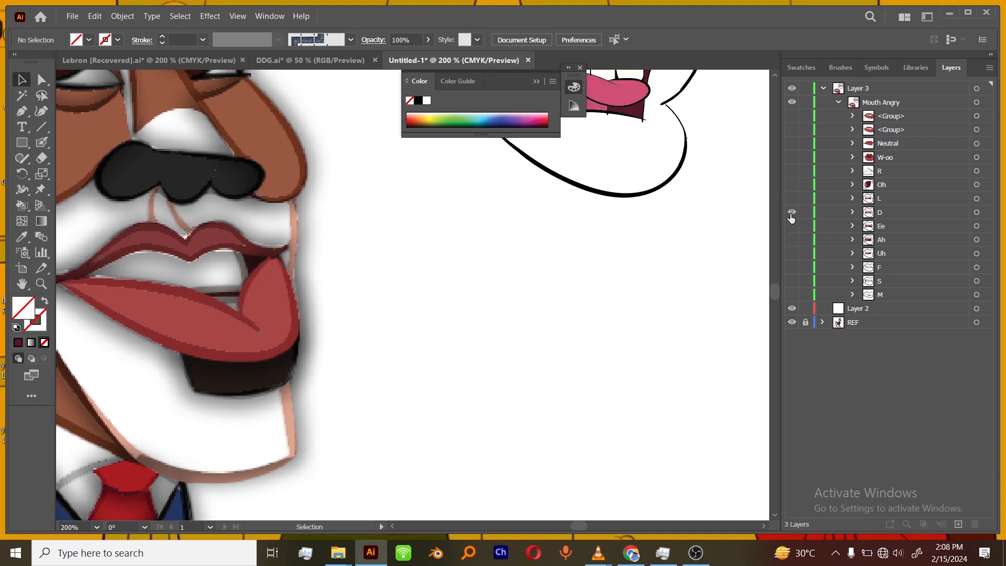
{"action": "left_click", "coordinate": [853, 212]}
{"action": "scroll", "coordinate": [626, 312], "scroll_direction": "up", "scroll_amount": 3}
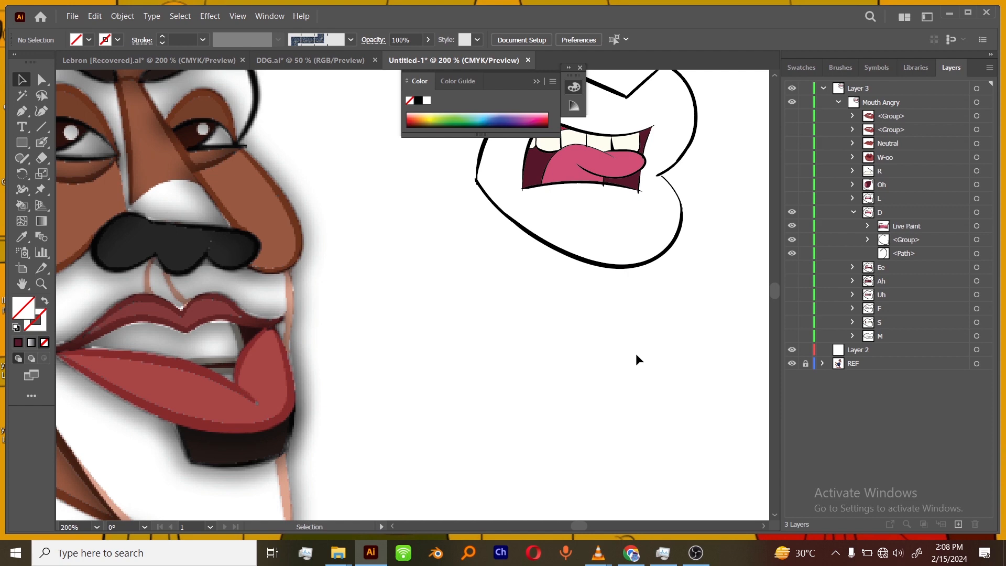
{"action": "left_click_drag", "start_coordinate": [617, 394], "coordinate": [617, 379]}
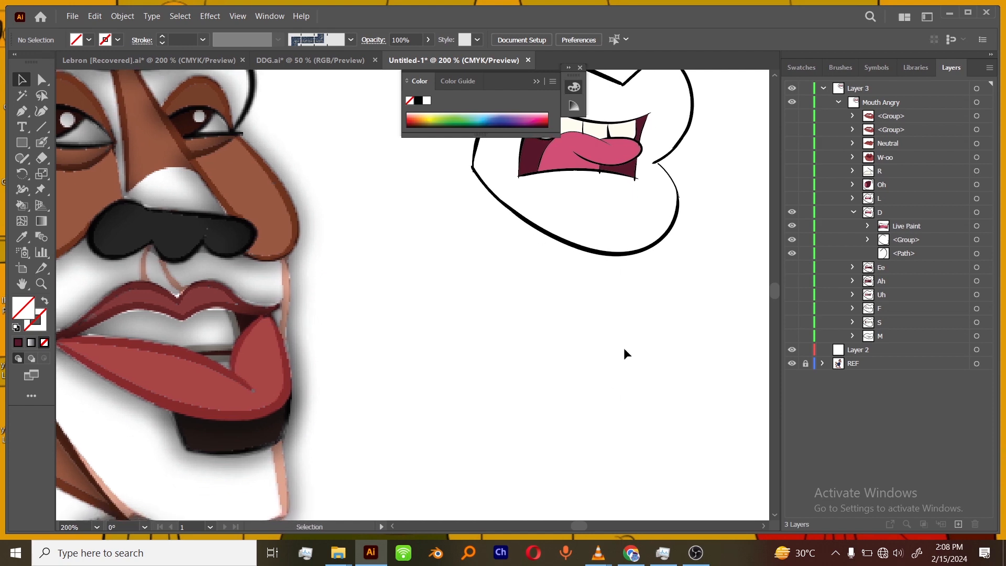
{"action": "left_click_drag", "start_coordinate": [634, 342], "coordinate": [634, 375]}
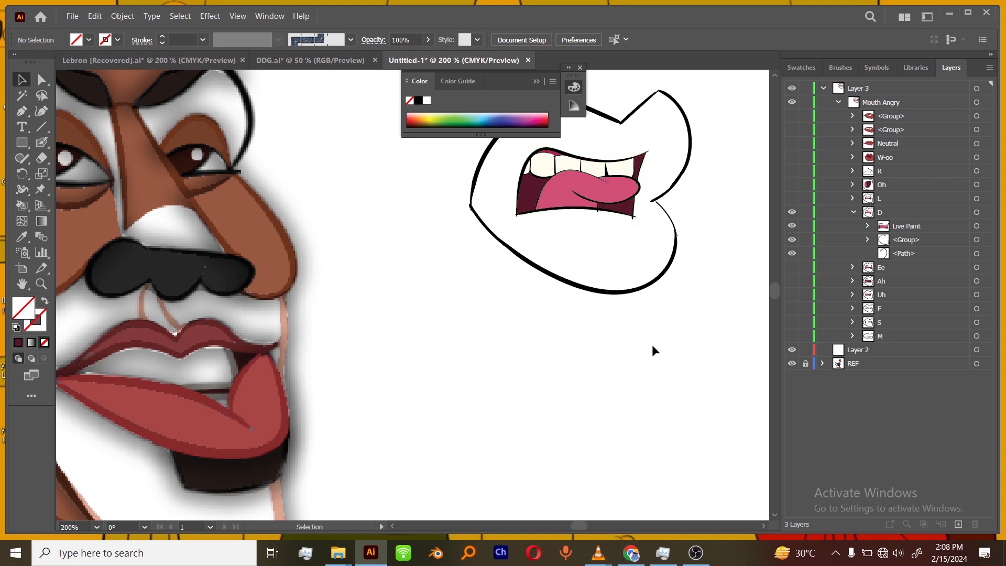
{"action": "left_click_drag", "start_coordinate": [619, 373], "coordinate": [628, 394]}
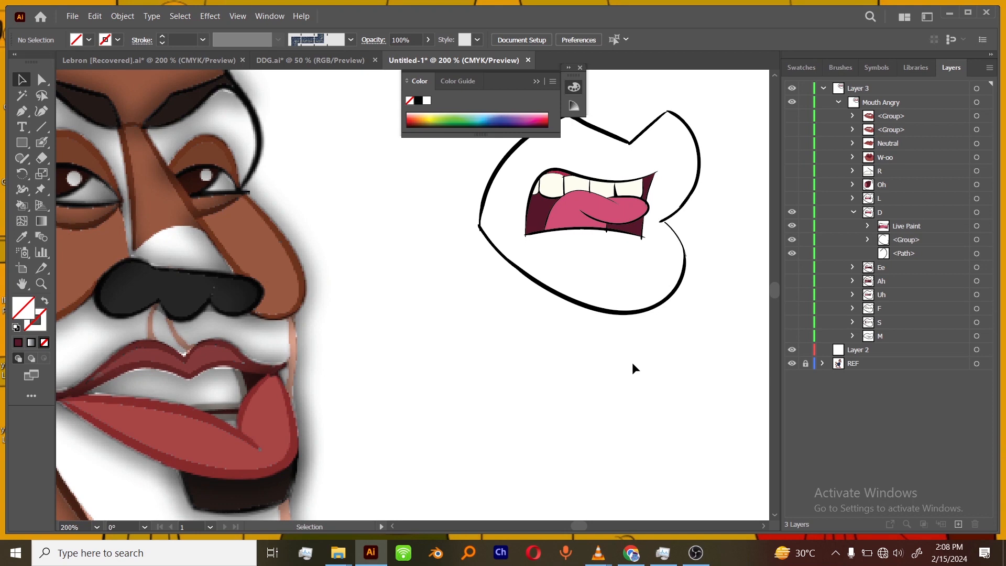
{"action": "left_click_drag", "start_coordinate": [618, 404], "coordinate": [616, 380]}
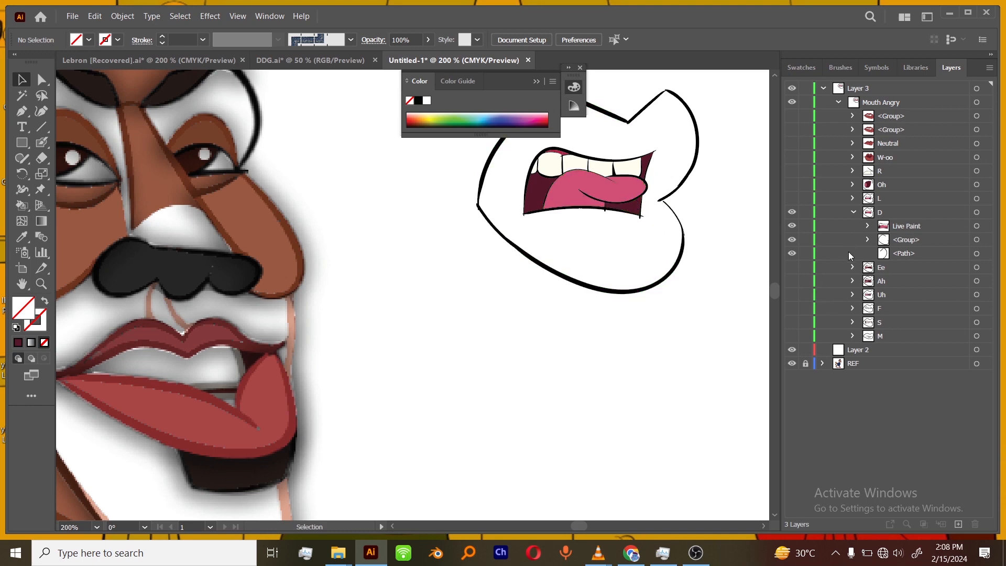
- Duplicate the finished mouth group from L and place the copy directly above D
{"action": "left_click", "coordinate": [853, 198]}
{"action": "left_click", "coordinate": [896, 212]}
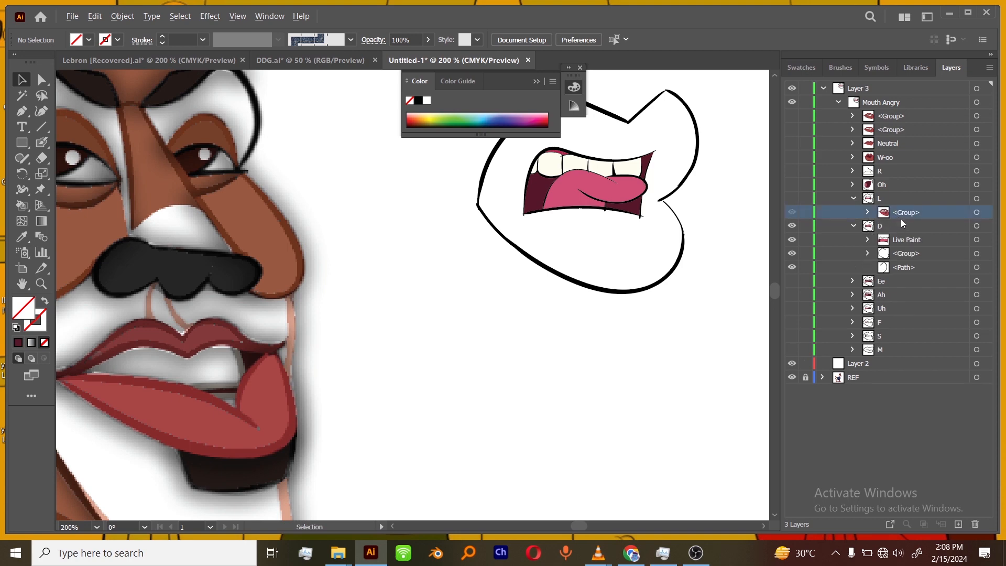
{"action": "mouse_move", "coordinate": [901, 219]}
{"action": "left_mouse_down"}
{"action": "mouse_move", "coordinate": [883, 203]}
{"action": "mouse_move", "coordinate": [890, 218]}
{"action": "left_mouse_up"}
{"action": "left_click", "coordinate": [854, 213]}
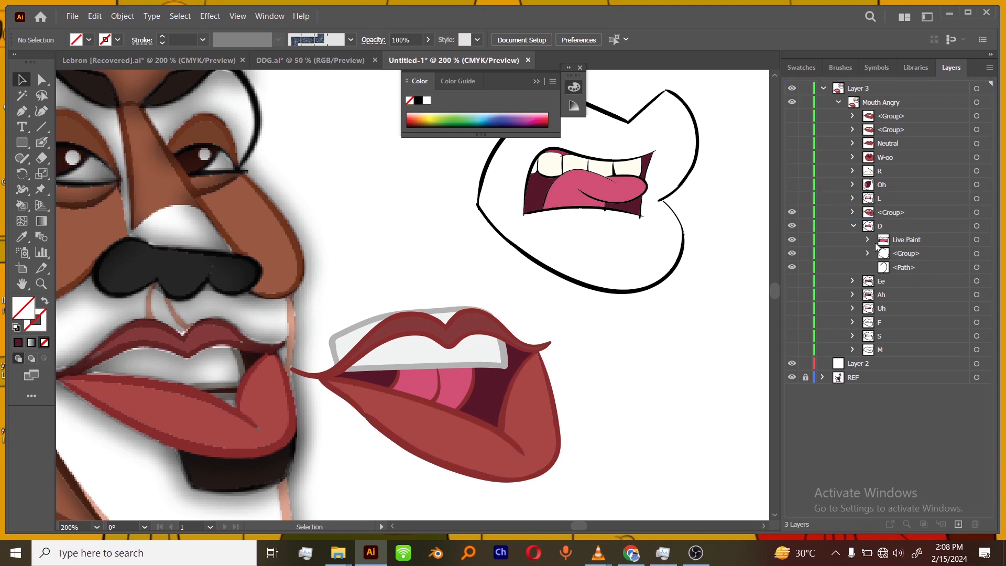
- Delete the tongue group from the copied mouth above D
{"action": "left_click", "coordinate": [854, 213]}
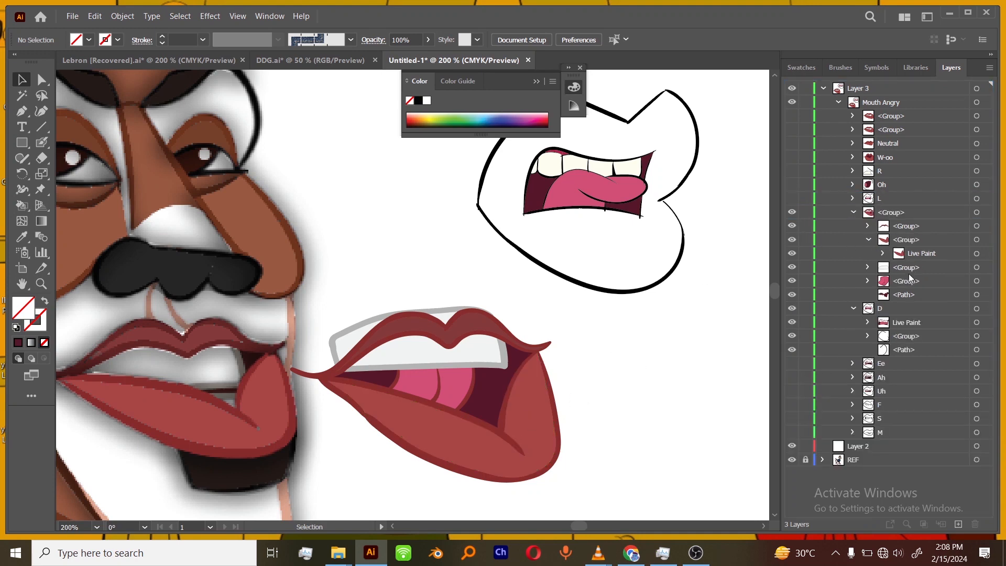
{"action": "left_click", "coordinate": [869, 240]}
{"action": "left_click", "coordinate": [907, 267]}
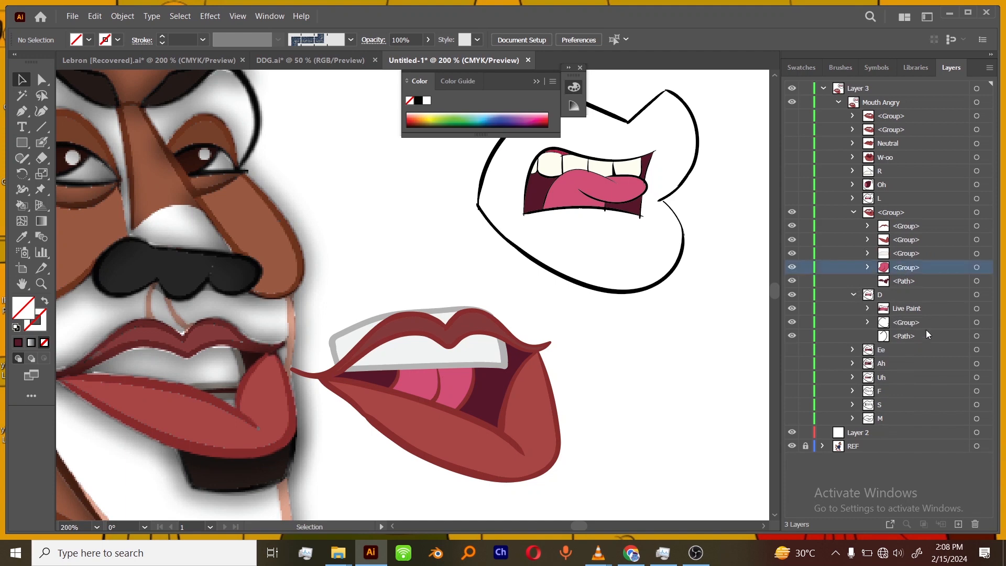
{"action": "left_click", "coordinate": [975, 524]}
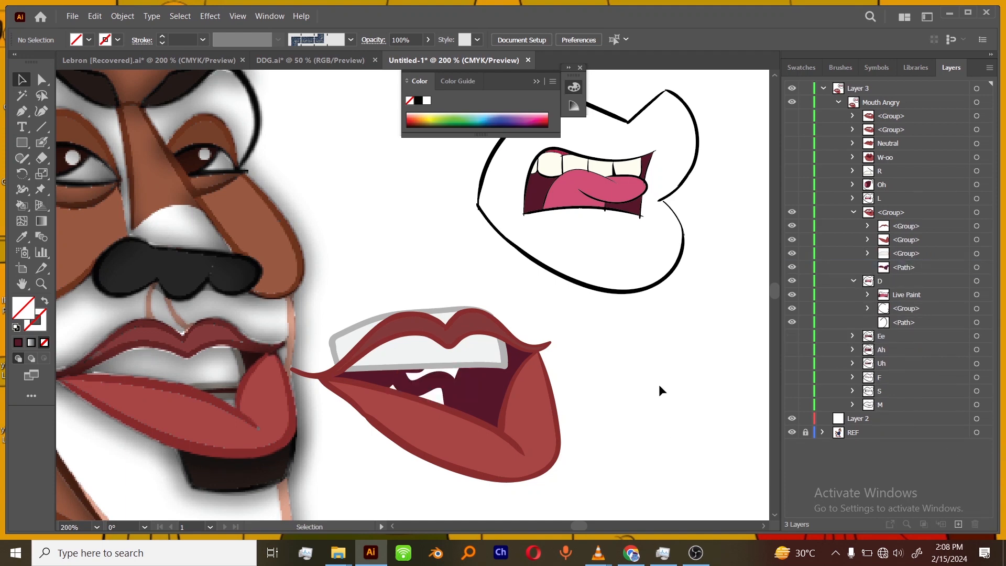
- Activate the Blob Brush for painting inside the copied mouth above D
{"action": "key", "text": "ctrl+plus"}
{"action": "left_click_drag", "start_coordinate": [631, 442], "coordinate": [574, 491]}
{"action": "left_click_drag", "start_coordinate": [608, 375], "coordinate": [631, 314]}
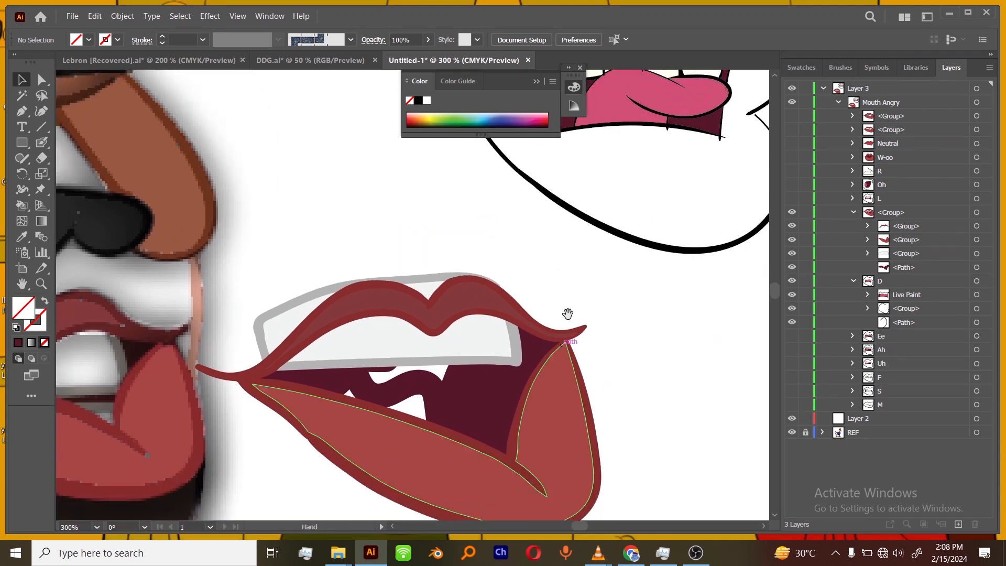
{"action": "left_click", "coordinate": [42, 142]}
{"action": "left_click_drag", "start_coordinate": [537, 331], "coordinate": [540, 320]}
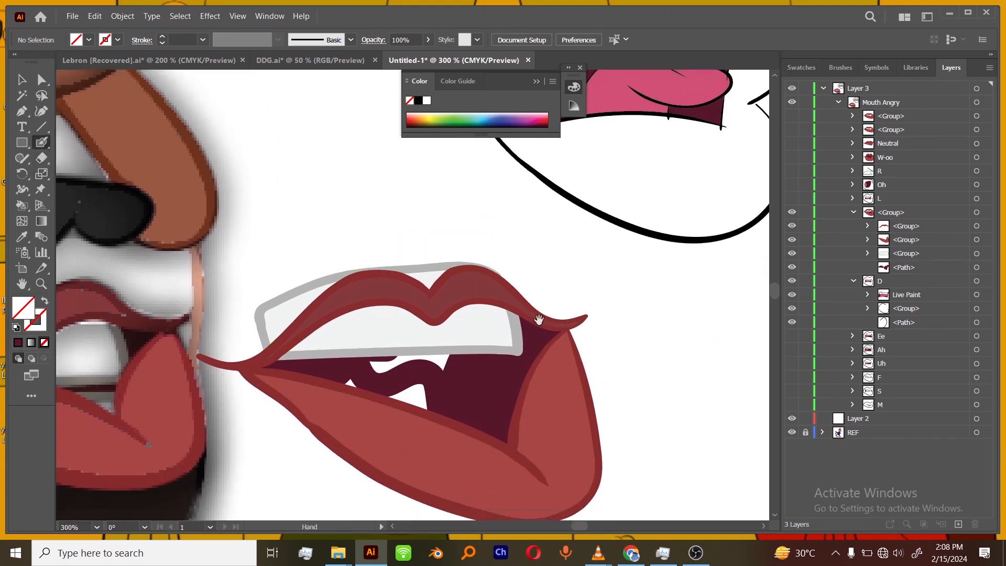
- Sample the upper lip's dark red outline colour and paint the tongue tip's outline inside the mouth with the Blob Brush
{"action": "key", "text": "i"}
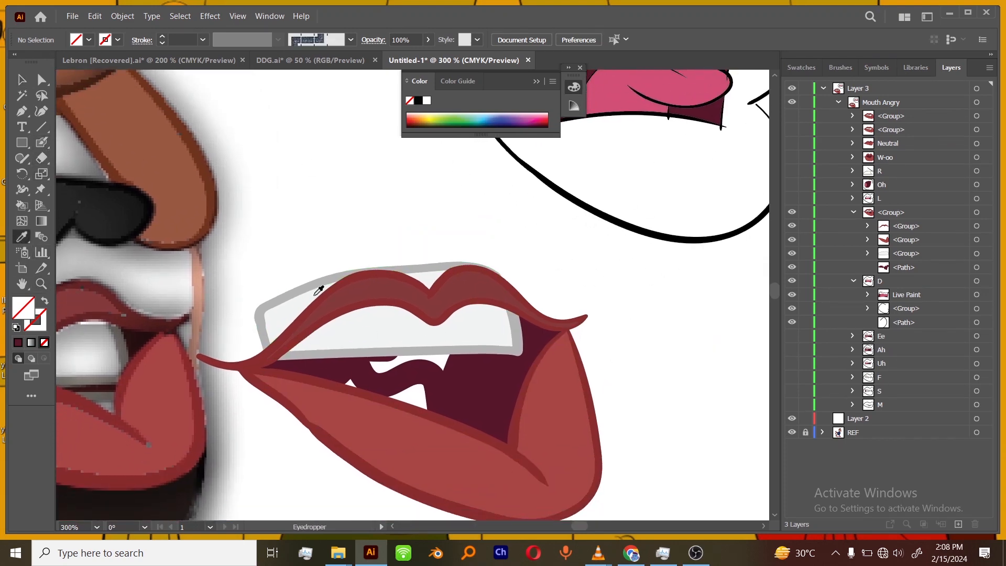
{"action": "left_click", "coordinate": [577, 326]}
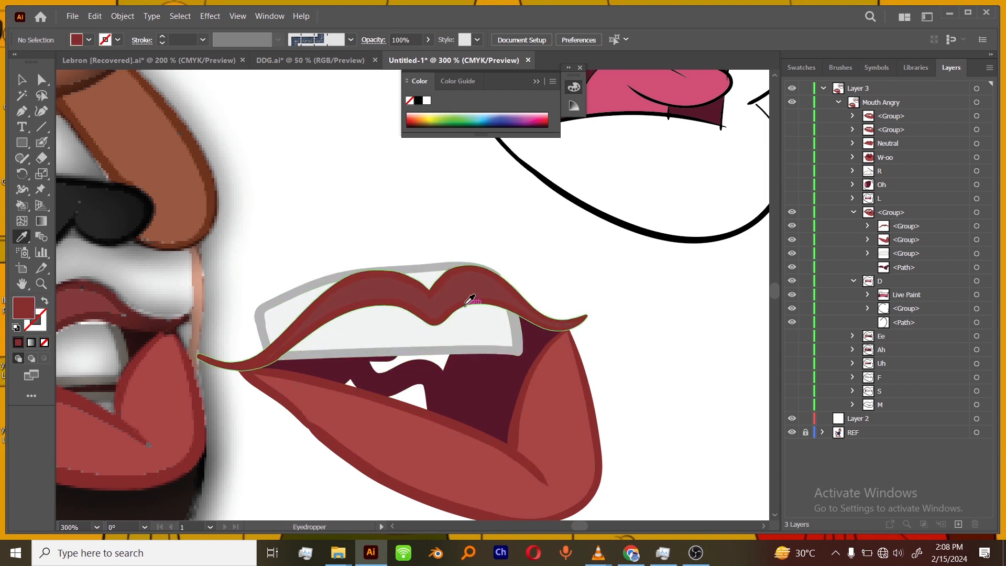
{"action": "key", "text": "shift+b"}
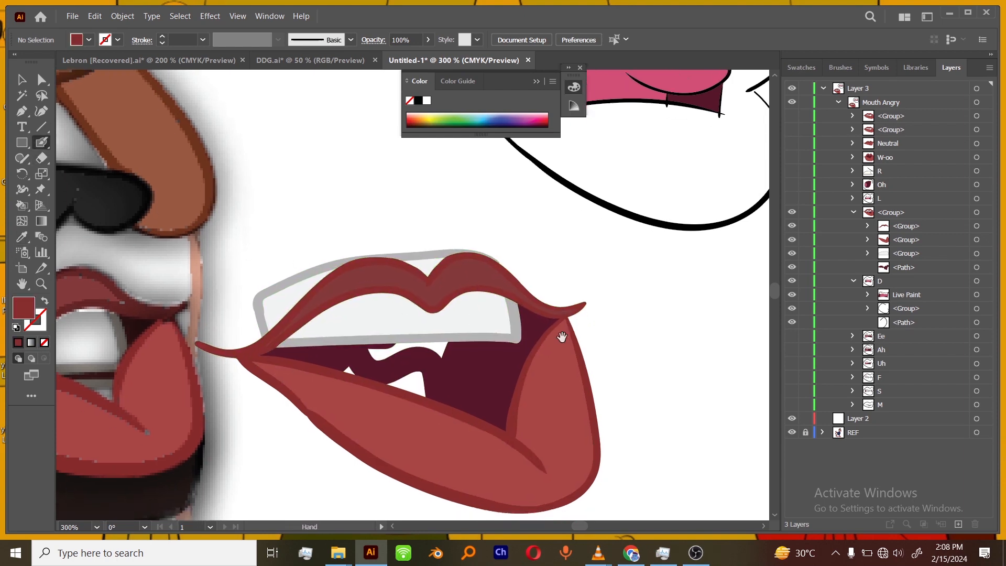
{"action": "left_click_drag", "start_coordinate": [576, 346], "coordinate": [563, 334]}
{"action": "mouse_move", "coordinate": [419, 364]}
{"action": "left_mouse_down"}
{"action": "mouse_move", "coordinate": [468, 380]}
{"action": "mouse_move", "coordinate": [500, 358]}
{"action": "mouse_move", "coordinate": [504, 386]}
{"action": "mouse_move", "coordinate": [498, 396]}
{"action": "mouse_move", "coordinate": [501, 372]}
{"action": "mouse_move", "coordinate": [476, 363]}
{"action": "mouse_move", "coordinate": [428, 369]}
{"action": "mouse_move", "coordinate": [425, 399]}
{"action": "left_mouse_up"}
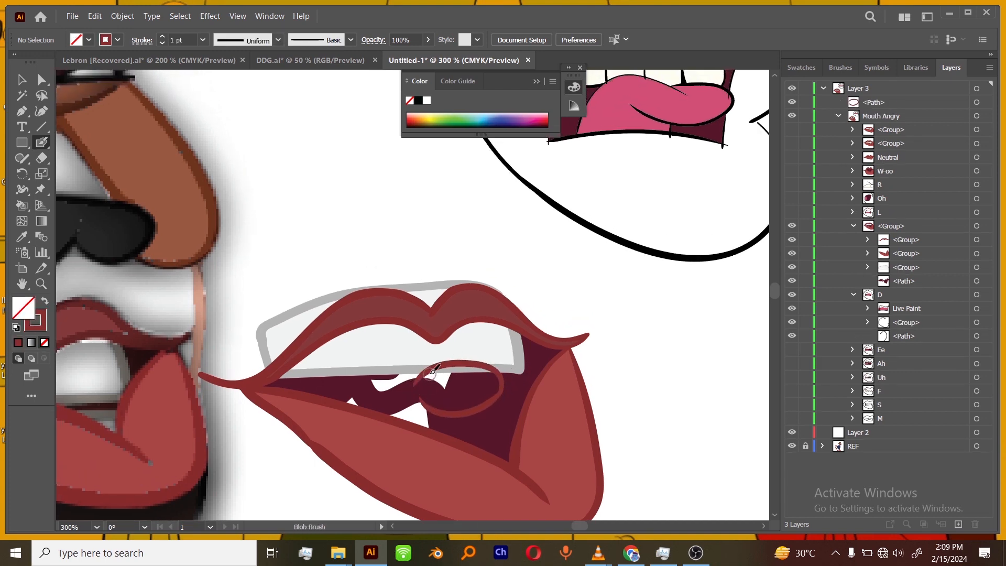
- Paint the tongue's upper arch and its rounded lower body overlapping the lower lip, redoing strokes until the outline closes
{"action": "key", "text": "ctrl+z"}
{"action": "mouse_move", "coordinate": [502, 389]}
{"action": "left_mouse_down"}
{"action": "mouse_move", "coordinate": [444, 367]}
{"action": "mouse_move", "coordinate": [427, 381]}
{"action": "mouse_move", "coordinate": [375, 361]}
{"action": "mouse_move", "coordinate": [365, 382]}
{"action": "left_mouse_up"}
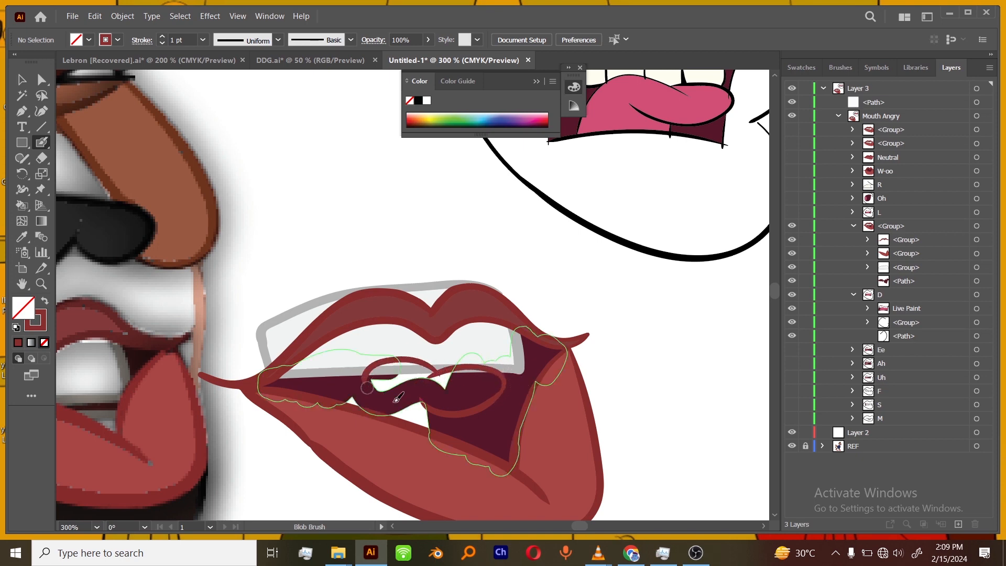
{"action": "key", "text": "ctrl+z"}
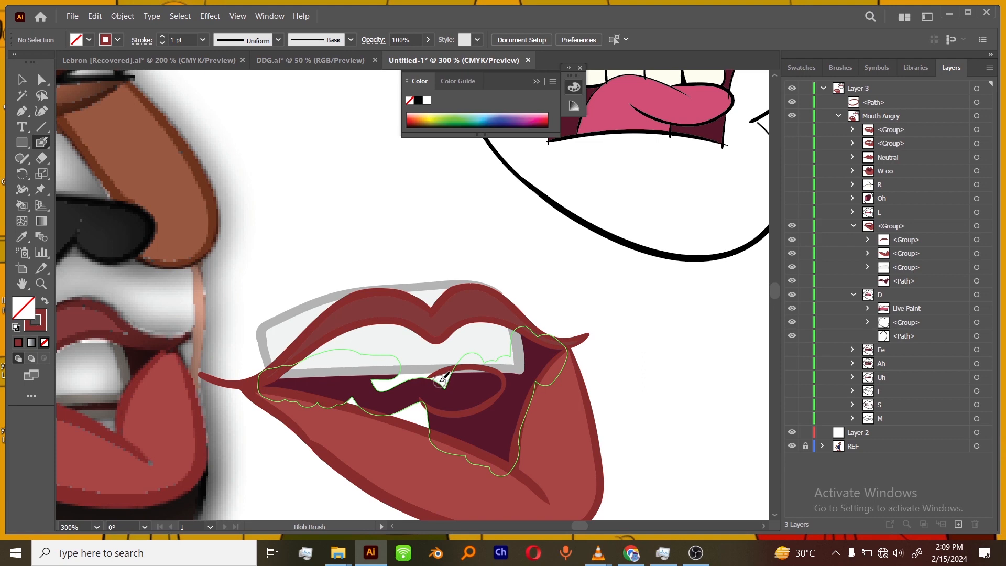
{"action": "mouse_move", "coordinate": [447, 384]}
{"action": "left_mouse_down"}
{"action": "mouse_move", "coordinate": [401, 376]}
{"action": "mouse_move", "coordinate": [398, 387]}
{"action": "mouse_move", "coordinate": [445, 371]}
{"action": "mouse_move", "coordinate": [387, 364]}
{"action": "mouse_move", "coordinate": [349, 406]}
{"action": "left_mouse_up"}
{"action": "key", "text": "ctrl+z"}
{"action": "key", "text": "ctrl+z"}
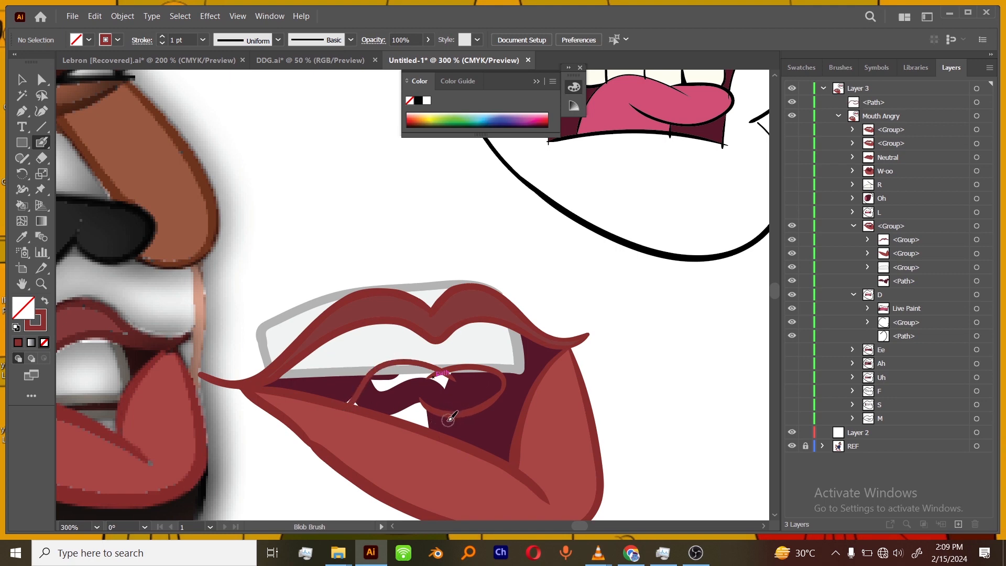
{"action": "scroll", "coordinate": [453, 449], "scroll_direction": "down", "scroll_amount": 2}
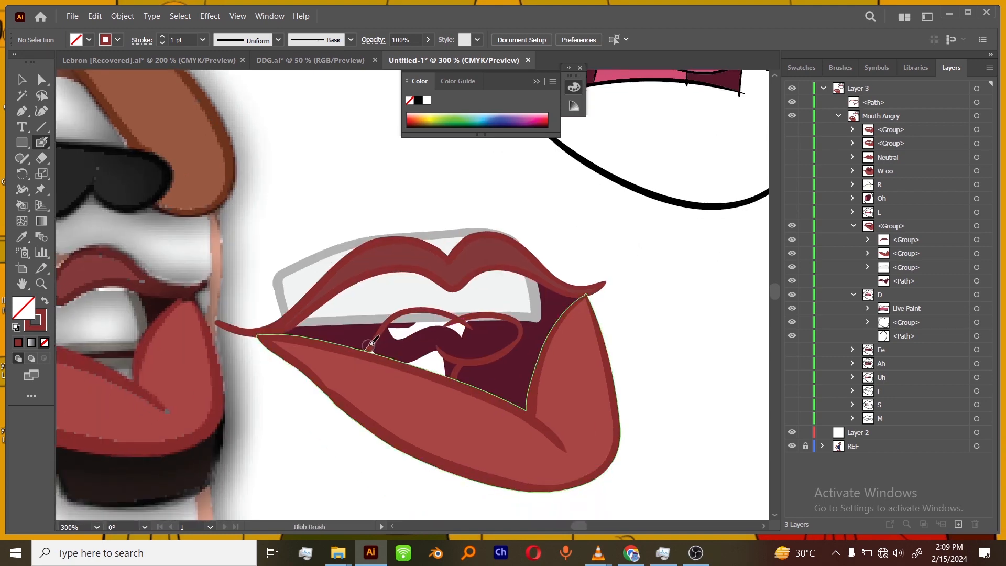
{"action": "mouse_move", "coordinate": [371, 341]}
{"action": "left_mouse_down"}
{"action": "mouse_move", "coordinate": [366, 375]}
{"action": "mouse_move", "coordinate": [392, 400]}
{"action": "mouse_move", "coordinate": [433, 404]}
{"action": "mouse_move", "coordinate": [461, 366]}
{"action": "left_mouse_up"}
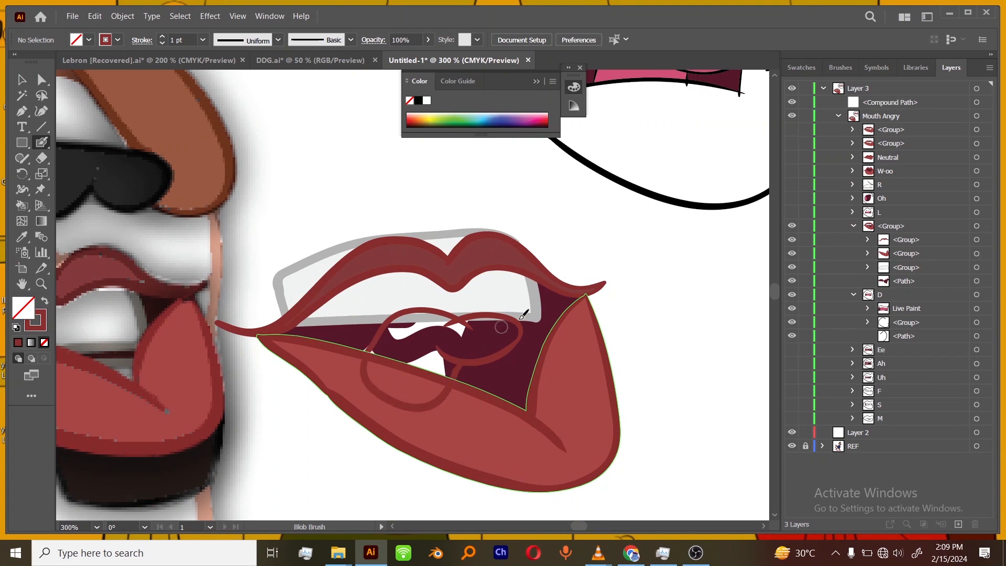
- Set the Eraser size to 1 pt and trim the tongue outline where the tip and the upper arch overlap
{"action": "key", "text": "ctrl+equal"}
{"action": "key", "text": "ctrl+equal"}
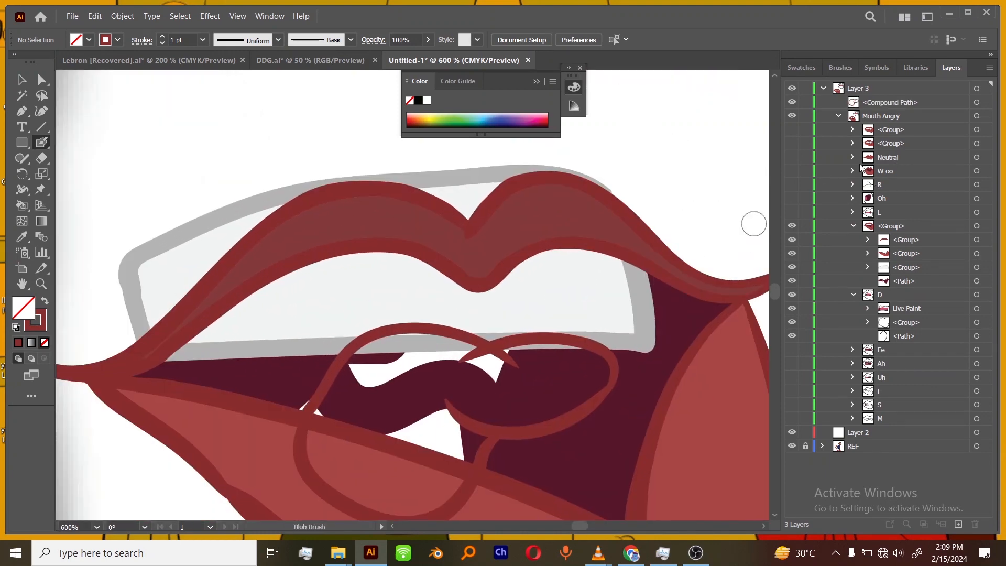
{"action": "left_click", "coordinate": [978, 103]}
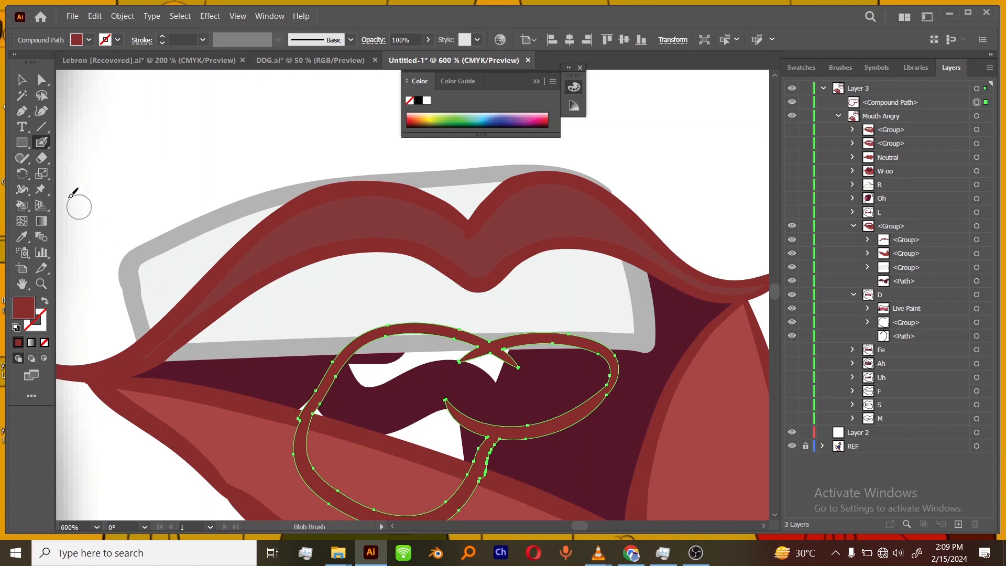
{"action": "double_click", "coordinate": [41, 159]}
{"action": "left_click_drag", "start_coordinate": [391, 271], "coordinate": [381, 278]}
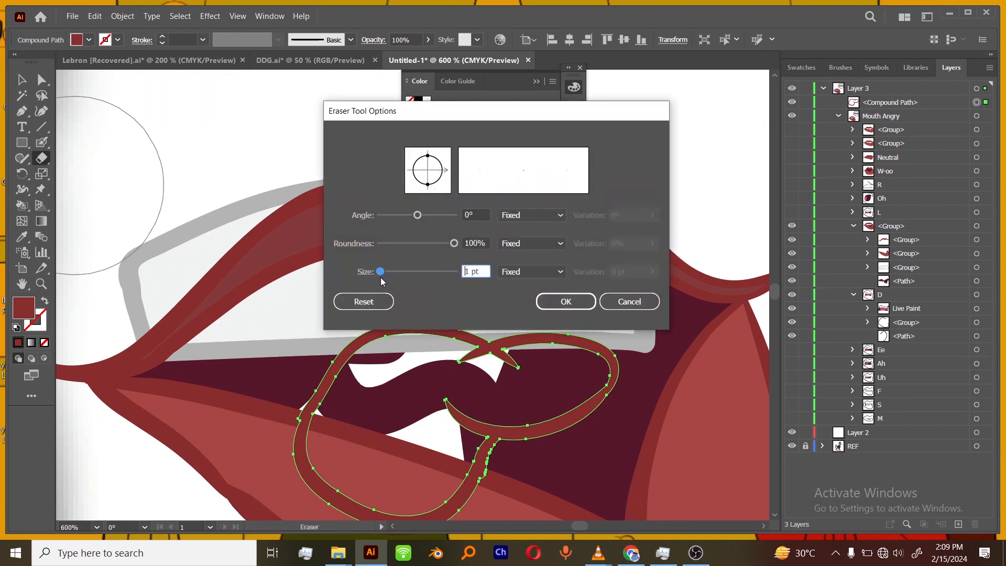
{"action": "left_click", "coordinate": [557, 303]}
{"action": "mouse_move", "coordinate": [445, 358]}
{"action": "left_mouse_down"}
{"action": "mouse_move", "coordinate": [483, 357]}
{"action": "mouse_move", "coordinate": [462, 361]}
{"action": "mouse_move", "coordinate": [479, 364]}
{"action": "left_mouse_up"}
{"action": "key", "text": "ctrl+minus"}
{"action": "key", "text": "ctrl+minus"}
{"action": "key", "text": "ctrl+minus"}
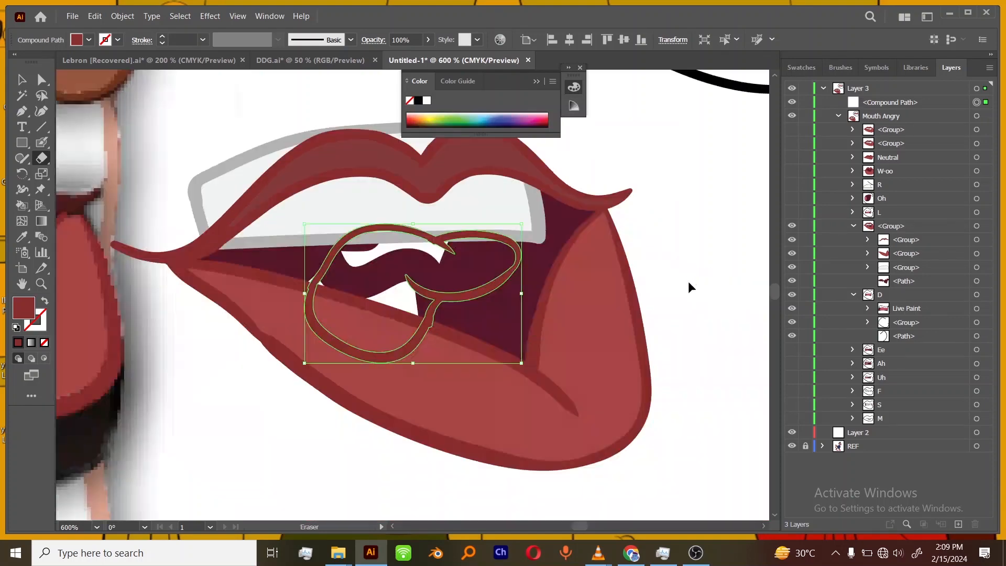
{"action": "left_click_drag", "start_coordinate": [573, 341], "coordinate": [583, 371]}
{"action": "left_click", "coordinate": [42, 79]}
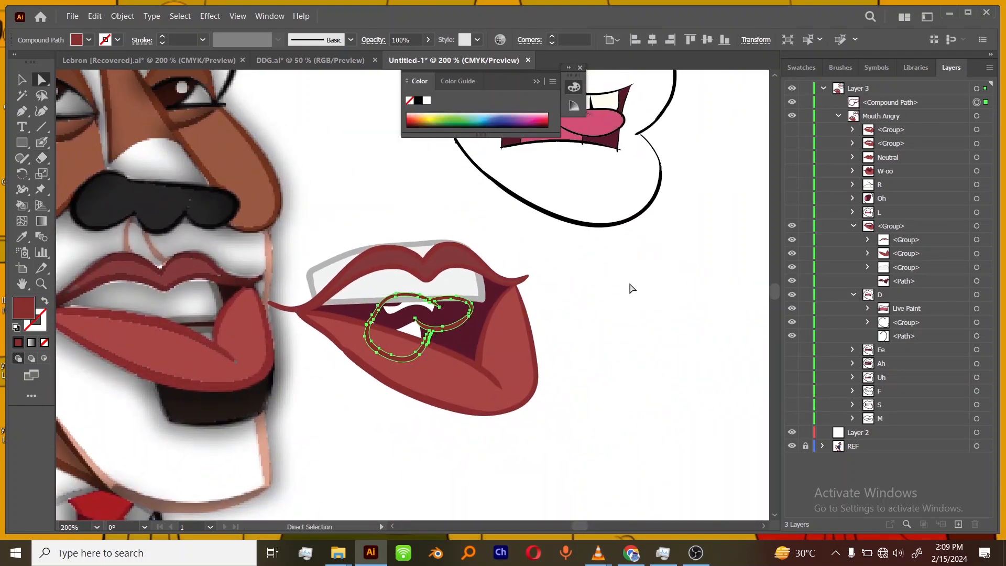
{"action": "left_click", "coordinate": [632, 289]}
- Sample the pink of the reference sketch's tongue and fill the new tongue outline with the Live Paint Bucket
{"action": "left_click", "coordinate": [21, 236]}
{"action": "left_click", "coordinate": [573, 132]}
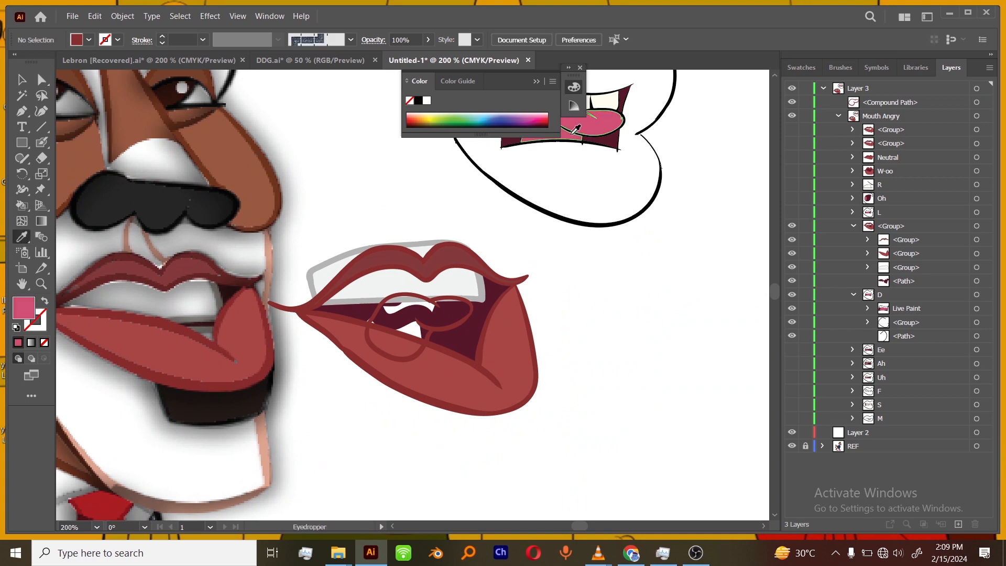
{"action": "key", "text": "k"}
{"action": "left_click", "coordinate": [978, 102]}
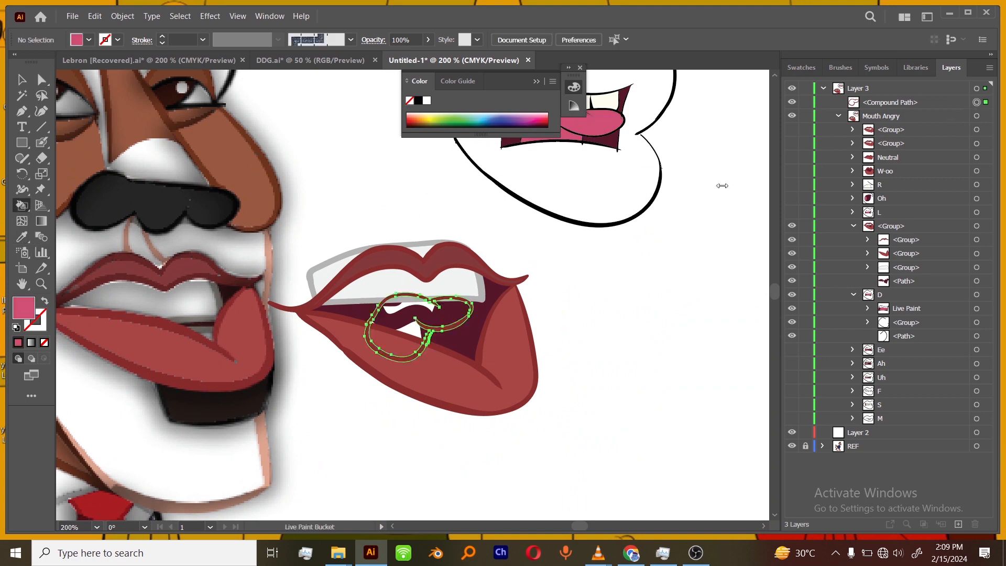
{"action": "left_click", "coordinate": [415, 335]}
{"action": "left_click", "coordinate": [22, 83]}
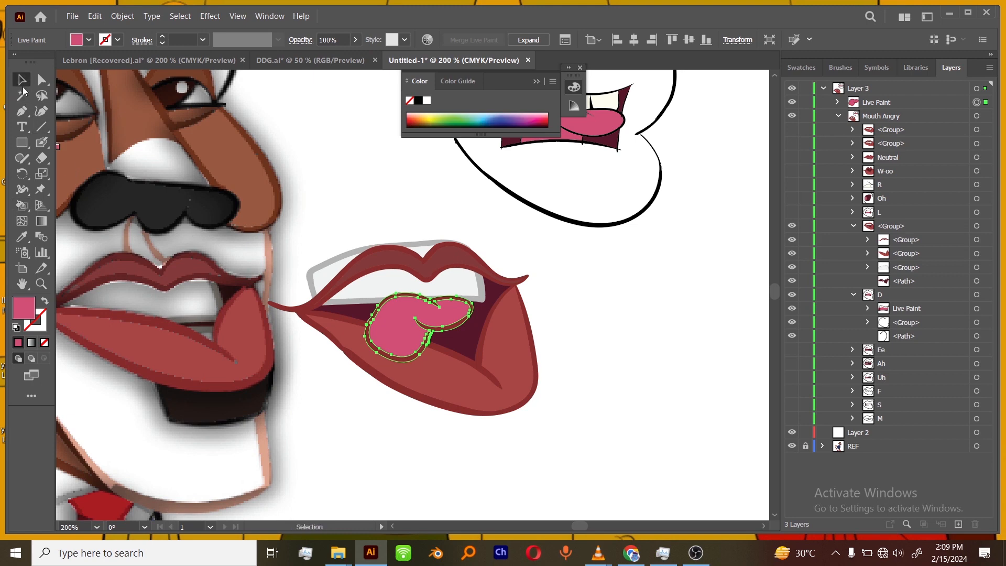
{"action": "left_click_drag", "start_coordinate": [559, 299], "coordinate": [598, 369]}
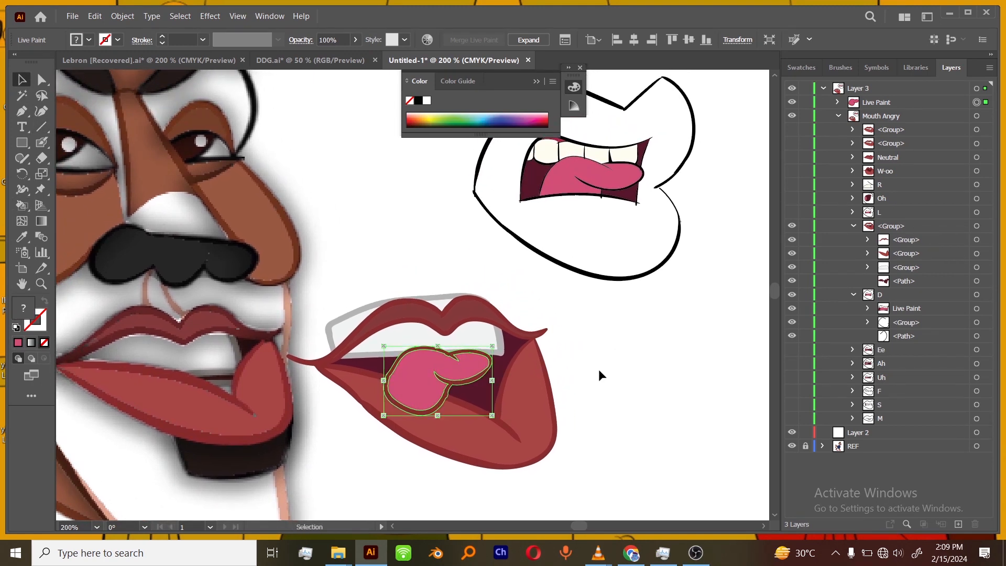
{"action": "left_click", "coordinate": [580, 401]}
- Move the painted tongue into the visible mouth group, stacked behind the lips and teeth and above the dark mouth interior
{"action": "left_click_drag", "start_coordinate": [511, 418], "coordinate": [495, 385]}
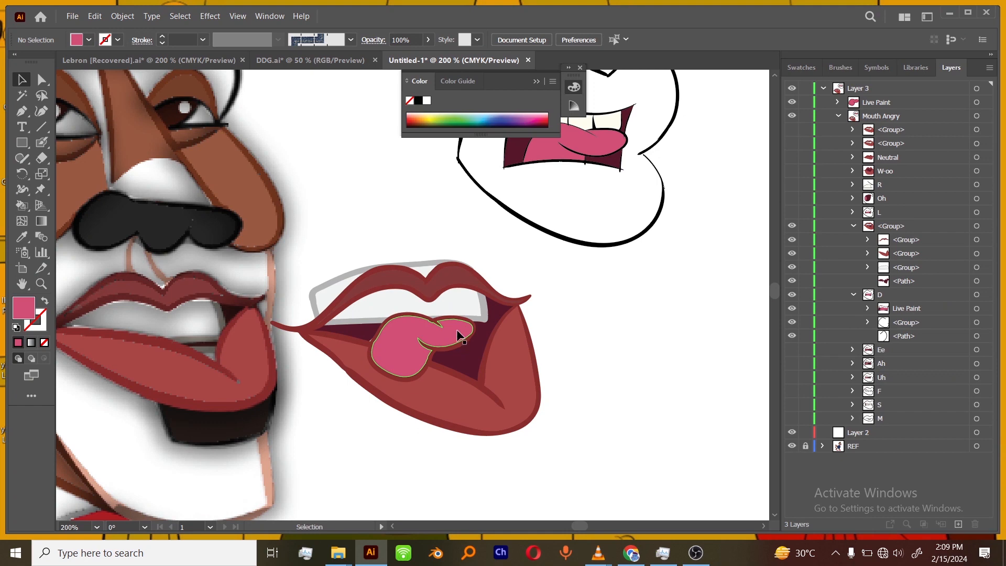
{"action": "left_click_drag", "start_coordinate": [442, 331], "coordinate": [439, 355]}
{"action": "mouse_move", "coordinate": [876, 107]}
{"action": "left_mouse_down"}
{"action": "mouse_move", "coordinate": [902, 166]}
{"action": "mouse_move", "coordinate": [915, 295]}
{"action": "mouse_move", "coordinate": [907, 264]}
{"action": "left_mouse_up"}
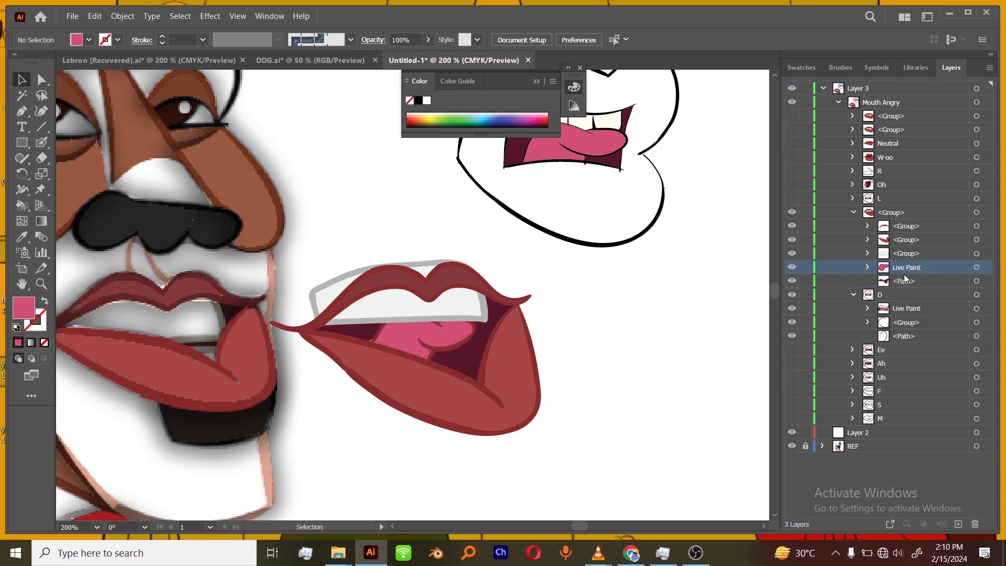
- Duplicate the painted tongue above the teeth group and try erasing the copy's outline along the upper edge of the tip
{"action": "left_click_drag", "start_coordinate": [906, 272], "coordinate": [908, 249]}
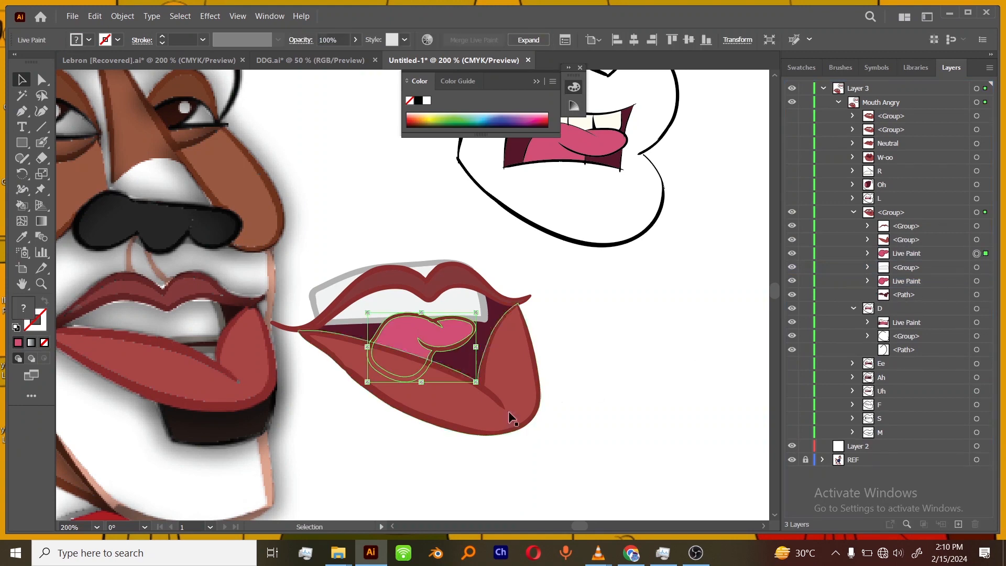
{"action": "left_click", "coordinate": [41, 160]}
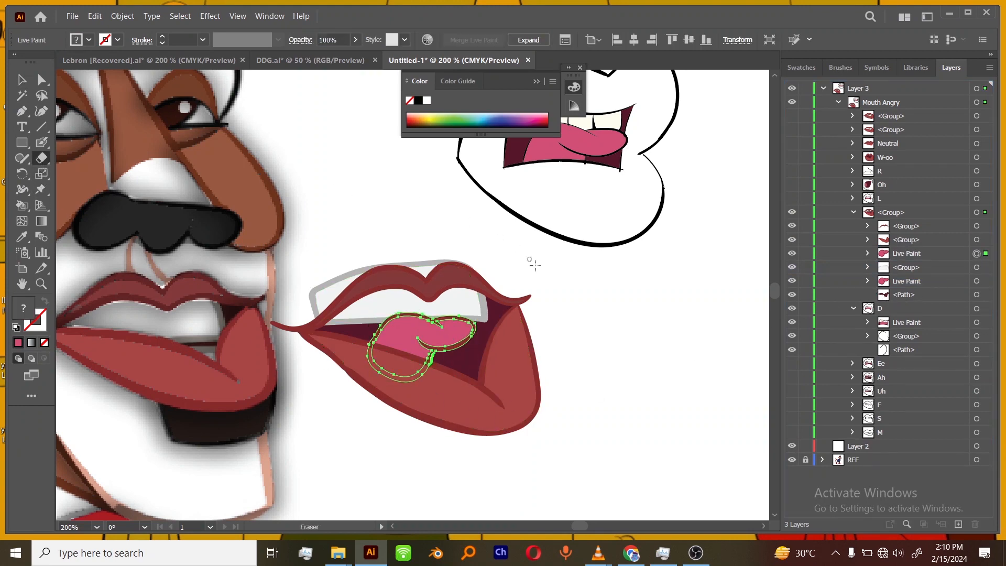
{"action": "scroll", "coordinate": [429, 370], "scroll_direction": "up", "scroll_amount": 3}
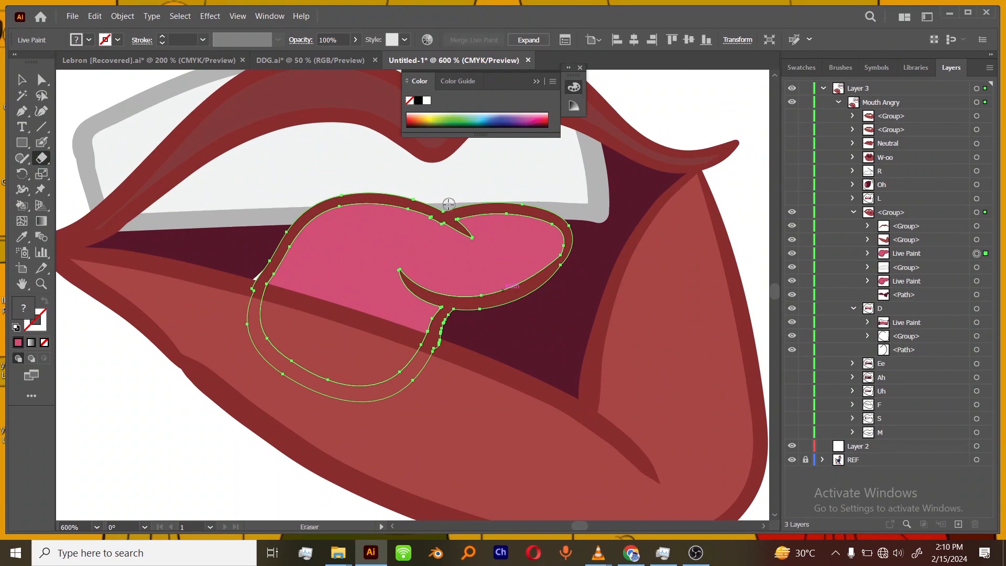
{"action": "mouse_move", "coordinate": [460, 213]}
{"action": "left_mouse_down"}
{"action": "mouse_move", "coordinate": [542, 308]}
{"action": "mouse_move", "coordinate": [486, 218]}
{"action": "mouse_move", "coordinate": [540, 274]}
{"action": "mouse_move", "coordinate": [543, 235]}
{"action": "mouse_move", "coordinate": [503, 206]}
{"action": "mouse_move", "coordinate": [571, 243]}
{"action": "mouse_move", "coordinate": [512, 207]}
{"action": "mouse_move", "coordinate": [558, 219]}
{"action": "mouse_move", "coordinate": [491, 201]}
{"action": "mouse_move", "coordinate": [546, 230]}
{"action": "mouse_move", "coordinate": [466, 217]}
{"action": "mouse_move", "coordinate": [499, 247]}
{"action": "mouse_move", "coordinate": [498, 234]}
{"action": "mouse_move", "coordinate": [562, 227]}
{"action": "mouse_move", "coordinate": [508, 244]}
{"action": "mouse_move", "coordinate": [546, 228]}
{"action": "mouse_move", "coordinate": [579, 236]}
{"action": "mouse_move", "coordinate": [552, 234]}
{"action": "mouse_move", "coordinate": [512, 256]}
{"action": "mouse_move", "coordinate": [530, 240]}
{"action": "mouse_move", "coordinate": [571, 235]}
{"action": "left_mouse_up"}
{"action": "key", "text": "ctrl+minus"}
{"action": "key", "text": "ctrl+minus"}
{"action": "key", "text": "a"}
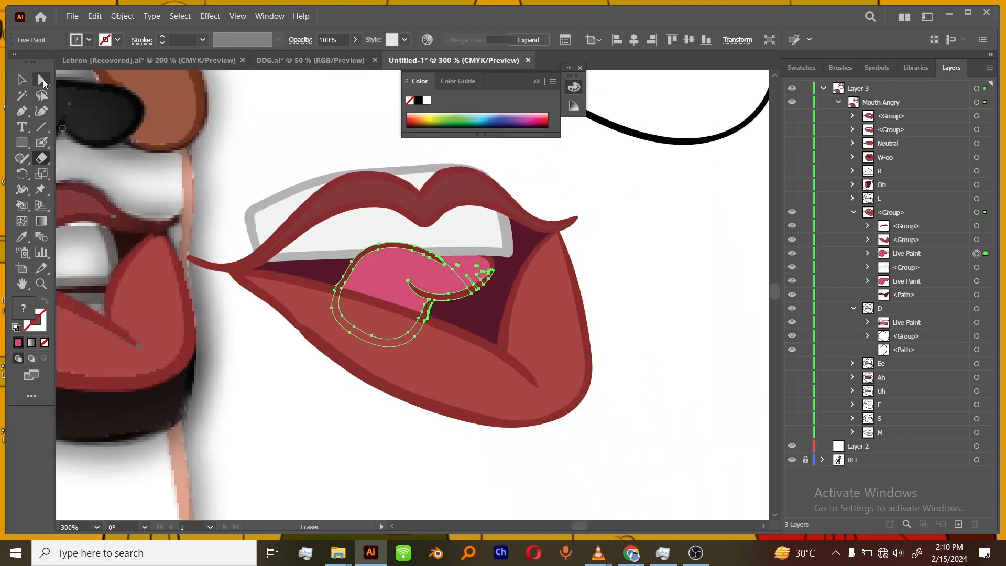
{"action": "left_click", "coordinate": [673, 293]}
- Inspect the tongue's edges and their overlap with the teeth from a distance and up close
{"action": "key", "text": "ctrl+minus"}
{"action": "key", "text": "ctrl+minus"}
{"action": "key", "text": "ctrl+minus"}
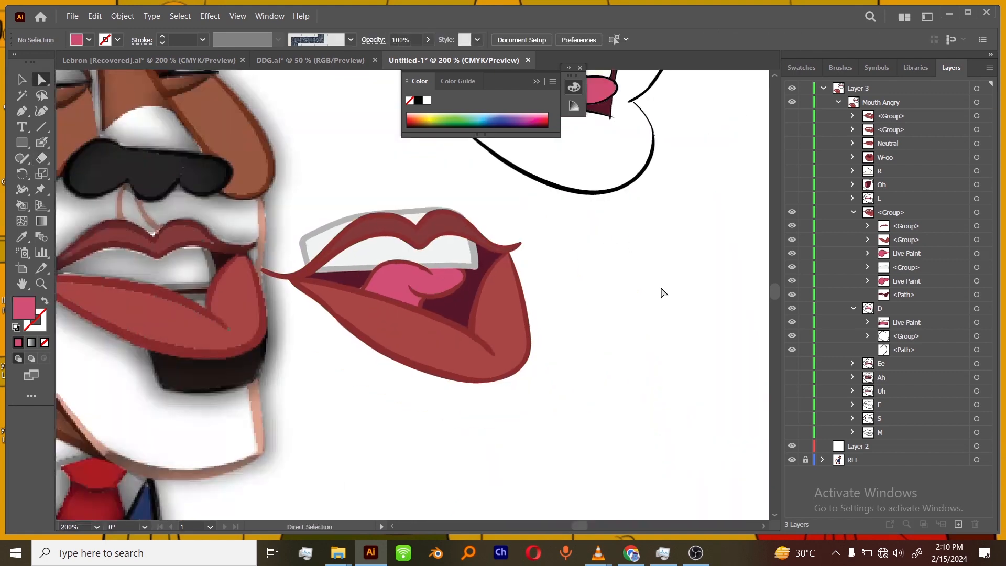
{"action": "key", "text": "ctrl+plus"}
{"action": "key", "text": "ctrl+plus"}
{"action": "left_click_drag", "start_coordinate": [659, 297], "coordinate": [630, 388]}
{"action": "key", "text": "ctrl+plus"}
{"action": "key", "text": "ctrl+plus"}
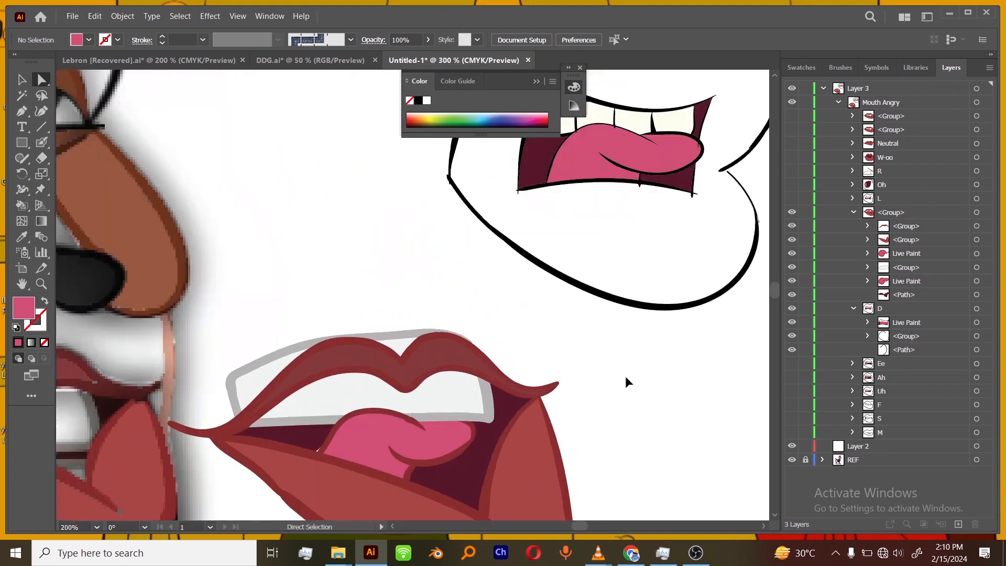
{"action": "key", "text": "ctrl+plus"}
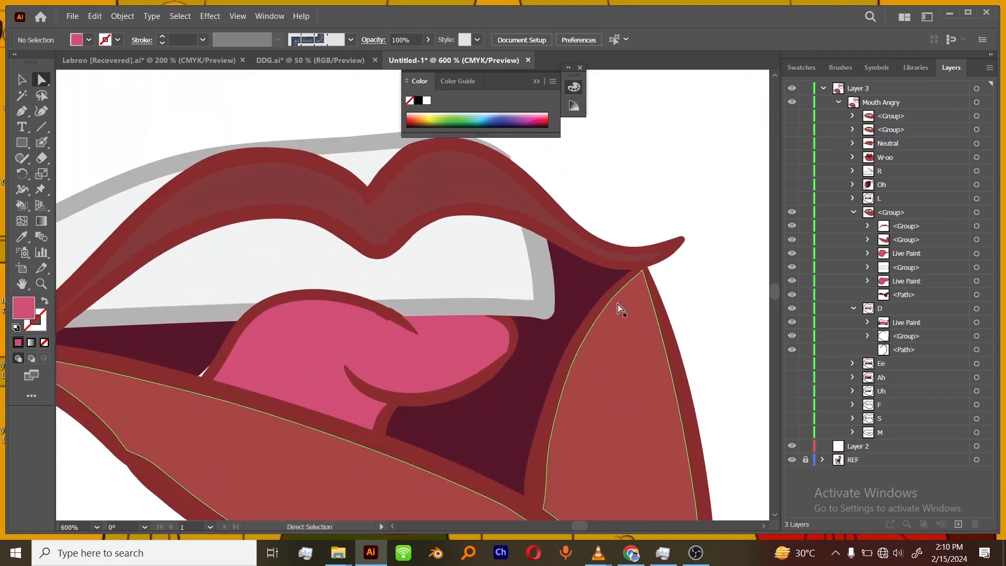
- Undo the erasing along the tongue copy's tip and deselect the copy
{"action": "key", "text": "ctrl+z"}
{"action": "key", "text": "ctrl+z"}
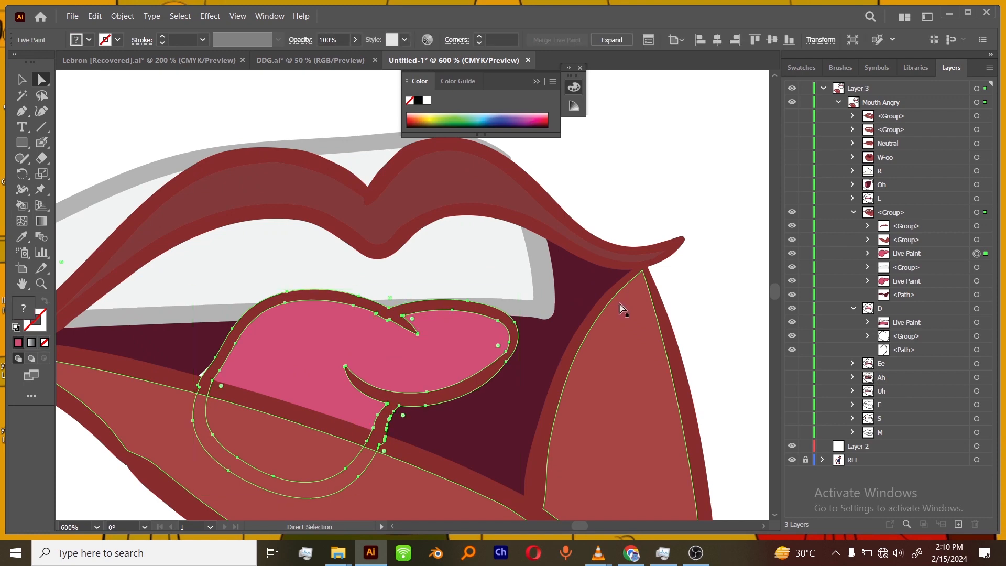
{"action": "key", "text": "ctrl+minus"}
{"action": "key", "text": "ctrl+minus"}
{"action": "key", "text": "ctrl+minus"}
{"action": "key", "text": "ctrl+minus"}
{"action": "mouse_move", "coordinate": [603, 321]}
{"action": "left_mouse_down"}
{"action": "mouse_move", "coordinate": [605, 393]}
{"action": "mouse_move", "coordinate": [602, 344]}
{"action": "left_mouse_up"}
{"action": "key", "text": "ctrl+plus"}
{"action": "key", "text": "ctrl+plus"}
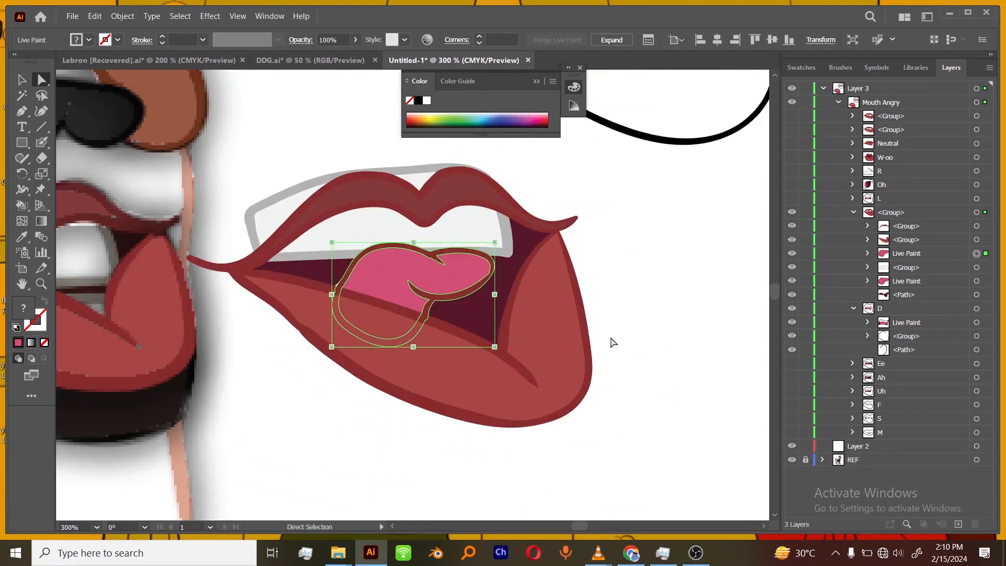
{"action": "left_click", "coordinate": [646, 302]}
- Compare the mouth and its tongue with the character's face and the reference mouth sketch
{"action": "key", "text": "ctrl+minus"}
{"action": "key", "text": "ctrl+minus"}
{"action": "key", "text": "ctrl+minus"}
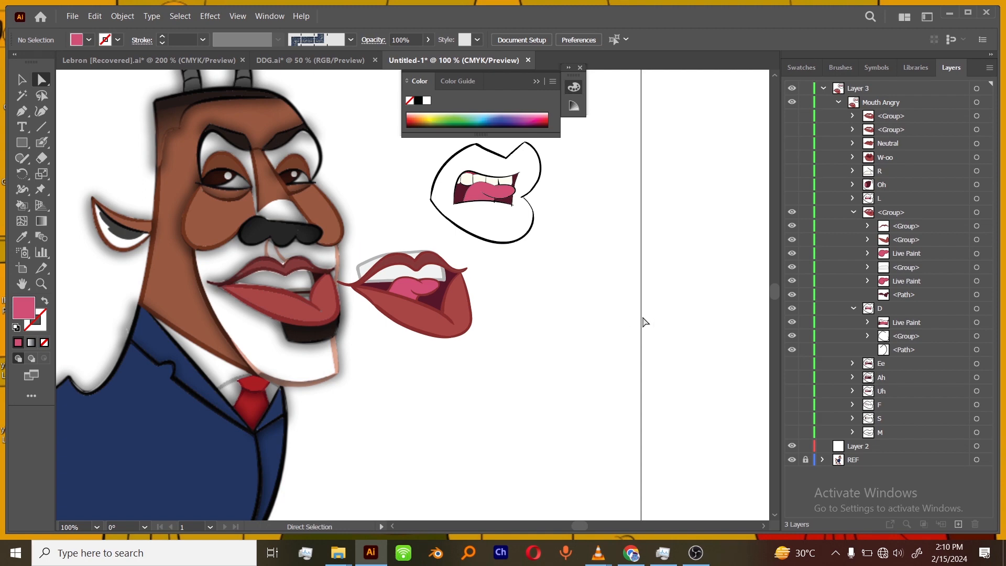
{"action": "key", "text": "ctrl+plus"}
{"action": "key", "text": "ctrl+plus"}
{"action": "key", "text": "ctrl+plus"}
{"action": "left_click_drag", "start_coordinate": [632, 355], "coordinate": [630, 410]}
{"action": "key", "text": "ctrl+minus"}
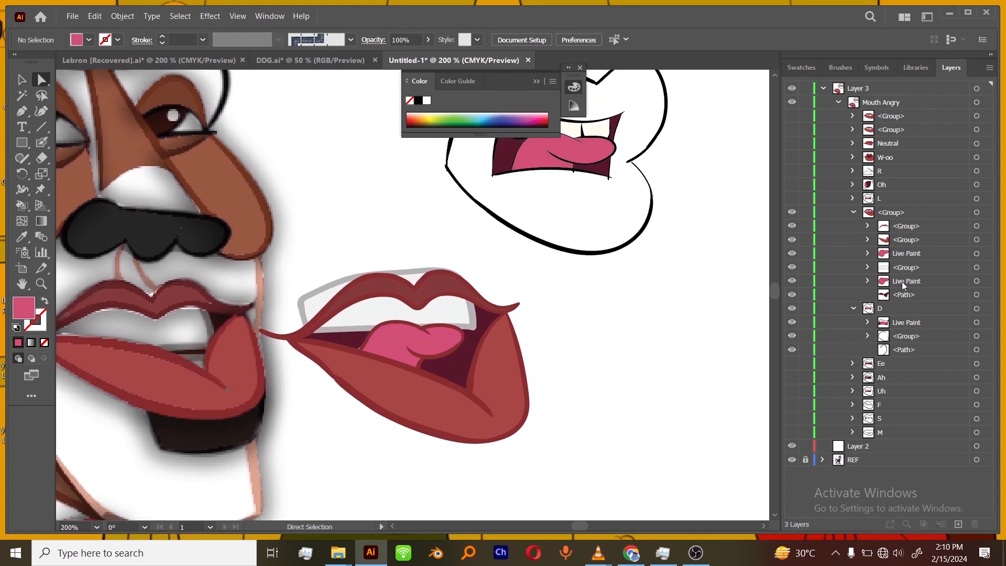
- Hide the duplicate tongue above the teeth group to check the mouth without it, and delete that duplicate
{"action": "left_click", "coordinate": [902, 255]}
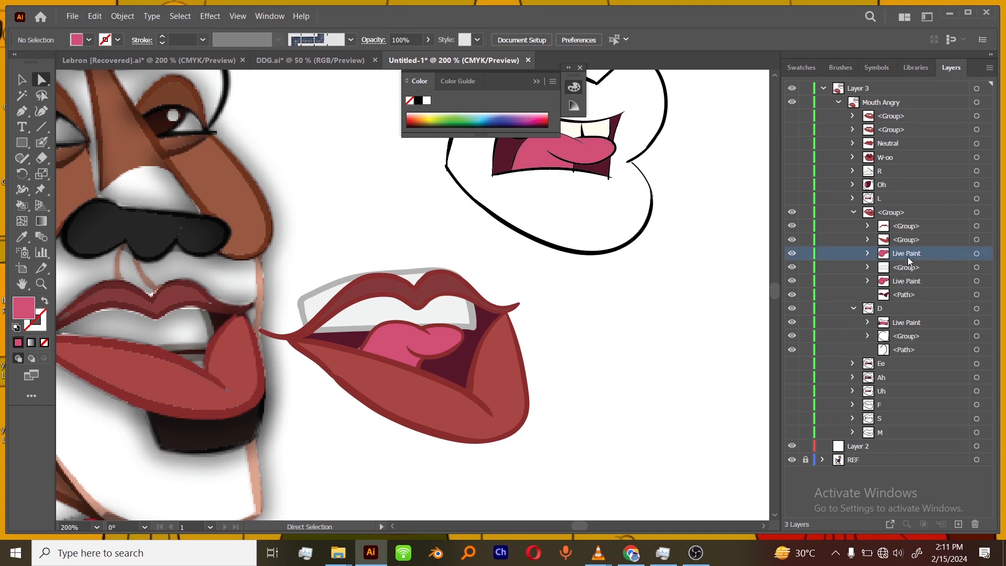
{"action": "left_click", "coordinate": [793, 254]}
{"action": "key", "text": "ctrl+minus"}
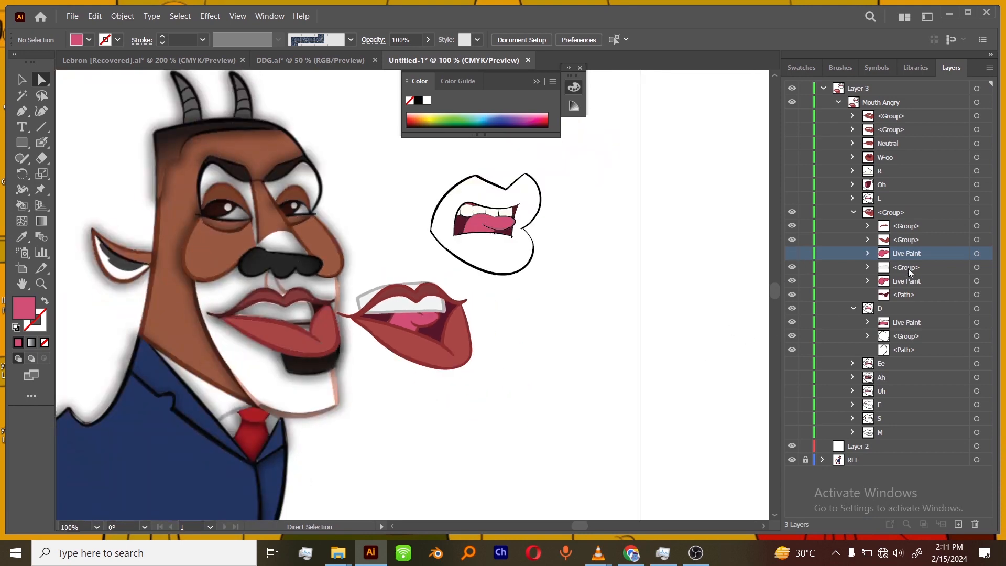
{"action": "left_click", "coordinate": [976, 523]}
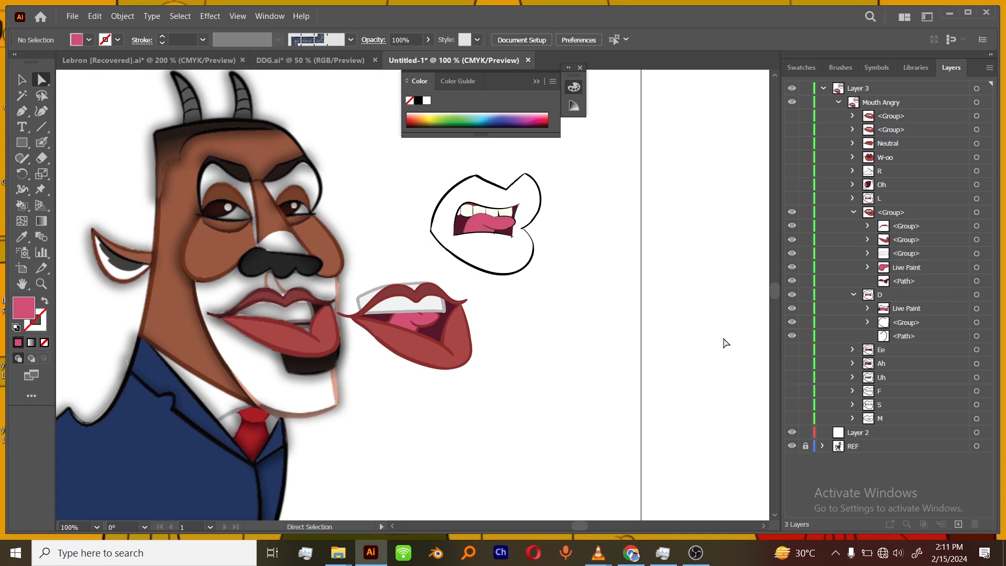
{"action": "key", "text": "ctrl+plus"}
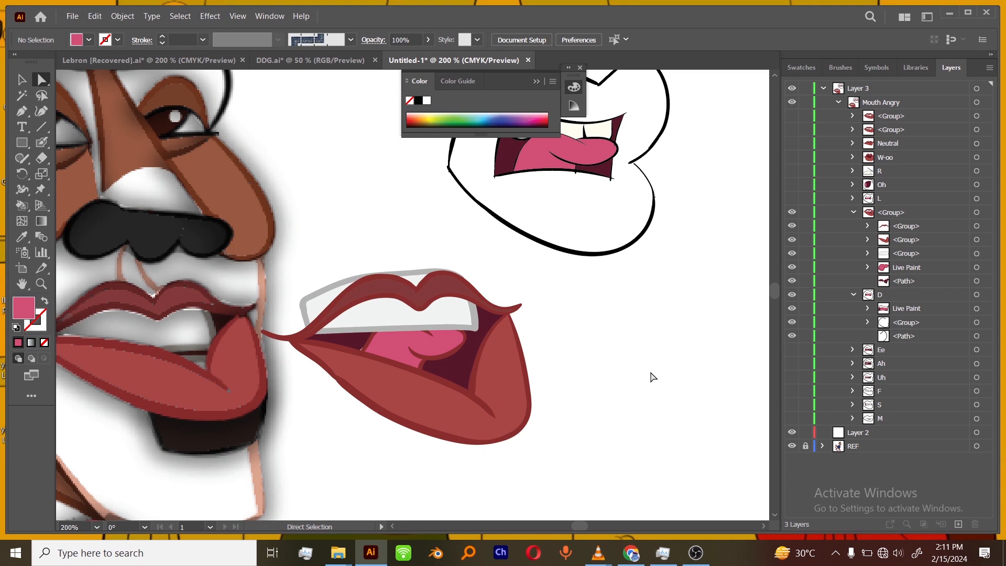
- Move the finished open-mouth group into the D group and delete D's old Live Paint, group and path
{"action": "left_click", "coordinate": [888, 215]}
{"action": "left_click_drag", "start_coordinate": [906, 241], "coordinate": [905, 245]}
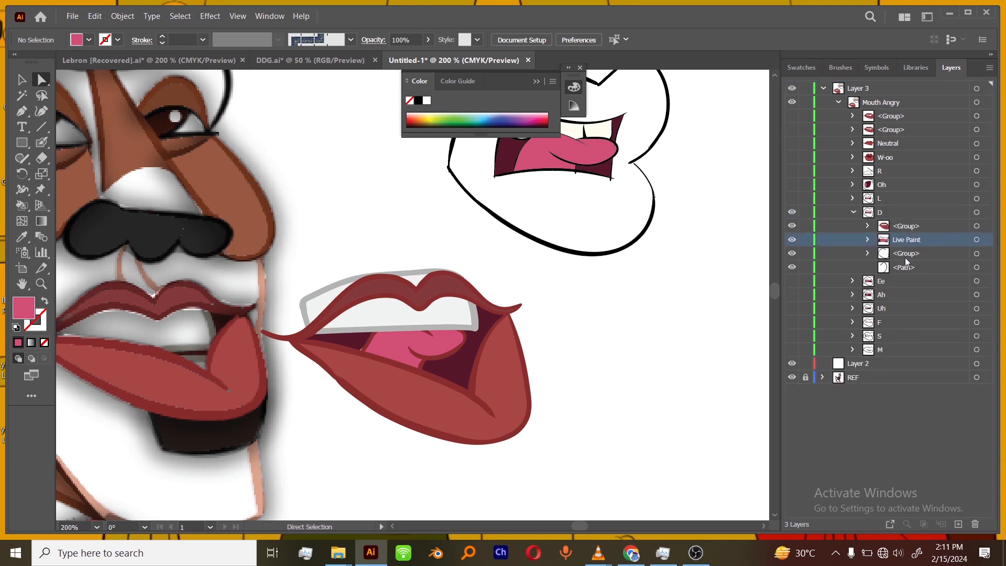
{"action": "left_click", "coordinate": [908, 268]}
{"action": "left_click", "coordinate": [910, 229]}
{"action": "left_click", "coordinate": [912, 243]}
{"action": "left_click", "coordinate": [917, 268], "text": "shift"}
{"action": "left_click", "coordinate": [974, 524]}
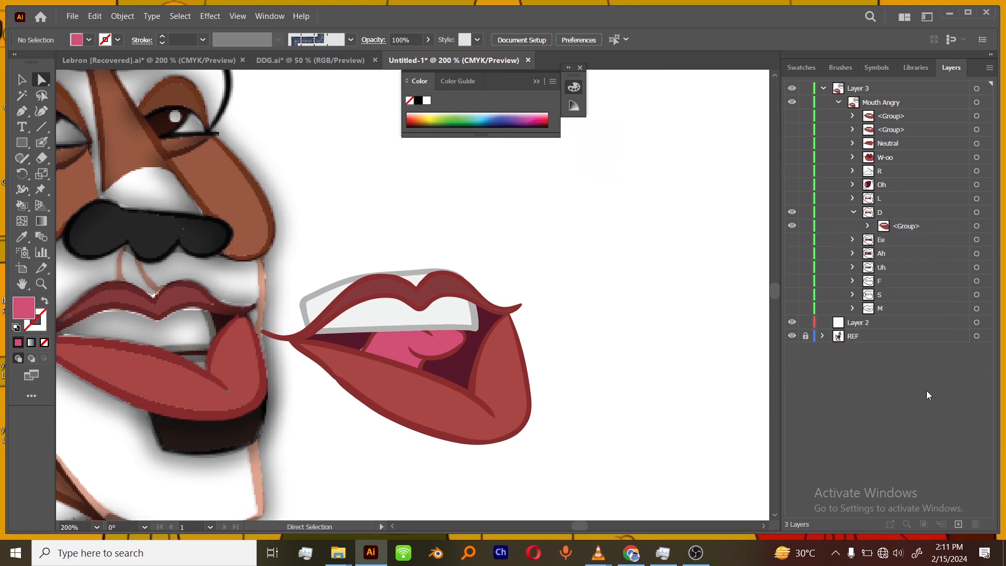
- Hide the D mouth and show the Ee sketch as the reference for the next mouth shape
{"action": "left_click", "coordinate": [854, 213]}
{"action": "left_click", "coordinate": [792, 227]}
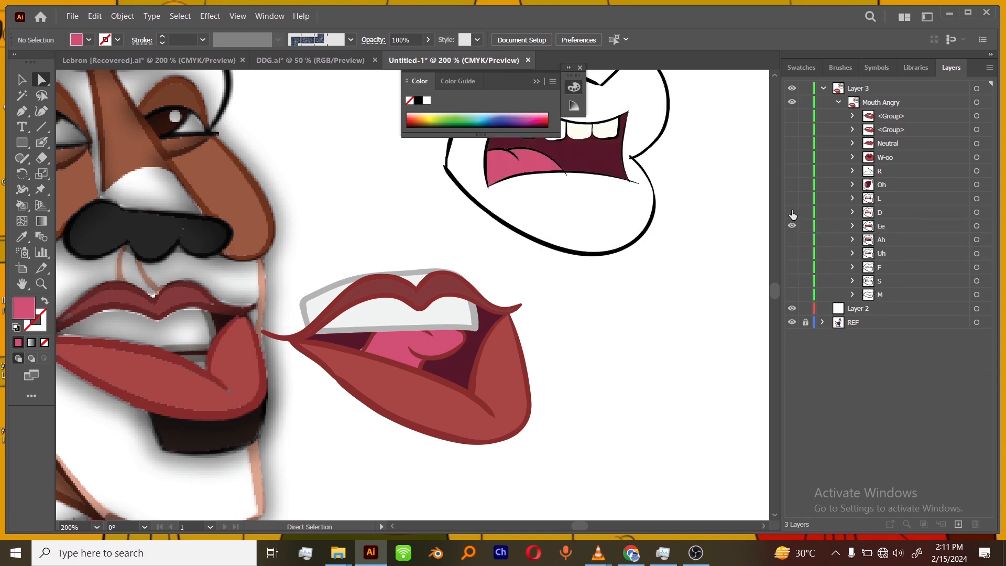
{"action": "left_click", "coordinate": [792, 212]}
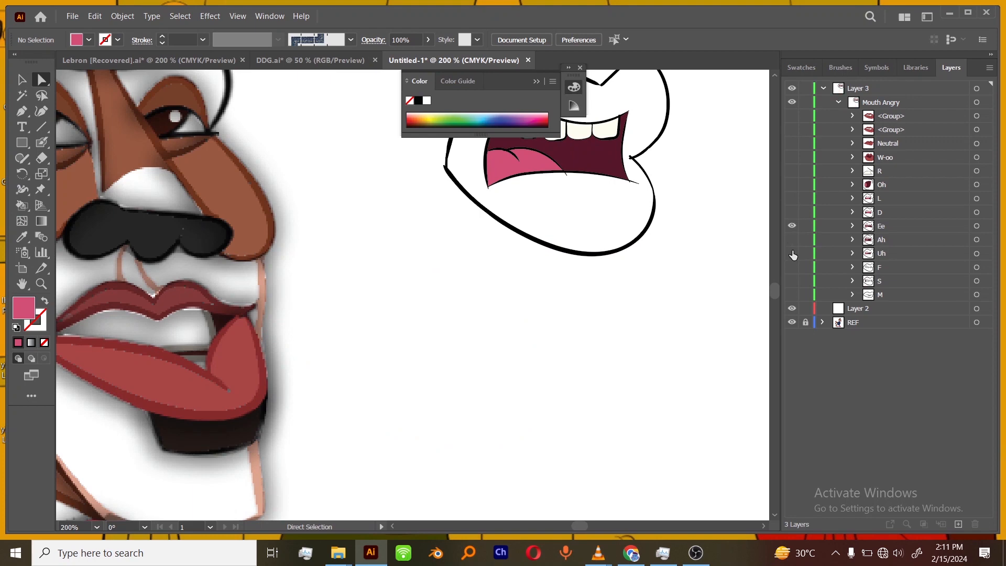
{"action": "key", "text": "ctrl+minus"}
{"action": "left_click_drag", "start_coordinate": [548, 391], "coordinate": [593, 370]}
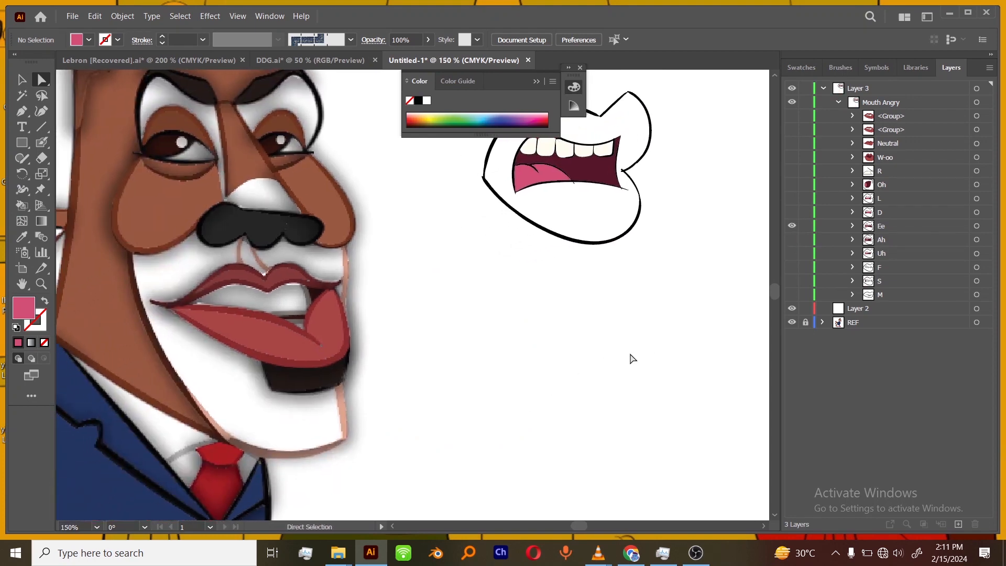
{"action": "key", "text": "ctrl+plus"}
{"action": "left_click_drag", "start_coordinate": [650, 266], "coordinate": [684, 290]}
- Duplicate the second mouth group in Mouth Angry, place the copy between D and Ee, and make it visible
{"action": "left_click", "coordinate": [893, 158]}
{"action": "left_click", "coordinate": [895, 145]}
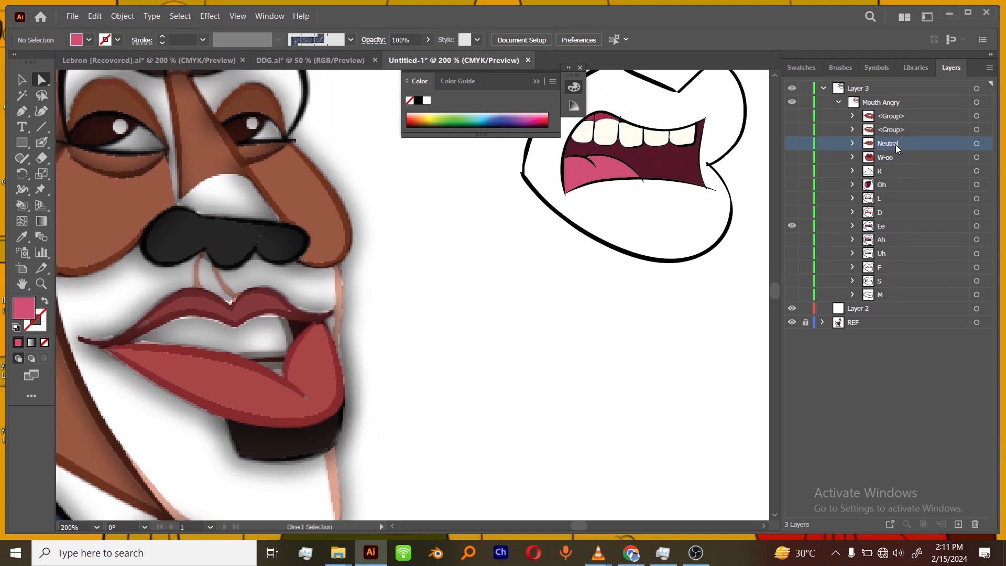
{"action": "left_click", "coordinate": [896, 134]}
{"action": "left_click_drag", "start_coordinate": [898, 133], "coordinate": [895, 218]}
{"action": "left_click", "coordinate": [793, 226]}
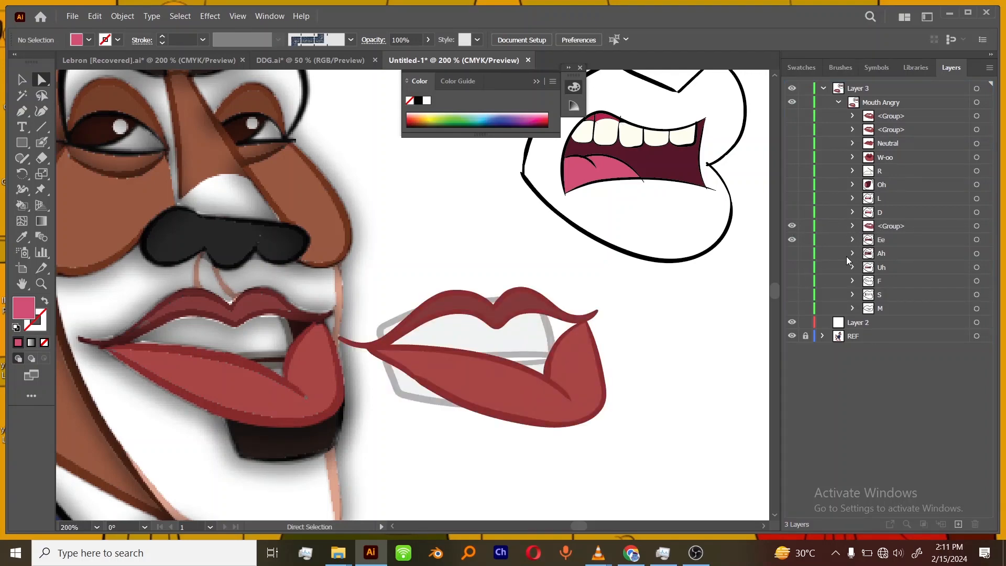
- Use Puppet Warp on the copied mouth's lower lip to pull its middle and inner fold downward, opening the mouth
{"action": "left_click", "coordinate": [852, 227]}
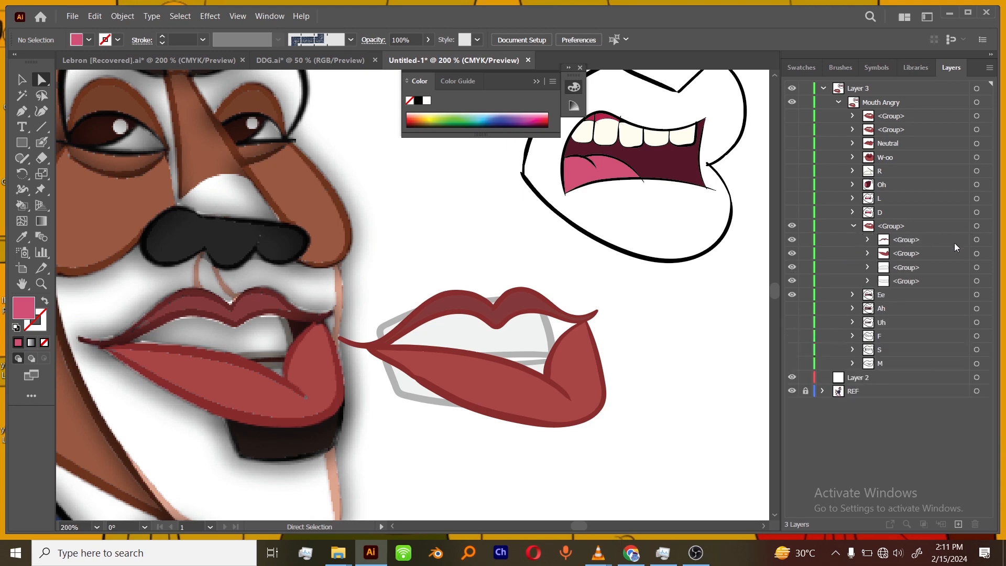
{"action": "left_click", "coordinate": [977, 254]}
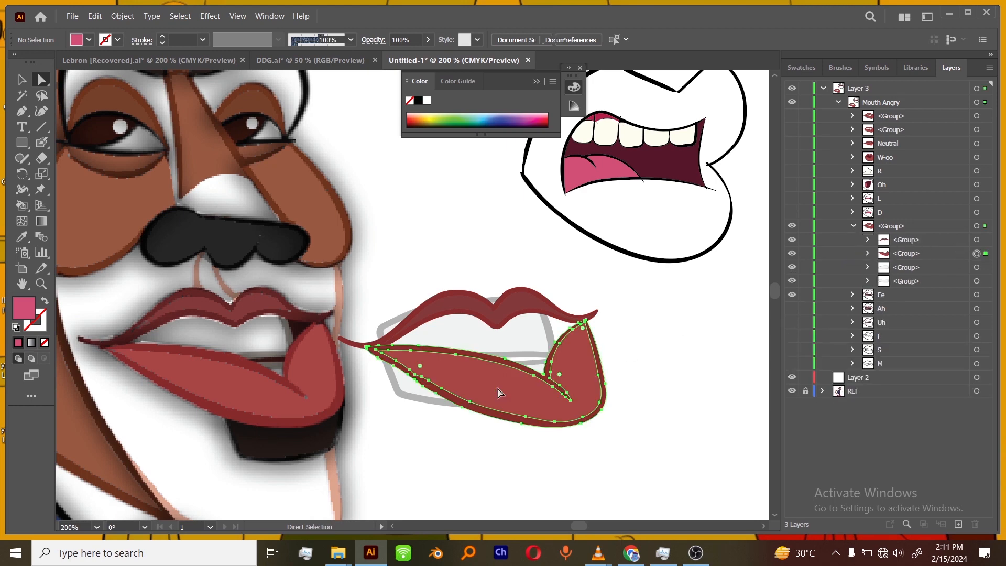
{"action": "left_click", "coordinate": [42, 189]}
{"action": "left_click_drag", "start_coordinate": [558, 398], "coordinate": [558, 418]}
{"action": "left_click_drag", "start_coordinate": [477, 382], "coordinate": [472, 390]}
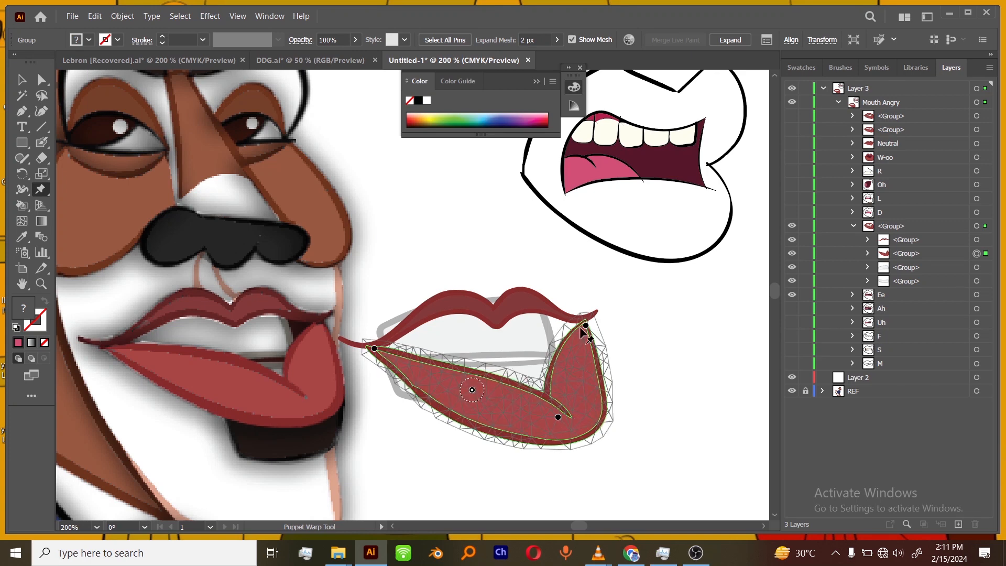
{"action": "key", "text": "v"}
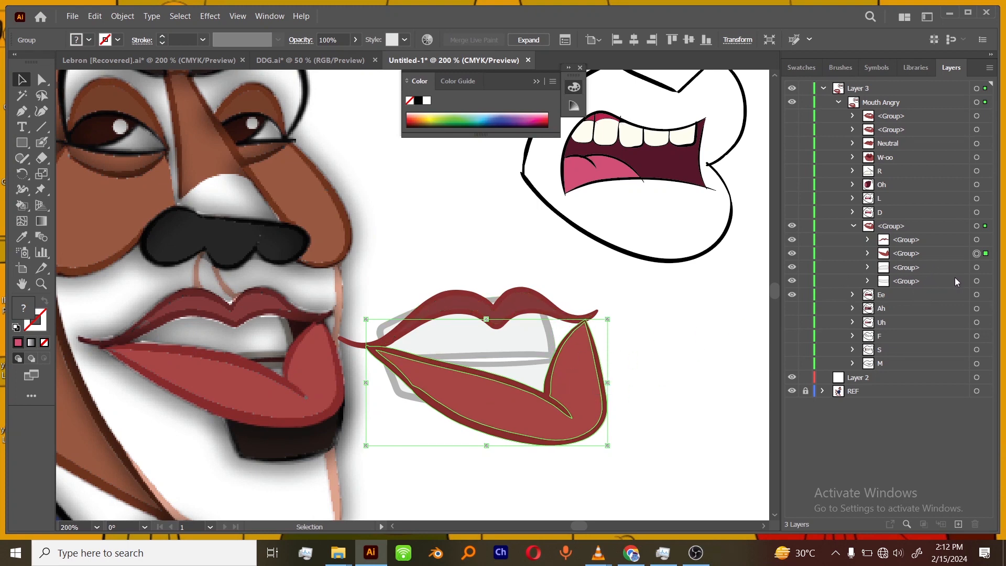
- Nudge the copied mouth's upper teeth upward and delete its lower teeth group
{"action": "left_click", "coordinate": [977, 268]}
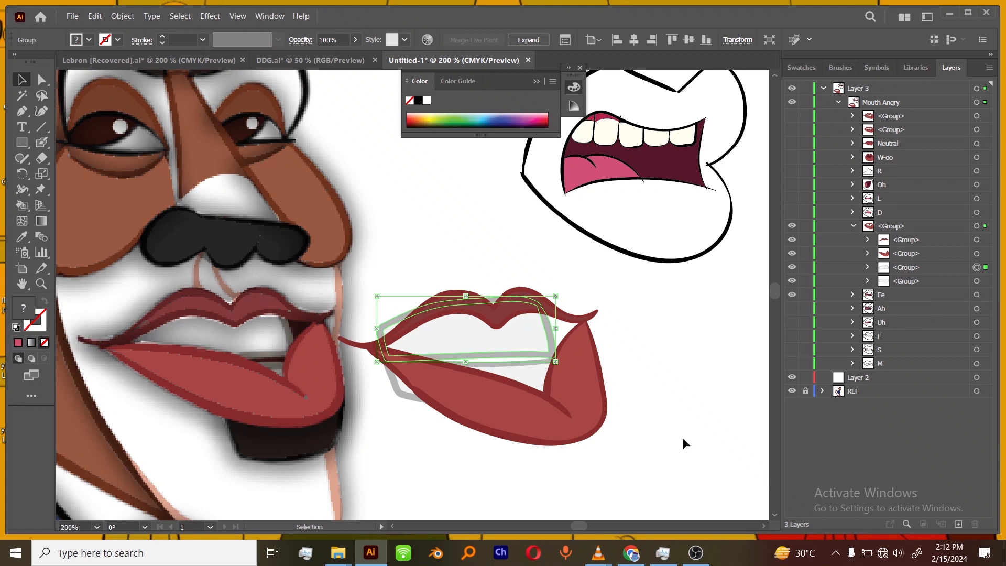
{"action": "key", "text": "Up"}
{"action": "key", "text": "Up"}
{"action": "key", "text": "Up"}
{"action": "key", "text": "Up"}
{"action": "key", "text": "Up"}
{"action": "key", "text": "Up"}
{"action": "key", "text": "Up"}
{"action": "key", "text": "Up"}
{"action": "key", "text": "Up"}
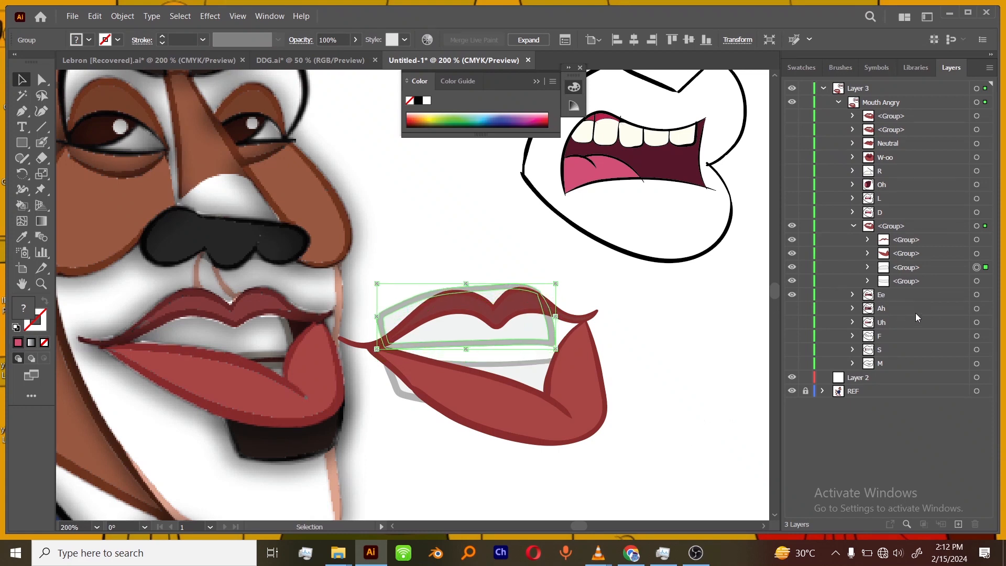
{"action": "left_click", "coordinate": [899, 284]}
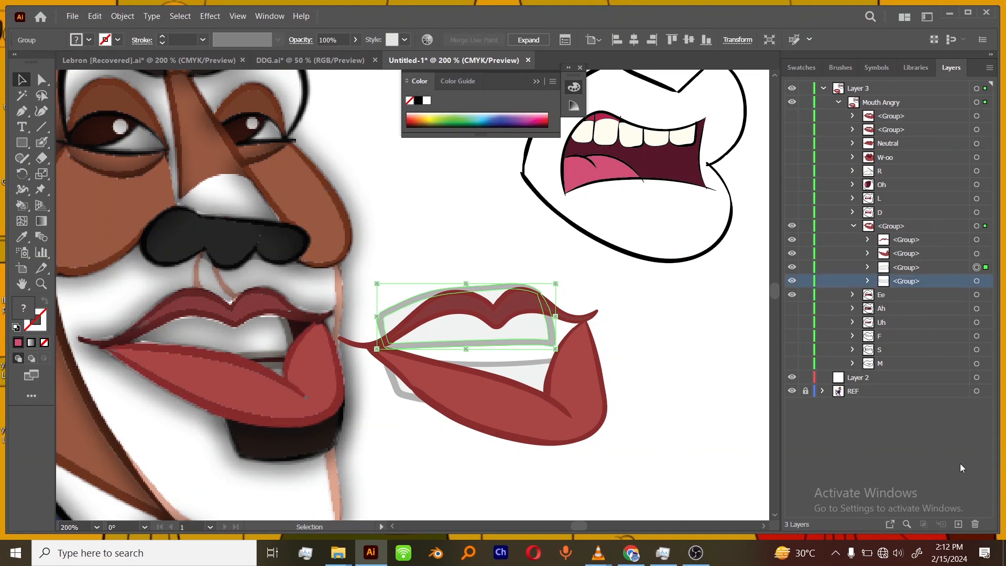
{"action": "left_click", "coordinate": [975, 524]}
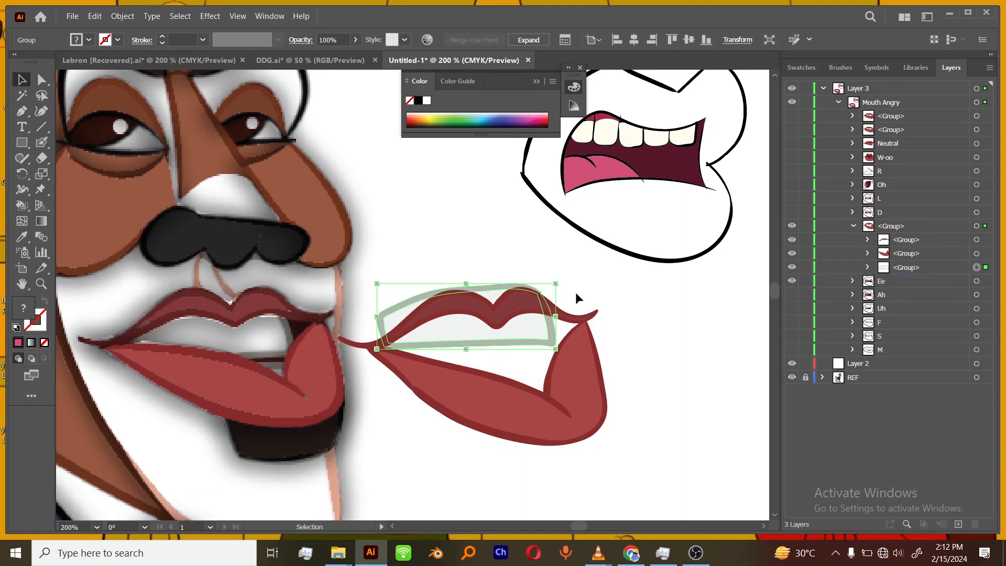
- Lock the copied mouth group and sample the lips' dark red outline colour for the Blob Brush
{"action": "key", "text": "shift+b"}
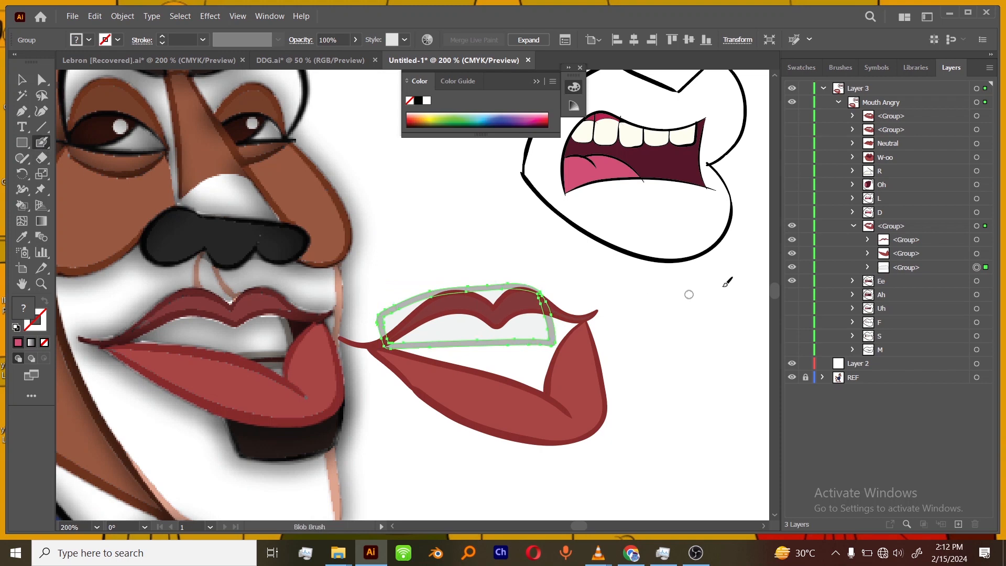
{"action": "scroll", "coordinate": [687, 292], "scroll_direction": "up", "scroll_amount": 2}
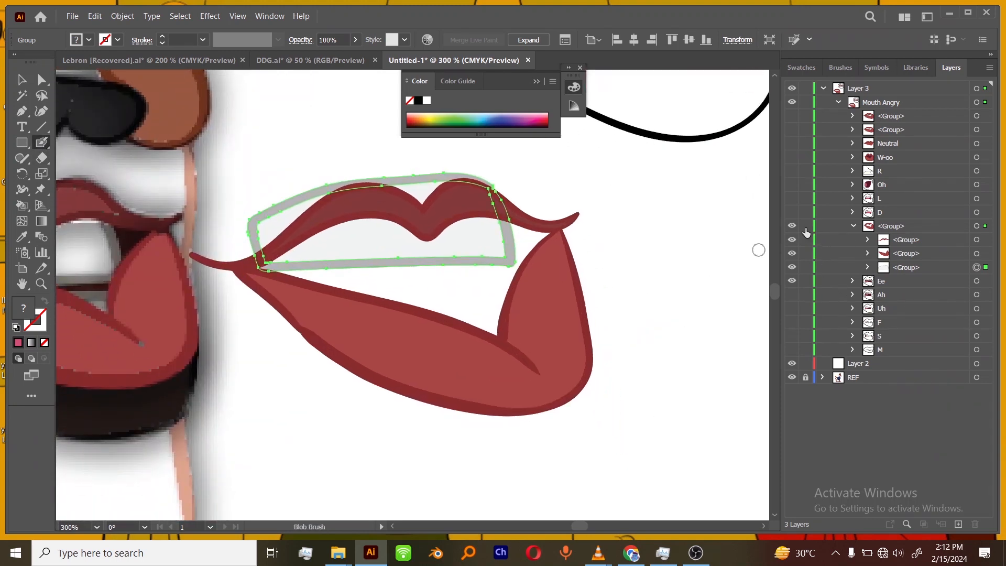
{"action": "left_click", "coordinate": [806, 227]}
{"action": "left_click", "coordinate": [22, 235]}
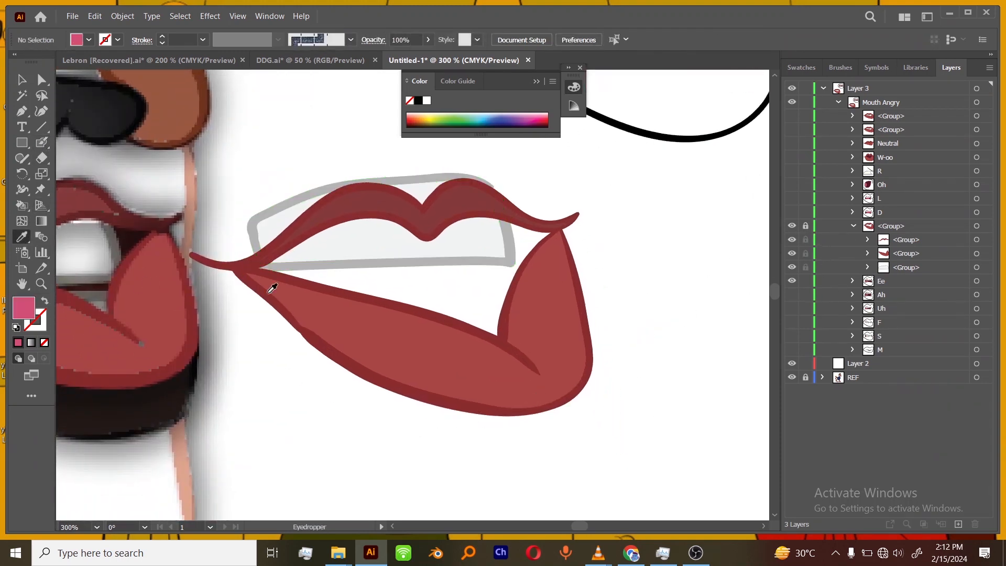
{"action": "left_click", "coordinate": [148, 284]}
{"action": "left_click", "coordinate": [44, 145]}
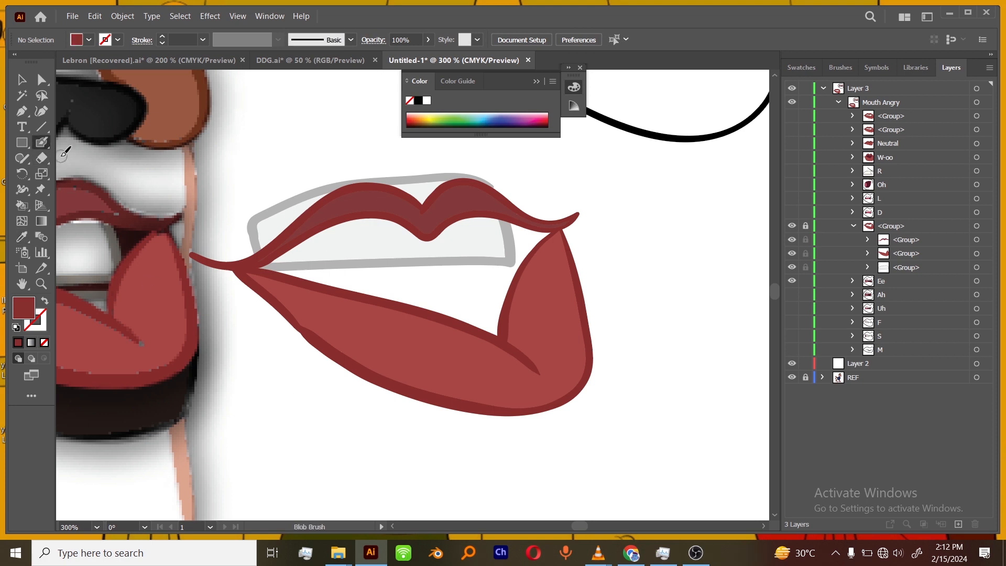
- Draw a closed tongue outline with a short centre fold in the mouth opening, overlapping the lower lip
{"action": "key", "text": "ctrl+plus"}
{"action": "mouse_move", "coordinate": [315, 273]}
{"action": "left_mouse_down"}
{"action": "mouse_move", "coordinate": [362, 278]}
{"action": "mouse_move", "coordinate": [402, 308]}
{"action": "left_mouse_up"}
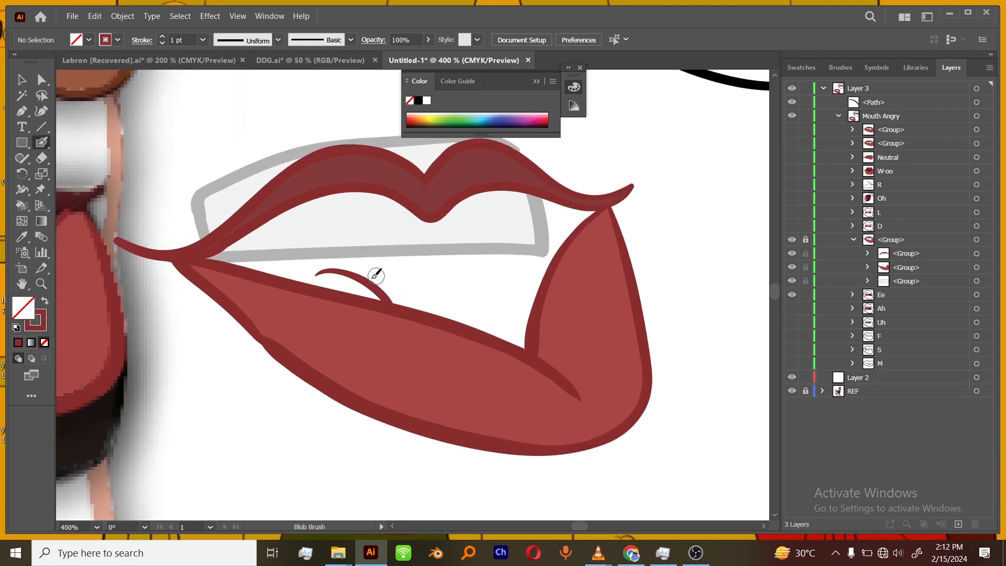
{"action": "key", "text": "ctrl+z"}
{"action": "mouse_move", "coordinate": [274, 276]}
{"action": "left_mouse_down"}
{"action": "mouse_move", "coordinate": [337, 271]}
{"action": "mouse_move", "coordinate": [378, 293]}
{"action": "mouse_move", "coordinate": [354, 259]}
{"action": "mouse_move", "coordinate": [414, 283]}
{"action": "mouse_move", "coordinate": [448, 358]}
{"action": "left_mouse_up"}
{"action": "key", "text": "ctrl+z"}
{"action": "mouse_move", "coordinate": [341, 267]}
{"action": "left_mouse_down"}
{"action": "mouse_move", "coordinate": [416, 285]}
{"action": "mouse_move", "coordinate": [403, 337]}
{"action": "left_mouse_up"}
{"action": "key", "text": "ctrl+z"}
{"action": "mouse_move", "coordinate": [340, 268]}
{"action": "left_mouse_down"}
{"action": "mouse_move", "coordinate": [419, 288]}
{"action": "mouse_move", "coordinate": [454, 334]}
{"action": "mouse_move", "coordinate": [456, 349]}
{"action": "mouse_move", "coordinate": [439, 361]}
{"action": "mouse_move", "coordinate": [392, 348]}
{"action": "mouse_move", "coordinate": [354, 264]}
{"action": "mouse_move", "coordinate": [400, 276]}
{"action": "mouse_move", "coordinate": [444, 313]}
{"action": "mouse_move", "coordinate": [462, 363]}
{"action": "mouse_move", "coordinate": [413, 370]}
{"action": "mouse_move", "coordinate": [340, 346]}
{"action": "mouse_move", "coordinate": [273, 271]}
{"action": "left_mouse_up"}
{"action": "key", "text": "ctrl+z"}
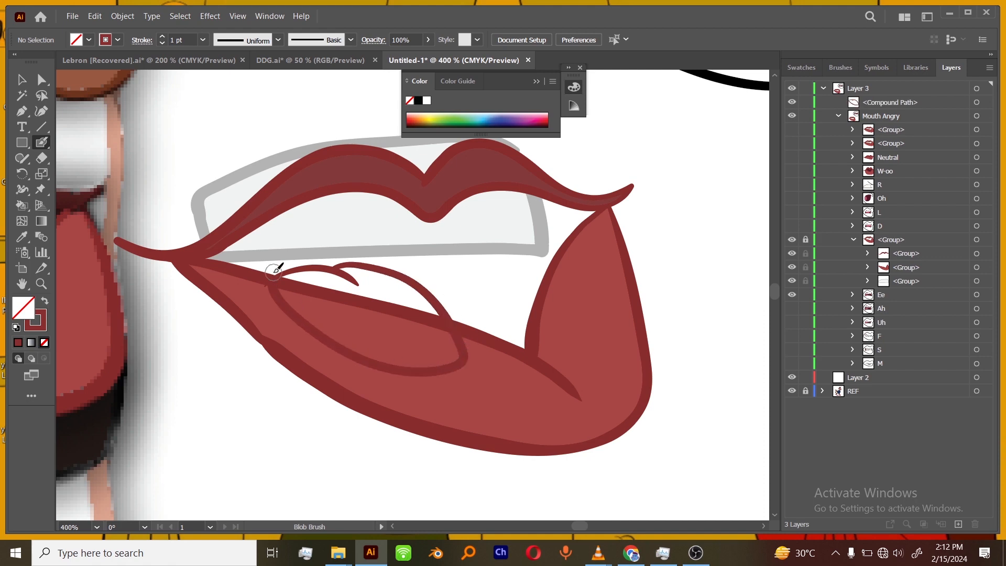
- Fill the tongue outline as Live Paint with the pink sampled from the Ee sketch's tongue, and deselect it
{"action": "key", "text": "ctrl+minus"}
{"action": "key", "text": "ctrl+minus"}
{"action": "left_click_drag", "start_coordinate": [557, 297], "coordinate": [514, 348]}
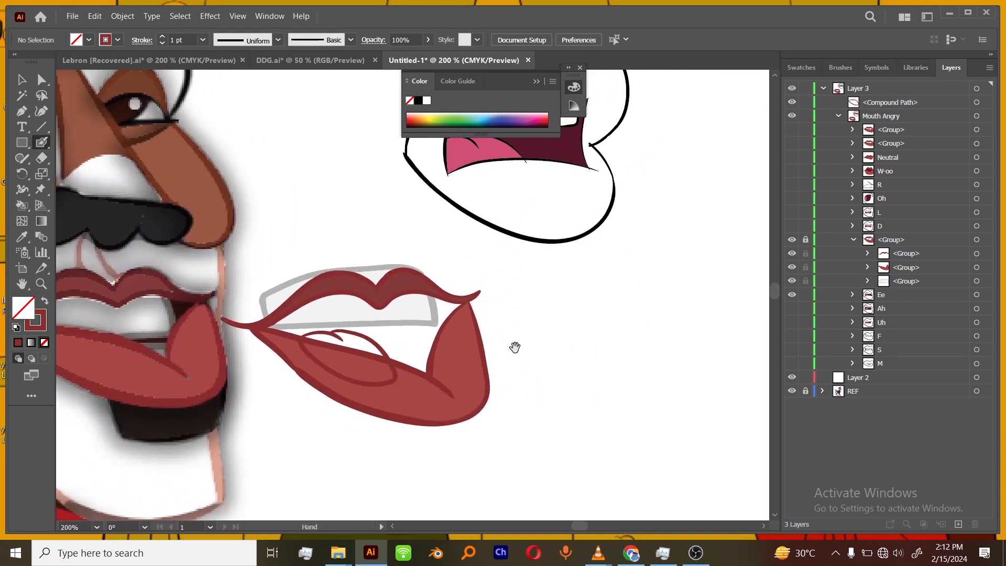
{"action": "left_click", "coordinate": [21, 237]}
{"action": "left_click", "coordinate": [484, 145]}
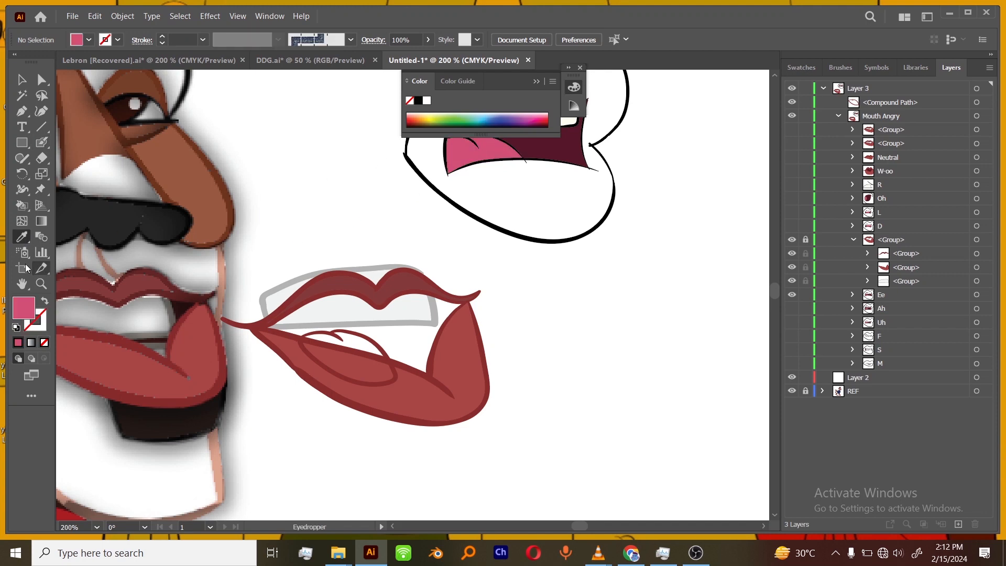
{"action": "key", "text": "k"}
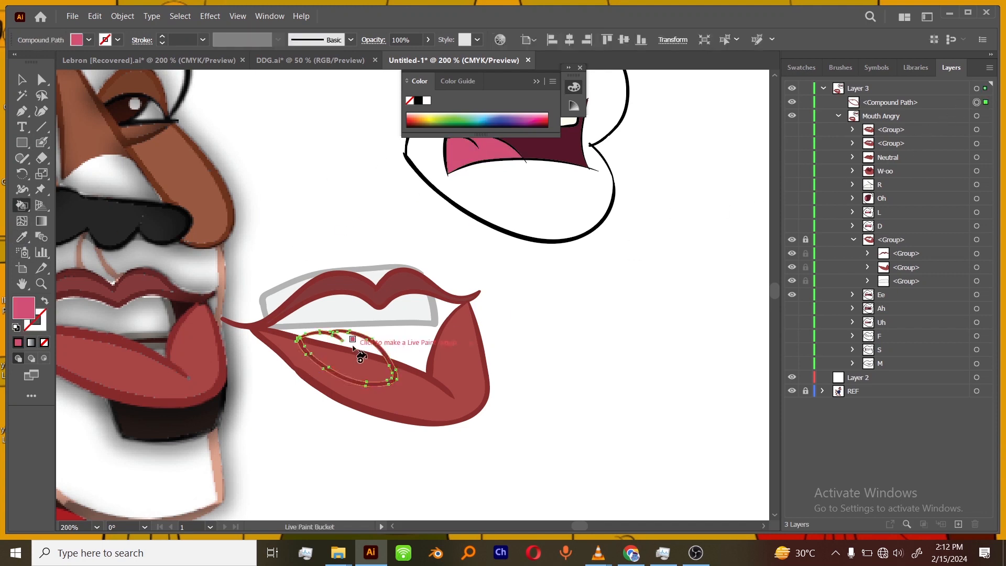
{"action": "left_click", "coordinate": [343, 370]}
{"action": "key", "text": "v"}
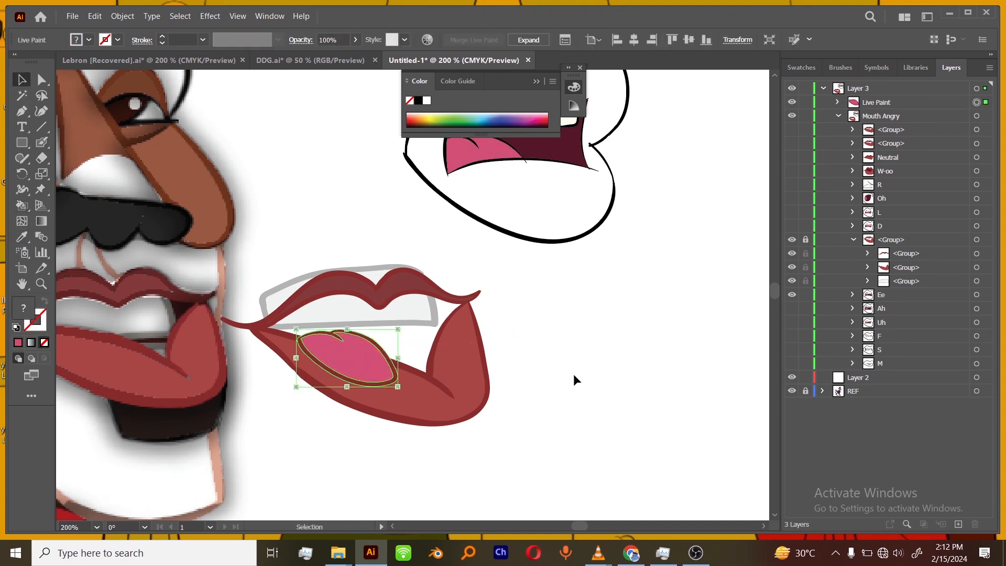
{"action": "left_click", "coordinate": [574, 373]}
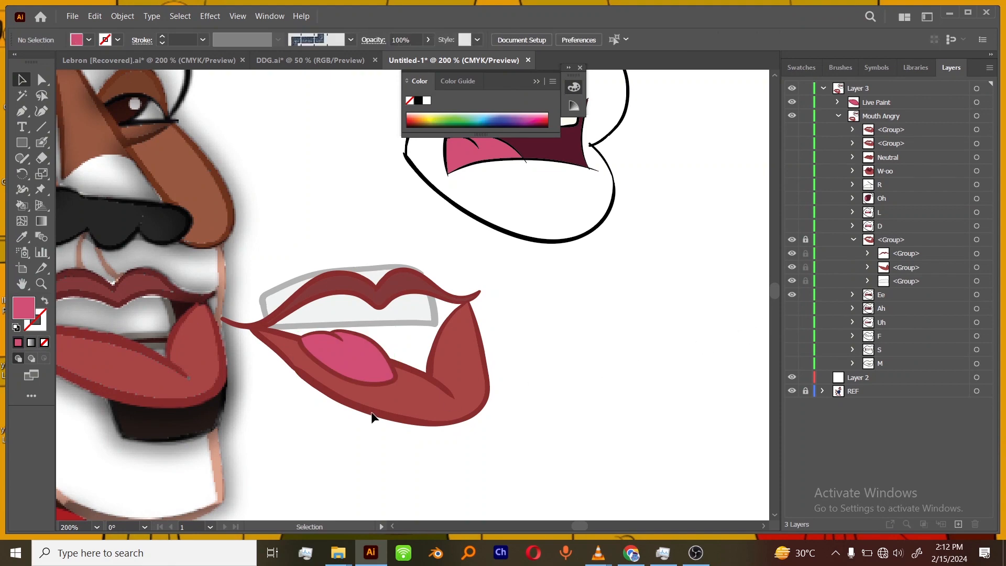
- Paint the mouth interior across the opening with the Blob Brush in the dark maroon sampled from the Ee sketch
{"action": "left_click", "coordinate": [21, 237]}
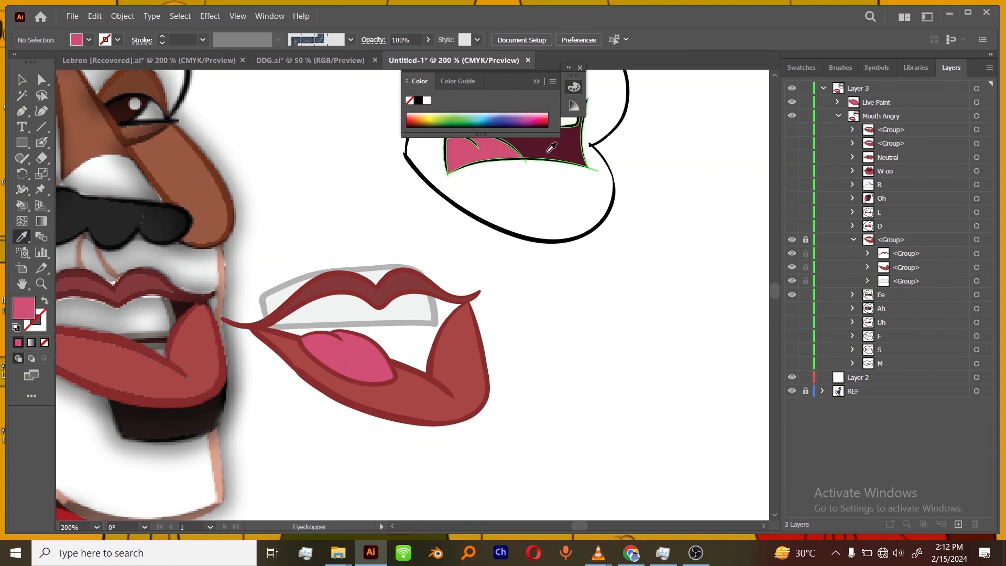
{"action": "left_click", "coordinate": [548, 152]}
{"action": "left_click", "coordinate": [42, 142]}
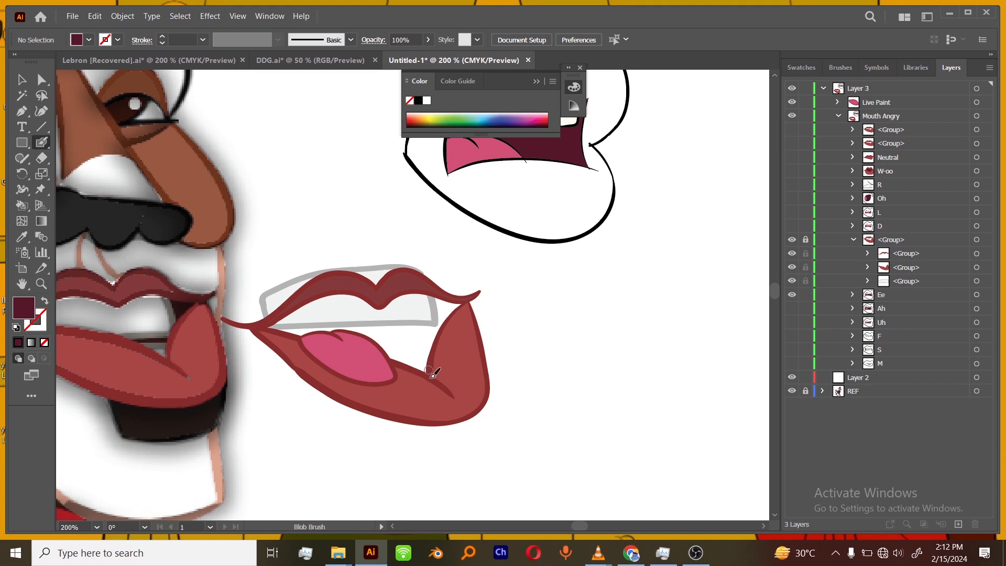
{"action": "mouse_move", "coordinate": [459, 303]}
{"action": "left_mouse_down"}
{"action": "mouse_move", "coordinate": [400, 297]}
{"action": "mouse_move", "coordinate": [369, 320]}
{"action": "mouse_move", "coordinate": [348, 304]}
{"action": "mouse_move", "coordinate": [307, 308]}
{"action": "mouse_move", "coordinate": [273, 329]}
{"action": "mouse_move", "coordinate": [340, 299]}
{"action": "mouse_move", "coordinate": [371, 304]}
{"action": "mouse_move", "coordinate": [371, 322]}
{"action": "mouse_move", "coordinate": [360, 302]}
{"action": "mouse_move", "coordinate": [363, 316]}
{"action": "mouse_move", "coordinate": [446, 333]}
{"action": "mouse_move", "coordinate": [429, 360]}
{"action": "mouse_move", "coordinate": [415, 345]}
{"action": "mouse_move", "coordinate": [404, 364]}
{"action": "mouse_move", "coordinate": [431, 342]}
{"action": "mouse_move", "coordinate": [410, 327]}
{"action": "mouse_move", "coordinate": [394, 358]}
{"action": "mouse_move", "coordinate": [376, 355]}
{"action": "mouse_move", "coordinate": [359, 339]}
{"action": "mouse_move", "coordinate": [363, 313]}
{"action": "mouse_move", "coordinate": [296, 333]}
{"action": "mouse_move", "coordinate": [336, 306]}
{"action": "mouse_move", "coordinate": [343, 331]}
{"action": "mouse_move", "coordinate": [336, 326]}
{"action": "mouse_move", "coordinate": [370, 350]}
{"action": "mouse_move", "coordinate": [415, 361]}
{"action": "left_mouse_up"}
{"action": "left_click", "coordinate": [695, 554]}
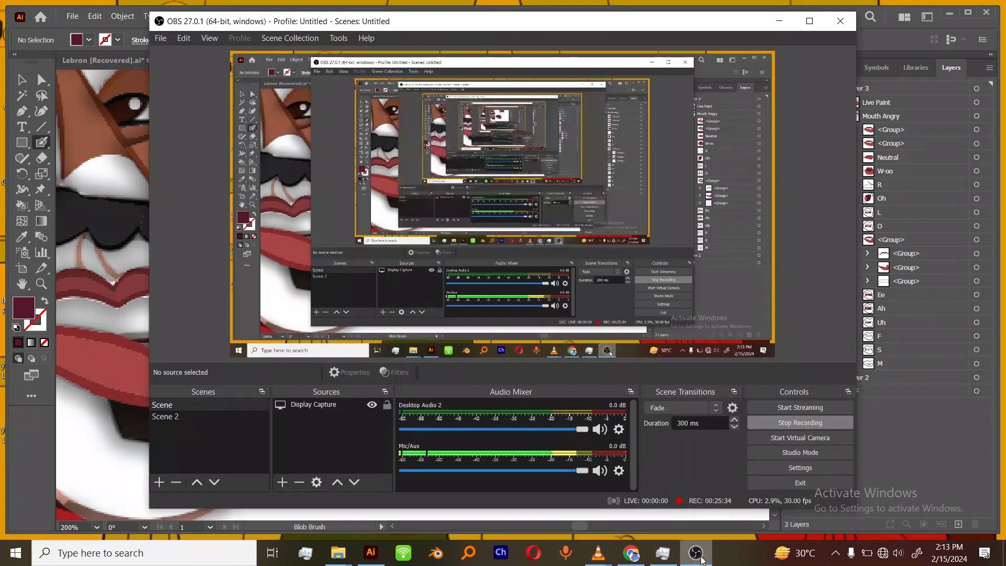
{"action": "left_click", "coordinate": [697, 557]}
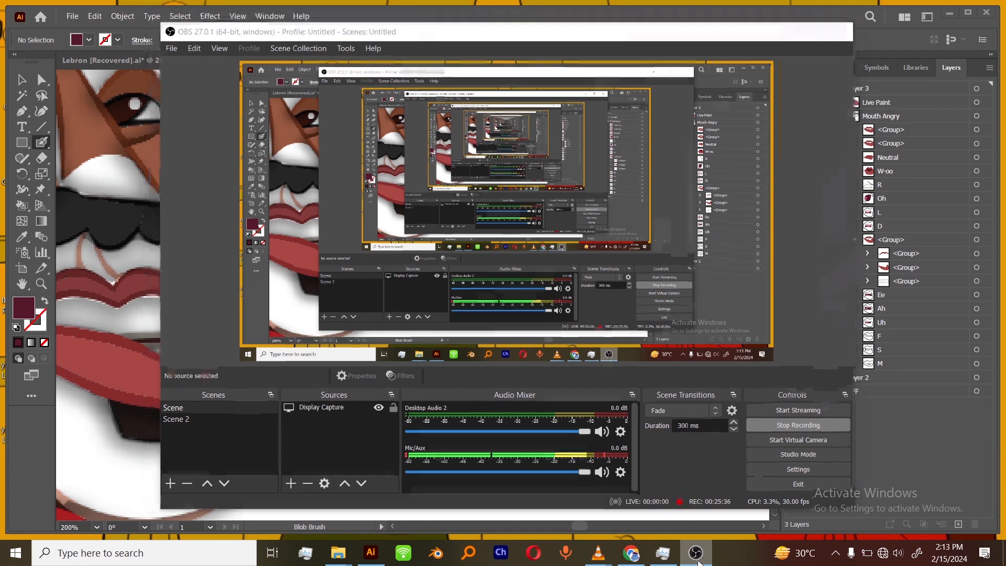
{"action": "key", "text": "shift+x"}
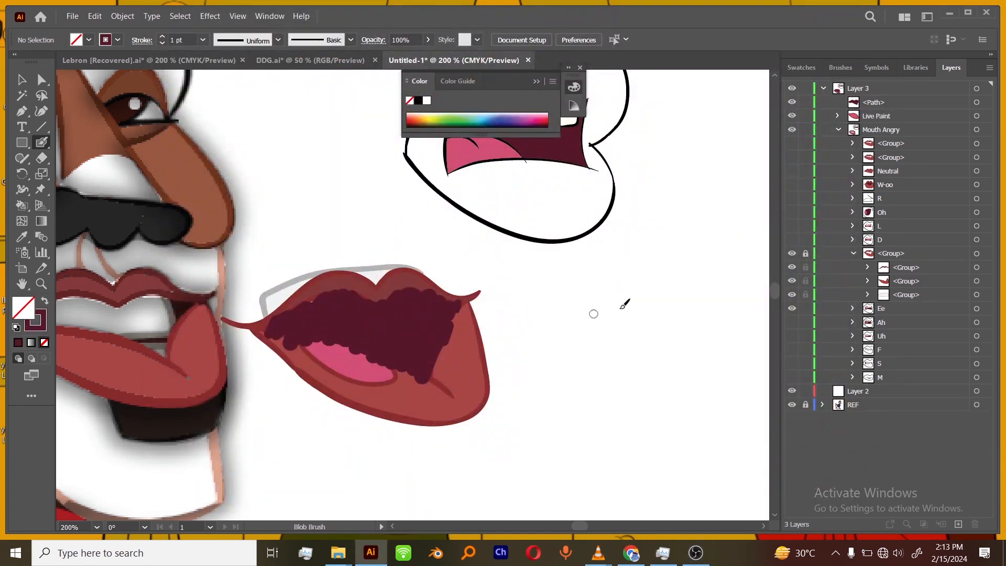
- Unlock the mouth group and move the maroon interior and pink tongue into it behind the teeth, with the tongue above the interior
{"action": "left_click", "coordinate": [872, 102]}
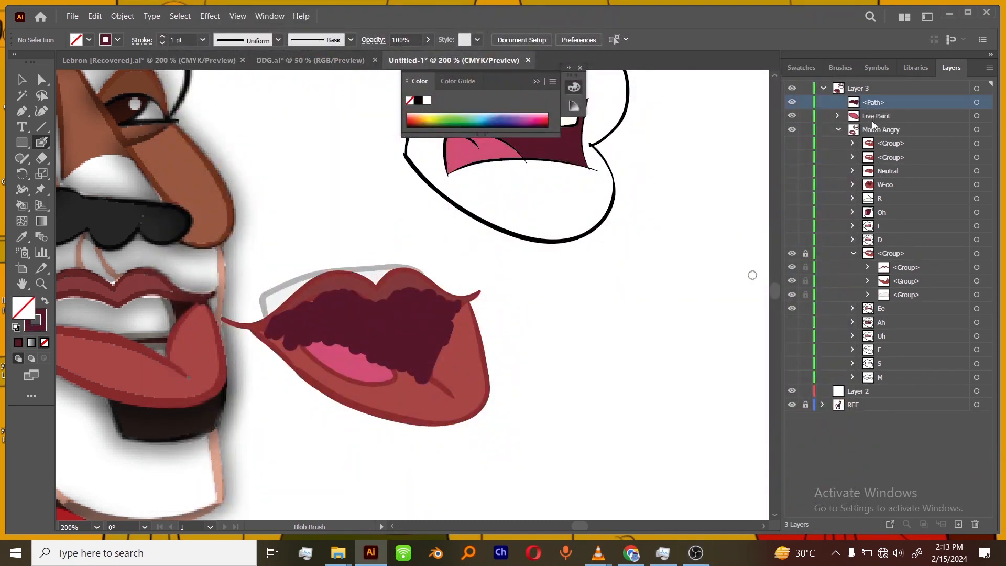
{"action": "left_click", "coordinate": [806, 253]}
{"action": "left_click_drag", "start_coordinate": [871, 102], "coordinate": [901, 294]}
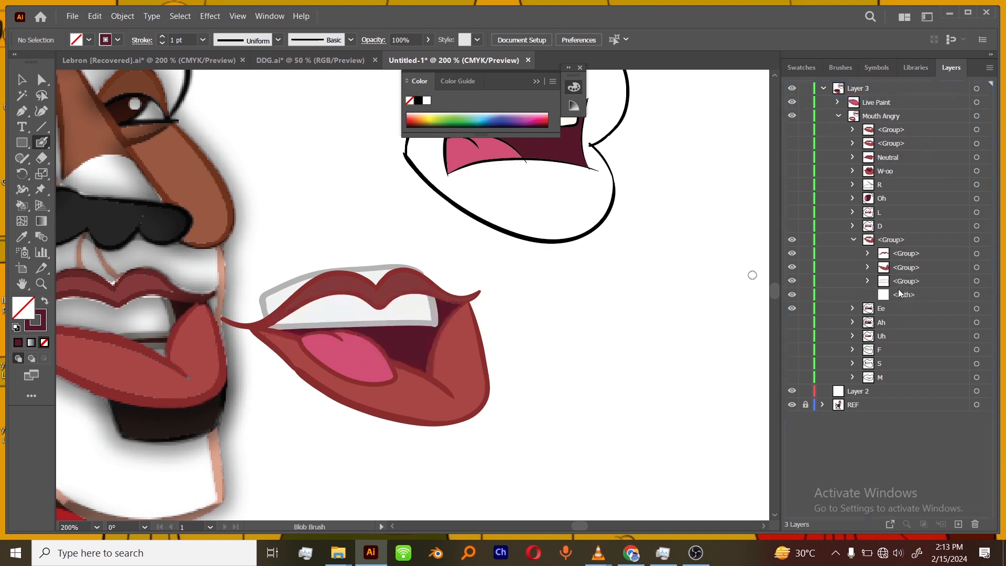
{"action": "mouse_move", "coordinate": [879, 103]}
{"action": "left_mouse_down"}
{"action": "mouse_move", "coordinate": [896, 153]}
{"action": "mouse_move", "coordinate": [906, 286]}
{"action": "left_mouse_up"}
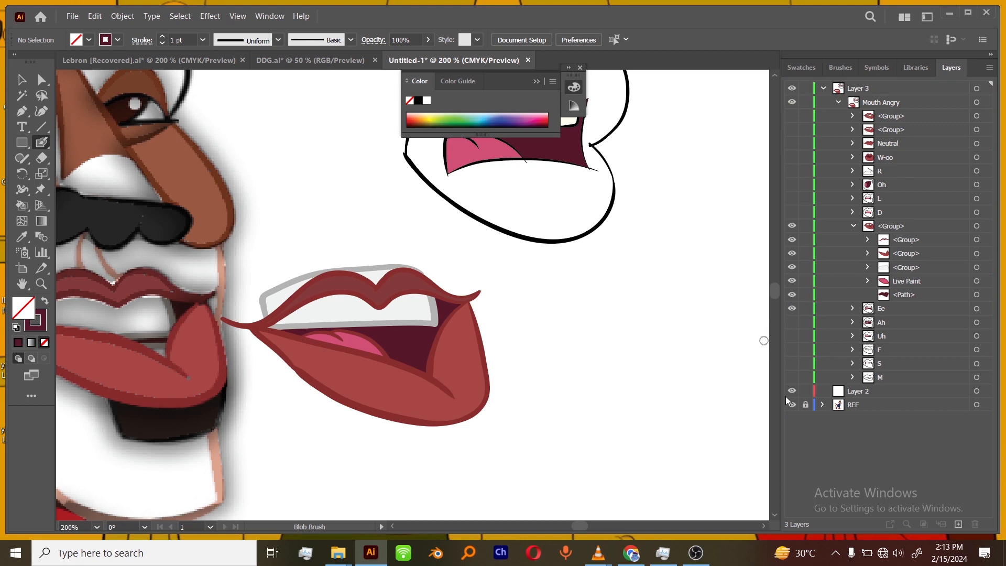
{"action": "left_click", "coordinate": [856, 228]}
{"action": "left_click", "coordinate": [890, 229]}
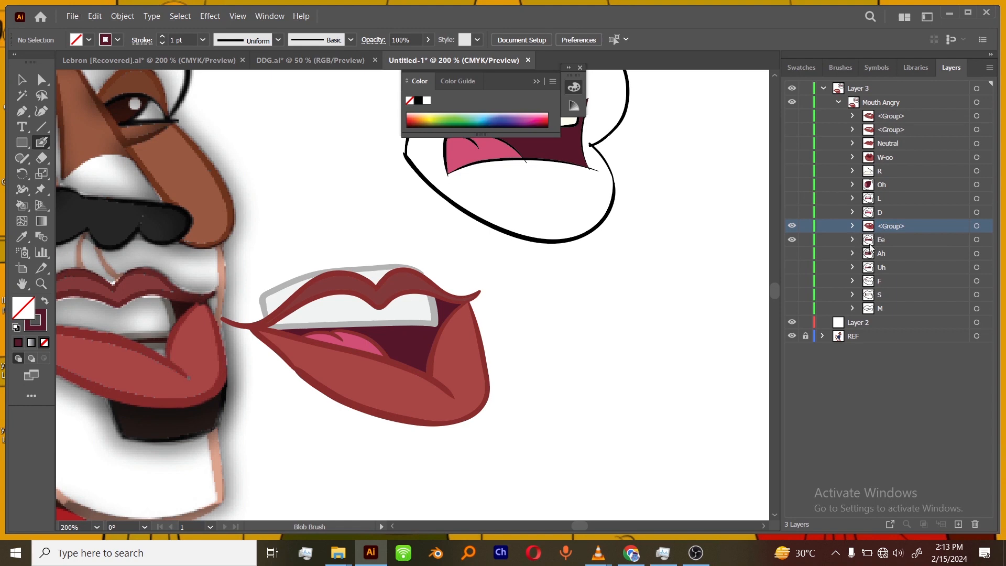
- Move the coloured mouth group into the Ee group and delete the old Live Paint and path sketch items there
{"action": "left_click", "coordinate": [854, 241]}
{"action": "left_click_drag", "start_coordinate": [893, 229], "coordinate": [895, 248]}
{"action": "left_click", "coordinate": [897, 254]}
{"action": "left_click", "coordinate": [903, 268], "text": "shift"}
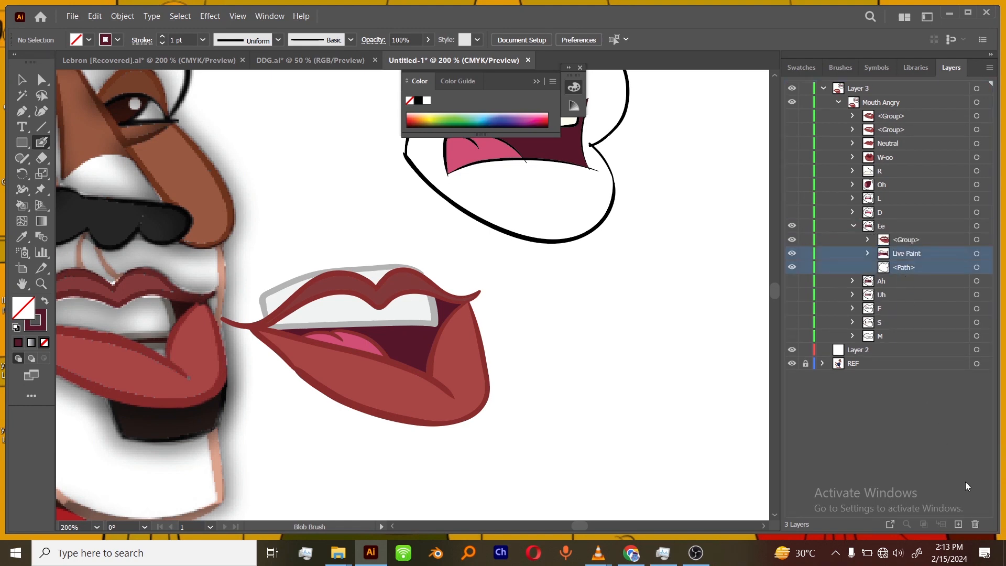
{"action": "left_click", "coordinate": [976, 525]}
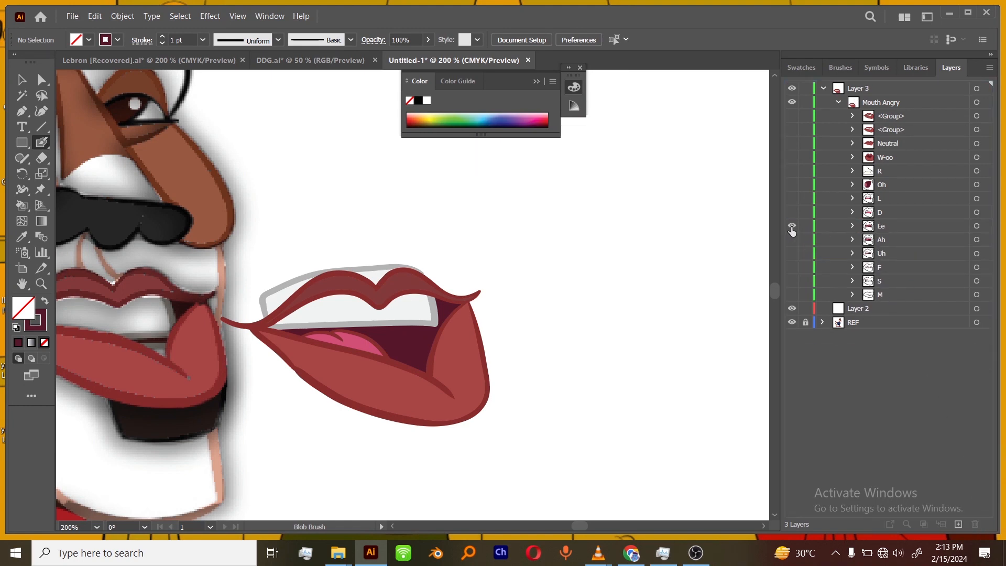
- Show the Ah sketch, place a copy of the finished Ee mouth group inside the Ah group, and hide Ee
{"action": "left_click", "coordinate": [792, 240]}
{"action": "left_click", "coordinate": [792, 226]}
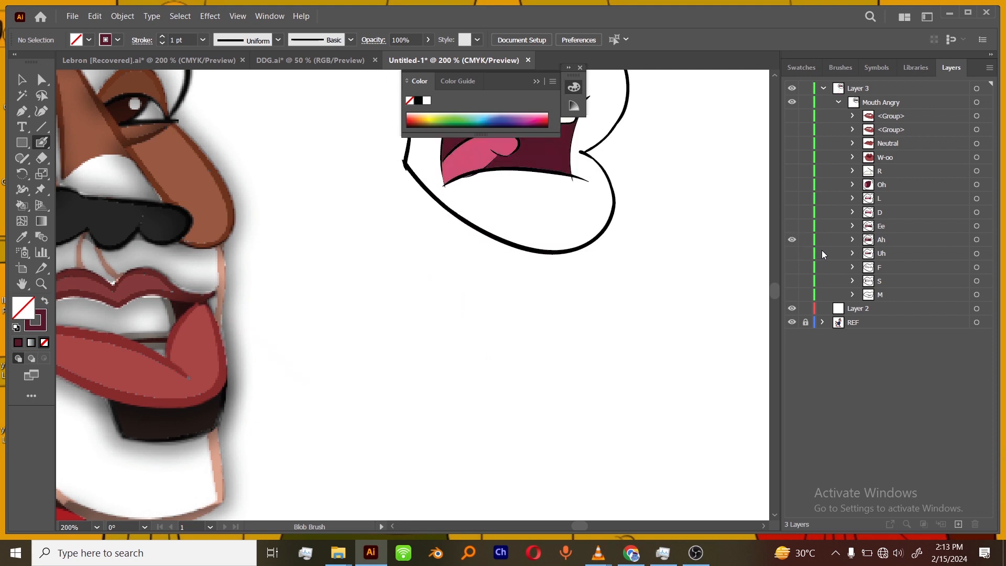
{"action": "left_click", "coordinate": [853, 240]}
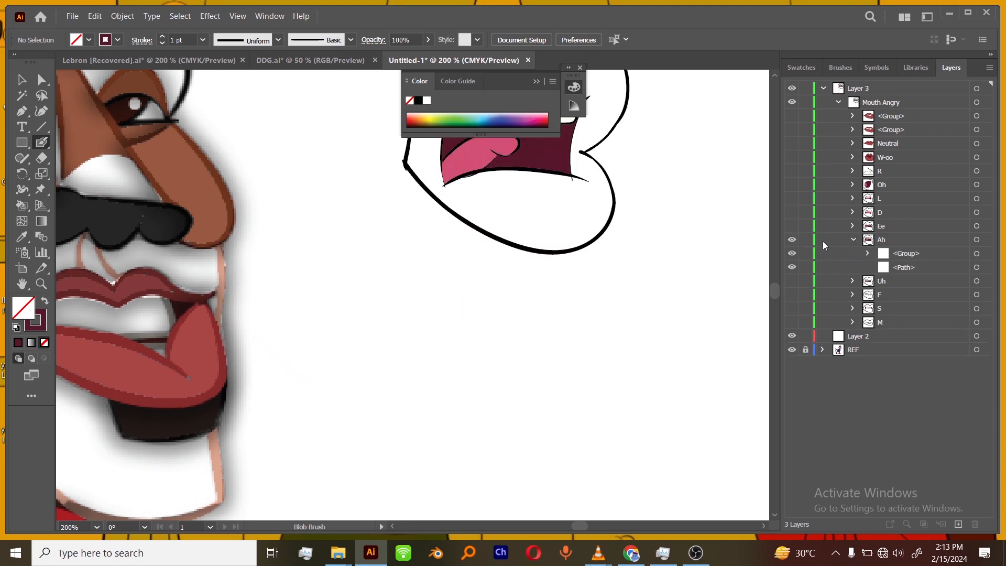
{"action": "left_click", "coordinate": [792, 226]}
{"action": "left_click", "coordinate": [854, 226]}
{"action": "left_click_drag", "start_coordinate": [903, 243], "coordinate": [906, 264], "text": "alt"}
{"action": "left_click", "coordinate": [854, 226]}
{"action": "left_click", "coordinate": [792, 226]}
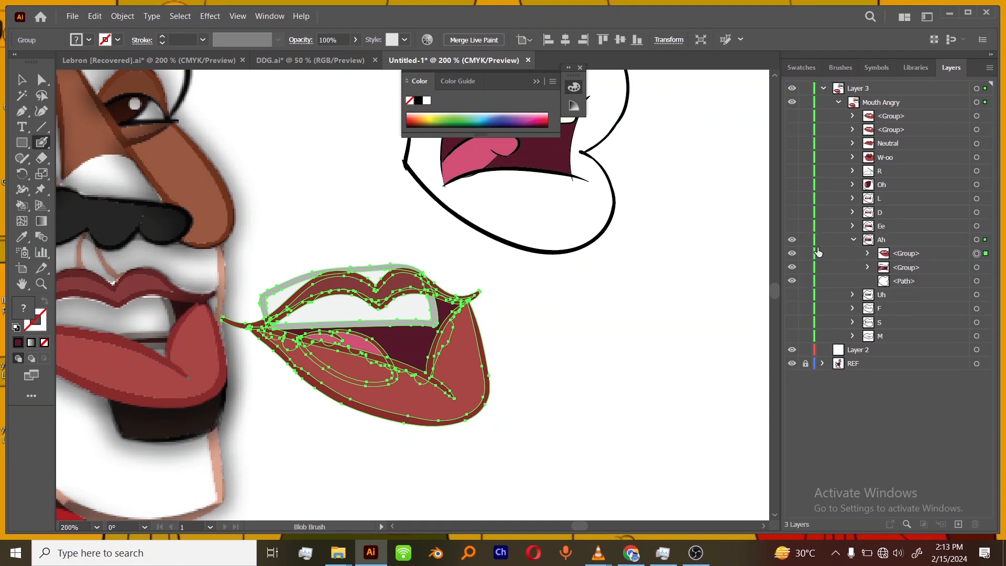
- Move the copied mouth group out of Ah to just above it and expand it to list its parts
{"action": "left_click", "coordinate": [899, 254]}
{"action": "left_click_drag", "start_coordinate": [897, 239], "coordinate": [898, 233]}
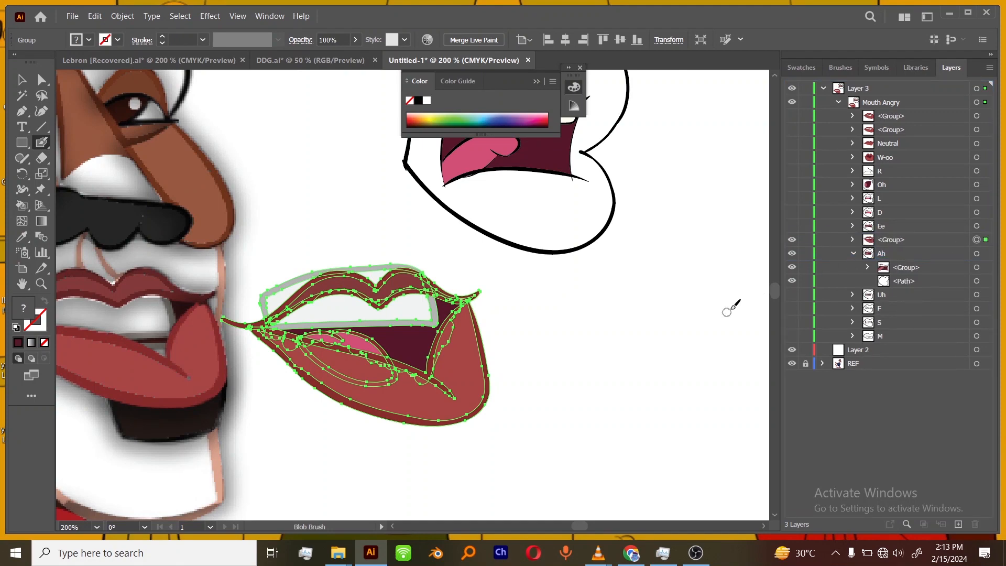
{"action": "left_click", "coordinate": [854, 240]}
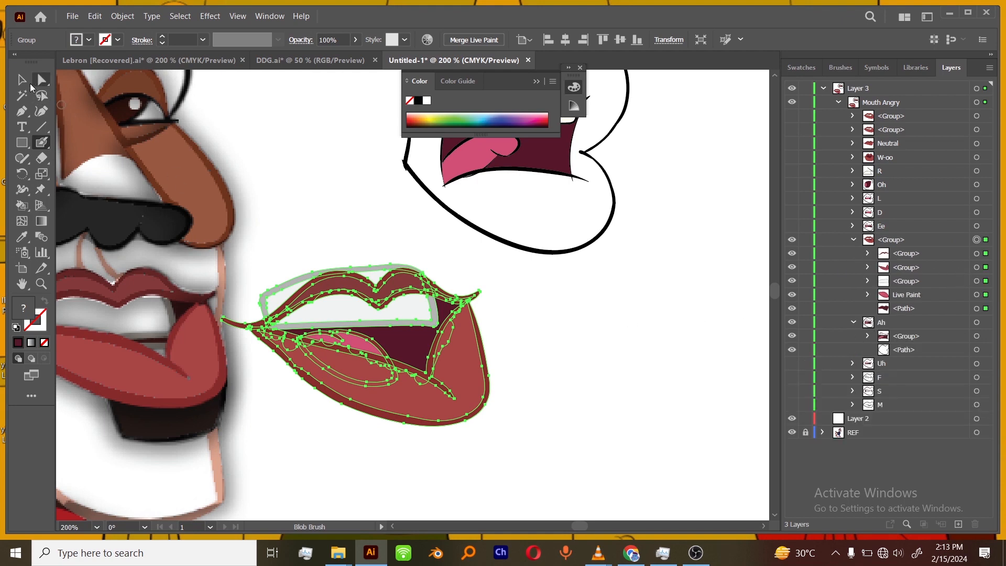
- Puppet Warp the copied lower lip downward at its centre fold and middle to open the mouth wider
{"action": "key", "text": "v"}
{"action": "left_click", "coordinate": [603, 287]}
{"action": "left_click", "coordinate": [976, 267]}
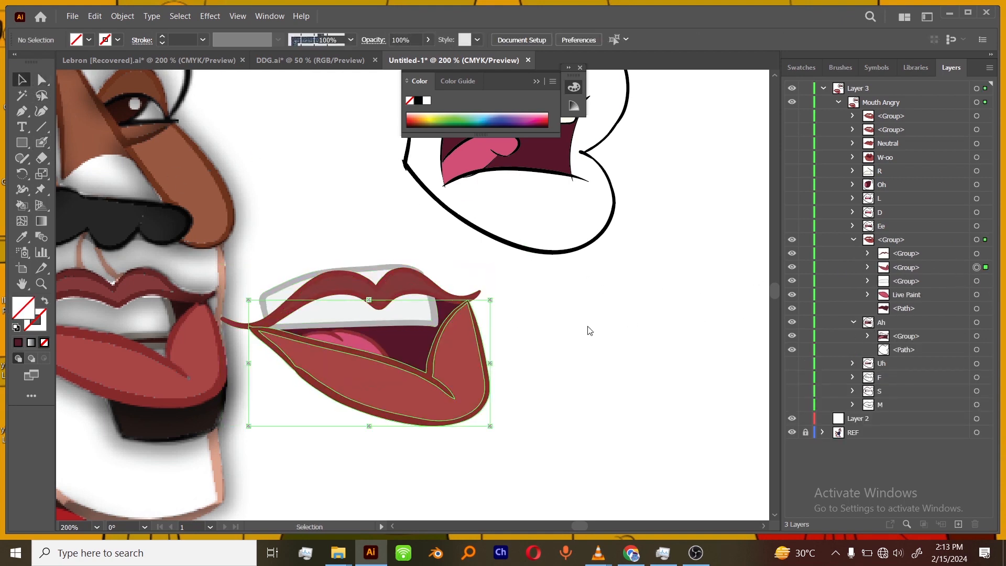
{"action": "left_click", "coordinate": [42, 190]}
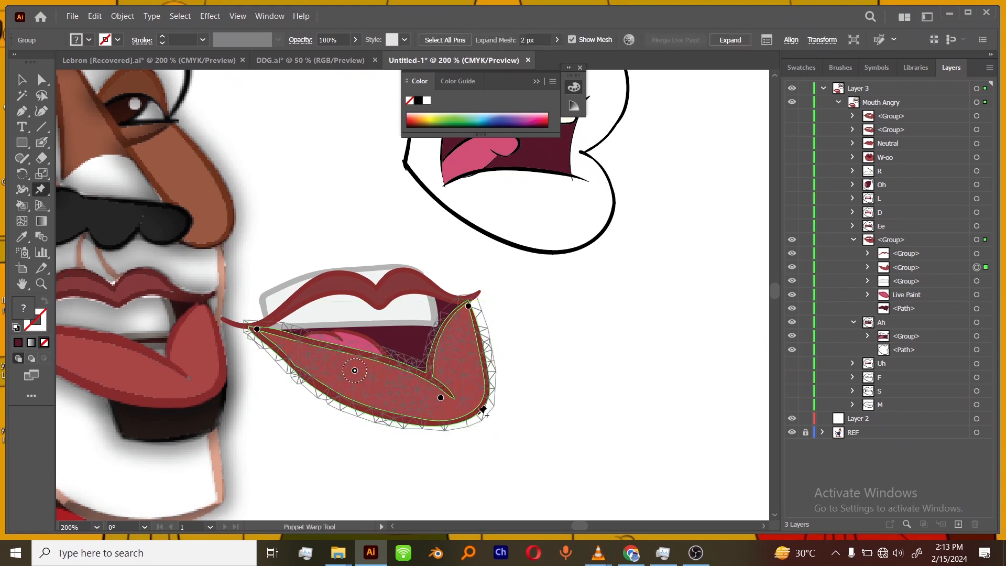
{"action": "left_click_drag", "start_coordinate": [440, 398], "coordinate": [441, 420]}
{"action": "left_click", "coordinate": [355, 370]}
{"action": "left_click_drag", "start_coordinate": [355, 370], "coordinate": [342, 391]}
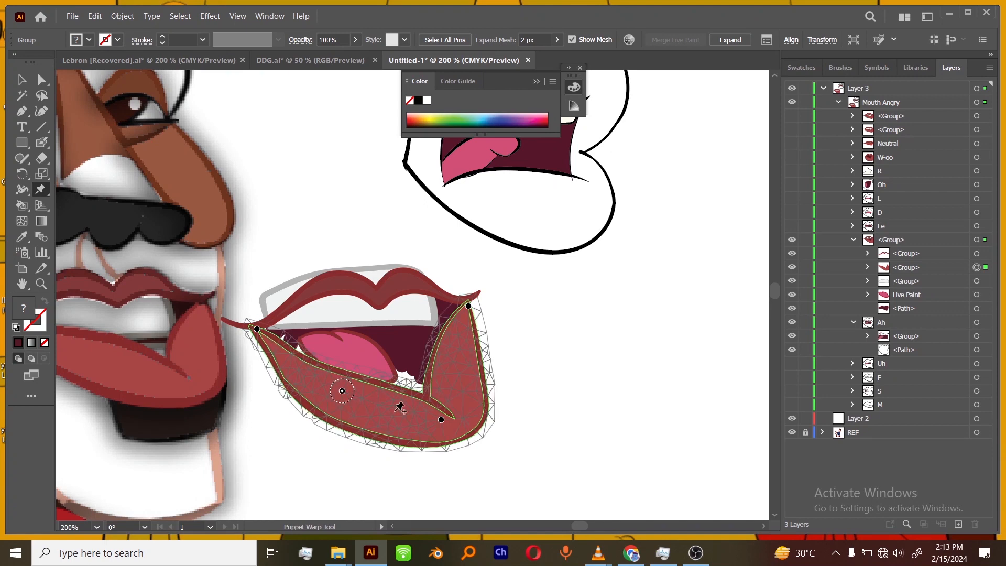
{"action": "left_click_drag", "start_coordinate": [441, 420], "coordinate": [440, 422]}
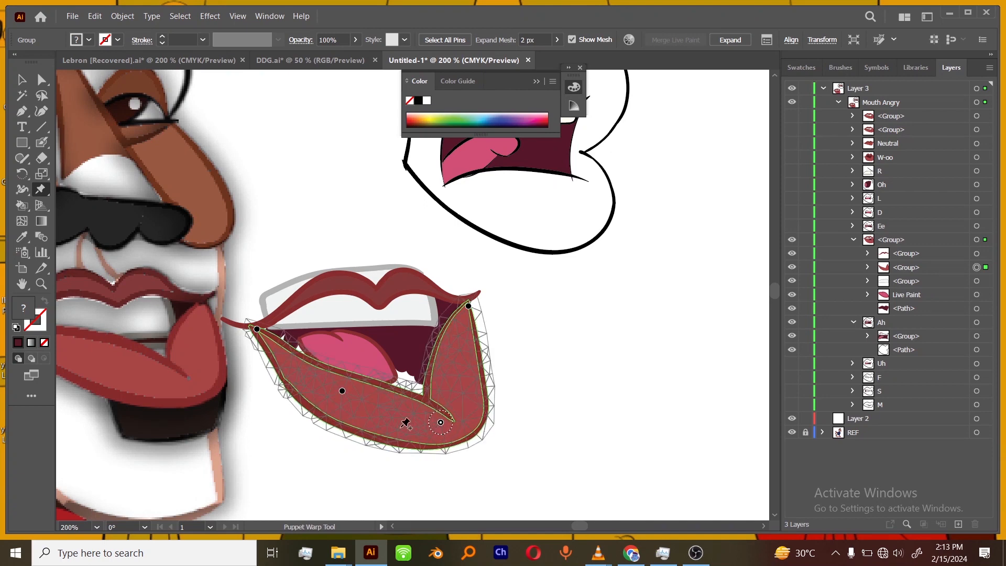
{"action": "key", "text": "ctrl+plus"}
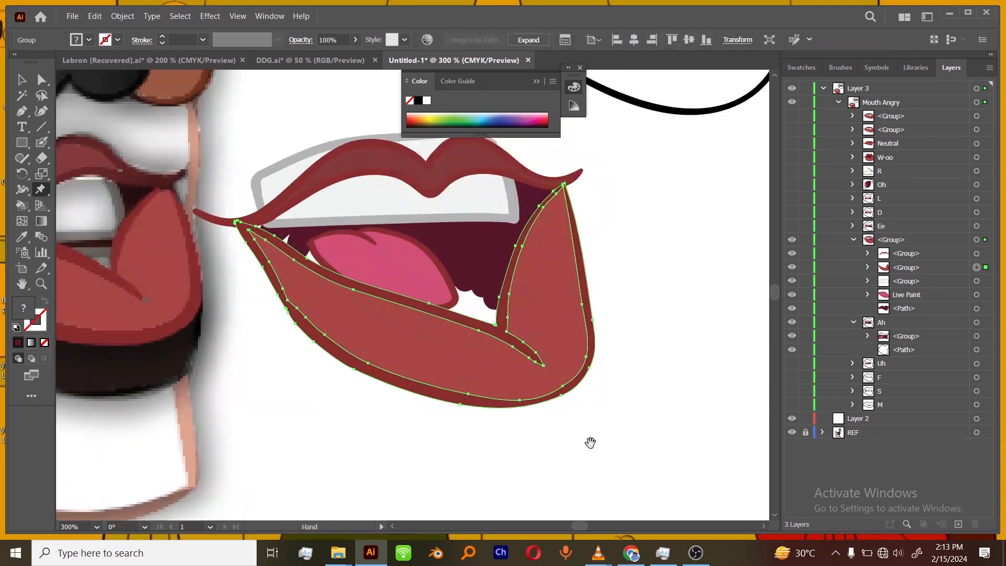
{"action": "left_click_drag", "start_coordinate": [591, 442], "coordinate": [581, 427]}
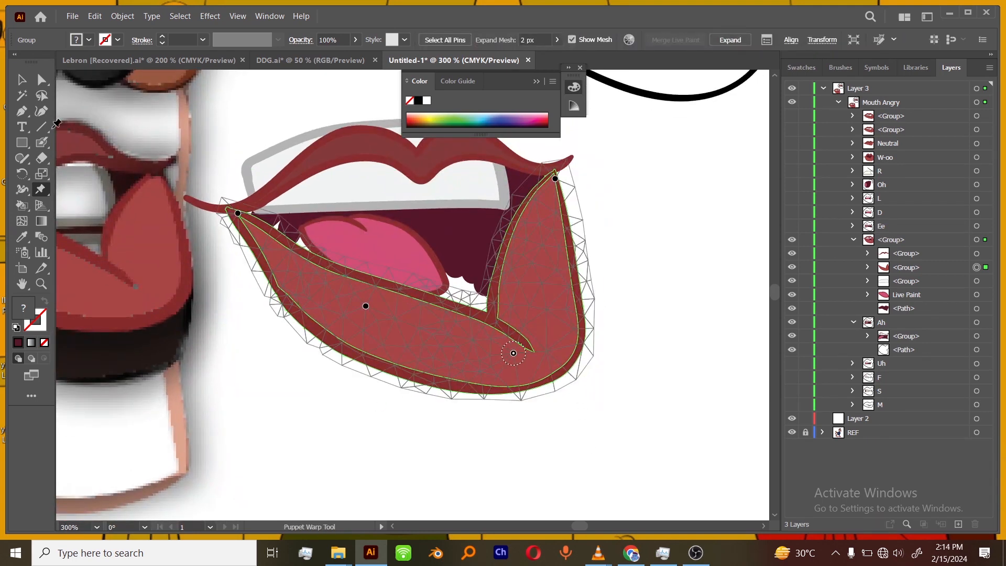
- Move the tongue slightly down so its base tucks behind the lowered lip, and deselect it
{"action": "key", "text": "v"}
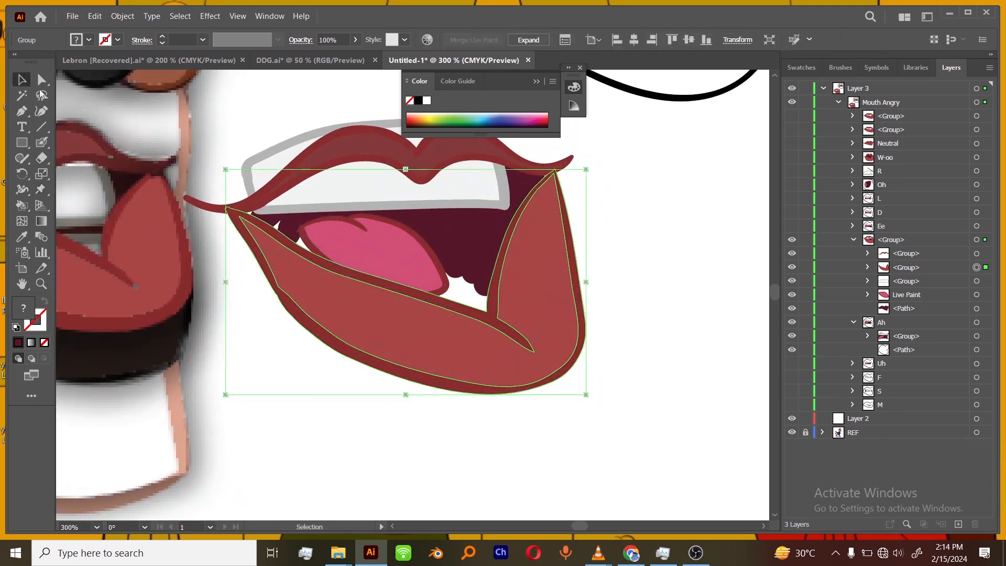
{"action": "left_click", "coordinate": [977, 295]}
{"action": "left_click_drag", "start_coordinate": [391, 255], "coordinate": [384, 275]}
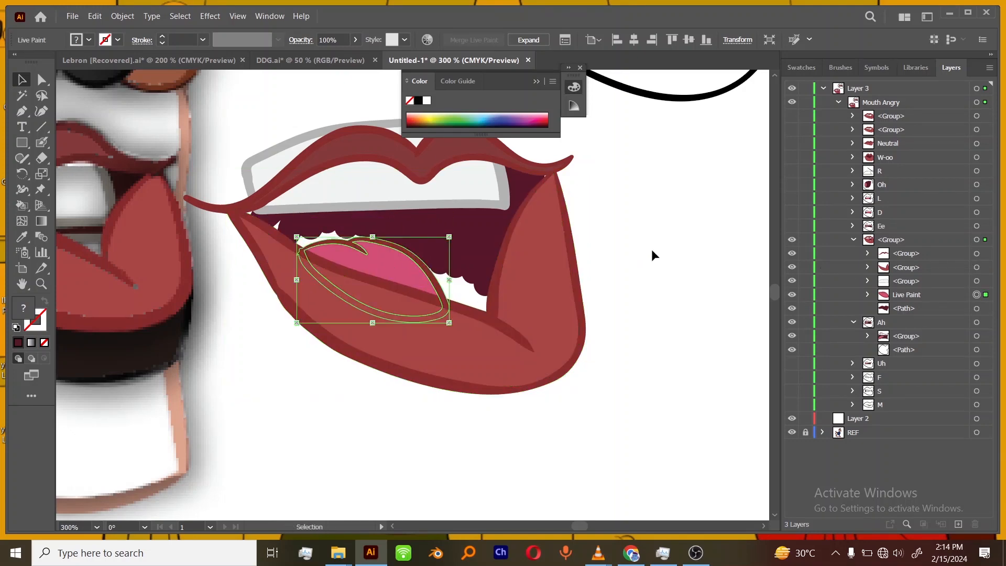
{"action": "left_click", "coordinate": [645, 275]}
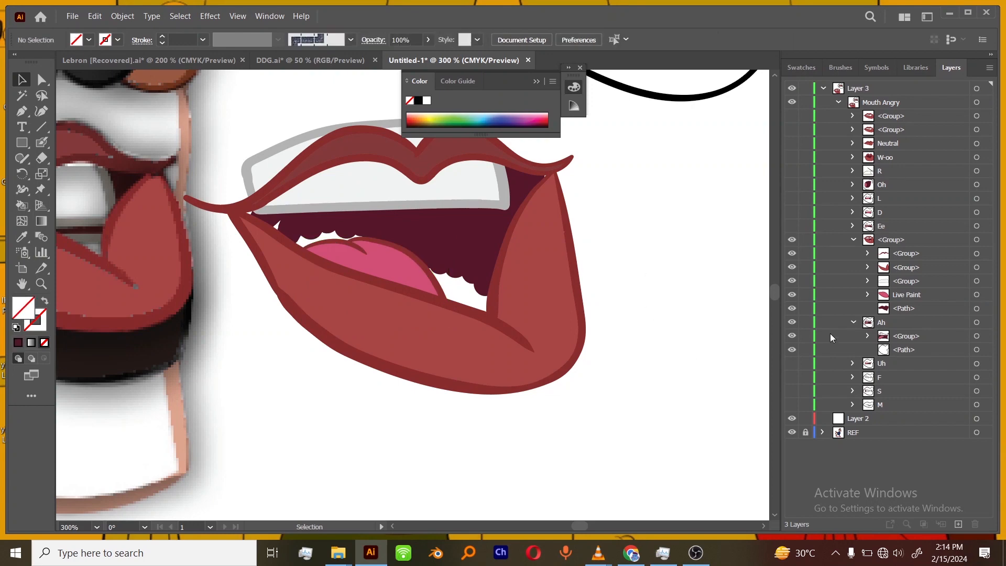
- Extend the dark maroon mouth interior with the Blob Brush to fill the white gaps above the lower lip, and deselect it
{"action": "left_click", "coordinate": [978, 268]}
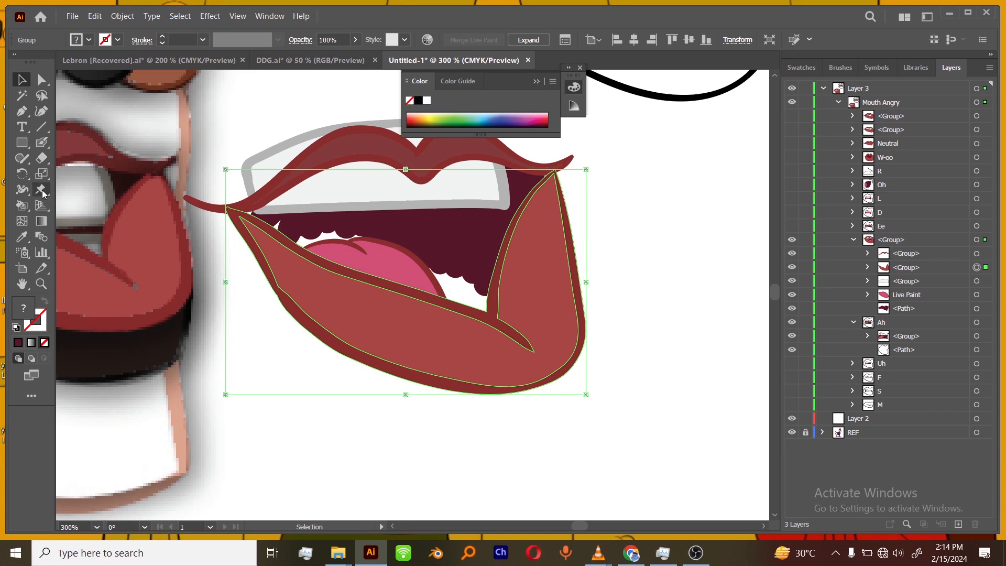
{"action": "left_click", "coordinate": [674, 361]}
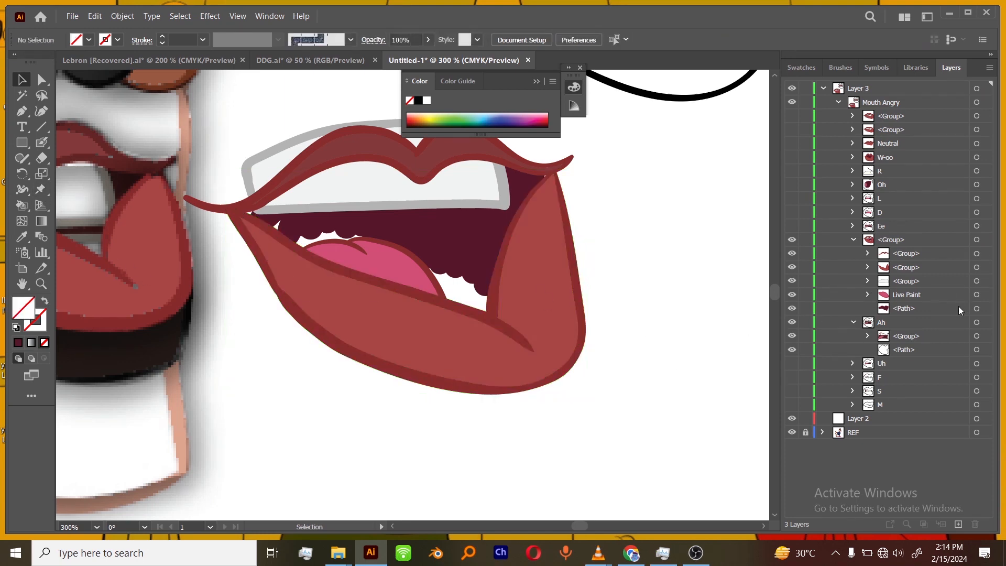
{"action": "left_click", "coordinate": [977, 308]}
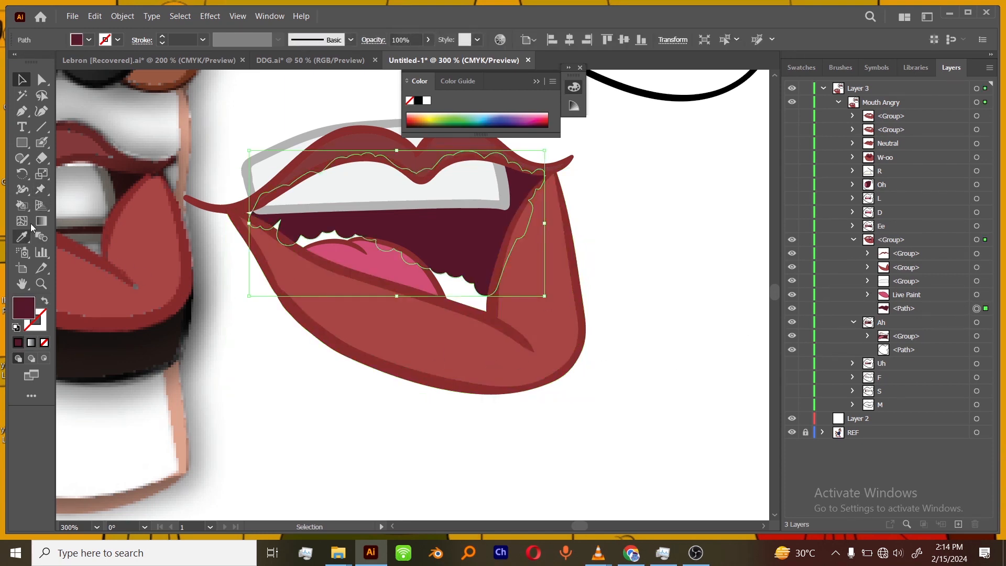
{"action": "left_click", "coordinate": [42, 142]}
{"action": "mouse_move", "coordinate": [308, 234]}
{"action": "left_mouse_down"}
{"action": "mouse_move", "coordinate": [304, 245]}
{"action": "mouse_move", "coordinate": [287, 228]}
{"action": "mouse_move", "coordinate": [270, 238]}
{"action": "mouse_move", "coordinate": [333, 260]}
{"action": "mouse_move", "coordinate": [398, 249]}
{"action": "mouse_move", "coordinate": [446, 311]}
{"action": "mouse_move", "coordinate": [444, 277]}
{"action": "mouse_move", "coordinate": [491, 294]}
{"action": "mouse_move", "coordinate": [502, 229]}
{"action": "mouse_move", "coordinate": [497, 285]}
{"action": "left_mouse_up"}
{"action": "left_click", "coordinate": [23, 78]}
{"action": "left_click", "coordinate": [109, 83]}
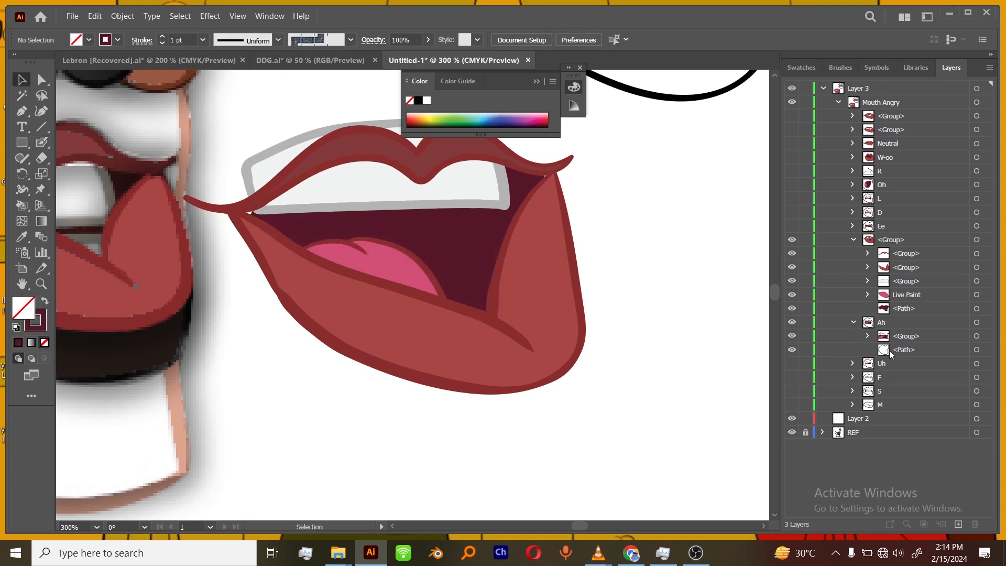
- Move the finished open mouth group into the Ah group and delete the old group and path sketch items there
{"action": "left_click", "coordinate": [854, 241]}
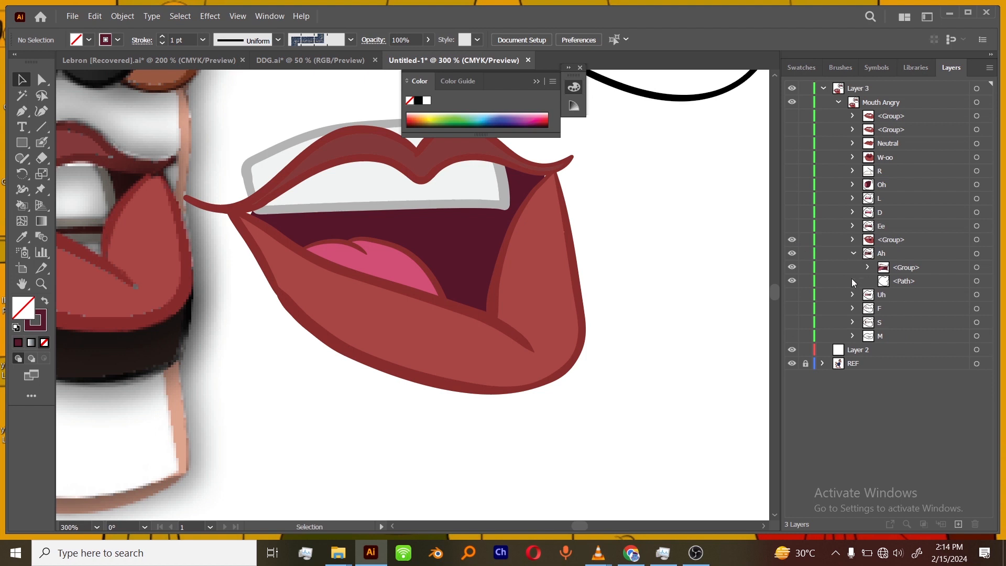
{"action": "left_click_drag", "start_coordinate": [898, 244], "coordinate": [901, 258]}
{"action": "left_click", "coordinate": [913, 269]}
{"action": "left_click", "coordinate": [928, 283], "text": "shift"}
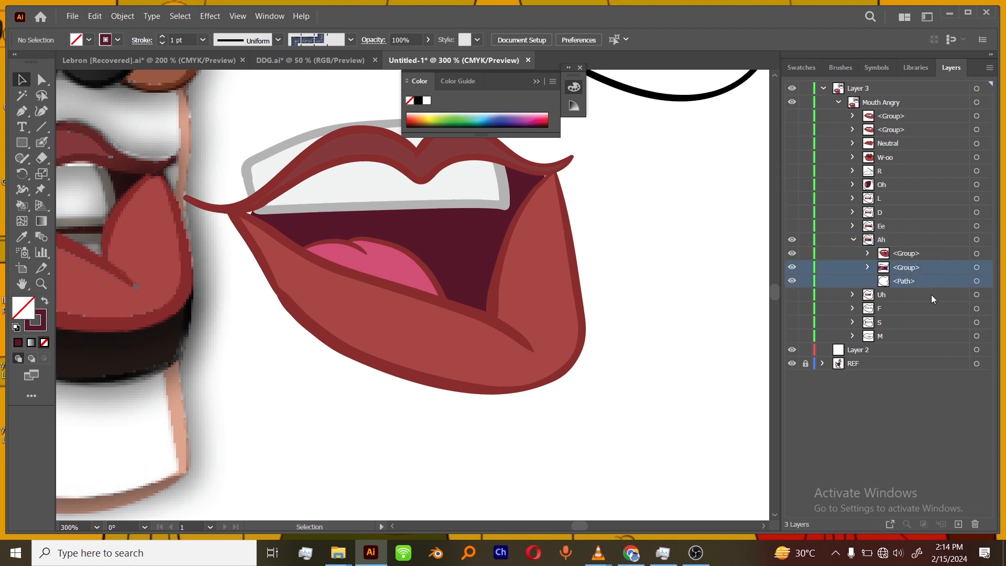
{"action": "left_click", "coordinate": [976, 524]}
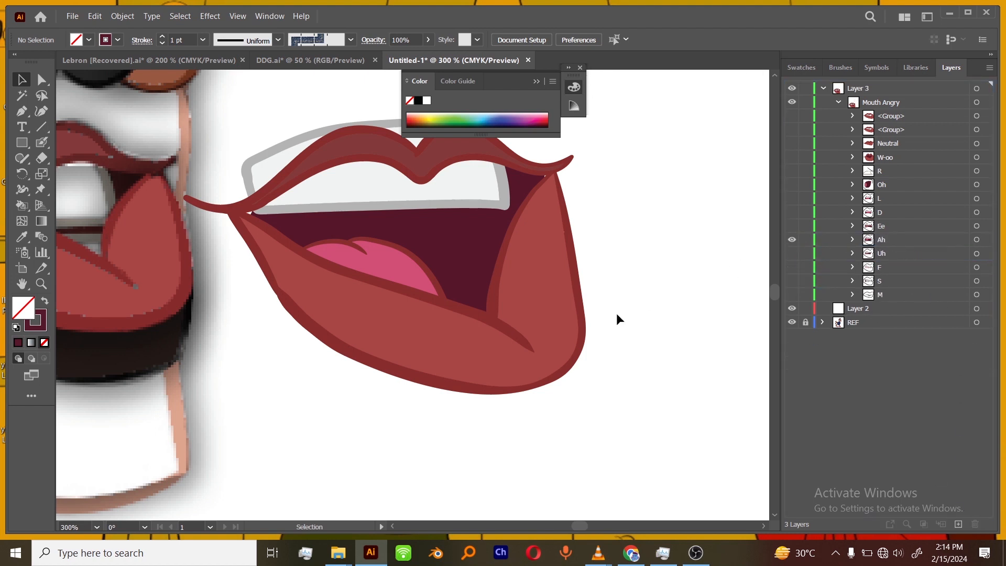
- Compare the Ee and Ah mouths by switching their visibility back and forth, ending with only Ah shown
{"action": "left_click_drag", "start_coordinate": [645, 315], "coordinate": [646, 341]}
{"action": "left_click", "coordinate": [792, 226]}
{"action": "left_click", "coordinate": [793, 240]}
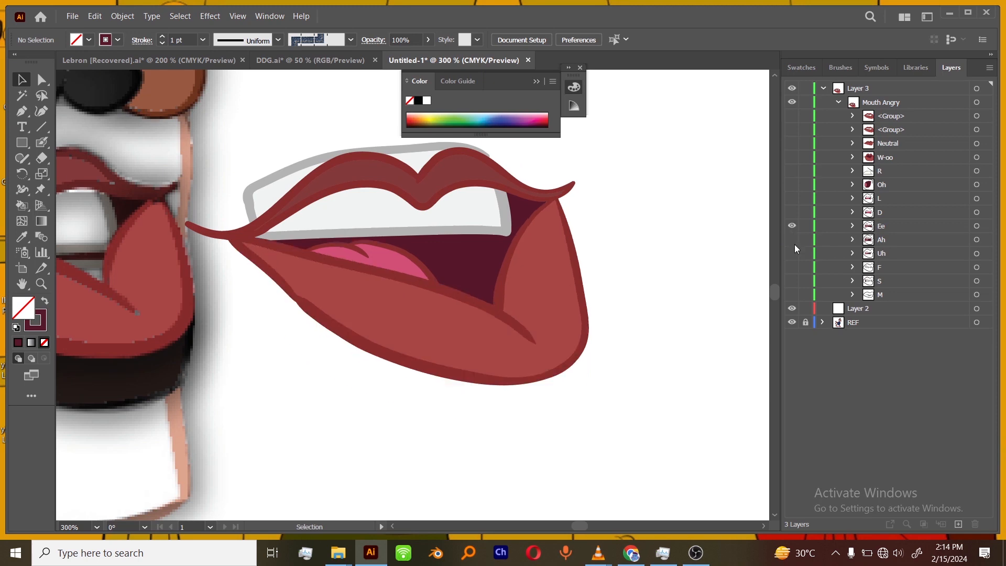
{"action": "left_click", "coordinate": [793, 239]}
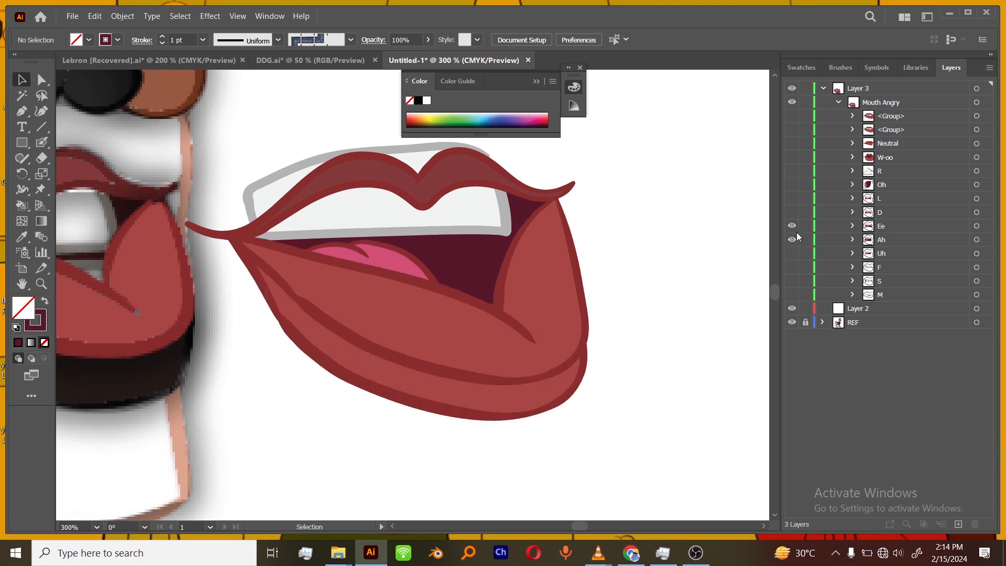
{"action": "left_click", "coordinate": [792, 226]}
{"action": "left_click", "coordinate": [792, 226]}
{"action": "left_click", "coordinate": [793, 240]}
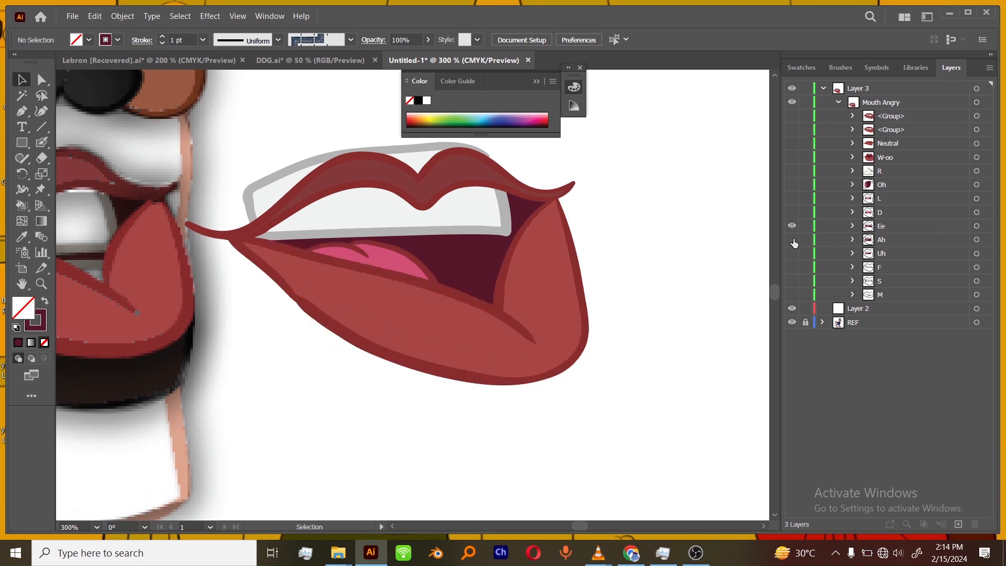
{"action": "left_click", "coordinate": [793, 240]}
{"action": "left_click", "coordinate": [793, 226]}
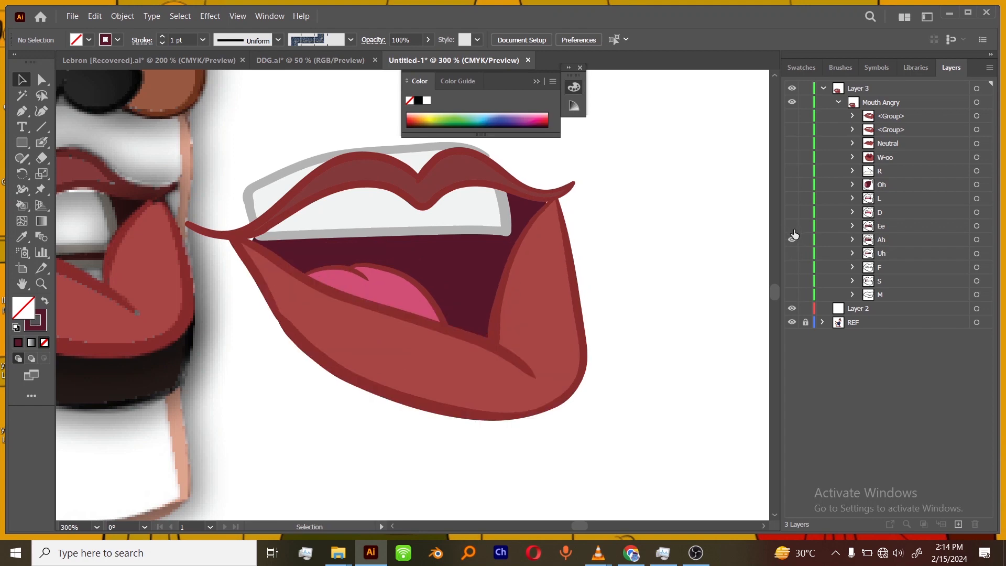
- Select the teeth group inside the Ah mouth and nudge it up slightly behind the upper lip
{"action": "left_click", "coordinate": [853, 239]}
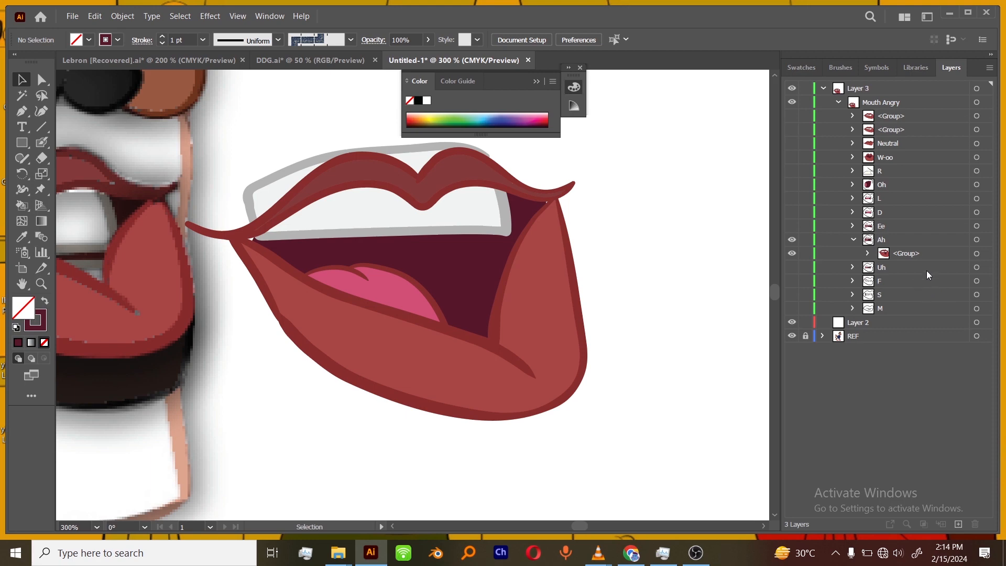
{"action": "left_click", "coordinate": [869, 254]}
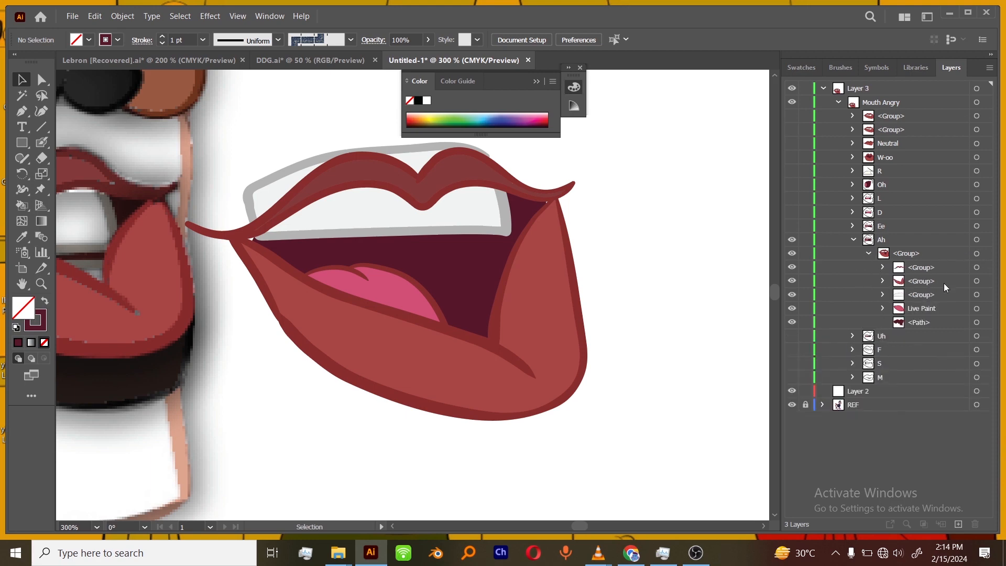
{"action": "left_click", "coordinate": [977, 295]}
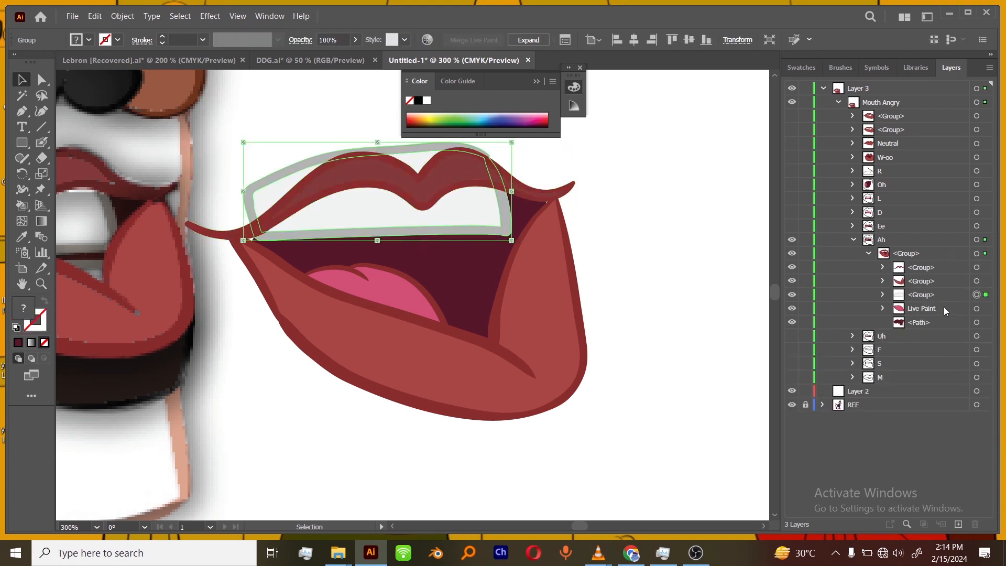
{"action": "key", "text": "Up"}
{"action": "key", "text": "Up"}
{"action": "key", "text": "Up"}
{"action": "key", "text": "Up"}
{"action": "key", "text": "Up"}
{"action": "key", "text": "Up"}
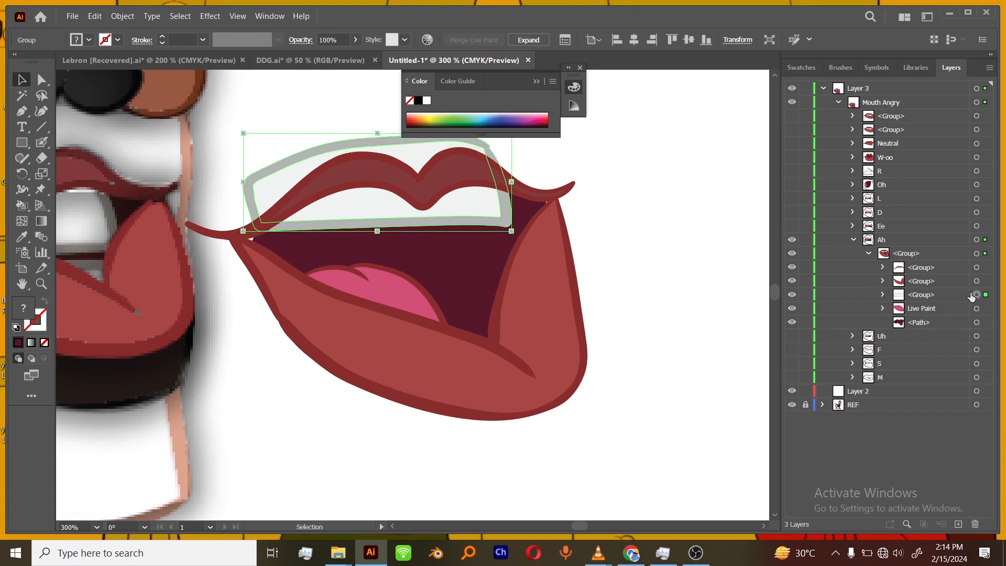
- Enlarge the Eraser and erase the part of the teeth sticking out above the upper lip
{"action": "scroll", "coordinate": [596, 198], "scroll_direction": "up", "scroll_amount": 3}
{"action": "left_click", "coordinate": [41, 158]}
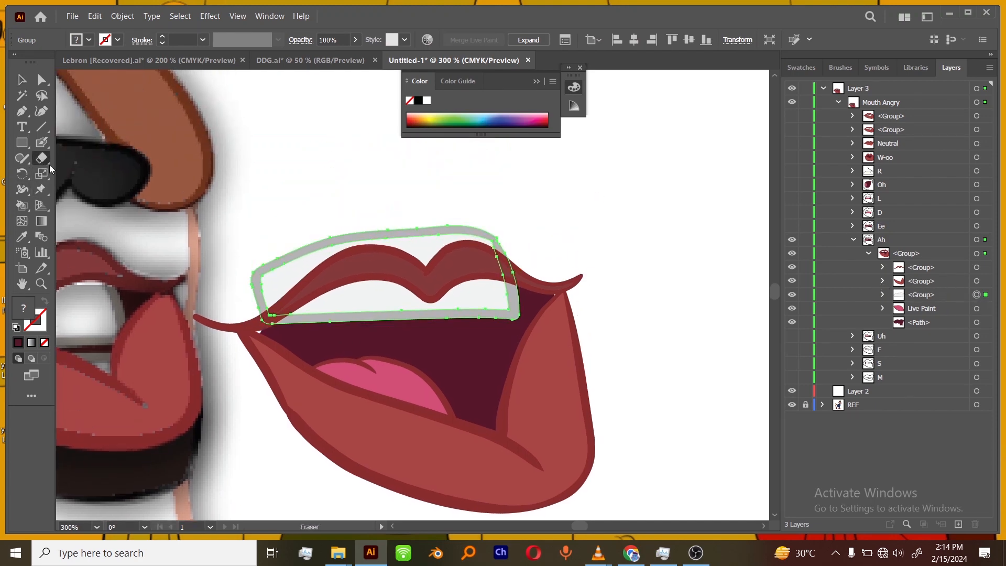
{"action": "double_click", "coordinate": [41, 158]}
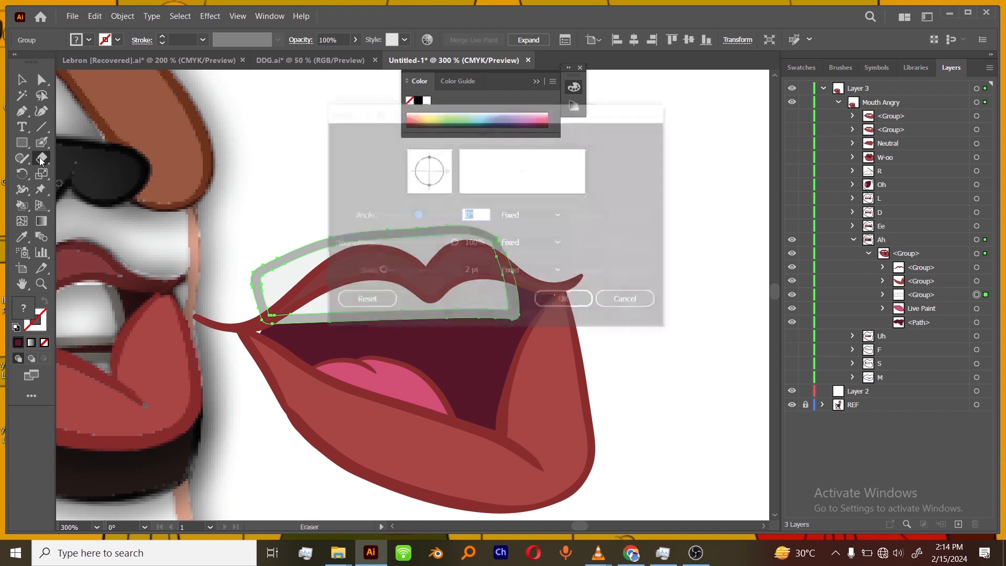
{"action": "left_click", "coordinate": [389, 273]}
{"action": "left_click", "coordinate": [551, 301]}
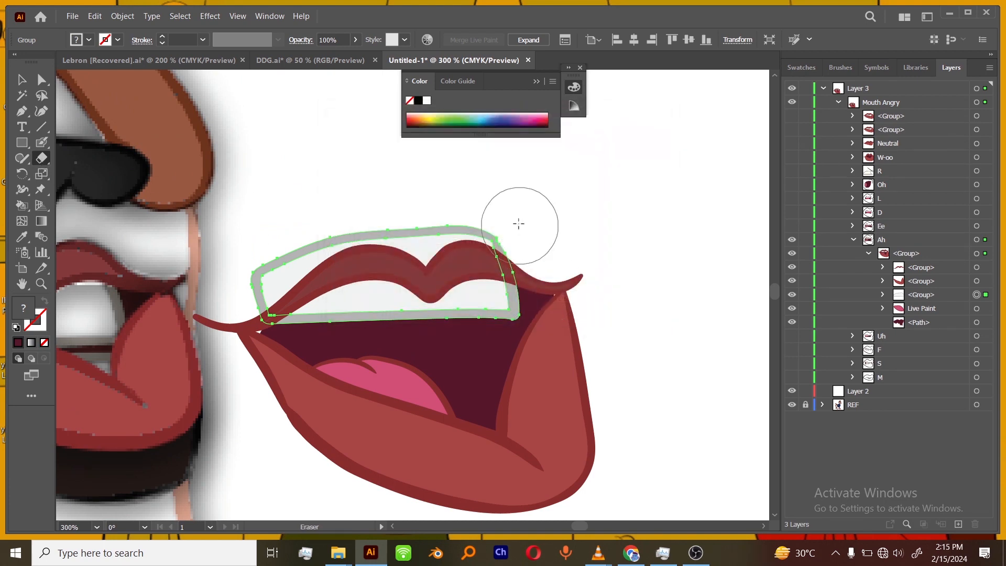
{"action": "mouse_move", "coordinate": [519, 225]}
{"action": "left_mouse_down"}
{"action": "mouse_move", "coordinate": [483, 215]}
{"action": "mouse_move", "coordinate": [440, 218]}
{"action": "mouse_move", "coordinate": [427, 232]}
{"action": "mouse_move", "coordinate": [351, 218]}
{"action": "mouse_move", "coordinate": [311, 225]}
{"action": "mouse_move", "coordinate": [247, 287]}
{"action": "mouse_move", "coordinate": [301, 231]}
{"action": "mouse_move", "coordinate": [362, 207]}
{"action": "left_mouse_up"}
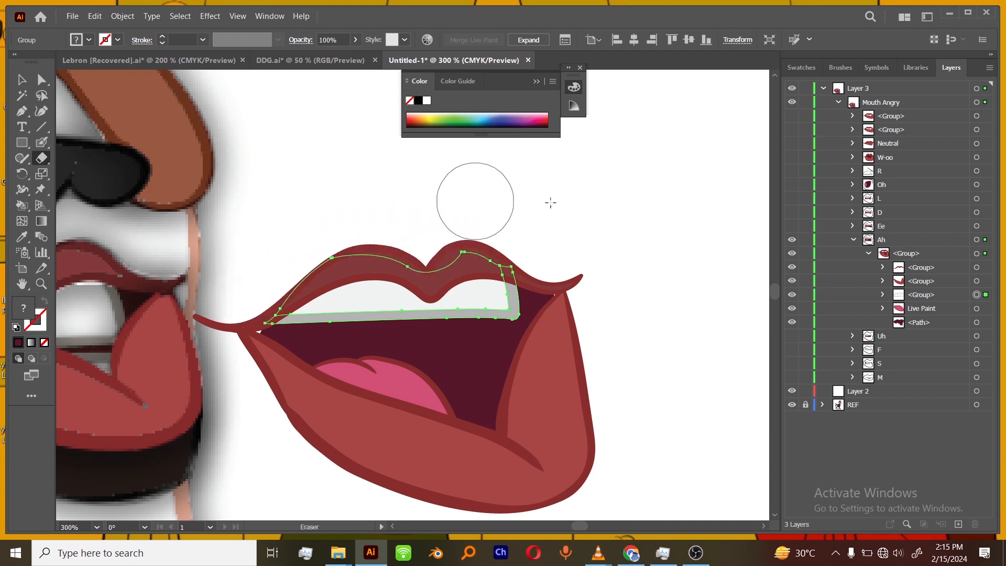
- Show the Ee mouth in place of Ah and erase the part of its teeth sticking out above the upper lip
{"action": "left_click", "coordinate": [854, 239]}
{"action": "left_click", "coordinate": [792, 226]}
{"action": "left_click", "coordinate": [792, 239]}
{"action": "left_click", "coordinate": [854, 226]}
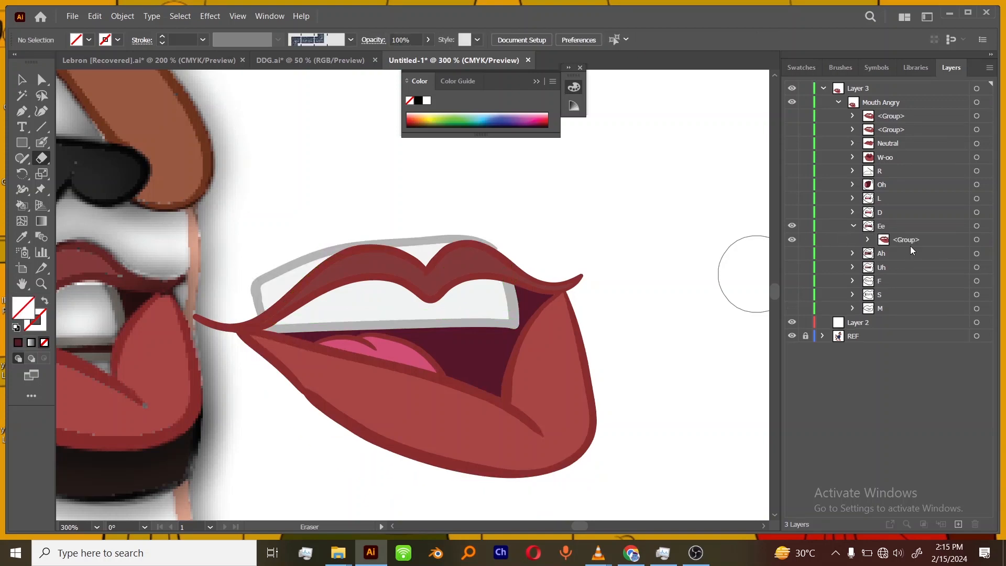
{"action": "left_click", "coordinate": [868, 240]}
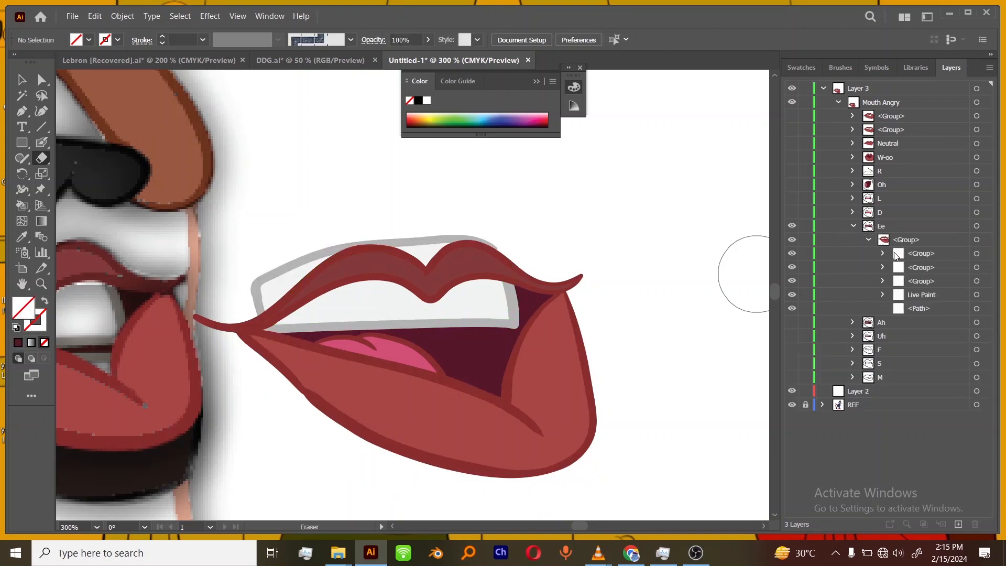
{"action": "left_click", "coordinate": [977, 281]}
{"action": "mouse_move", "coordinate": [458, 214]}
{"action": "left_mouse_down"}
{"action": "mouse_move", "coordinate": [420, 229]}
{"action": "mouse_move", "coordinate": [322, 225]}
{"action": "mouse_move", "coordinate": [244, 285]}
{"action": "mouse_move", "coordinate": [252, 279]}
{"action": "left_mouse_up"}
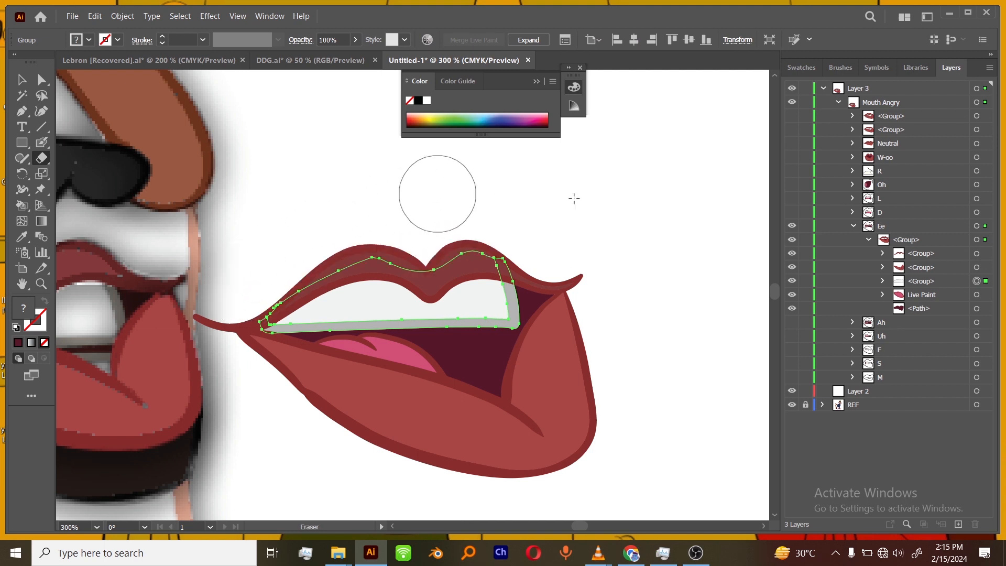
{"action": "left_click", "coordinate": [853, 227]}
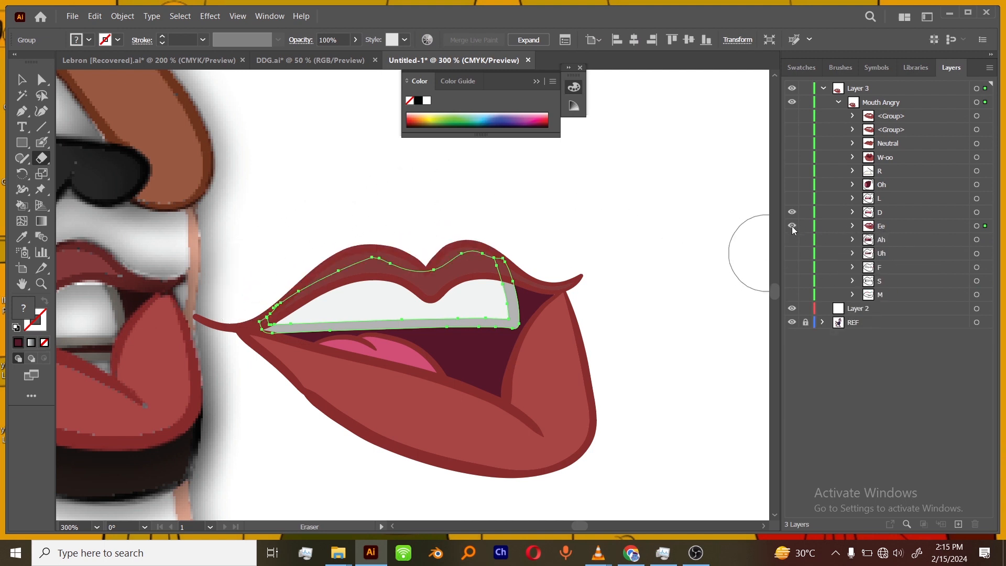
- Show only the D mouth, select its teeth group and erase the part protruding above the upper lip
{"action": "left_click", "coordinate": [792, 226]}
{"action": "left_click", "coordinate": [853, 212]}
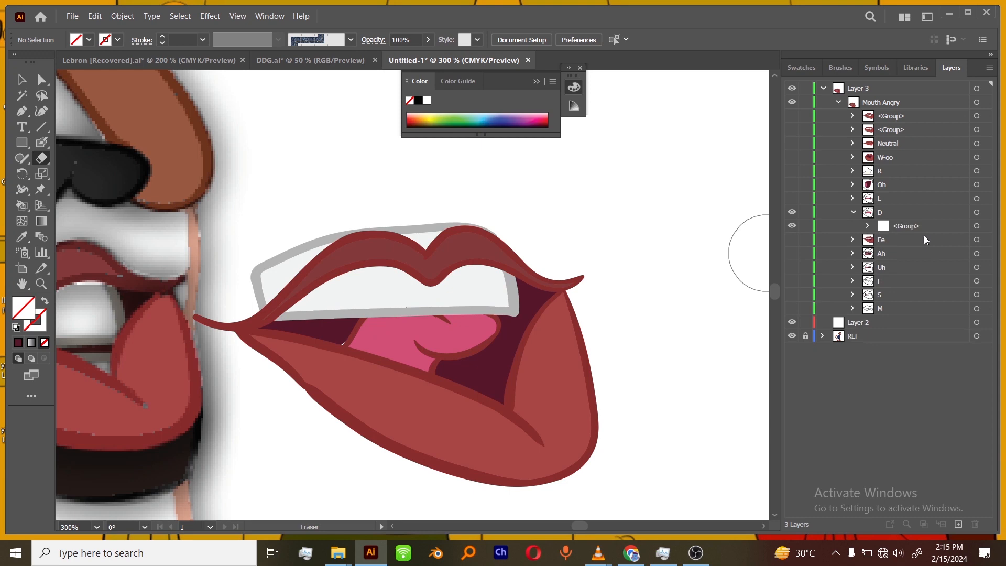
{"action": "left_click", "coordinate": [870, 226]}
{"action": "left_click", "coordinate": [977, 268]}
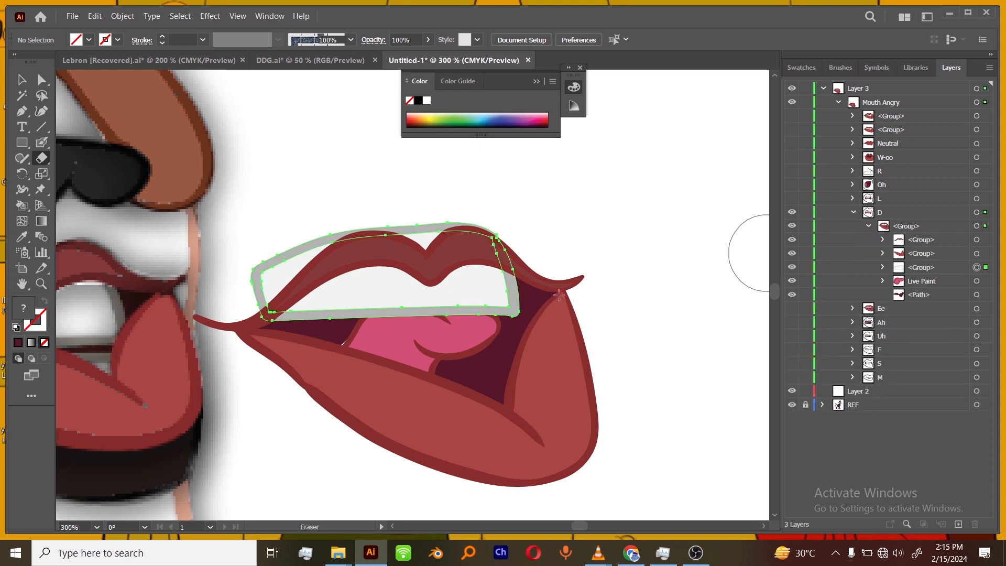
{"action": "mouse_move", "coordinate": [399, 209]}
{"action": "left_mouse_down"}
{"action": "mouse_move", "coordinate": [287, 231]}
{"action": "mouse_move", "coordinate": [241, 281]}
{"action": "mouse_move", "coordinate": [281, 265]}
{"action": "left_mouse_up"}
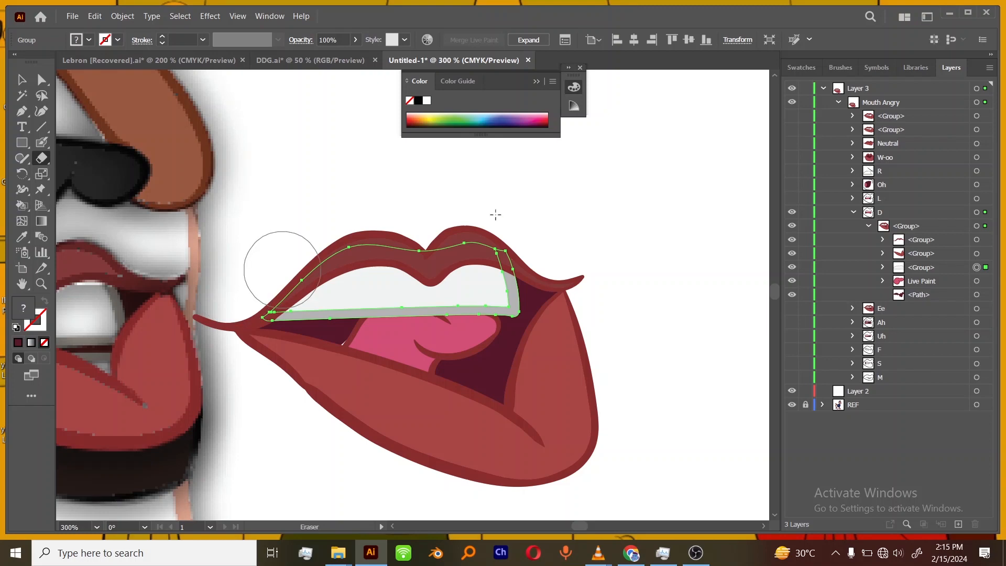
{"action": "left_click", "coordinate": [850, 214]}
- Switch from the D mouth to the L mouth and erase its teeth where they extend above the upper lip
{"action": "left_click", "coordinate": [793, 199]}
{"action": "left_click", "coordinate": [792, 212]}
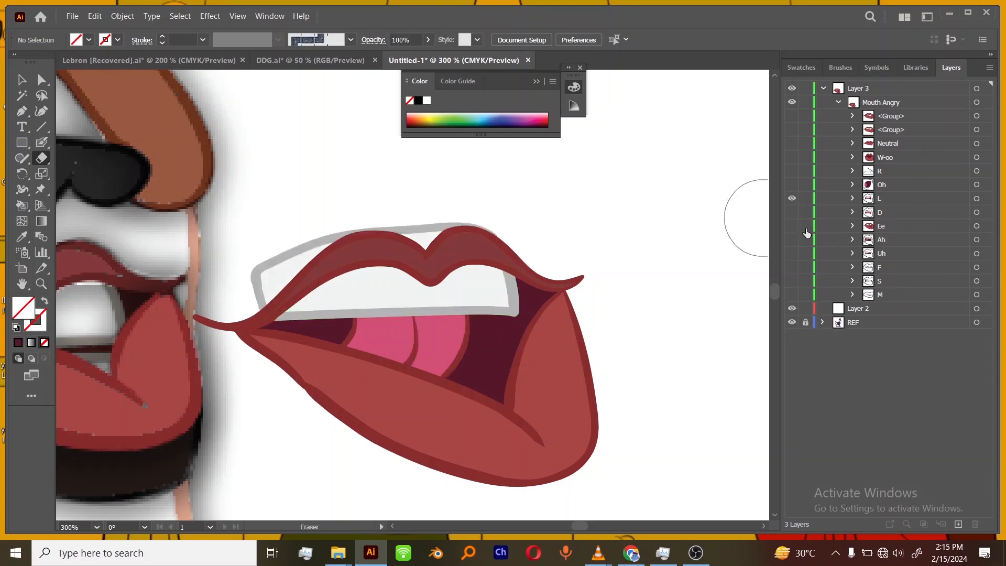
{"action": "left_click", "coordinate": [853, 198]}
{"action": "left_click", "coordinate": [869, 212]}
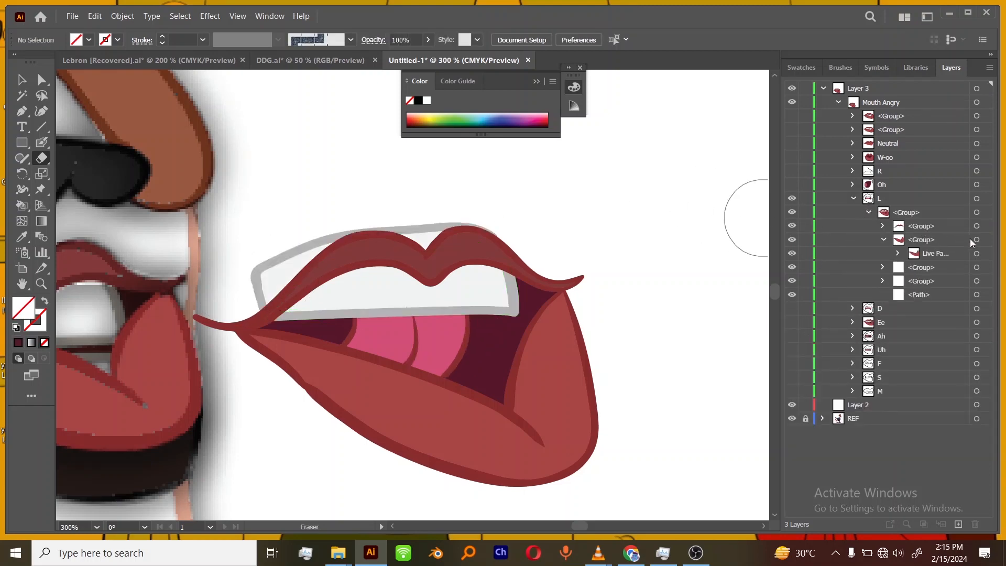
{"action": "left_click", "coordinate": [978, 267]}
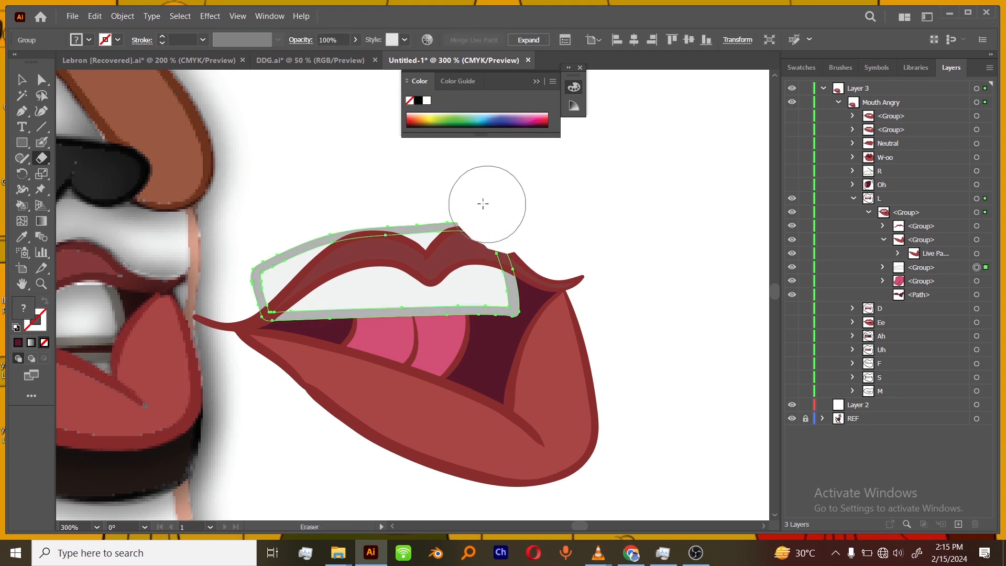
{"action": "mouse_move", "coordinate": [423, 216]}
{"action": "left_mouse_down"}
{"action": "mouse_move", "coordinate": [387, 206]}
{"action": "mouse_move", "coordinate": [335, 217]}
{"action": "mouse_move", "coordinate": [289, 236]}
{"action": "mouse_move", "coordinate": [235, 286]}
{"action": "left_mouse_up"}
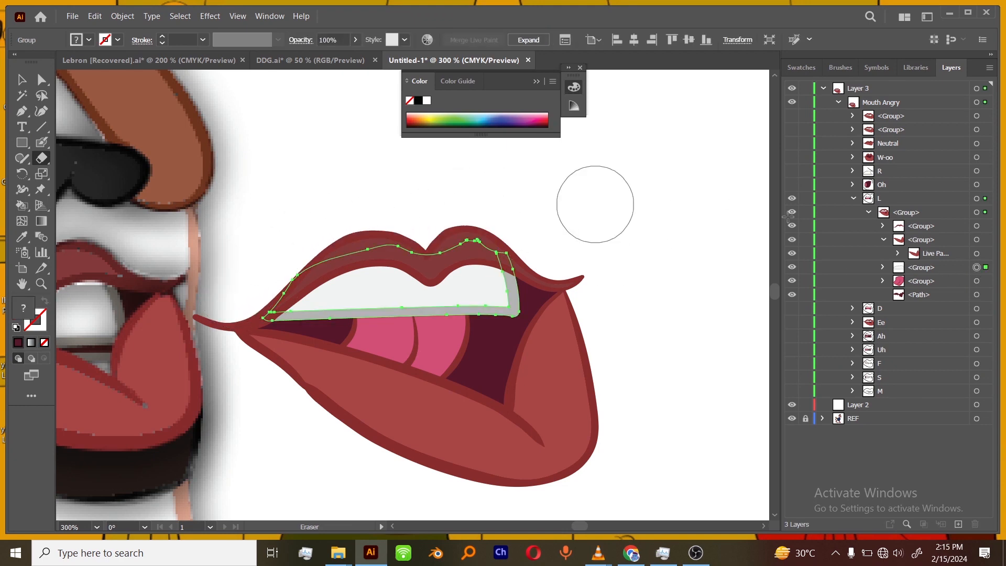
{"action": "left_click", "coordinate": [854, 198]}
- Show only the R mouth, select both teeth groups and erase the parts of them sticking out beyond the lips
{"action": "left_click", "coordinate": [792, 199]}
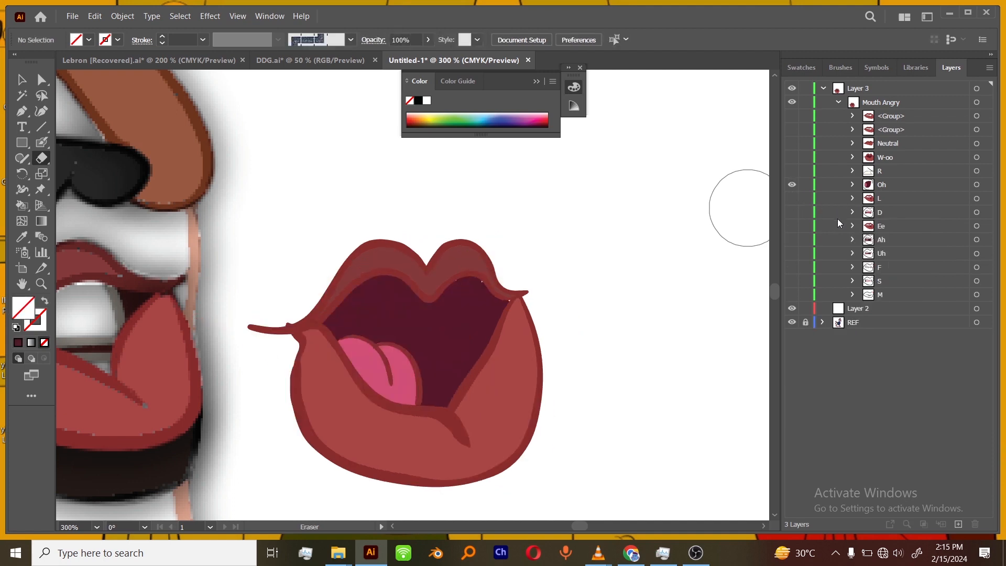
{"action": "left_click", "coordinate": [792, 171]}
{"action": "left_click", "coordinate": [792, 185]}
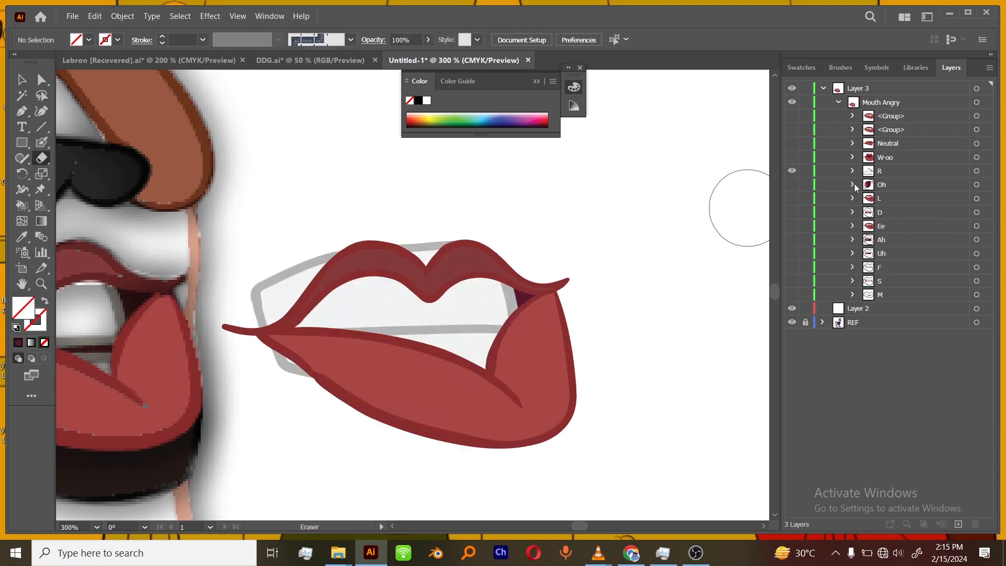
{"action": "left_click", "coordinate": [854, 171]}
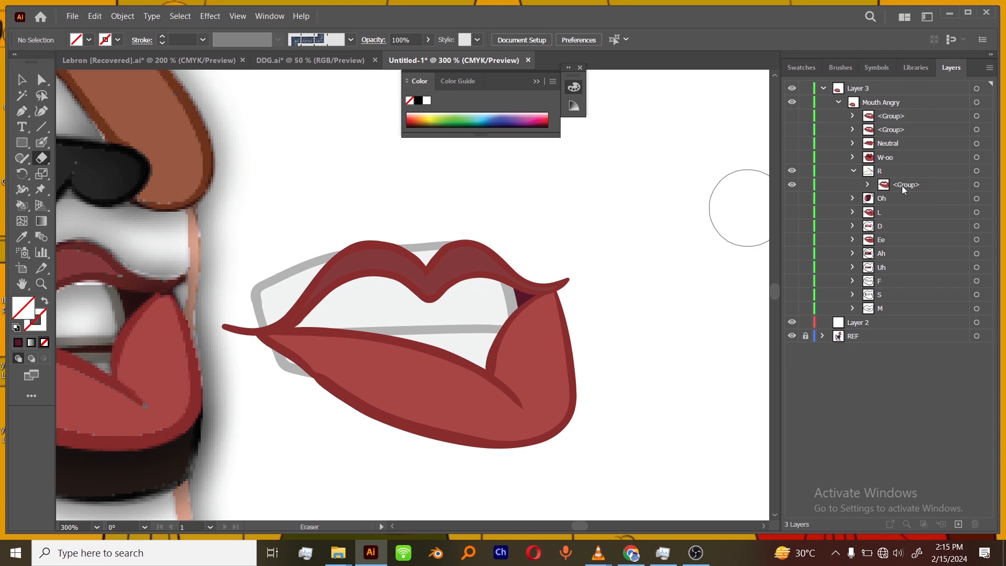
{"action": "left_click", "coordinate": [868, 184]}
{"action": "left_click", "coordinate": [977, 227]}
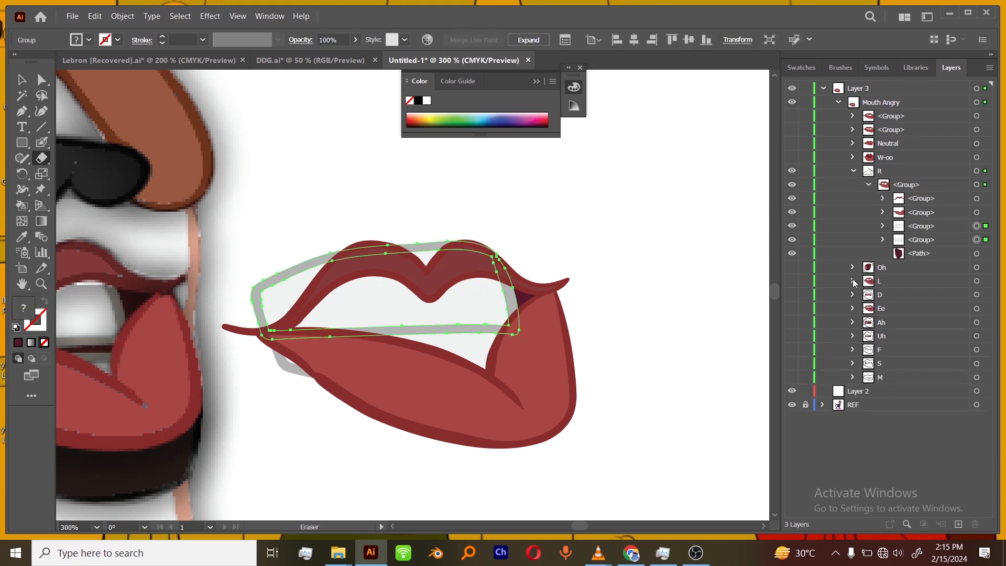
{"action": "left_click", "coordinate": [977, 240], "text": "shift"}
{"action": "mouse_move", "coordinate": [255, 371]}
{"action": "left_mouse_down"}
{"action": "mouse_move", "coordinate": [230, 317]}
{"action": "mouse_move", "coordinate": [353, 205]}
{"action": "mouse_move", "coordinate": [385, 186]}
{"action": "mouse_move", "coordinate": [365, 207]}
{"action": "mouse_move", "coordinate": [374, 217]}
{"action": "mouse_move", "coordinate": [501, 207]}
{"action": "mouse_move", "coordinate": [425, 233]}
{"action": "mouse_move", "coordinate": [503, 224]}
{"action": "left_mouse_up"}
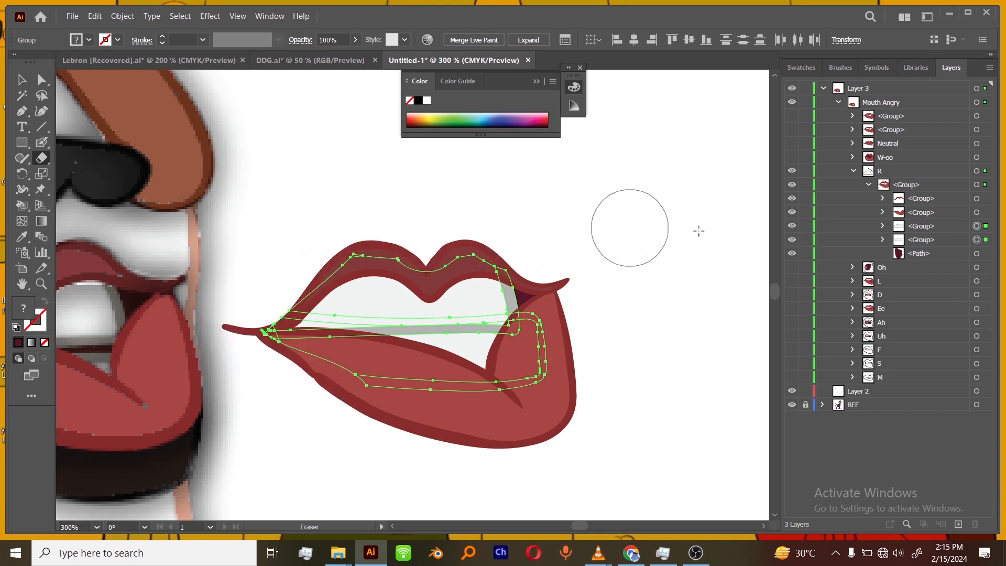
{"action": "left_click", "coordinate": [42, 80]}
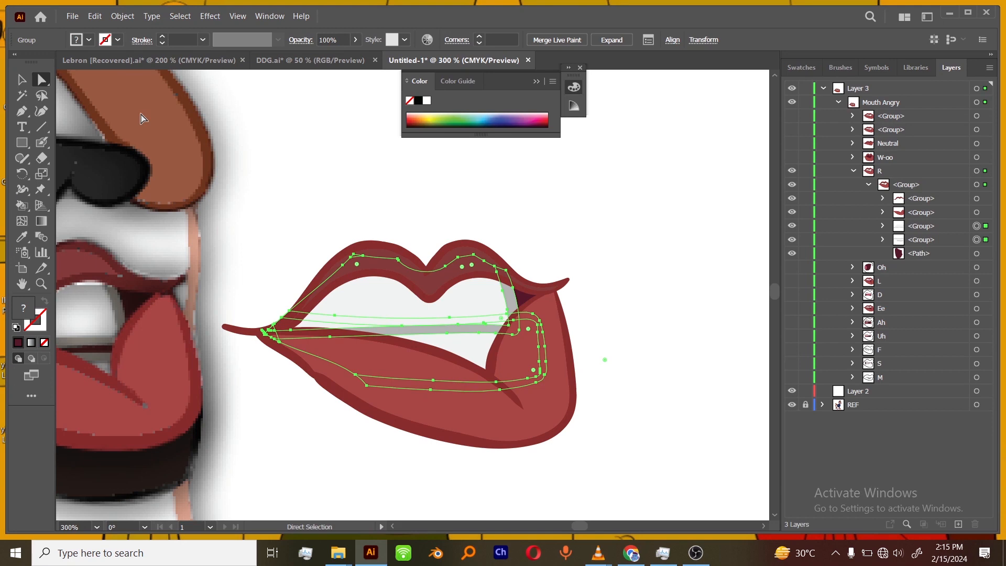
{"action": "left_click", "coordinate": [575, 207]}
{"action": "left_click", "coordinate": [854, 172]}
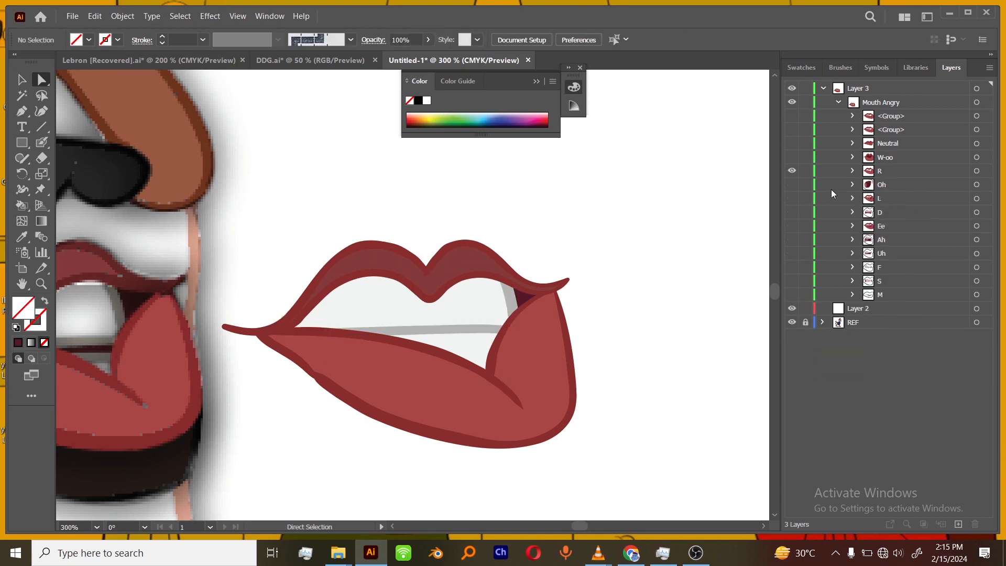
- Check the W-oo, Neutral, D, Ee and Ah mouths by switching their visibility, ending with only the Uh sketch shown
{"action": "left_click", "coordinate": [793, 157]}
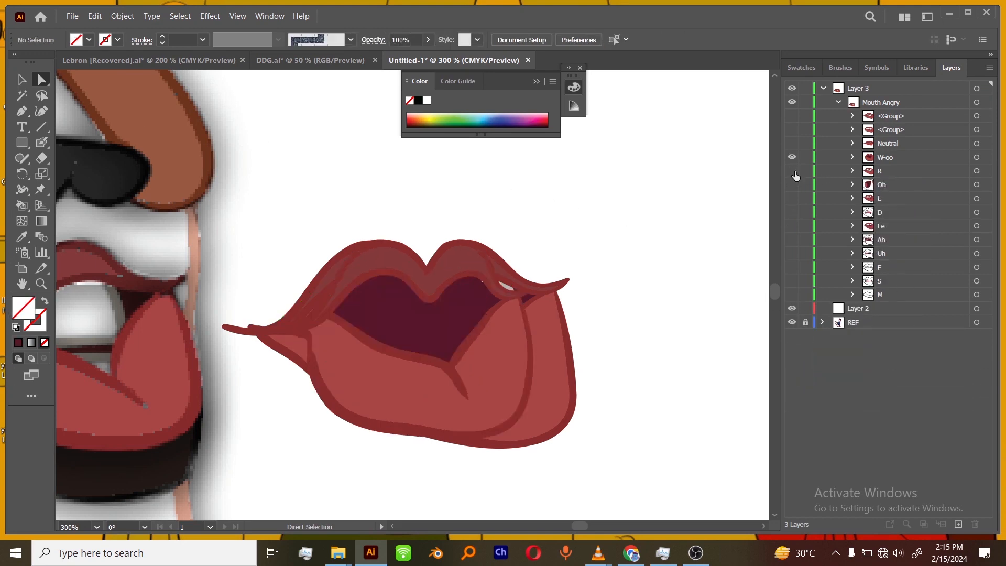
{"action": "left_click", "coordinate": [792, 171]}
{"action": "left_click", "coordinate": [792, 144]}
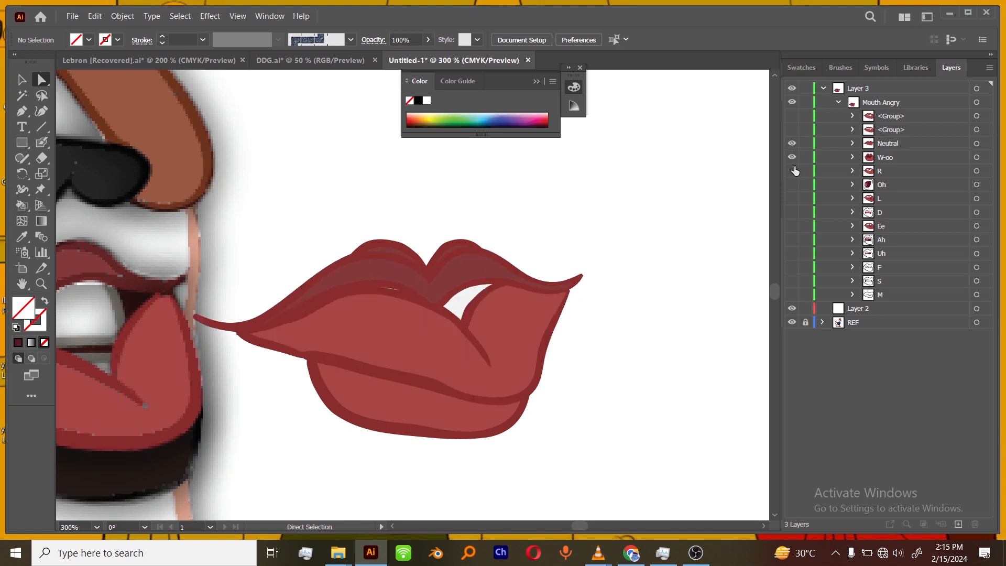
{"action": "left_click", "coordinate": [792, 157]}
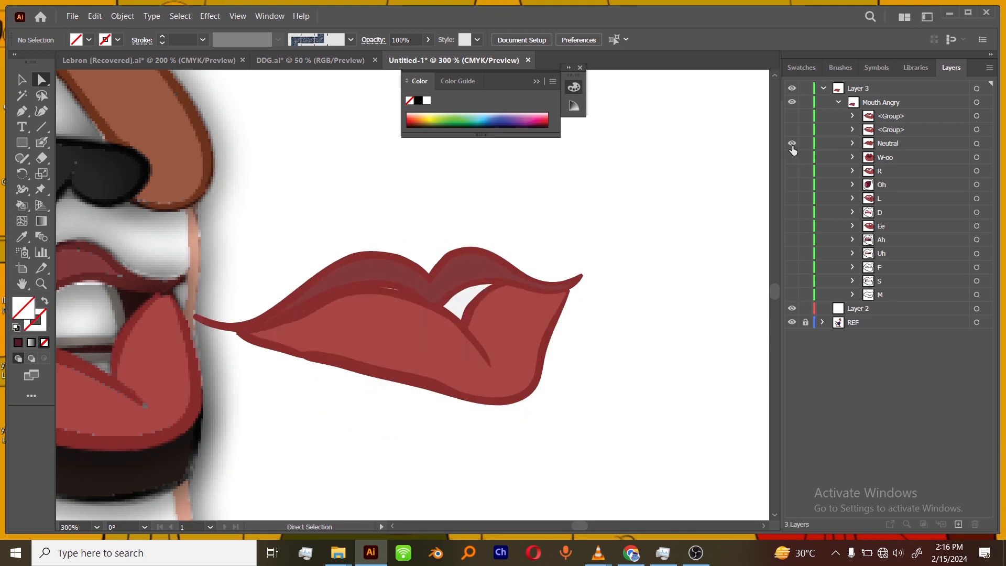
{"action": "left_click", "coordinate": [792, 143]}
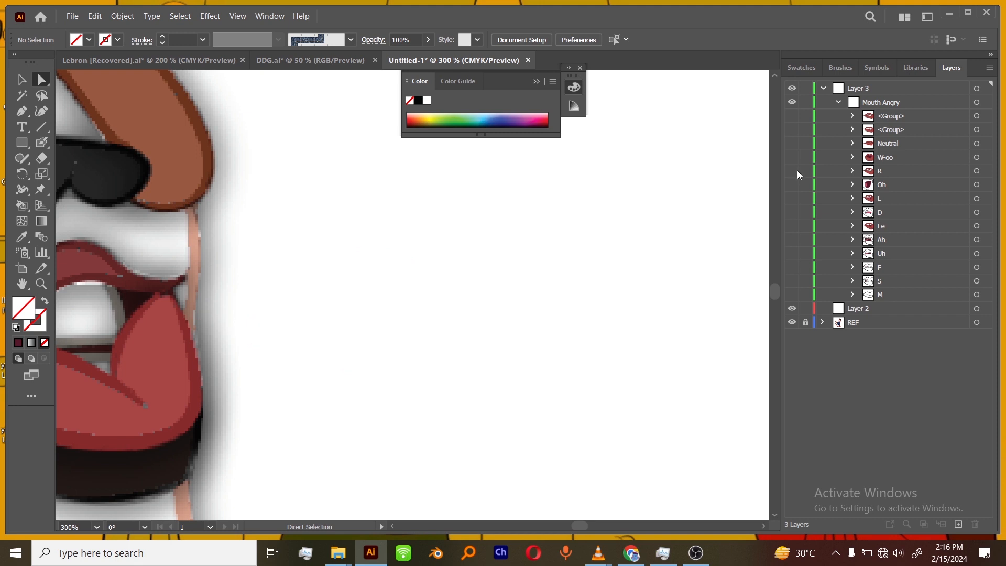
{"action": "left_click", "coordinate": [792, 212]}
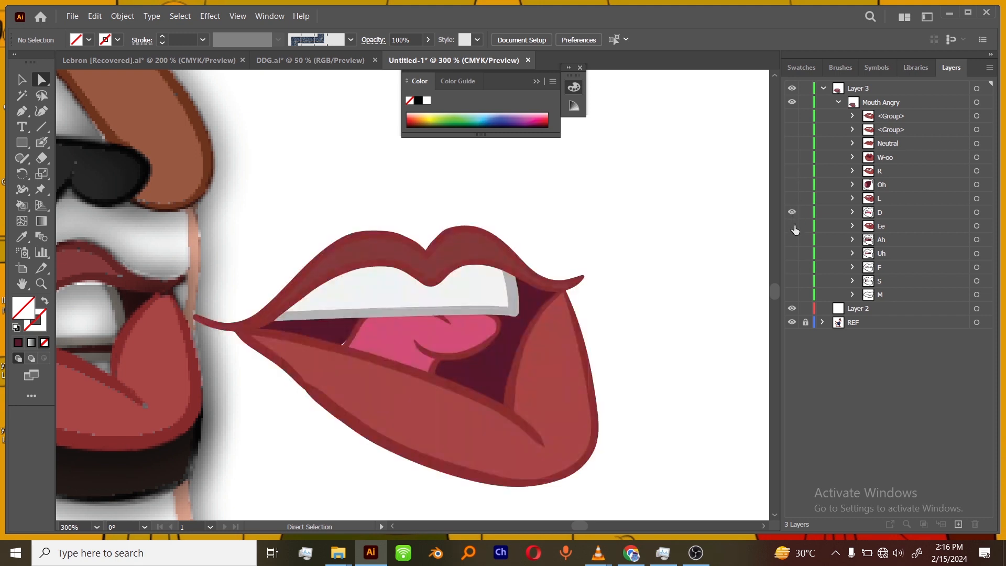
{"action": "left_click", "coordinate": [791, 227]}
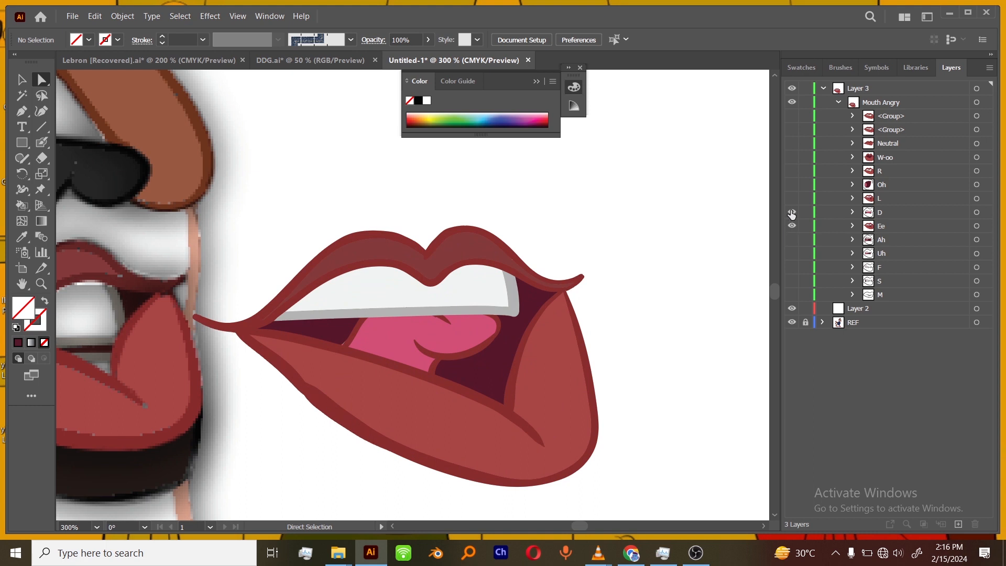
{"action": "left_click", "coordinate": [792, 212]}
{"action": "left_click", "coordinate": [791, 240]}
{"action": "left_click", "coordinate": [792, 226]}
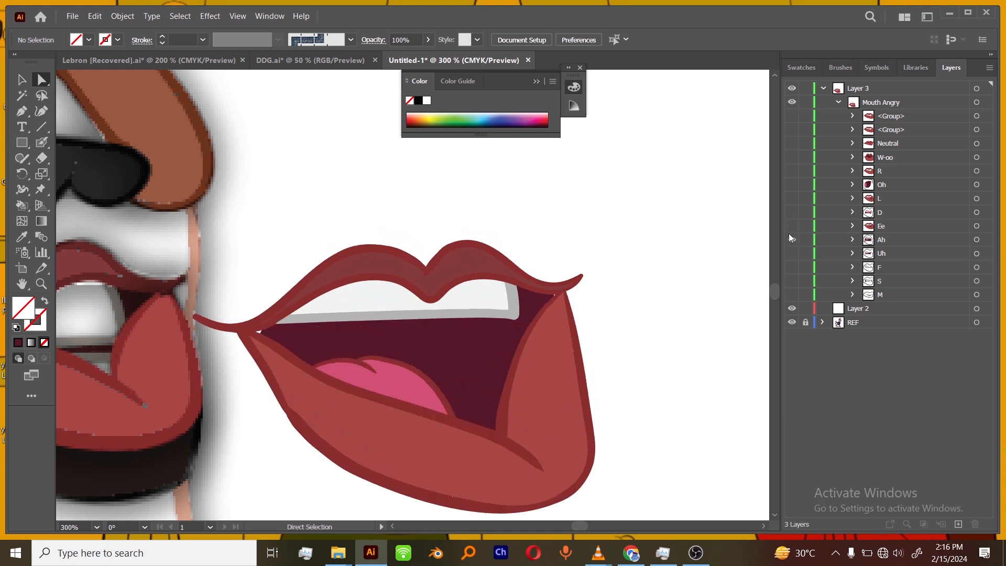
{"action": "left_click", "coordinate": [792, 244]}
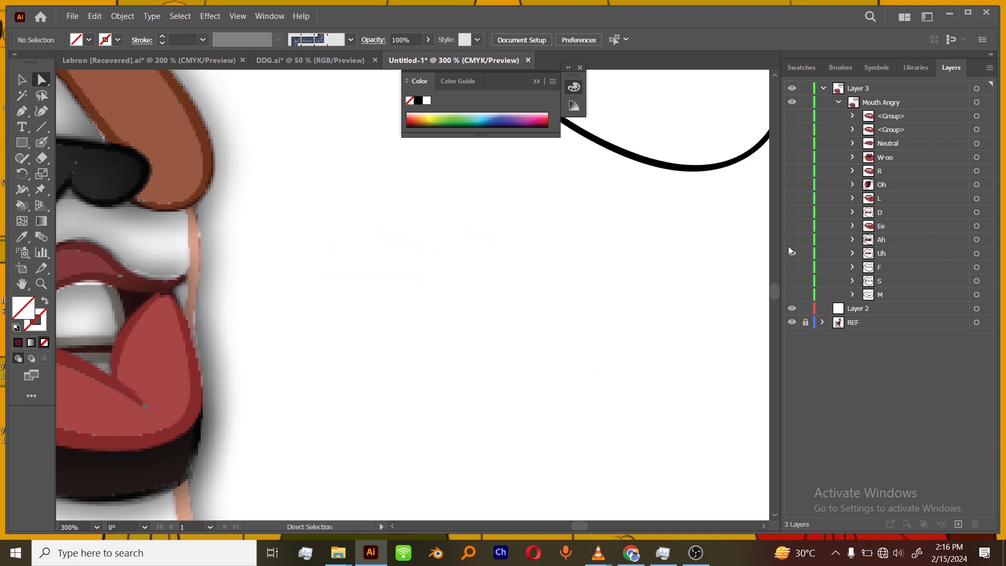
- Show the Ee mouth alongside the Uh sketch, duplicate its group to just above Uh, and hide the original Ee
{"action": "key", "text": "ctrl+minus"}
{"action": "key", "text": "ctrl+minus"}
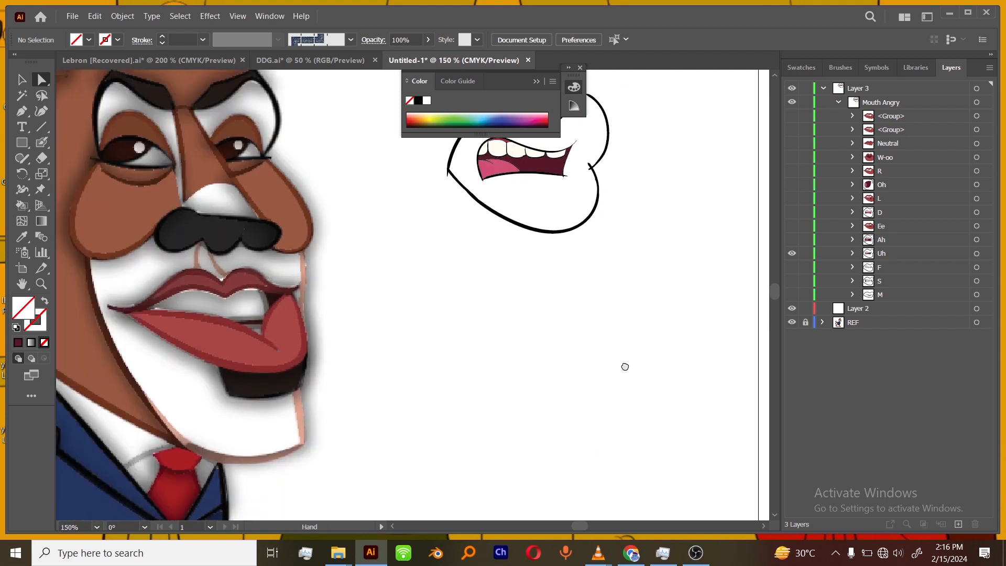
{"action": "key", "text": "ctrl+equal"}
{"action": "left_click_drag", "start_coordinate": [625, 367], "coordinate": [628, 393]}
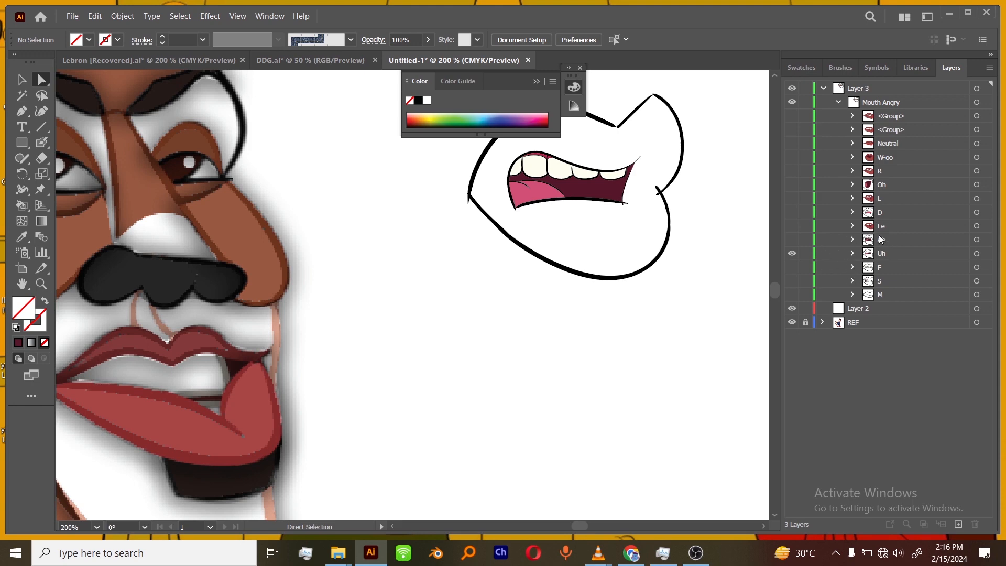
{"action": "left_click", "coordinate": [793, 227]}
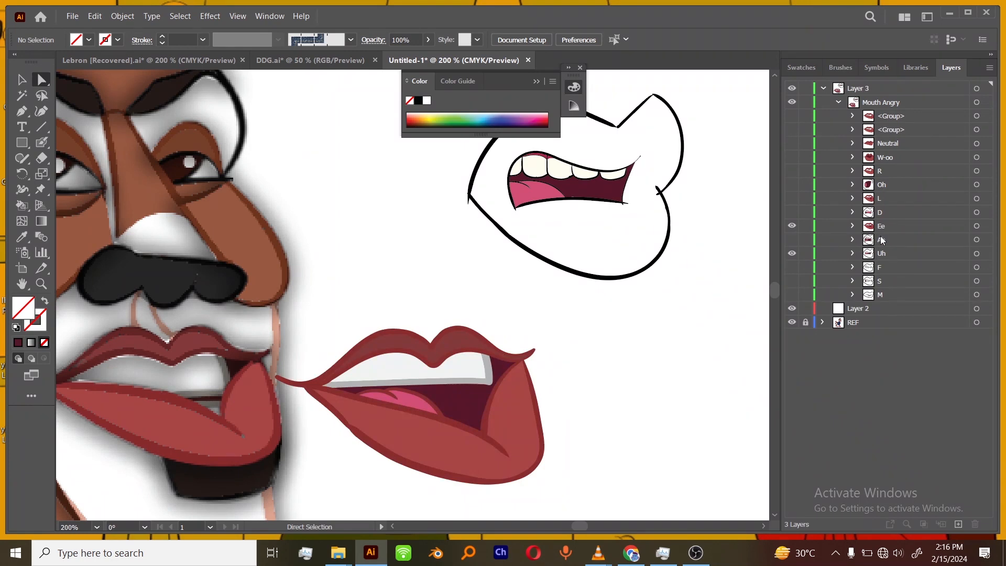
{"action": "left_click", "coordinate": [854, 227]}
{"action": "left_click", "coordinate": [901, 243]}
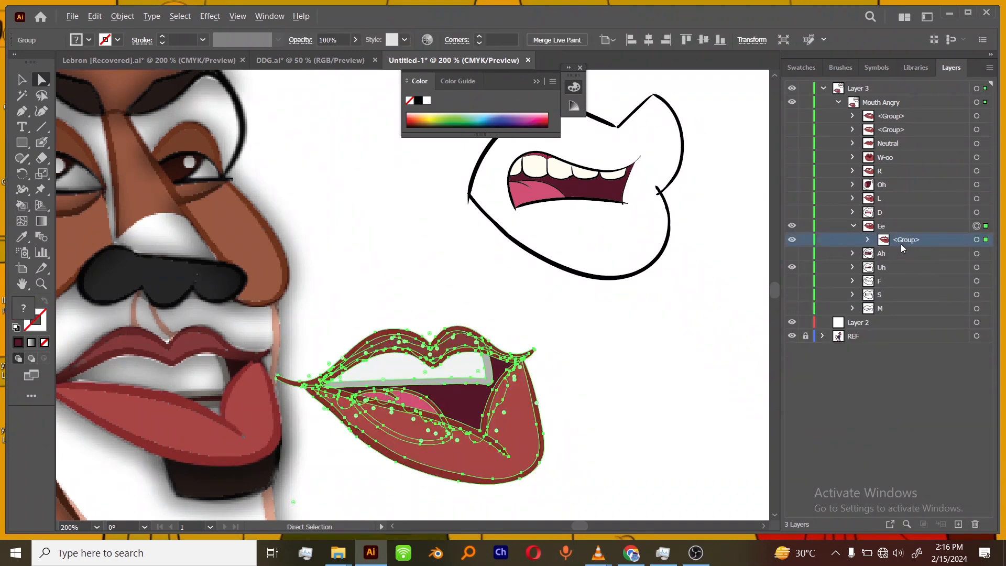
{"action": "left_click", "coordinate": [868, 239]}
{"action": "left_click", "coordinate": [869, 240]}
{"action": "left_click_drag", "start_coordinate": [898, 244], "coordinate": [892, 262]}
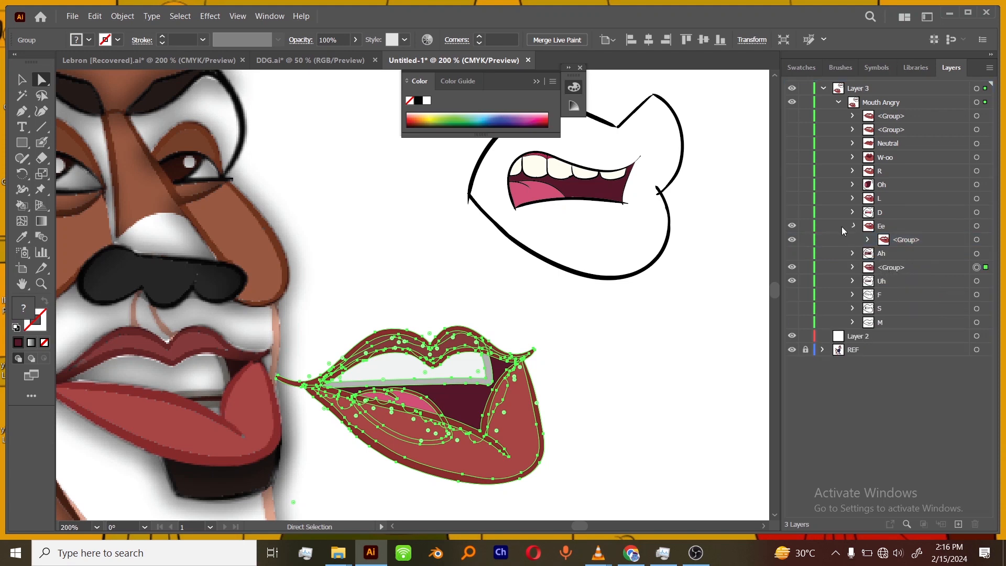
{"action": "left_click", "coordinate": [853, 227]}
{"action": "left_click", "coordinate": [853, 254]}
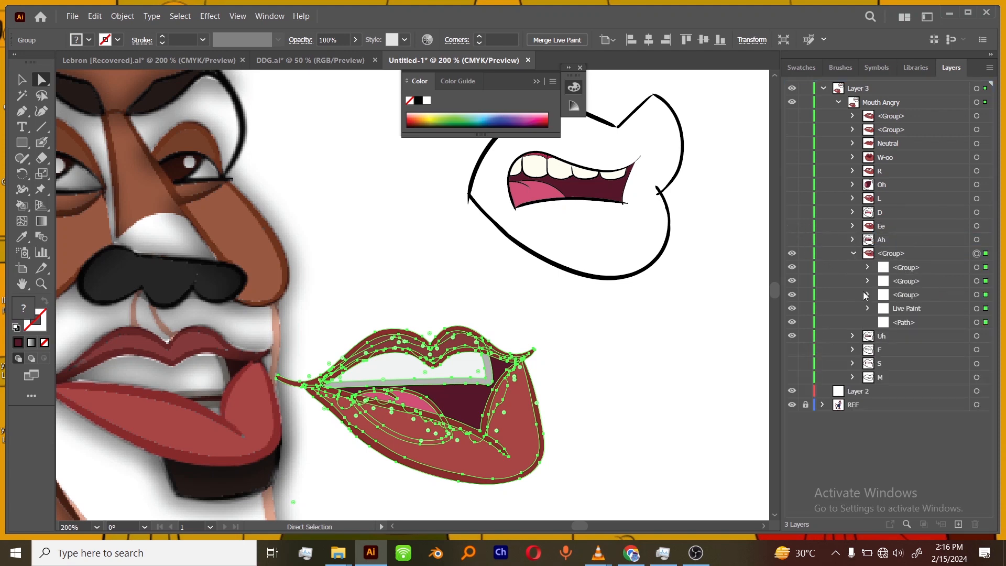
- Puppet Warp the lower lip of the copied Ee mouth, pulling both of its corners slightly inward
{"action": "left_click", "coordinate": [693, 383]}
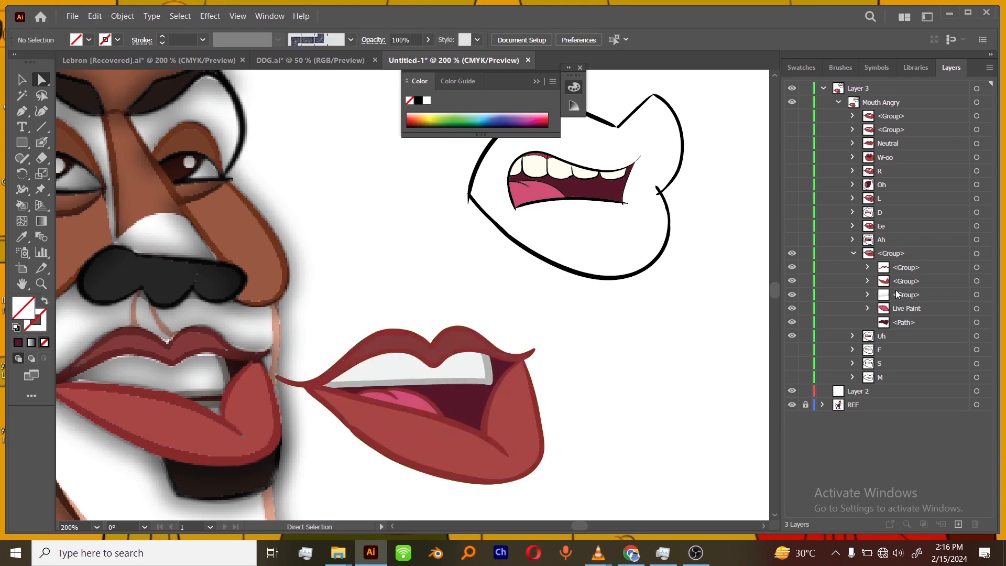
{"action": "left_click", "coordinate": [977, 281]}
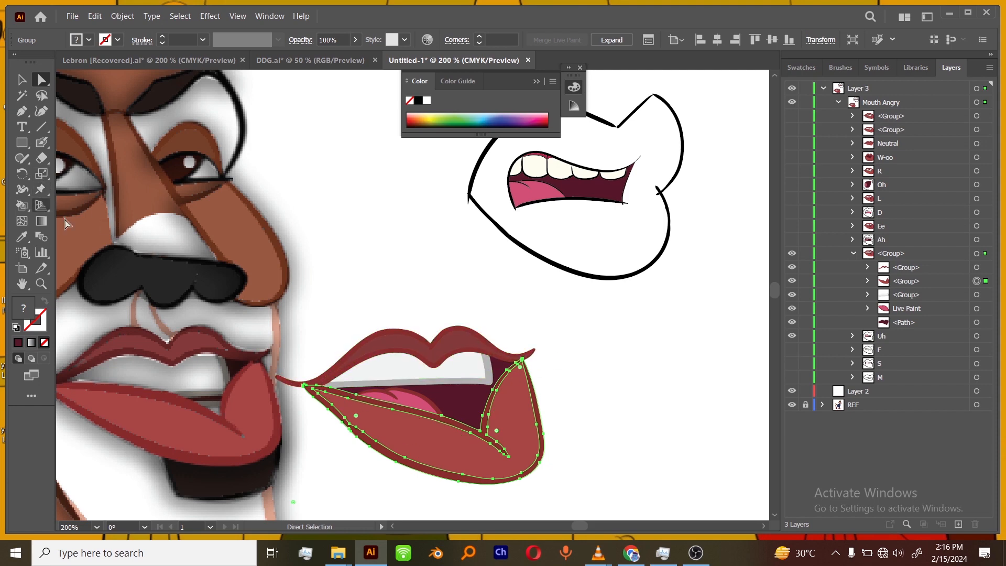
{"action": "left_click", "coordinate": [41, 189]}
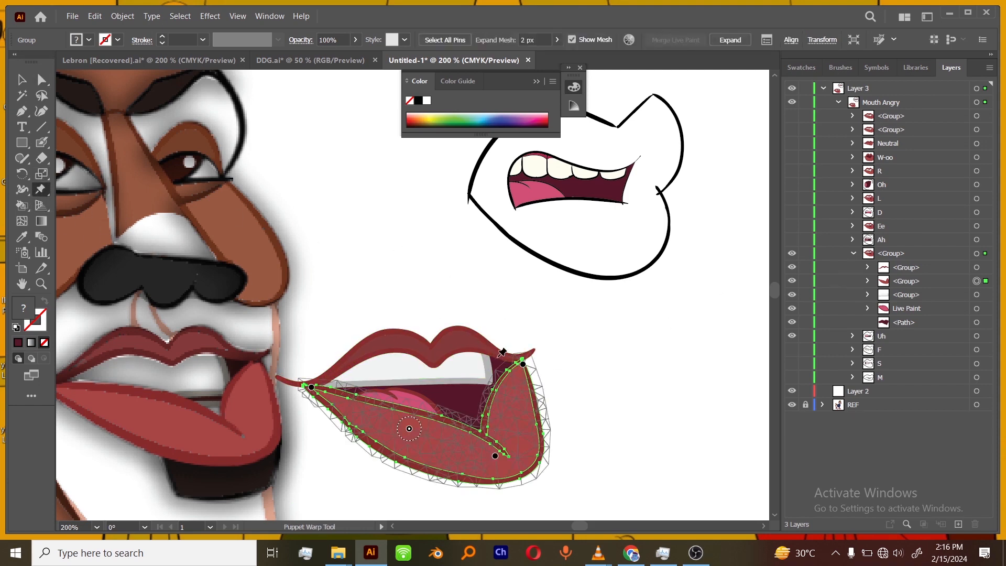
{"action": "left_click_drag", "start_coordinate": [518, 365], "coordinate": [507, 363]}
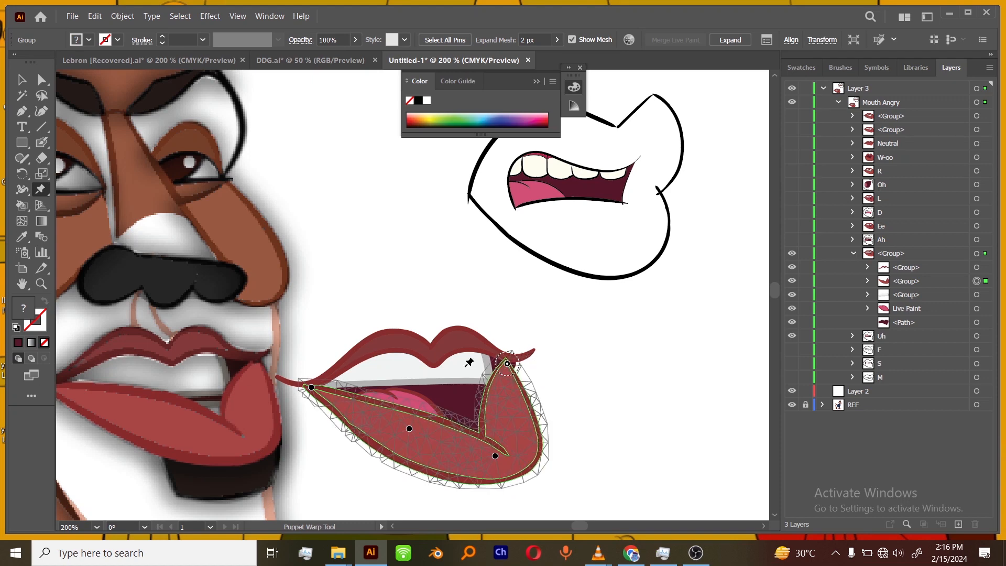
{"action": "left_click_drag", "start_coordinate": [312, 388], "coordinate": [332, 389]}
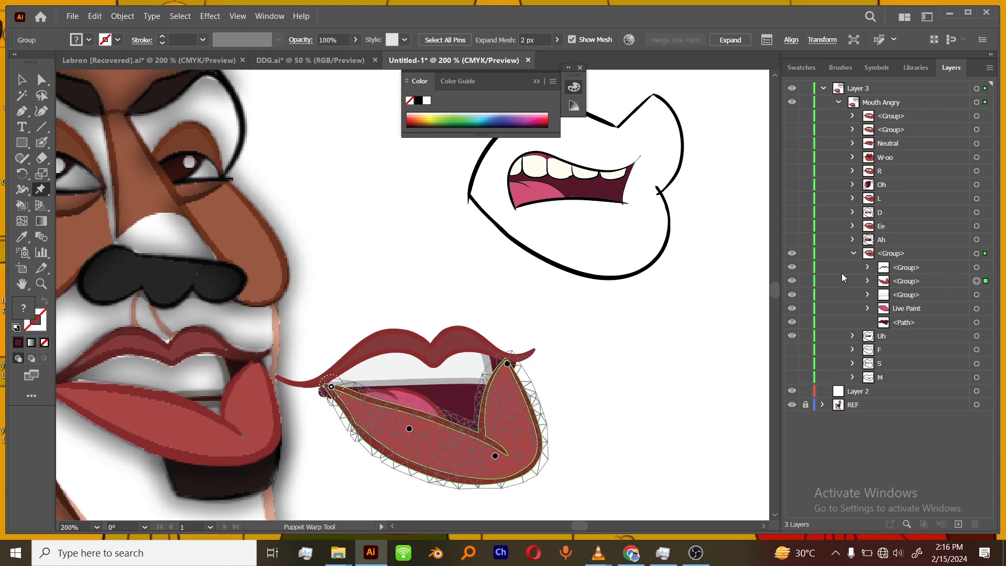
- Puppet Warp the upper lip, removing its two outermost pins and pulling both mouth corners inward to match the lower lip
{"action": "left_click", "coordinate": [977, 268]}
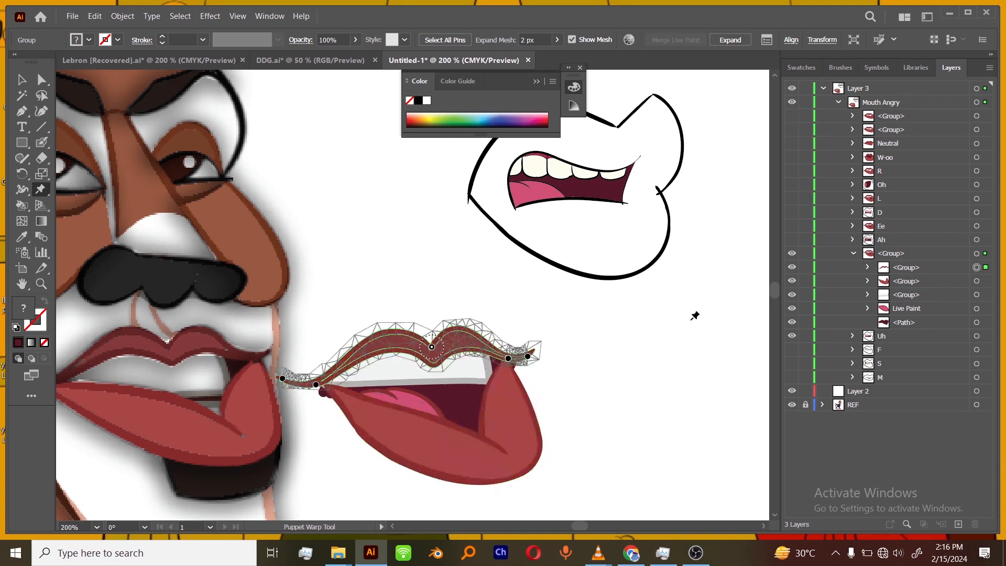
{"action": "left_click", "coordinate": [528, 358]}
{"action": "key", "text": "Delete"}
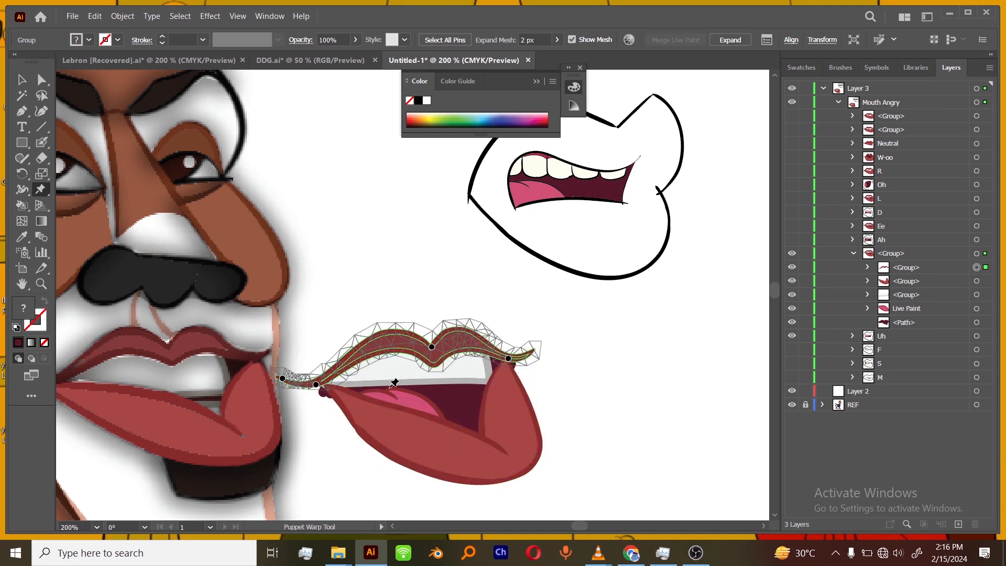
{"action": "left_click_drag", "start_coordinate": [509, 360], "coordinate": [498, 359]}
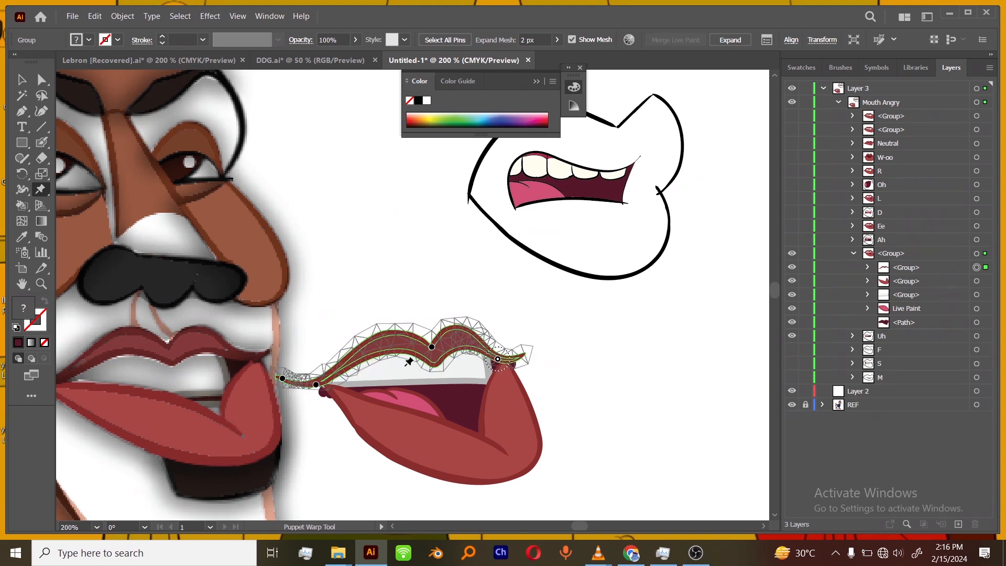
{"action": "left_click", "coordinate": [282, 378]}
{"action": "key", "text": "Delete"}
{"action": "left_click", "coordinate": [318, 385]}
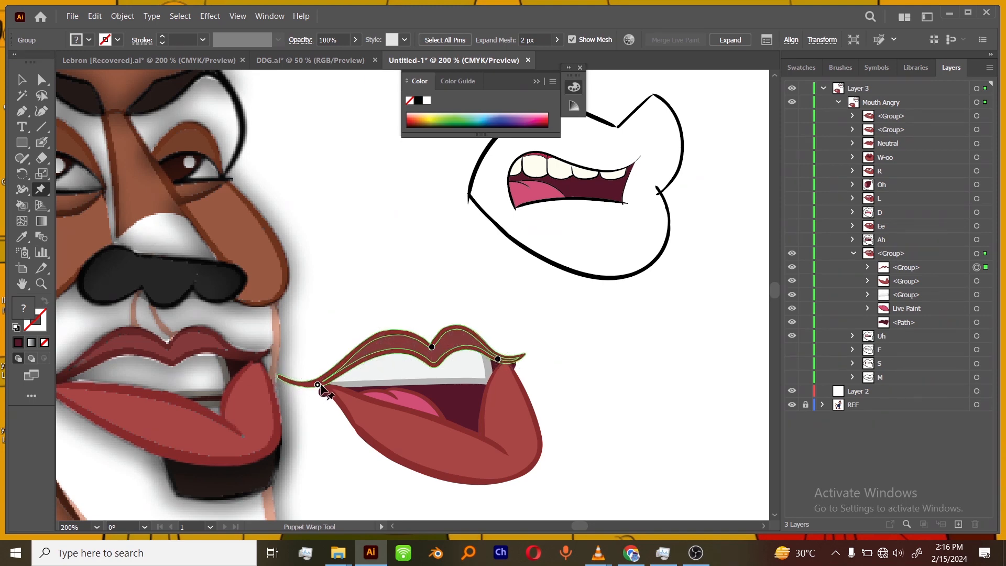
{"action": "left_click_drag", "start_coordinate": [317, 386], "coordinate": [339, 385]}
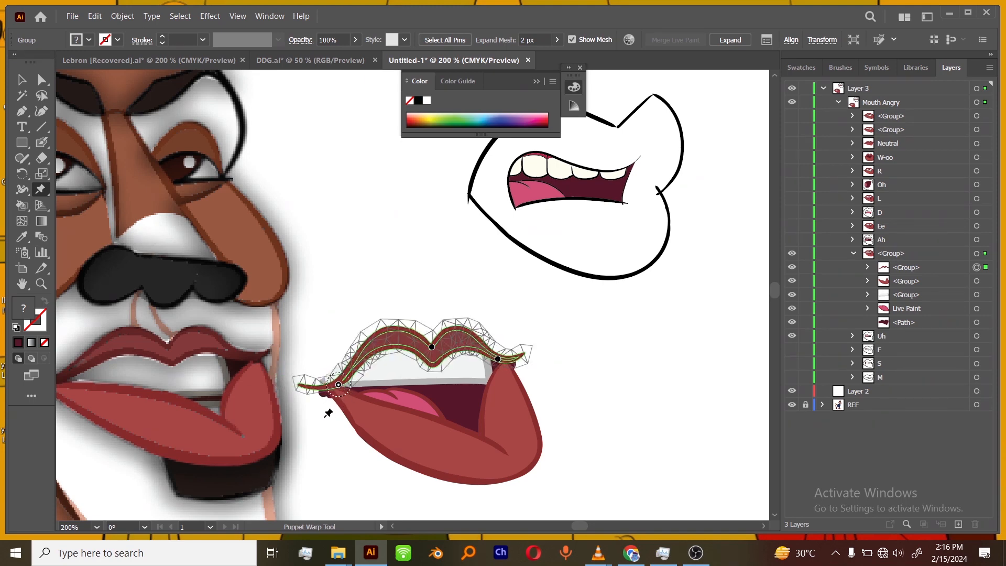
{"action": "left_click", "coordinate": [22, 79]}
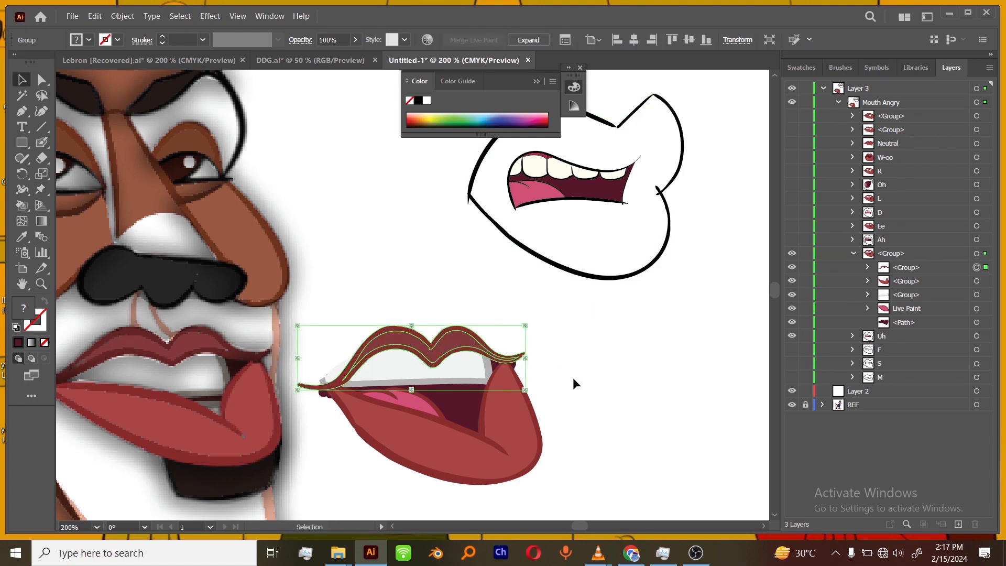
- Puppet Warp the lower lip's middle slightly down and to the left, and shift the tongue towards the left mouth corner
{"action": "left_click", "coordinate": [979, 281]}
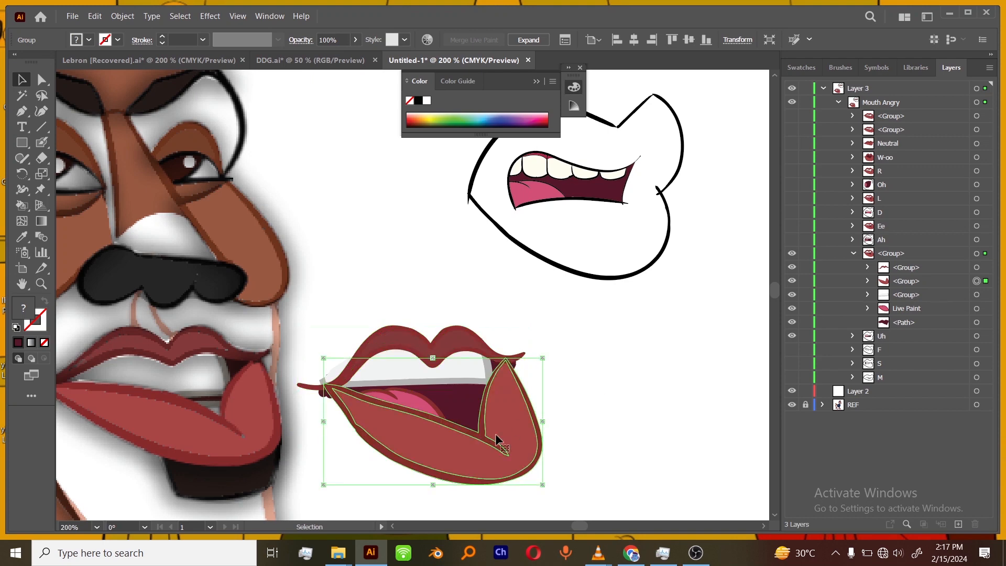
{"action": "left_click", "coordinate": [41, 190]}
{"action": "left_click_drag", "start_coordinate": [495, 457], "coordinate": [488, 460]}
{"action": "left_click_drag", "start_coordinate": [411, 430], "coordinate": [402, 438]}
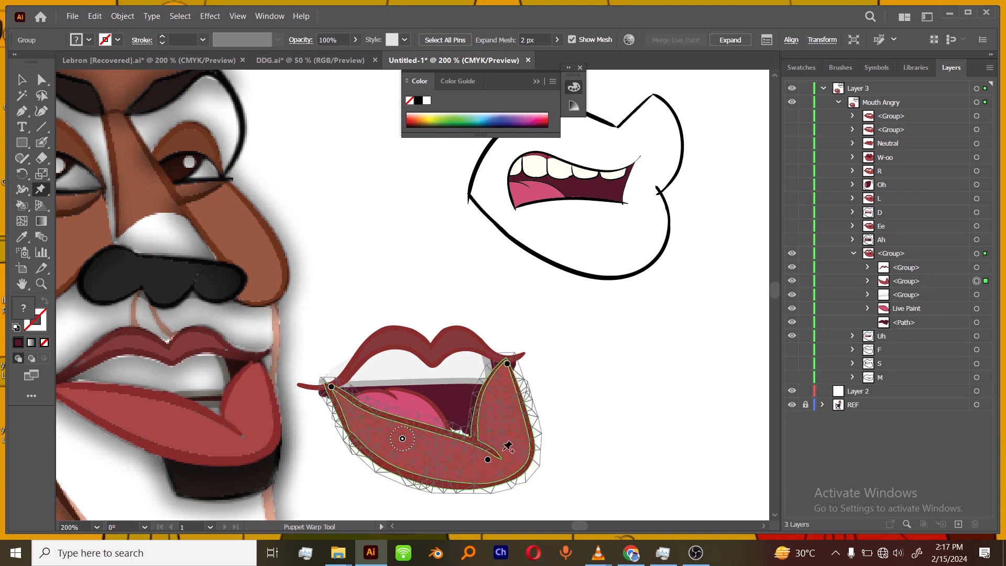
{"action": "key", "text": "v"}
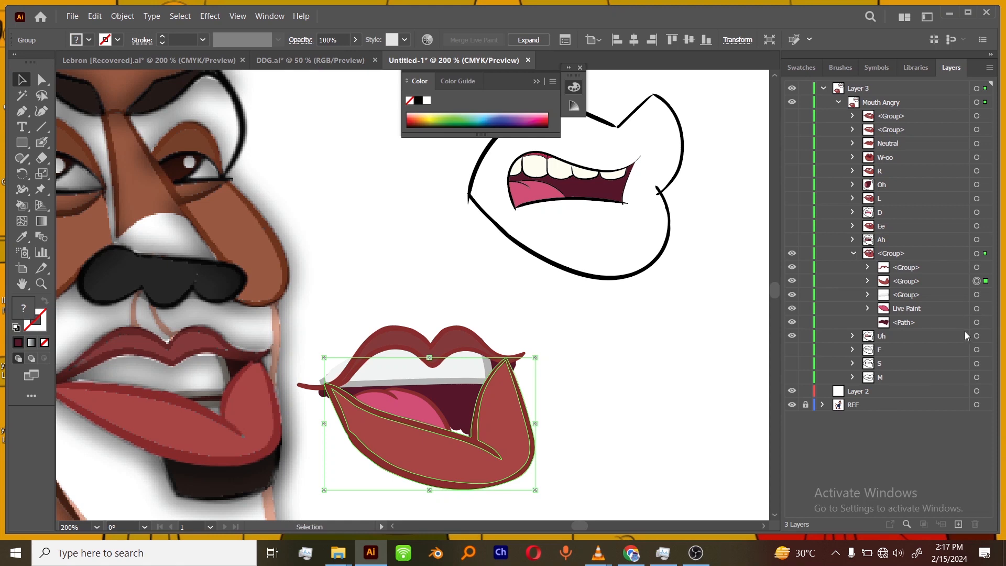
{"action": "left_click", "coordinate": [978, 309]}
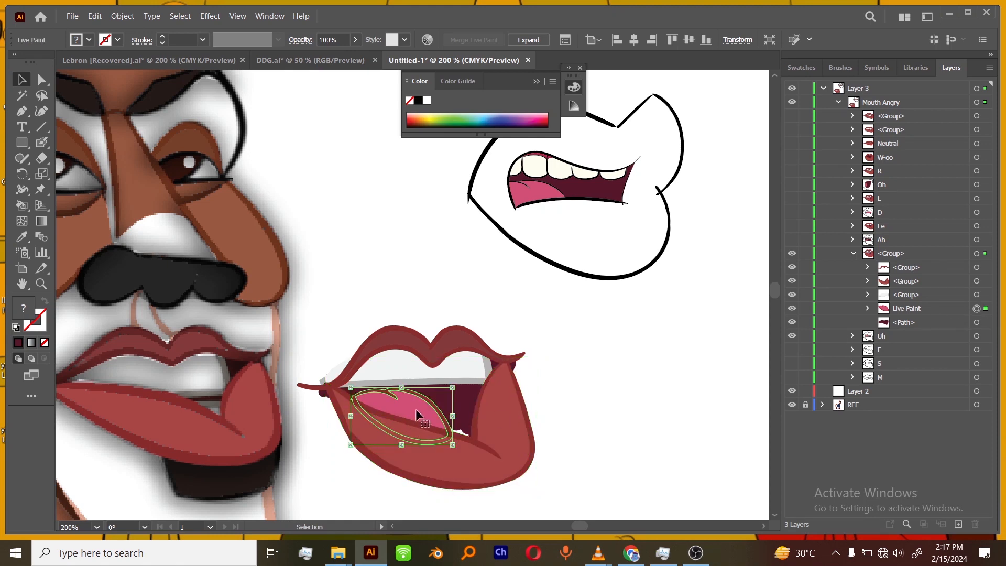
{"action": "left_click_drag", "start_coordinate": [417, 410], "coordinate": [387, 411]}
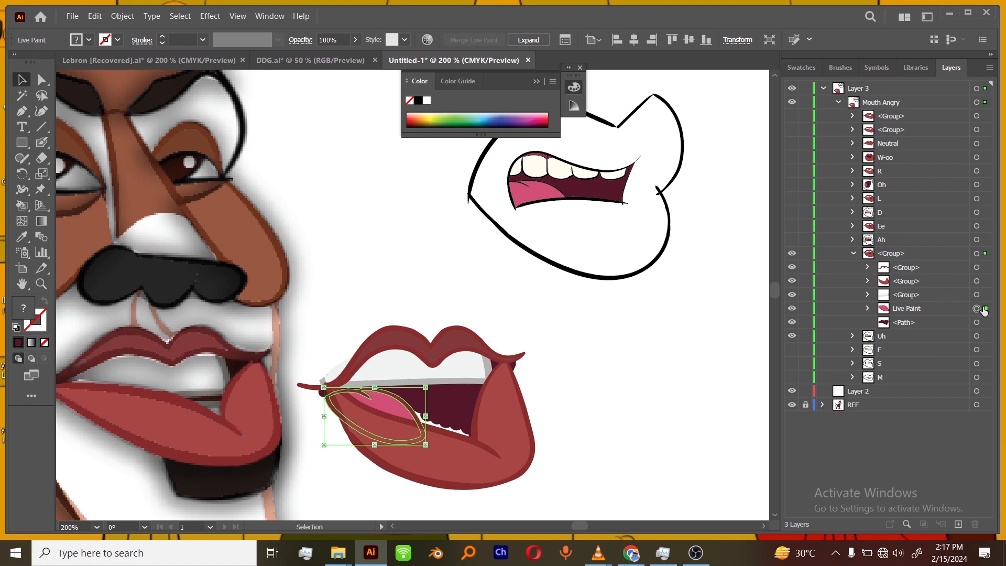
- Erase the parts of the dark mouth interior and the teeth that stick out past the left mouth corner
{"action": "left_click", "coordinate": [41, 158]}
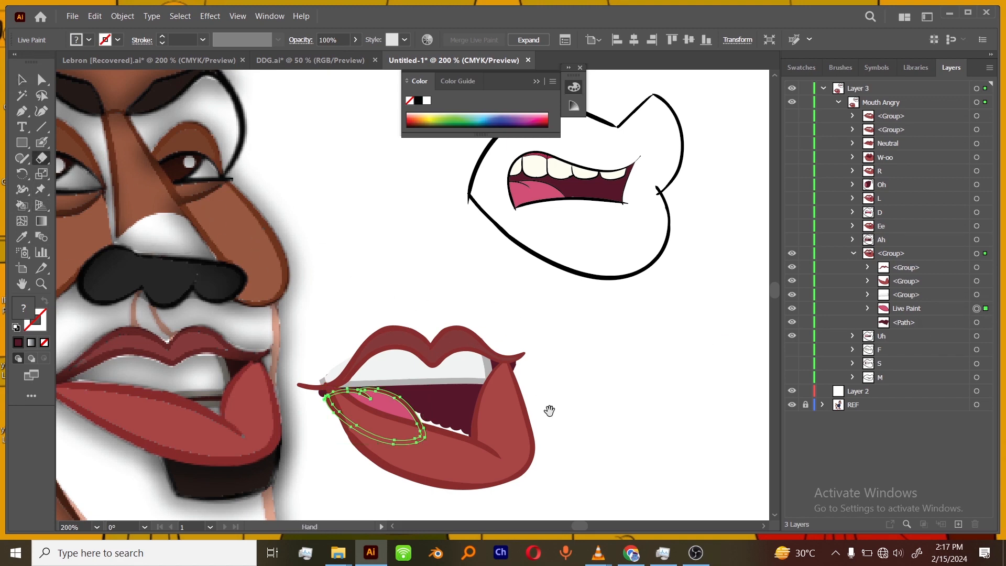
{"action": "scroll", "coordinate": [551, 411], "scroll_direction": "down", "scroll_amount": 3}
{"action": "left_click", "coordinate": [321, 339]}
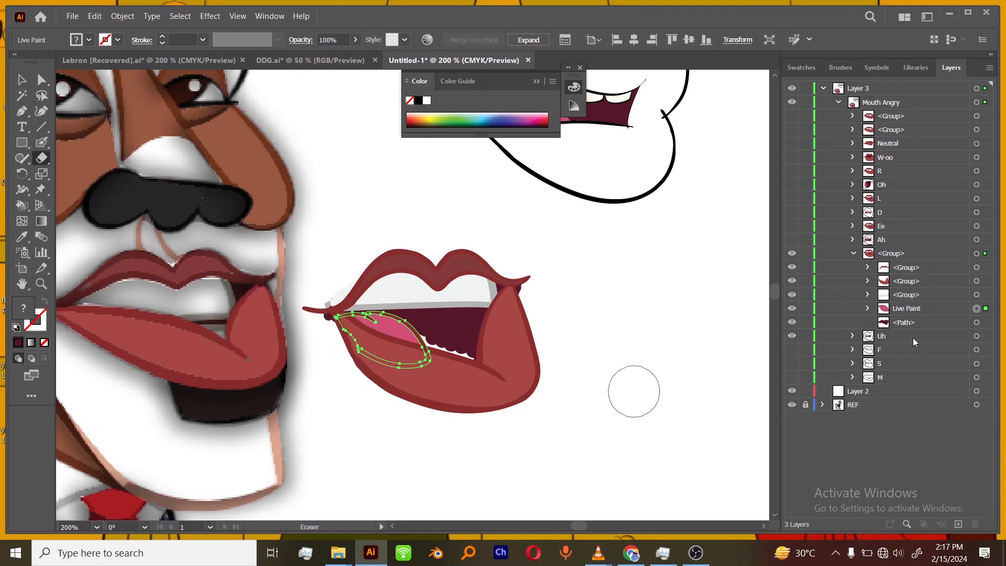
{"action": "left_click", "coordinate": [977, 322]}
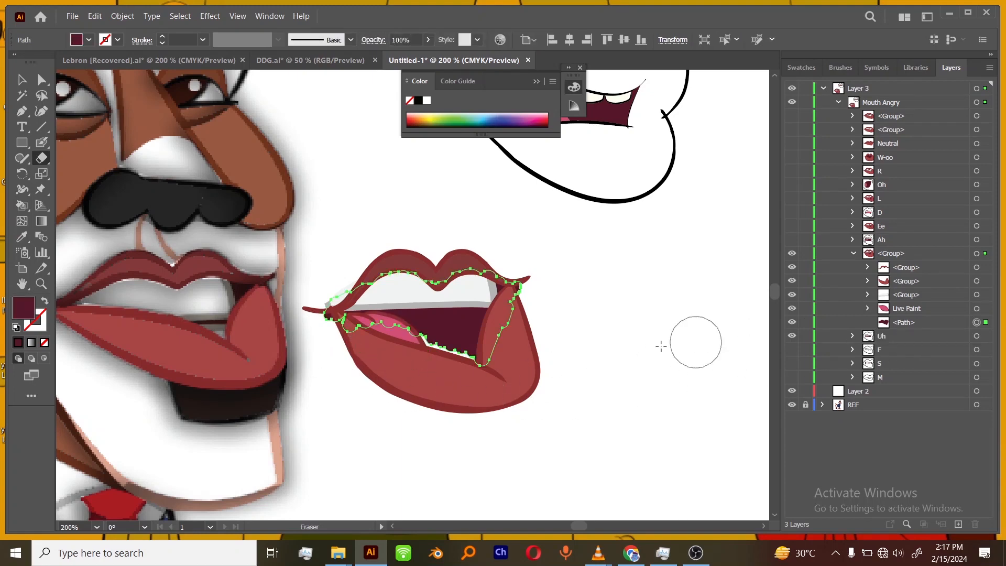
{"action": "mouse_move", "coordinate": [328, 301]}
{"action": "left_mouse_down"}
{"action": "mouse_move", "coordinate": [325, 309]}
{"action": "mouse_move", "coordinate": [314, 299]}
{"action": "left_mouse_up"}
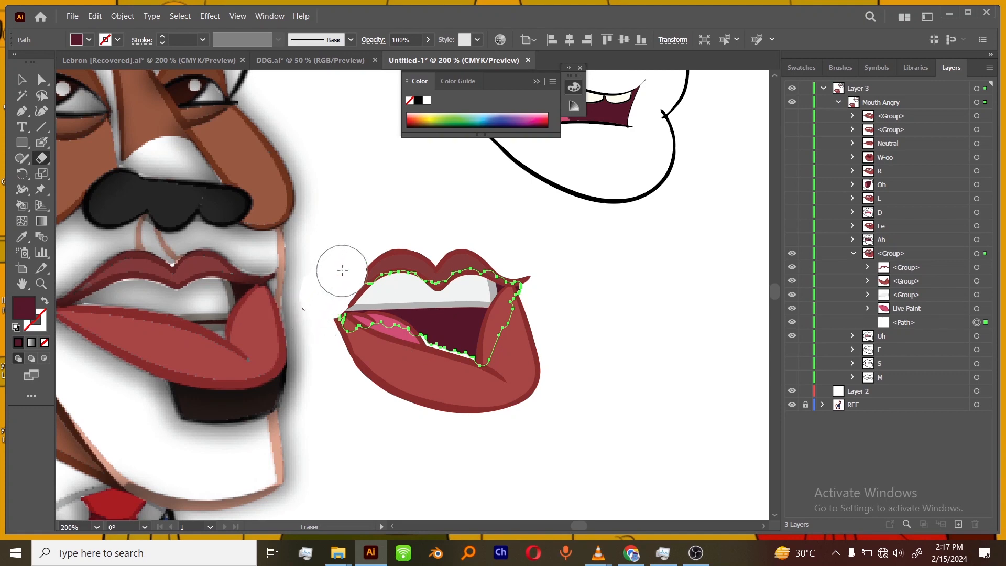
{"action": "left_click", "coordinate": [977, 308]}
{"action": "left_click", "coordinate": [977, 294]}
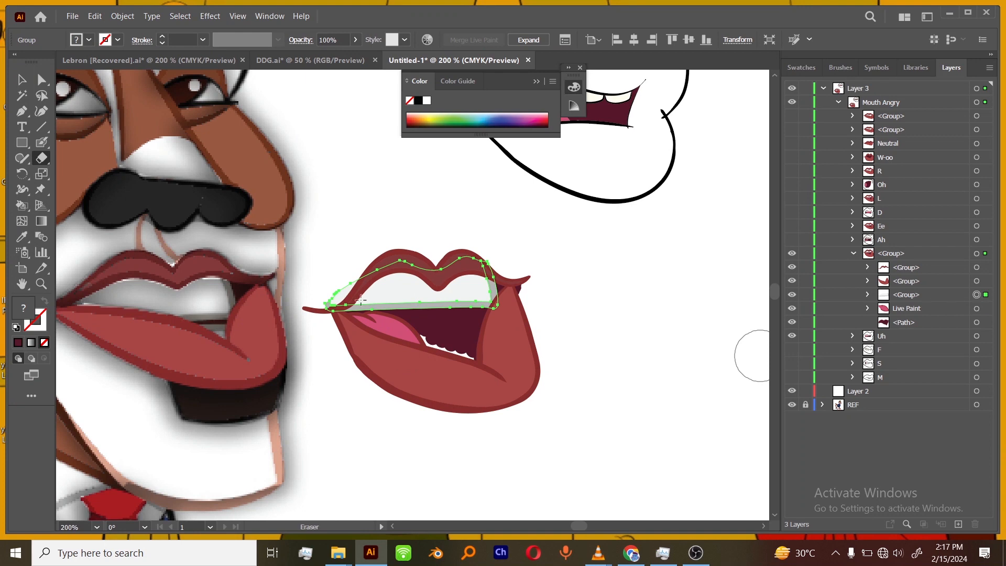
{"action": "mouse_move", "coordinate": [361, 300]}
{"action": "left_mouse_down"}
{"action": "mouse_move", "coordinate": [321, 281]}
{"action": "mouse_move", "coordinate": [439, 217]}
{"action": "left_mouse_up"}
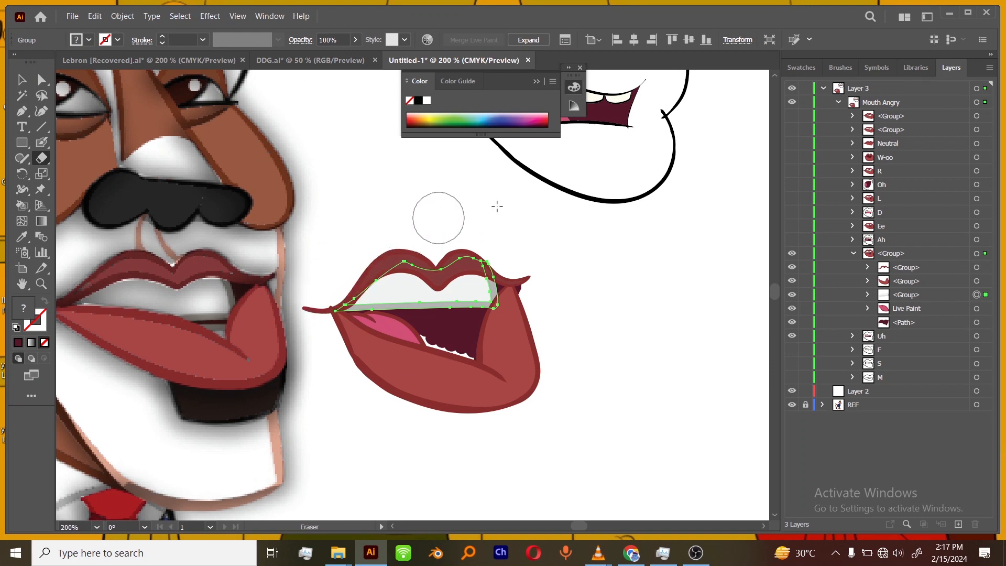
{"action": "left_click", "coordinate": [977, 267]}
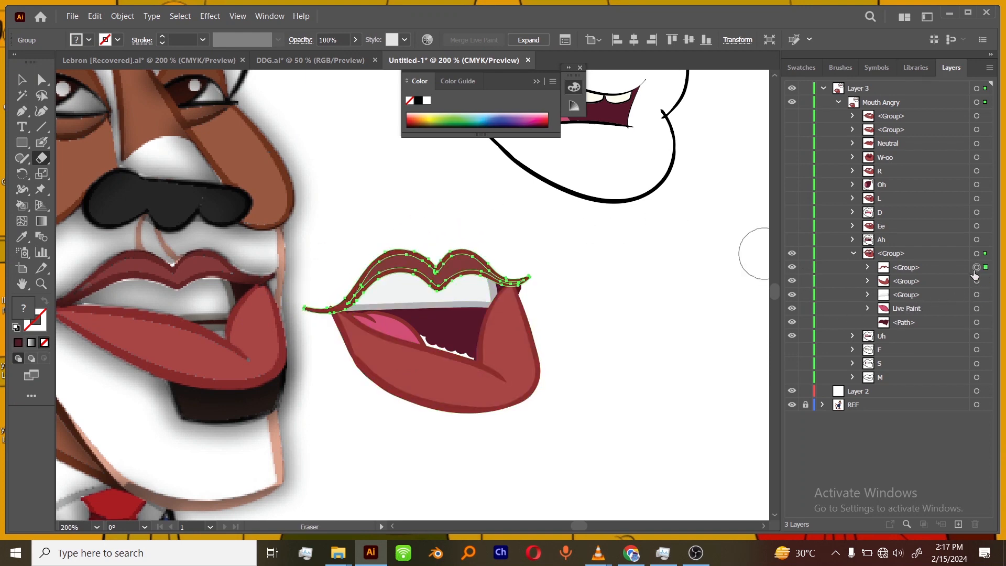
{"action": "left_click", "coordinate": [26, 82]}
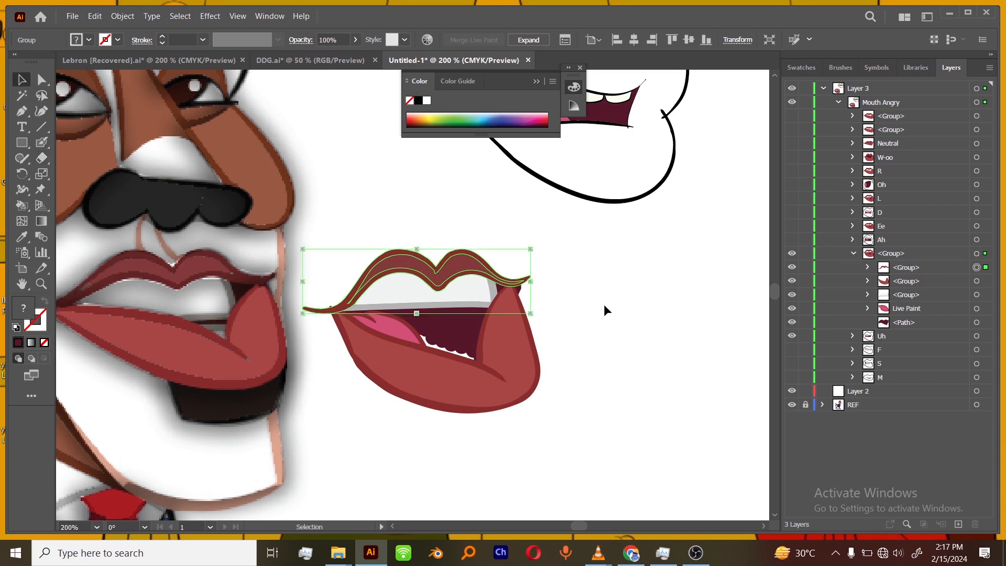
{"action": "left_click", "coordinate": [653, 326]}
- Fill the white gap above the lower lip by extending the dark mouth interior with the Blob Brush
{"action": "left_click", "coordinate": [978, 322]}
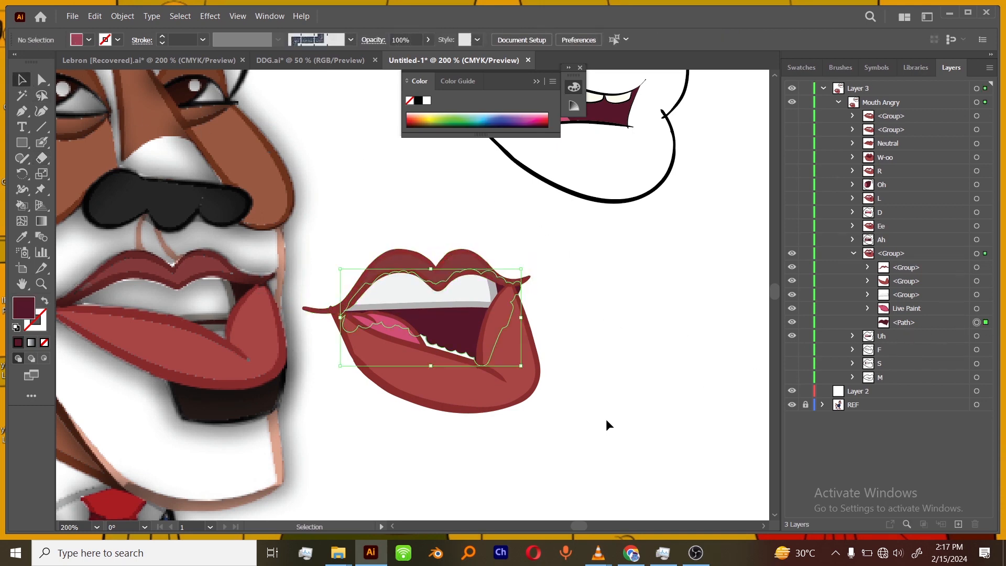
{"action": "left_click", "coordinate": [41, 145]}
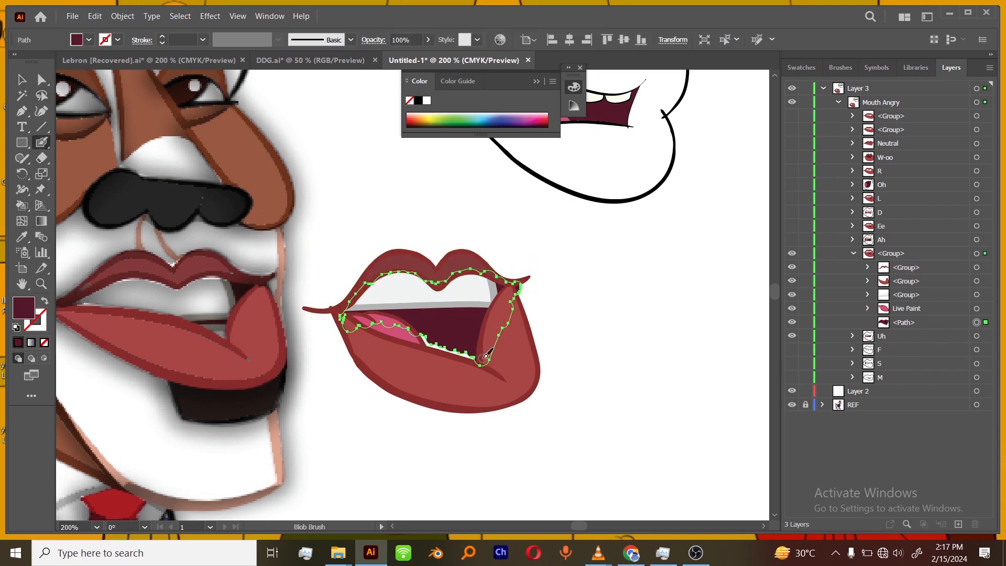
{"action": "mouse_move", "coordinate": [486, 356]}
{"action": "left_mouse_down"}
{"action": "mouse_move", "coordinate": [432, 356]}
{"action": "mouse_move", "coordinate": [384, 321]}
{"action": "left_mouse_up"}
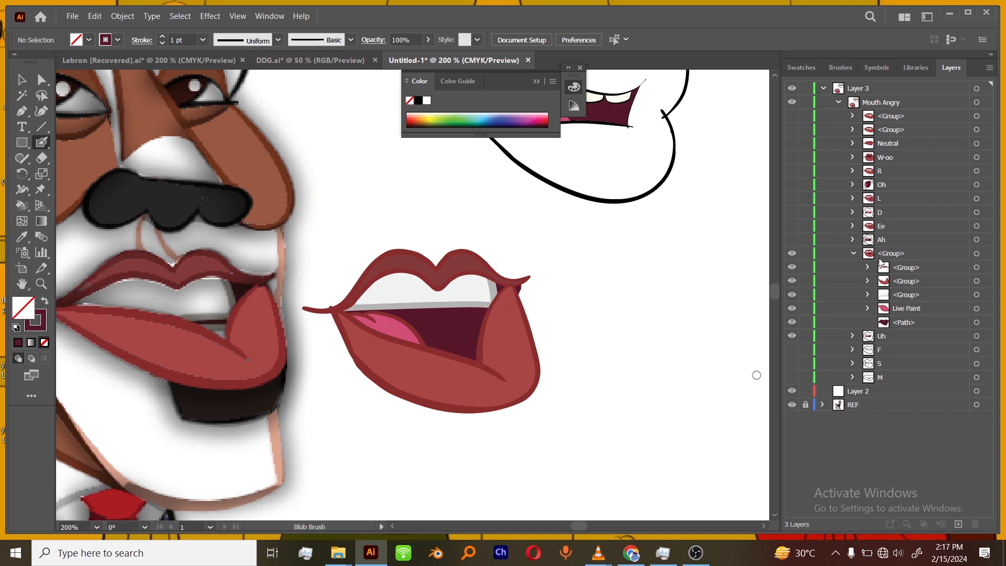
- Move the finished mouth group into Uh and delete the old sketch group and path there
{"action": "left_click", "coordinate": [855, 254]}
{"action": "left_click", "coordinate": [854, 267]}
{"action": "left_click_drag", "start_coordinate": [895, 254], "coordinate": [901, 272]}
{"action": "left_click", "coordinate": [903, 285]}
{"action": "left_click", "coordinate": [904, 294], "text": "shift"}
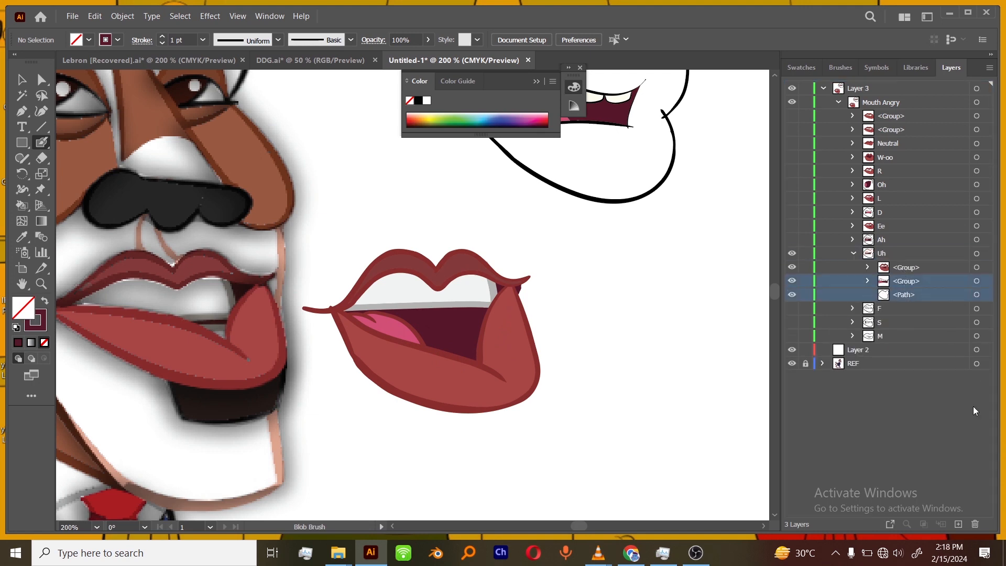
{"action": "left_click", "coordinate": [975, 525]}
{"action": "left_click", "coordinate": [853, 254]}
- Show the F sketch and hide the Uh mouth
{"action": "left_click", "coordinate": [792, 268]}
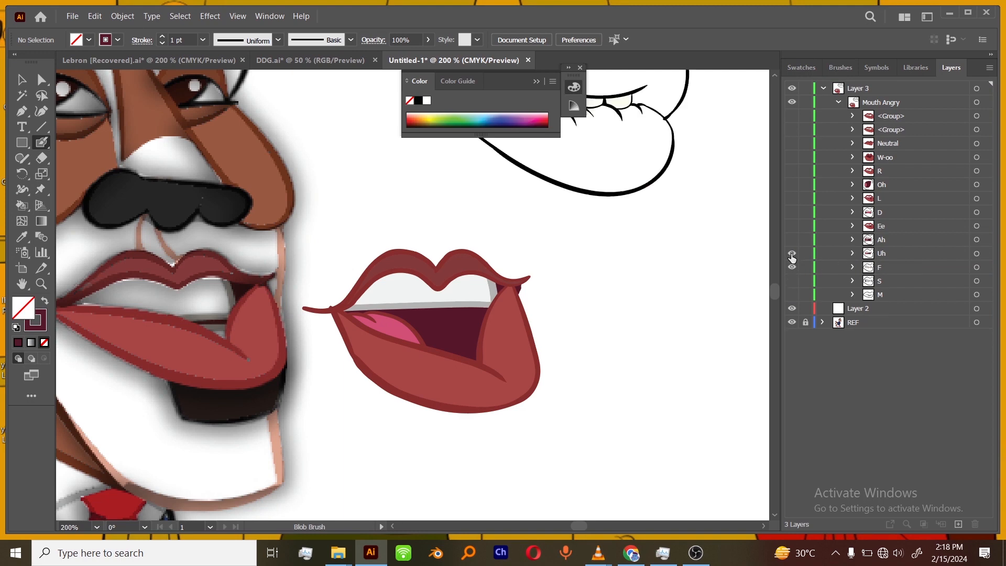
{"action": "left_click", "coordinate": [792, 253]}
{"action": "mouse_move", "coordinate": [653, 314]}
{"action": "left_mouse_down"}
{"action": "mouse_move", "coordinate": [643, 410]}
{"action": "mouse_move", "coordinate": [641, 397]}
{"action": "left_mouse_up"}
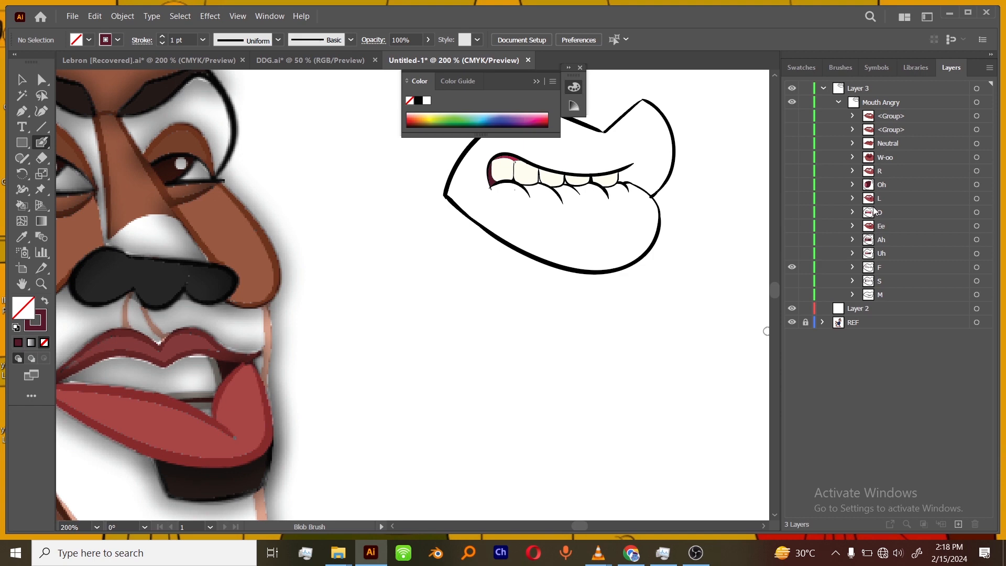
- Duplicate the unnamed mouth group directly above Neutral to just above F, show the copy and expand its contents
{"action": "left_click", "coordinate": [886, 149]}
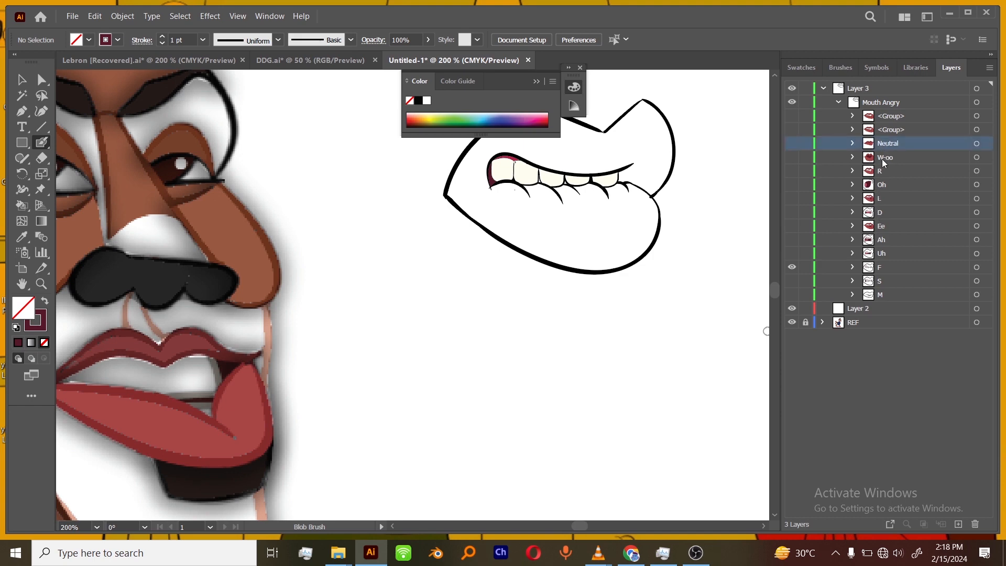
{"action": "left_click", "coordinate": [792, 144]}
{"action": "left_click", "coordinate": [792, 145]}
{"action": "left_click_drag", "start_coordinate": [896, 131], "coordinate": [890, 261]}
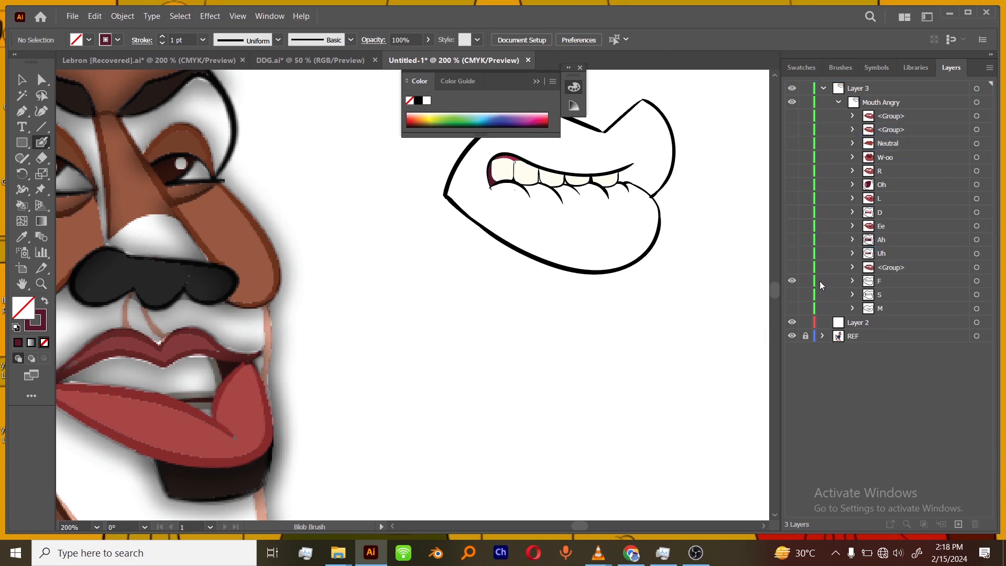
{"action": "left_click", "coordinate": [792, 268]}
{"action": "scroll", "coordinate": [623, 382], "scroll_direction": "down", "scroll_amount": 2}
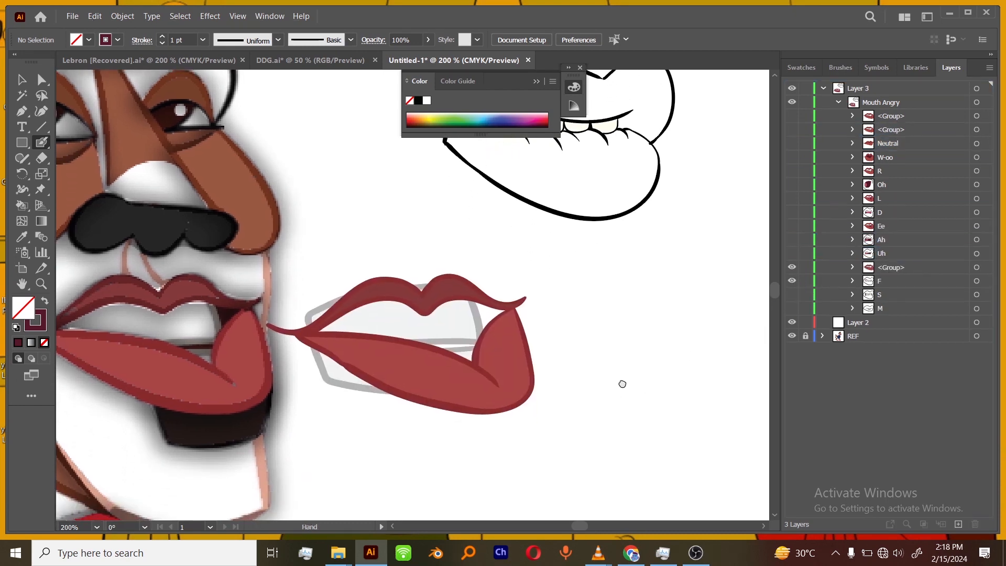
{"action": "scroll", "coordinate": [632, 367], "scroll_direction": "down", "scroll_amount": 1}
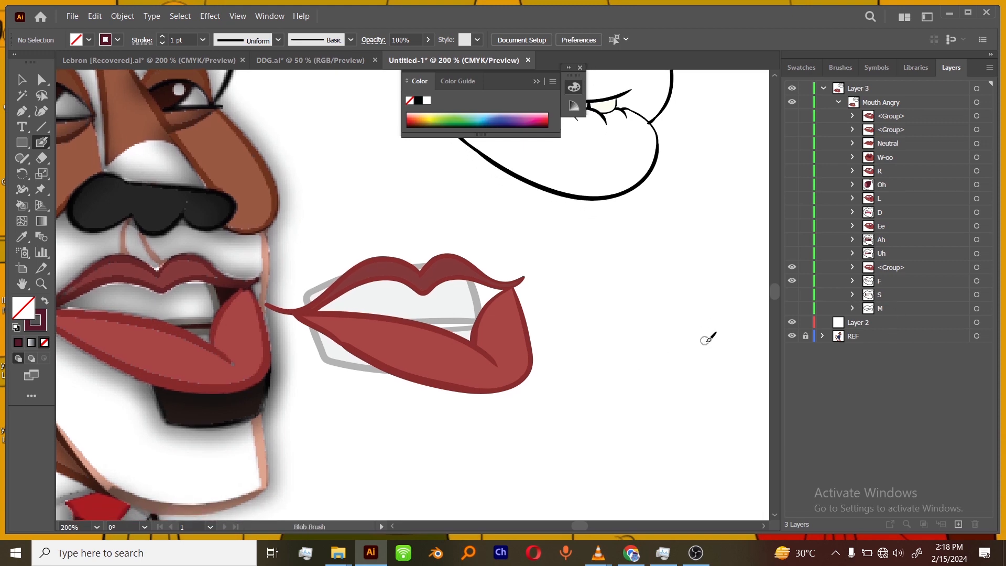
{"action": "left_click", "coordinate": [854, 268]}
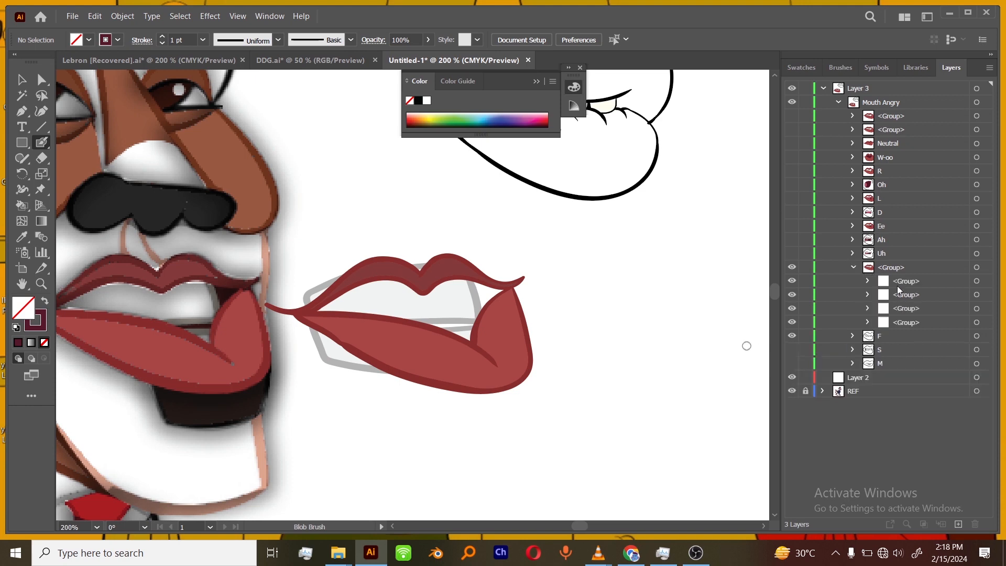
- Raise the lower lip toward the upper lip with Puppet Warp, moving its inner pin upward
{"action": "left_click", "coordinate": [978, 296]}
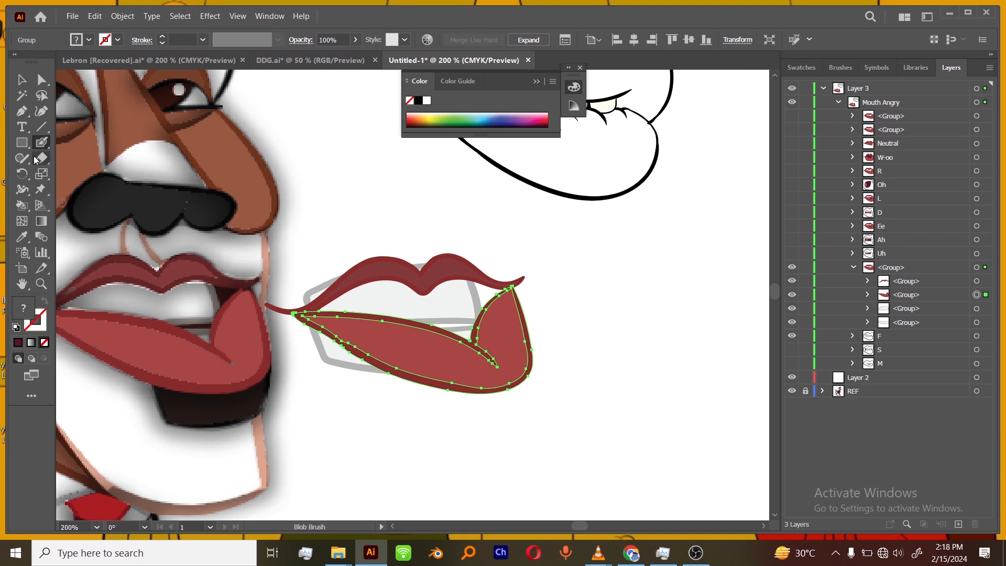
{"action": "left_click", "coordinate": [42, 192]}
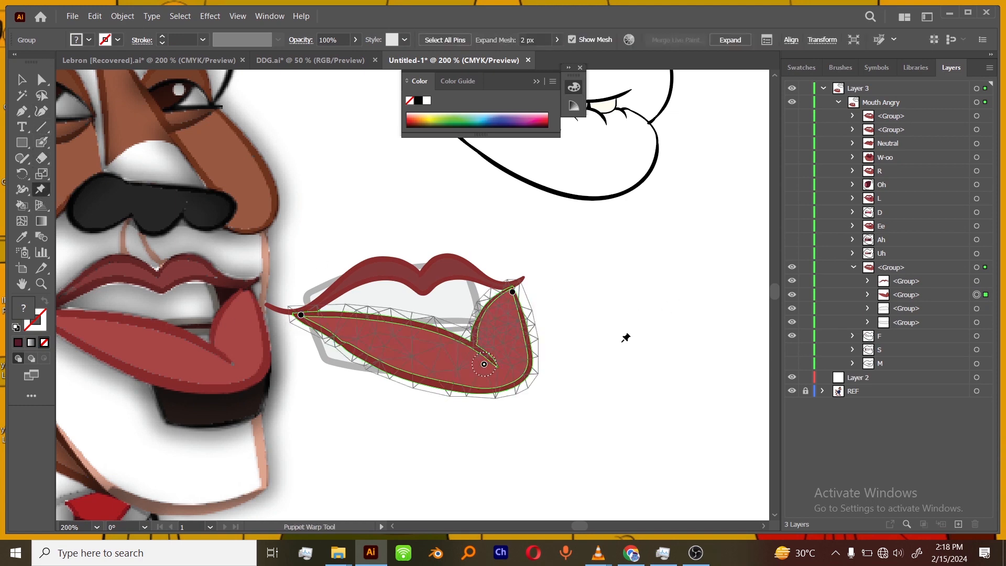
{"action": "left_click_drag", "start_coordinate": [484, 366], "coordinate": [474, 336]}
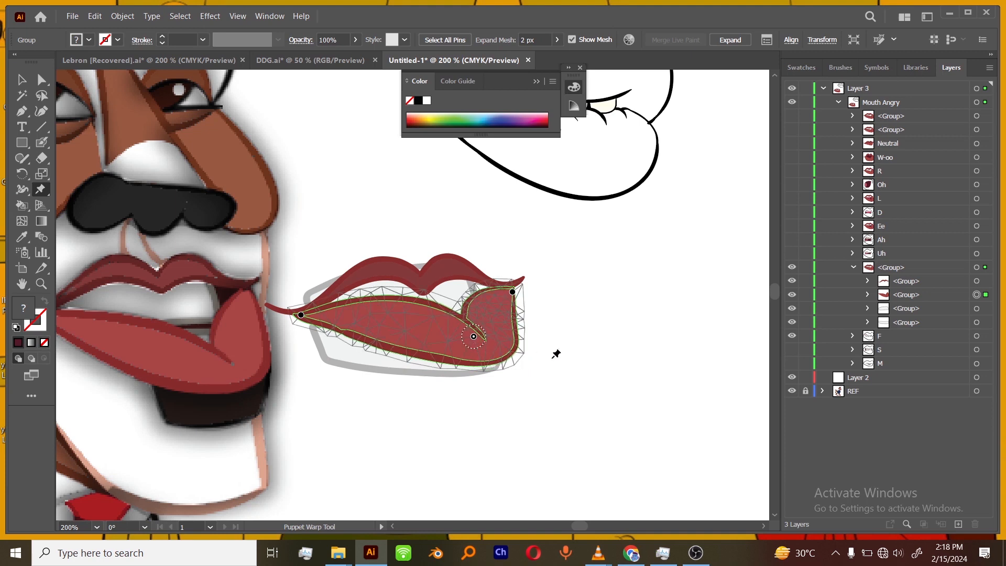
{"action": "key", "text": "v"}
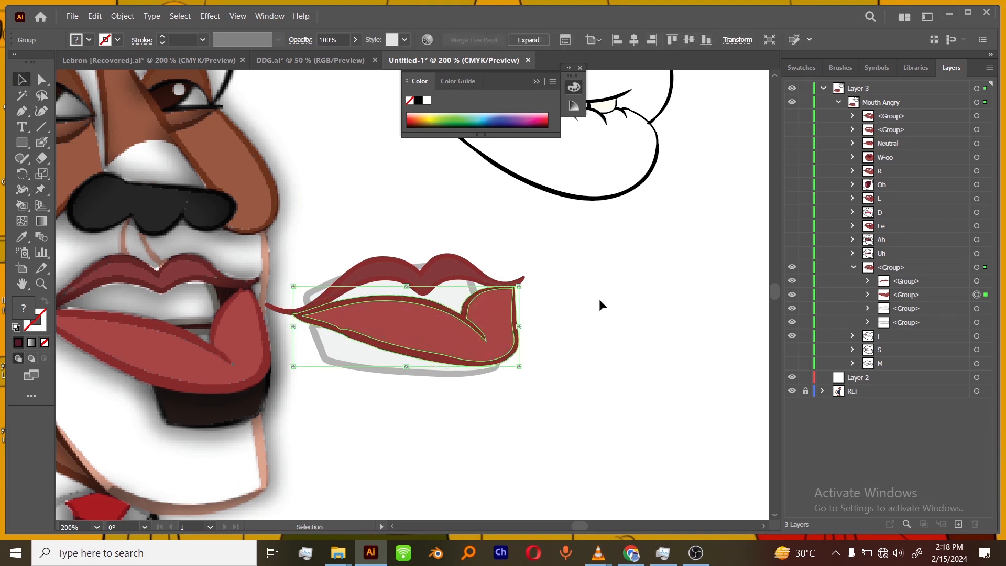
{"action": "left_click", "coordinate": [603, 345]}
- Delete the lower teeth group from the expanded mouth copy above F
{"action": "left_click", "coordinate": [912, 313]}
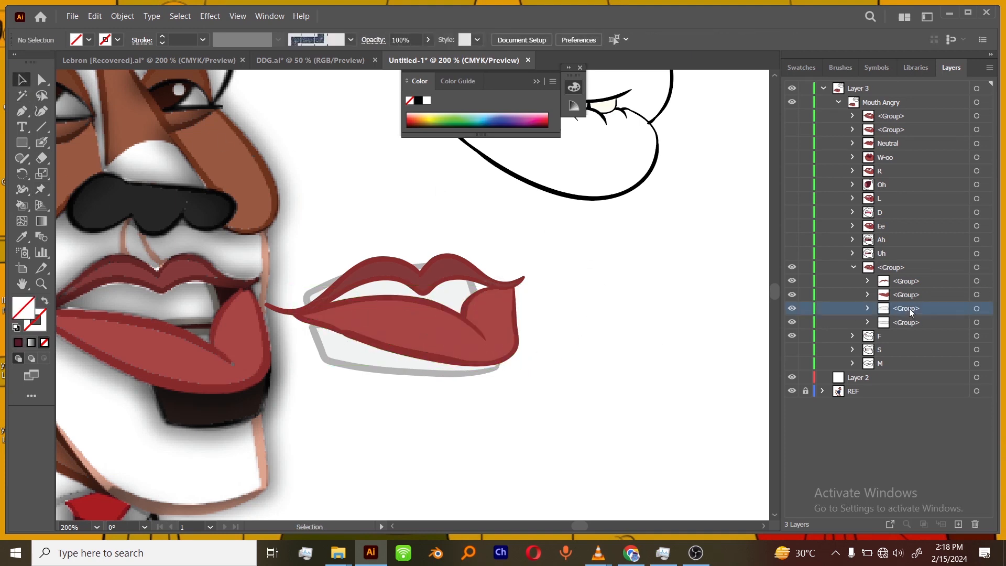
{"action": "left_click", "coordinate": [946, 323]}
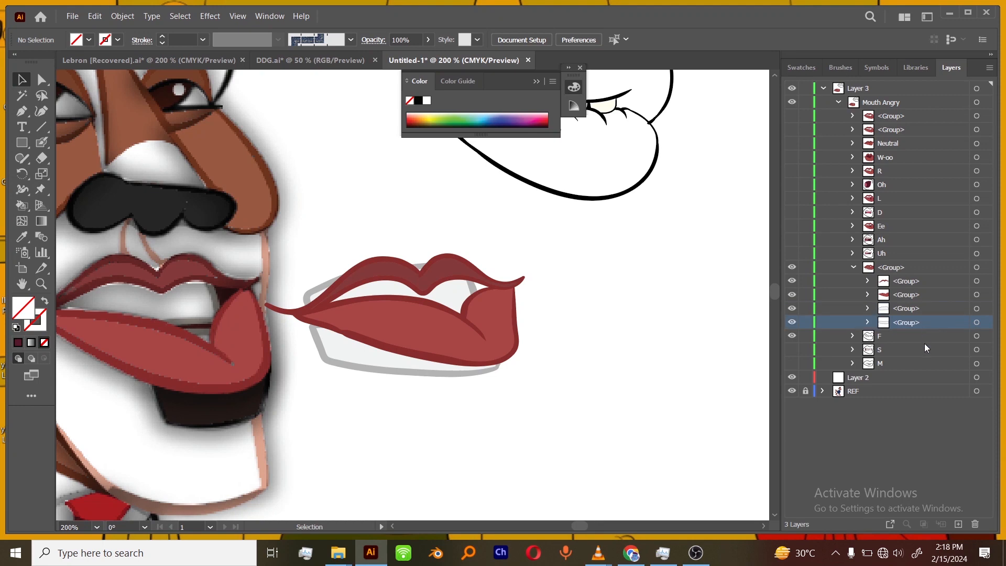
{"action": "left_click", "coordinate": [975, 524]}
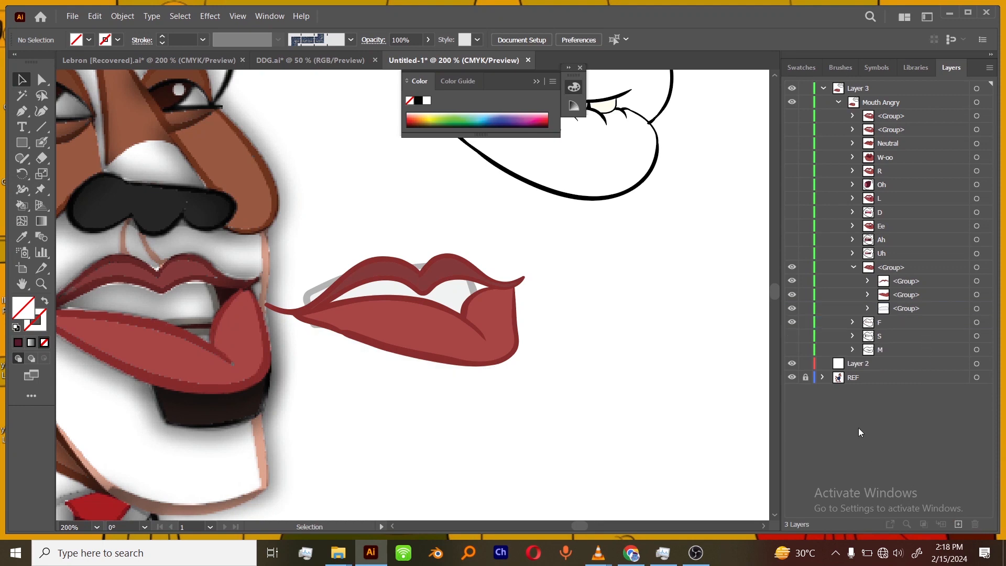
- Duplicate the upper teeth group to just above the lower lip group so the teeth overlap the lip
{"action": "left_click", "coordinate": [905, 309]}
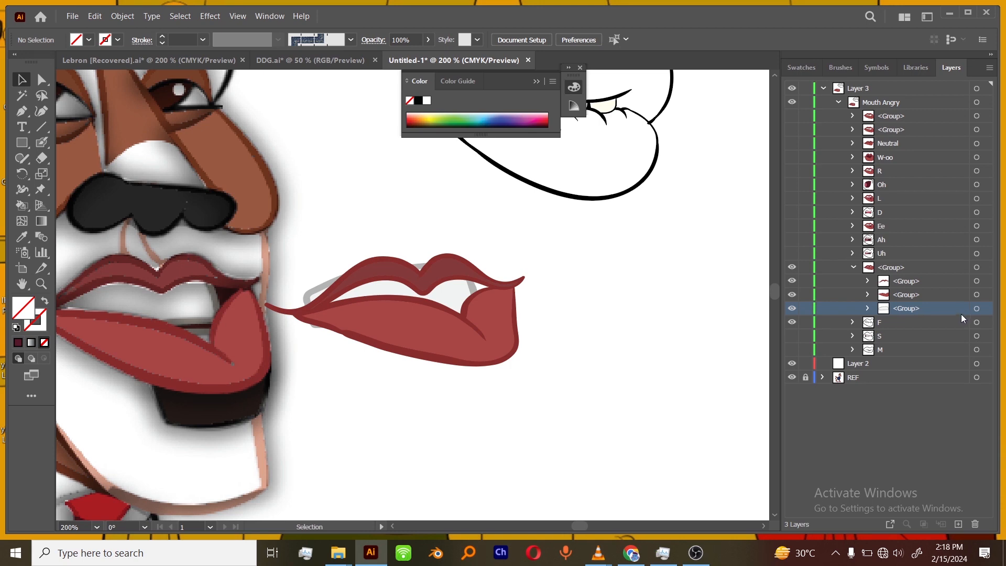
{"action": "left_click", "coordinate": [977, 308]}
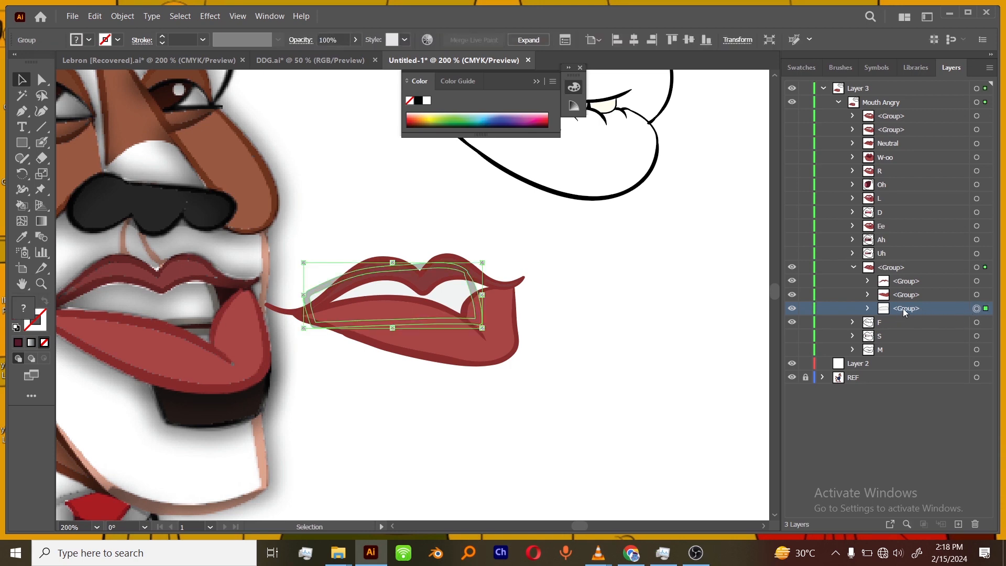
{"action": "left_click_drag", "start_coordinate": [903, 309], "coordinate": [896, 290], "text": "alt"}
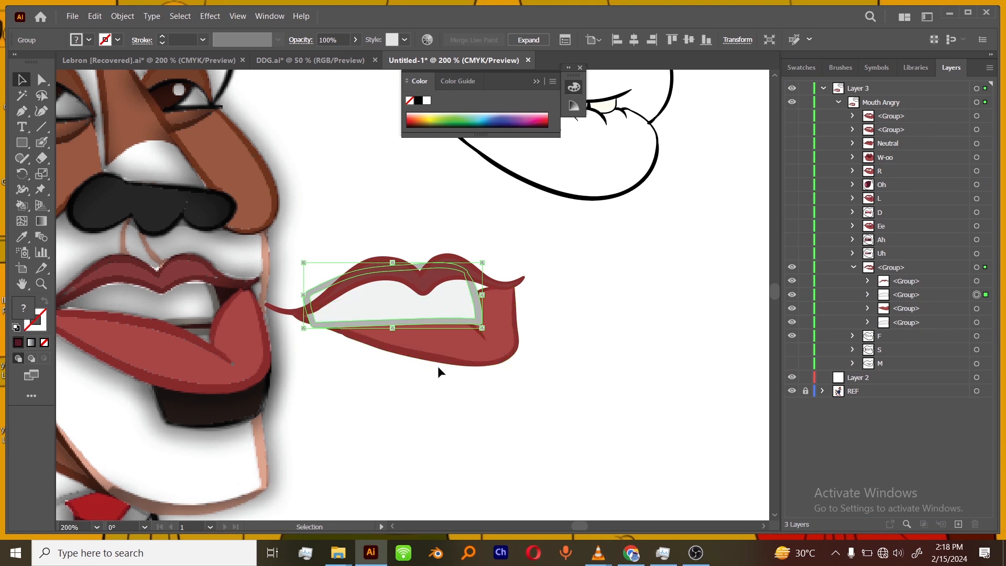
{"action": "scroll", "coordinate": [438, 366], "scroll_direction": "up", "scroll_amount": 3}
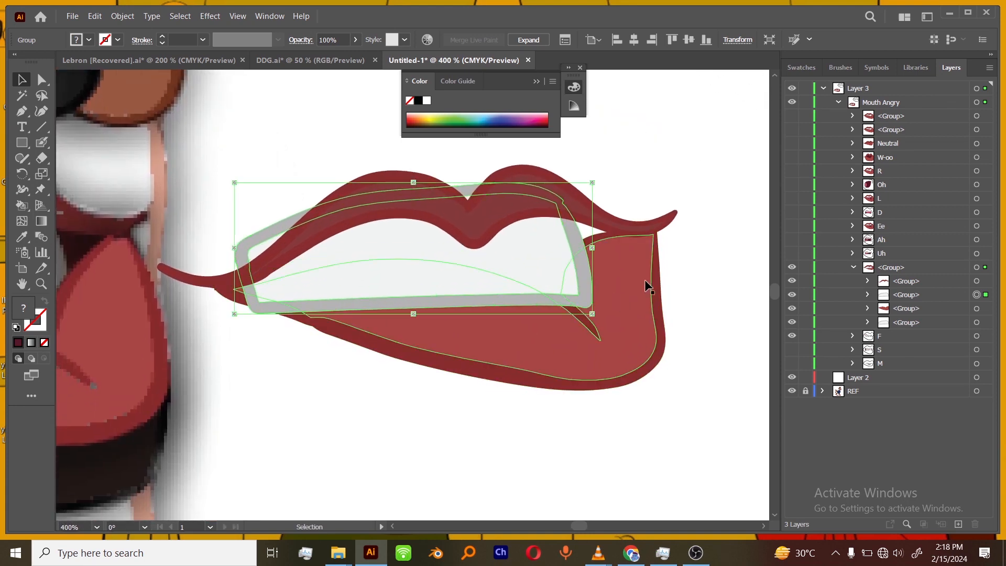
{"action": "left_click", "coordinate": [700, 259]}
{"action": "key", "text": "ctrl+minus"}
{"action": "left_click_drag", "start_coordinate": [443, 421], "coordinate": [463, 422]}
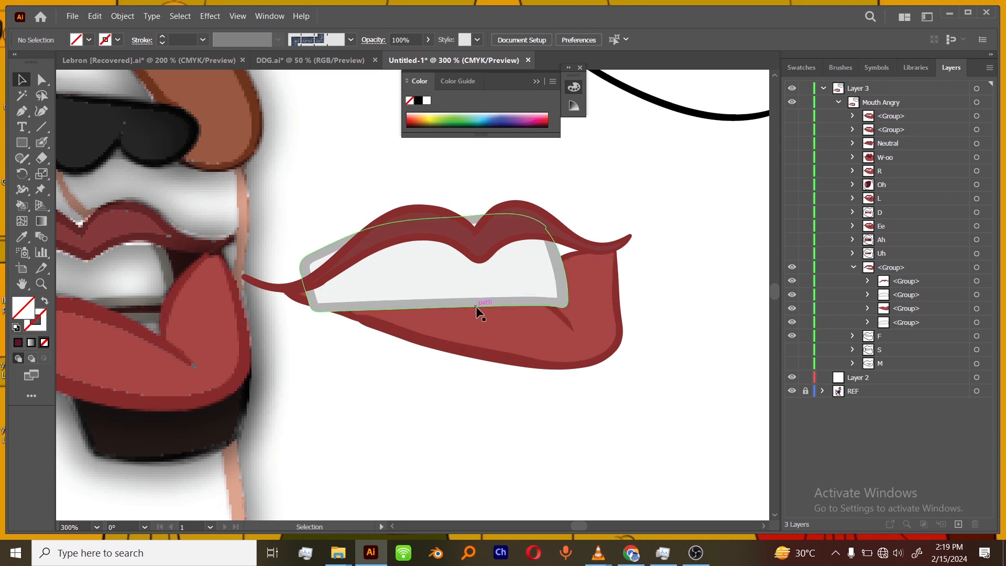
- Nudge both upper teeth groups up together so less of the lower lip is covered
{"action": "left_click", "coordinate": [977, 294]}
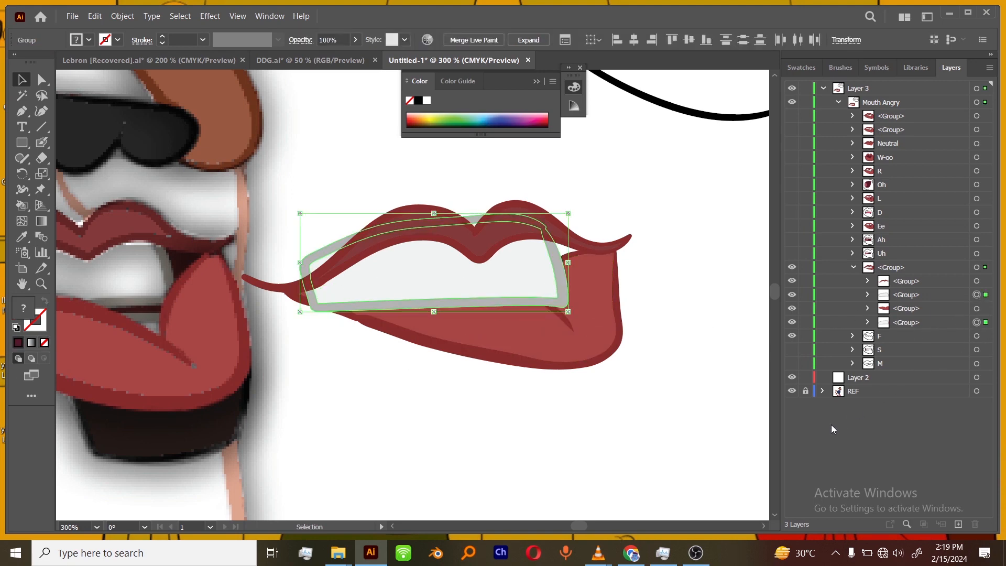
{"action": "key", "text": "Up"}
{"action": "key", "text": "Up"}
{"action": "key", "text": "Up"}
{"action": "key", "text": "Up"}
{"action": "key", "text": "Up"}
{"action": "key", "text": "Up"}
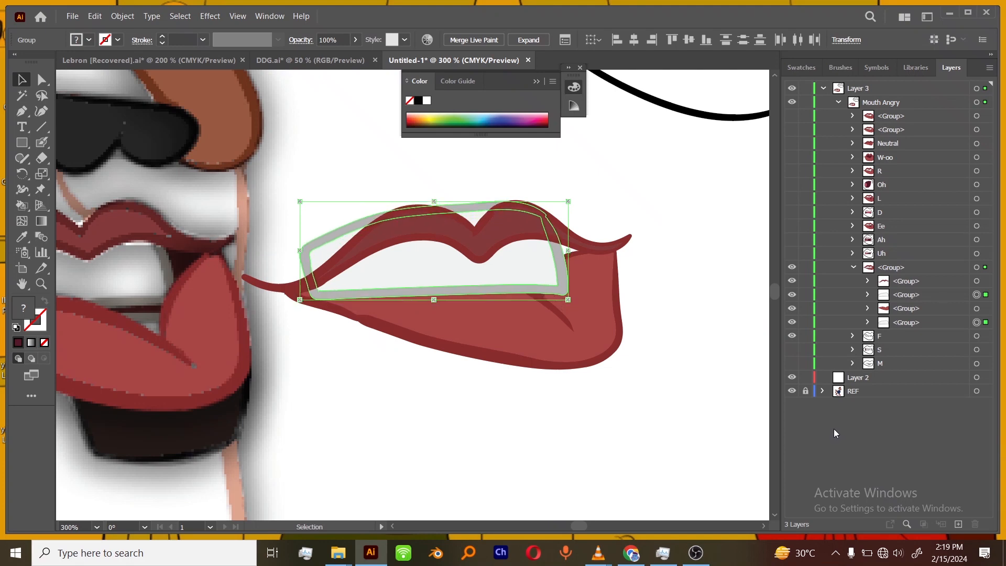
{"action": "left_click", "coordinate": [581, 452]}
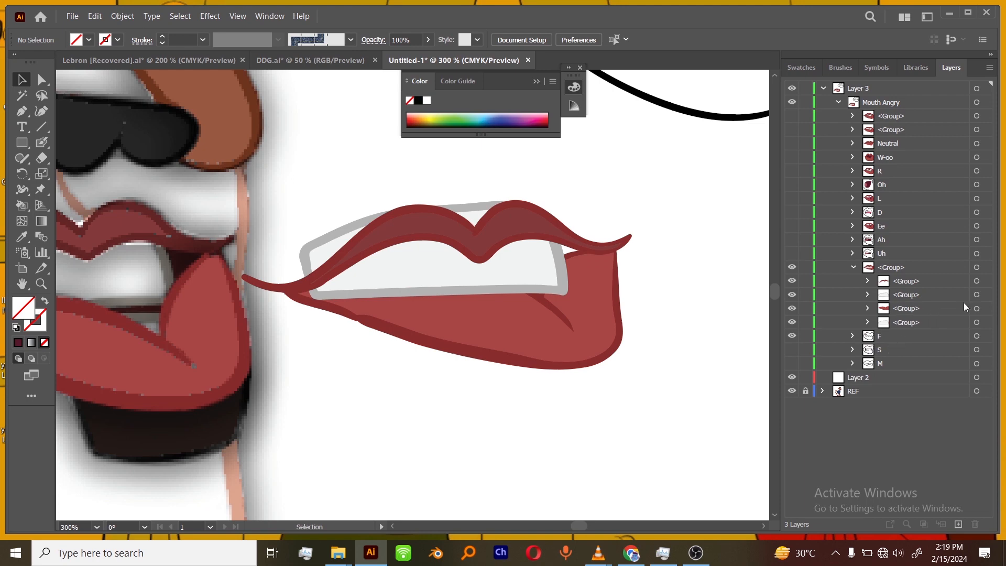
- Lock the mouth copy and sample the dark red lip outline colour for the Blob Brush
{"action": "left_click", "coordinate": [806, 267]}
{"action": "left_click", "coordinate": [21, 237]}
{"action": "left_click", "coordinate": [408, 204]}
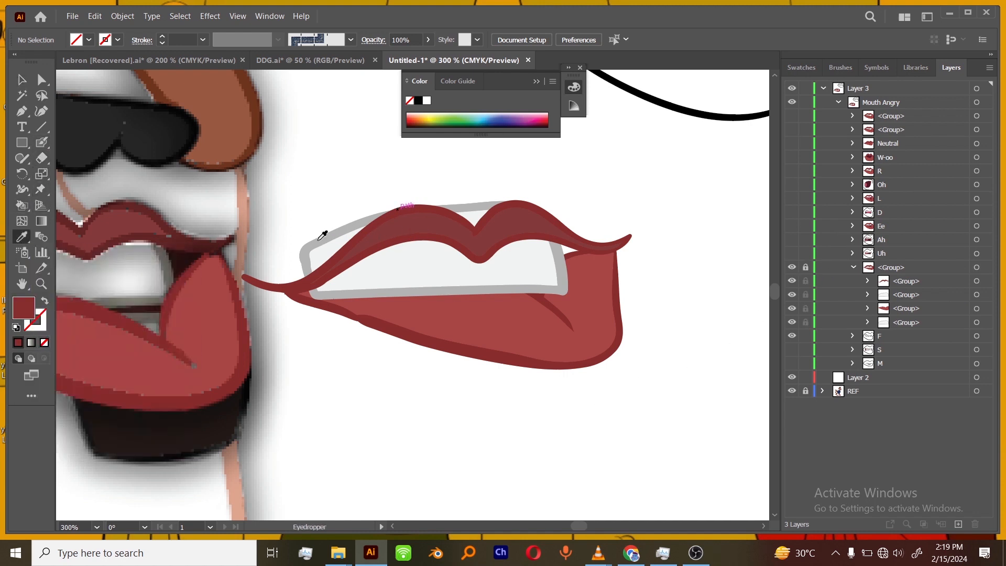
{"action": "left_click", "coordinate": [42, 142]}
{"action": "key", "text": "ctrl+equal"}
{"action": "key", "text": "ctrl+equal"}
{"action": "left_click_drag", "start_coordinate": [537, 394], "coordinate": [439, 391]}
{"action": "mouse_move", "coordinate": [358, 284]}
{"action": "left_mouse_down"}
{"action": "mouse_move", "coordinate": [381, 269]}
{"action": "mouse_move", "coordinate": [474, 299]}
{"action": "left_mouse_up"}
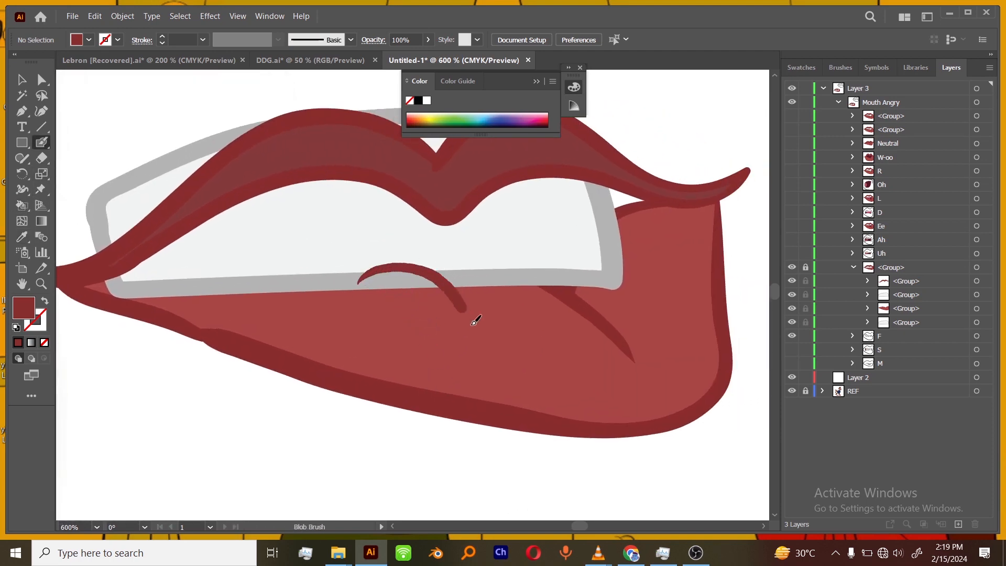
{"action": "key", "text": "ctrl+z"}
{"action": "mouse_move", "coordinate": [363, 283]}
{"action": "left_mouse_down"}
{"action": "mouse_move", "coordinate": [397, 250]}
{"action": "mouse_move", "coordinate": [475, 296]}
{"action": "left_mouse_up"}
{"action": "key", "text": "ctrl+z"}
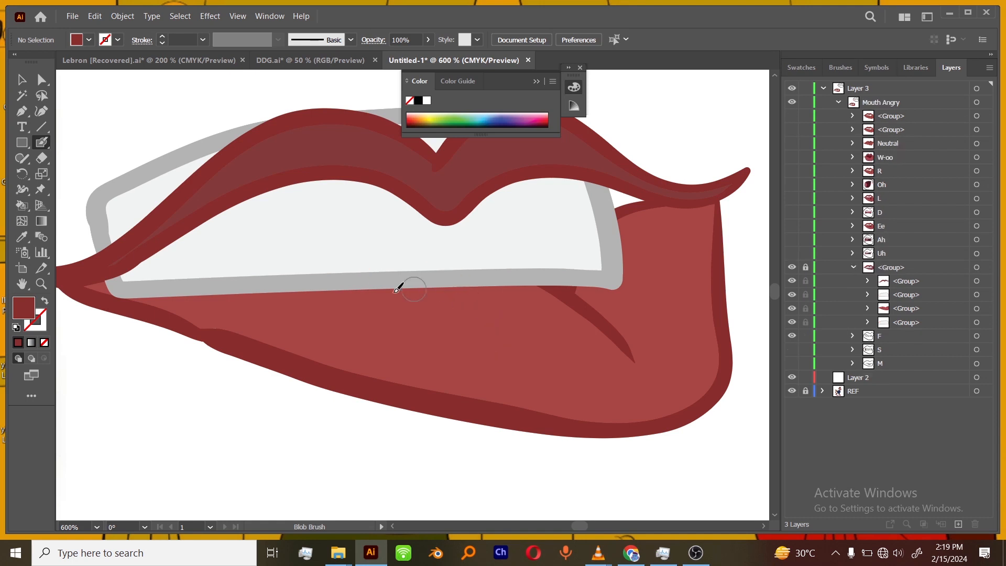
- Paint five dark red curved folds along the lower lip's upper edge, overlapping the bottom of the teeth
{"action": "mouse_move", "coordinate": [363, 298]}
{"action": "left_mouse_down"}
{"action": "mouse_move", "coordinate": [455, 292]}
{"action": "mouse_move", "coordinate": [500, 334]}
{"action": "mouse_move", "coordinate": [483, 283]}
{"action": "mouse_move", "coordinate": [577, 329]}
{"action": "left_mouse_up"}
{"action": "key", "text": "ctrl+z"}
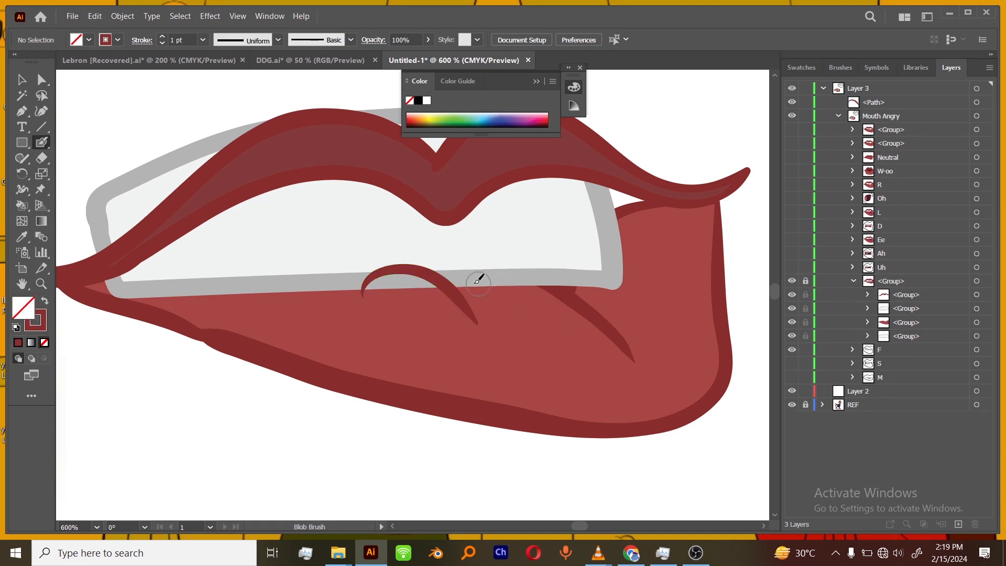
{"action": "mouse_move", "coordinate": [449, 286]}
{"action": "left_mouse_down"}
{"action": "mouse_move", "coordinate": [461, 272]}
{"action": "mouse_move", "coordinate": [536, 324]}
{"action": "left_mouse_up"}
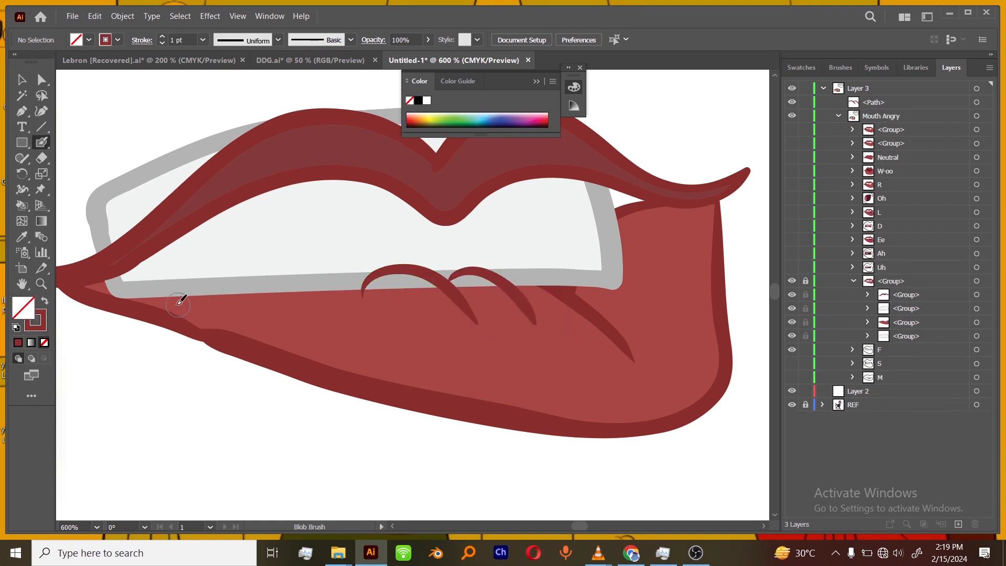
{"action": "mouse_move", "coordinate": [164, 301]}
{"action": "left_mouse_down"}
{"action": "mouse_move", "coordinate": [272, 285]}
{"action": "mouse_move", "coordinate": [300, 315]}
{"action": "mouse_move", "coordinate": [373, 319]}
{"action": "left_mouse_up"}
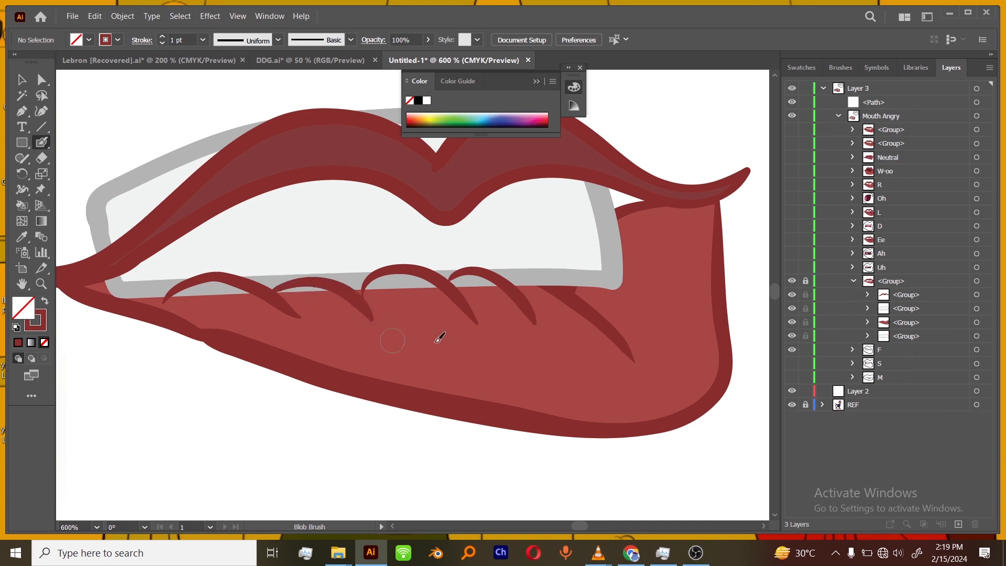
{"action": "key", "text": "ctrl+minus"}
{"action": "key", "text": "ctrl+minus"}
{"action": "key", "text": "ctrl+equal"}
{"action": "mouse_move", "coordinate": [514, 287]}
{"action": "left_mouse_down"}
{"action": "mouse_move", "coordinate": [553, 273]}
{"action": "mouse_move", "coordinate": [562, 282]}
{"action": "left_mouse_up"}
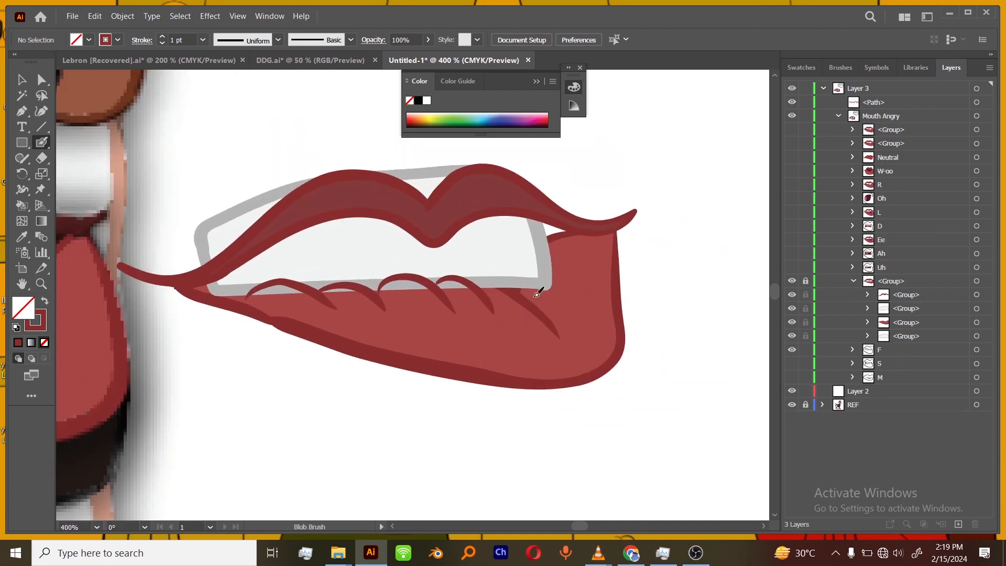
- Examine the lower lip folds in relation to the whole mouth and the reference face
{"action": "key", "text": "ctrl+minus"}
{"action": "key", "text": "ctrl+minus"}
{"action": "key", "text": "ctrl+minus"}
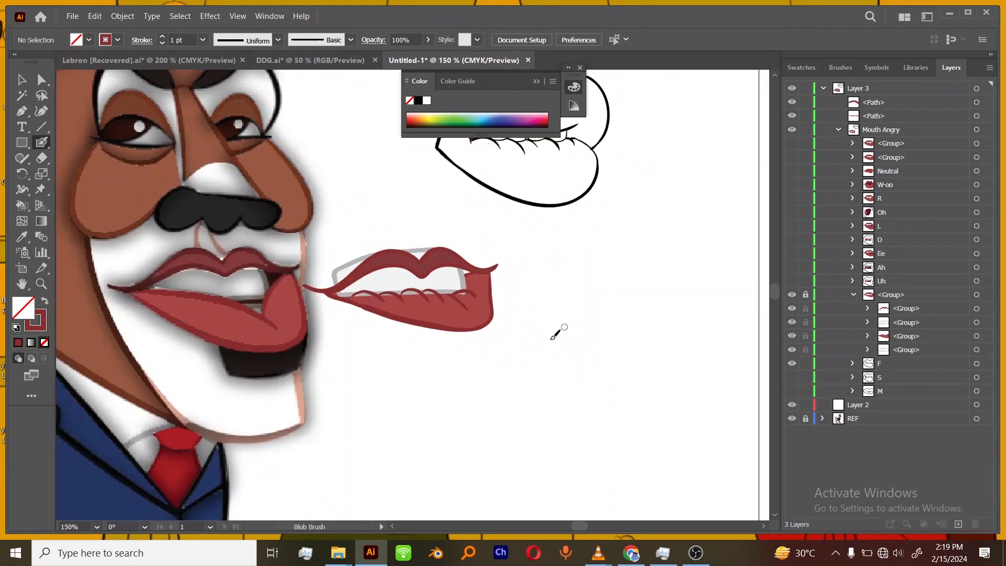
{"action": "key", "text": "ctrl+equal"}
{"action": "key", "text": "ctrl+equal"}
{"action": "key", "text": "ctrl+equal"}
{"action": "left_click_drag", "start_coordinate": [544, 341], "coordinate": [601, 382]}
{"action": "key", "text": "ctrl+minus"}
{"action": "key", "text": "ctrl+minus"}
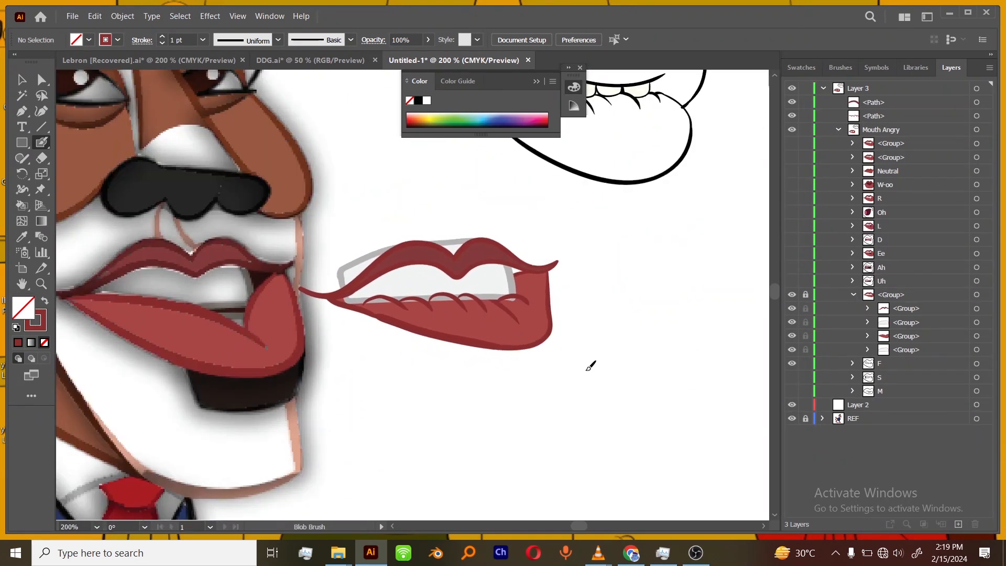
{"action": "left_click_drag", "start_coordinate": [575, 346], "coordinate": [565, 300]}
- Sample the lighter lip red and fill beneath the curved folds with the Blob Brush, covering the teeth there
{"action": "key", "text": "ctrl+equal"}
{"action": "key", "text": "ctrl+equal"}
{"action": "key", "text": "ctrl+equal"}
{"action": "left_click_drag", "start_coordinate": [533, 377], "coordinate": [569, 346]}
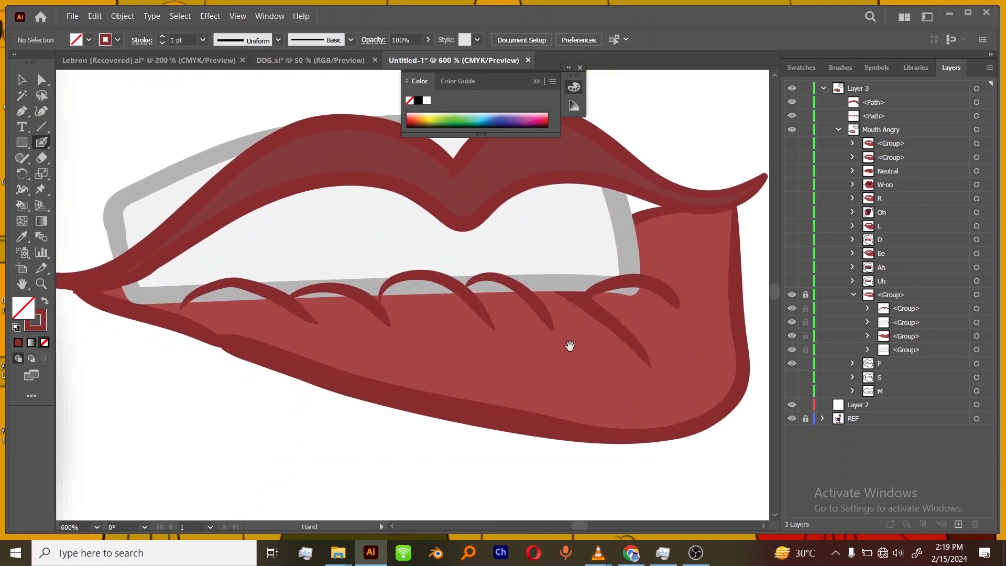
{"action": "left_click", "coordinate": [22, 238]}
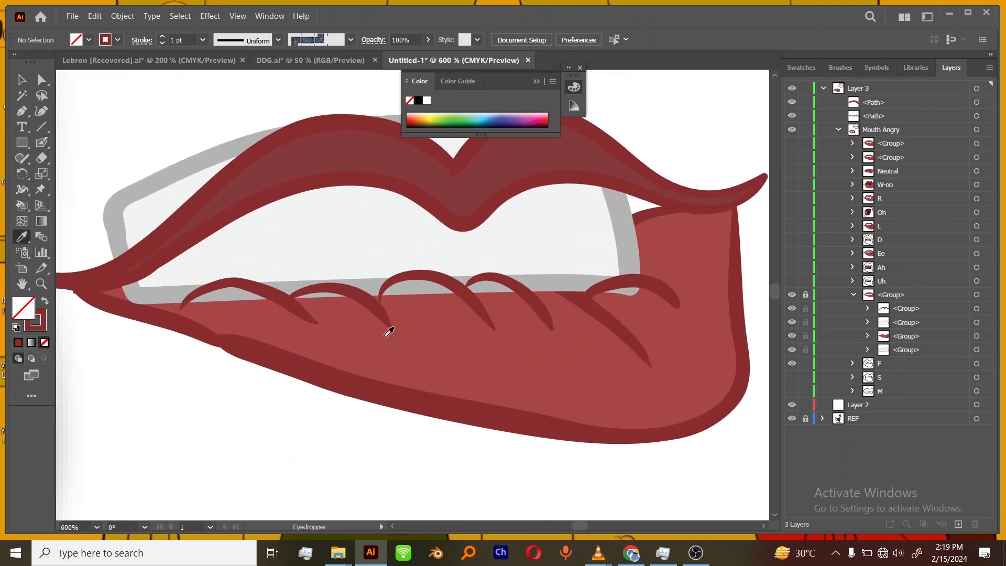
{"action": "left_click", "coordinate": [386, 336]}
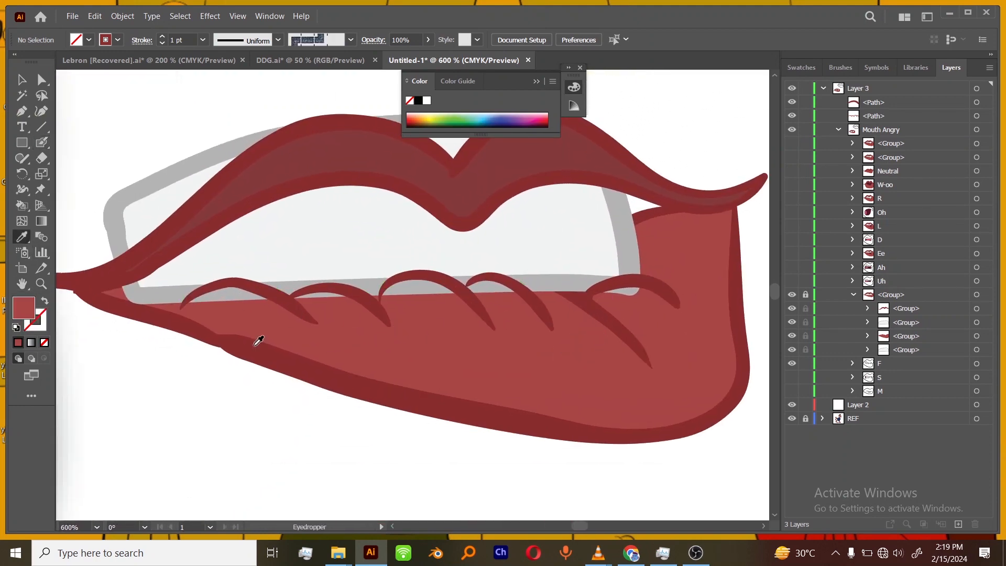
{"action": "left_click", "coordinate": [43, 144]}
{"action": "mouse_move", "coordinate": [193, 305]}
{"action": "left_mouse_down"}
{"action": "mouse_move", "coordinate": [185, 307]}
{"action": "mouse_move", "coordinate": [212, 287]}
{"action": "mouse_move", "coordinate": [244, 284]}
{"action": "mouse_move", "coordinate": [280, 300]}
{"action": "mouse_move", "coordinate": [209, 309]}
{"action": "left_mouse_up"}
{"action": "mouse_move", "coordinate": [309, 309]}
{"action": "left_mouse_down"}
{"action": "mouse_move", "coordinate": [350, 297]}
{"action": "mouse_move", "coordinate": [372, 315]}
{"action": "mouse_move", "coordinate": [390, 325]}
{"action": "left_mouse_up"}
{"action": "mouse_move", "coordinate": [404, 280]}
{"action": "left_mouse_down"}
{"action": "mouse_move", "coordinate": [442, 282]}
{"action": "mouse_move", "coordinate": [460, 297]}
{"action": "mouse_move", "coordinate": [397, 296]}
{"action": "left_mouse_up"}
{"action": "mouse_move", "coordinate": [469, 285]}
{"action": "left_mouse_down"}
{"action": "mouse_move", "coordinate": [495, 278]}
{"action": "mouse_move", "coordinate": [526, 296]}
{"action": "mouse_move", "coordinate": [485, 288]}
{"action": "left_mouse_up"}
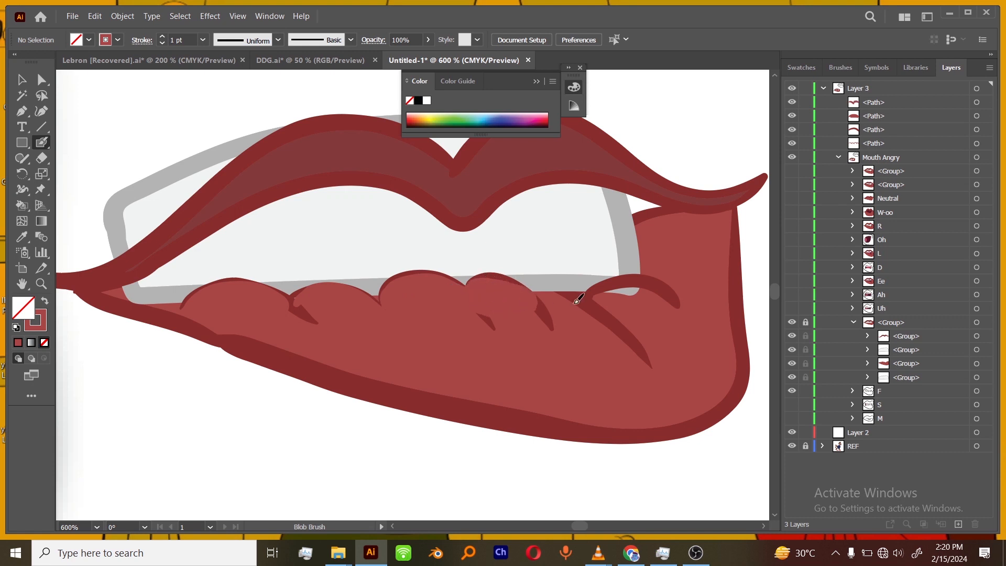
{"action": "mouse_move", "coordinate": [602, 290]}
{"action": "left_mouse_down"}
{"action": "mouse_move", "coordinate": [640, 287]}
{"action": "mouse_move", "coordinate": [678, 304]}
{"action": "left_mouse_up"}
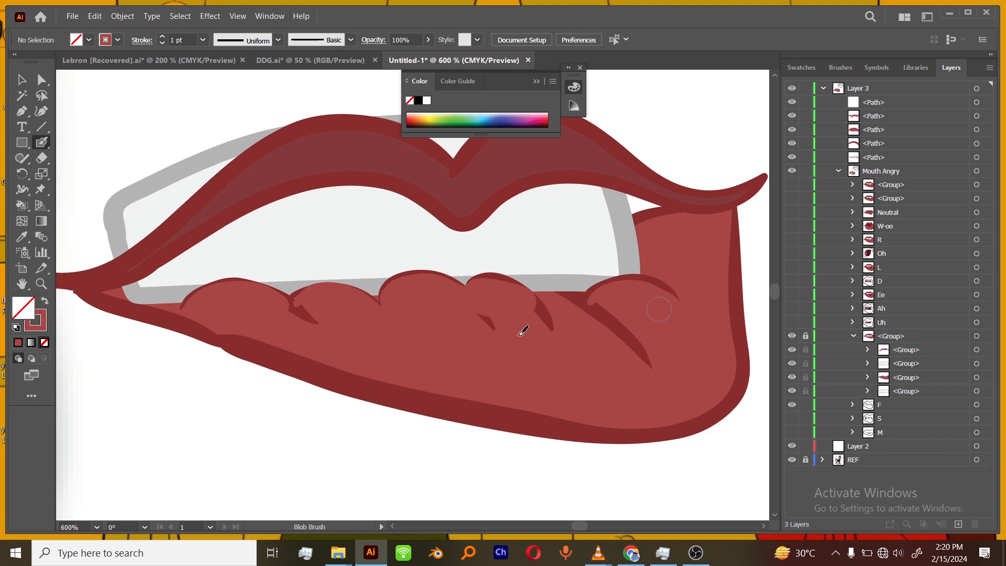
- Group the three light red fill paths on the lower lip and move the group beneath the dark fold outlines
{"action": "left_click", "coordinate": [22, 79]}
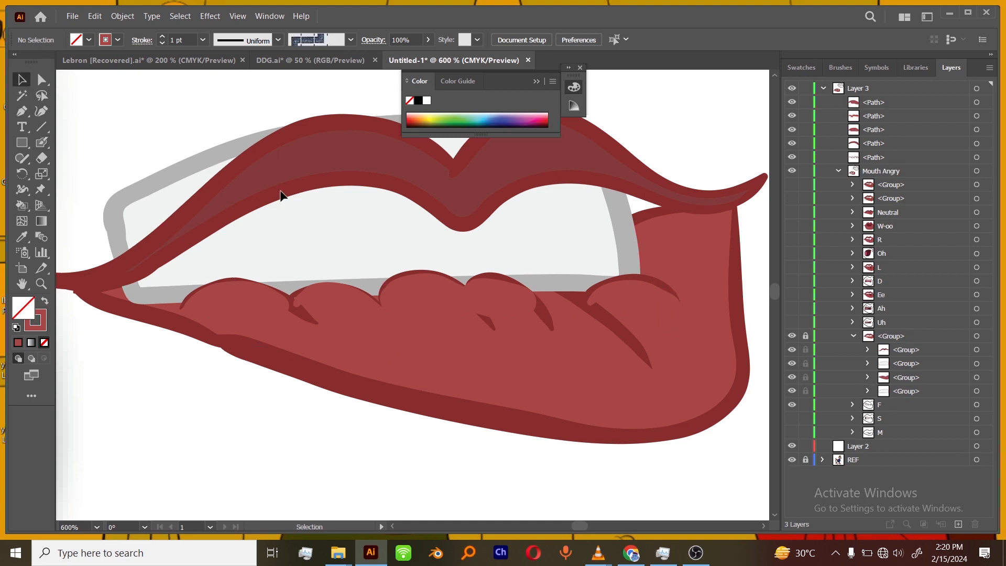
{"action": "left_click", "coordinate": [978, 103]}
{"action": "left_click", "coordinate": [978, 115], "text": "shift"}
{"action": "left_click", "coordinate": [978, 129], "text": "shift"}
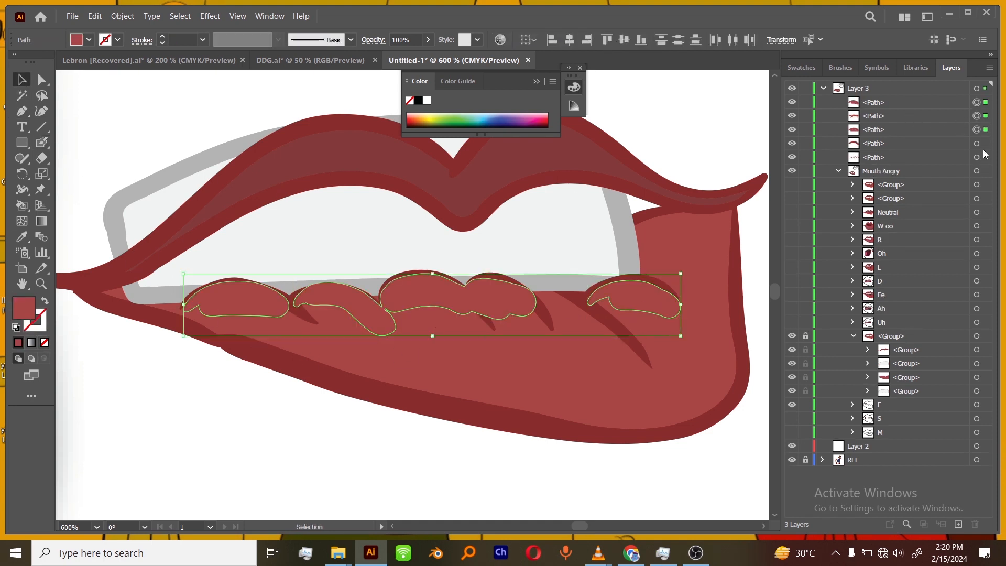
{"action": "left_click", "coordinate": [978, 143], "text": "shift"}
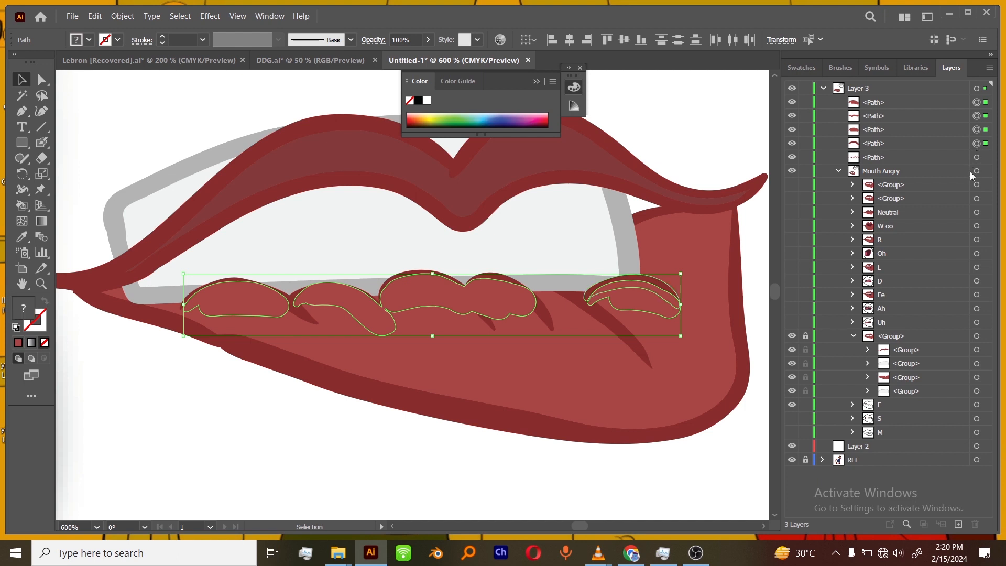
{"action": "left_click", "coordinate": [978, 143]}
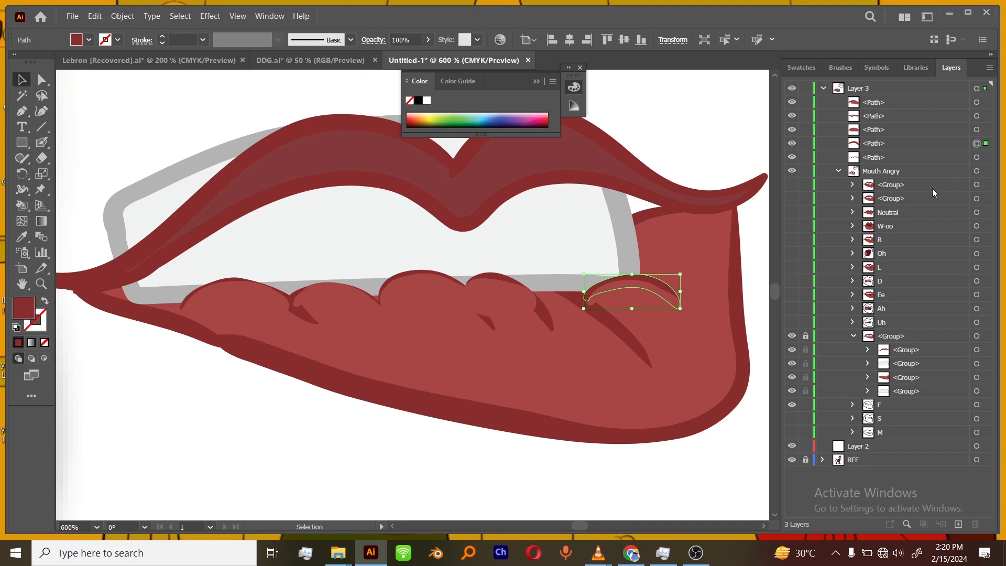
{"action": "left_click", "coordinate": [792, 144]}
{"action": "left_click", "coordinate": [793, 144]}
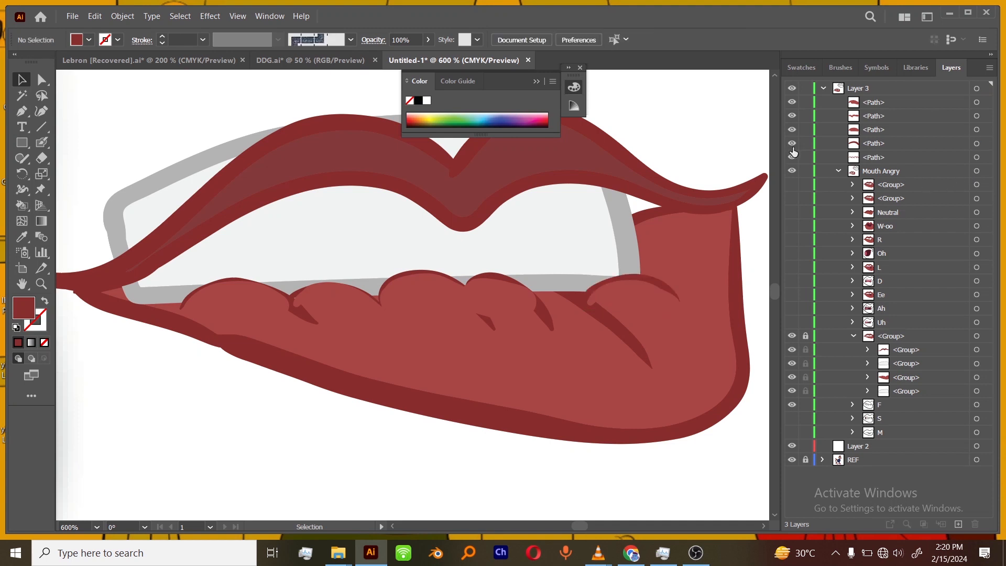
{"action": "left_click", "coordinate": [978, 130]}
{"action": "left_click", "coordinate": [978, 102], "text": "shift"}
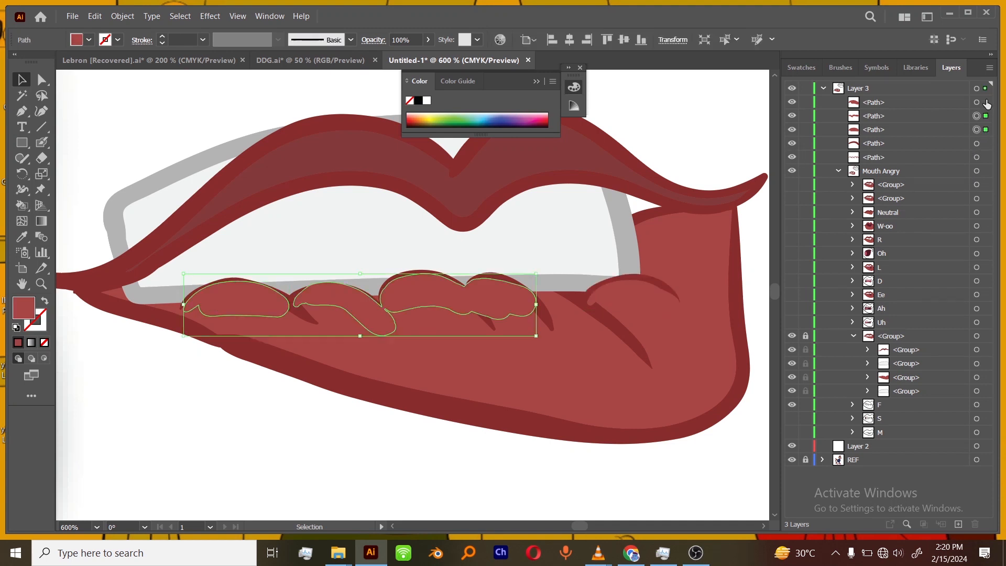
{"action": "left_click", "coordinate": [978, 116], "text": "shift"}
{"action": "key", "text": "ctrl+g"}
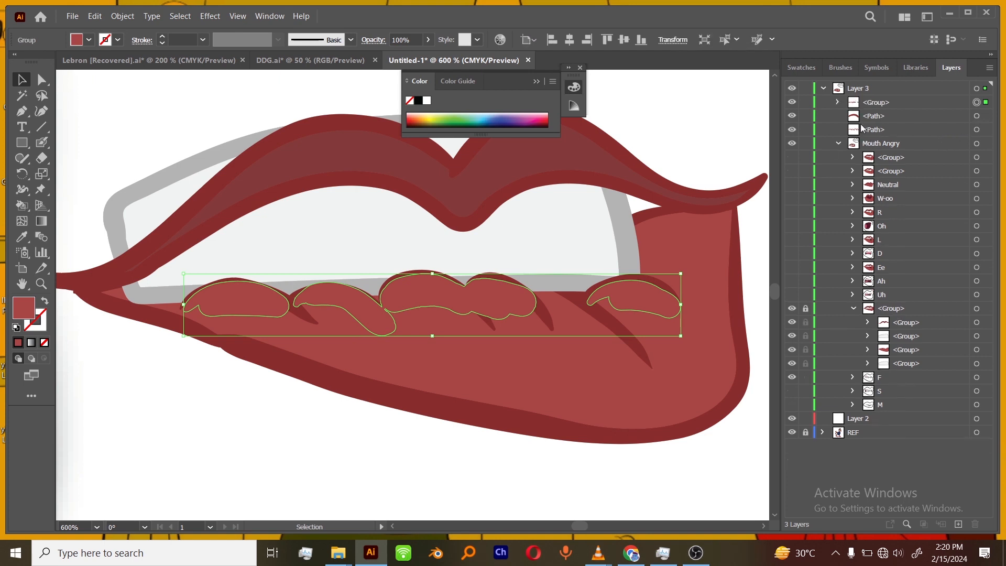
{"action": "left_click_drag", "start_coordinate": [879, 116], "coordinate": [877, 144]}
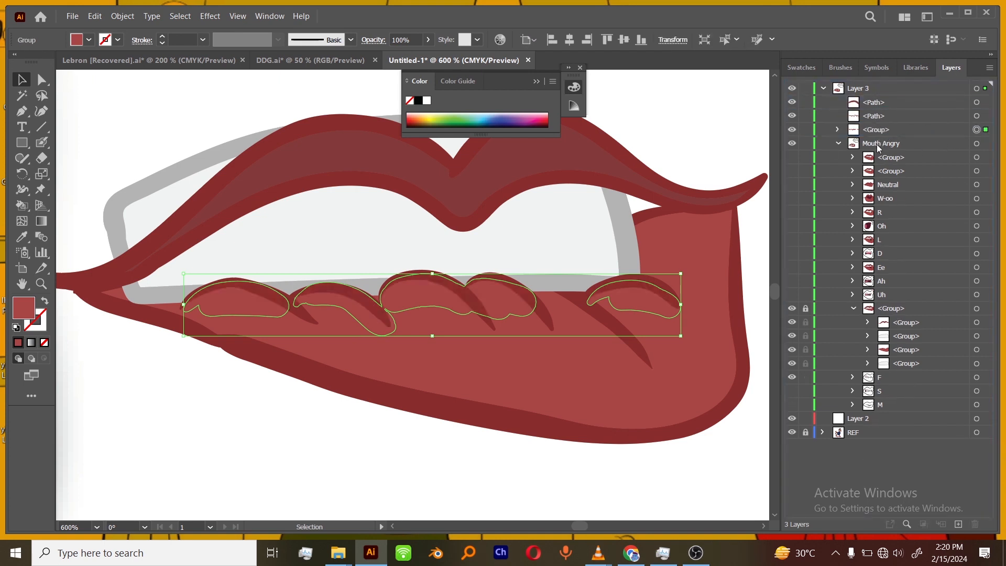
- Paint lighter lip red over the grey teeth outline at the lower lip's left corner with the Blob Brush
{"action": "left_click", "coordinate": [499, 462]}
{"action": "key", "text": "ctrl+minus"}
{"action": "key", "text": "ctrl+minus"}
{"action": "key", "text": "ctrl+minus"}
{"action": "left_click_drag", "start_coordinate": [559, 428], "coordinate": [556, 437]}
{"action": "key", "text": "ctrl+plus"}
{"action": "key", "text": "ctrl+plus"}
{"action": "key", "text": "ctrl+plus"}
{"action": "key", "text": "ctrl+plus"}
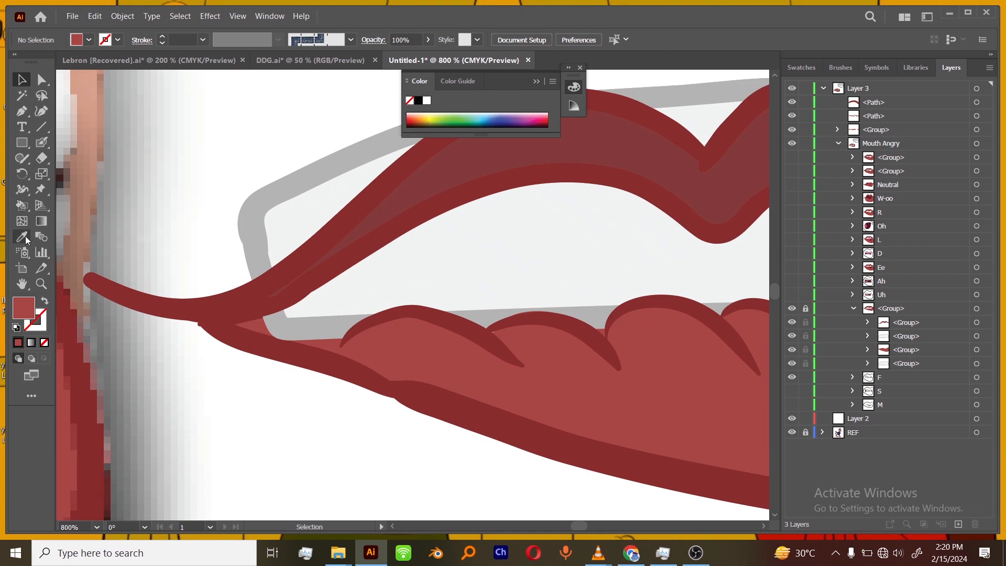
{"action": "left_click", "coordinate": [22, 237]}
{"action": "key", "text": "shift+b"}
{"action": "mouse_move", "coordinate": [265, 318]}
{"action": "left_mouse_down"}
{"action": "mouse_move", "coordinate": [335, 334]}
{"action": "mouse_move", "coordinate": [270, 328]}
{"action": "mouse_move", "coordinate": [306, 333]}
{"action": "left_mouse_up"}
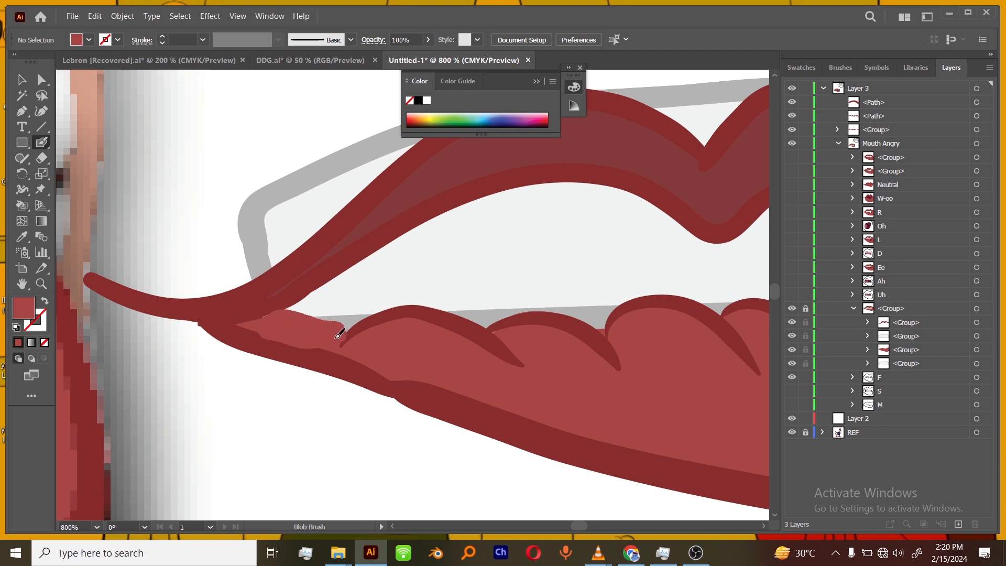
{"action": "left_click_drag", "start_coordinate": [337, 336], "coordinate": [336, 340]}
- Examine the filled lower lip against the whole mouth and the reference face
{"action": "key", "text": "ctrl+minus"}
{"action": "key", "text": "ctrl+minus"}
{"action": "key", "text": "ctrl+minus"}
{"action": "key", "text": "ctrl+minus"}
{"action": "key", "text": "ctrl+minus"}
{"action": "key", "text": "ctrl+equal"}
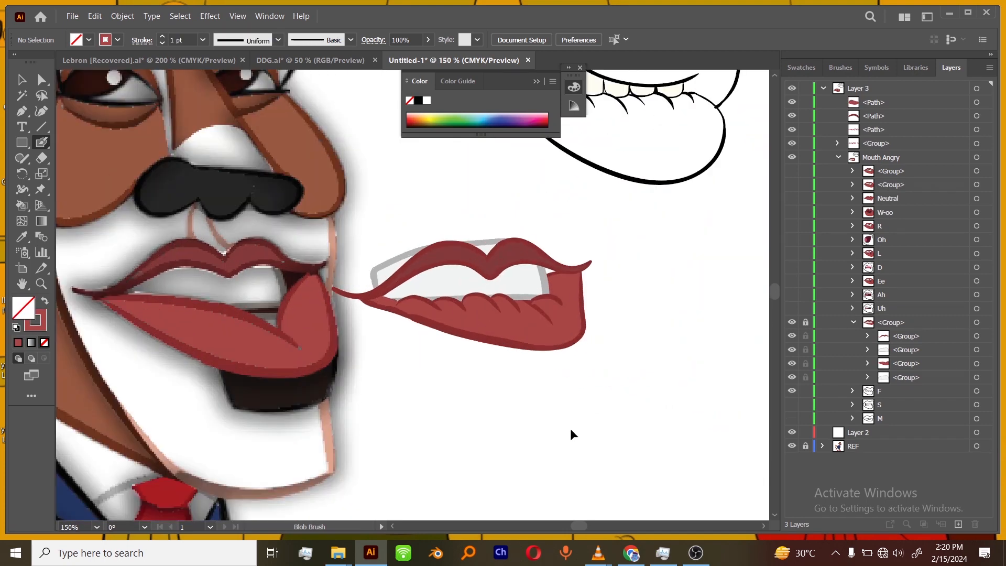
{"action": "key", "text": "ctrl+equal"}
{"action": "mouse_move", "coordinate": [581, 437]}
{"action": "left_mouse_down"}
{"action": "mouse_move", "coordinate": [524, 451]}
{"action": "mouse_move", "coordinate": [552, 458]}
{"action": "mouse_move", "coordinate": [523, 462]}
{"action": "left_mouse_up"}
{"action": "key", "text": "ctrl+equal"}
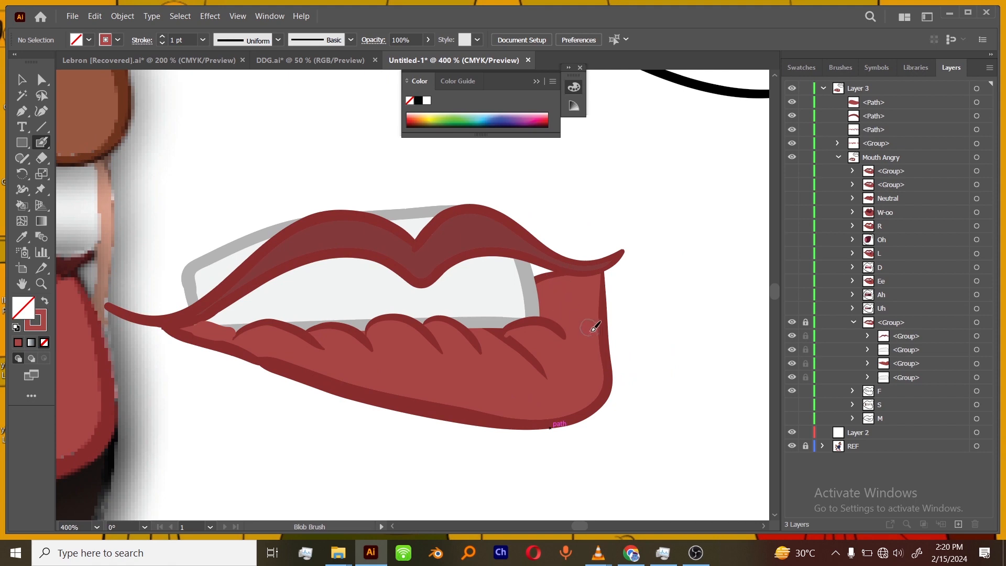
{"action": "key", "text": "ctrl+minus"}
{"action": "key", "text": "ctrl+minus"}
{"action": "key", "text": "ctrl+plus"}
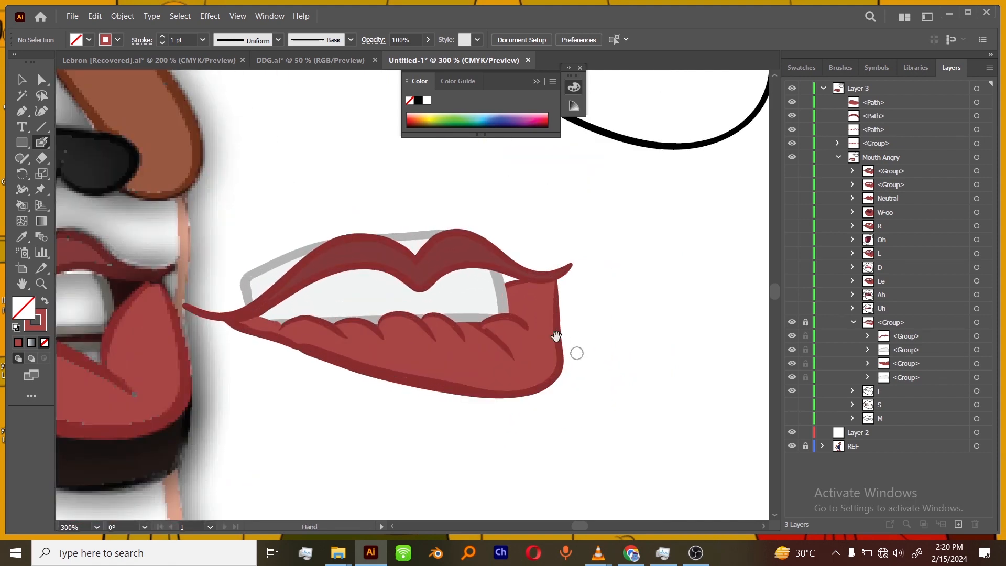
- Sample the dark maroon from the line-drawn F mouth, paint the gap right of the teeth, and place that path at the mouth group's bottom
{"action": "scroll", "coordinate": [575, 353], "scroll_direction": "up", "scroll_amount": 4}
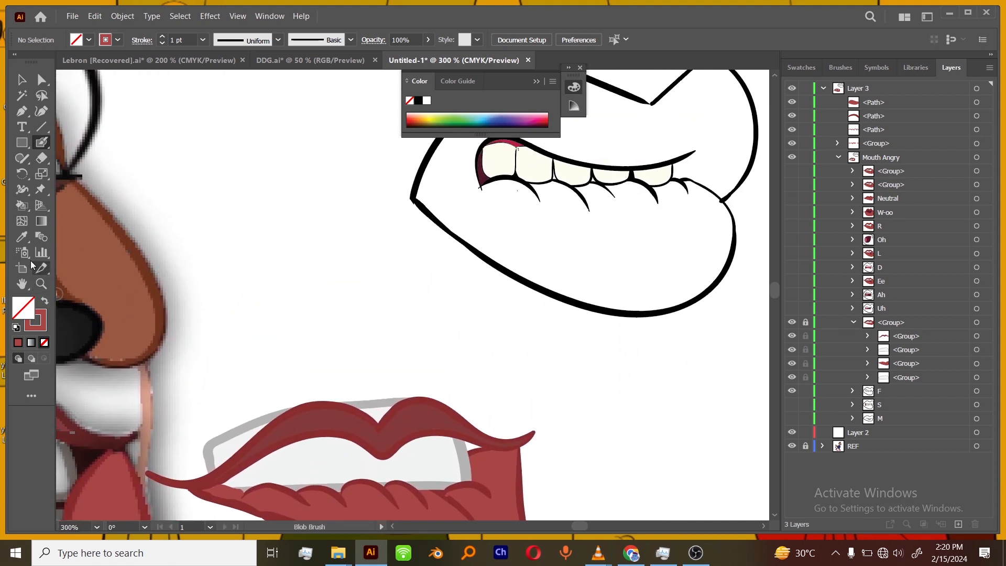
{"action": "key", "text": "i"}
{"action": "left_click", "coordinate": [487, 174]}
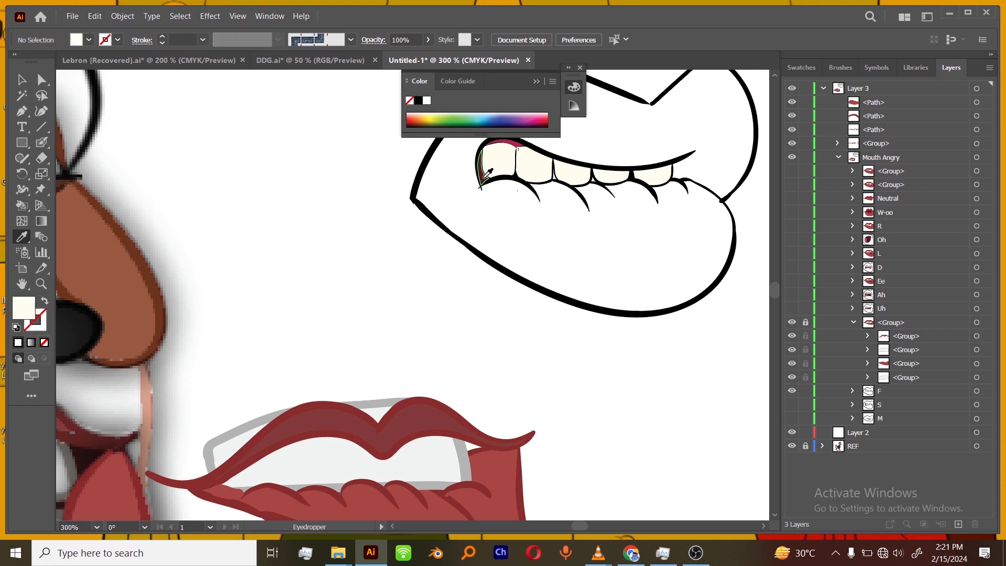
{"action": "left_click", "coordinate": [483, 178]}
{"action": "mouse_move", "coordinate": [487, 441]}
{"action": "left_mouse_down"}
{"action": "mouse_move", "coordinate": [456, 265]}
{"action": "mouse_move", "coordinate": [443, 256]}
{"action": "mouse_move", "coordinate": [459, 269]}
{"action": "left_mouse_up"}
{"action": "key", "text": "ctrl+plus"}
{"action": "left_click", "coordinate": [45, 144]}
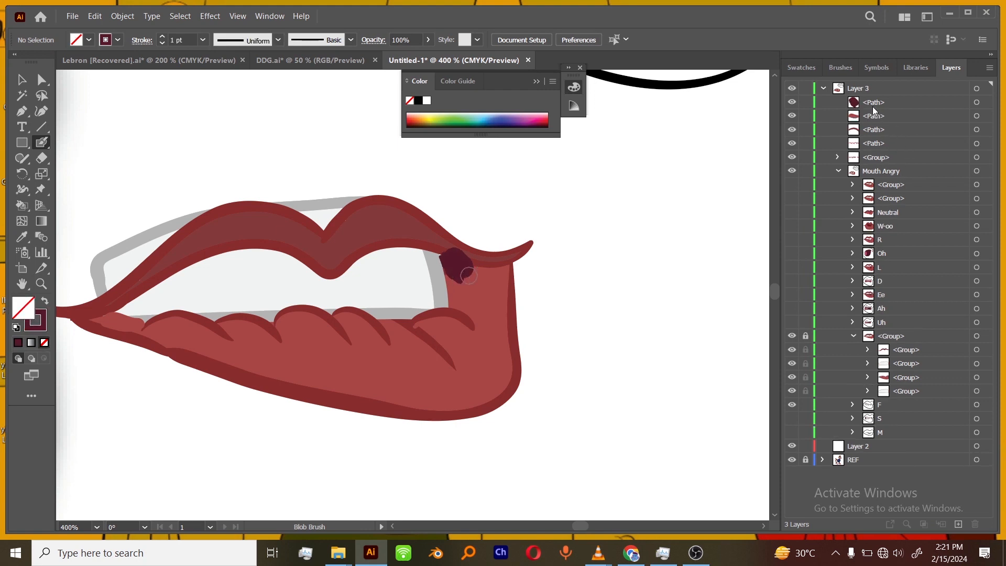
{"action": "left_click_drag", "start_coordinate": [876, 107], "coordinate": [902, 404]}
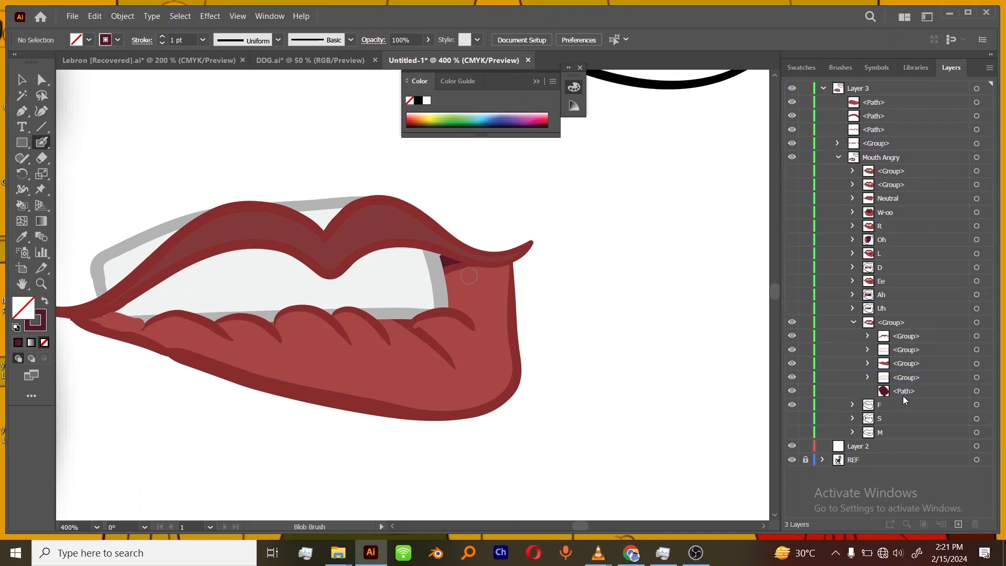
- Group the lower lip folds with their light red fills and place the group just below the top group in the mouth copy
{"action": "left_click", "coordinate": [880, 106]}
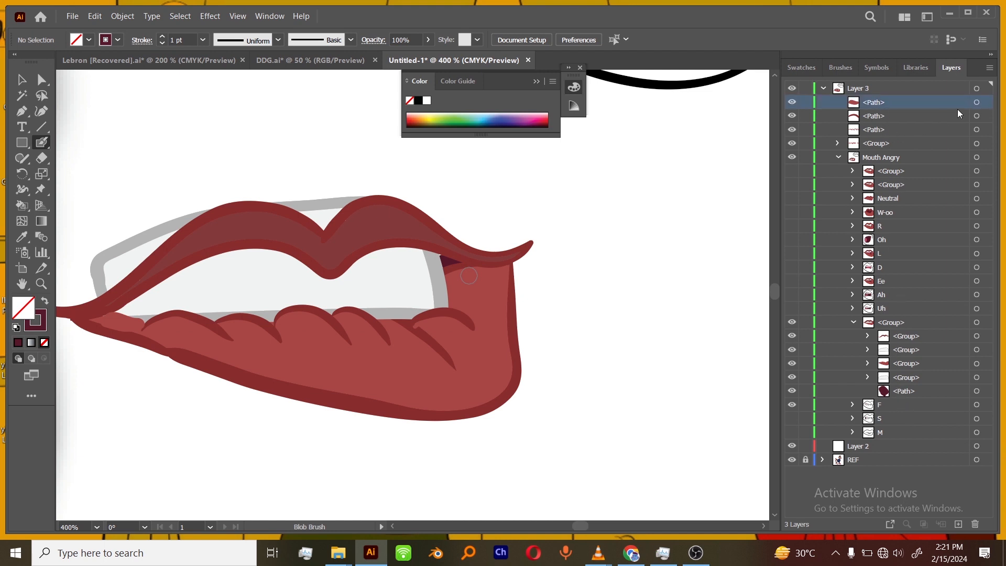
{"action": "left_click", "coordinate": [978, 102]}
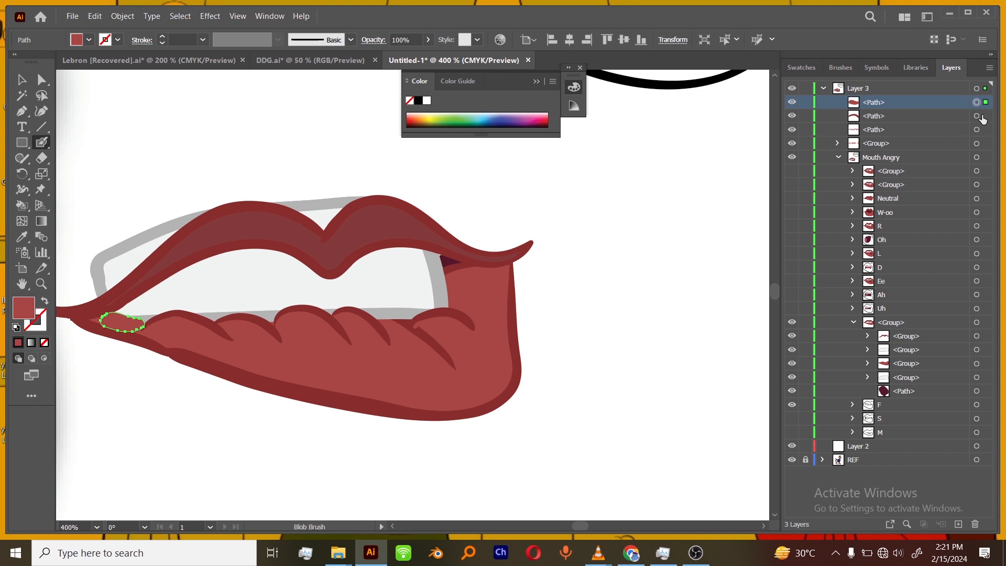
{"action": "left_click", "coordinate": [979, 130], "text": "shift"}
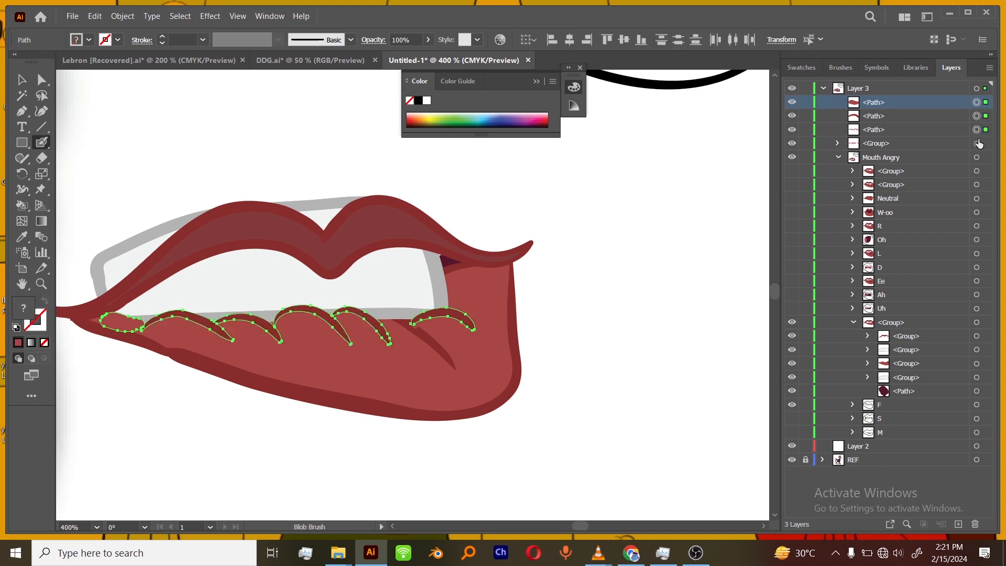
{"action": "left_click", "coordinate": [978, 144], "text": "shift"}
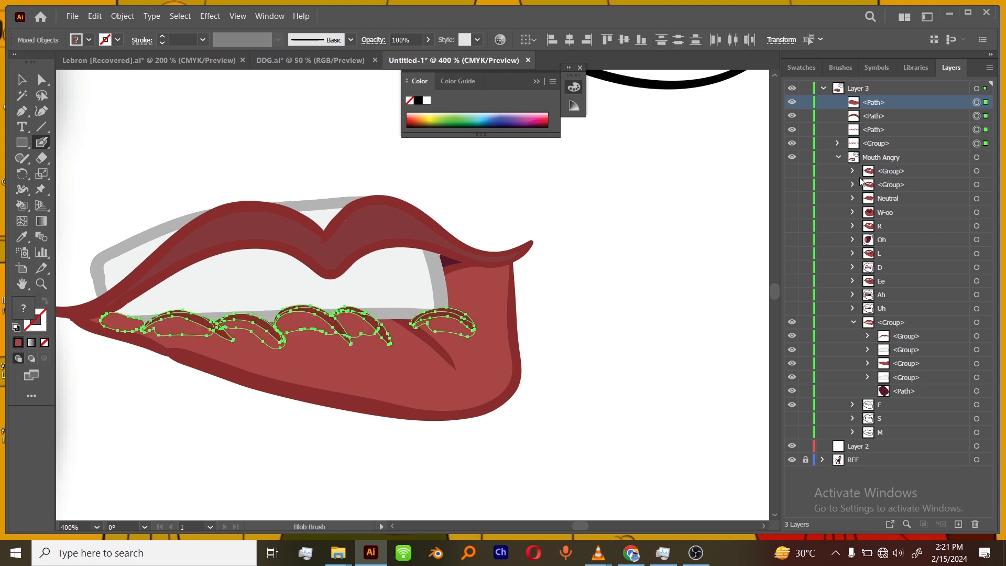
{"action": "left_click", "coordinate": [882, 144], "text": "shift"}
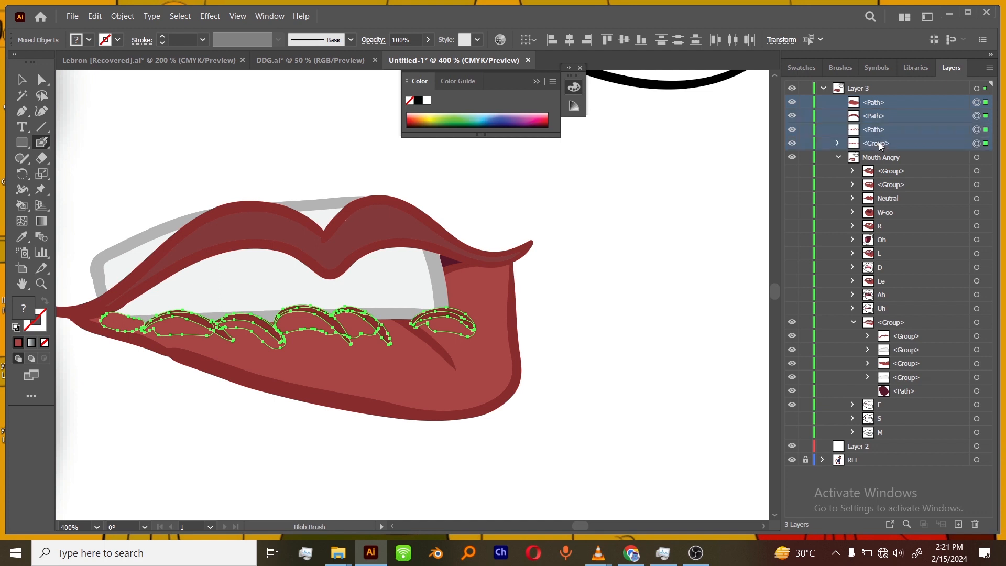
{"action": "key", "text": "ctrl+g"}
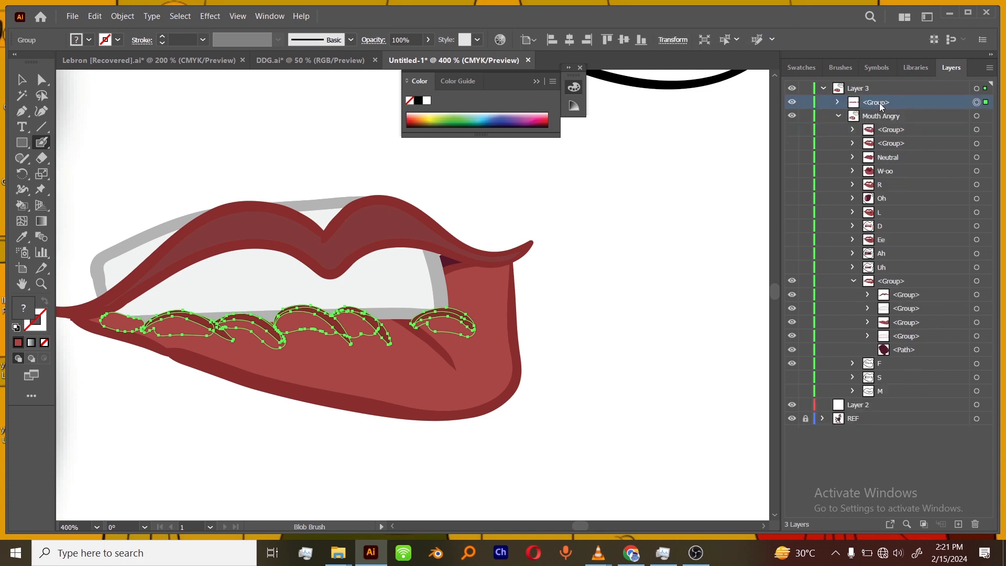
{"action": "left_click", "coordinate": [911, 295]}
{"action": "mouse_move", "coordinate": [912, 299]}
{"action": "left_mouse_down"}
{"action": "mouse_move", "coordinate": [913, 314]}
{"action": "mouse_move", "coordinate": [915, 301]}
{"action": "left_mouse_up"}
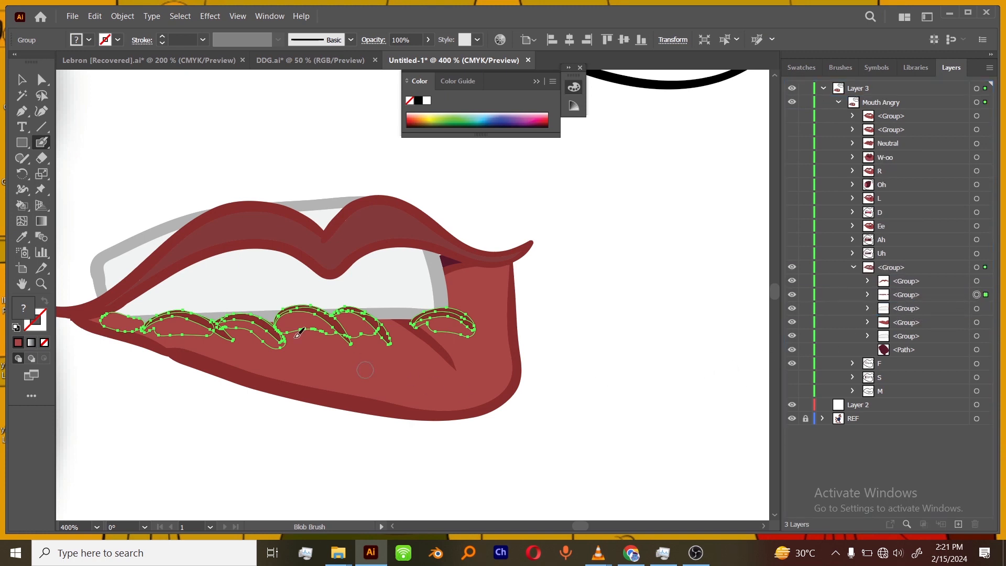
- Examine the finished F mouth beside the line drawing and the reference face
{"action": "key", "text": "v"}
{"action": "left_click", "coordinate": [684, 319]}
{"action": "key", "text": "ctrl+minus"}
{"action": "key", "text": "ctrl+minus"}
{"action": "key", "text": "ctrl+minus"}
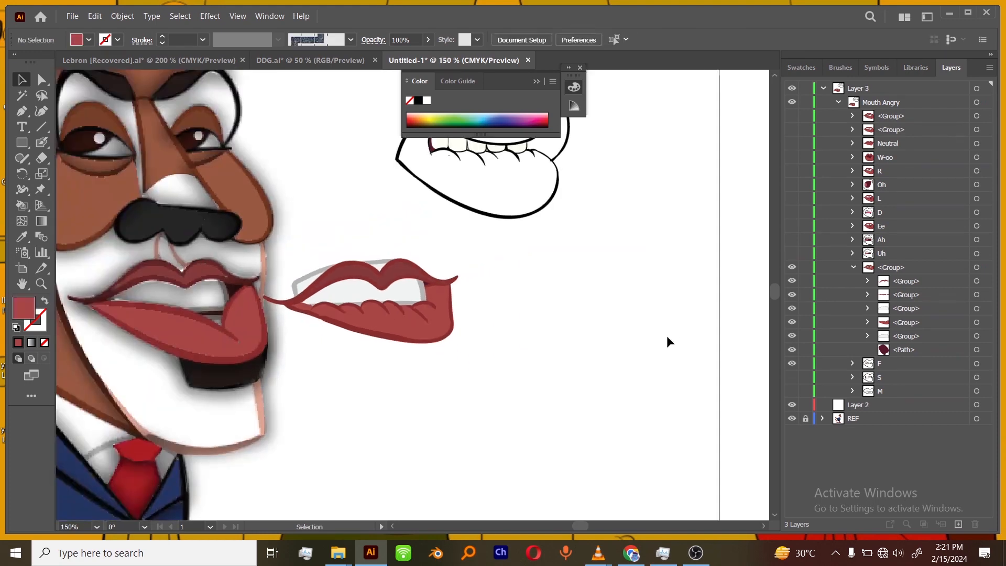
{"action": "key", "text": "ctrl+minus"}
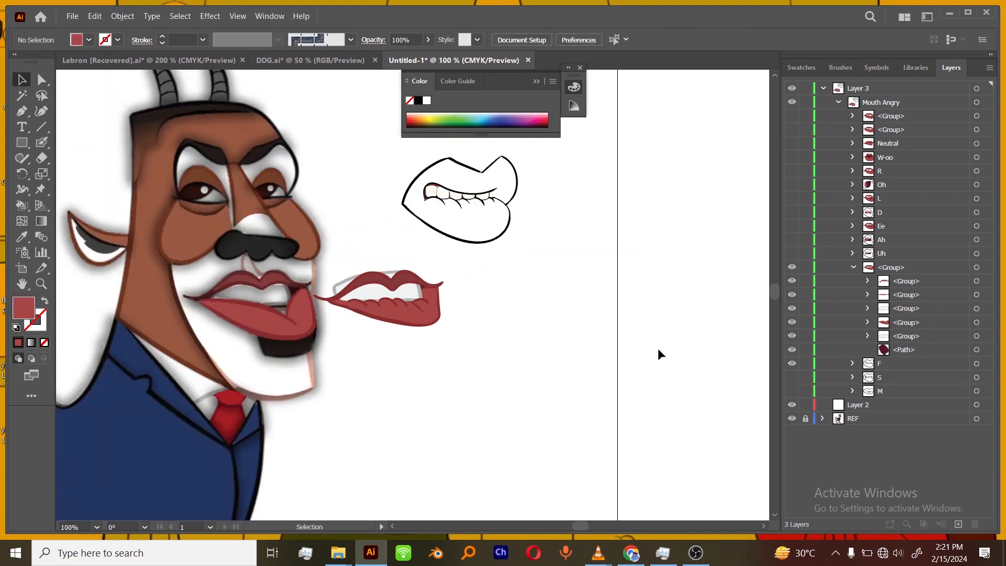
{"action": "key", "text": "ctrl+plus"}
{"action": "key", "text": "ctrl+plus"}
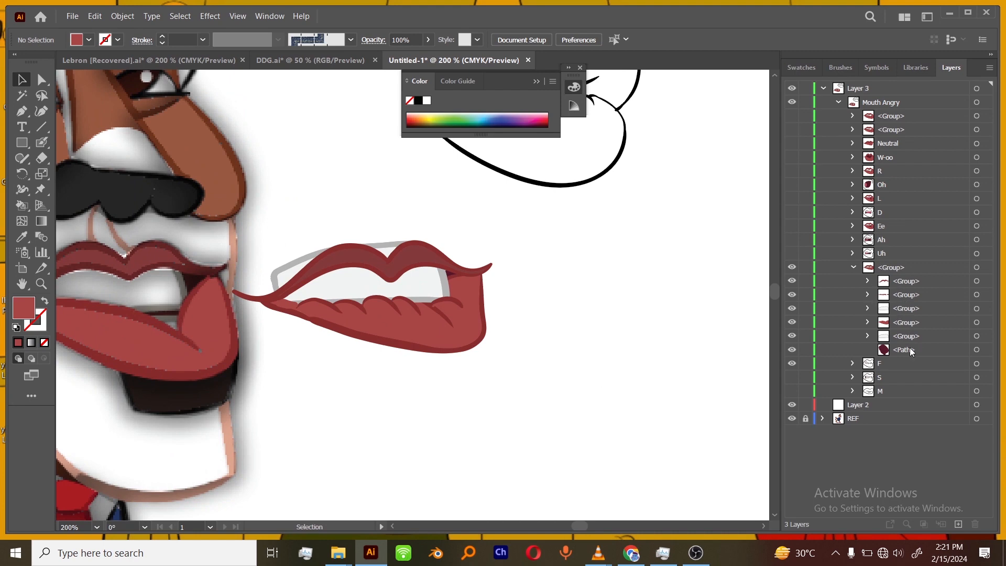
- Move the coloured mouth group into F and delete the old line-drawn path and Live Paint object there
{"action": "left_click", "coordinate": [853, 268]}
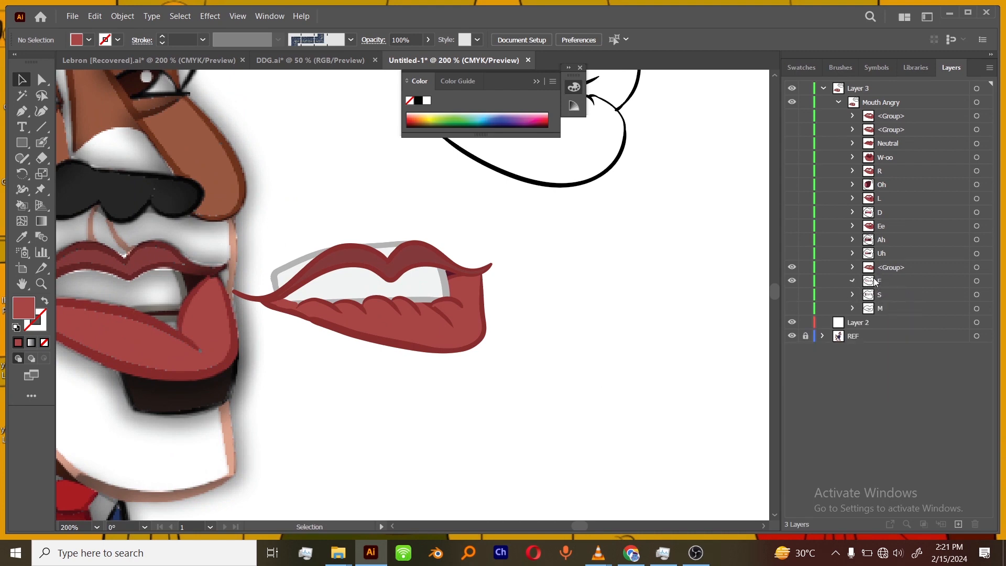
{"action": "left_click", "coordinate": [853, 281]}
{"action": "left_click", "coordinate": [904, 295]}
{"action": "left_click", "coordinate": [909, 309], "text": "shift"}
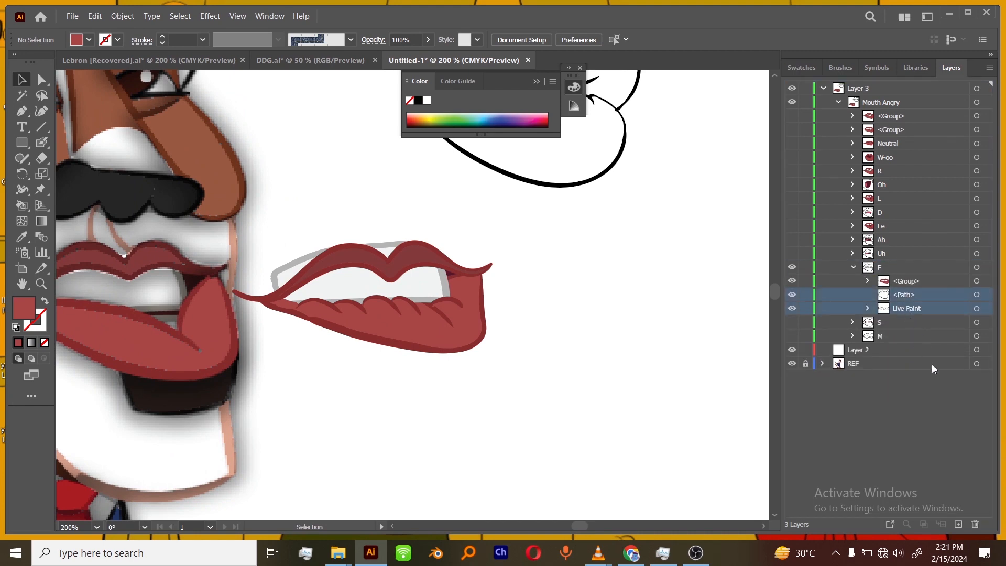
{"action": "left_click", "coordinate": [978, 523]}
{"action": "left_click", "coordinate": [854, 268]}
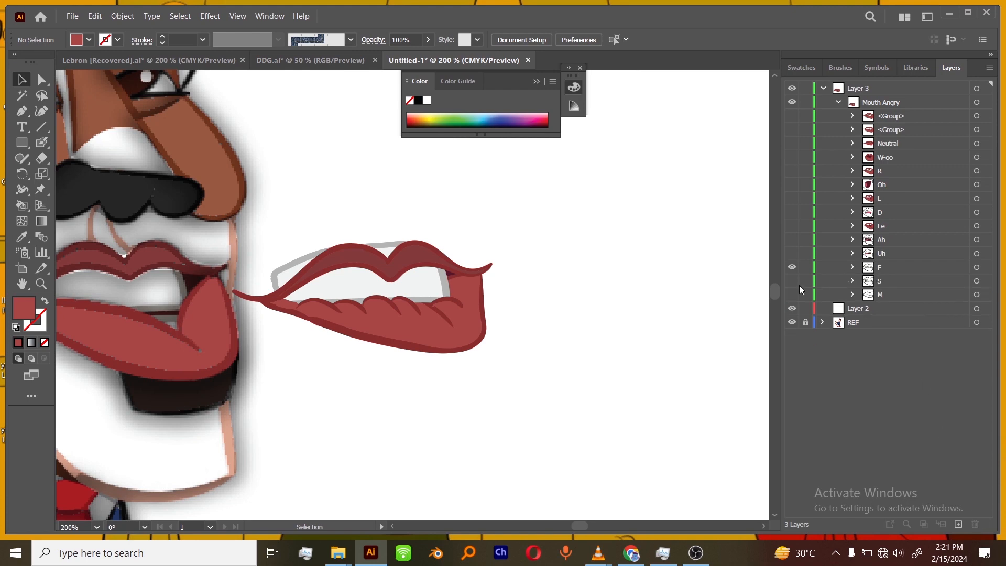
- Hide the F mouth and show the S line drawing together with the coloured R mouth
{"action": "left_click", "coordinate": [792, 281]}
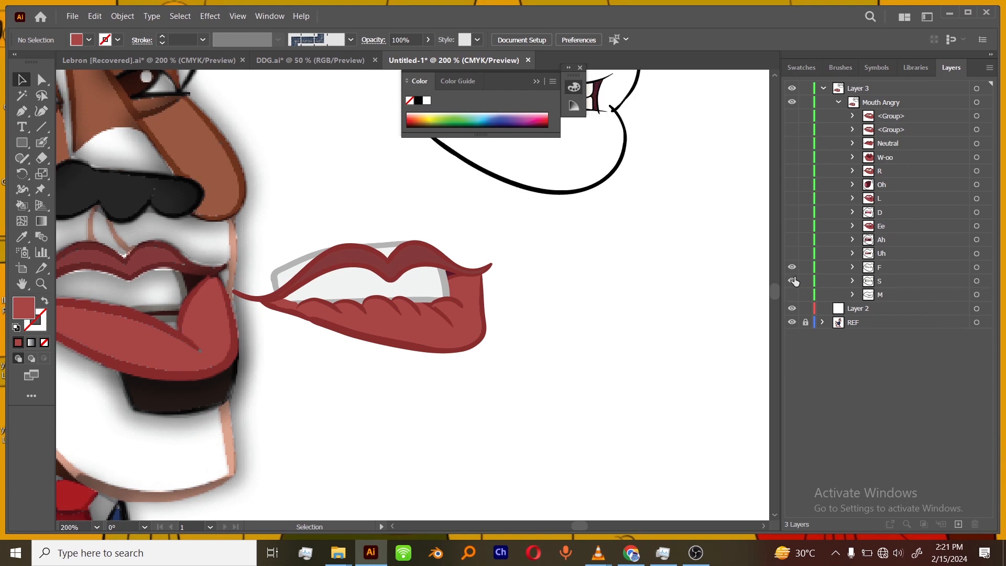
{"action": "left_click", "coordinate": [793, 268]}
{"action": "key", "text": "ctrl+minus"}
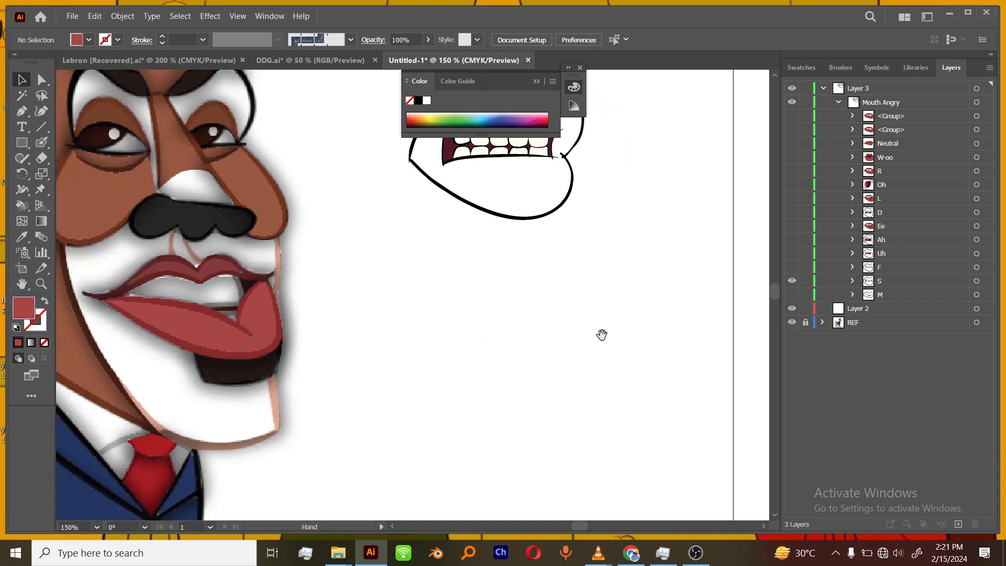
{"action": "left_click_drag", "start_coordinate": [600, 335], "coordinate": [579, 409]}
{"action": "key", "text": "ctrl+s"}
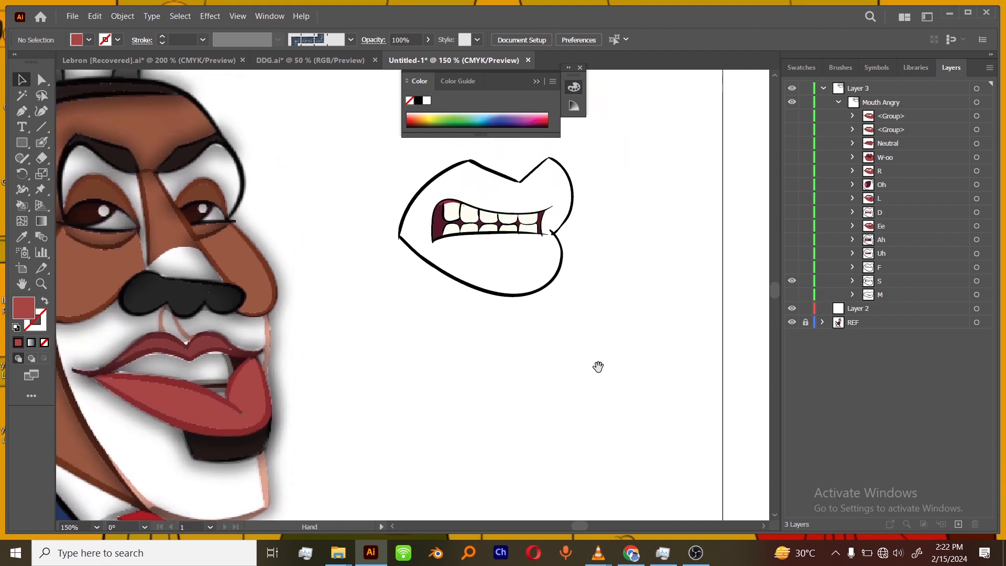
{"action": "left_click_drag", "start_coordinate": [597, 367], "coordinate": [607, 332]}
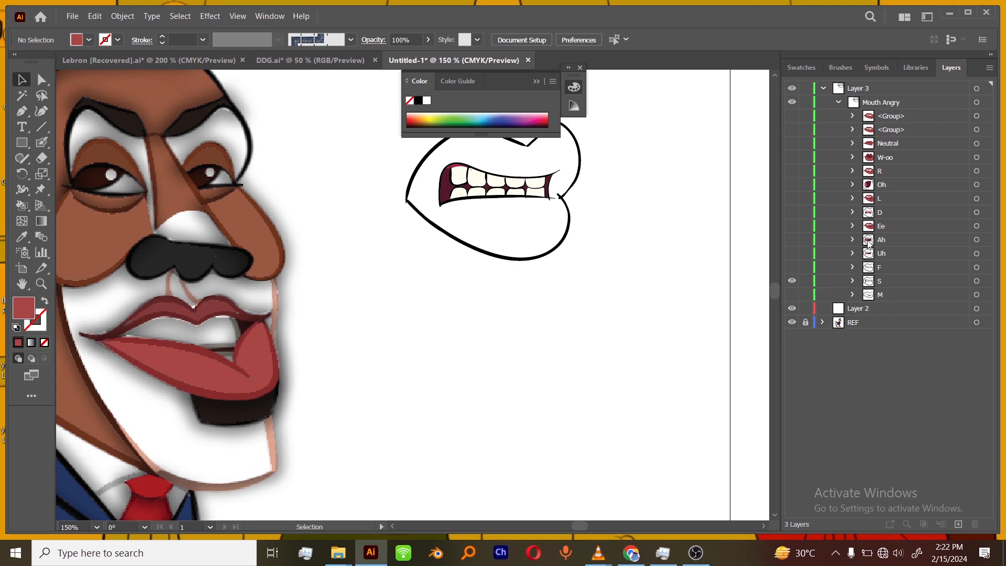
{"action": "left_click", "coordinate": [792, 171]}
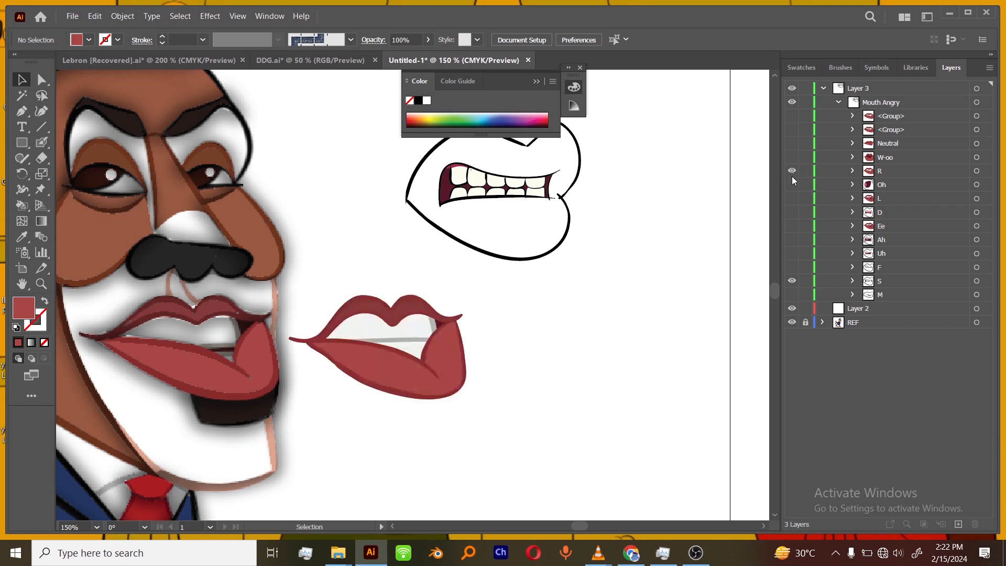
- Duplicate the coloured R mouth group to just above S, hide R, and list the parts of the copy
{"action": "left_click", "coordinate": [853, 171]}
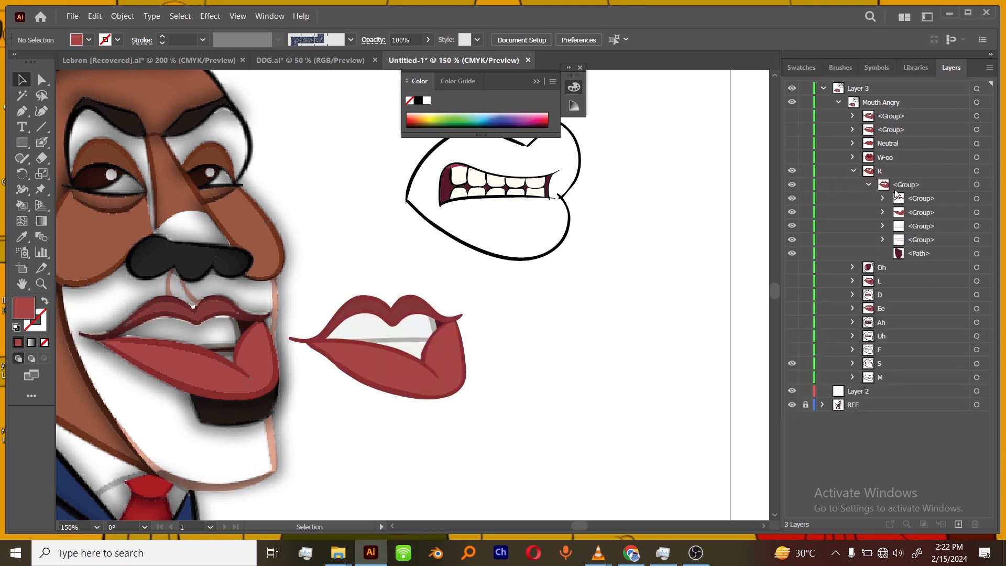
{"action": "left_click", "coordinate": [867, 185]}
{"action": "left_click", "coordinate": [904, 188]}
{"action": "left_click_drag", "start_coordinate": [905, 190], "coordinate": [892, 289]}
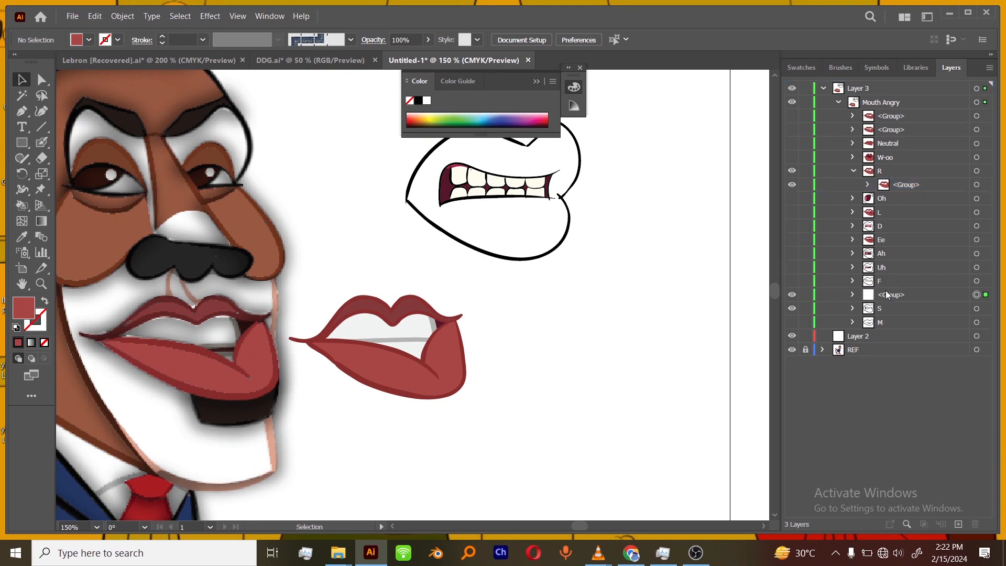
{"action": "left_click", "coordinate": [853, 171]}
{"action": "left_click", "coordinate": [792, 171]}
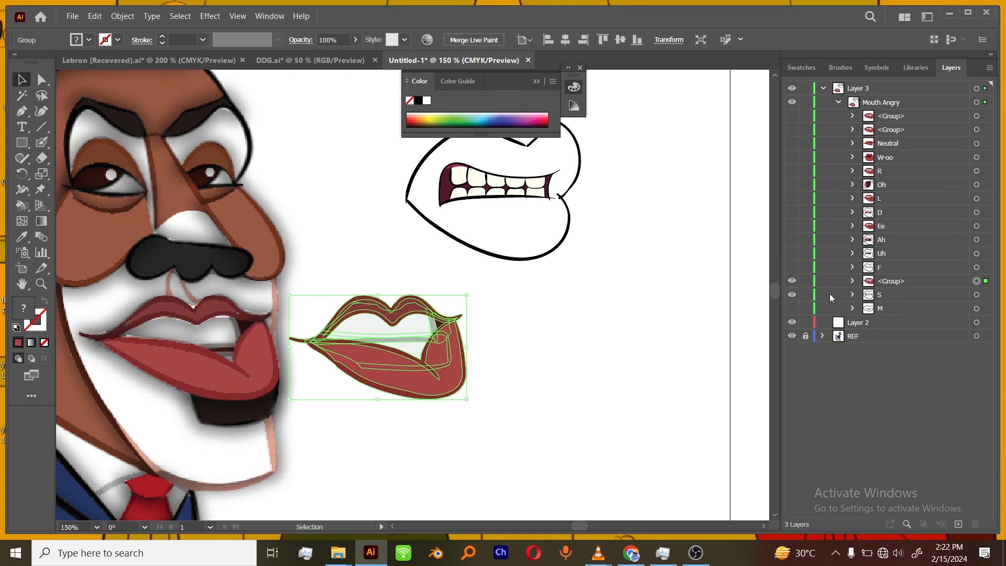
{"action": "left_click", "coordinate": [883, 286]}
{"action": "left_click", "coordinate": [853, 281]}
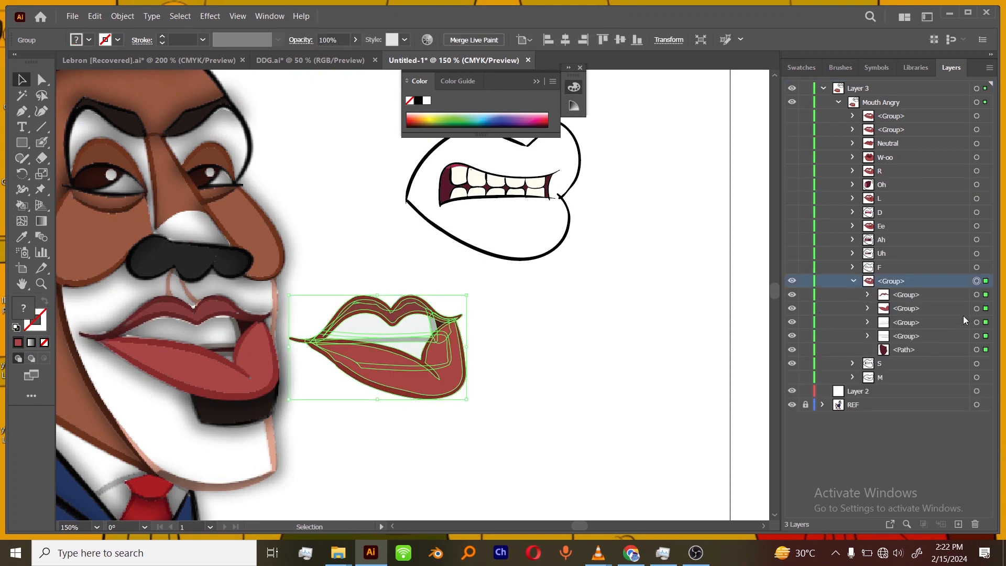
- Puppet-warp the lower lip of the mouth copy, raising the inner crease slightly and lowering the middle of its upper edge
{"action": "left_click", "coordinate": [583, 386]}
{"action": "key", "text": "ctrl+plus"}
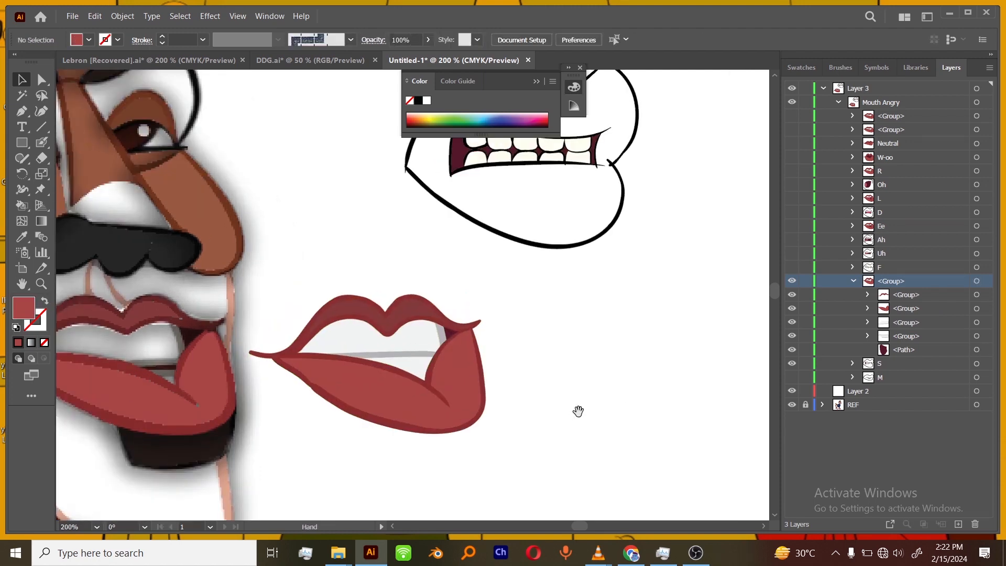
{"action": "left_click_drag", "start_coordinate": [577, 409], "coordinate": [607, 403]}
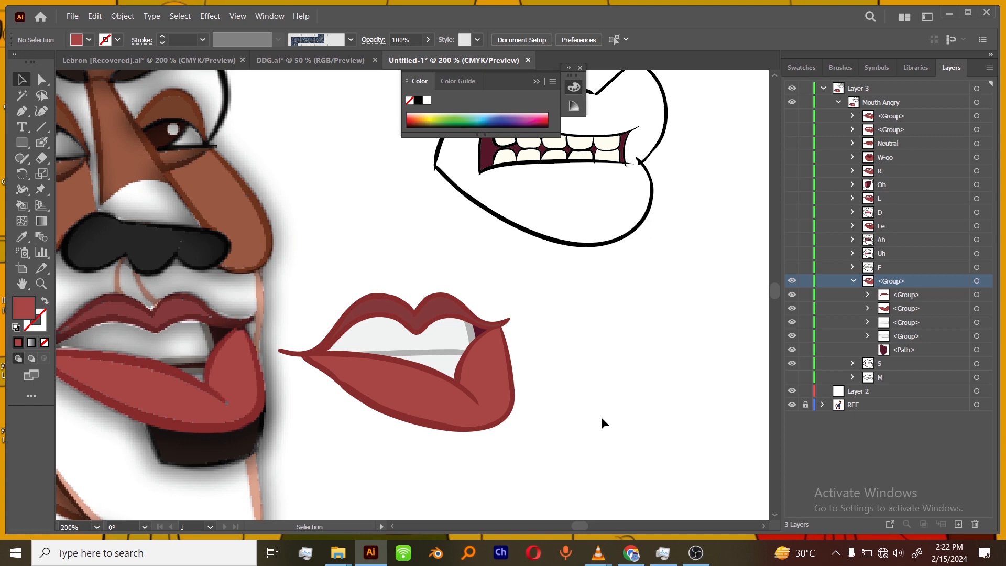
{"action": "scroll", "coordinate": [598, 409], "scroll_direction": "down", "scroll_amount": 1}
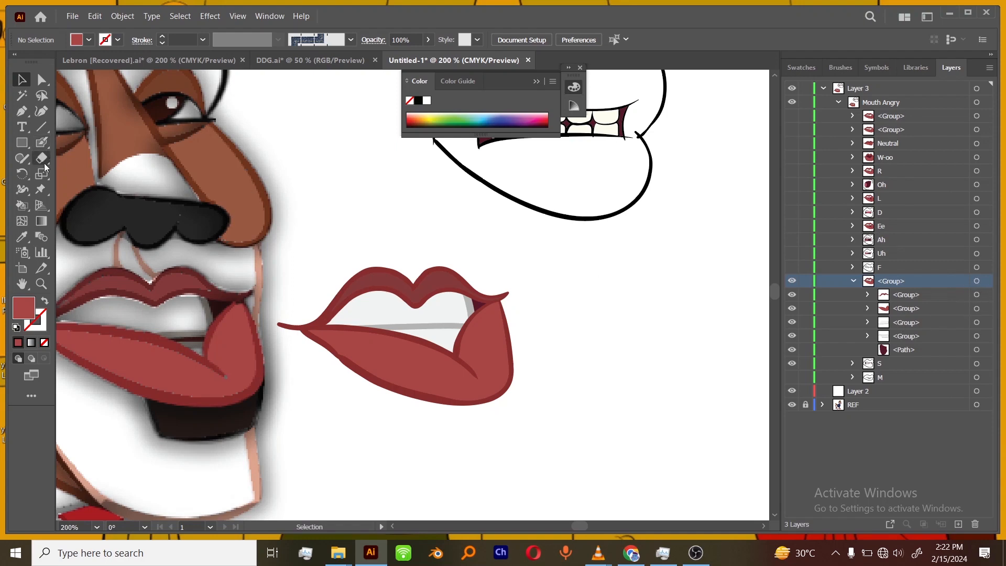
{"action": "left_click", "coordinate": [40, 190]}
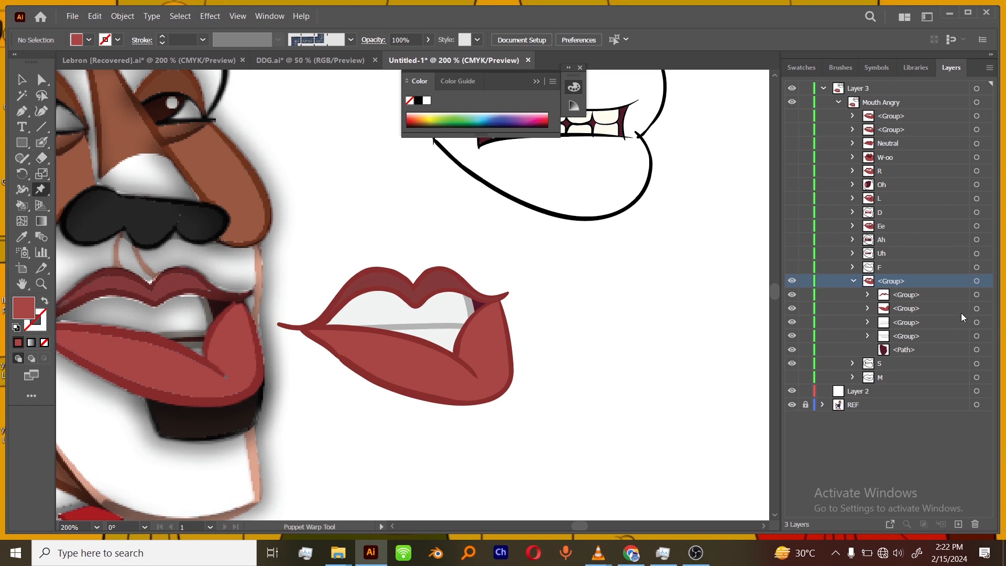
{"action": "left_click", "coordinate": [977, 308]}
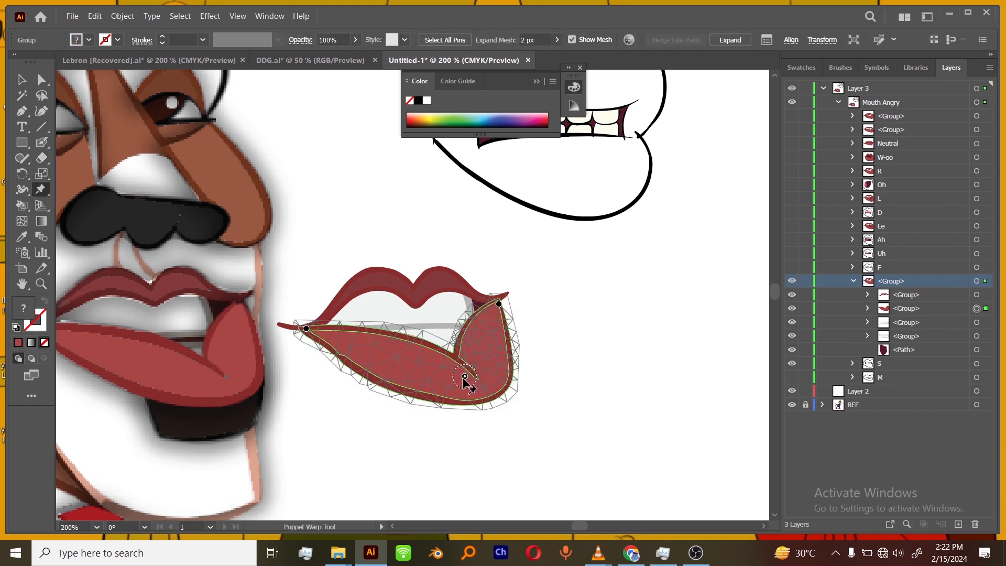
{"action": "left_click_drag", "start_coordinate": [465, 378], "coordinate": [463, 373]}
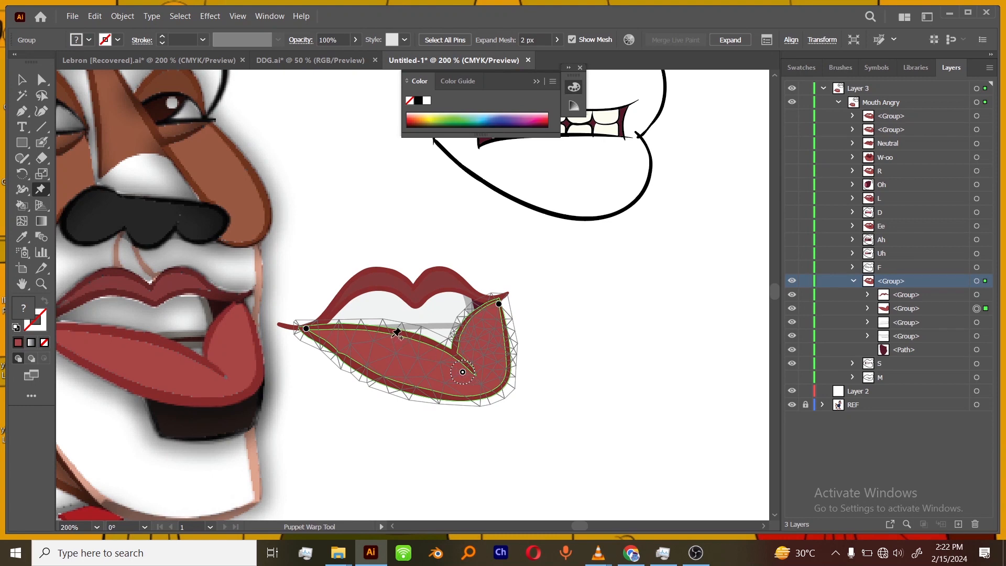
{"action": "left_click_drag", "start_coordinate": [394, 336], "coordinate": [391, 341]}
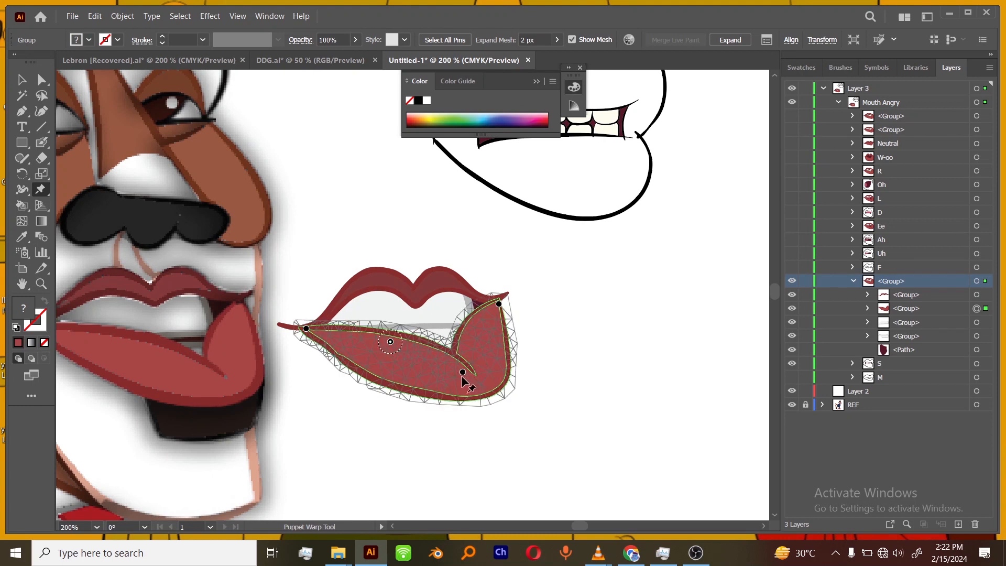
- Refine the lower lip warp by raising the crease pin and pinning near the right corner, comparing it with the R mouth
{"action": "left_click_drag", "start_coordinate": [463, 377], "coordinate": [461, 373]}
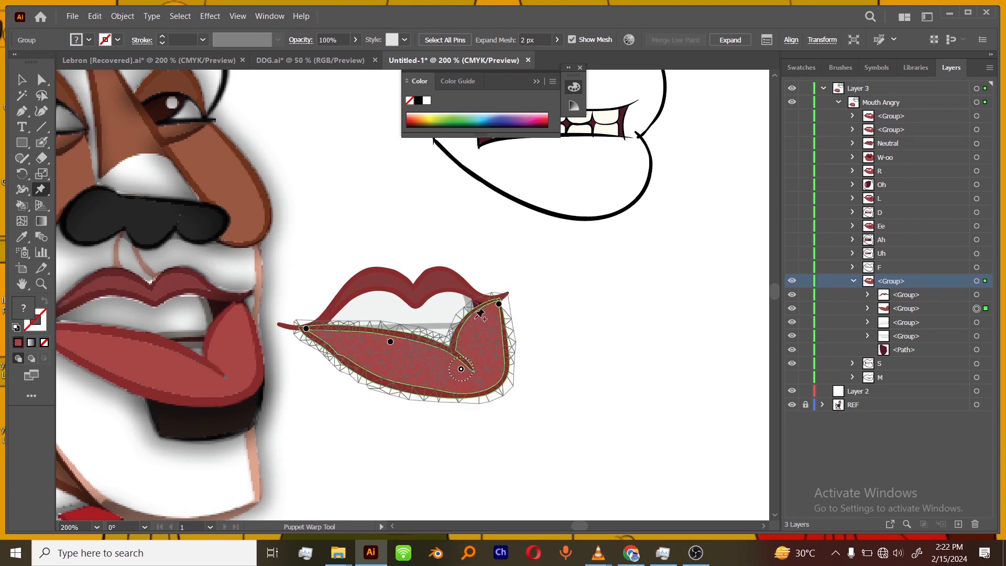
{"action": "left_click_drag", "start_coordinate": [476, 317], "coordinate": [477, 321]}
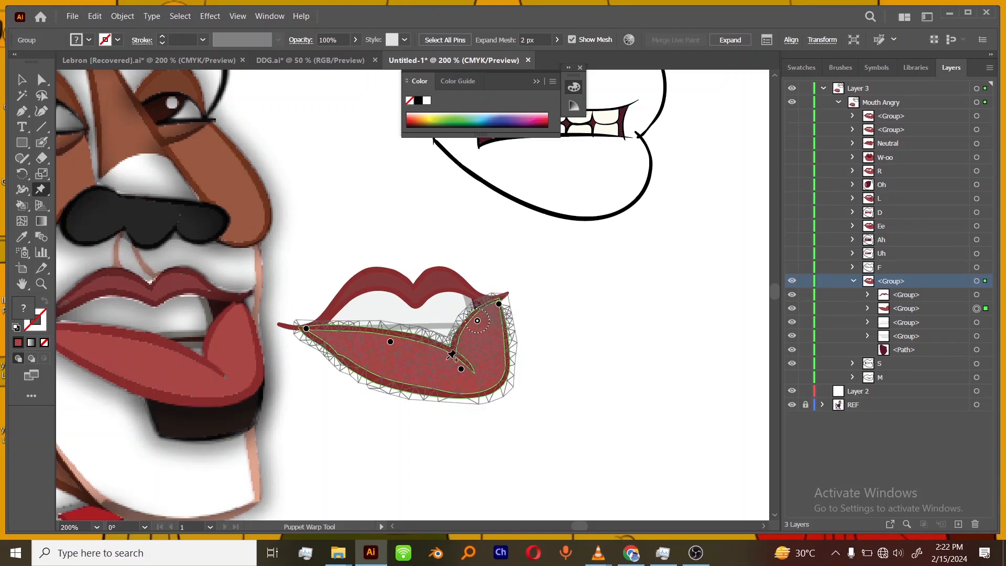
{"action": "left_click_drag", "start_coordinate": [461, 369], "coordinate": [460, 368]}
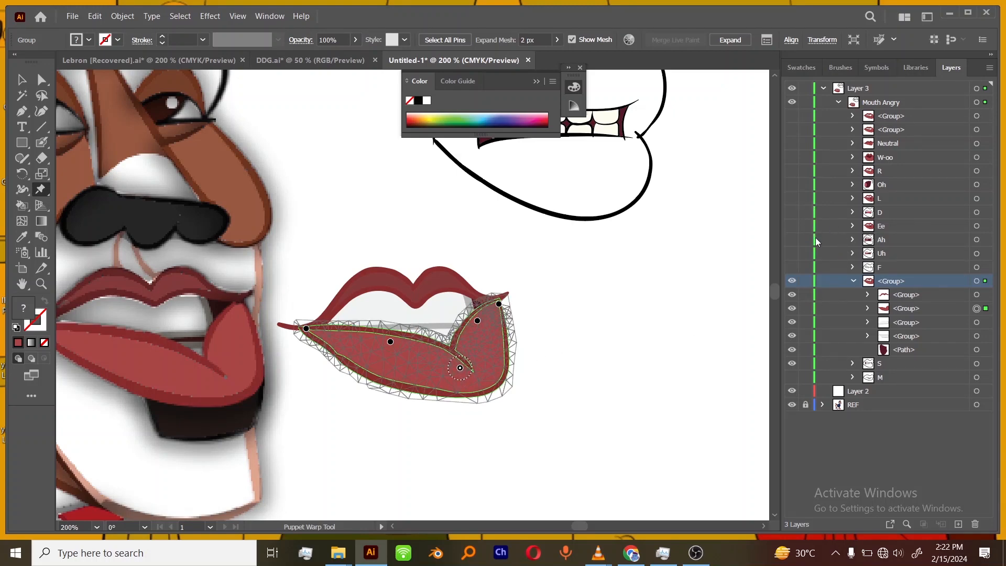
{"action": "left_click", "coordinate": [791, 174]}
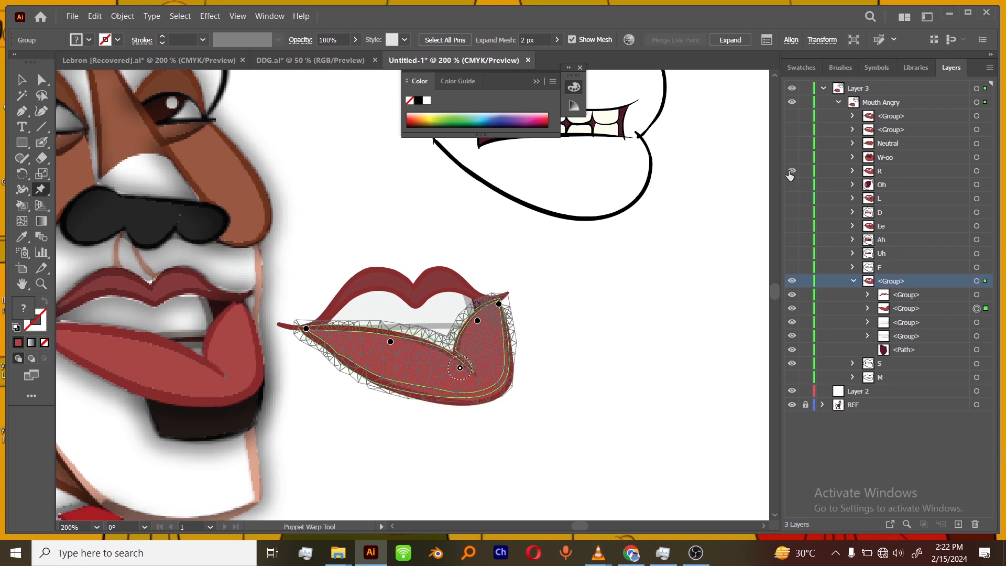
{"action": "left_click", "coordinate": [787, 172]}
{"action": "key", "text": "v"}
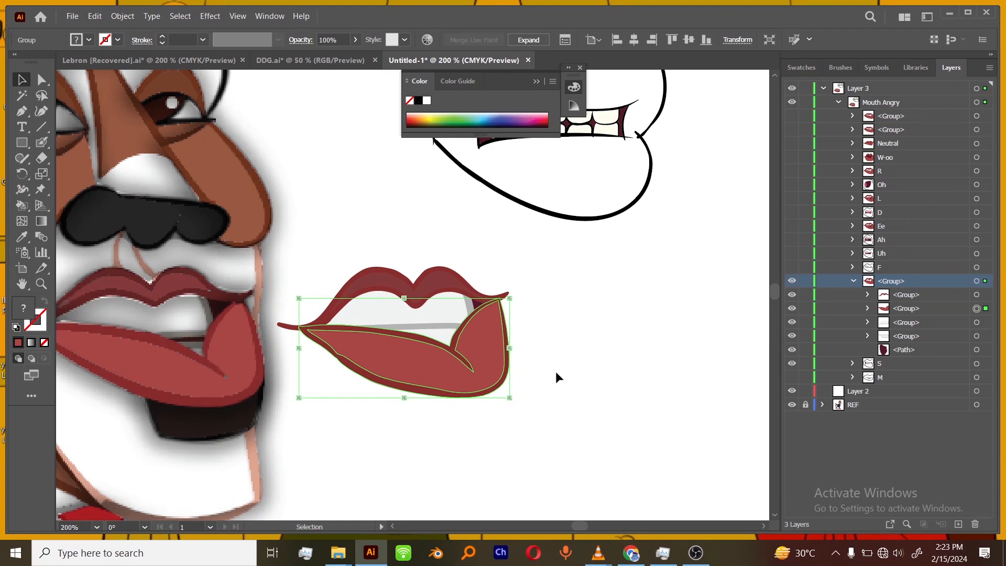
- Move the coloured mouth group into S and delete the old line-drawn group and path there
{"action": "left_click", "coordinate": [854, 282]}
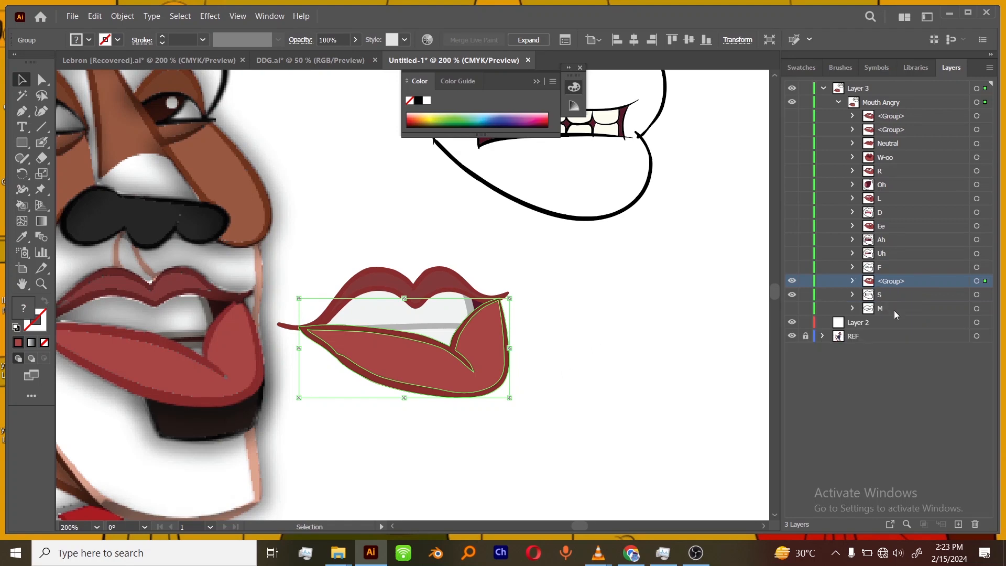
{"action": "left_click", "coordinate": [853, 281]}
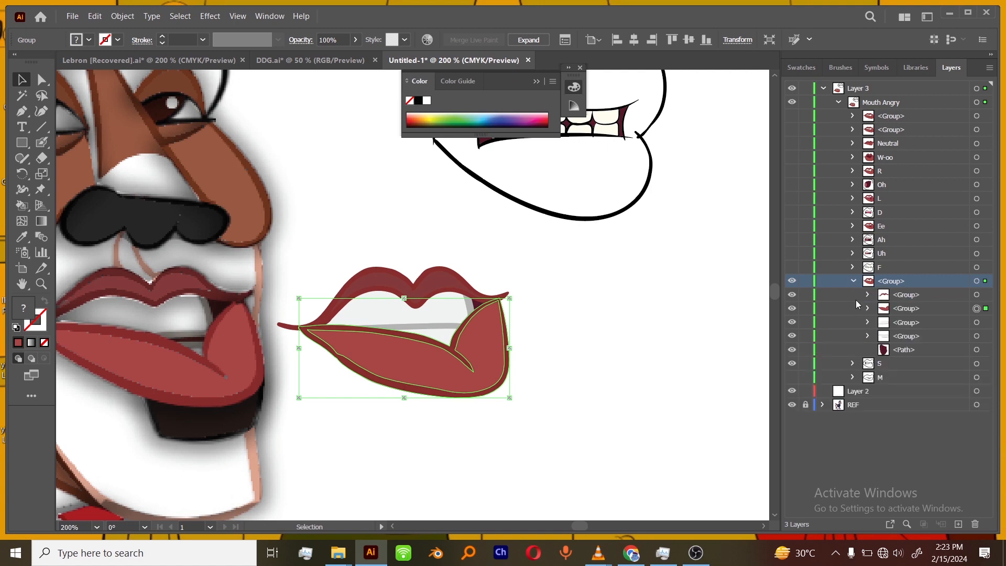
{"action": "left_click", "coordinate": [855, 283]}
{"action": "left_click", "coordinate": [853, 294]}
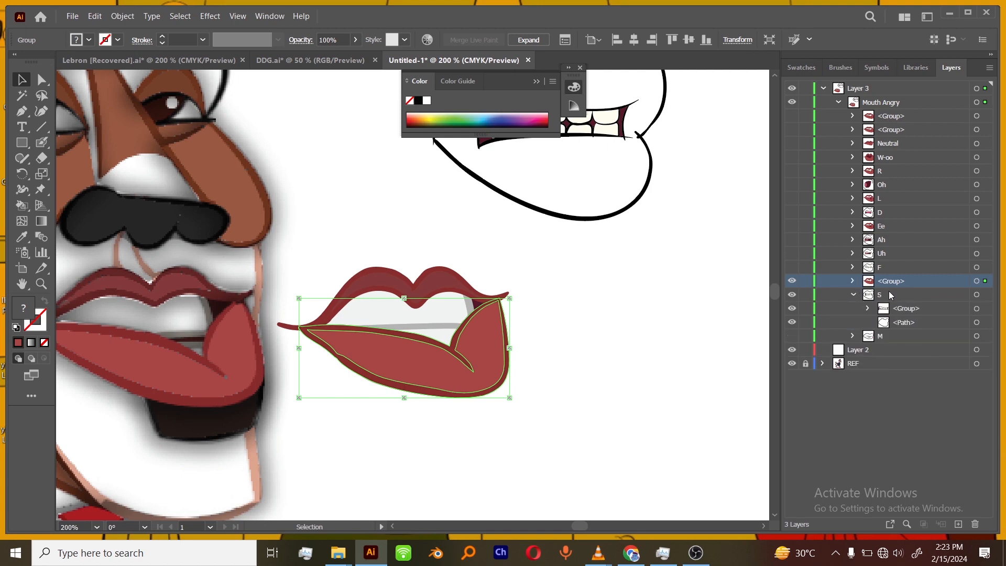
{"action": "left_click", "coordinate": [898, 296]}
{"action": "left_click_drag", "start_coordinate": [898, 302], "coordinate": [899, 300]}
{"action": "left_click", "coordinate": [907, 312]}
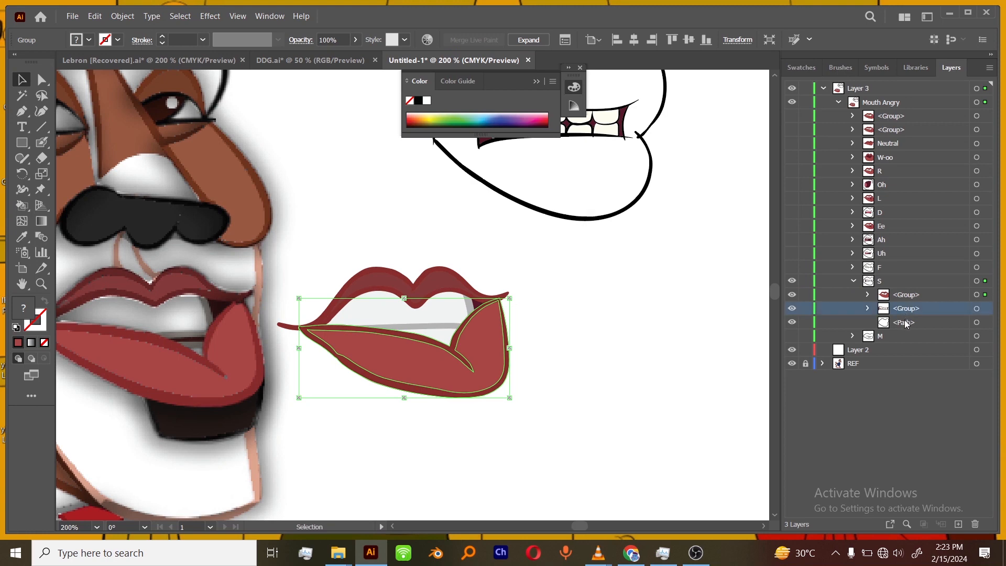
{"action": "left_click", "coordinate": [908, 323], "text": "shift"}
{"action": "left_click", "coordinate": [976, 524]}
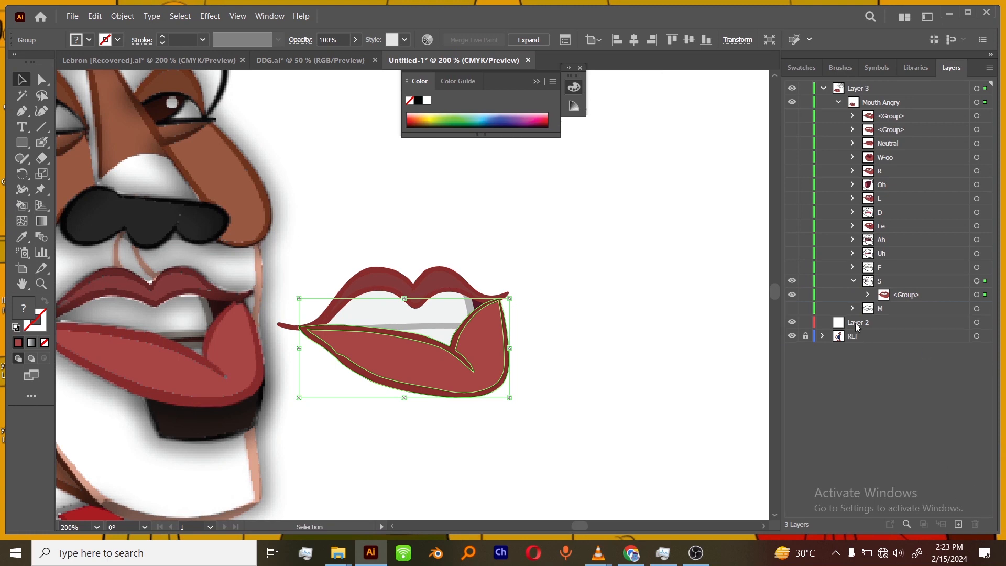
- Hide the S mouth and show the R mouth with the parts of its group listed
{"action": "left_click", "coordinate": [854, 281]}
{"action": "left_click", "coordinate": [793, 282]}
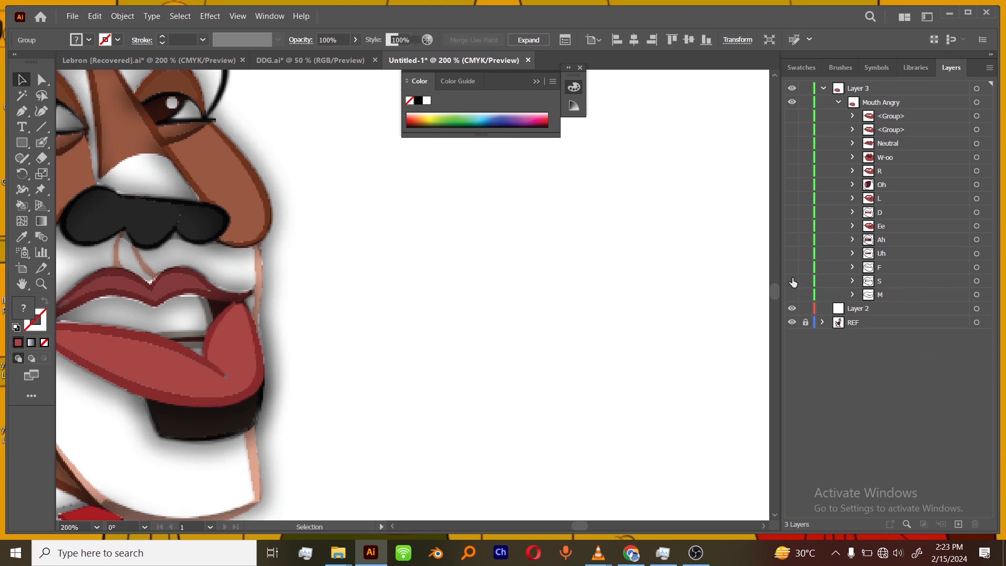
{"action": "left_click", "coordinate": [793, 171]}
{"action": "left_click", "coordinate": [852, 171]}
{"action": "left_click", "coordinate": [867, 185]}
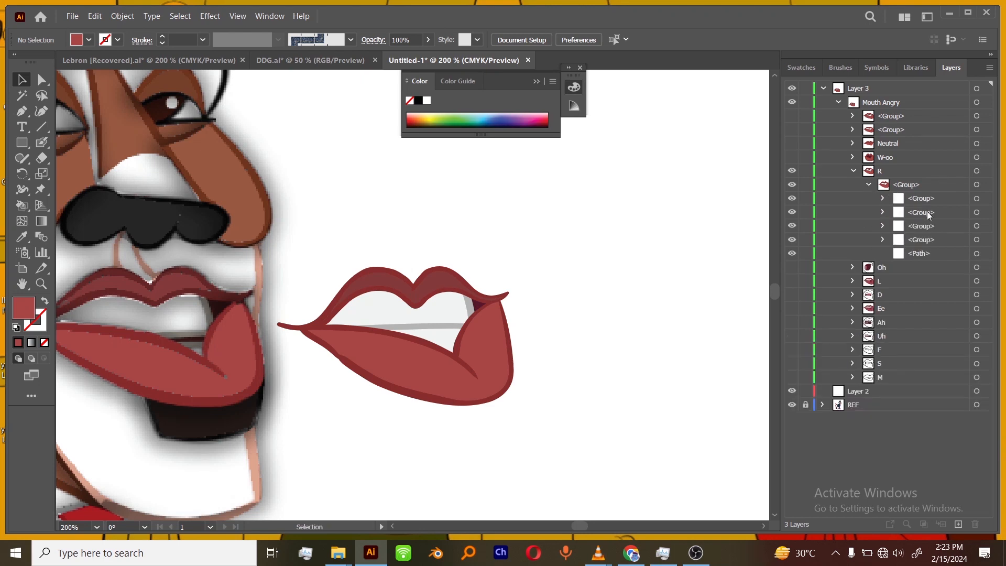
- Puppet-warp the R mouth's lower lip, pulling both corners slightly outward
{"action": "left_click", "coordinate": [977, 198]}
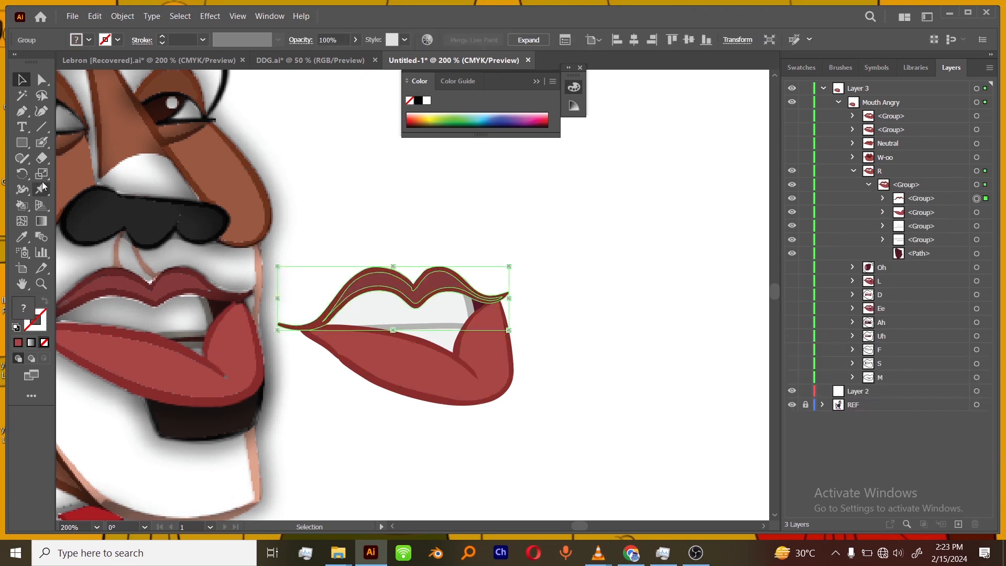
{"action": "left_click", "coordinate": [976, 212]}
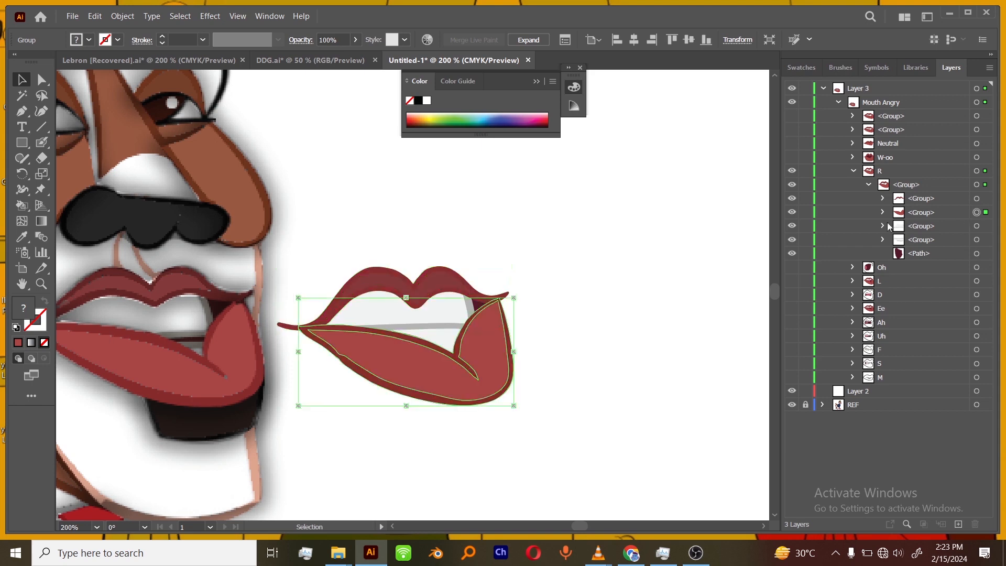
{"action": "left_click", "coordinate": [41, 189]}
{"action": "left_click_drag", "start_coordinate": [499, 306], "coordinate": [504, 302]}
{"action": "left_click_drag", "start_coordinate": [306, 330], "coordinate": [301, 332]}
- Puppet-warp the R mouth's upper lip, moving its left and right corner pins slightly outward to match the lower lip
{"action": "left_click", "coordinate": [976, 199]}
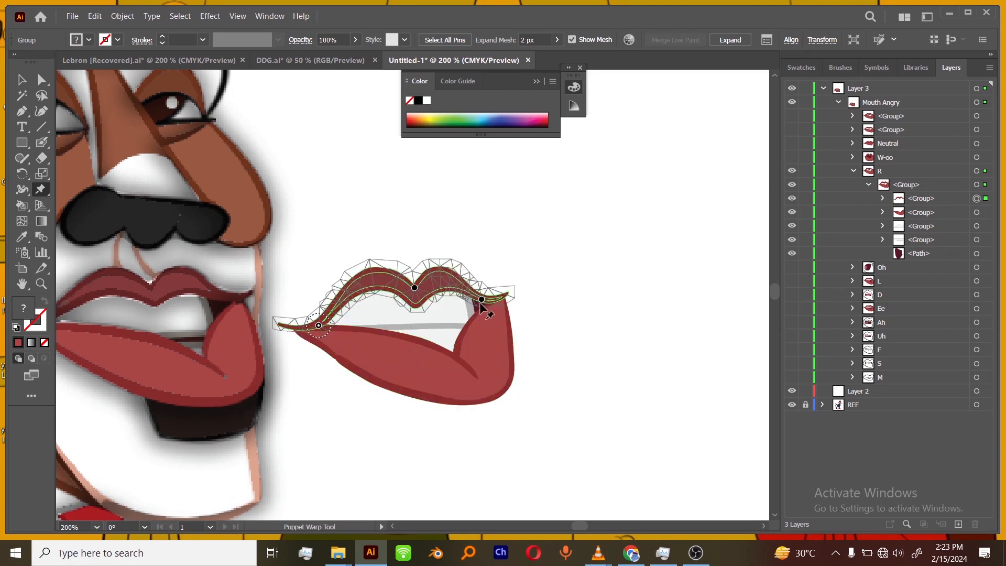
{"action": "left_click_drag", "start_coordinate": [482, 299], "coordinate": [488, 301]}
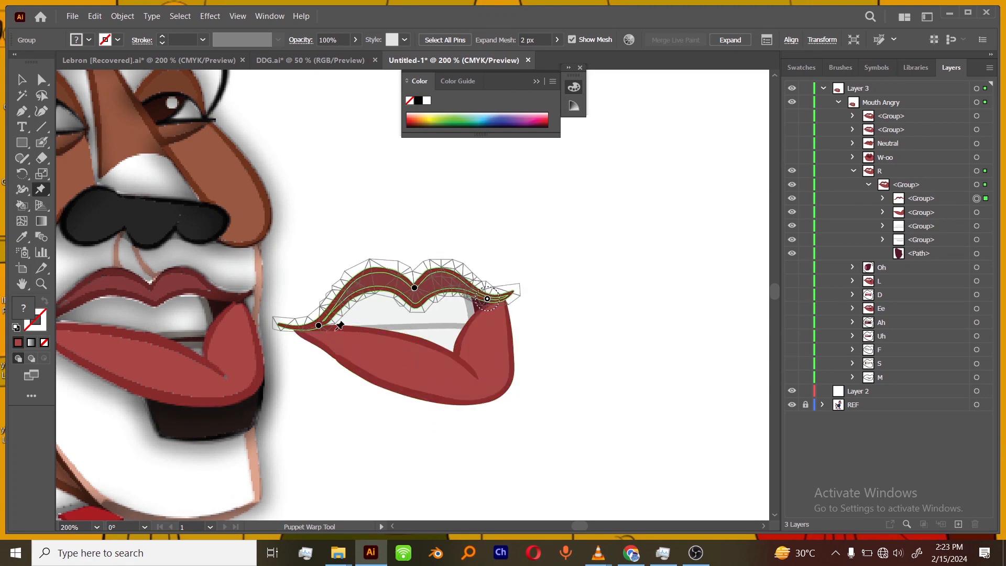
{"action": "left_click_drag", "start_coordinate": [319, 325], "coordinate": [315, 325]}
{"action": "key", "text": "v"}
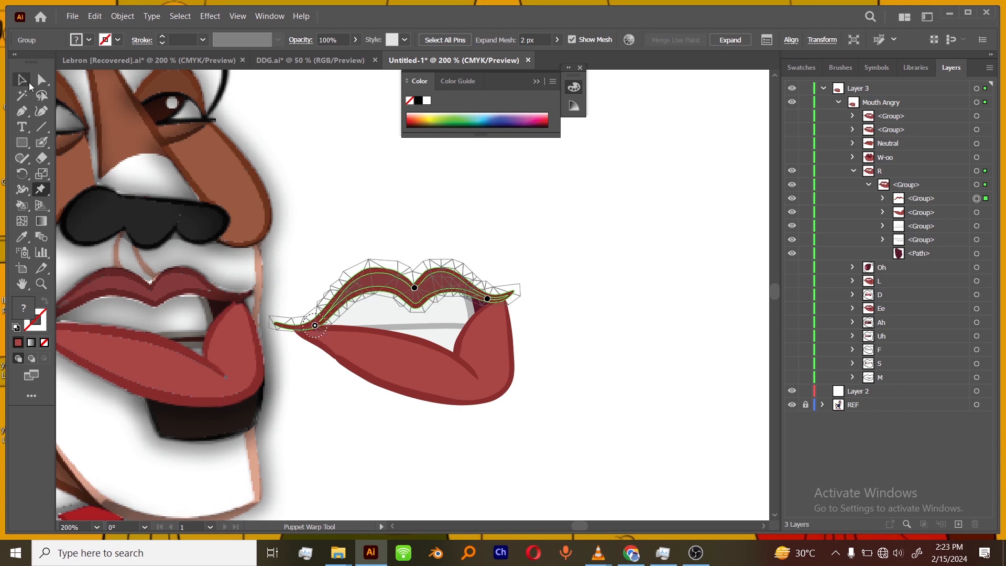
{"action": "left_click", "coordinate": [633, 253]}
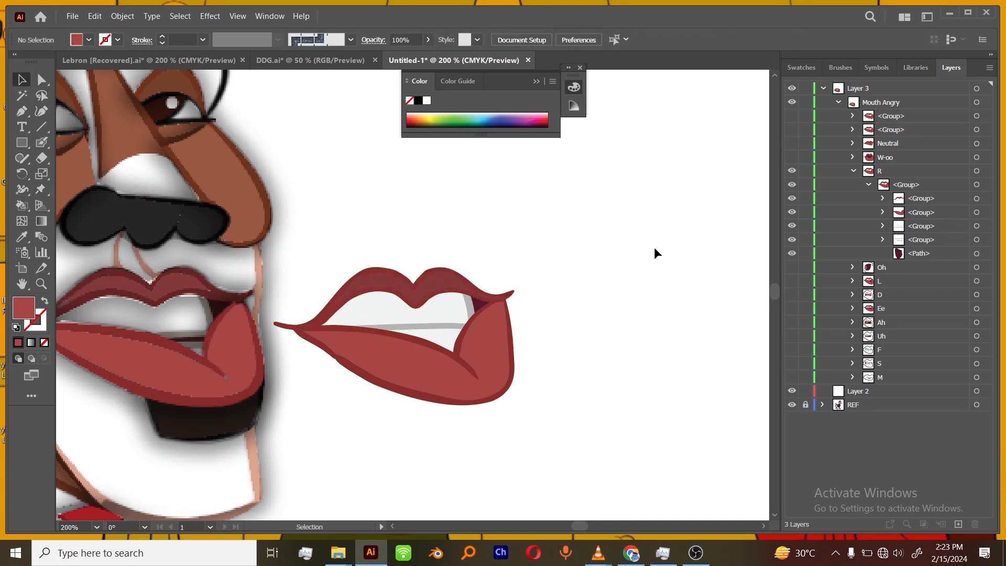
- Hide the R mouth and view the finished F and S mouths in turn
{"action": "left_click", "coordinate": [854, 172]}
{"action": "left_click", "coordinate": [793, 171]}
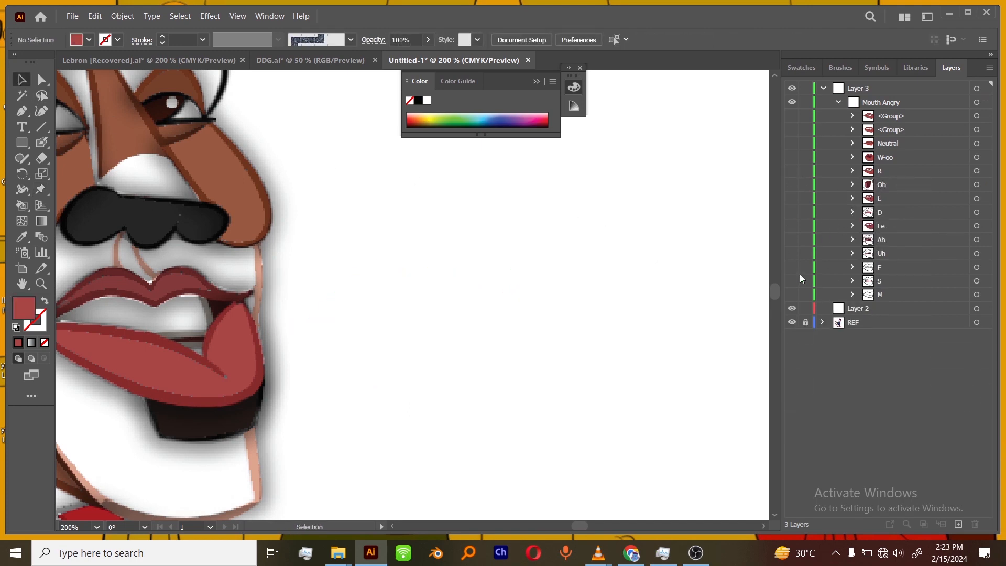
{"action": "left_click", "coordinate": [792, 267]}
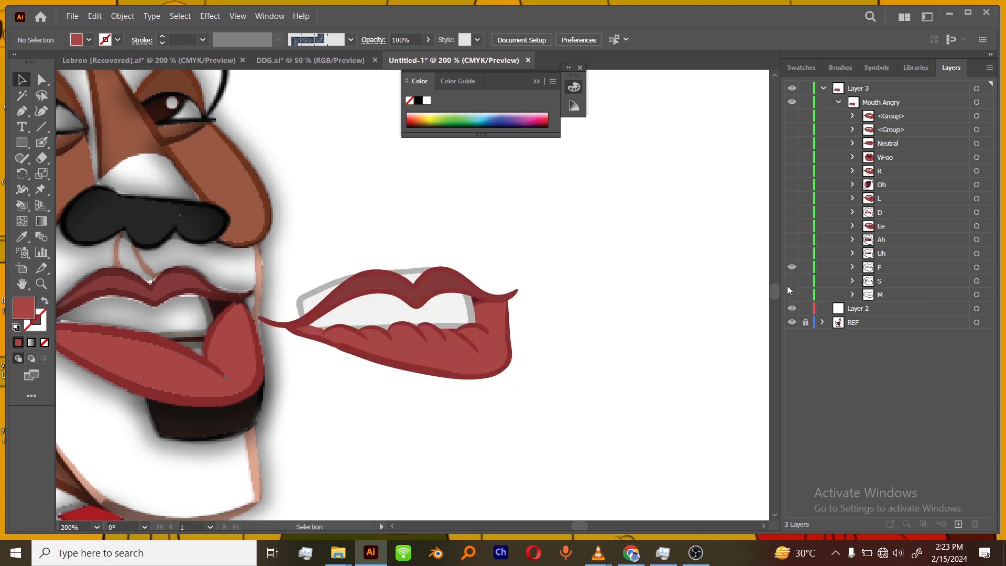
{"action": "left_click", "coordinate": [792, 268]}
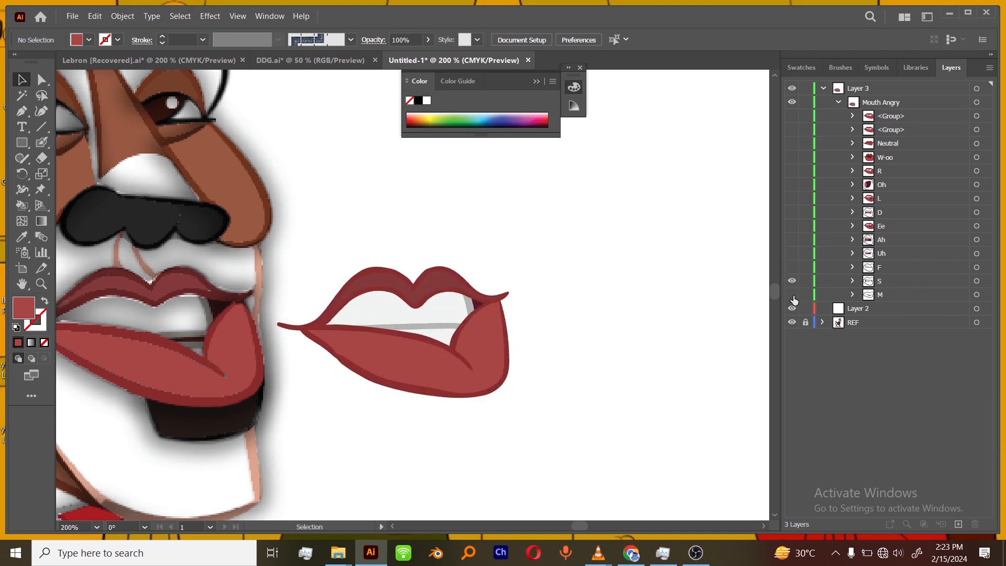
- Hide the S mouth, show the M line drawing together with the coloured Neutral mouth, and list Neutral's contents
{"action": "left_click", "coordinate": [793, 295]}
{"action": "left_click", "coordinate": [792, 281]}
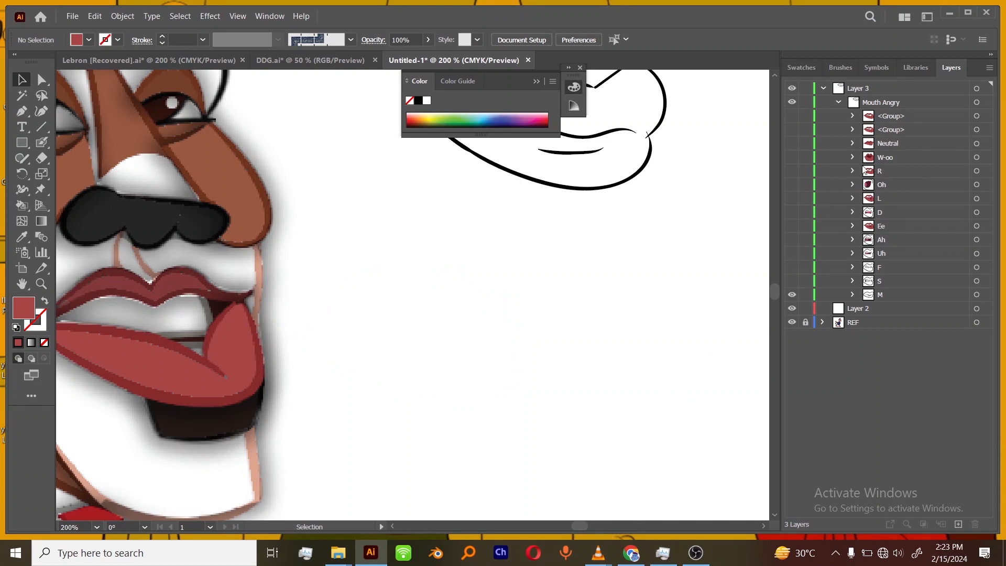
{"action": "left_click", "coordinate": [870, 145]}
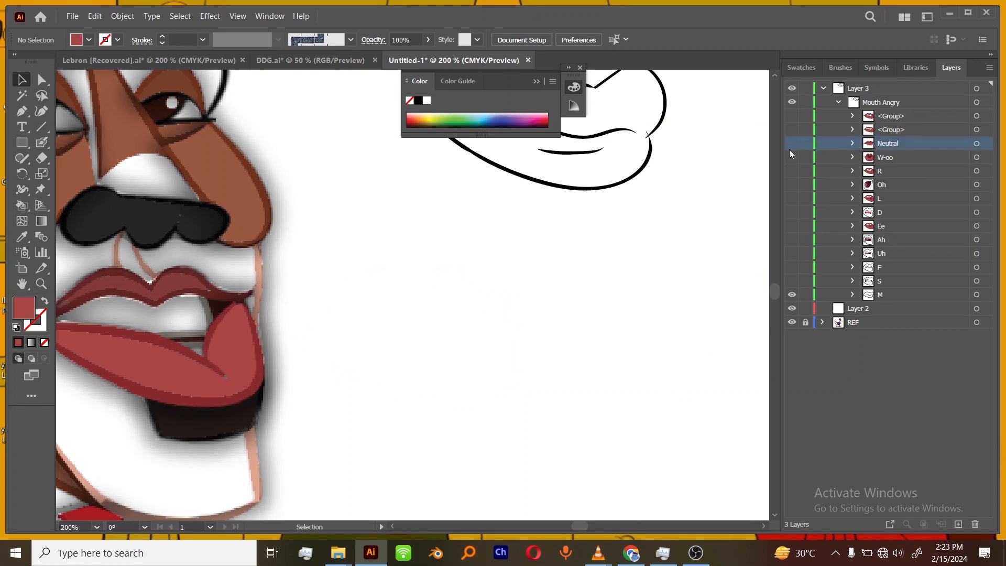
{"action": "left_click", "coordinate": [792, 144]}
{"action": "left_click", "coordinate": [856, 147]}
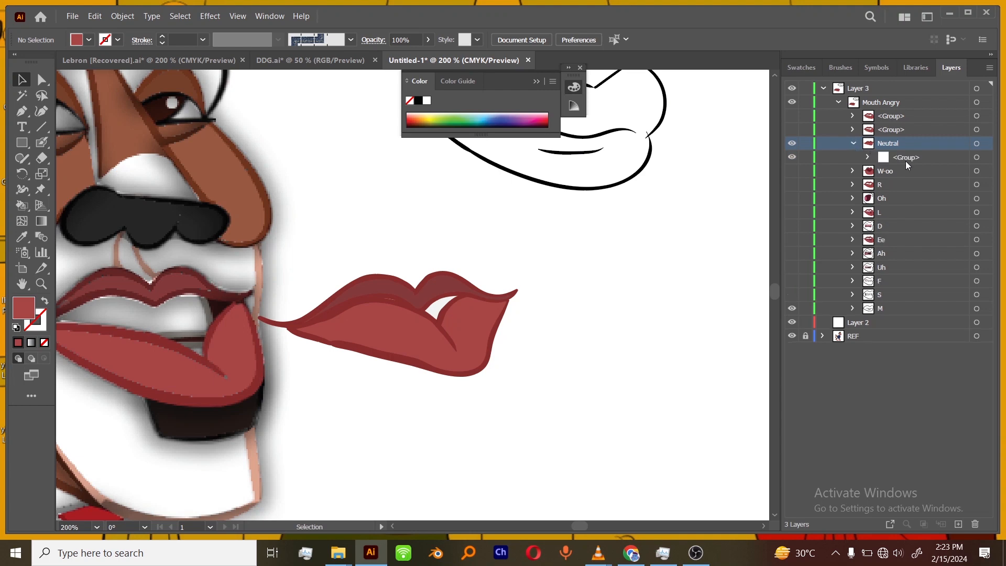
- Duplicate Neutral's coloured lips group to just above the M line drawing, hide Neutral, and list the copy's subgroups
{"action": "left_click", "coordinate": [905, 160]}
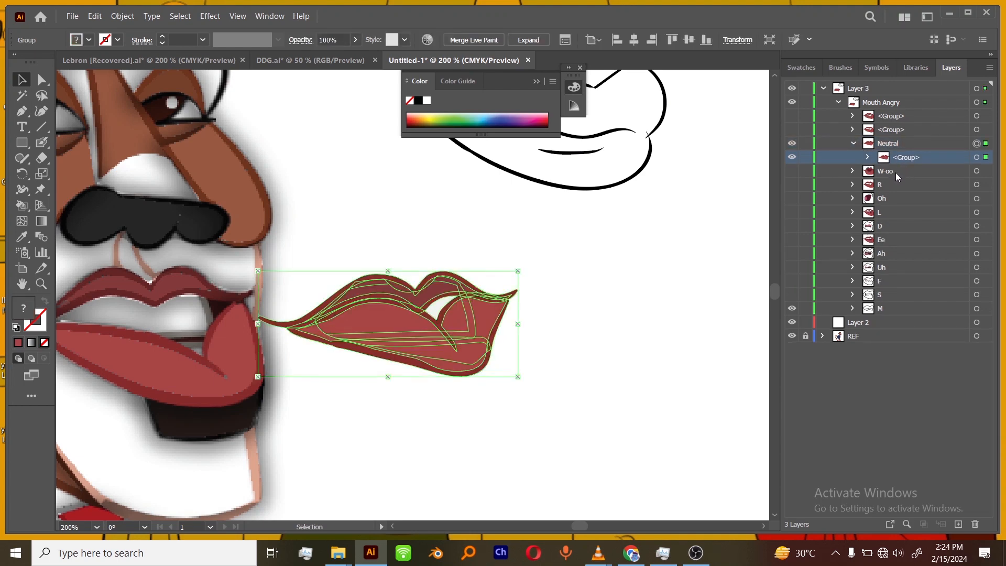
{"action": "left_click_drag", "start_coordinate": [901, 164], "coordinate": [879, 310]}
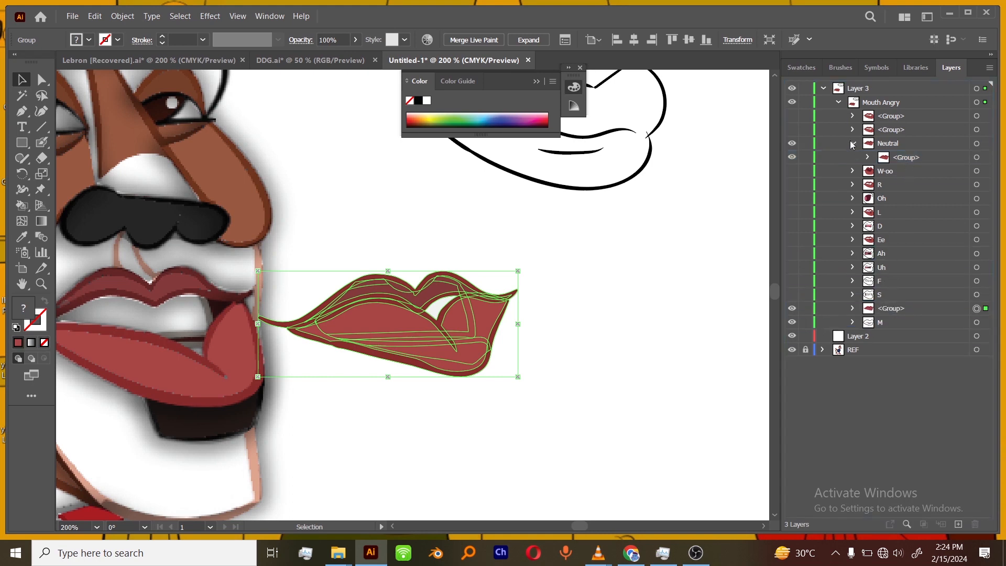
{"action": "left_click", "coordinate": [853, 143]}
{"action": "left_click", "coordinate": [853, 295]}
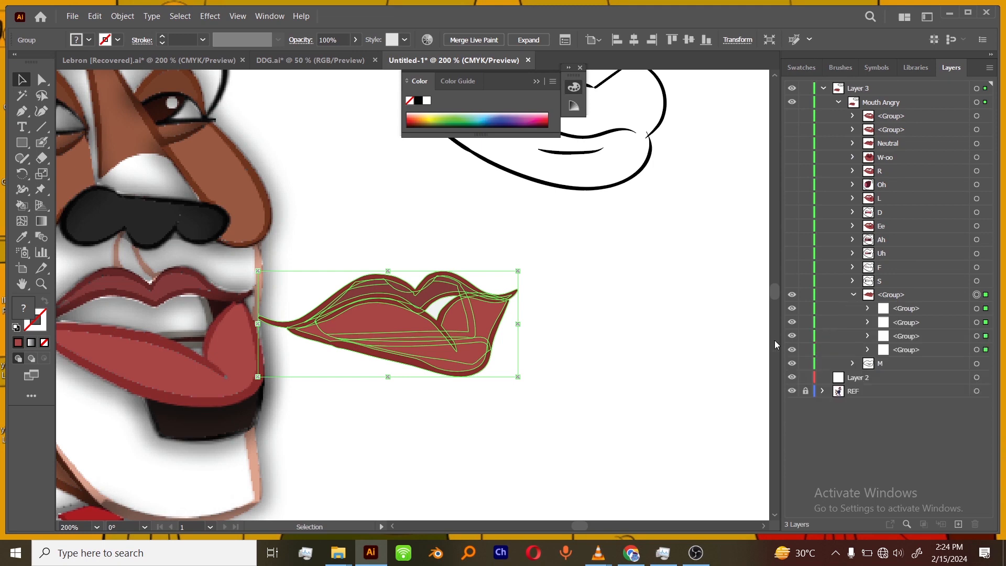
- Puppet-warp the copied mouth's lower lip, raising its middle pins to make the lip thinner
{"action": "left_click", "coordinate": [977, 322]}
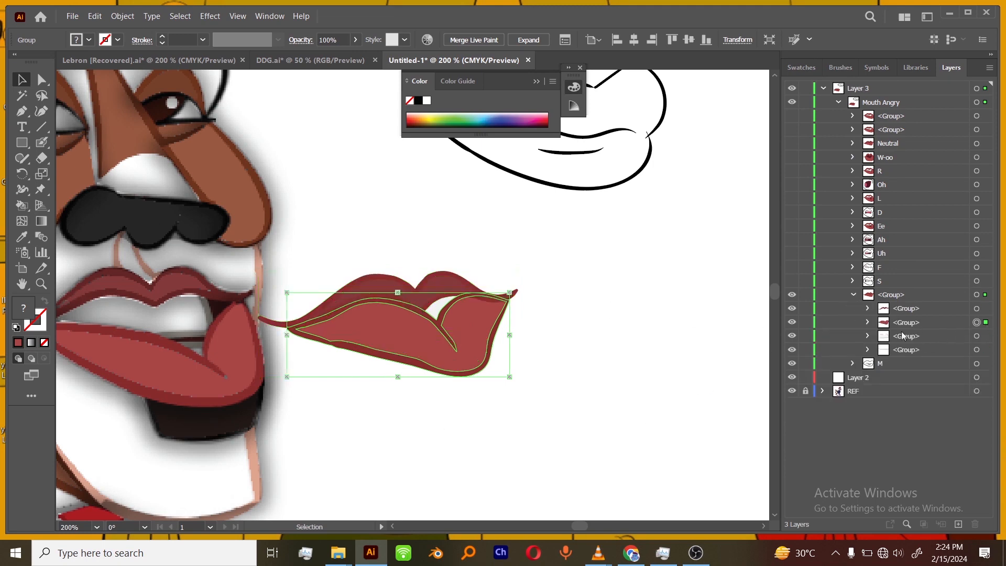
{"action": "left_click", "coordinate": [41, 189]}
{"action": "left_click_drag", "start_coordinate": [445, 346], "coordinate": [442, 332]}
{"action": "left_click_drag", "start_coordinate": [399, 352], "coordinate": [398, 342]}
{"action": "left_click_drag", "start_coordinate": [457, 311], "coordinate": [455, 307]}
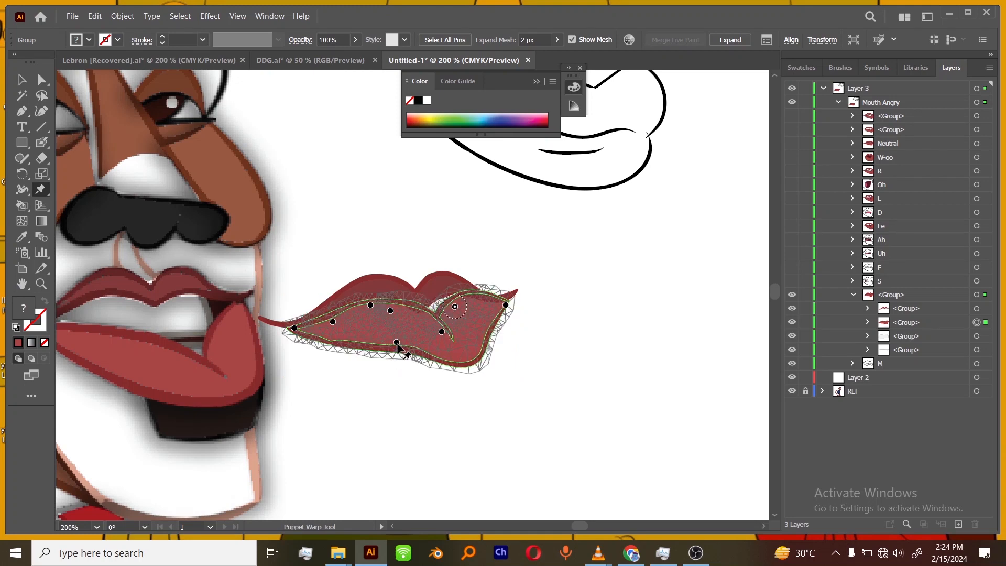
{"action": "left_click_drag", "start_coordinate": [396, 342], "coordinate": [395, 332]}
- Add warp pins along the lower lip's bottom and right edges, raise the bottom-right one, and deselect the lip
{"action": "left_click", "coordinate": [341, 334]}
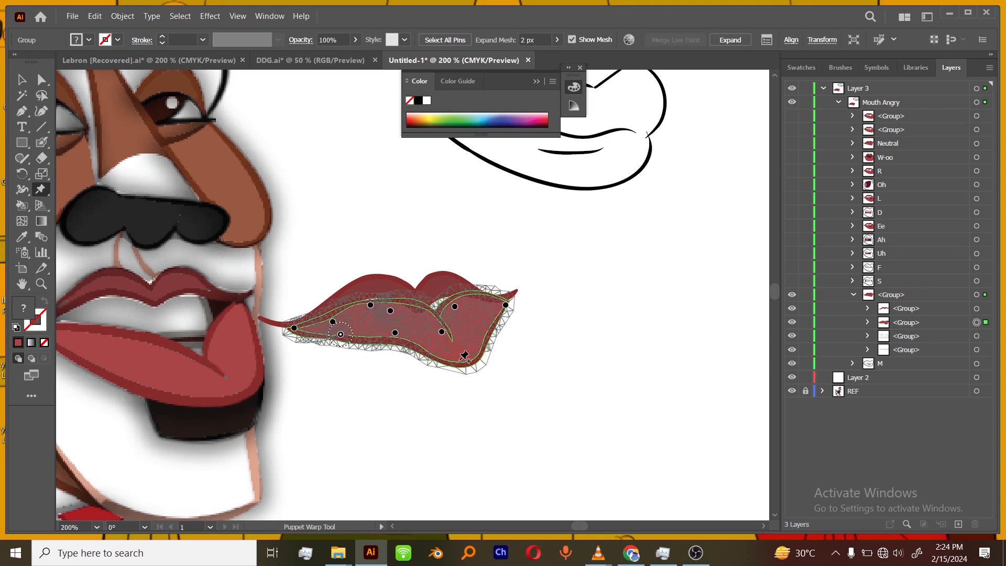
{"action": "left_click", "coordinate": [461, 361]}
{"action": "left_click_drag", "start_coordinate": [461, 361], "coordinate": [460, 350]}
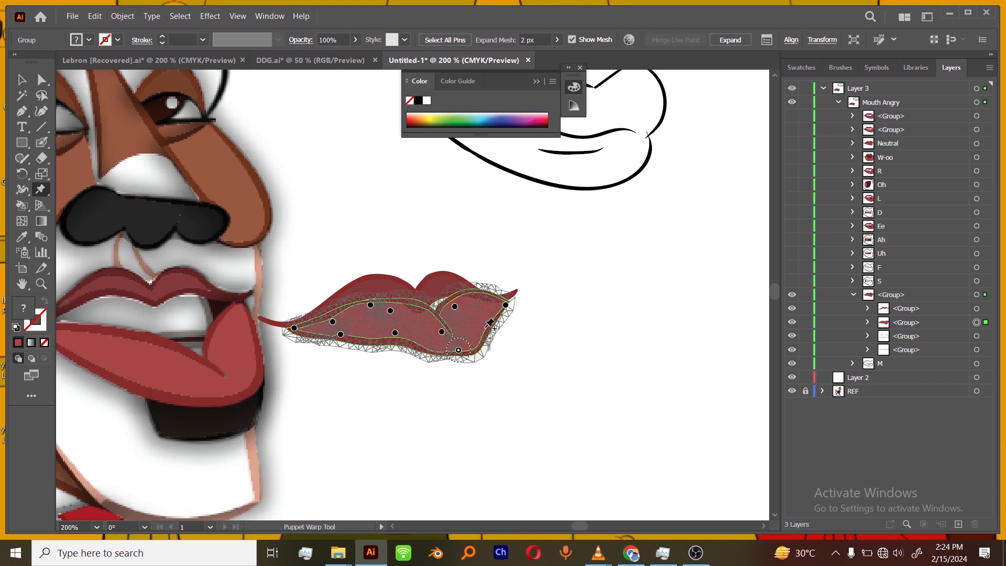
{"action": "left_click", "coordinate": [482, 324]}
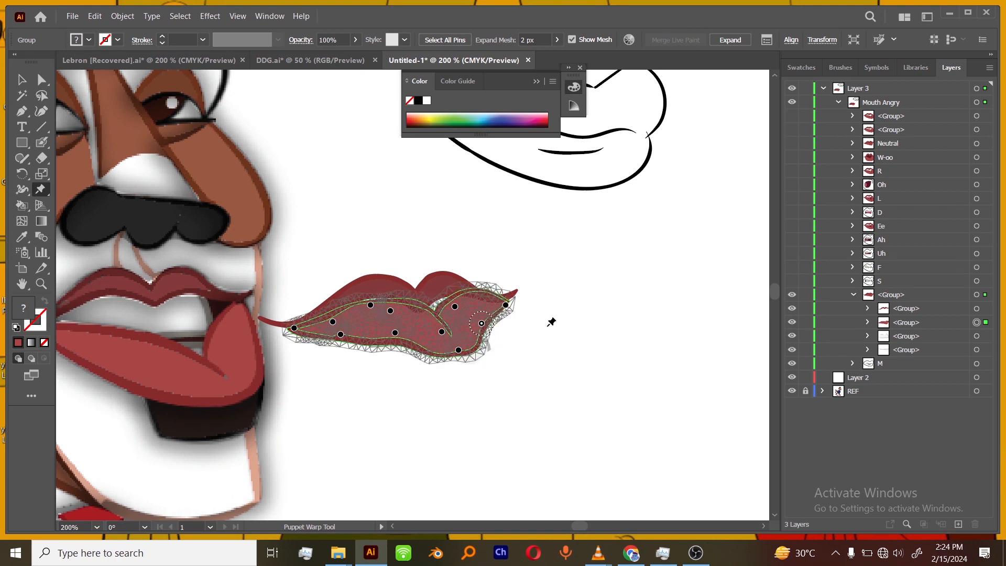
{"action": "key", "text": "v"}
{"action": "left_click", "coordinate": [584, 298]}
- Refine the lower lip's puppet warp, shifting its two upper-right pins slightly left and raising the upper-left pin to narrow the mouth gaps
{"action": "key", "text": "ctrl+-"}
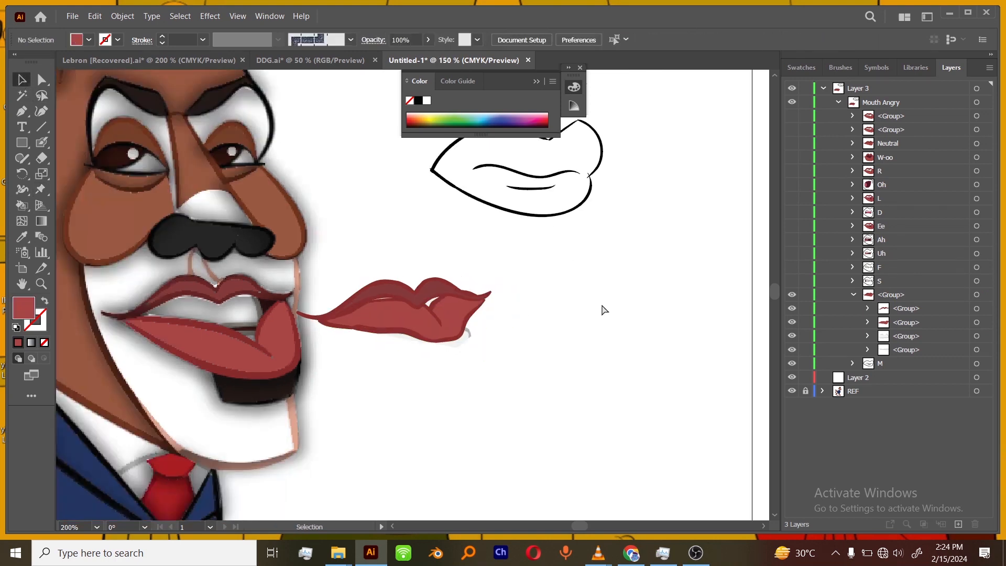
{"action": "key", "text": "ctrl+="}
{"action": "key", "text": "ctrl+="}
{"action": "key", "text": "ctrl+="}
{"action": "key", "text": "space"}
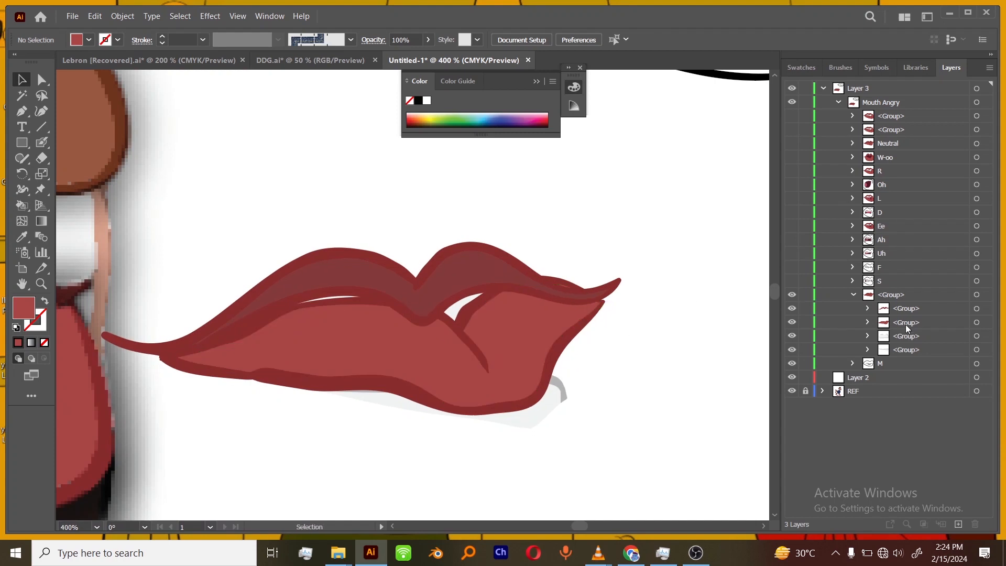
{"action": "left_click", "coordinate": [977, 322]}
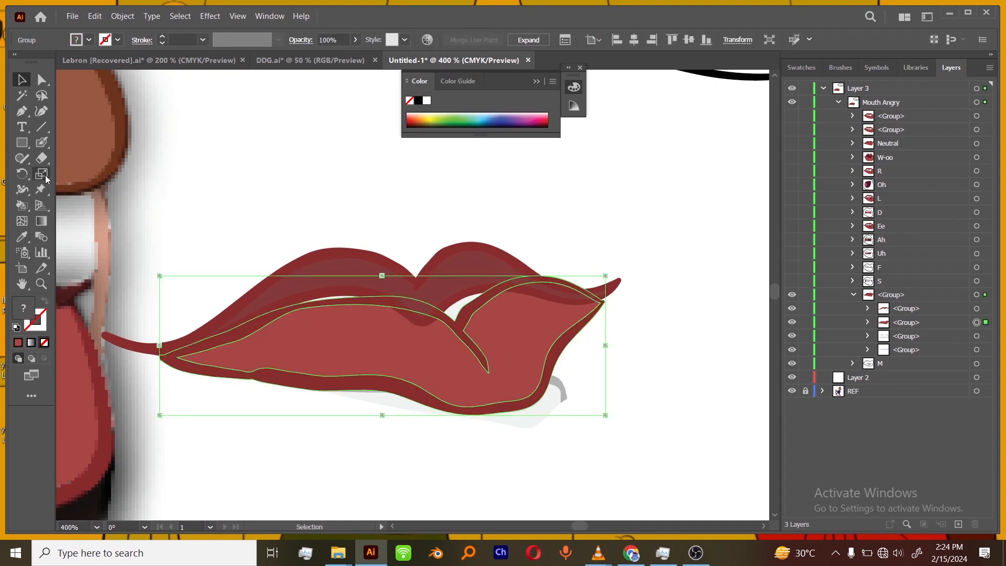
{"action": "left_click", "coordinate": [41, 189]}
{"action": "left_click_drag", "start_coordinate": [495, 313], "coordinate": [482, 311]}
{"action": "left_click", "coordinate": [555, 291]}
{"action": "left_click_drag", "start_coordinate": [554, 291], "coordinate": [542, 294]}
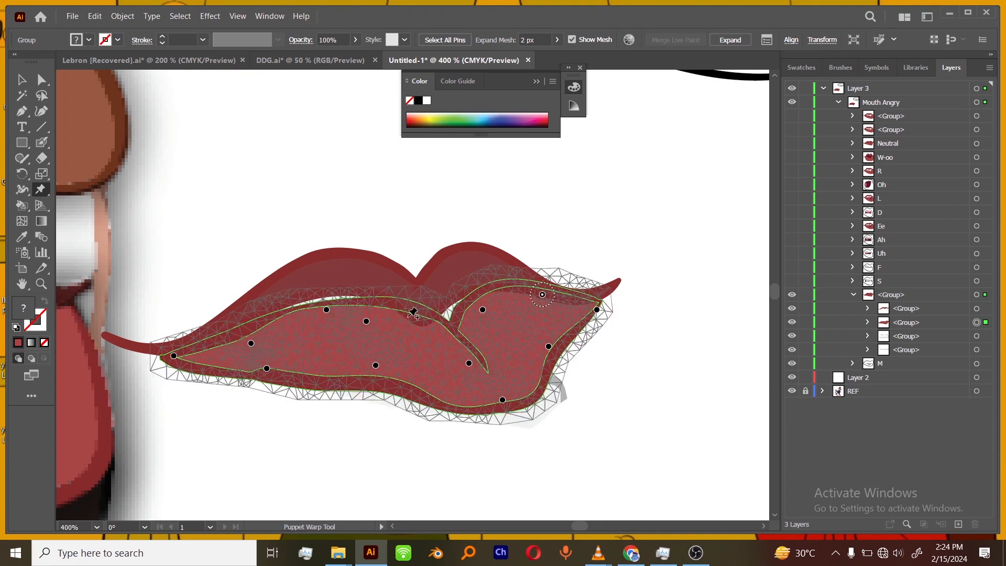
{"action": "left_click_drag", "start_coordinate": [326, 310], "coordinate": [328, 304]}
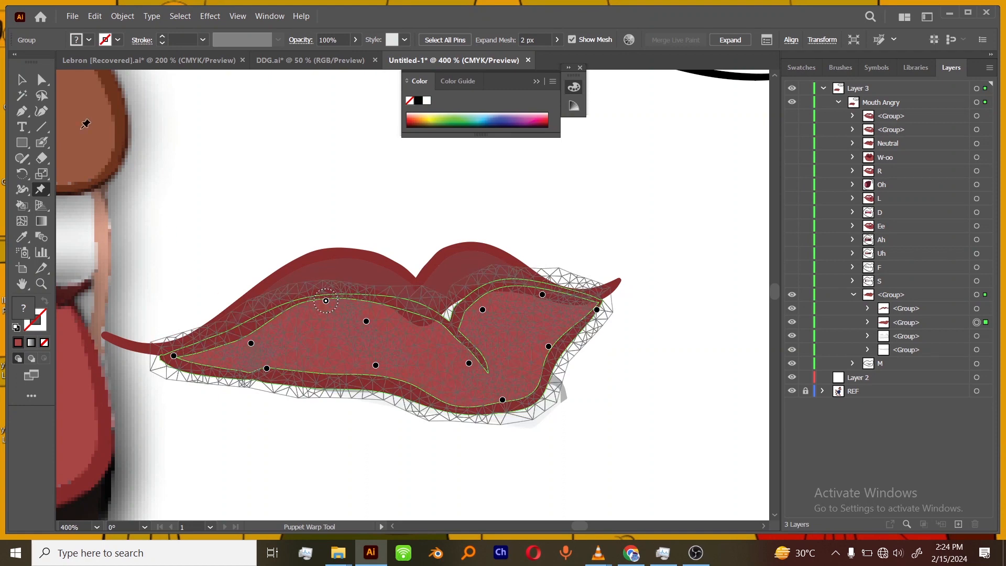
{"action": "key", "text": "v"}
{"action": "left_click", "coordinate": [597, 187]}
{"action": "scroll", "coordinate": [676, 220], "scroll_direction": "down", "scroll_amount": 4}
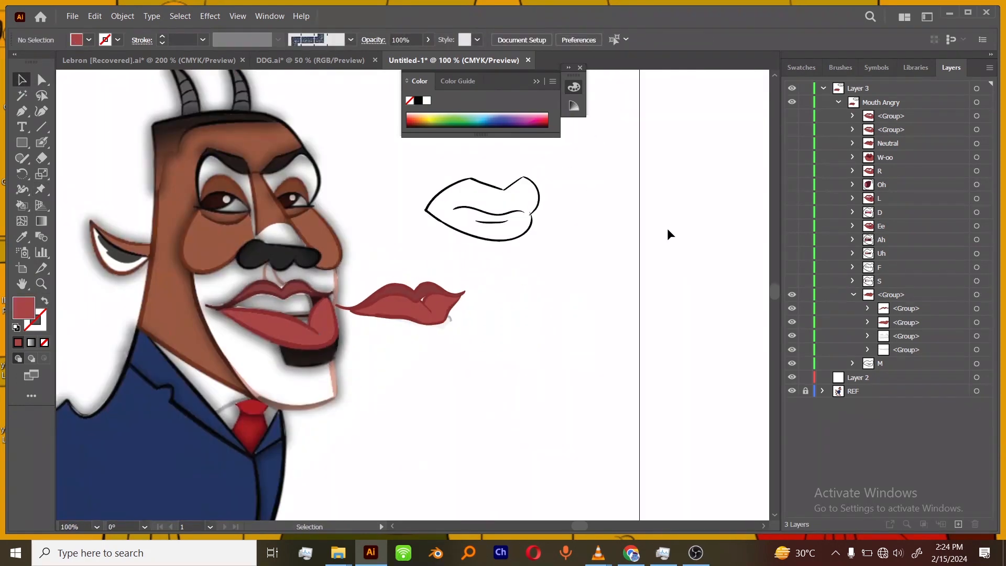
- Move the coloured lips group into M and delete M's four black line paths
{"action": "left_click", "coordinate": [854, 295]}
{"action": "left_click", "coordinate": [853, 309]}
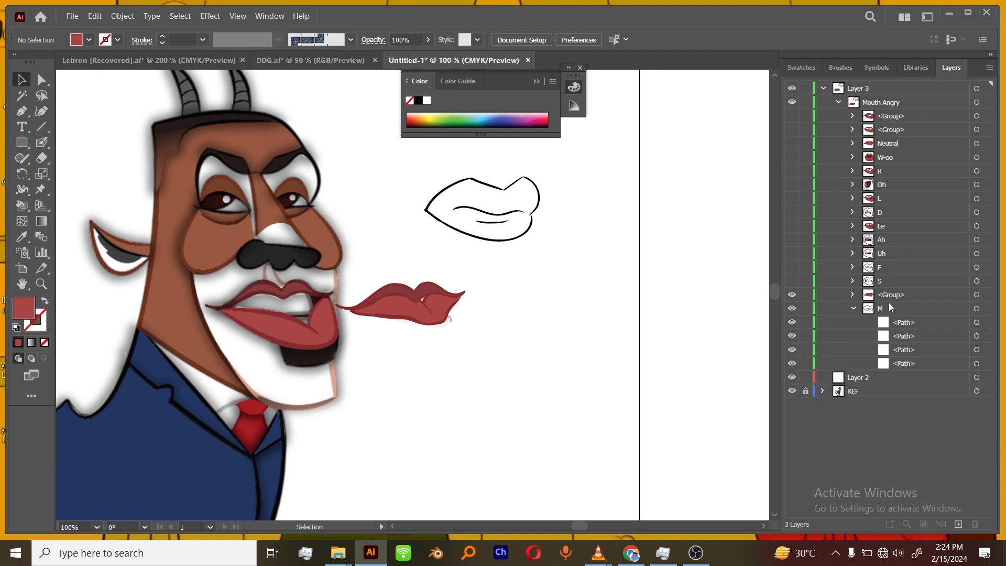
{"action": "left_click_drag", "start_coordinate": [891, 296], "coordinate": [896, 319]}
{"action": "left_click", "coordinate": [904, 326]}
{"action": "left_click", "coordinate": [905, 368], "text": "shift"}
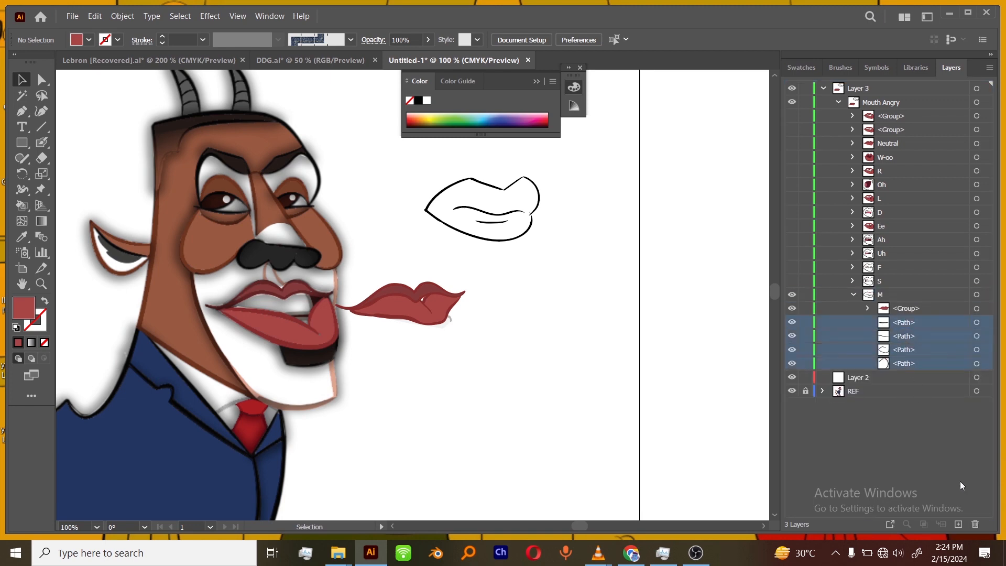
{"action": "left_click", "coordinate": [975, 524]}
{"action": "left_click", "coordinate": [855, 297]}
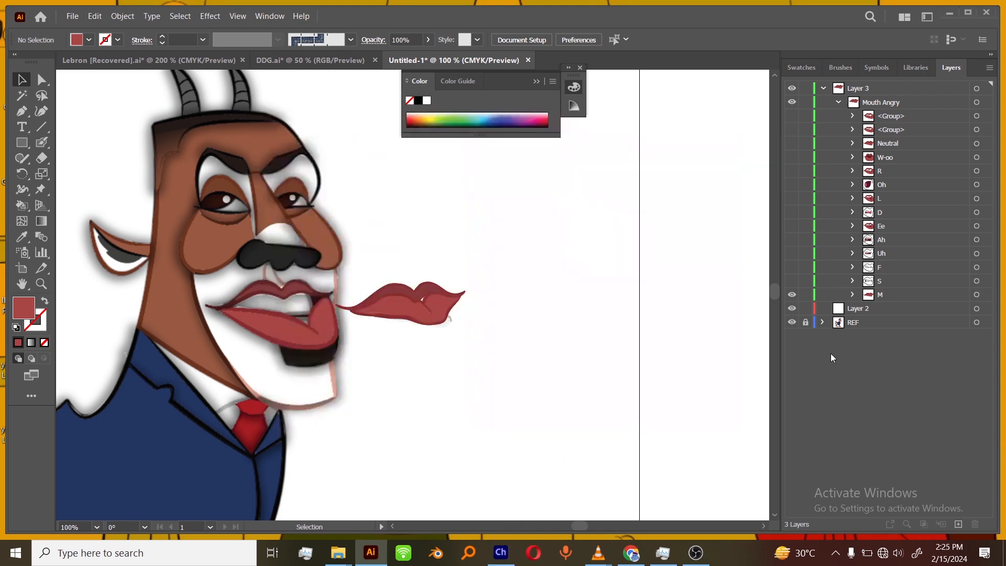
- Save the document as DDGM.ai in the Dog folder with the Illustrator 2020 version options
{"action": "left_click", "coordinate": [838, 103]}
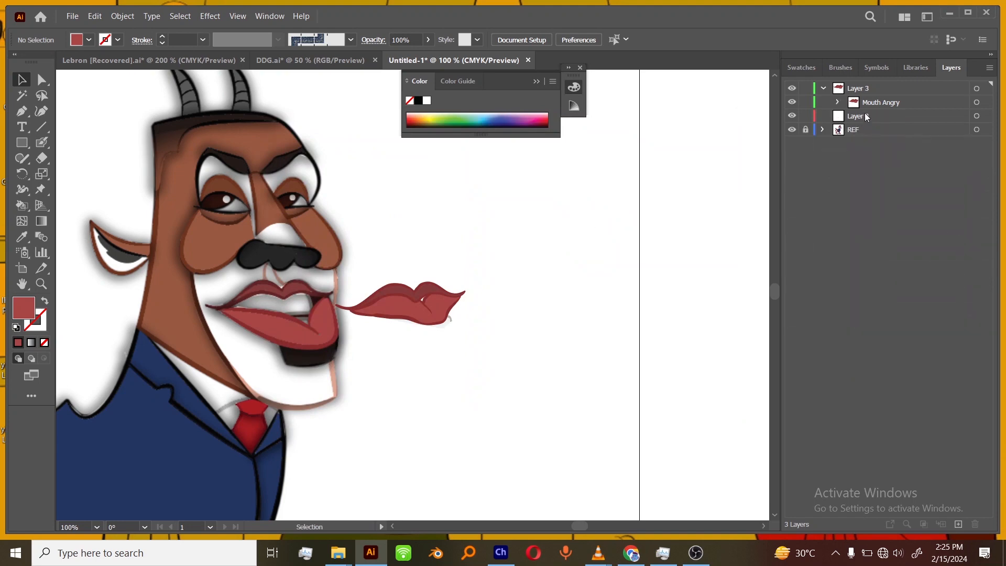
{"action": "left_click", "coordinate": [845, 130]}
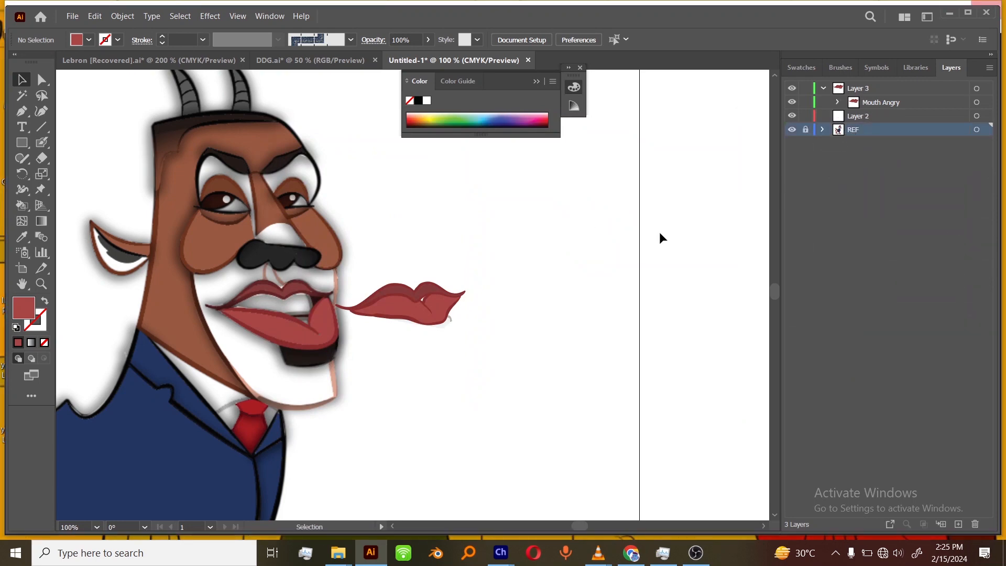
{"action": "left_click", "coordinate": [73, 17]}
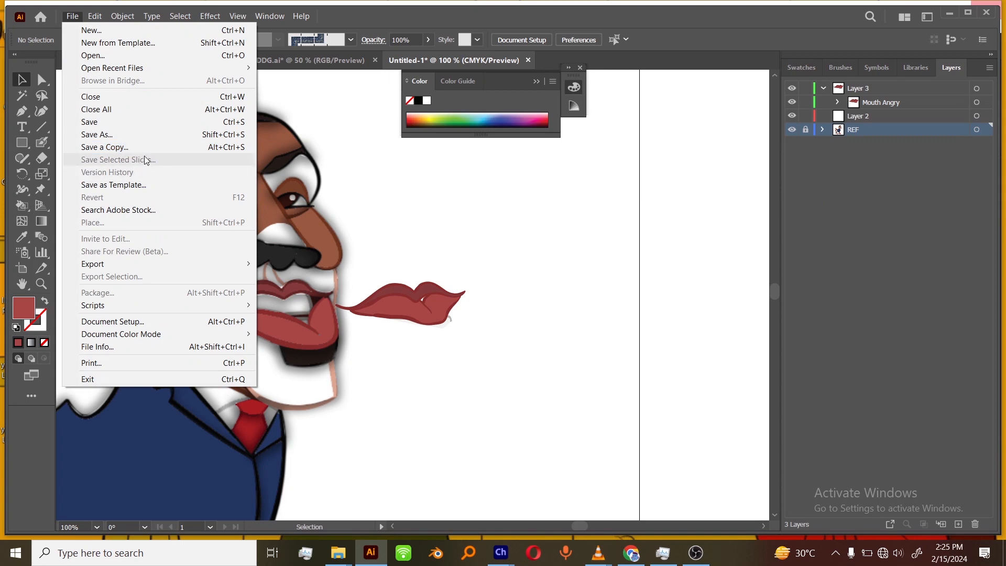
{"action": "left_click", "coordinate": [148, 134]}
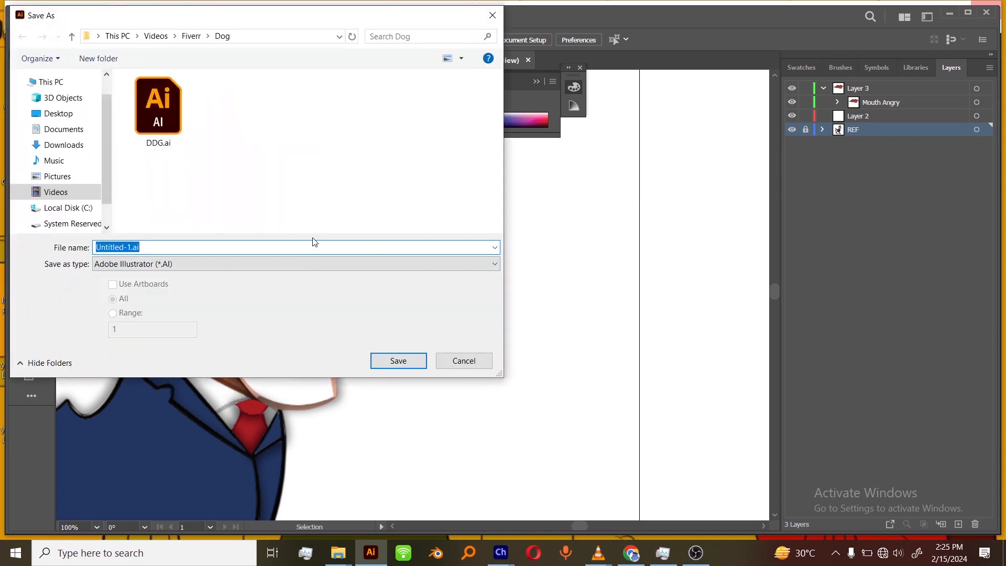
{"action": "type", "text": "DD"}
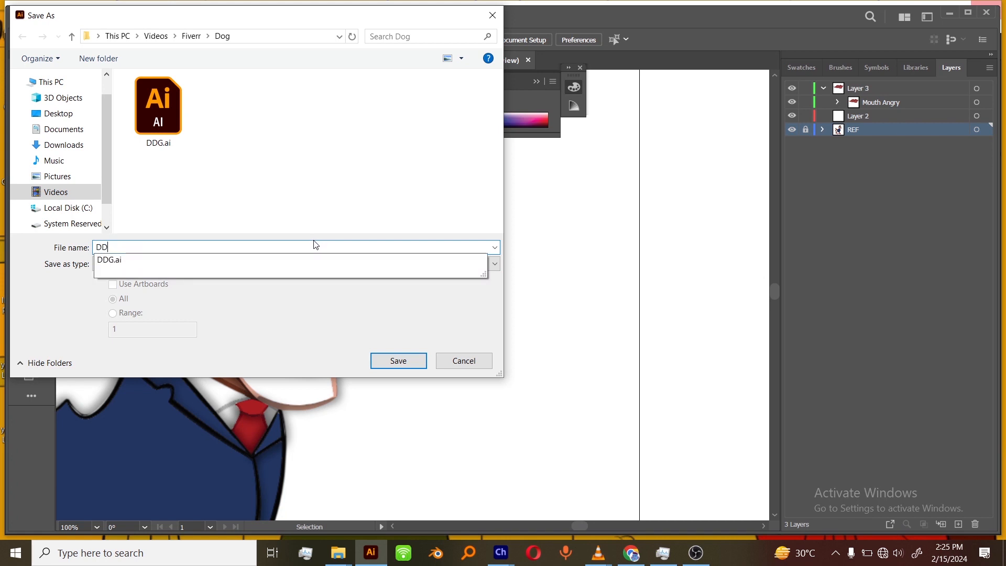
{"action": "type", "text": "GM"}
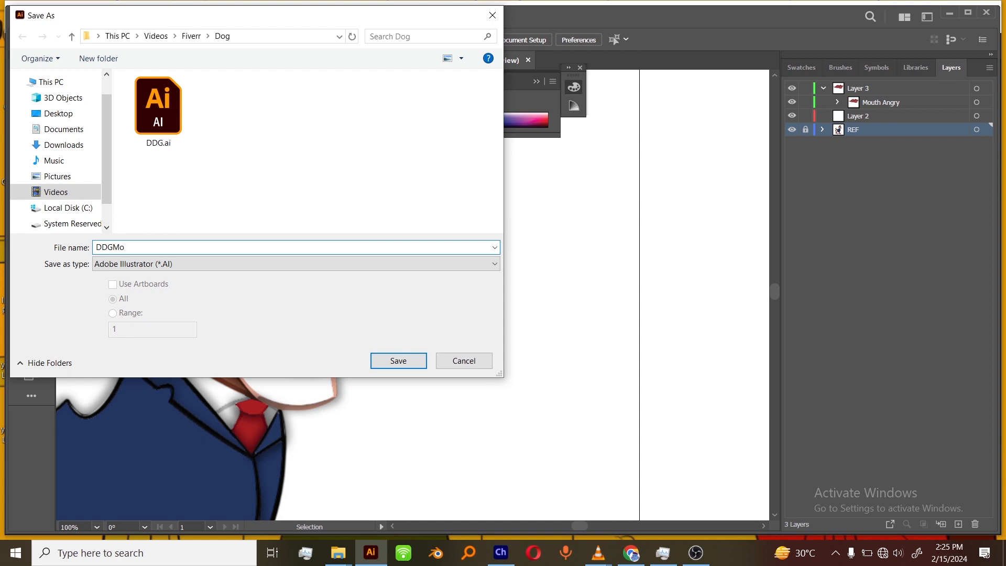
{"action": "left_click", "coordinate": [411, 360]}
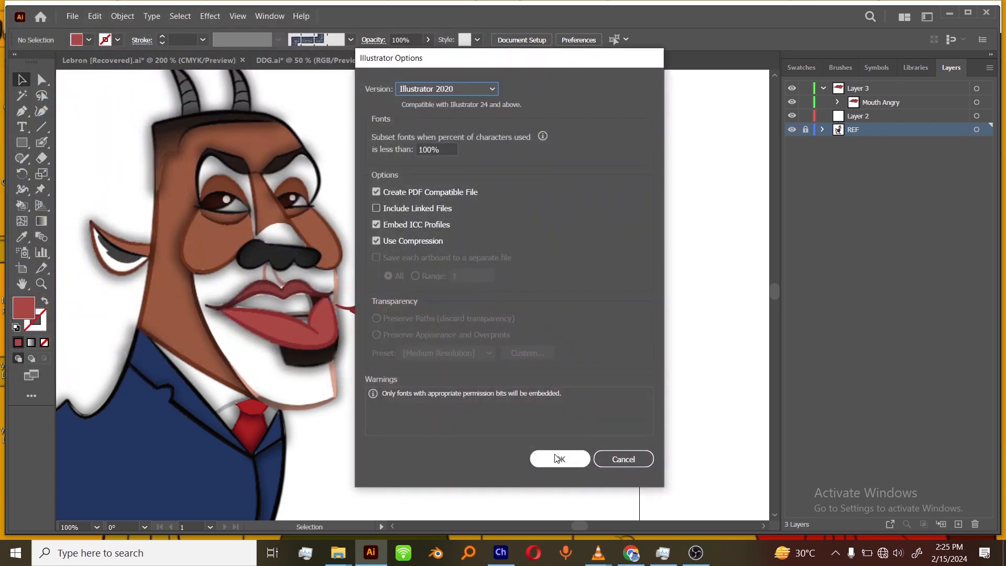
{"action": "left_click", "coordinate": [558, 459]}
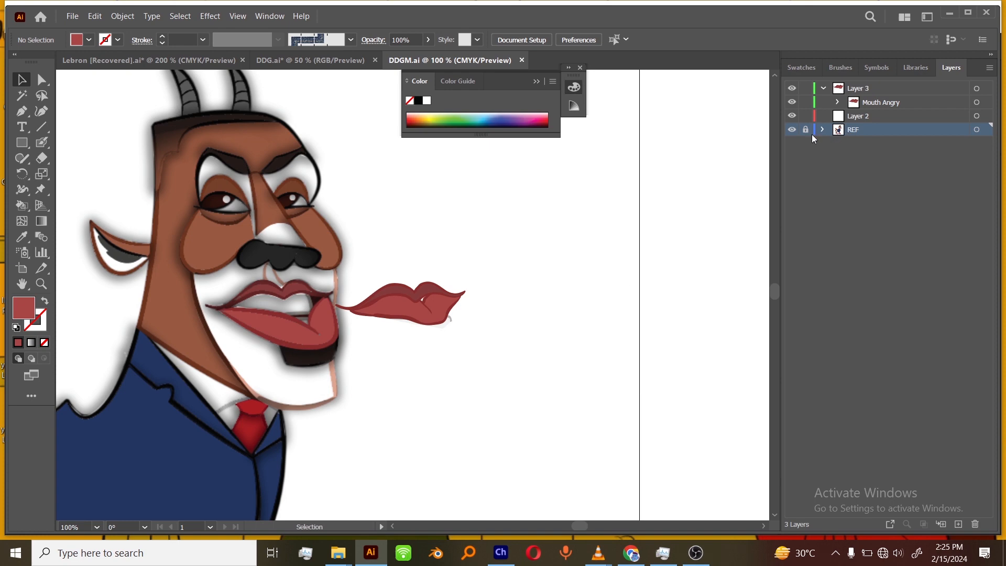
- Delete the REF layer and the empty Layer 2, and rename Layer 3 as C
{"action": "left_click", "coordinate": [977, 523]}
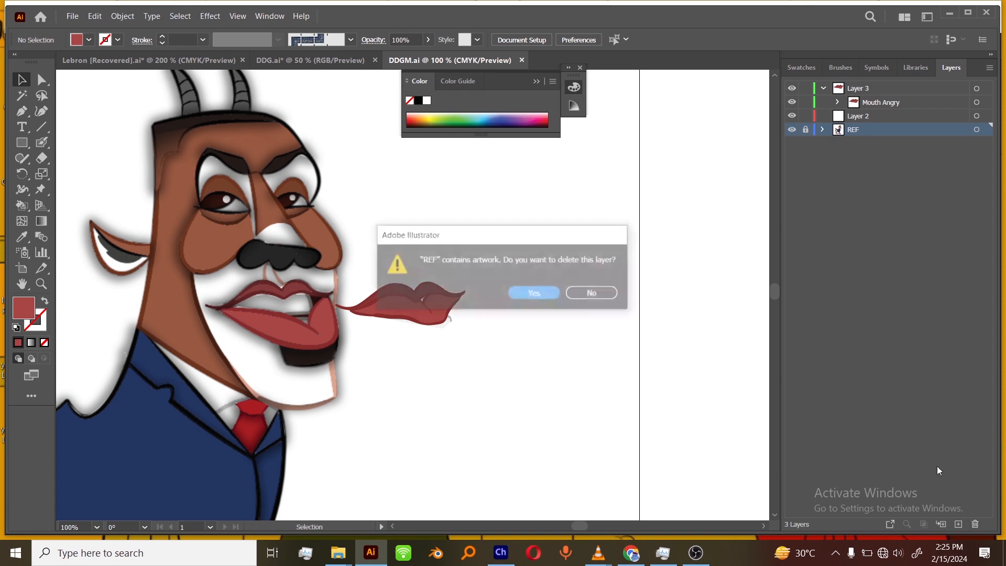
{"action": "left_click", "coordinate": [546, 292]}
{"action": "left_click", "coordinate": [854, 121]}
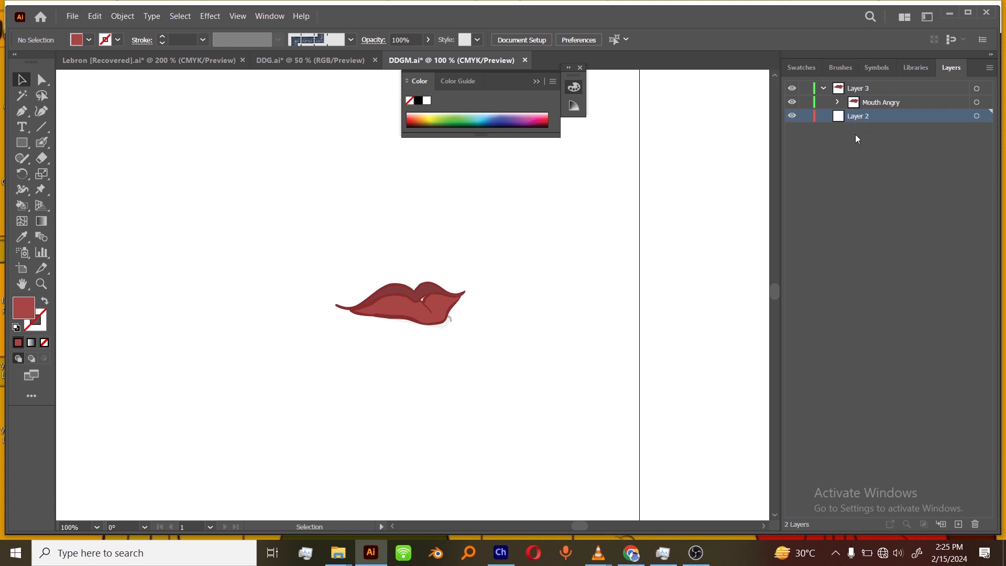
{"action": "double_click", "coordinate": [861, 90]}
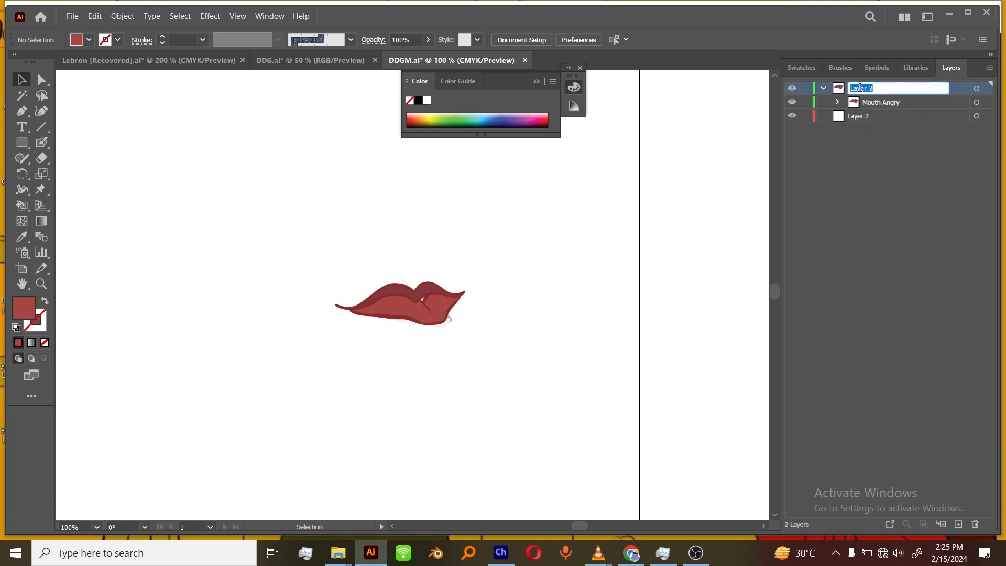
{"action": "type", "text": "C"}
{"action": "left_click", "coordinate": [870, 116]}
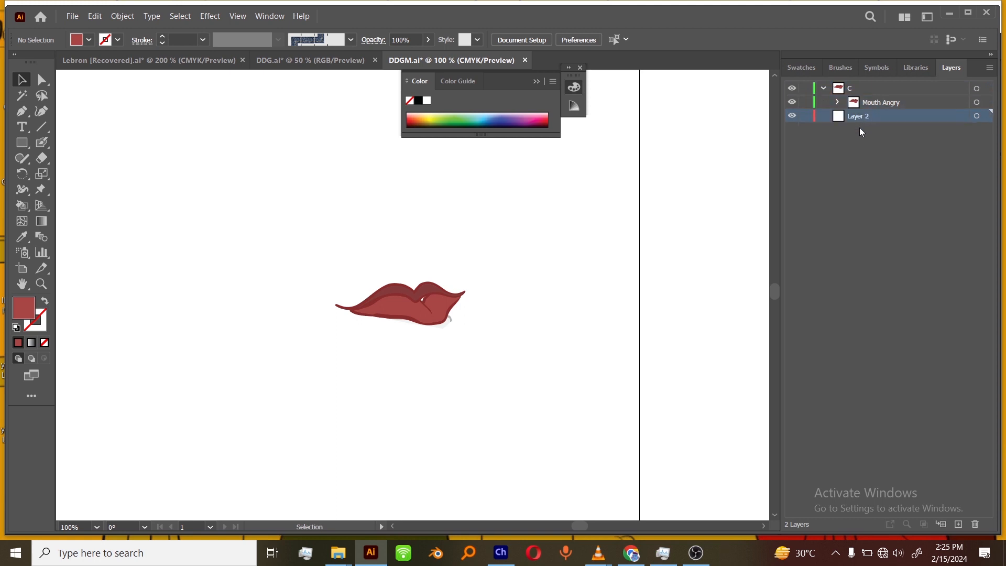
{"action": "left_click", "coordinate": [976, 525]}
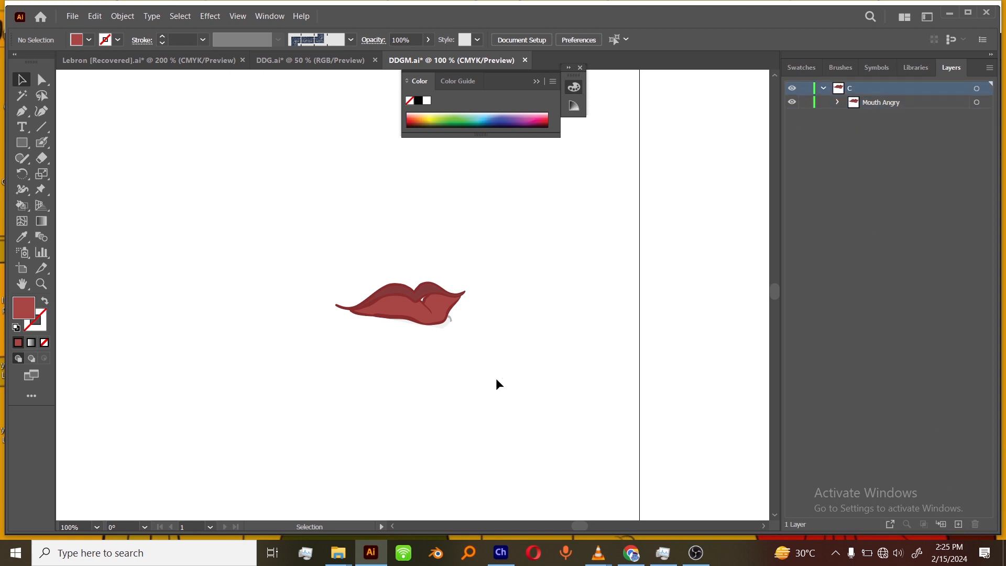
{"action": "key", "text": "ctrl"}
{"action": "key", "text": "s"}
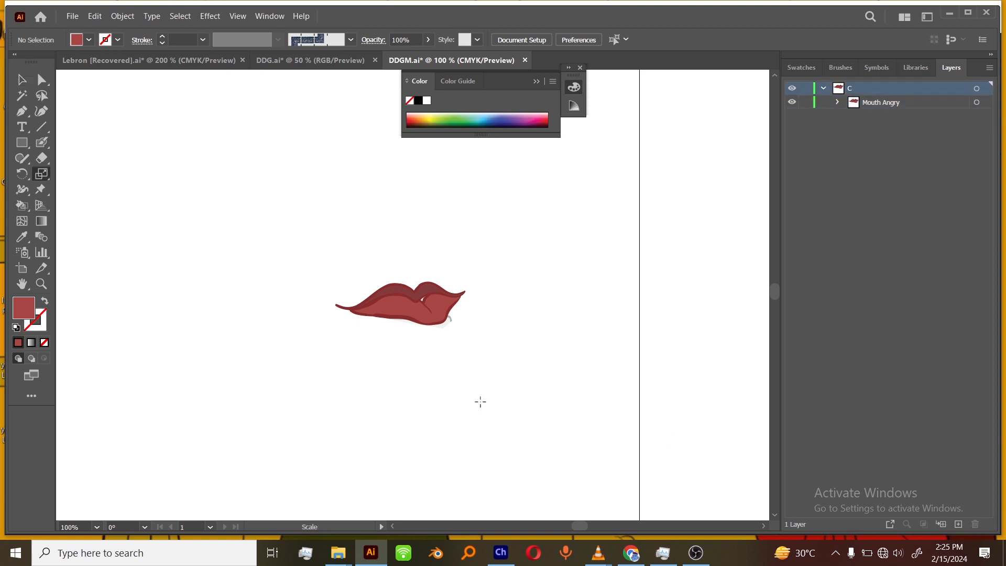
- Switch to Character Animator and create a new project named Dog in the Character Animator documents folder
{"action": "left_click", "coordinate": [501, 553]}
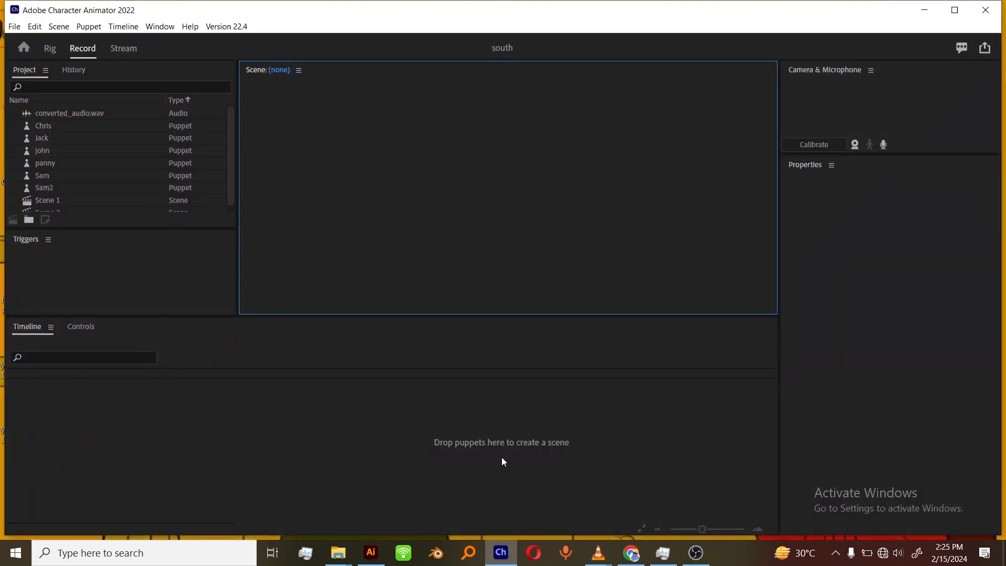
{"action": "left_click", "coordinate": [14, 26]}
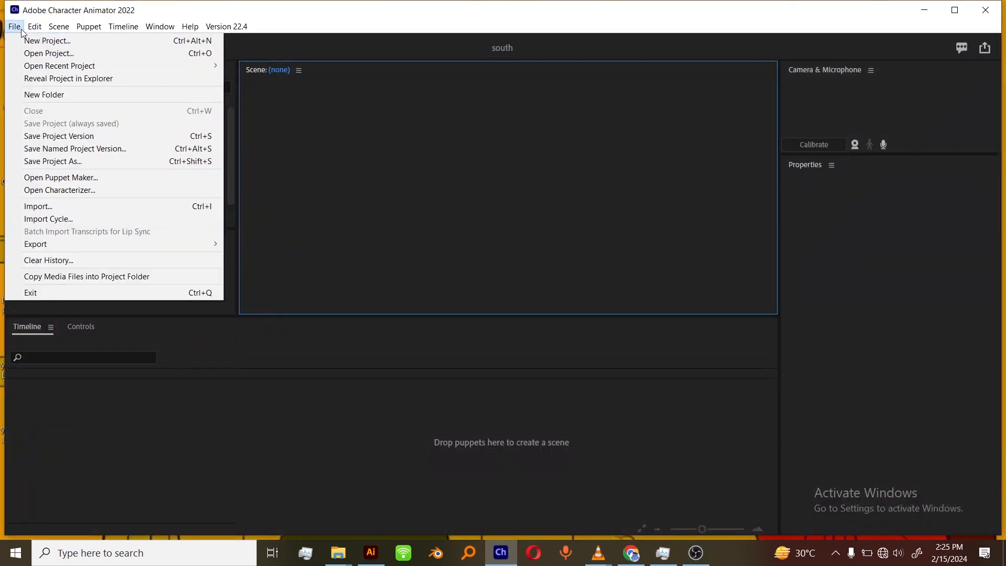
{"action": "left_click", "coordinate": [48, 41]}
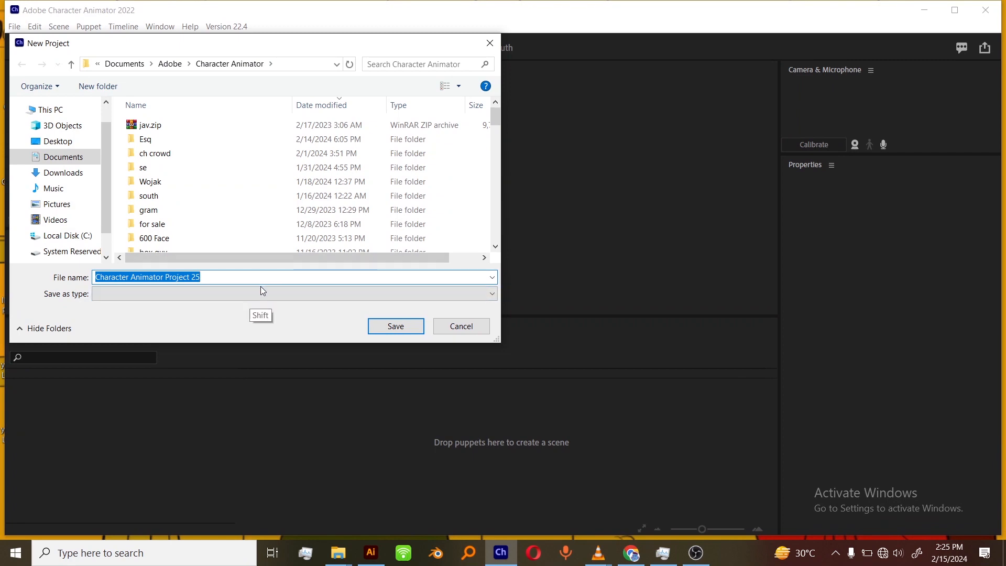
{"action": "mouse_move", "coordinate": [339, 553]}
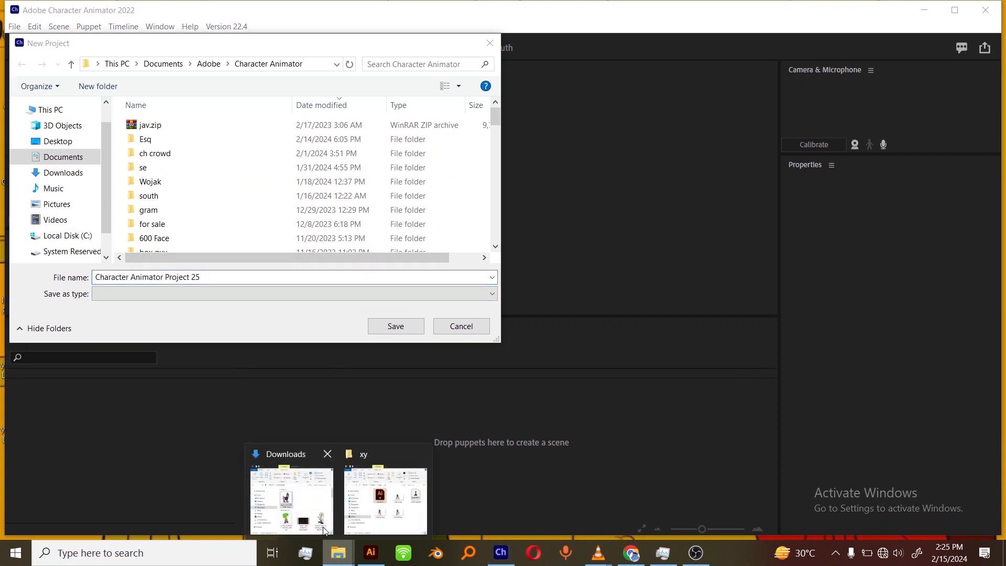
{"action": "mouse_move", "coordinate": [318, 521]}
{"action": "left_click", "coordinate": [383, 513]}
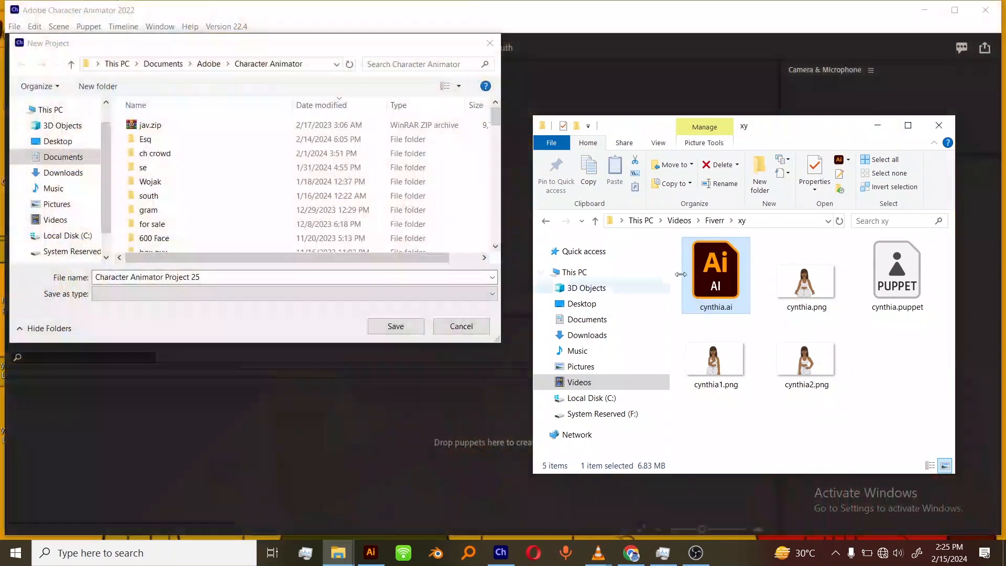
{"action": "left_click", "coordinate": [715, 220]}
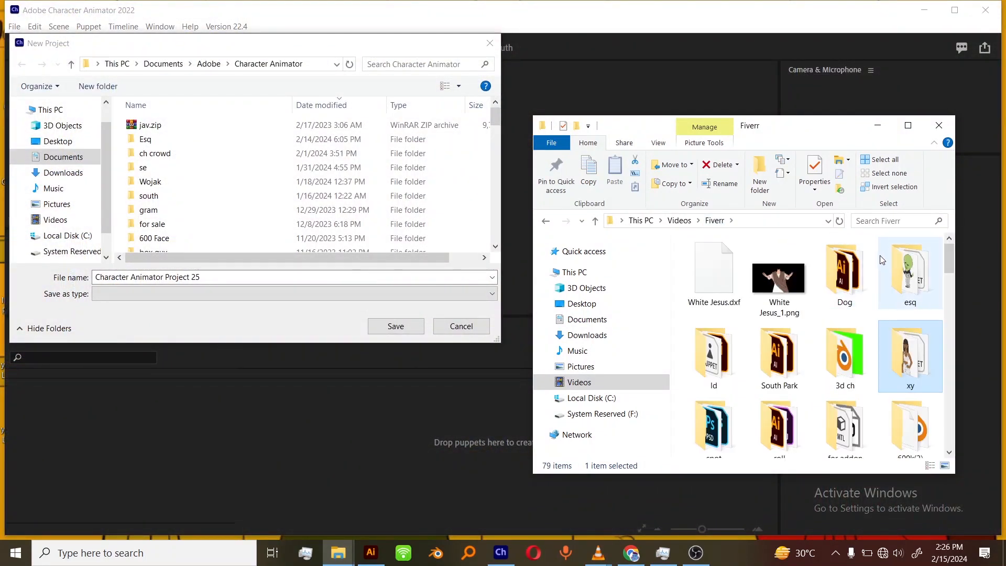
{"action": "left_click", "coordinate": [878, 125]}
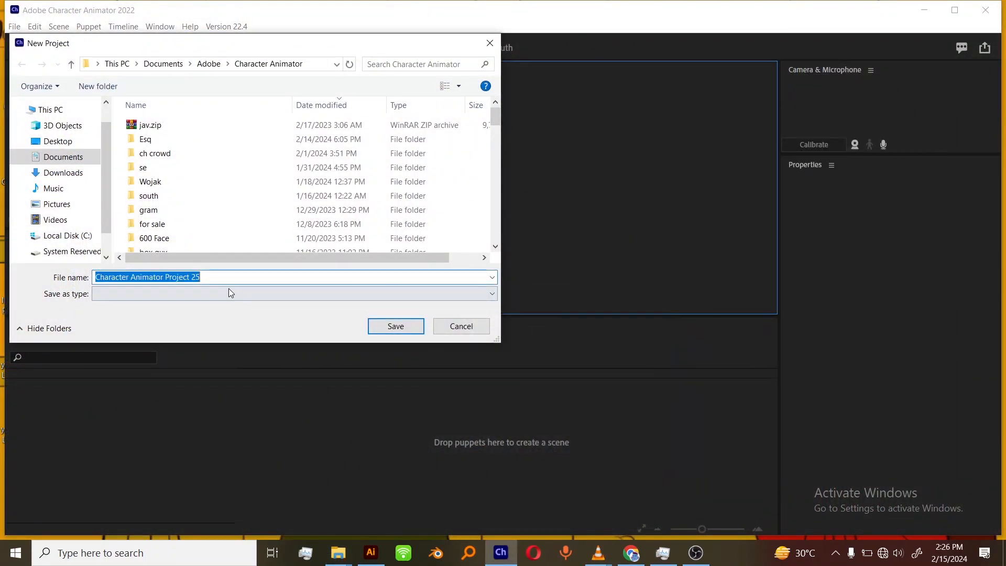
{"action": "type", "text": "Dog"}
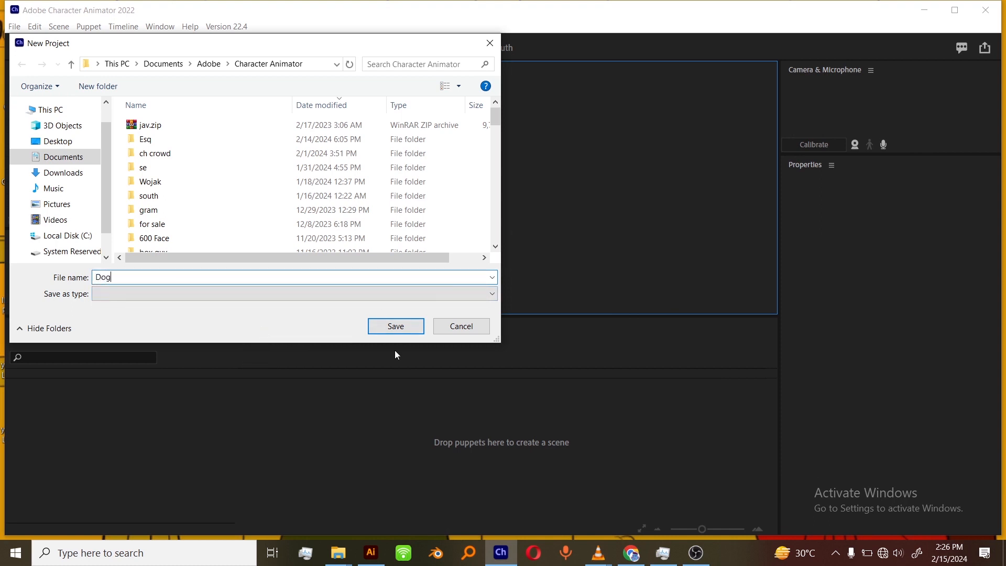
{"action": "left_click", "coordinate": [397, 330]}
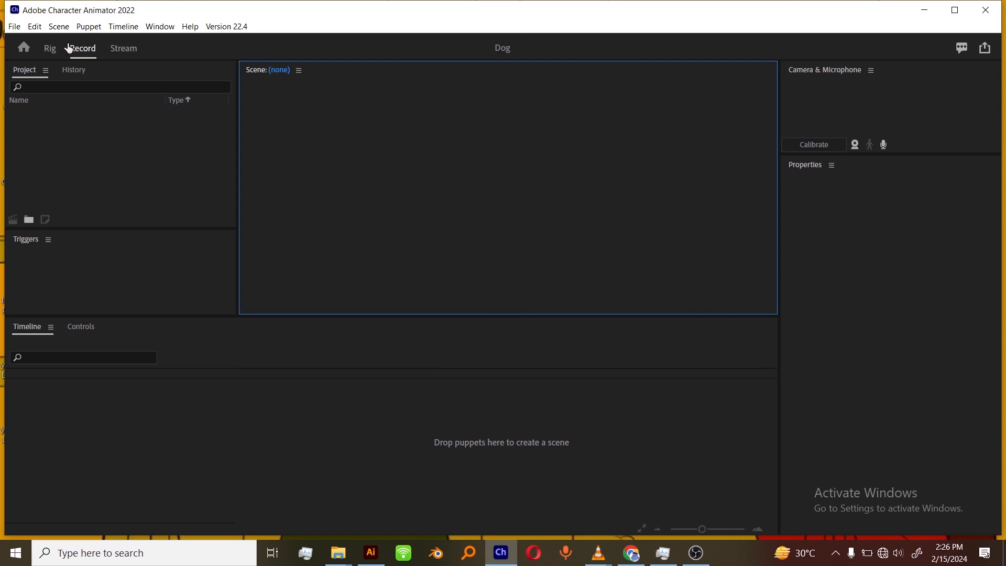
- Add a new scene with its default name and open it
{"action": "left_click", "coordinate": [59, 26]}
{"action": "left_click", "coordinate": [79, 38]}
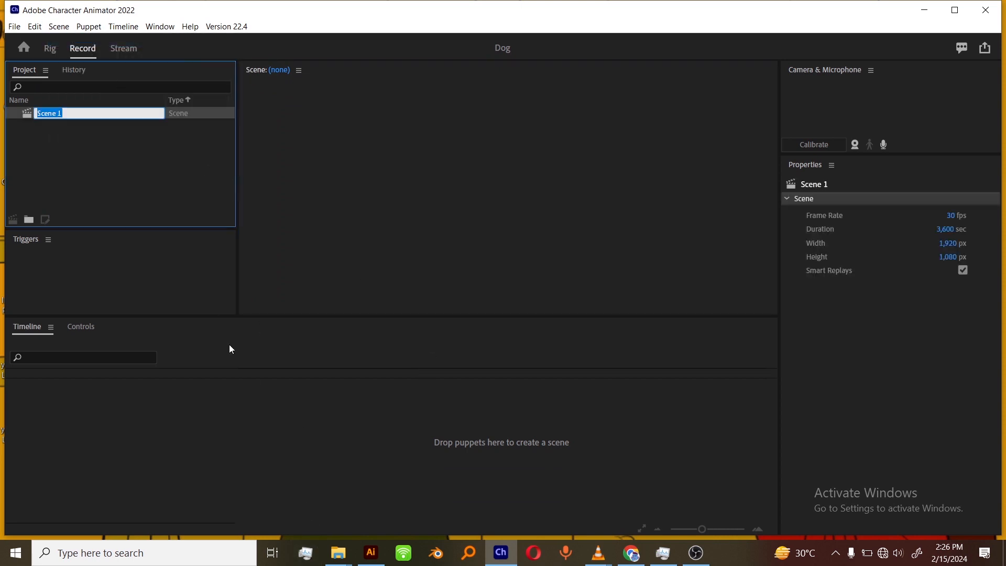
{"action": "key", "text": "Return"}
{"action": "double_click", "coordinate": [80, 117]}
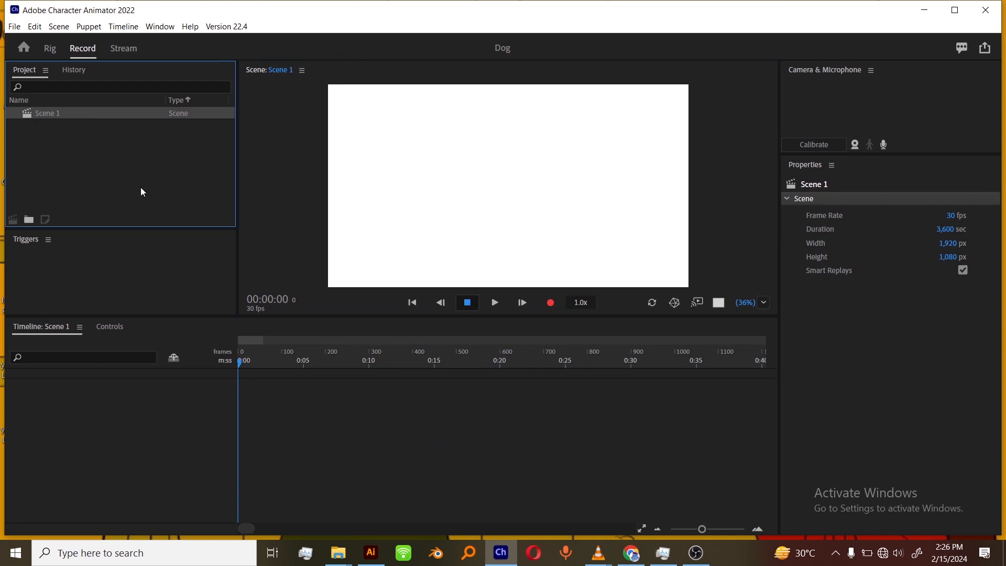
- Import DDGM.ai from the Fiverr Dog folder into the project as a puppet
{"action": "left_click", "coordinate": [338, 553]}
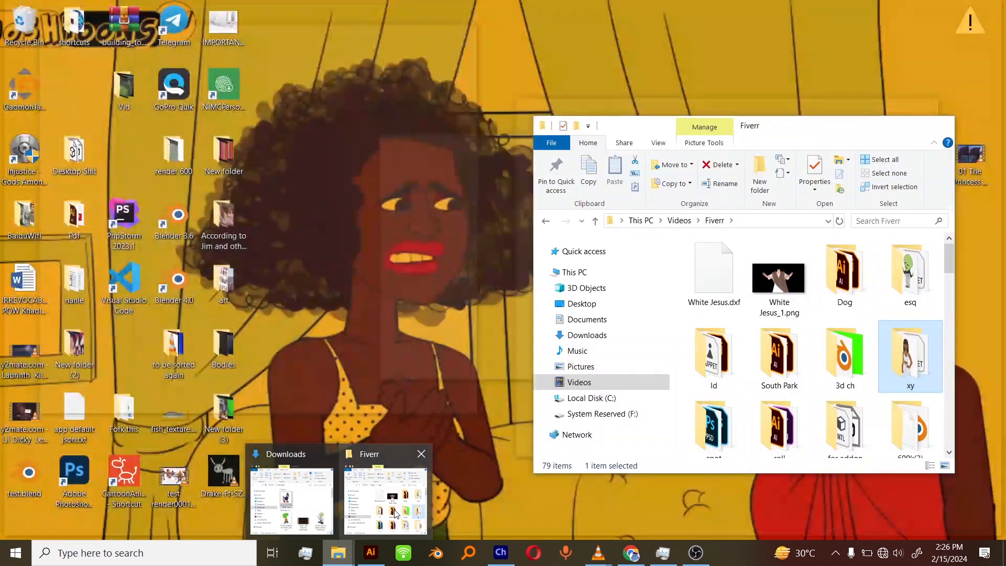
{"action": "left_click", "coordinate": [397, 515]}
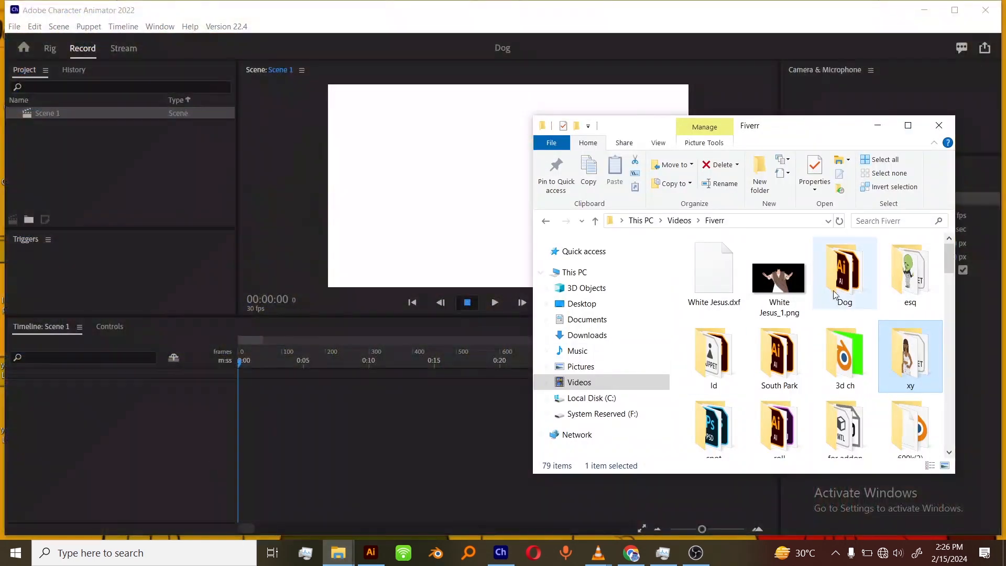
{"action": "double_click", "coordinate": [833, 290]}
{"action": "left_click", "coordinate": [737, 303]}
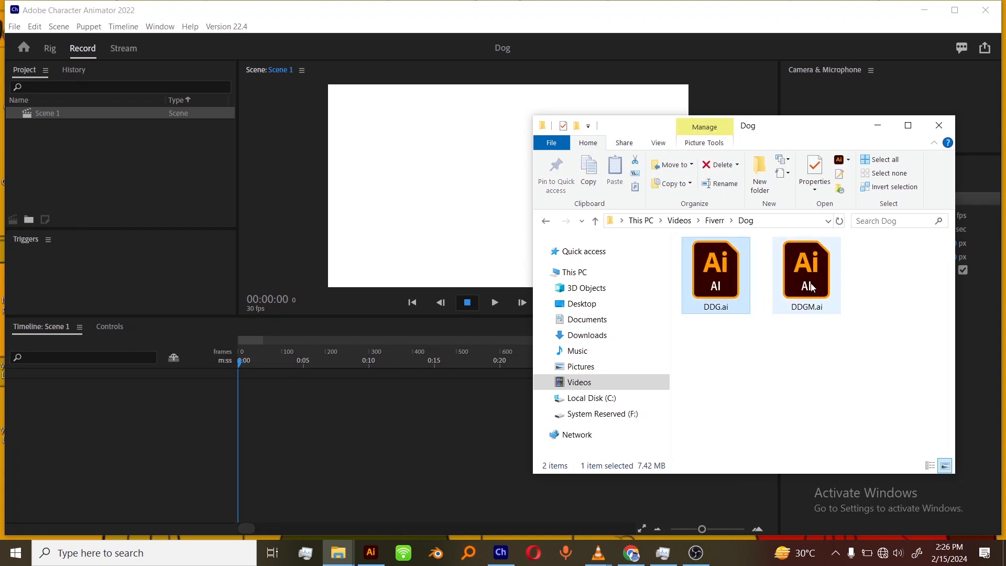
{"action": "left_click_drag", "start_coordinate": [810, 293], "coordinate": [146, 194]}
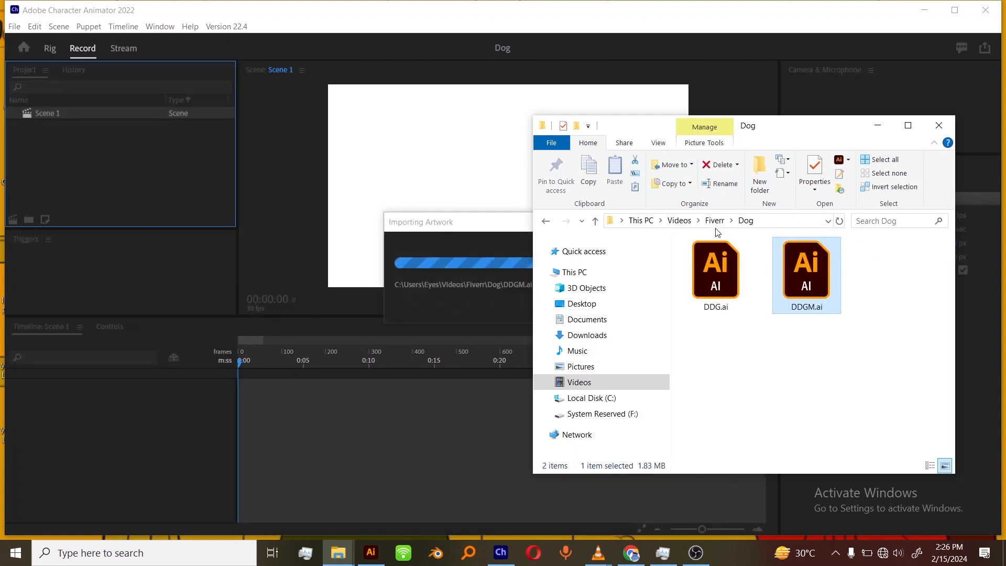
- Find converted_audio.wav in the Fiverr 3d ch folder and import it into the project
{"action": "left_click", "coordinate": [715, 220]}
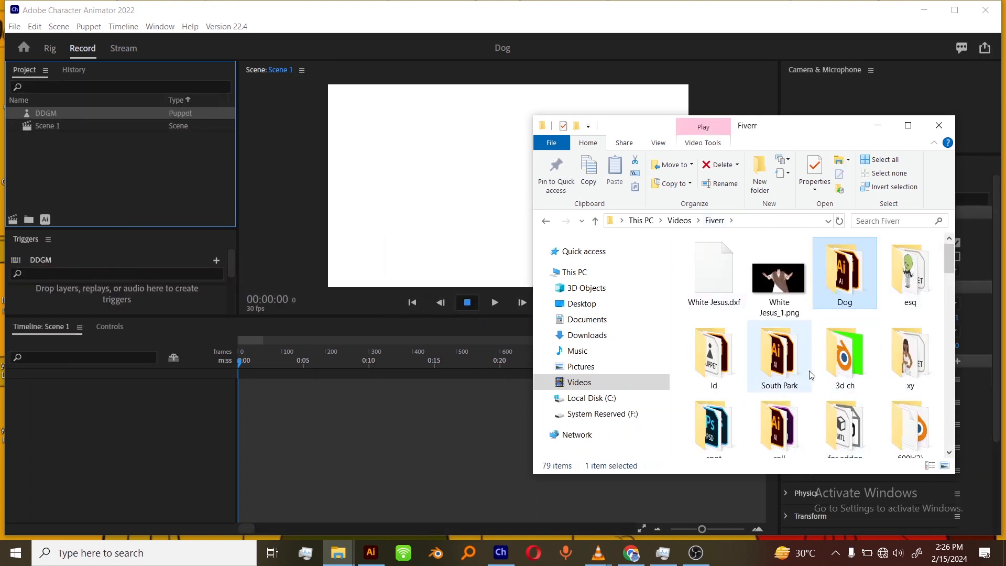
{"action": "left_click", "coordinate": [714, 362]}
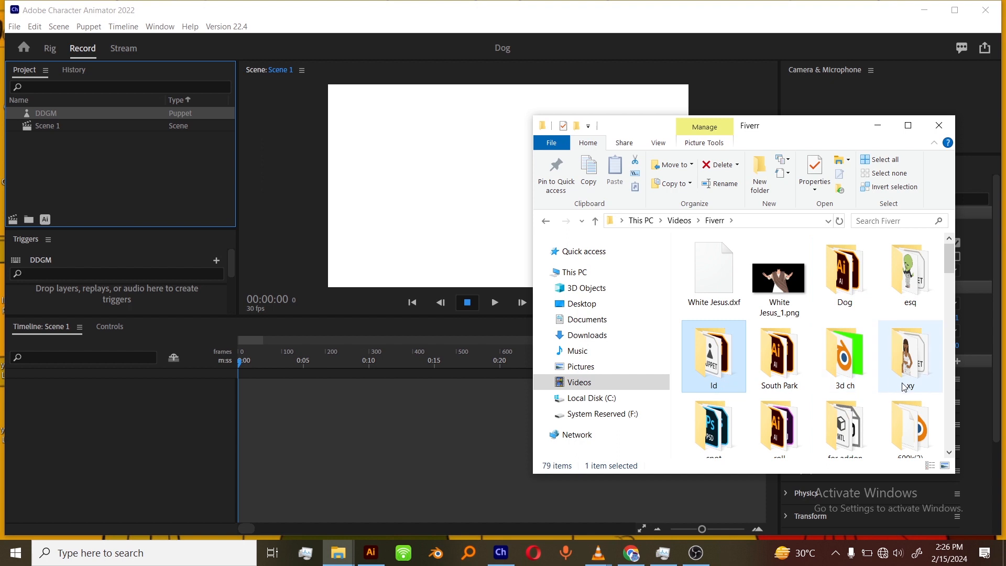
{"action": "left_click", "coordinate": [717, 430]}
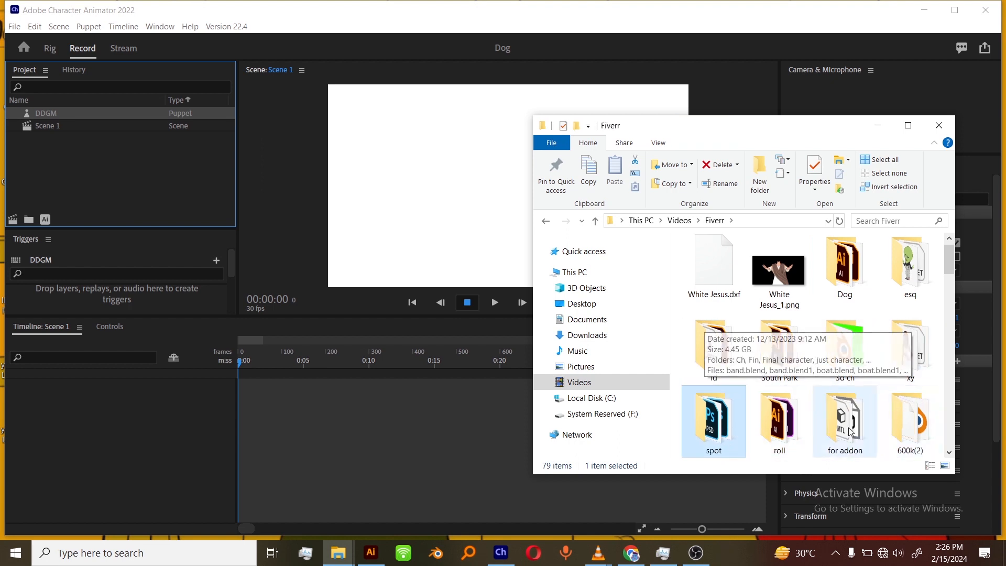
{"action": "double_click", "coordinate": [844, 362]}
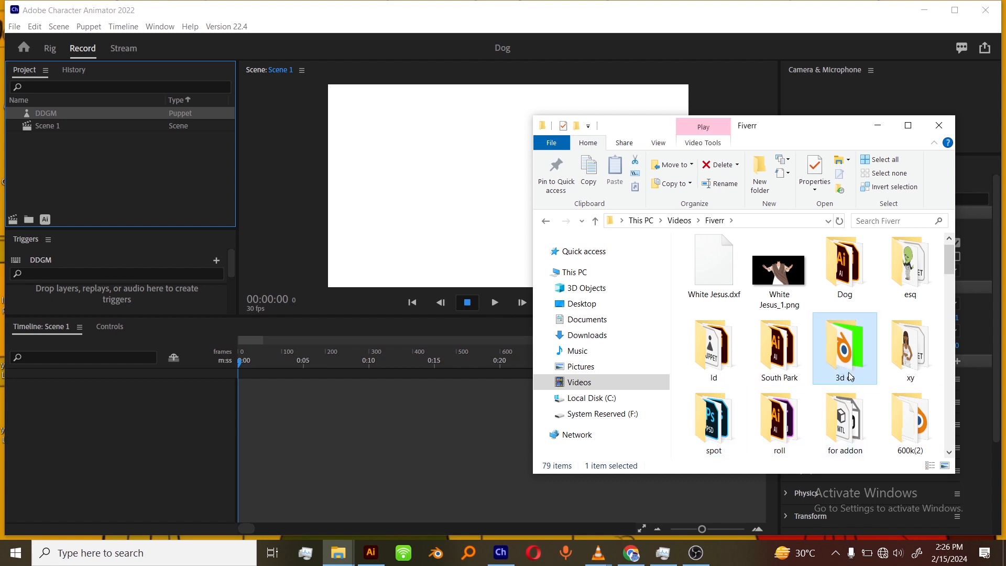
{"action": "left_click", "coordinate": [813, 435]}
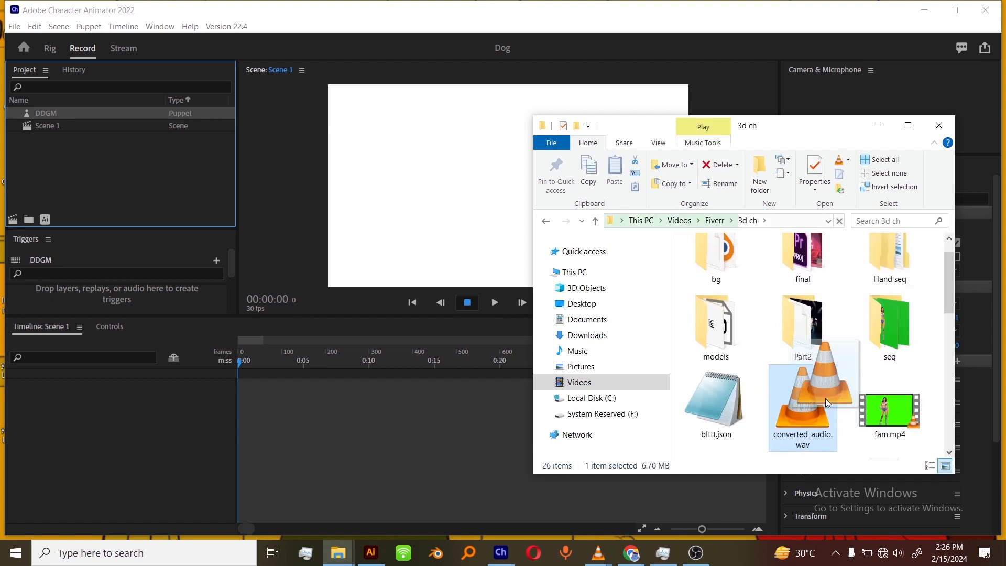
{"action": "left_click_drag", "start_coordinate": [826, 398], "coordinate": [121, 162]}
{"action": "left_click", "coordinate": [86, 114]}
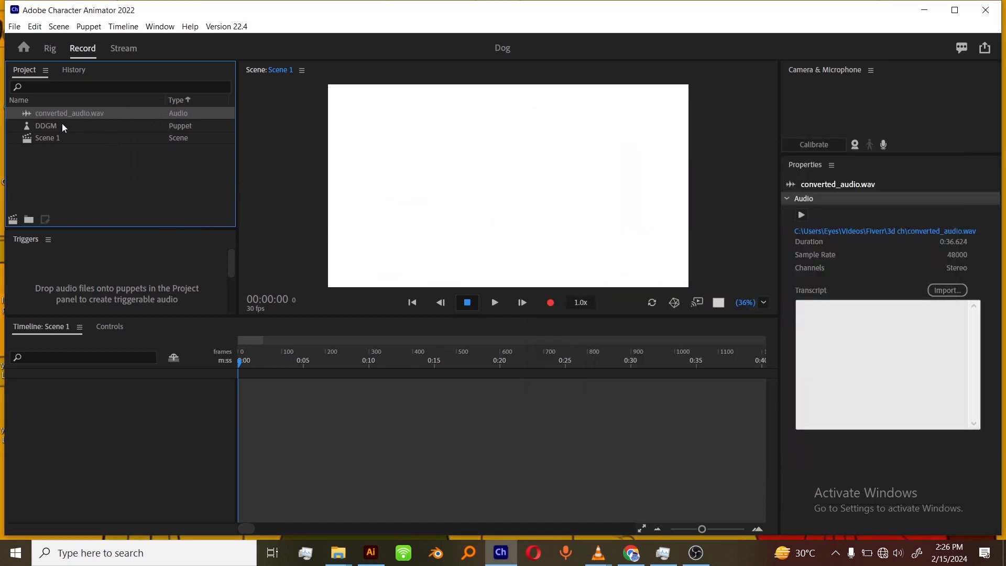
- Add the DDGM puppet and converted_audio.wav to the Scene 1 timeline
{"action": "left_click_drag", "start_coordinate": [59, 123], "coordinate": [119, 375]}
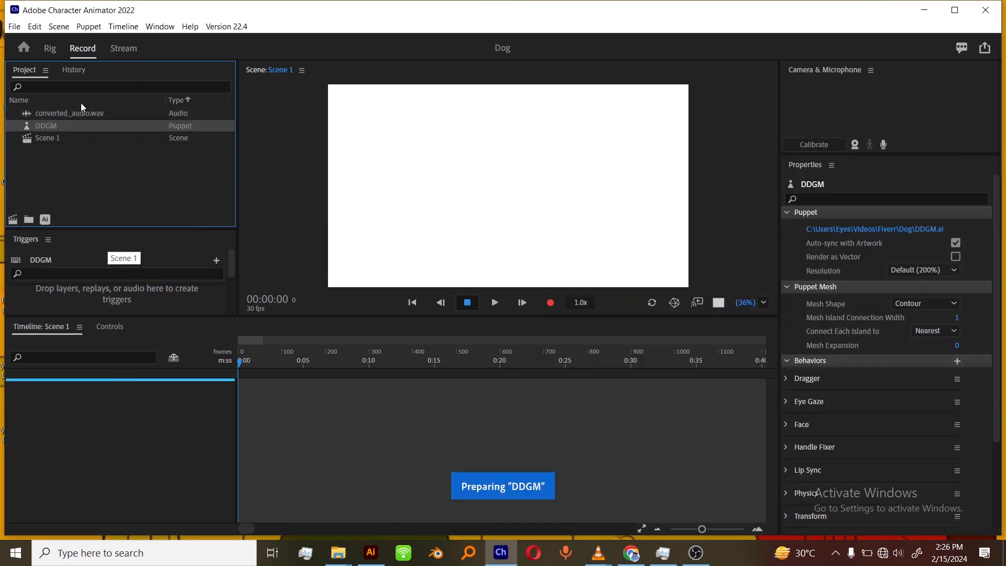
{"action": "left_click", "coordinate": [84, 111]}
{"action": "left_click_drag", "start_coordinate": [84, 112], "coordinate": [124, 407]}
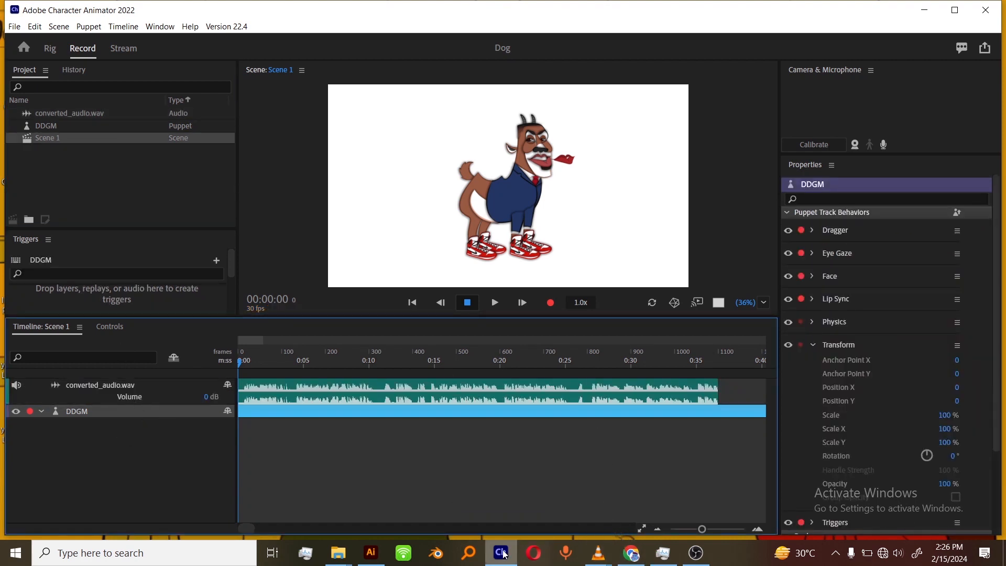
- Save the changed DDGM.ai in Illustrator and return to Character Animator to update the puppet
{"action": "left_click", "coordinate": [371, 553]}
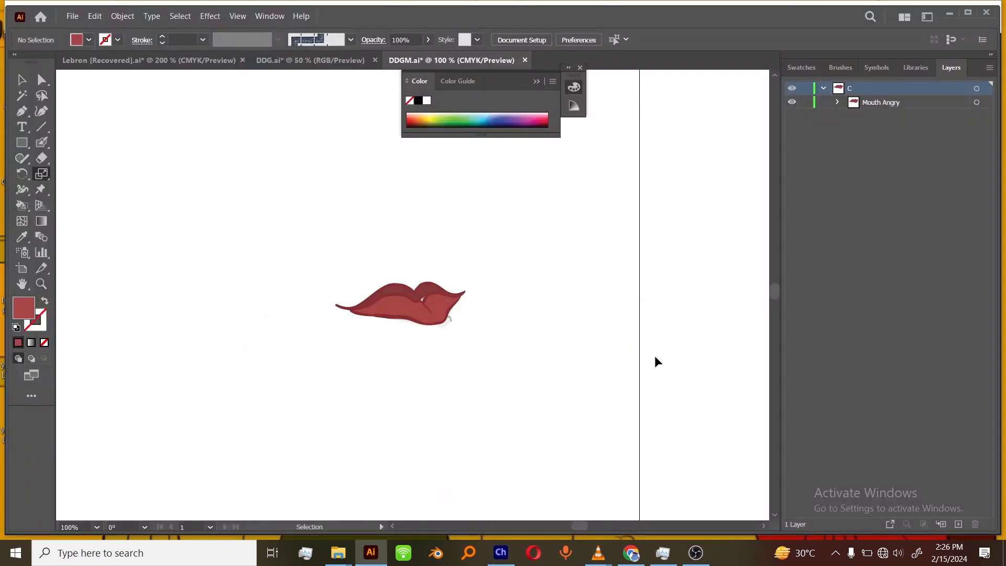
{"action": "key", "text": "ctrl+s"}
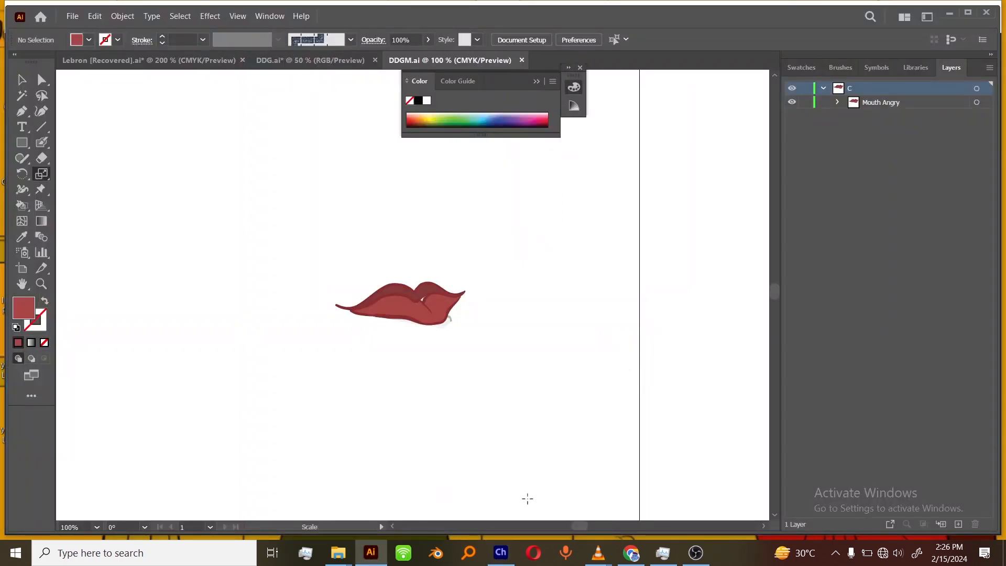
{"action": "left_click", "coordinate": [501, 553]}
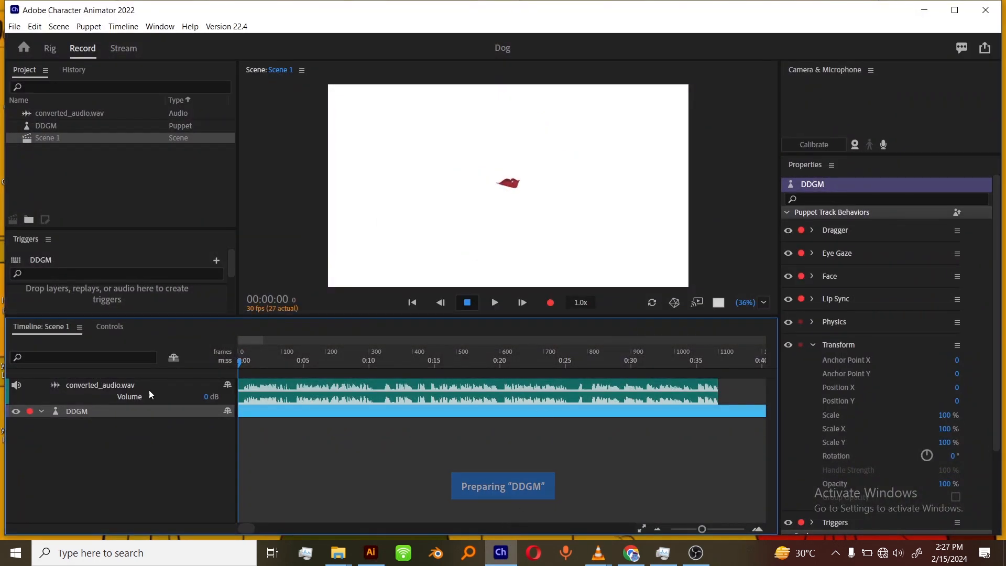
- Add a scene camera and set its zoom to 572% to frame the mouth
{"action": "left_click", "coordinate": [59, 26]}
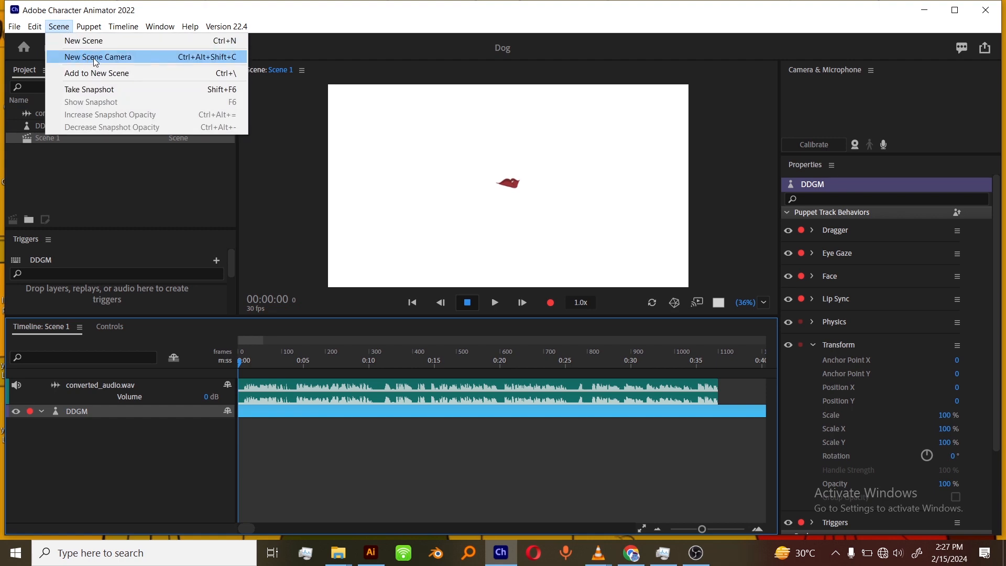
{"action": "left_click", "coordinate": [142, 58]}
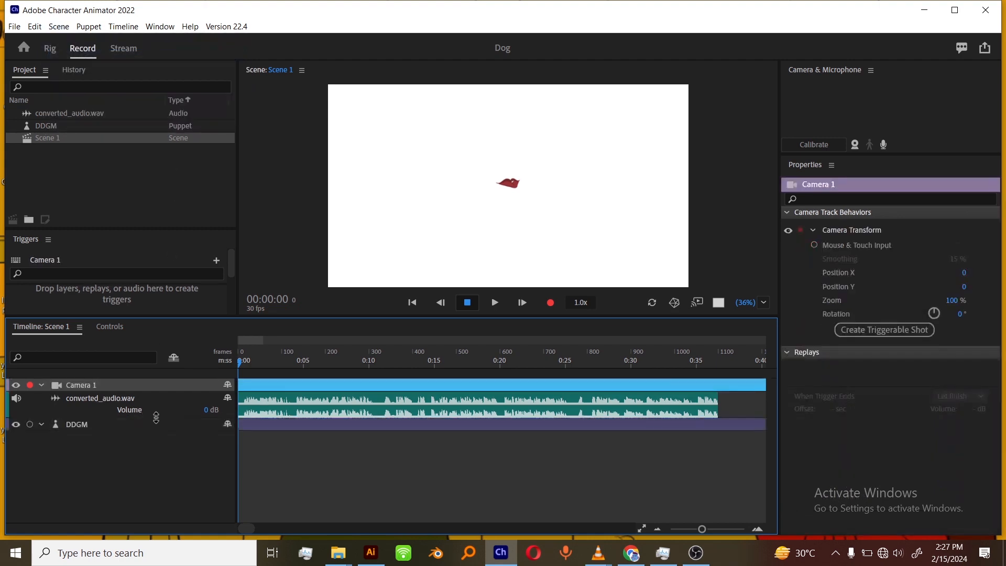
{"action": "left_click_drag", "start_coordinate": [952, 301], "coordinate": [939, 272]}
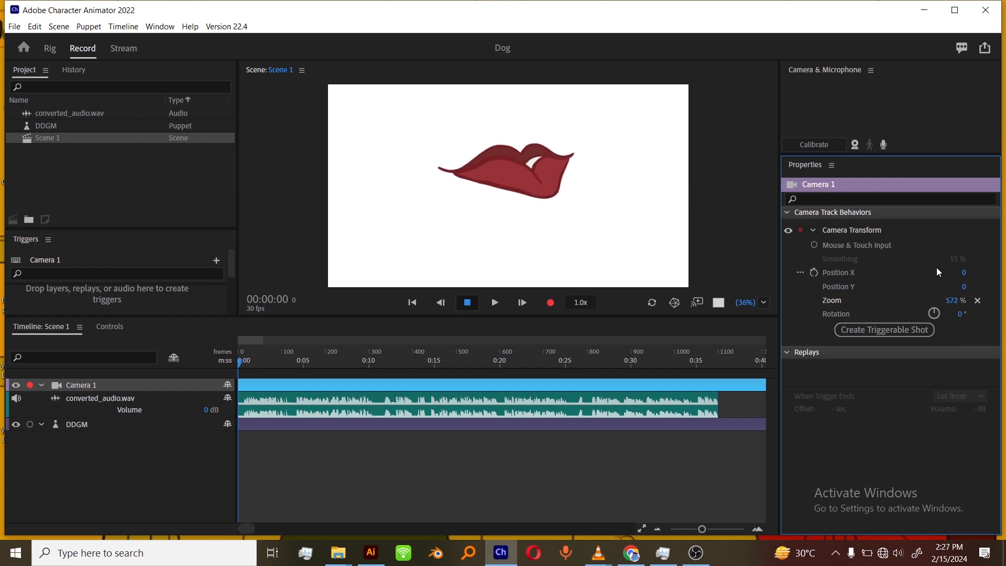
- Extend the timeline's work area to just past the 0:10 mark
{"action": "left_click", "coordinate": [112, 428]}
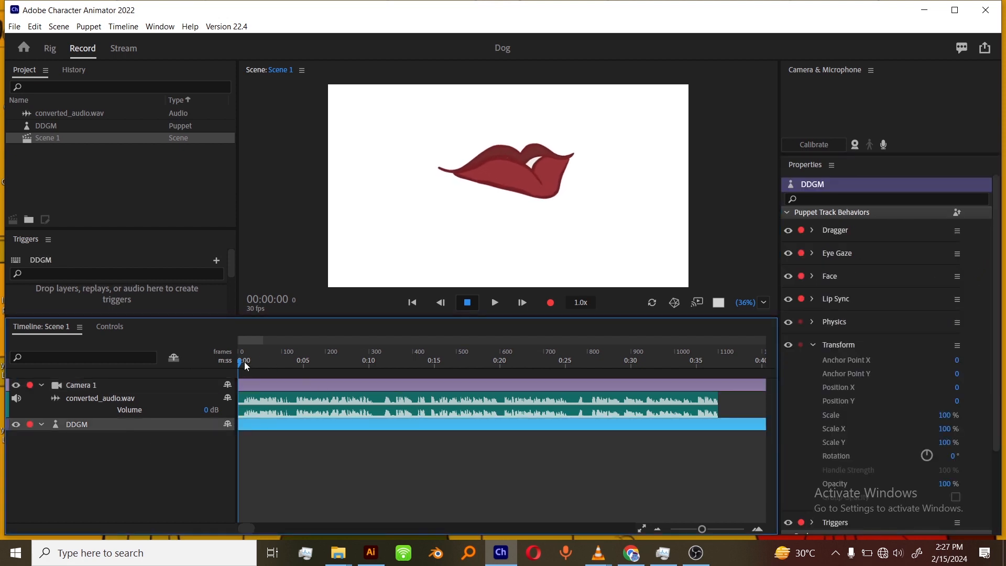
{"action": "left_click_drag", "start_coordinate": [246, 365], "coordinate": [312, 361]}
{"action": "mouse_move", "coordinate": [262, 340]}
{"action": "left_mouse_down"}
{"action": "mouse_move", "coordinate": [470, 341]}
{"action": "mouse_move", "coordinate": [367, 341]}
{"action": "mouse_move", "coordinate": [378, 341]}
{"action": "left_mouse_up"}
- Split the converted_audio.wav track at 00:10:06 and delete the part after the cut
{"action": "left_click", "coordinate": [558, 408]}
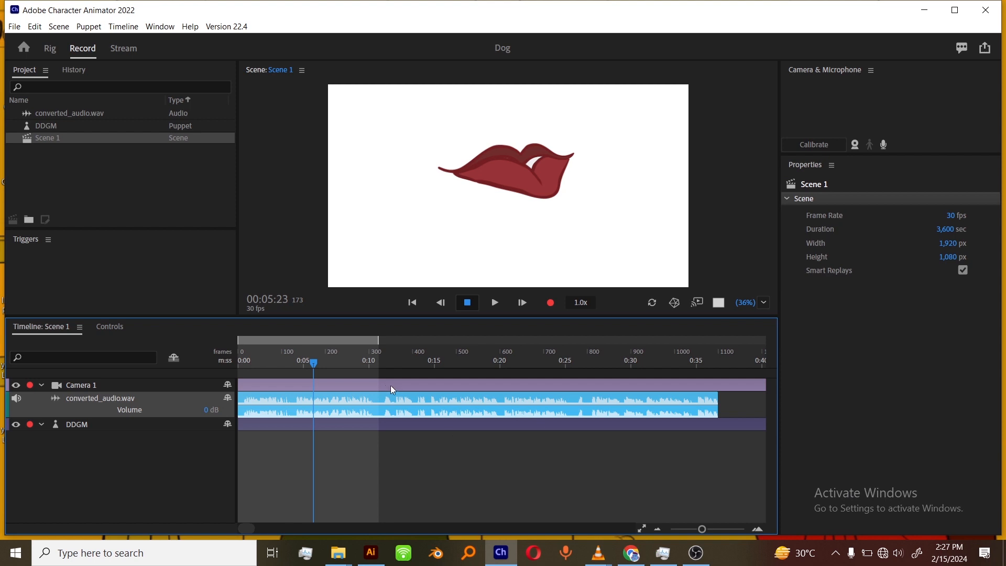
{"action": "left_click", "coordinate": [374, 387]}
{"action": "key", "text": "ctrl+shift+d"}
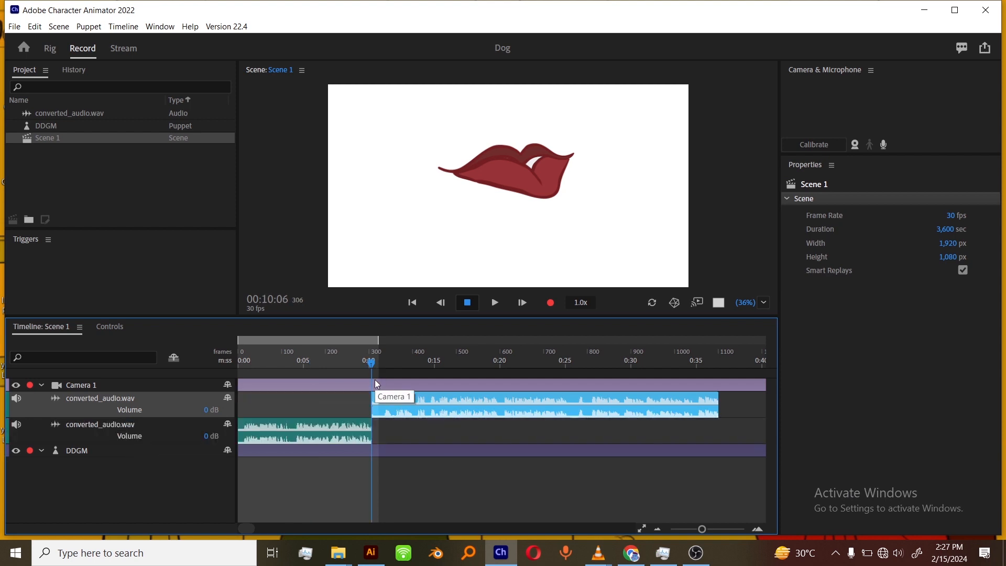
{"action": "key", "text": "Delete"}
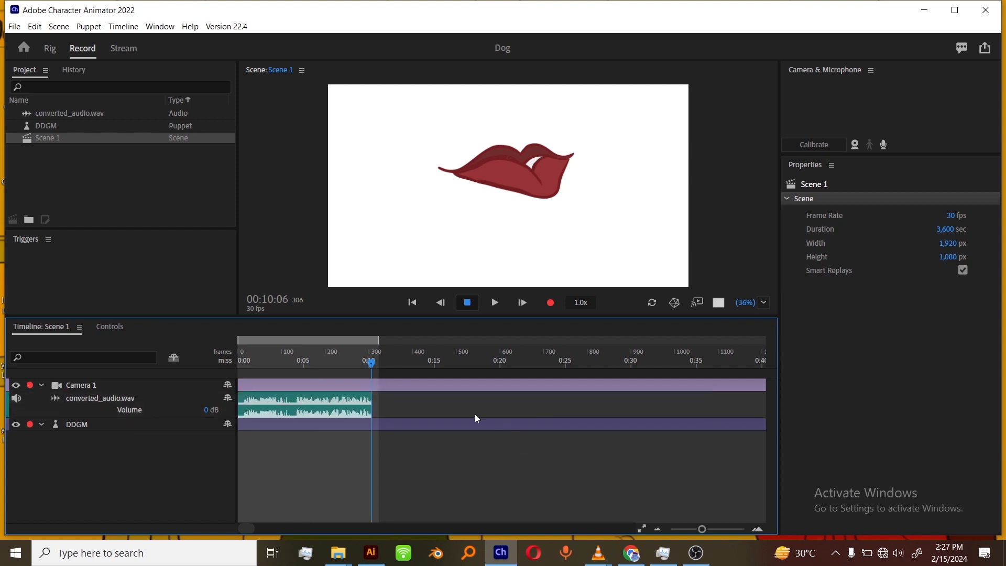
- Compute a lip sync take for the DDGM puppet from the scene audio
{"action": "left_click", "coordinate": [113, 428]}
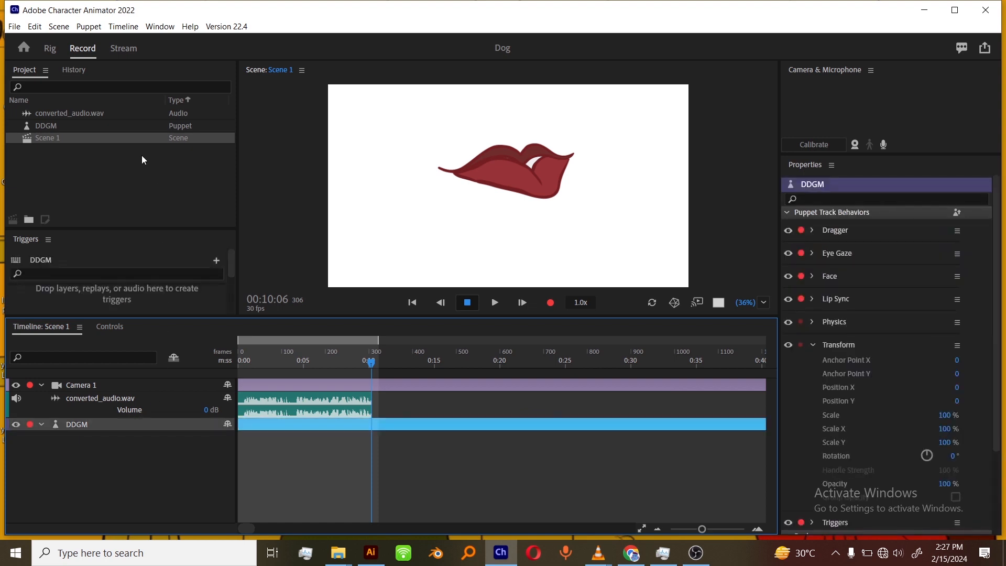
{"action": "left_click", "coordinate": [123, 26]}
{"action": "left_click", "coordinate": [236, 152]}
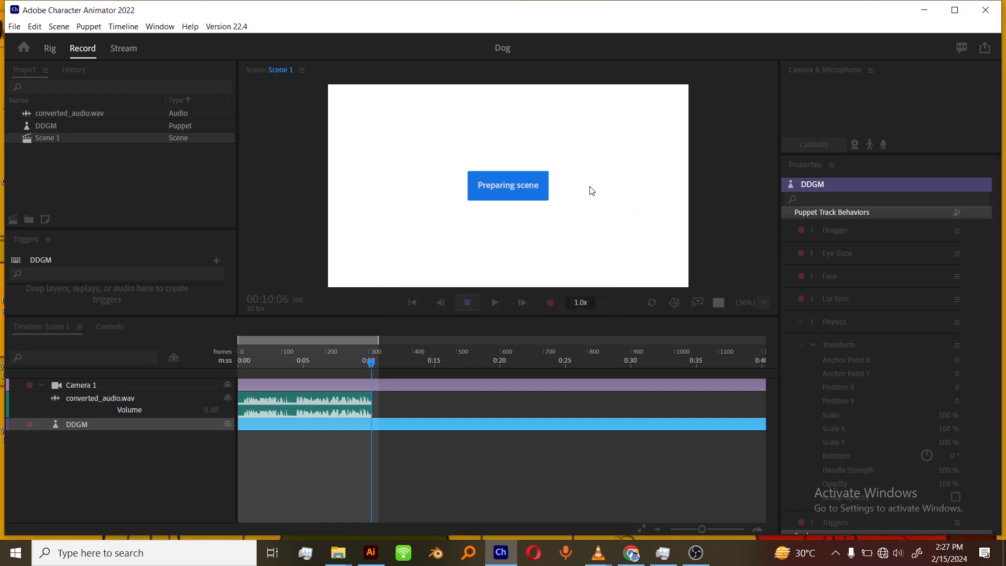
- Maximize the scene view to preview the mouth at full size
{"action": "key", "text": "grave"}
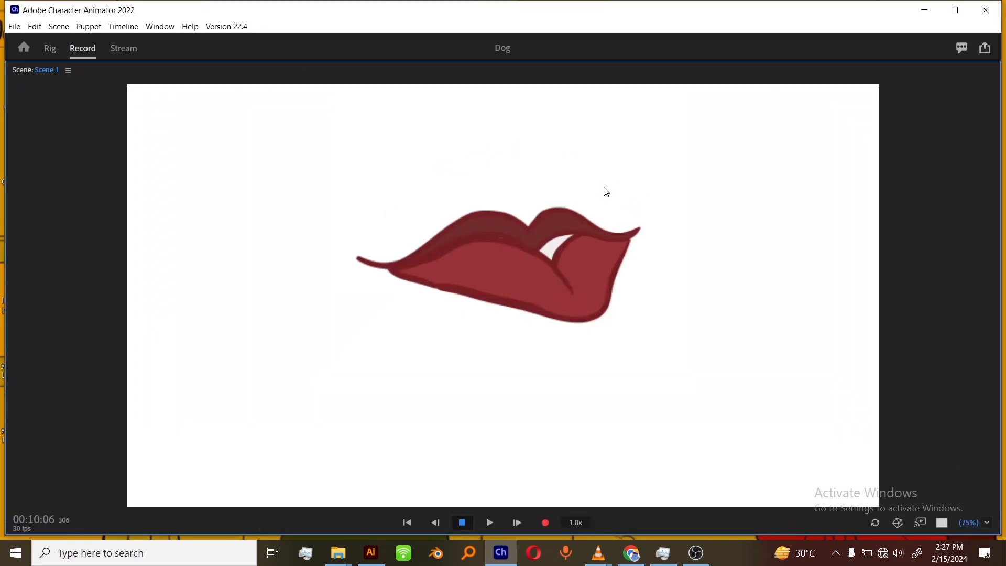
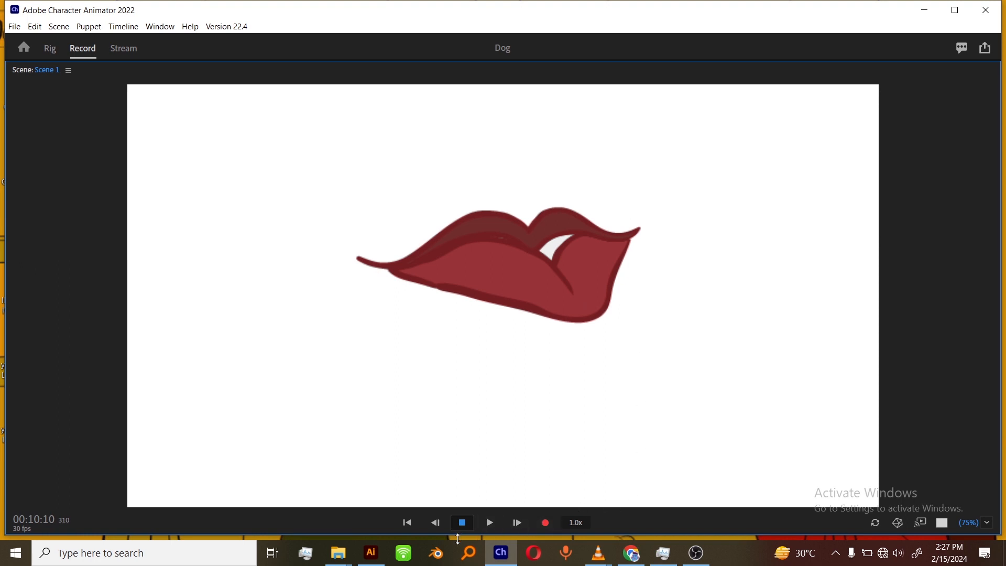
- Switch to Illustrator, expand the Mouth Angry group in DDGM.ai and show its two unnamed groups
{"action": "left_click", "coordinate": [371, 553]}
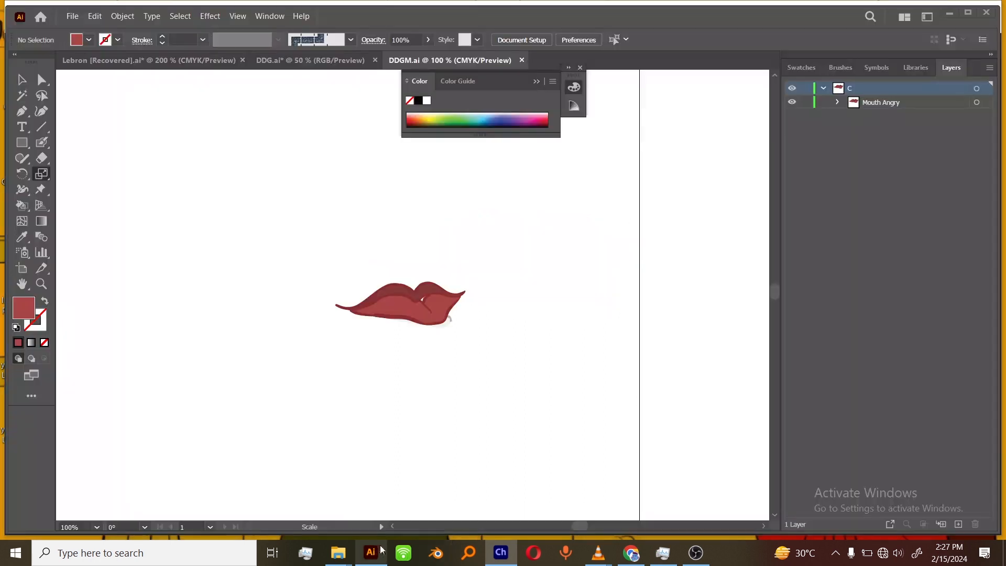
{"action": "left_click", "coordinate": [838, 103]}
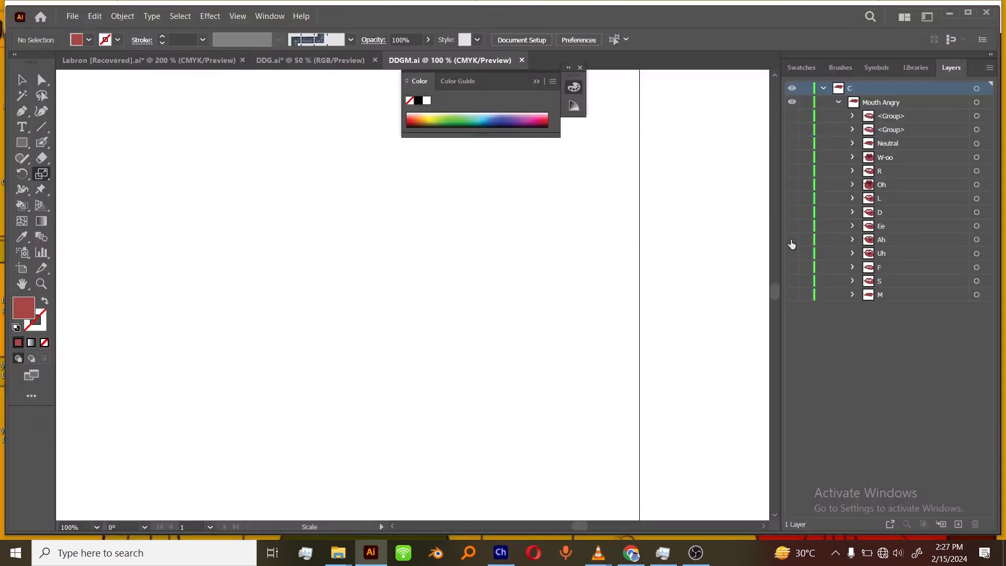
{"action": "left_click", "coordinate": [793, 116]}
{"action": "left_click", "coordinate": [904, 121]}
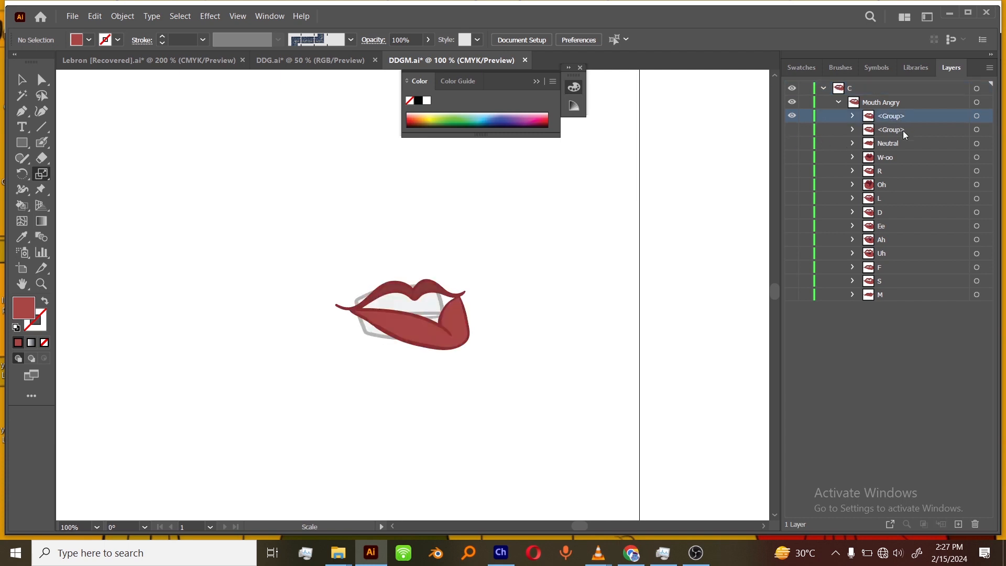
{"action": "left_click", "coordinate": [792, 129]}
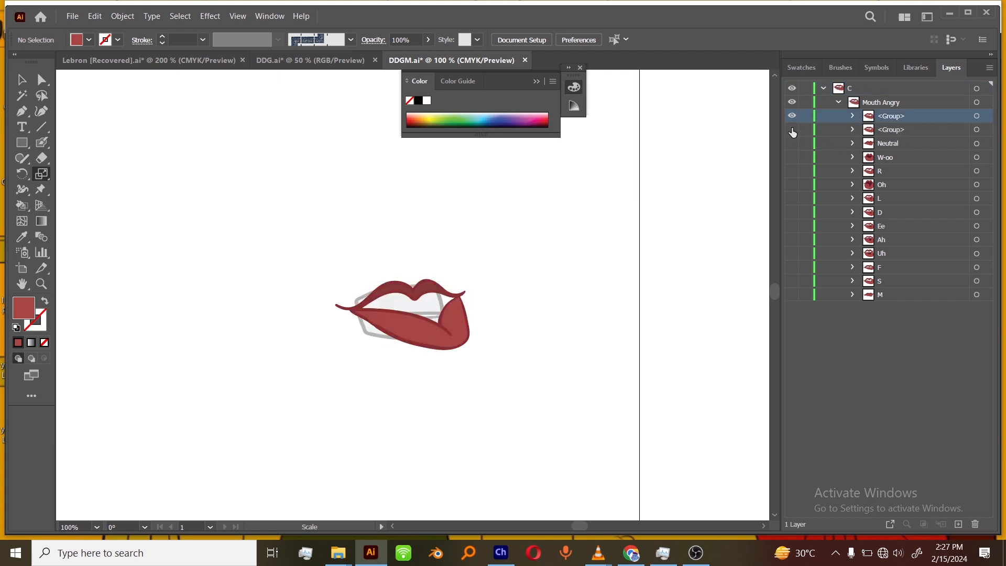
- Try deleting the two unnamed groups from Mouth Angry, then check the Neutral, W-oo, R and Oh shapes
{"action": "left_click", "coordinate": [888, 129], "text": "shift"}
{"action": "left_click", "coordinate": [976, 524]}
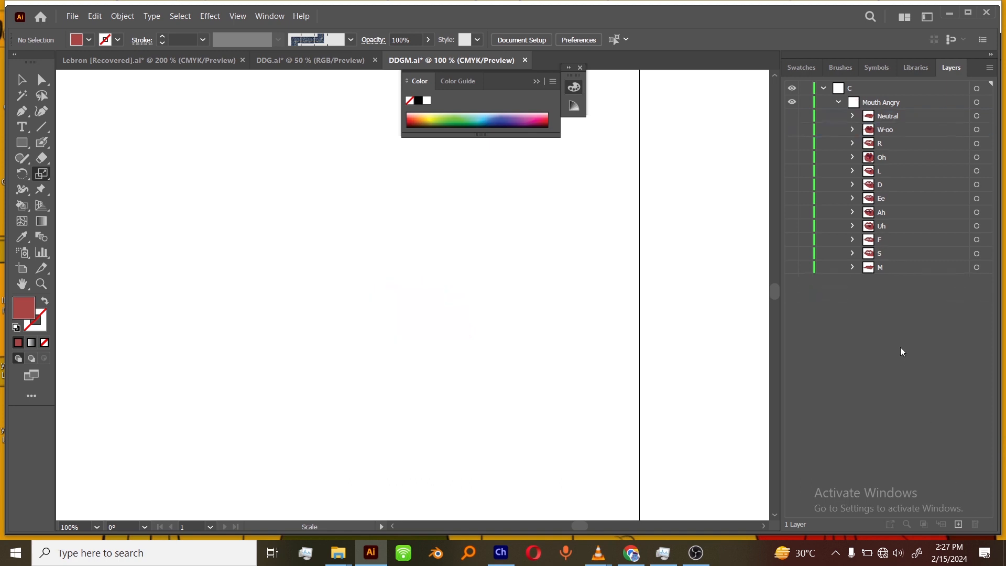
{"action": "left_click", "coordinate": [792, 116]}
{"action": "left_click", "coordinate": [792, 130]}
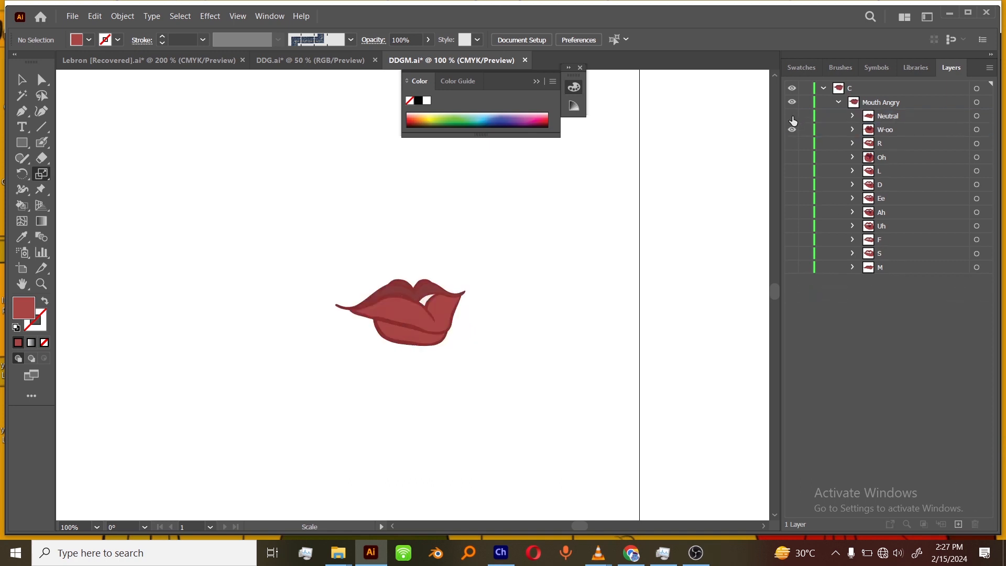
{"action": "left_click", "coordinate": [792, 144]}
{"action": "left_click", "coordinate": [792, 129]}
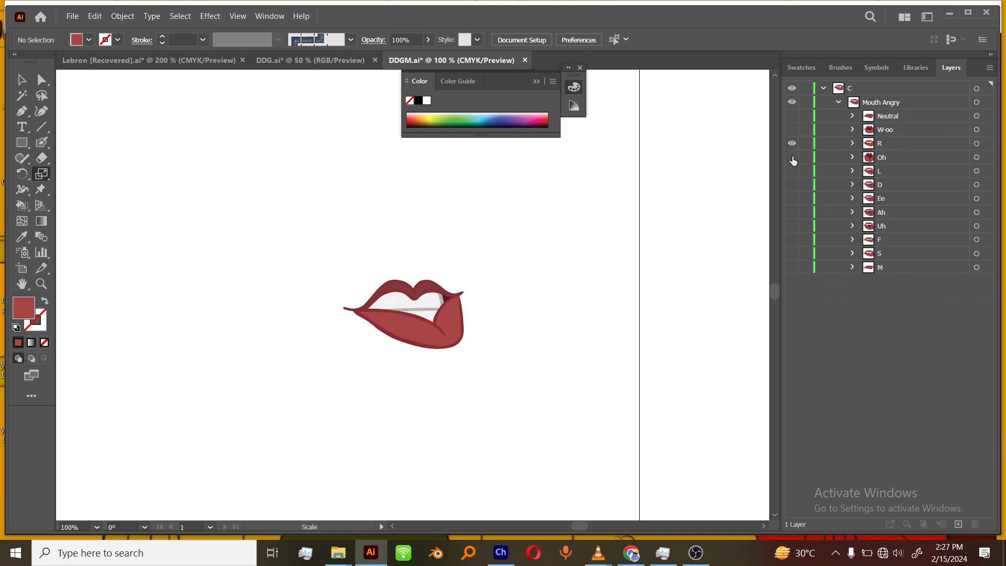
{"action": "left_click", "coordinate": [792, 157]}
{"action": "left_click", "coordinate": [792, 143]}
{"action": "left_click", "coordinate": [792, 171]}
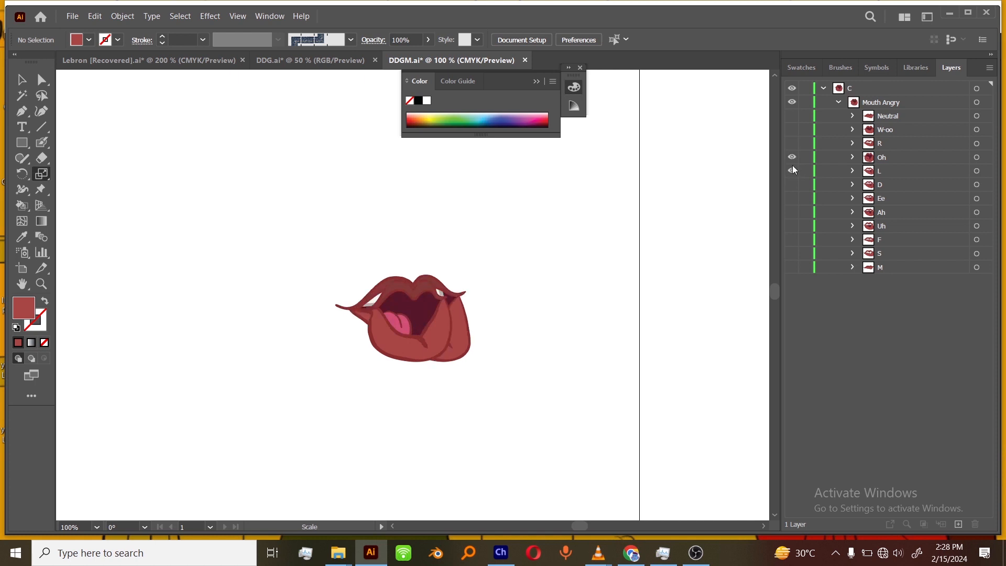
- Undo the mouth shape visibility changes and the deletion of the two unnamed groups
{"action": "key", "text": "ctrl+z"}
{"action": "key", "text": "ctrl+z"}
{"action": "key", "text": "ctrl+z"}
{"action": "key", "text": "ctrl+z"}
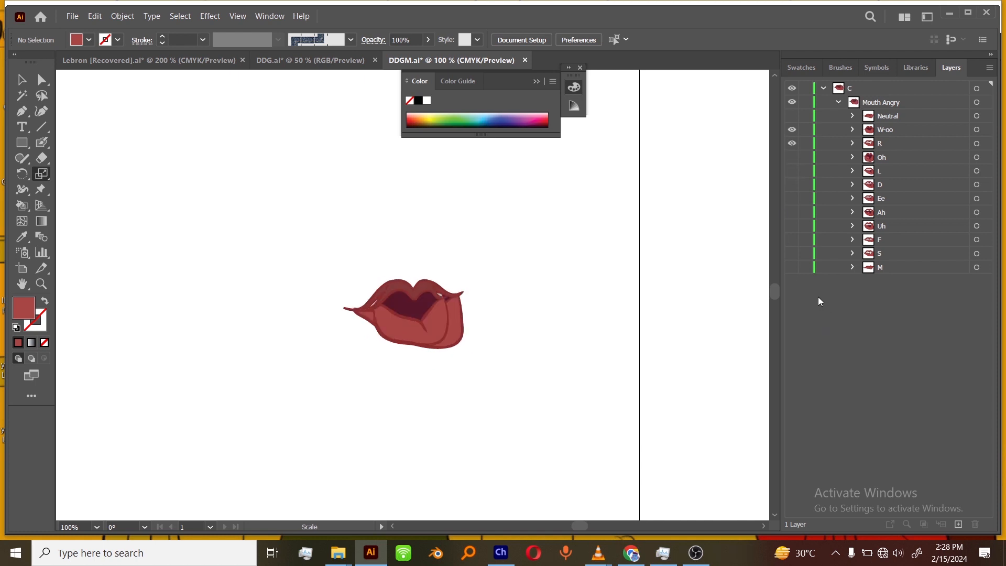
{"action": "key", "text": "ctrl+z"}
{"action": "key", "text": "ctrl+z"}
{"action": "key", "text": "ctrl+z"}
{"action": "key", "text": "ctrl+z"}
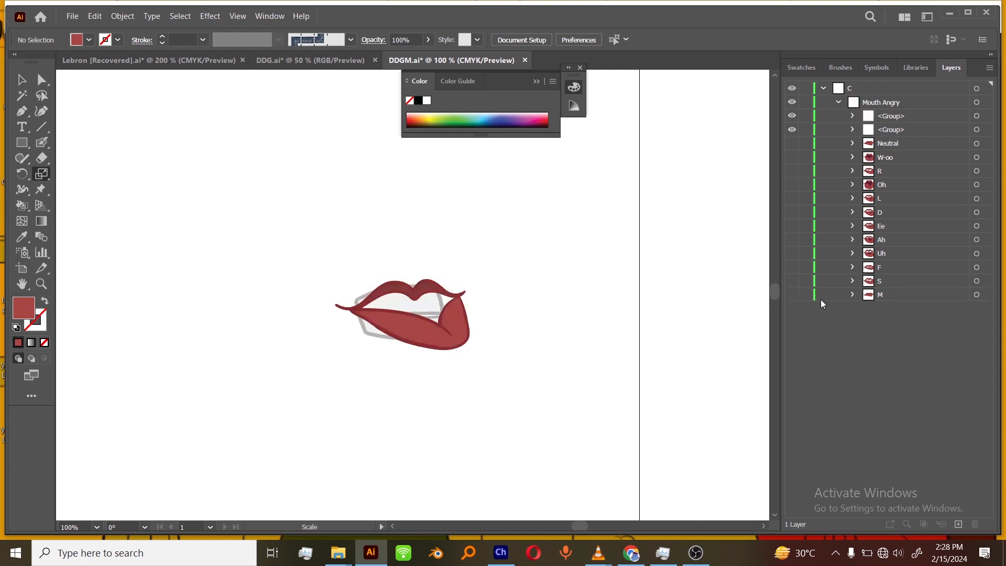
- Combine the two unnamed mouth groups into one group, name it REF and hide it
{"action": "key", "text": "ctrl+a"}
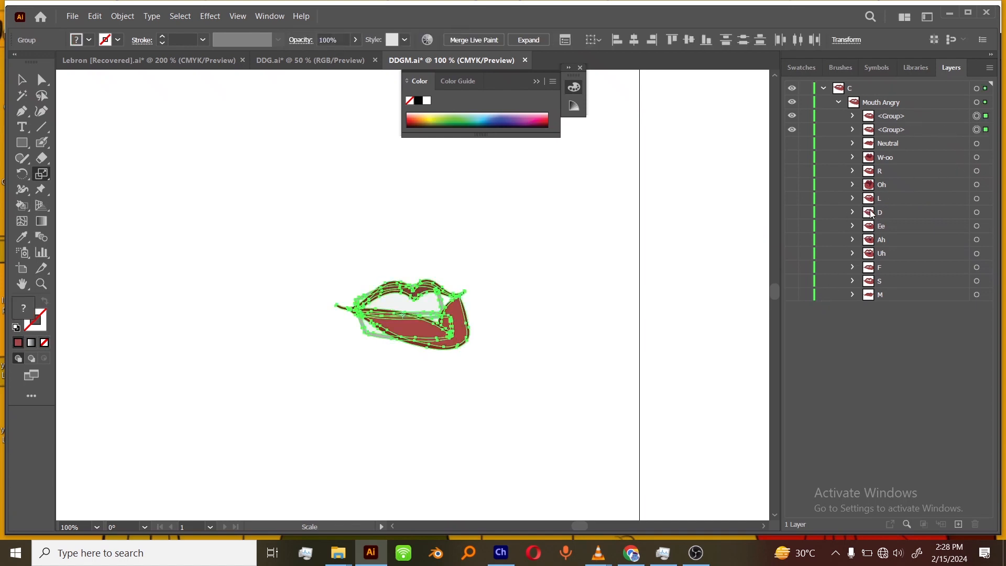
{"action": "key", "text": "ctrl+g"}
{"action": "left_click", "coordinate": [897, 120]}
{"action": "double_click", "coordinate": [897, 119]}
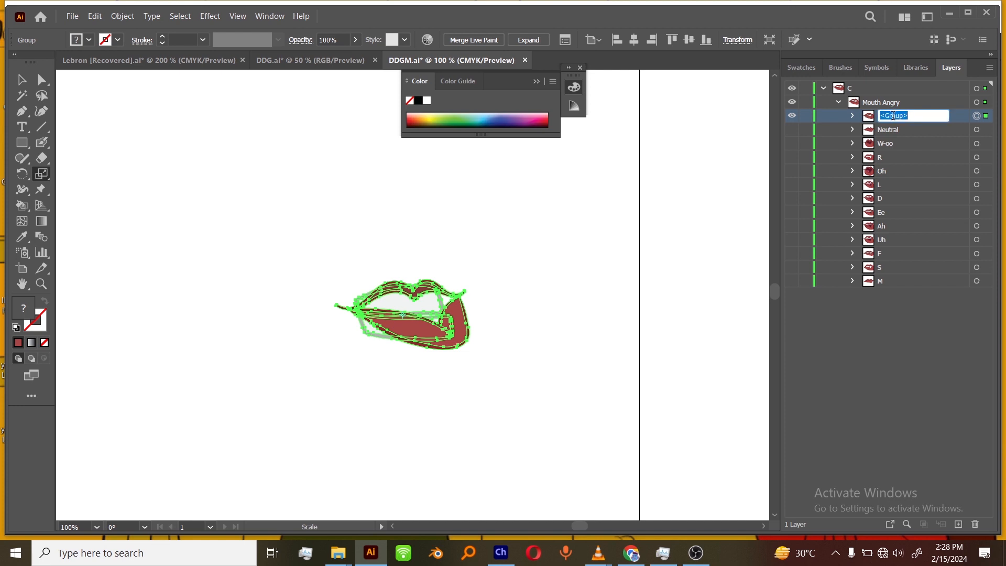
{"action": "type", "text": "REF"}
{"action": "key", "text": "Return"}
{"action": "left_click", "coordinate": [793, 116]}
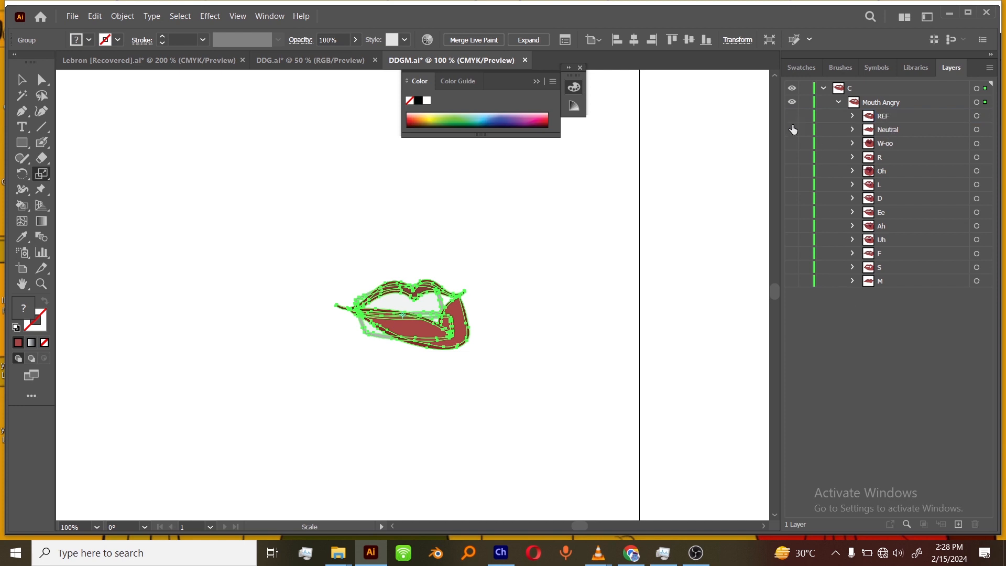
{"action": "left_click", "coordinate": [889, 119]}
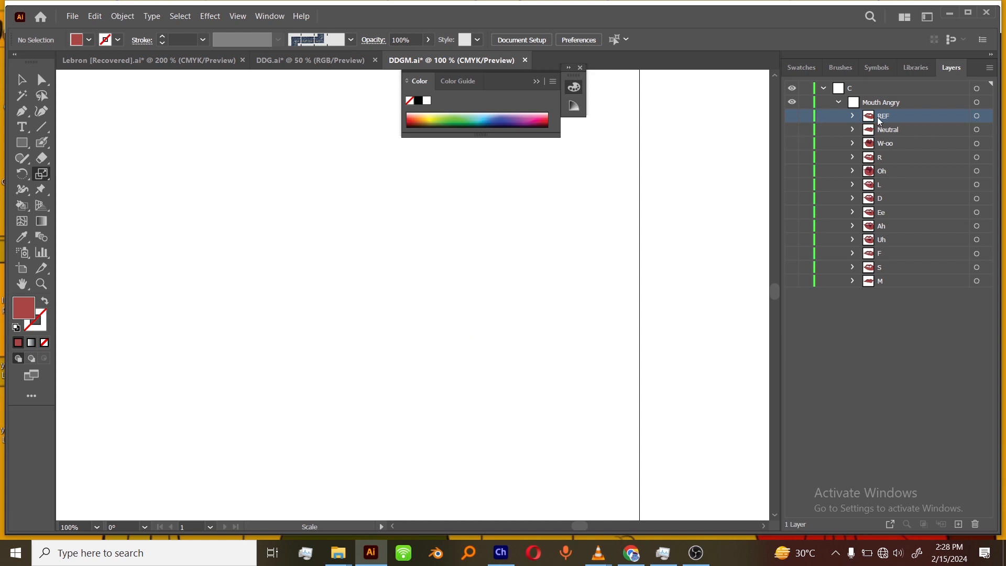
- Examine the mouth shapes from W-oo to F one at a time, hiding each before judging the following one
{"action": "left_click", "coordinate": [793, 143]}
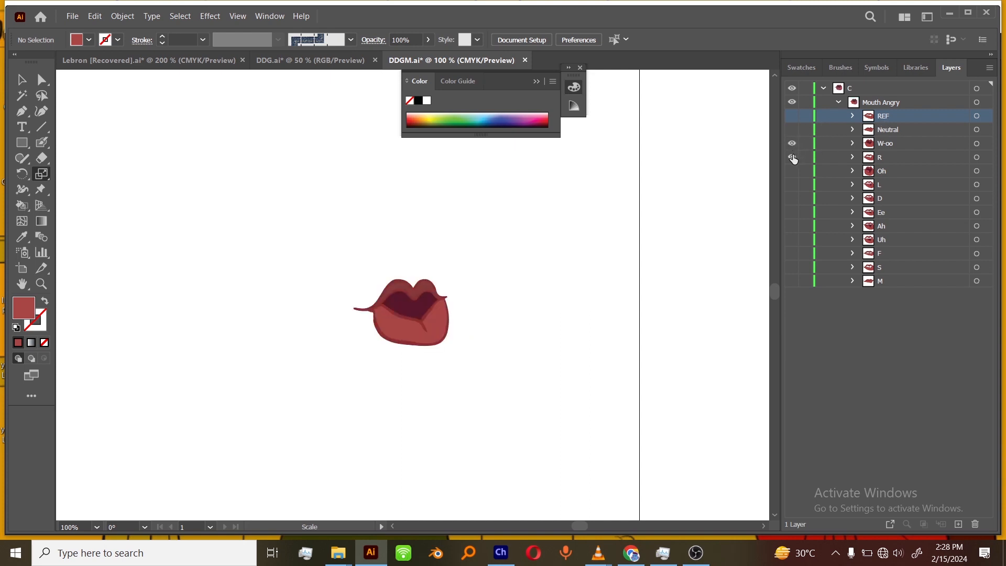
{"action": "left_click", "coordinate": [792, 157]}
{"action": "left_click", "coordinate": [793, 143]}
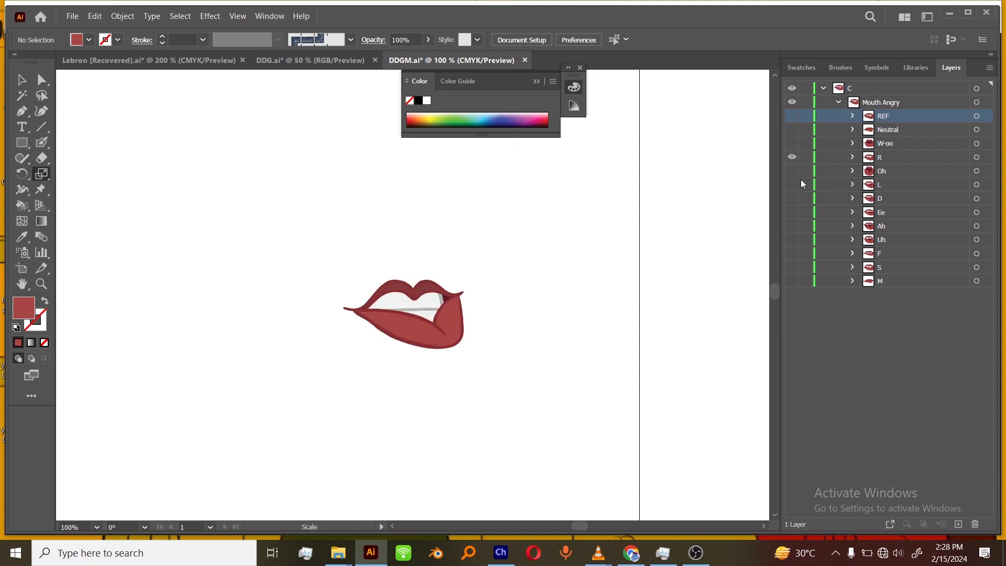
{"action": "left_click", "coordinate": [792, 171]}
{"action": "left_click", "coordinate": [793, 157]}
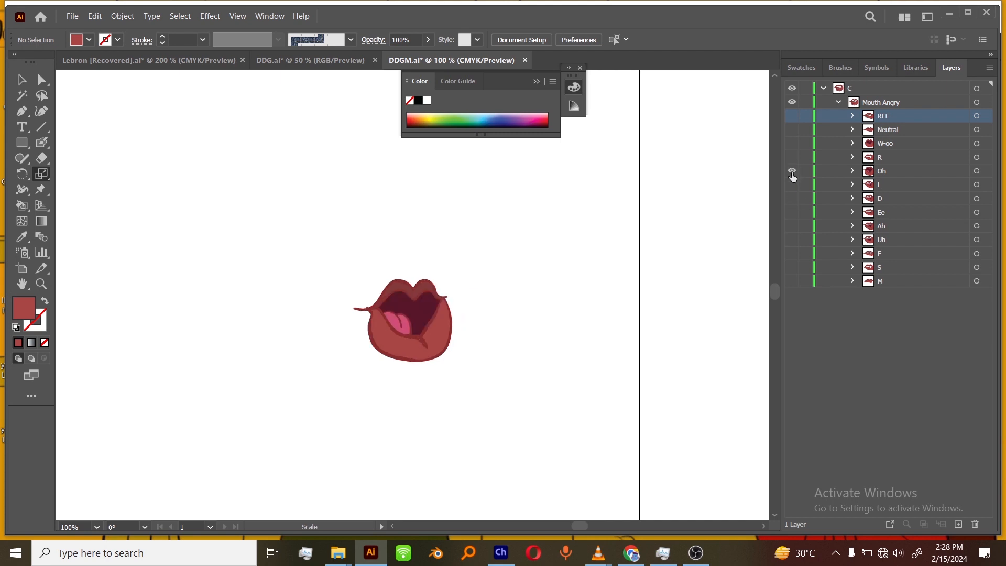
{"action": "left_click", "coordinate": [793, 184]}
{"action": "left_click", "coordinate": [793, 171]}
{"action": "left_click", "coordinate": [793, 184]}
{"action": "left_click", "coordinate": [793, 198]}
{"action": "left_click", "coordinate": [793, 212]}
{"action": "left_click", "coordinate": [793, 198]}
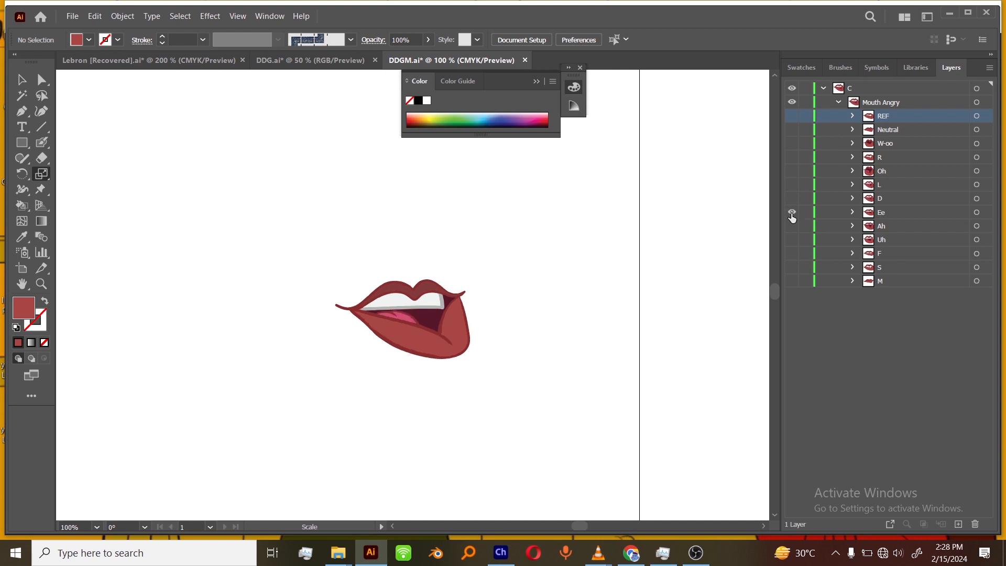
{"action": "left_click", "coordinate": [793, 225]}
{"action": "left_click", "coordinate": [793, 213]}
{"action": "left_click", "coordinate": [793, 226]}
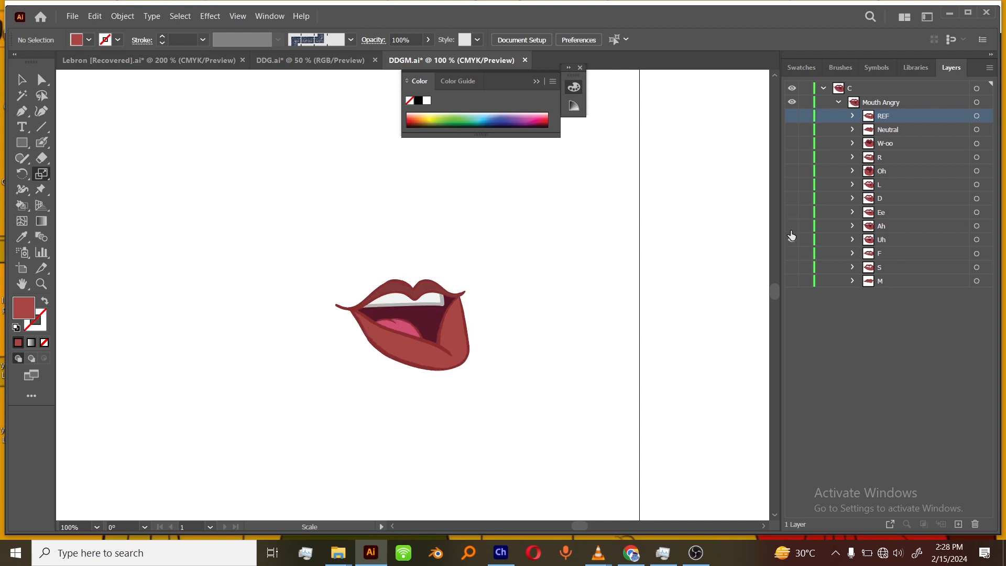
{"action": "left_click", "coordinate": [792, 253]}
{"action": "left_click", "coordinate": [793, 239]}
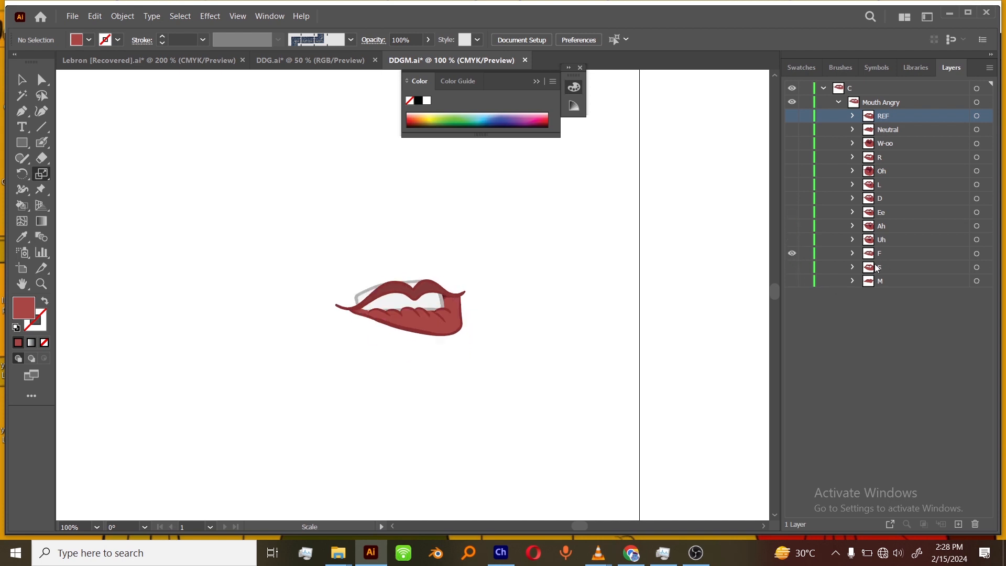
- Erase the part of the F mouth's lowest teeth group that sticks out above the upper lip
{"action": "left_click", "coordinate": [853, 253]}
{"action": "left_click", "coordinate": [868, 268]}
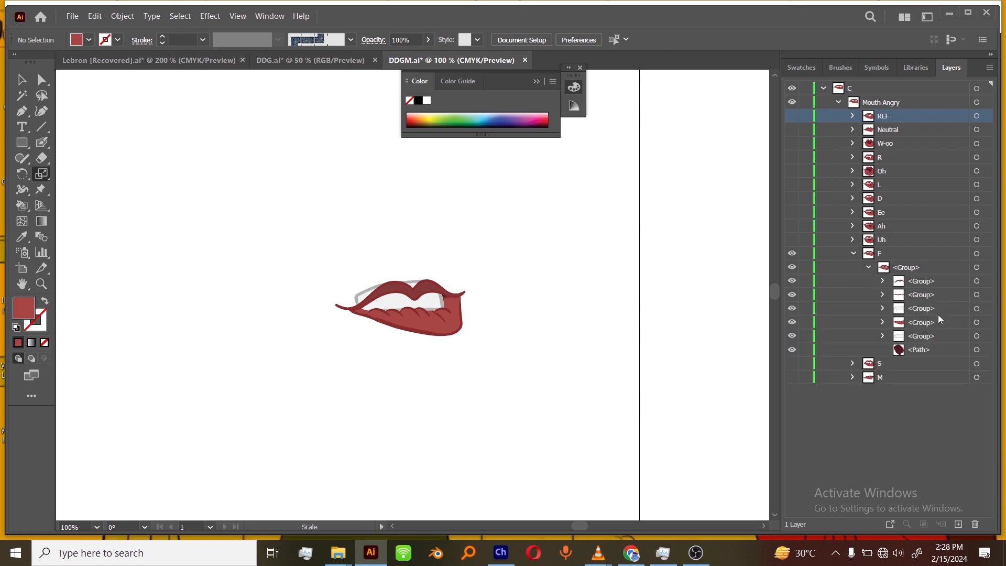
{"action": "left_click", "coordinate": [977, 336]}
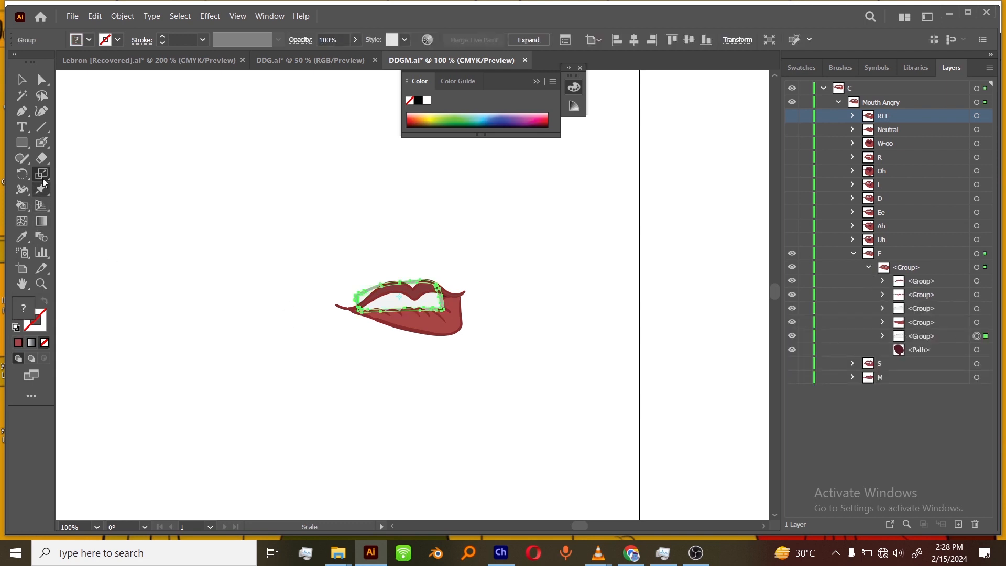
{"action": "left_click", "coordinate": [42, 157]}
{"action": "key", "text": "ctrl+="}
{"action": "key", "text": "ctrl+="}
{"action": "key", "text": "ctrl+="}
{"action": "key", "text": "ctrl+="}
{"action": "mouse_move", "coordinate": [552, 210]}
{"action": "left_mouse_down"}
{"action": "mouse_move", "coordinate": [466, 220]}
{"action": "mouse_move", "coordinate": [343, 211]}
{"action": "mouse_move", "coordinate": [274, 240]}
{"action": "mouse_move", "coordinate": [186, 306]}
{"action": "left_mouse_up"}
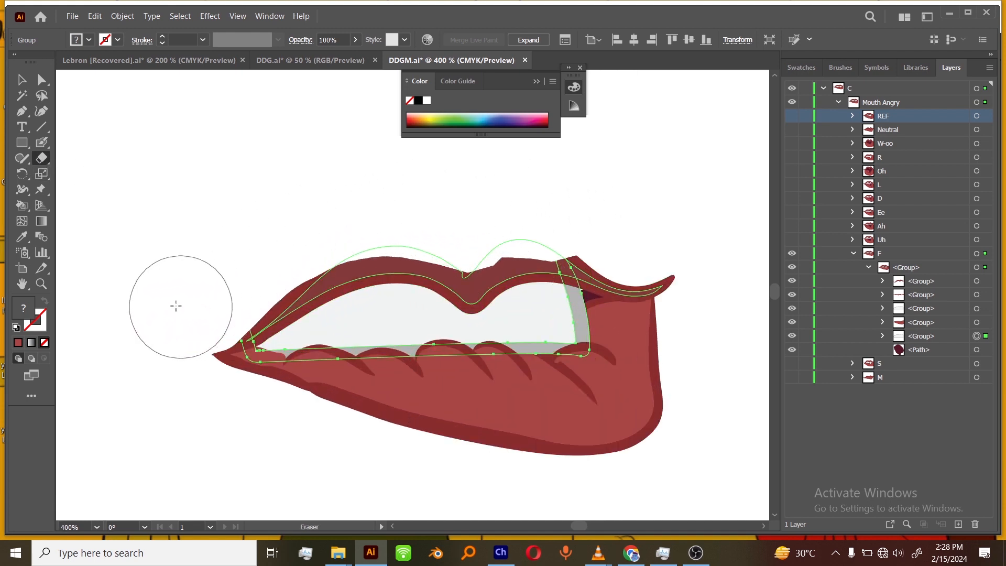
{"action": "key", "text": "v"}
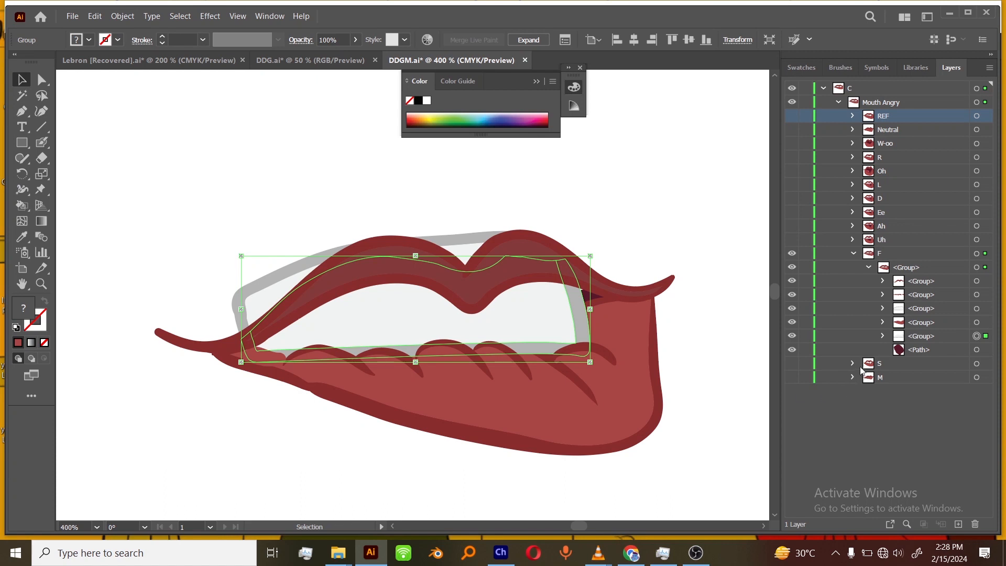
- Erase the same overhang above the upper lip from the F mouth's third group, the other teeth outline
{"action": "left_click", "coordinate": [976, 309]}
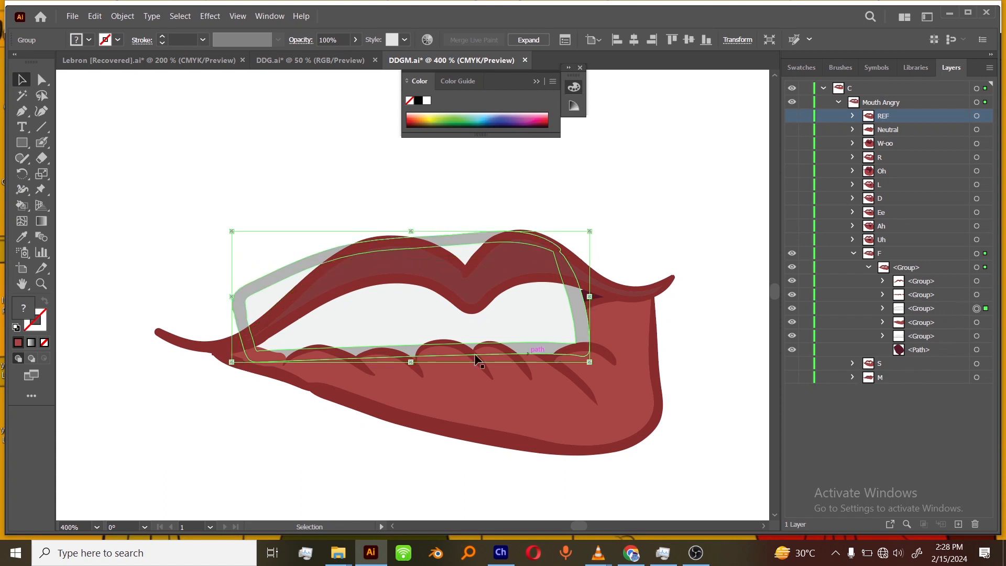
{"action": "key", "text": "shift+e"}
{"action": "mouse_move", "coordinate": [536, 206]}
{"action": "left_mouse_down"}
{"action": "mouse_move", "coordinate": [459, 207]}
{"action": "mouse_move", "coordinate": [465, 220]}
{"action": "mouse_move", "coordinate": [435, 210]}
{"action": "mouse_move", "coordinate": [320, 217]}
{"action": "mouse_move", "coordinate": [204, 298]}
{"action": "mouse_move", "coordinate": [178, 294]}
{"action": "left_mouse_up"}
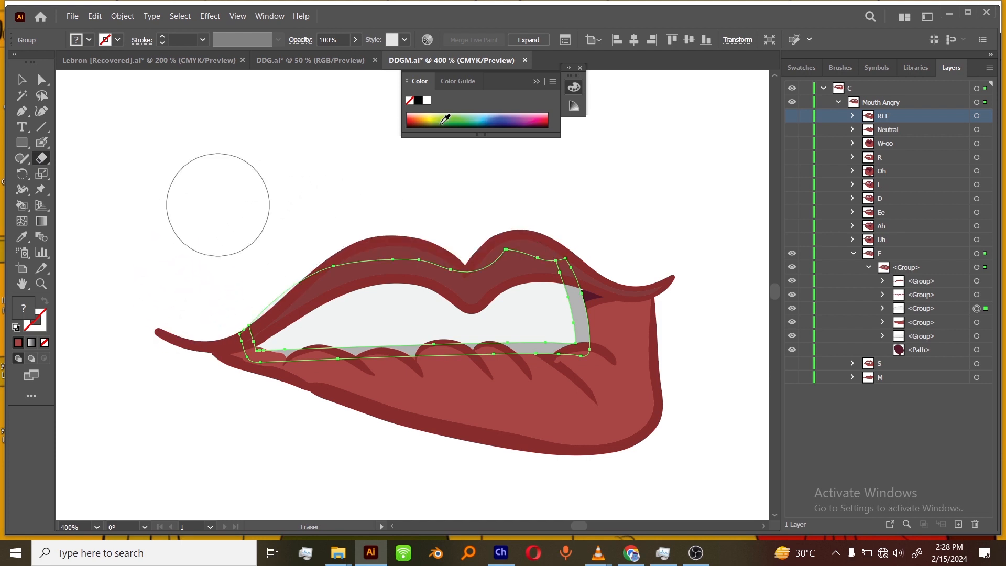
{"action": "key", "text": "v"}
{"action": "left_click", "coordinate": [599, 273]}
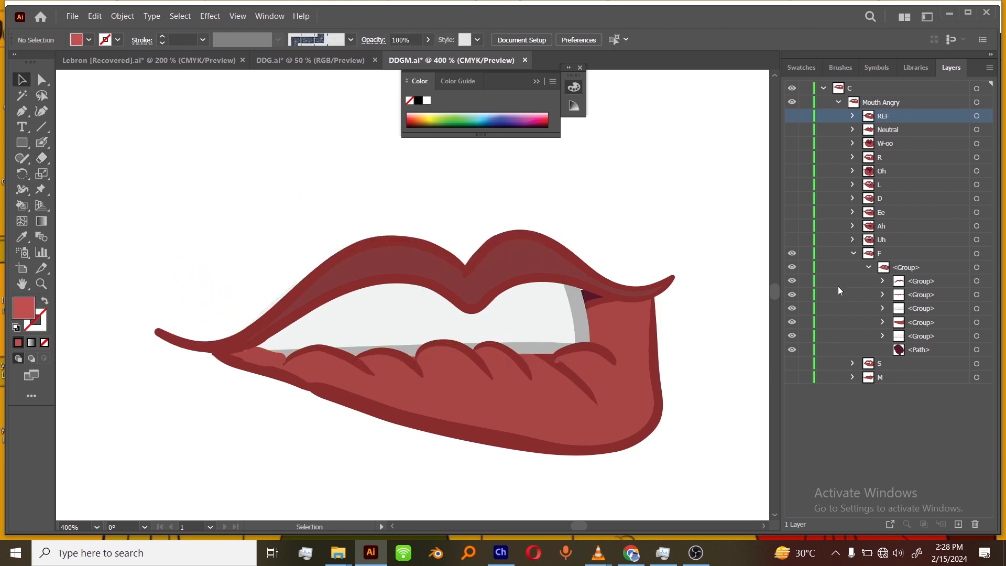
- Collapse the F group and check the S and M mouth shapes, leaving all shapes hidden
{"action": "left_click", "coordinate": [854, 254]}
{"action": "left_click", "coordinate": [792, 265]}
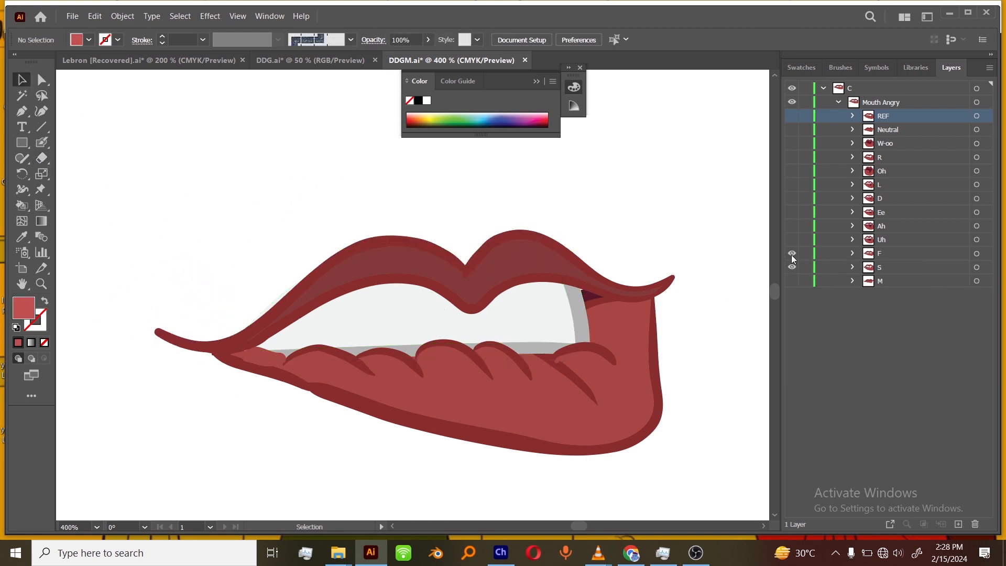
{"action": "left_click", "coordinate": [792, 253]}
{"action": "left_click", "coordinate": [792, 281]}
{"action": "left_click", "coordinate": [792, 267]}
{"action": "left_click", "coordinate": [792, 281]}
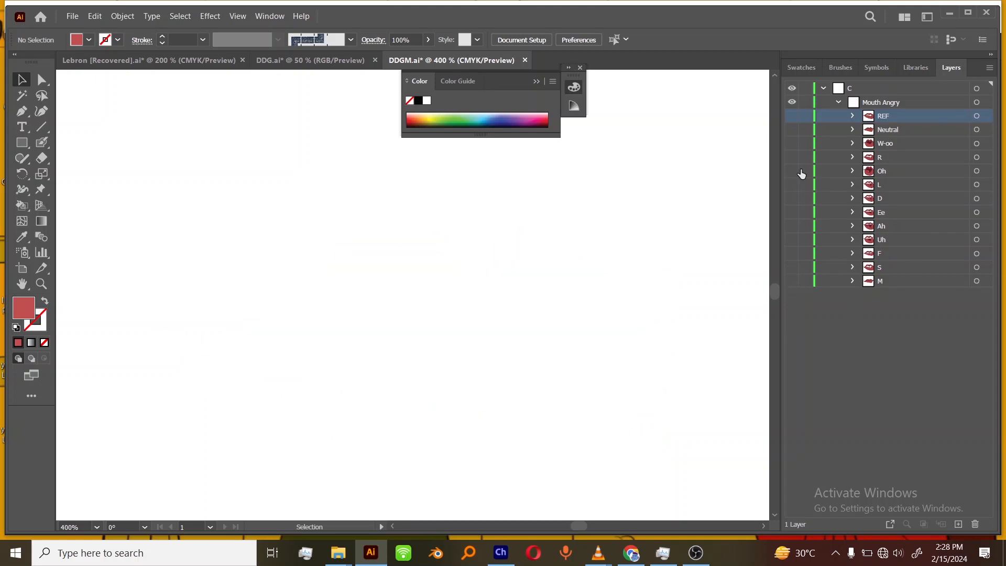
- Leave only the Neutral mouth visible with REF hidden, and save DDGM.ai
{"action": "left_click", "coordinate": [792, 116]}
{"action": "left_click", "coordinate": [792, 130]}
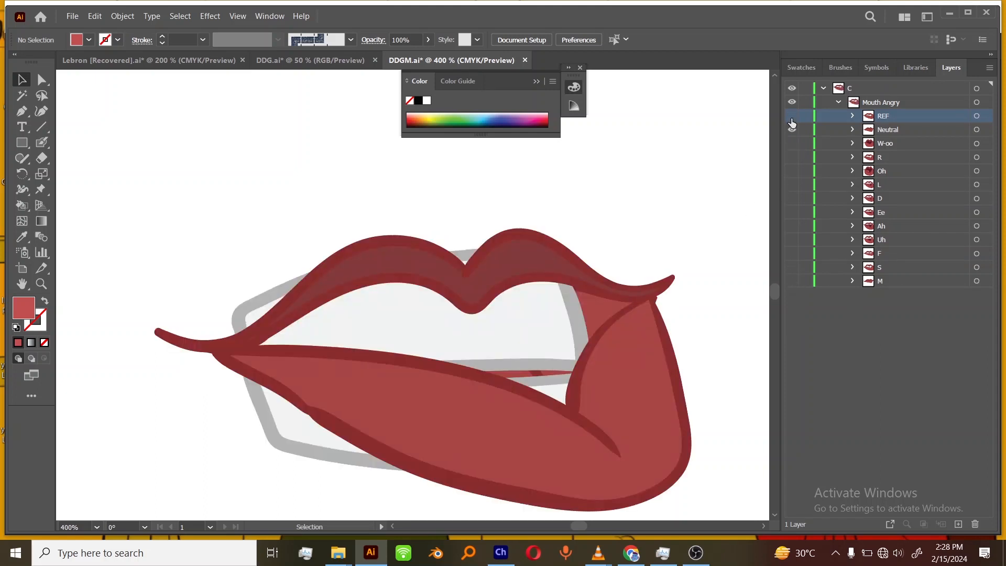
{"action": "left_click", "coordinate": [792, 115]}
{"action": "key", "text": "ctrl+minus"}
{"action": "key", "text": "ctrl+minus"}
{"action": "key", "text": "ctrl+minus"}
{"action": "left_click_drag", "start_coordinate": [570, 412], "coordinate": [586, 383]}
{"action": "key", "text": "ctrl+plus"}
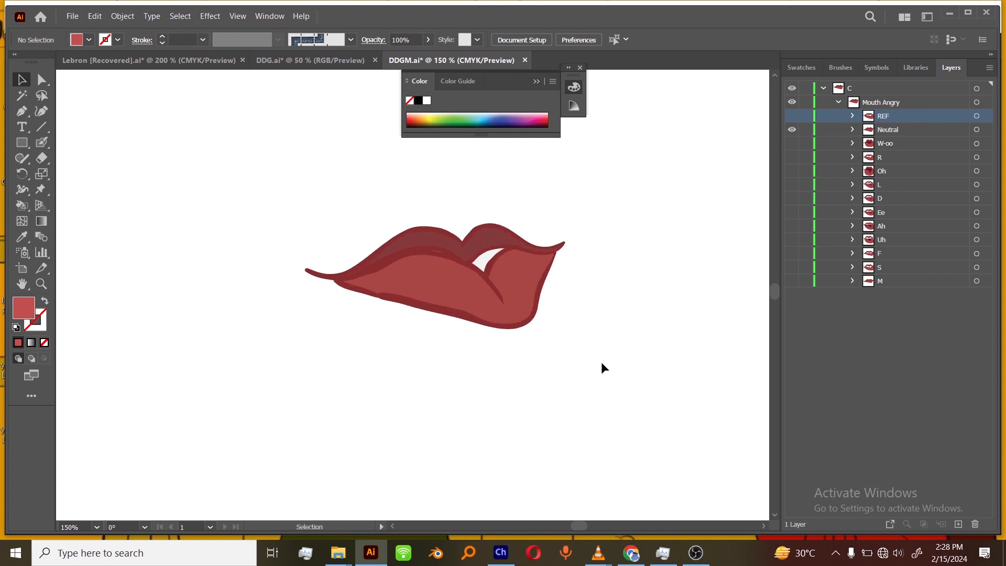
{"action": "key", "text": "ctrl+s"}
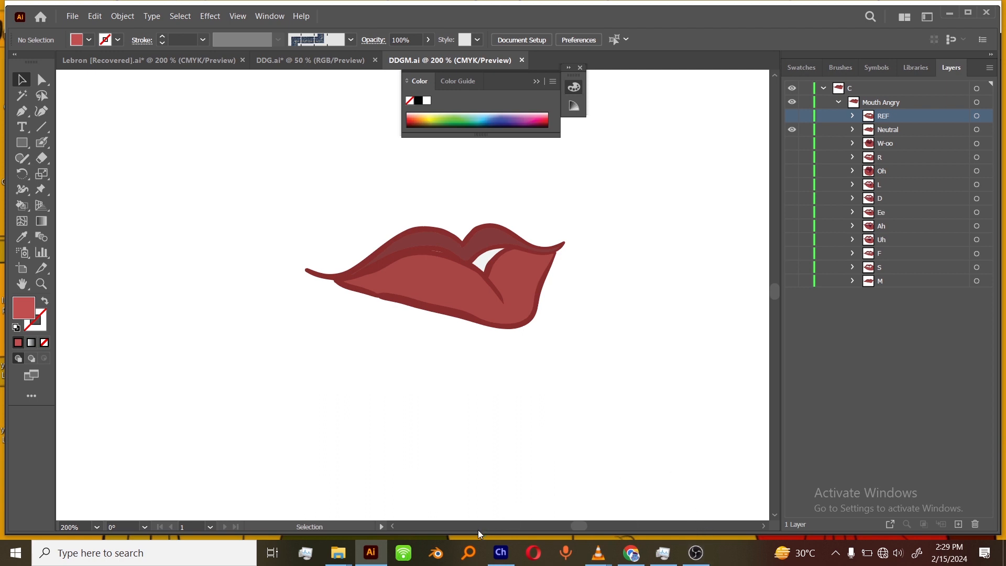
- Switch to Character Animator and play Scene 1 to review the angry mouth's lip sync
{"action": "left_click", "coordinate": [502, 557]}
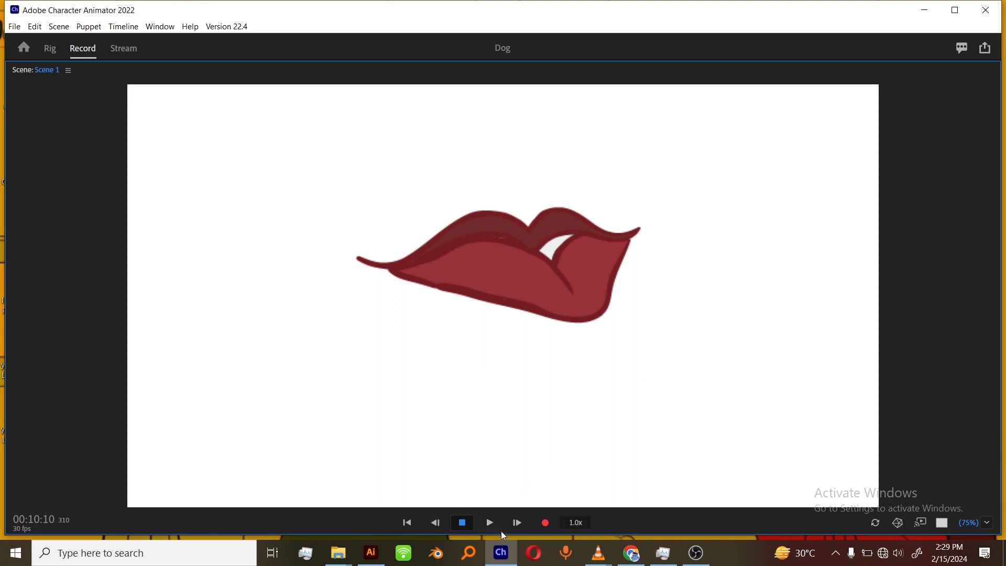
{"action": "left_click", "coordinate": [490, 523]}
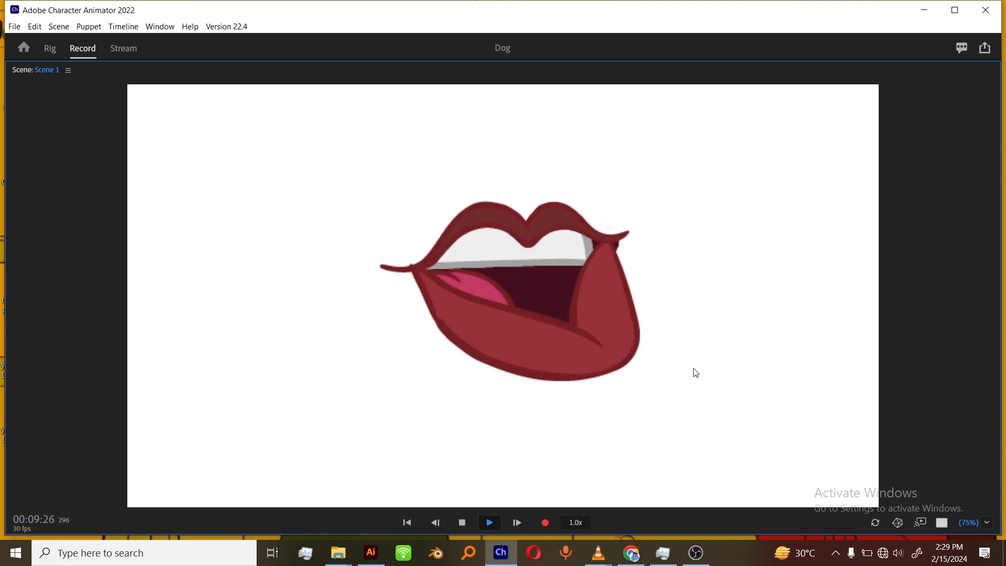
{"action": "key", "text": "space"}
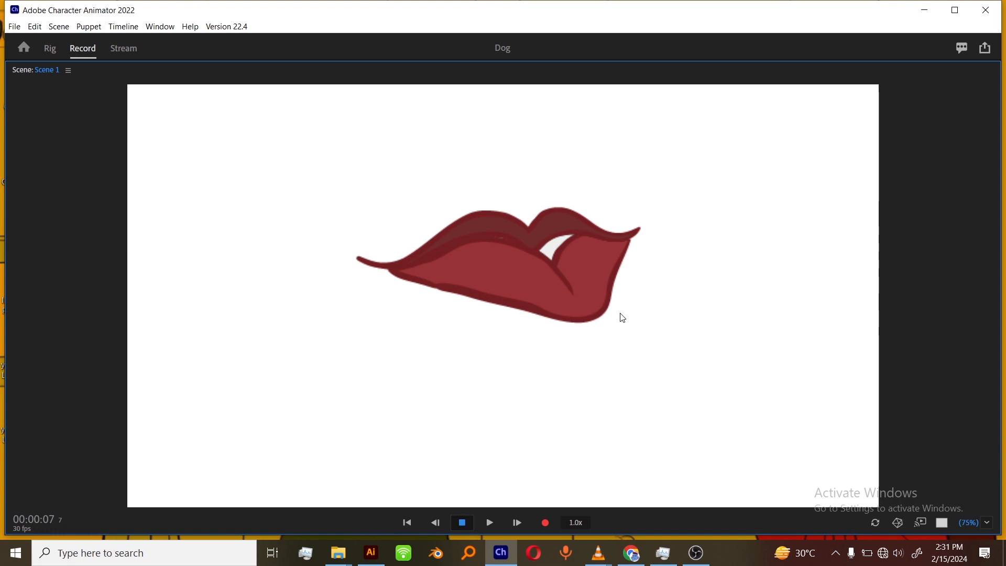
{"action": "left_click", "coordinate": [696, 553]}
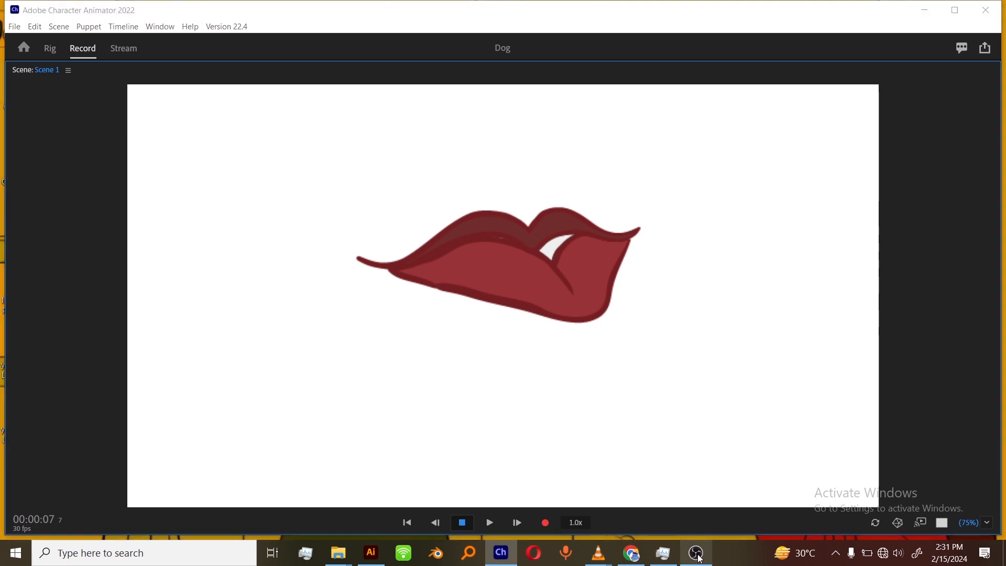